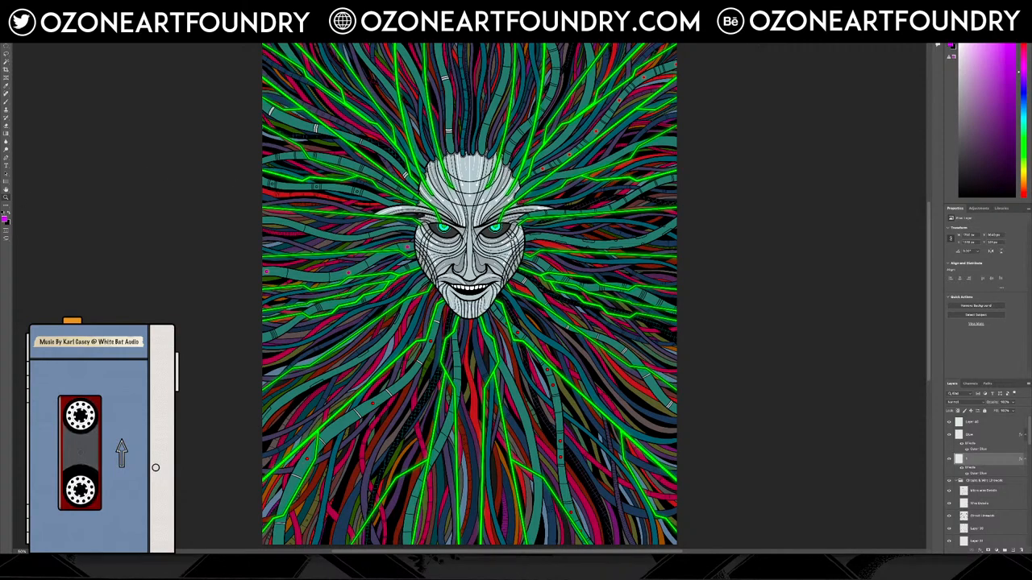
Inspect the face, forehead and surrounding wires up close to check the glow effects across the artwork.
left_click(474, 236)
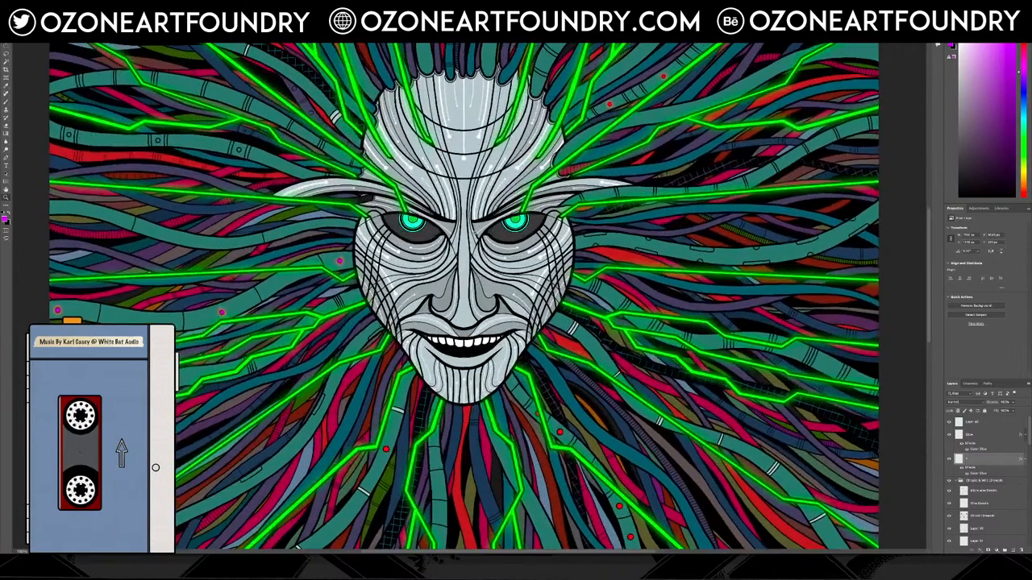
left_click(475, 229)
scroll(459, 241, "down", 5)
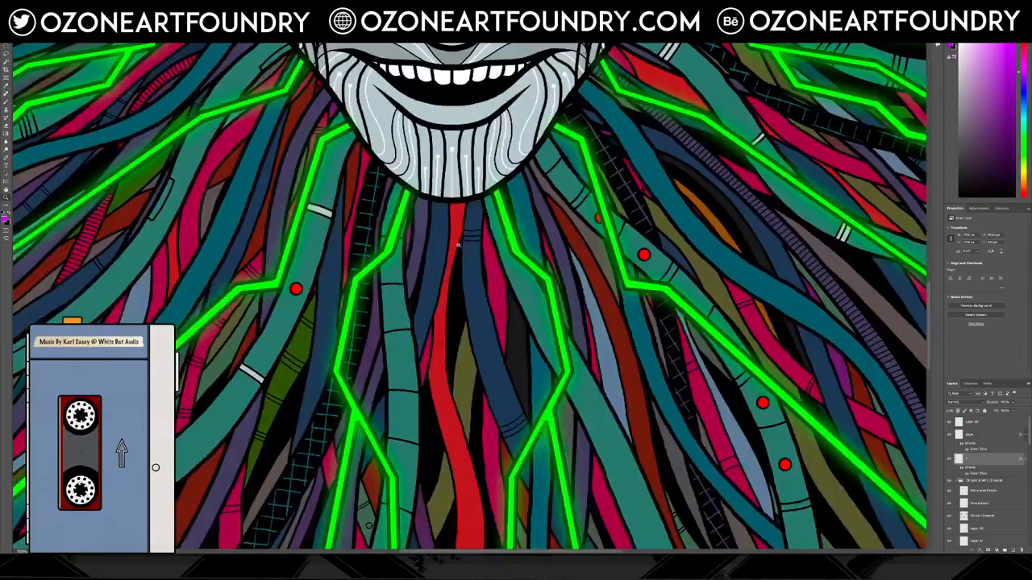
scroll(413, 255, "up", 9)
scroll(413, 255, "down", 6)
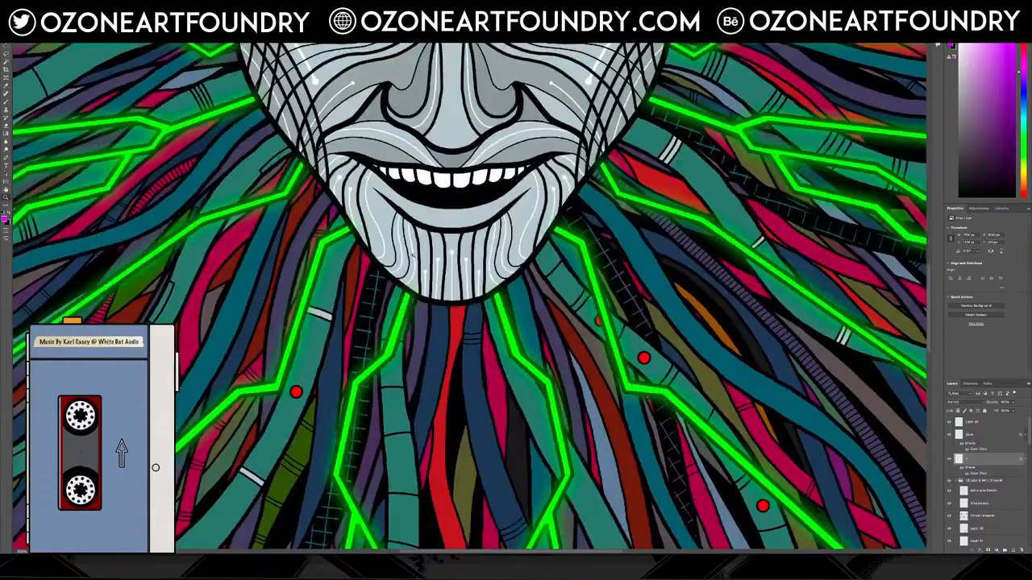
scroll(413, 255, "up", 6)
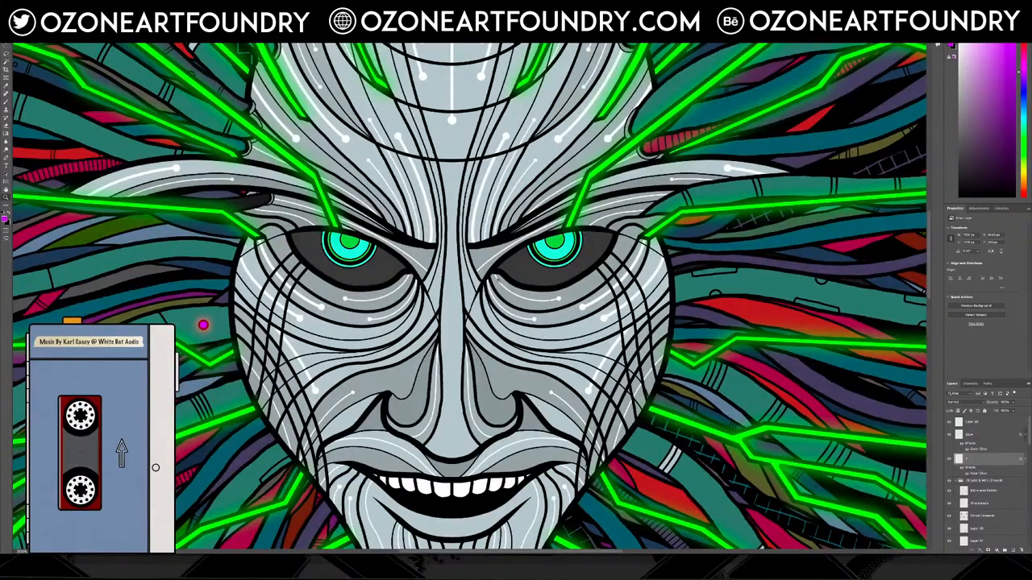
scroll(482, 283, "up", 4)
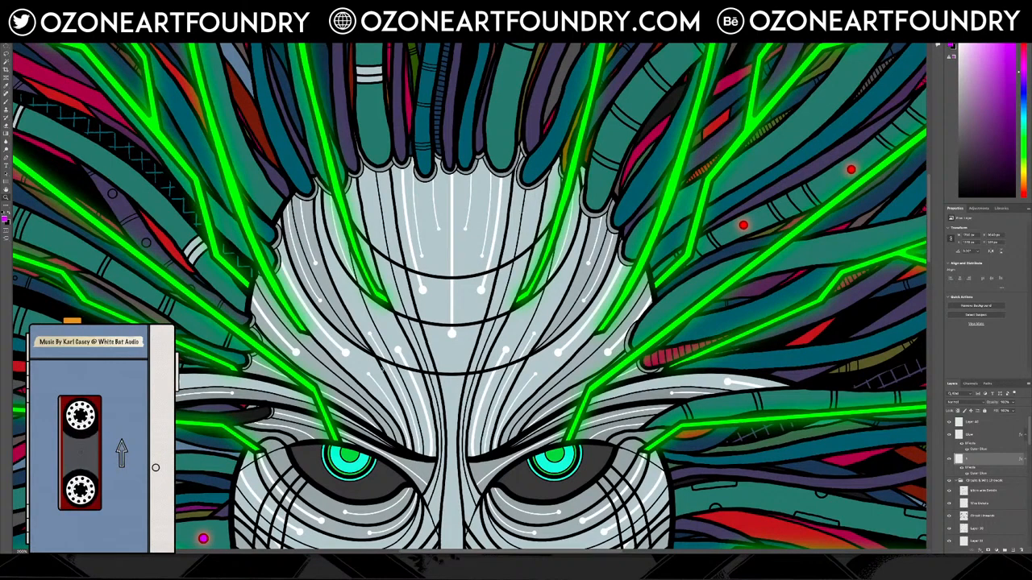
scroll(371, 423, "down", 1)
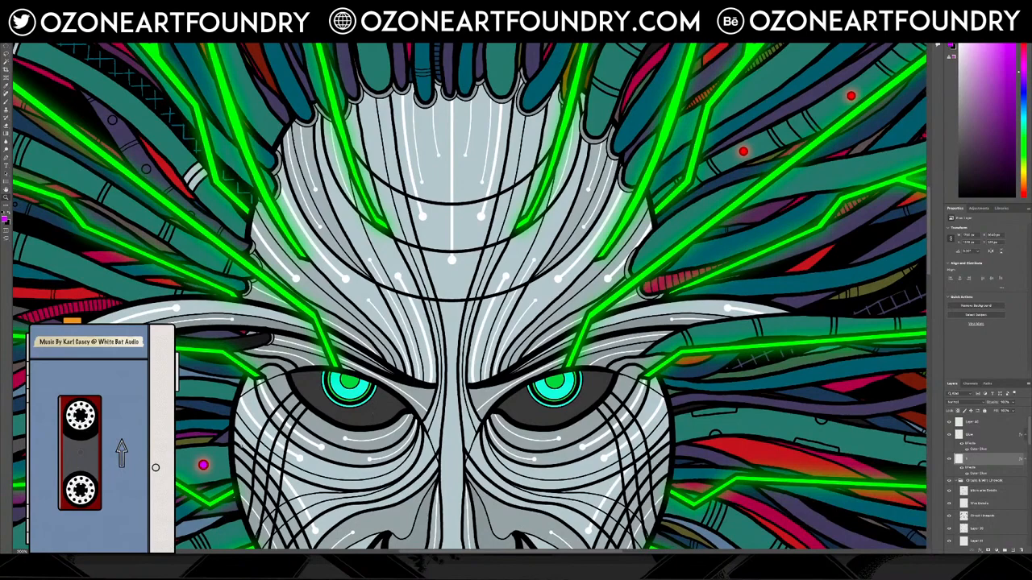
scroll(251, 428, "down", 7)
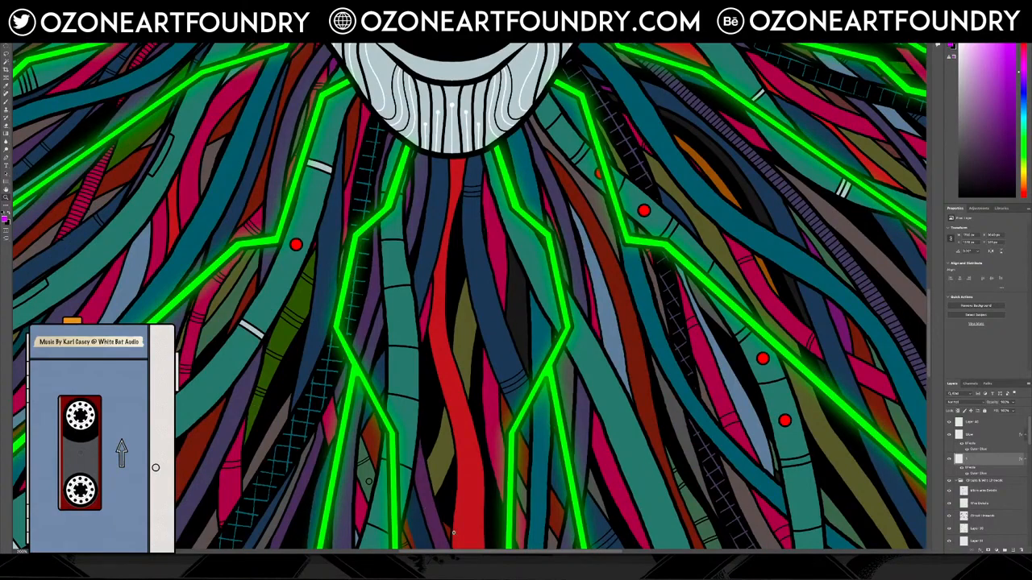
scroll(425, 506, "up", 5)
scroll(384, 476, "down", 5)
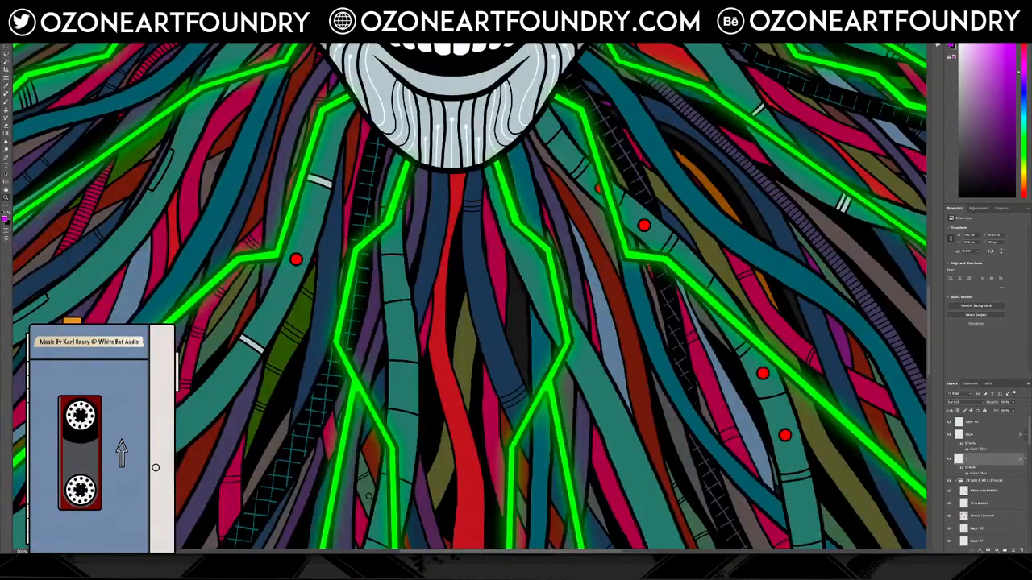
Select the red dots on the teal wires below and beside the face with the Magic Wand.
left_click(299, 262)
left_click(6, 62)
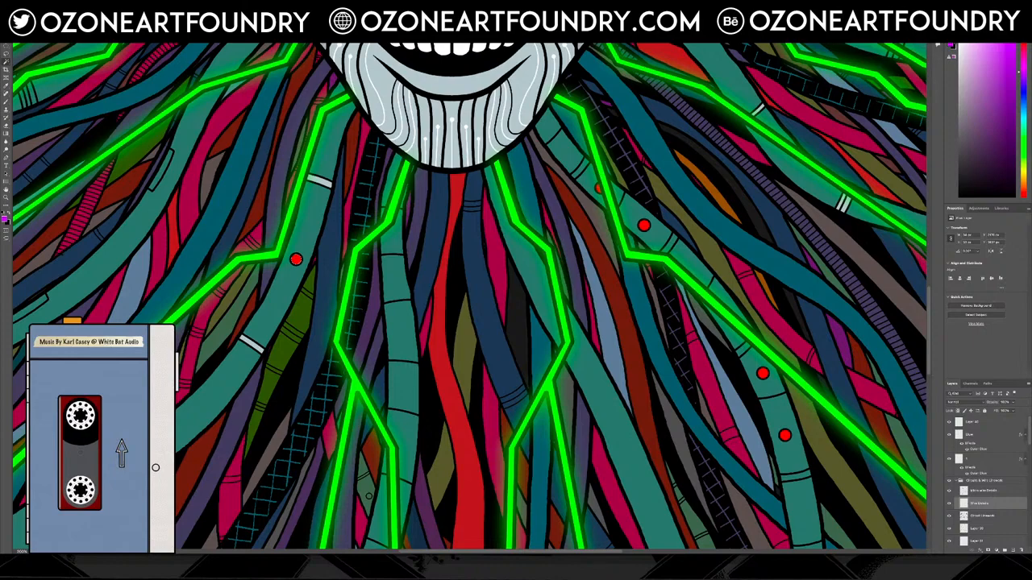
left_click(296, 259)
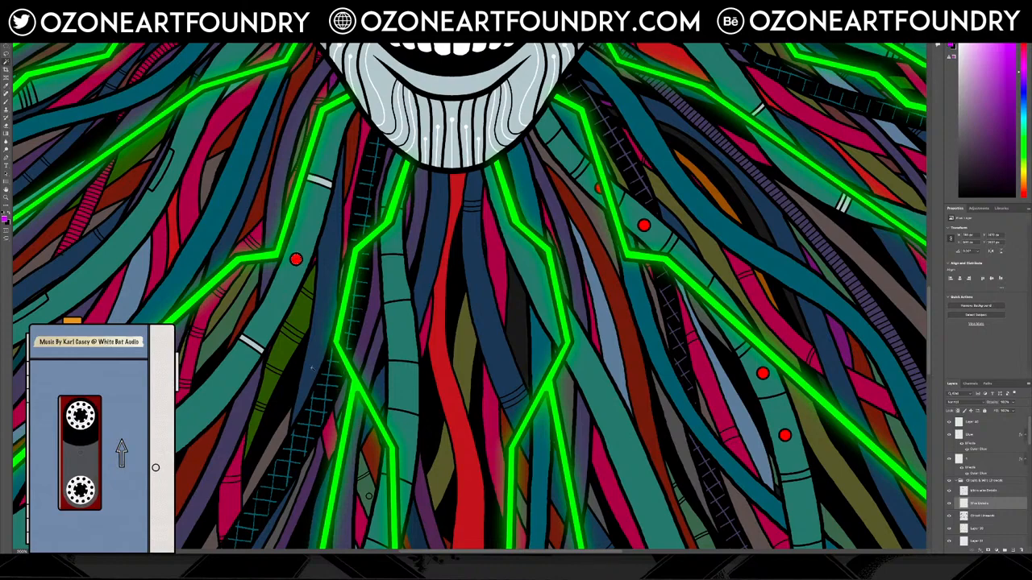
scroll(295, 259, "down", 5)
left_click_drag(418, 553, 293, 553)
scroll(310, 419, "down", 5)
left_click(312, 312)
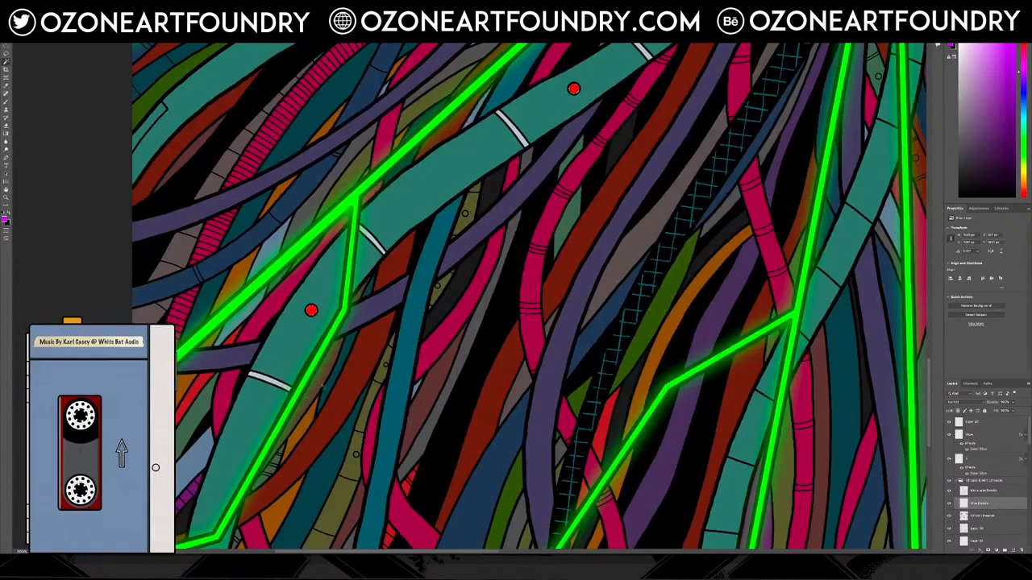
scroll(314, 355, "down", 6)
scroll(319, 397, "up", 4)
scroll(349, 412, "up", 7)
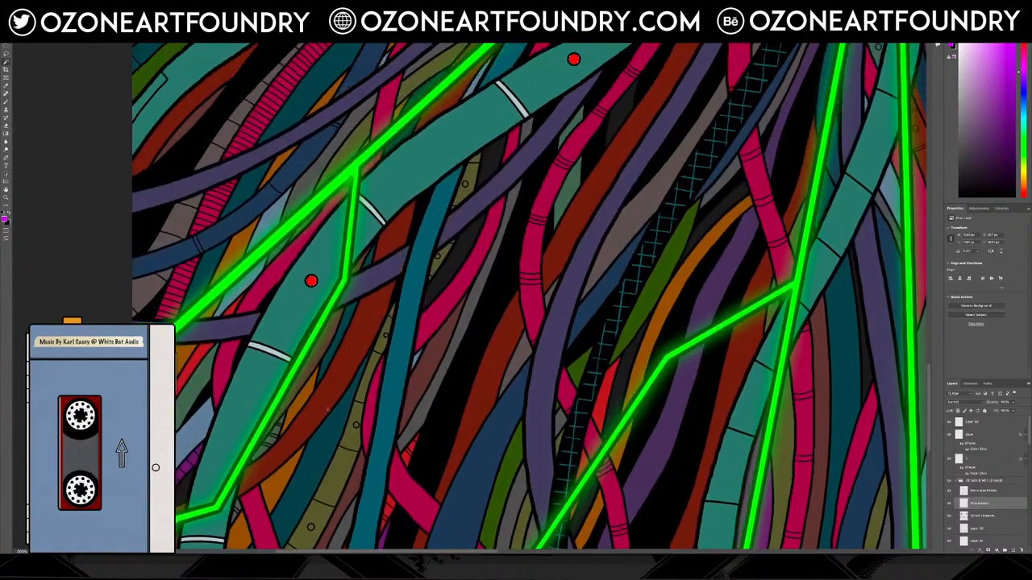
scroll(349, 412, "down", 11)
scroll(349, 412, "up", 16)
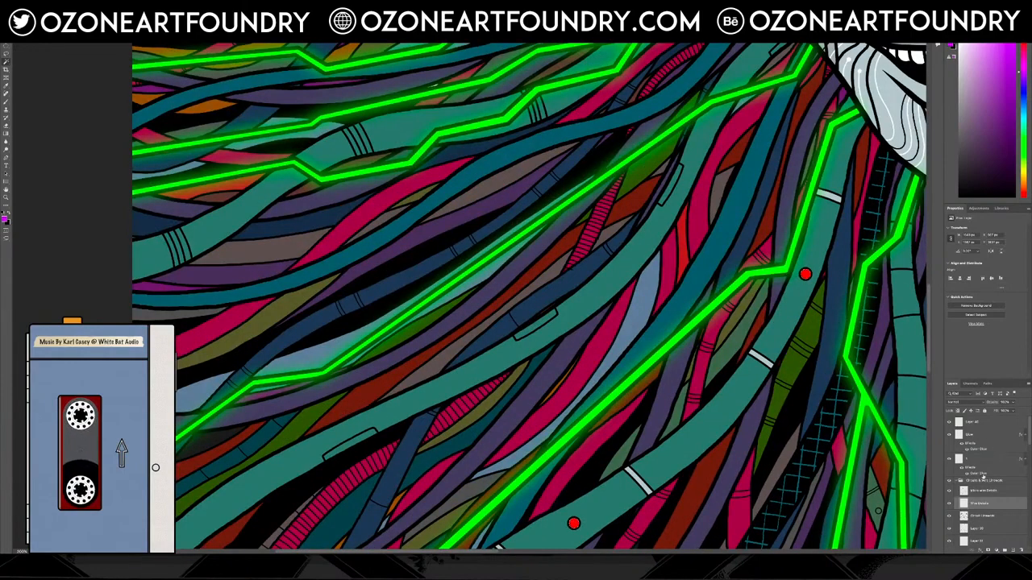
Toggle the visibility of individual wire color layers to find the one holding the red dot fills, and select that layer.
scroll(983, 474, "up", 5)
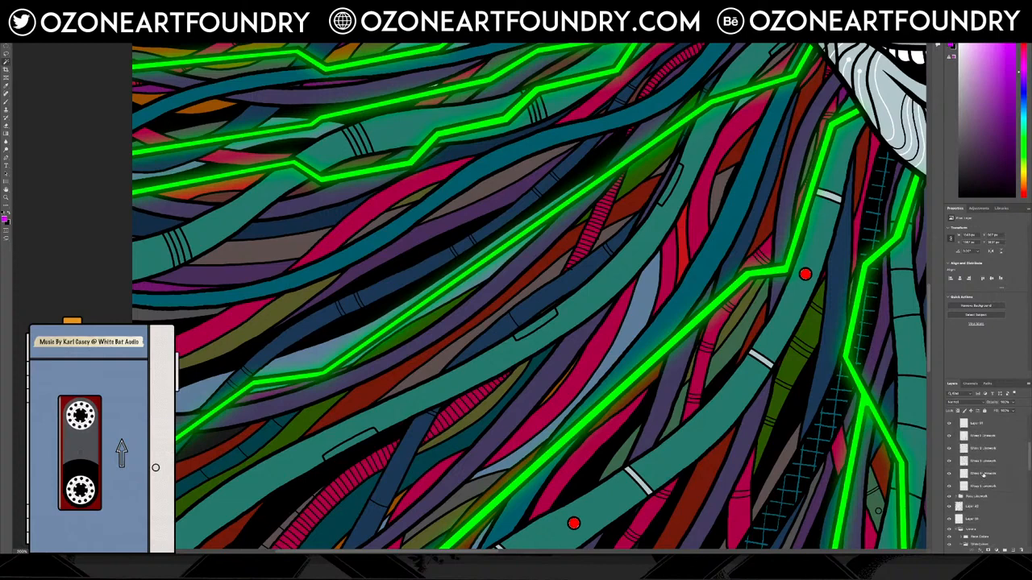
scroll(983, 474, "down", 5)
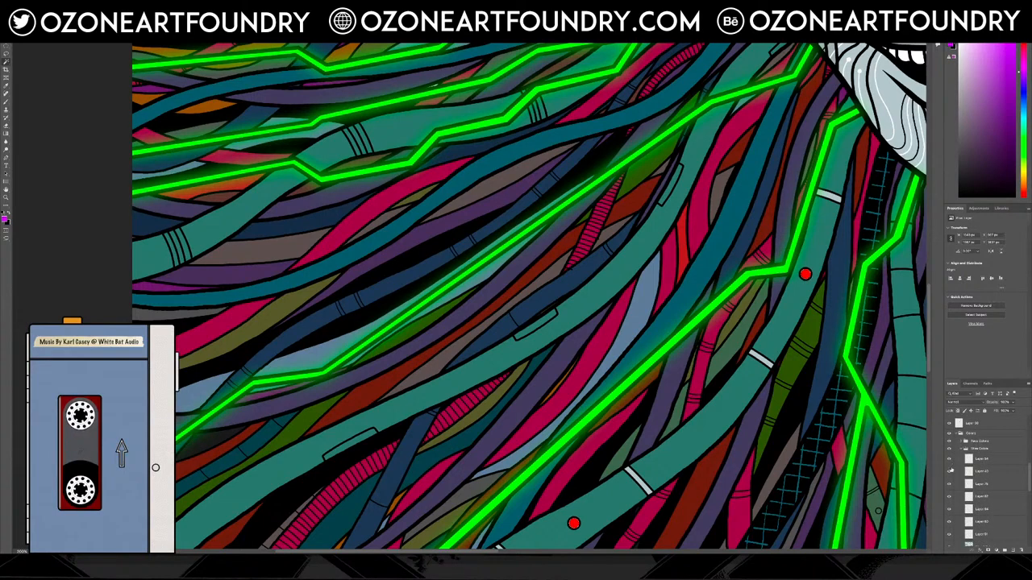
left_click(949, 472)
left_click(949, 472)
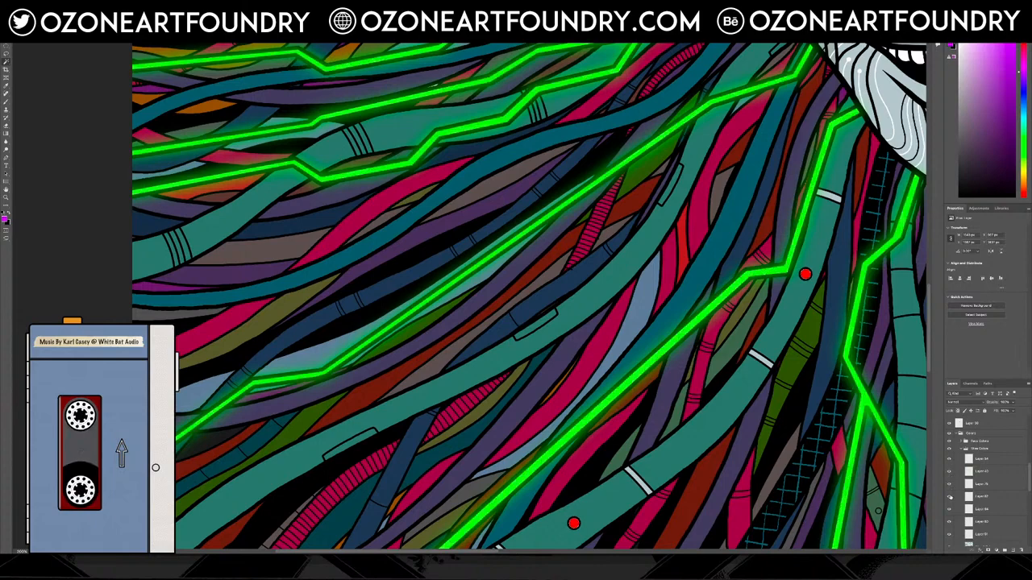
left_click(950, 497)
left_click(950, 498)
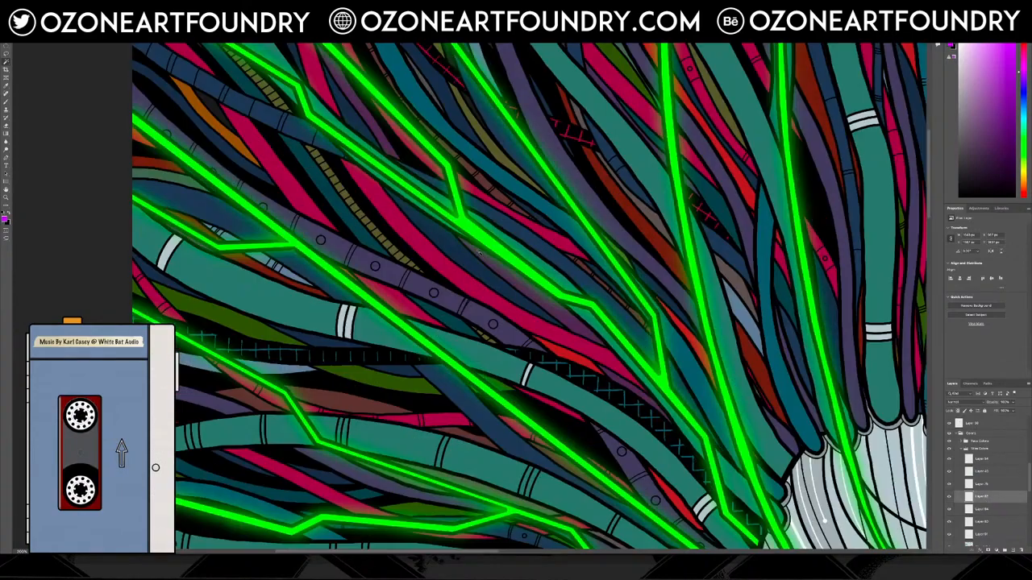
Set the foreground color to white (ffffff).
scroll(481, 251, "down", 5)
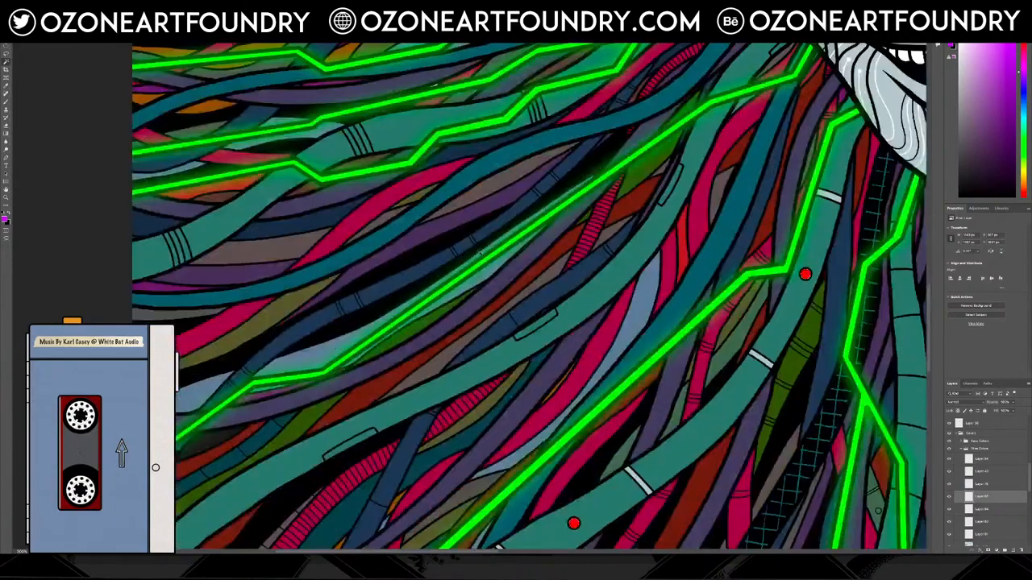
scroll(479, 253, "down", 2)
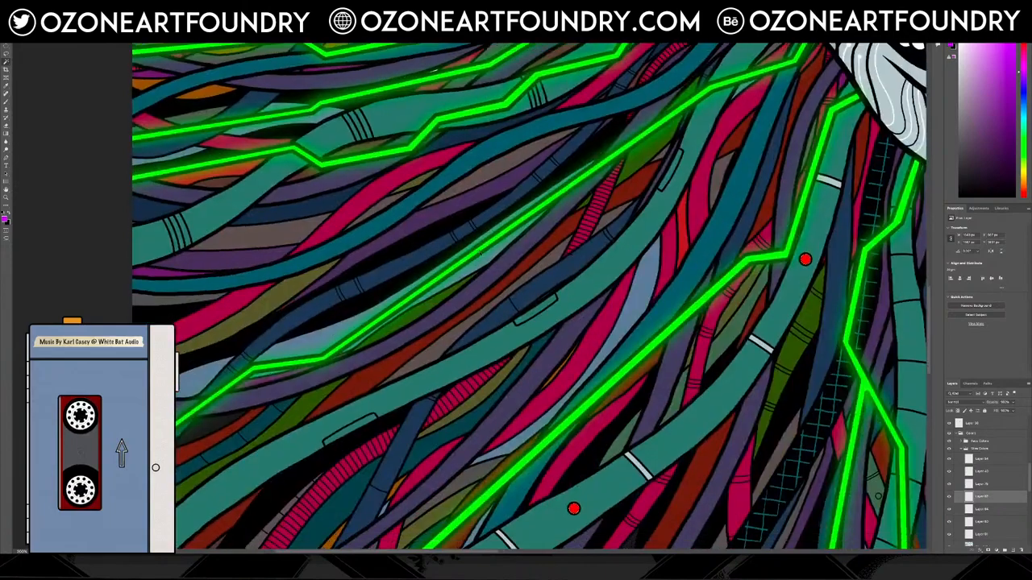
scroll(478, 252, "down", 5)
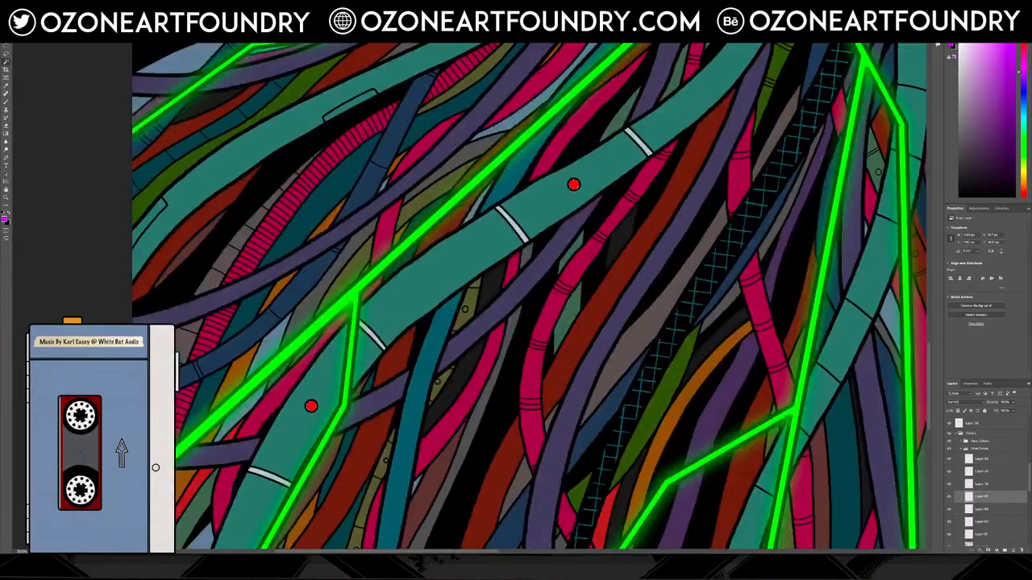
left_click(4, 220)
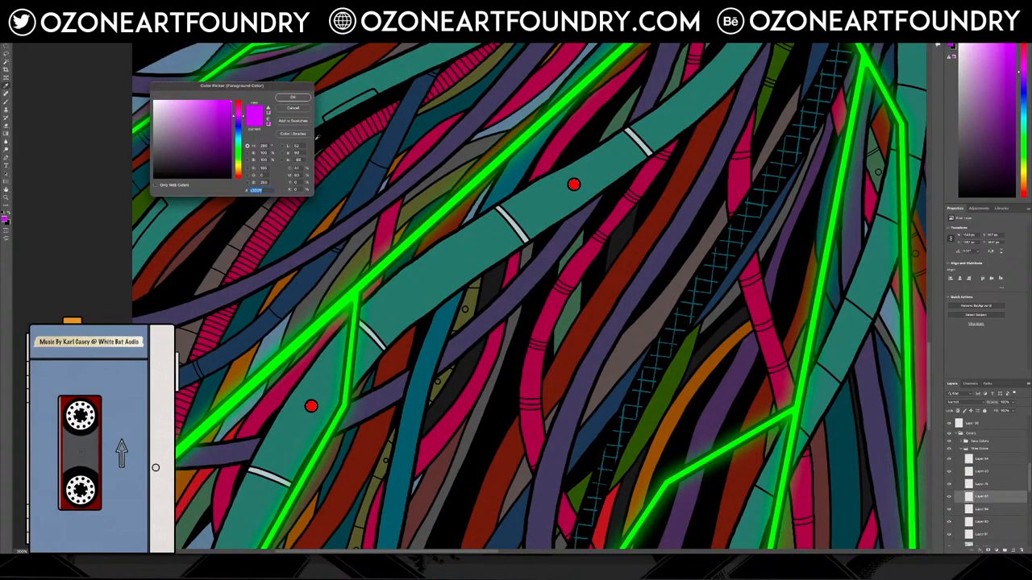
type("ffffff")
key("Return")
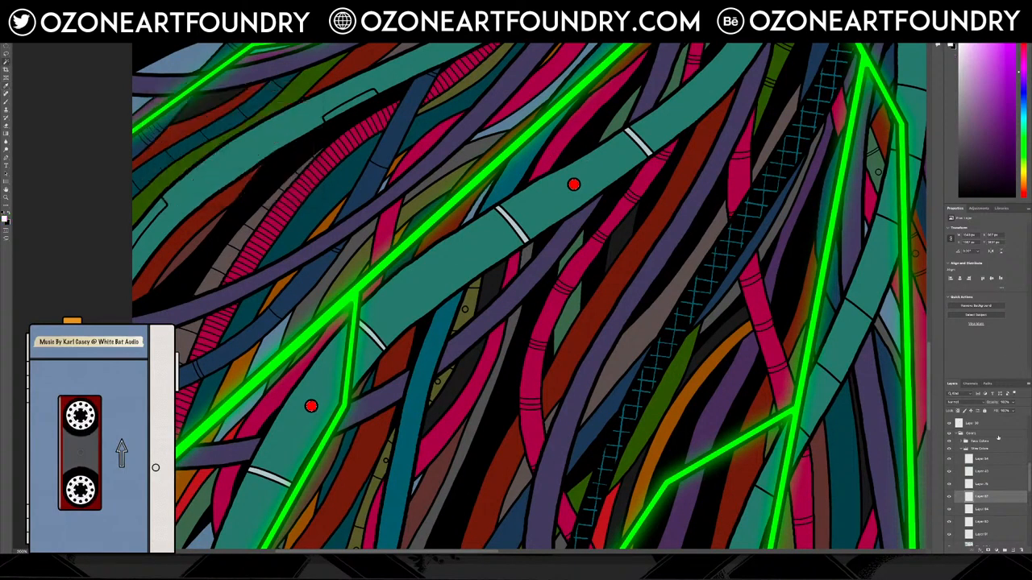
Duplicate the red dot fill layer and move the copy up the stack, directly beneath the existing glow layers.
right_click(986, 498)
left_click(943, 398)
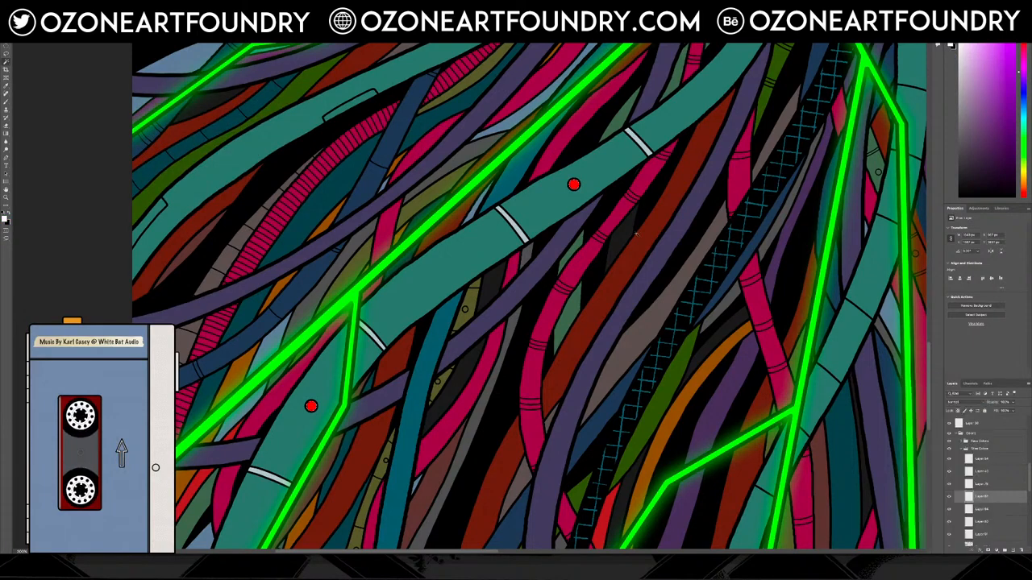
left_click(571, 264)
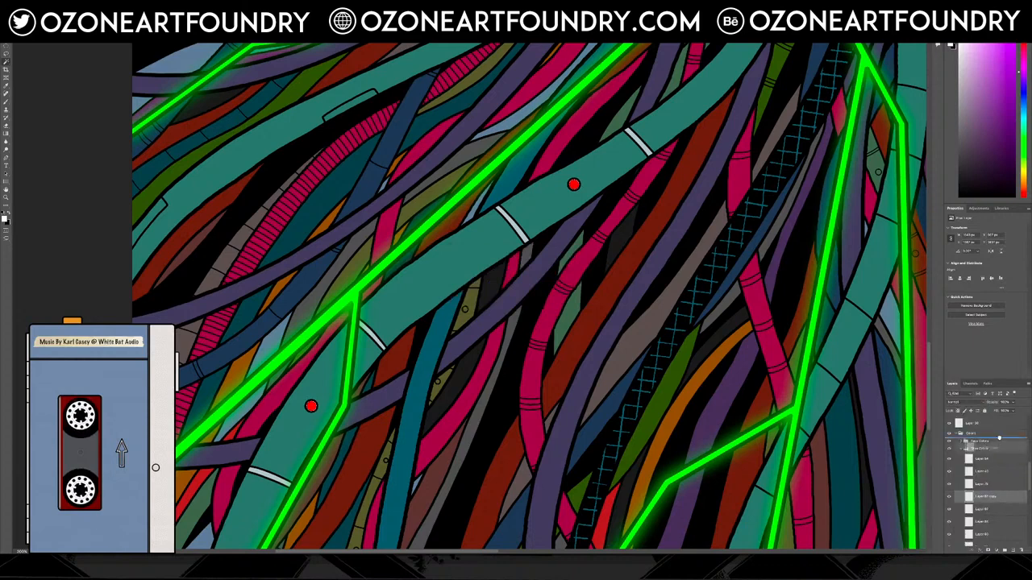
left_click_drag(1001, 407, 999, 473)
Copy the layer style of the glow layer just above and paste it onto the duplicated red dot layer.
right_click(986, 461)
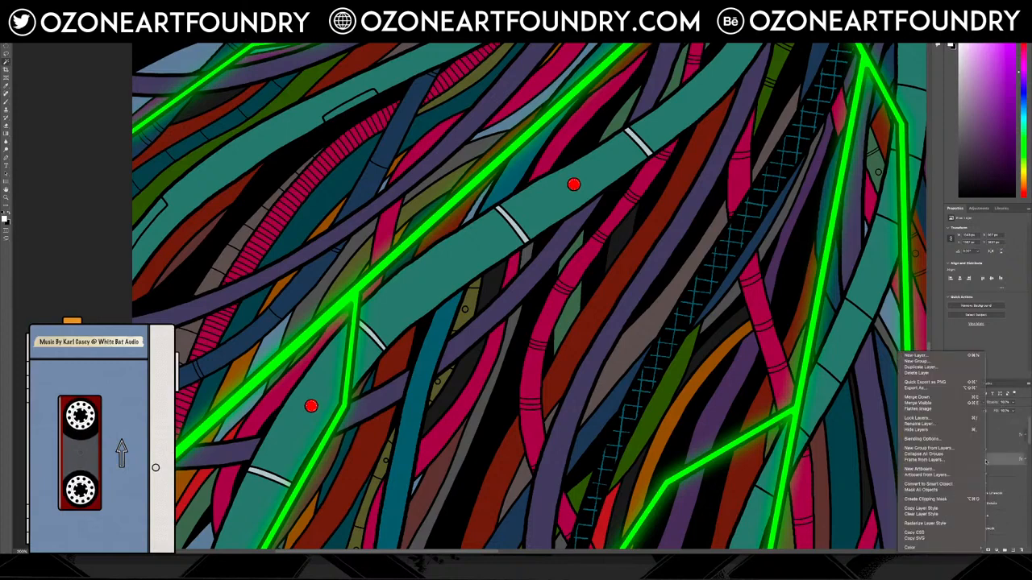
left_click(943, 500)
right_click(985, 484)
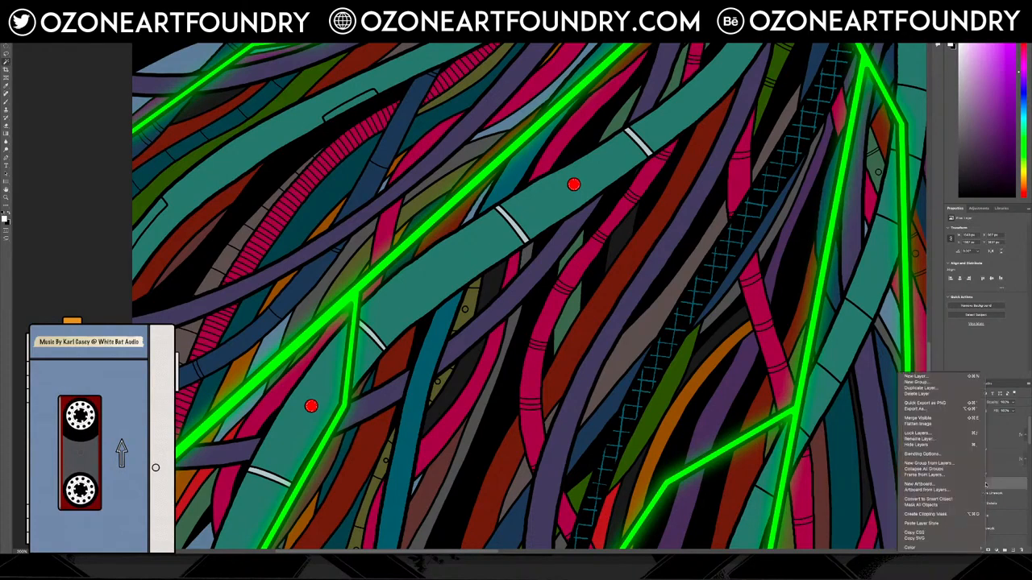
left_click(941, 523)
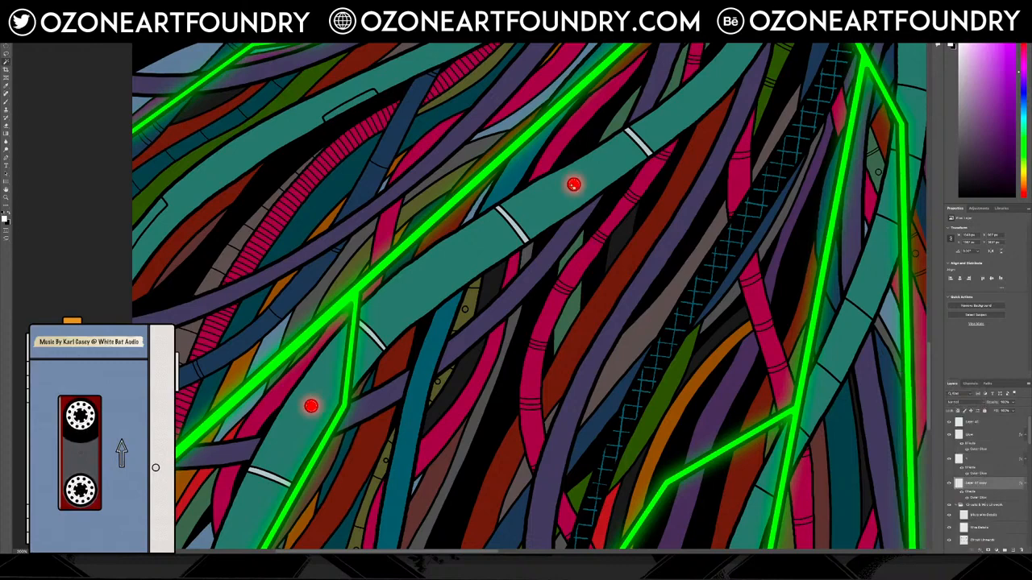
Set the Outer Glow color of the duplicated layer to the red sampled from one of the dots.
double_click(982, 498)
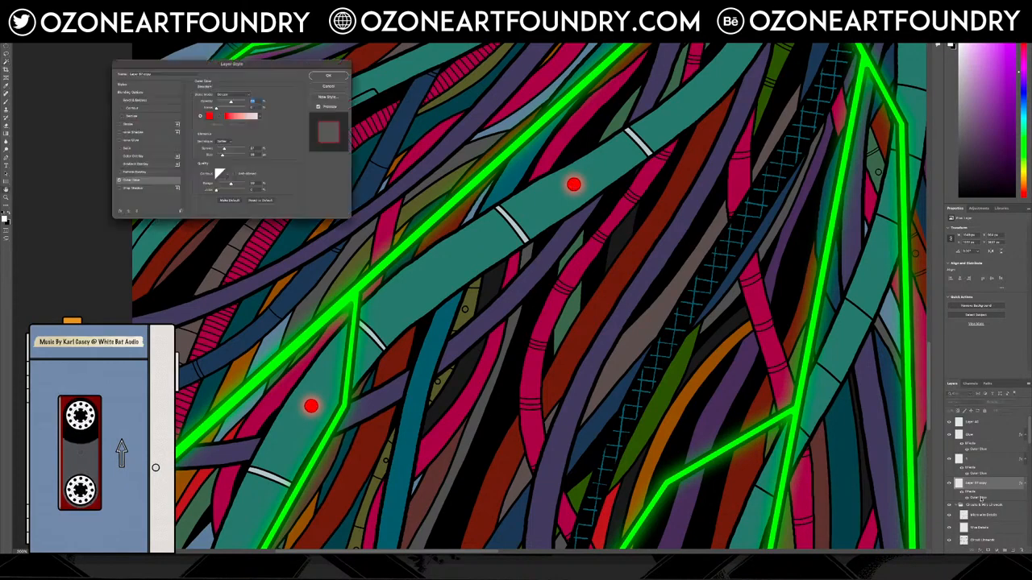
left_click(211, 115)
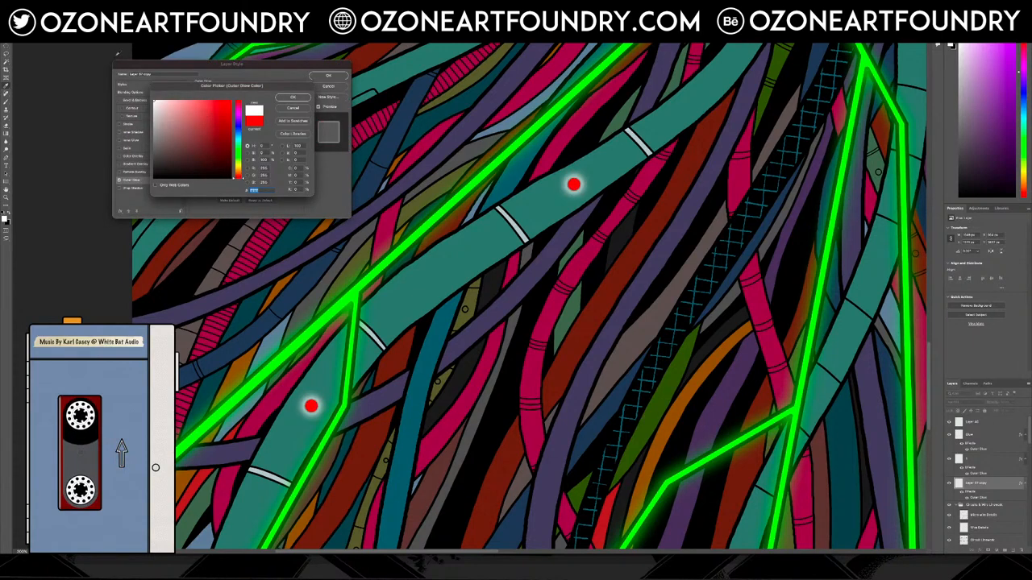
left_click_drag(215, 112, 219, 118)
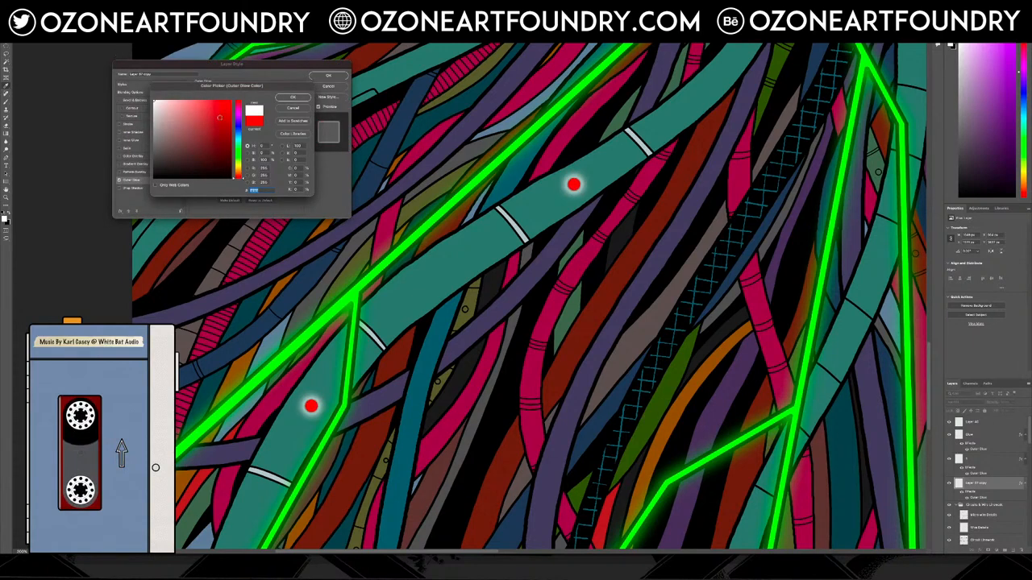
left_click(313, 407)
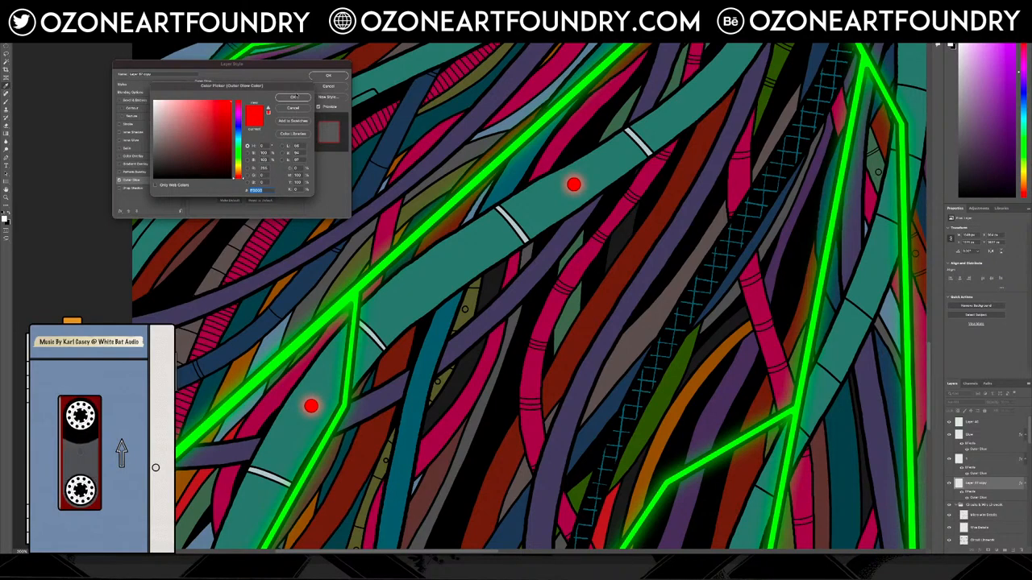
left_click(293, 97)
left_click(328, 75)
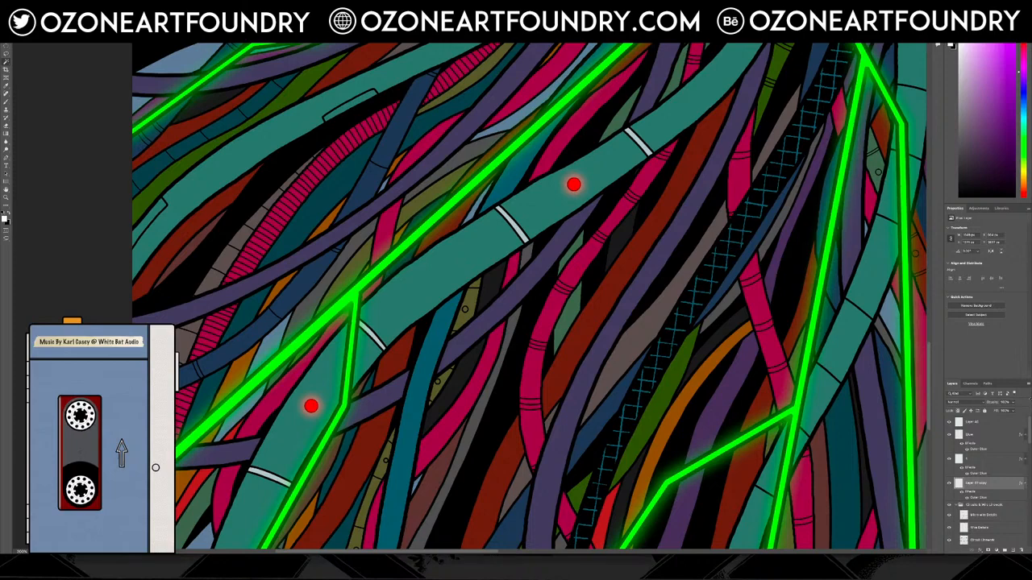
left_click_drag(892, 388, 853, 390)
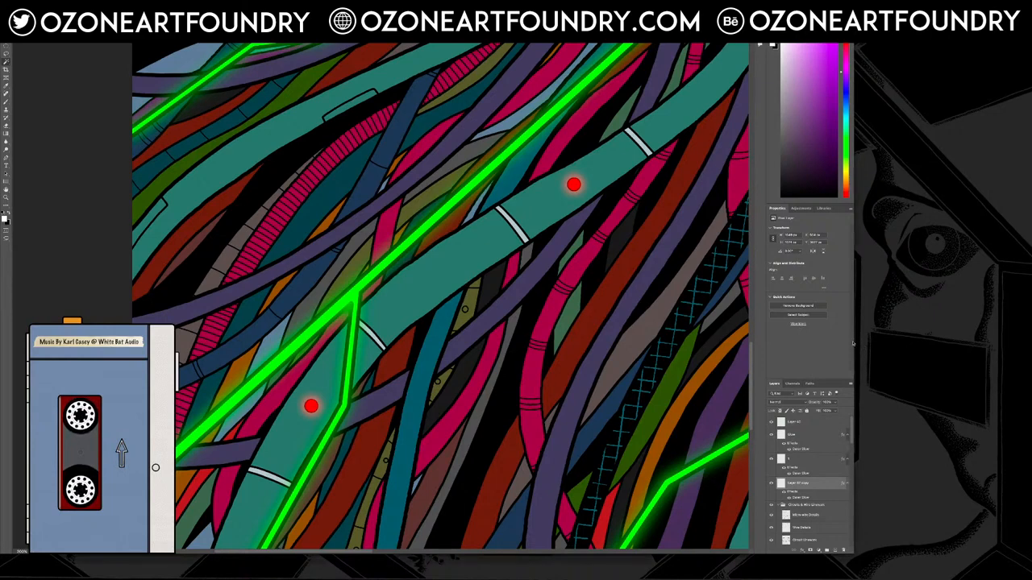
left_click_drag(973, 340, 1030, 340)
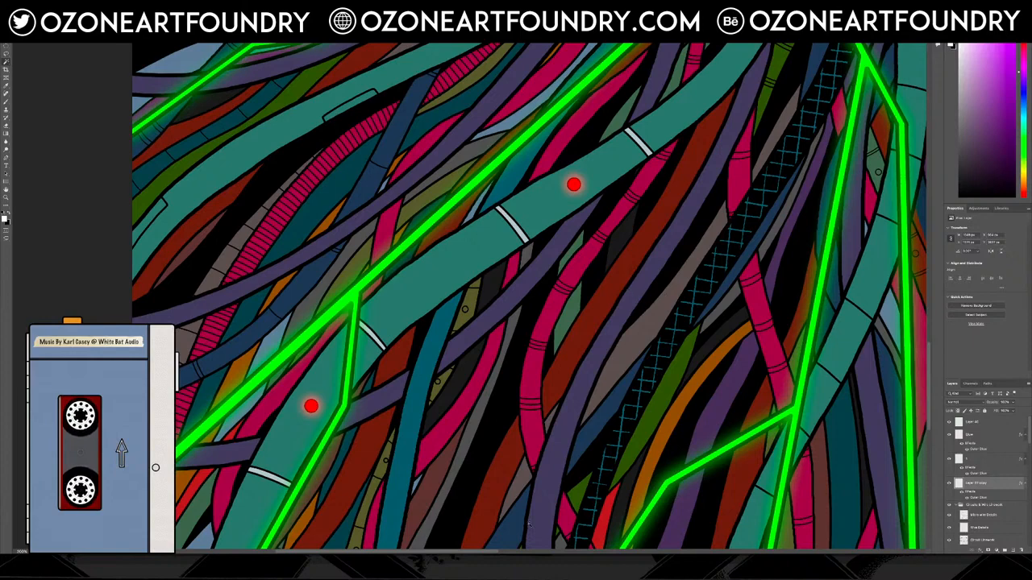
left_click_drag(464, 557, 485, 554)
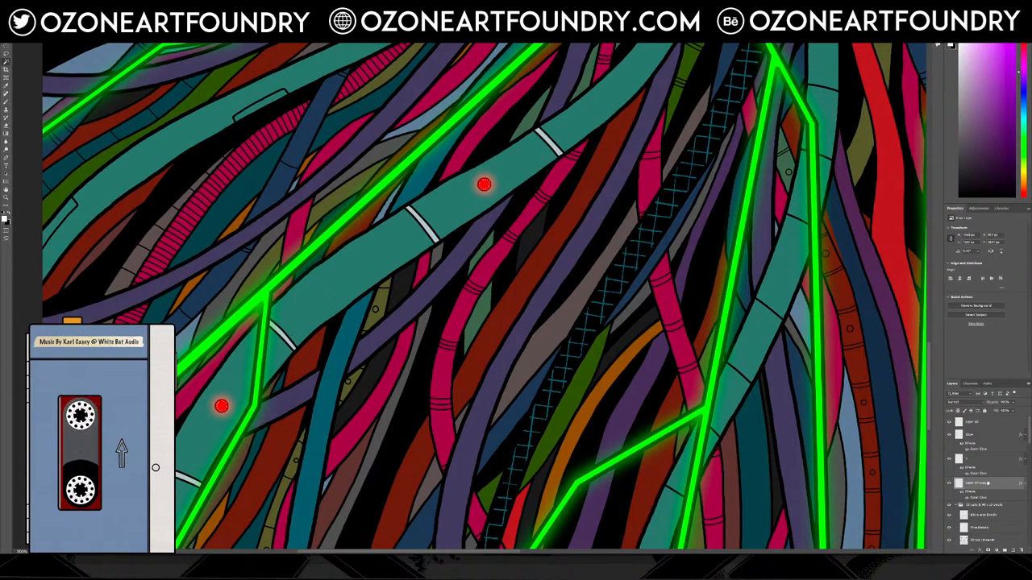
double_click(986, 497)
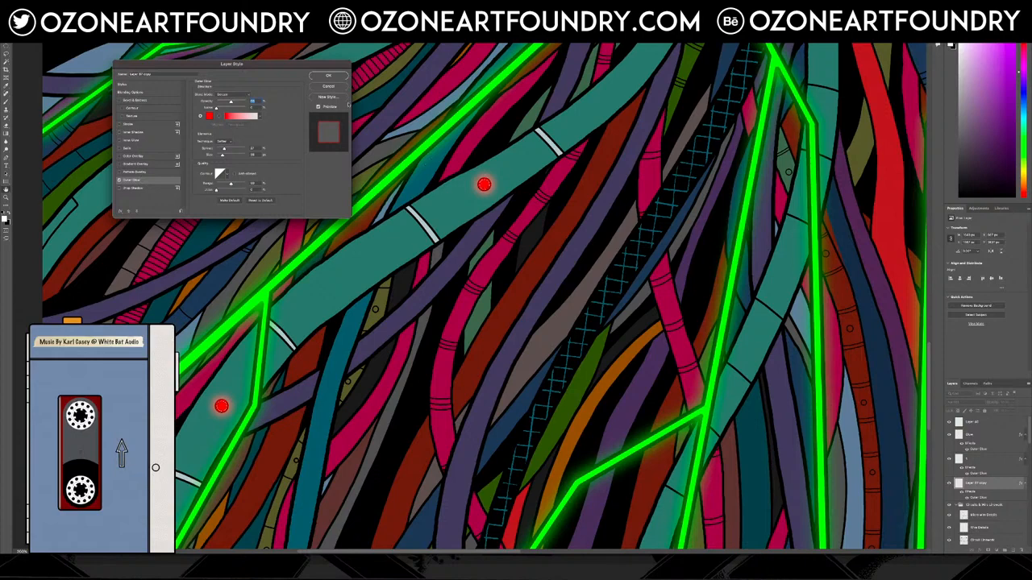
key("Return")
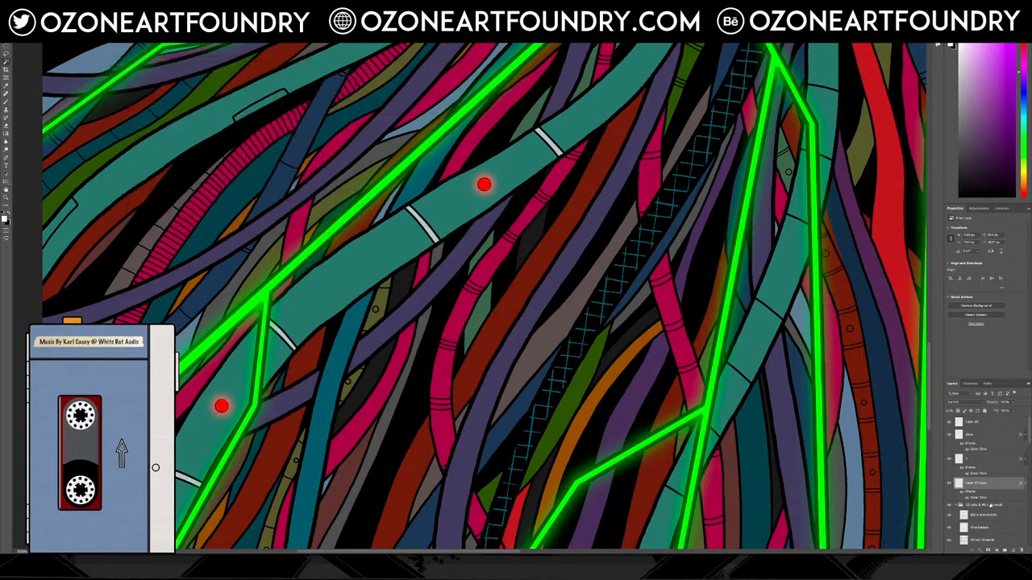
double_click(983, 499)
left_click(209, 116)
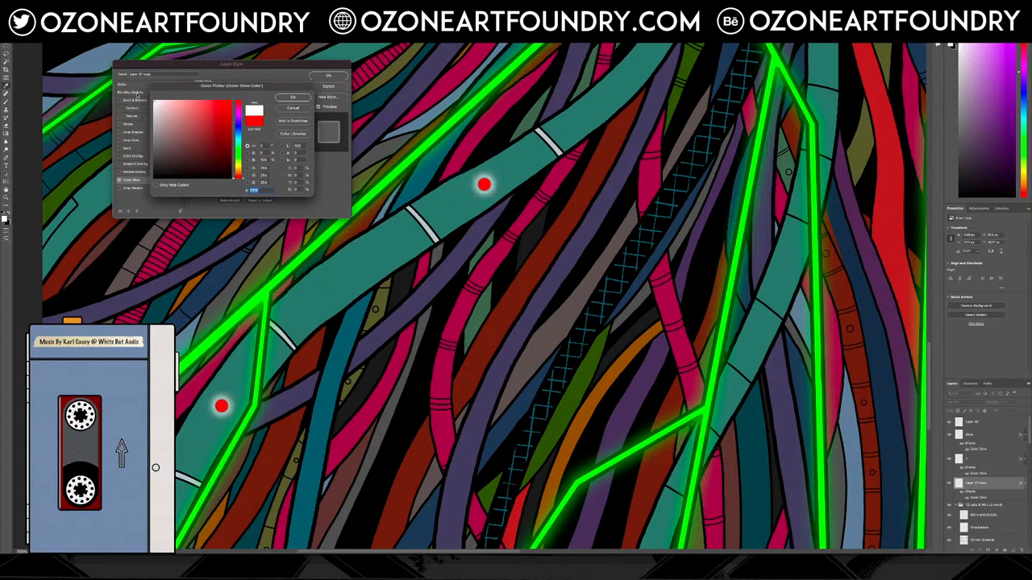
left_click(292, 107)
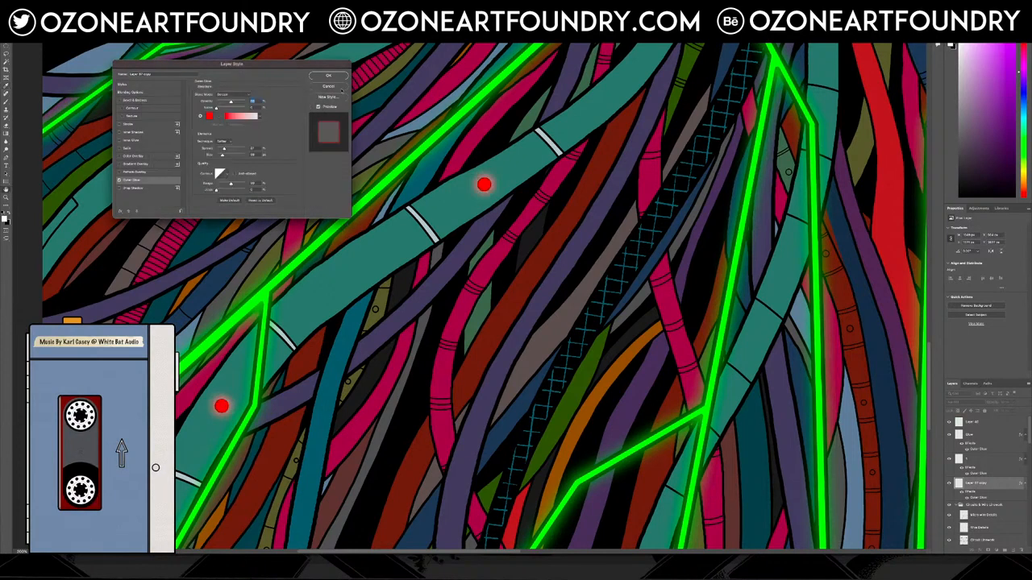
left_click(328, 85)
Examine the wires in the lower part of the illustration and look through the unnamed color layers in the layer stack.
scroll(444, 188, "down", 5)
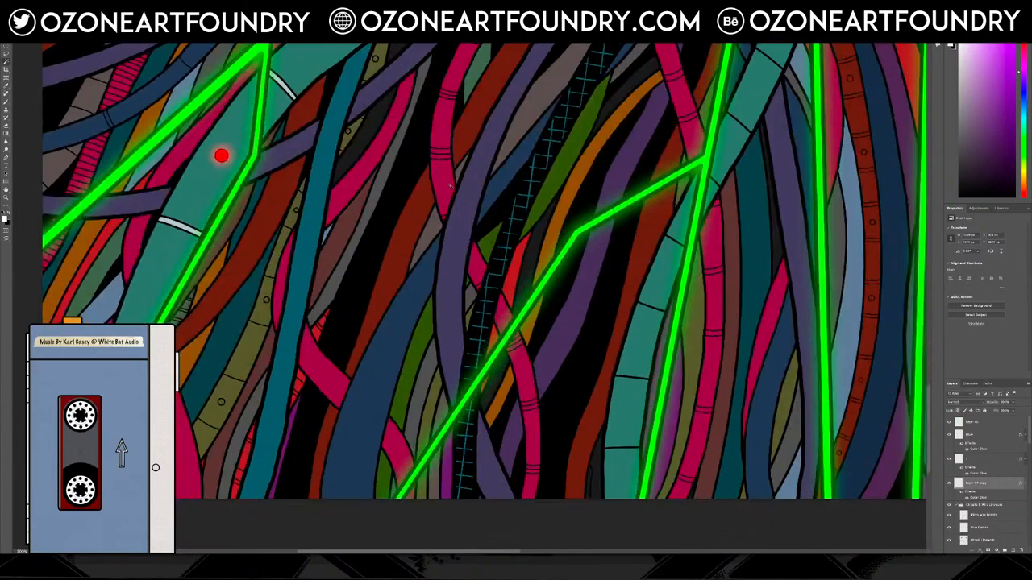
scroll(445, 188, "up", 8)
scroll(446, 188, "down", 9)
scroll(446, 189, "up", 2)
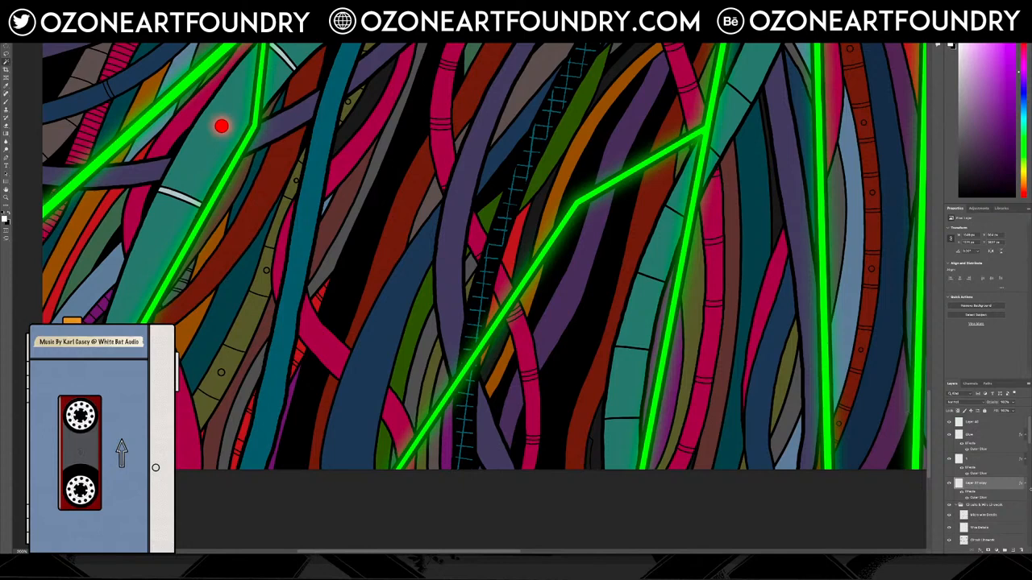
scroll(997, 503, "down", 10)
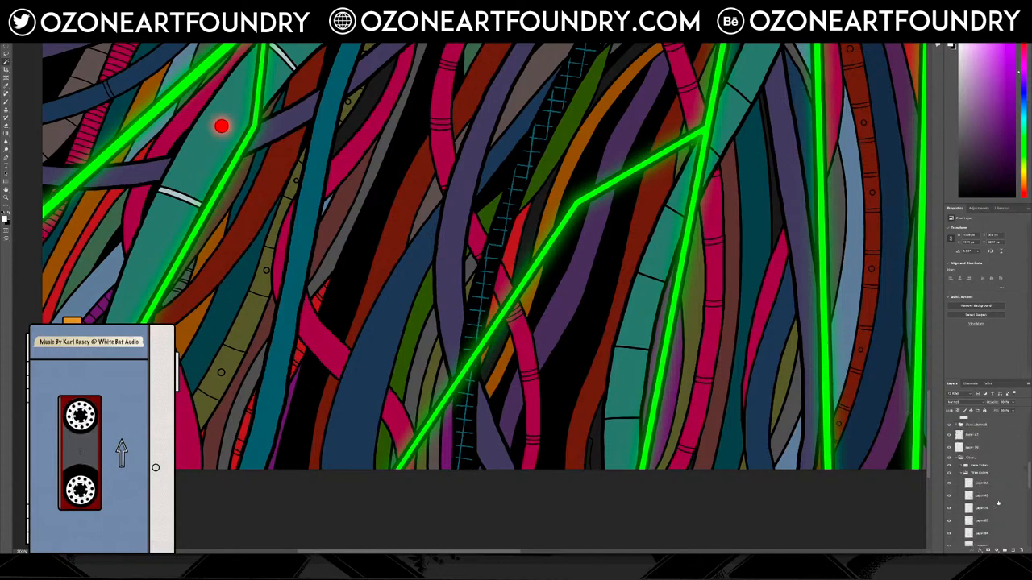
scroll(998, 503, "down", 4)
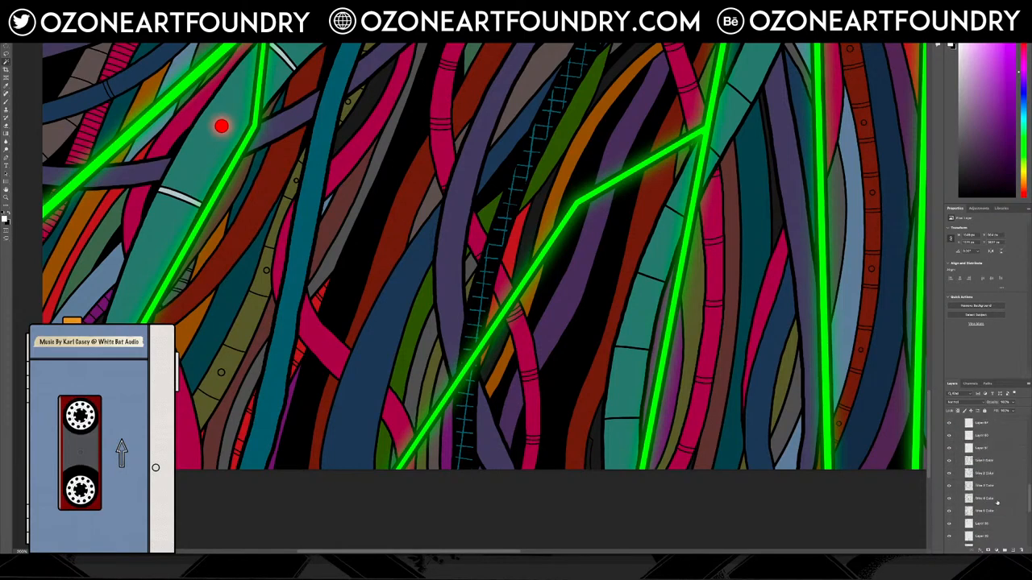
scroll(992, 501, "down", 4)
scroll(992, 501, "up", 2)
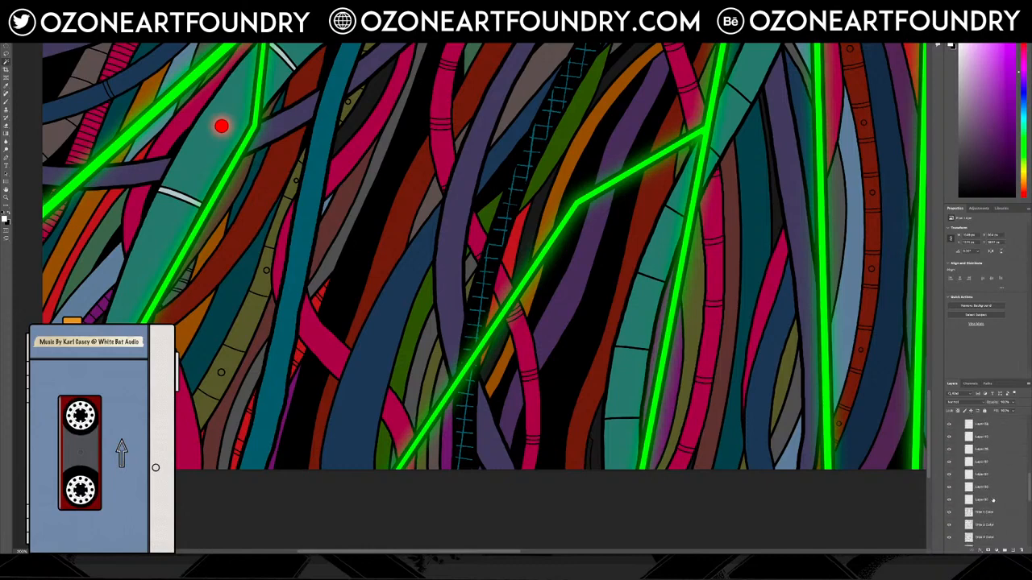
scroll(992, 500, "up", 2)
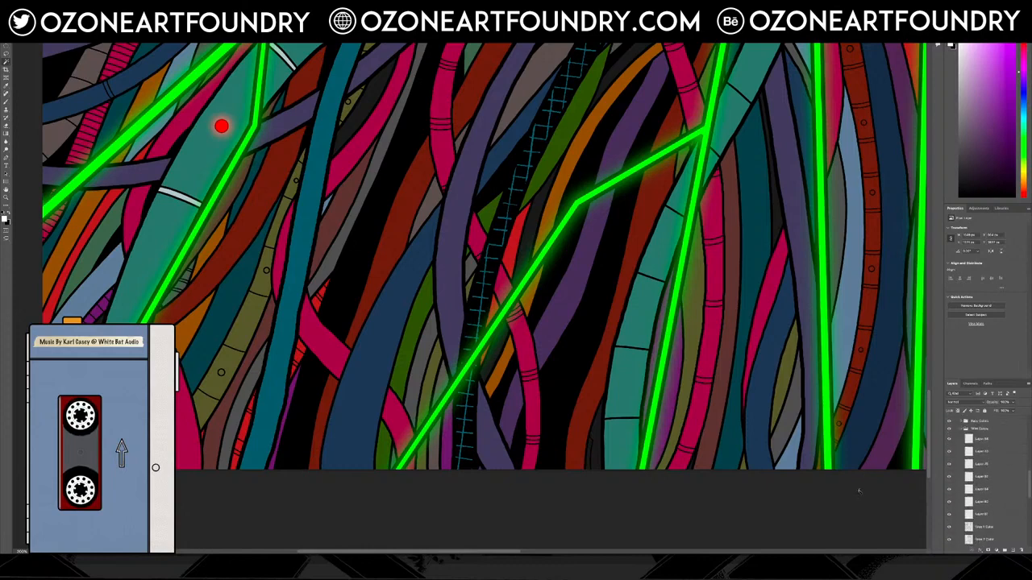
key("ctrl+minus")
key("ctrl+minus")
key("ctrl+minus")
key("ctrl+minus")
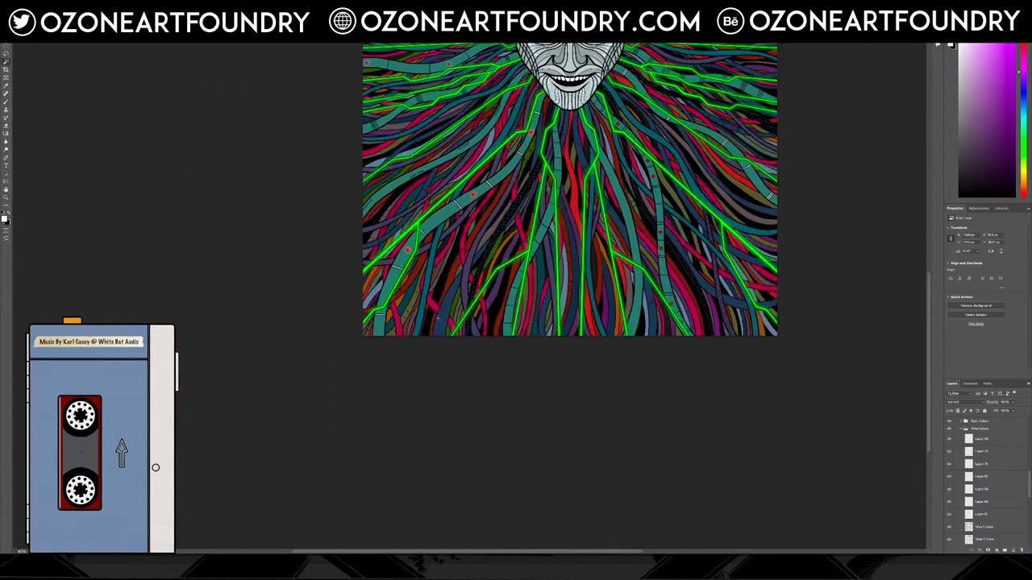
key("ctrl+plus")
key("ctrl+plus")
key("ctrl+plus")
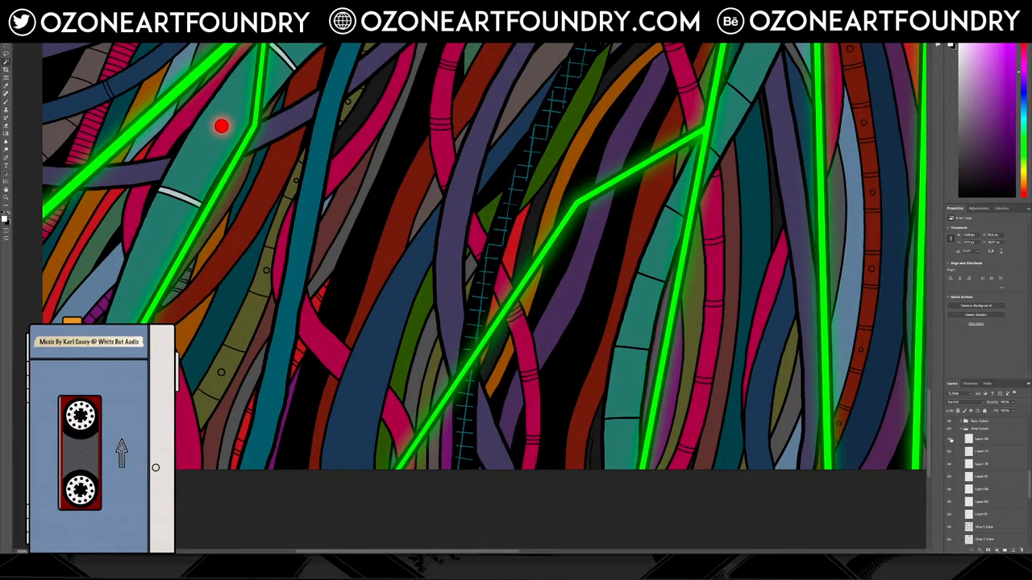
Check what the second layer in the vine colors group contains by toggling its visibility, and rename it Green Circuitry.
scroll(828, 450, "up", 6)
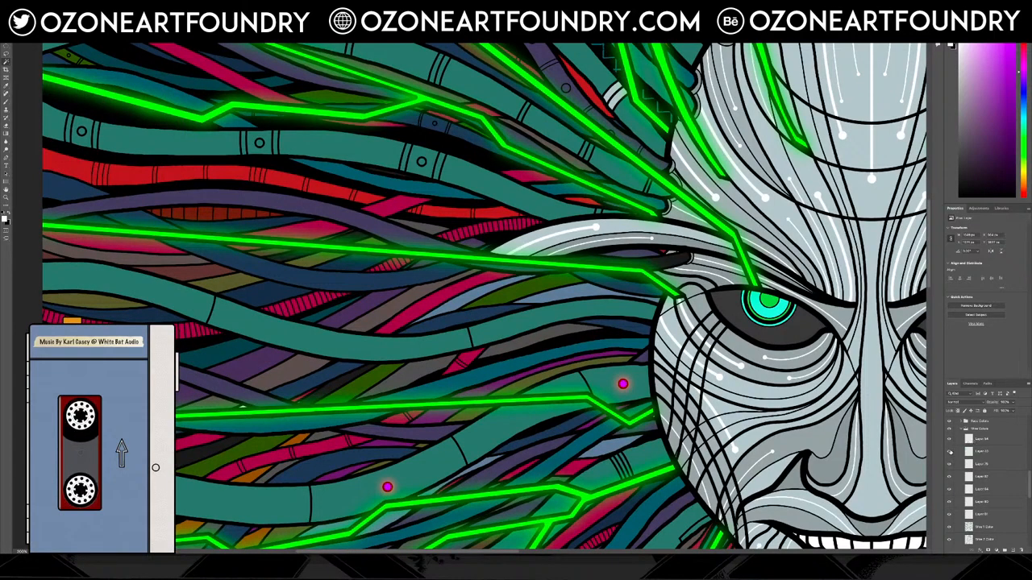
left_click(950, 451)
left_click(949, 451)
left_click(987, 451)
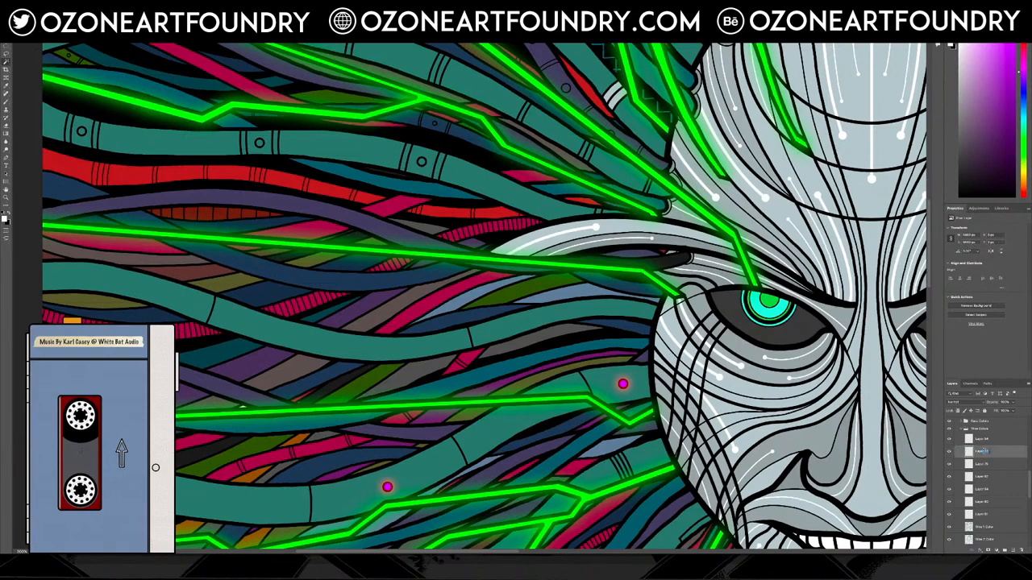
type("Gr")
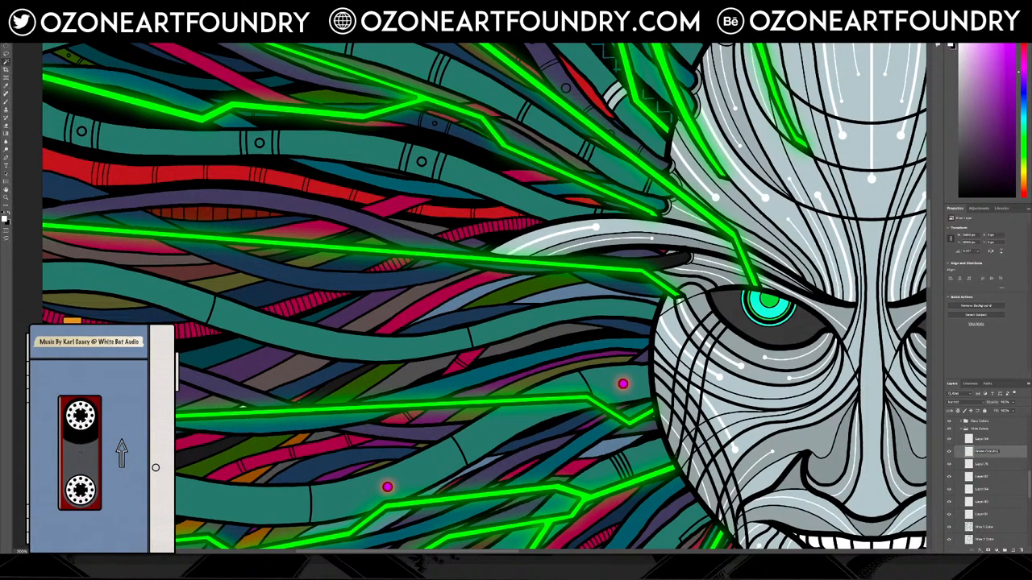
key("Return")
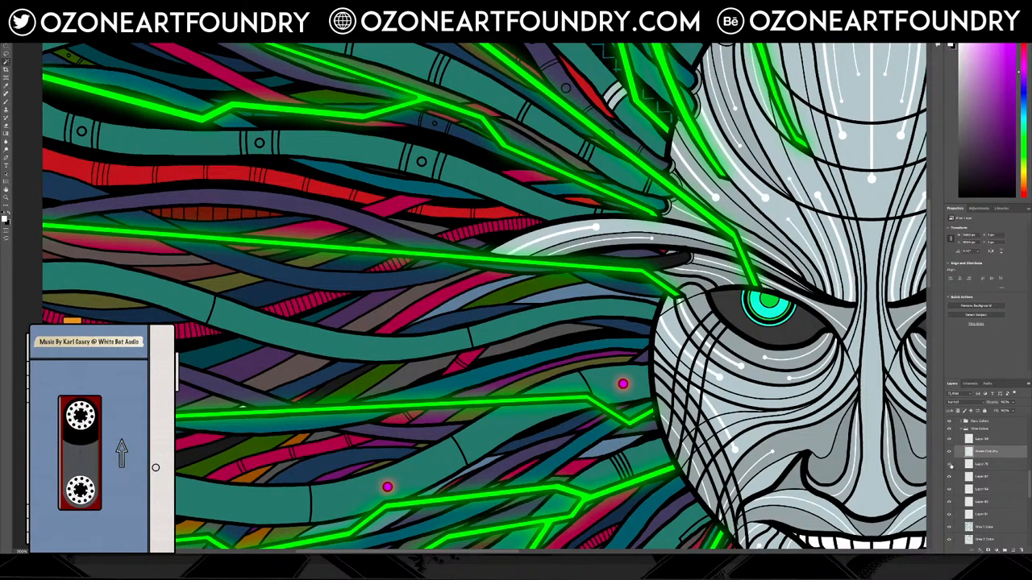
Toggle the layer beneath Green Circuitry to identify its red dot fills on the lower wires, and rename it Red Dots 1.
scroll(882, 425, "down", 10)
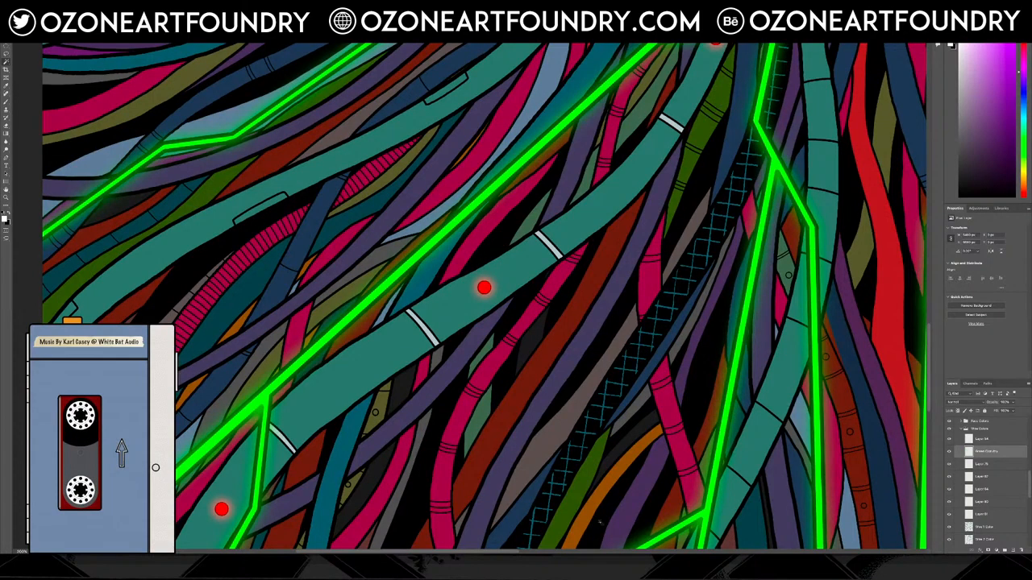
scroll(486, 297, "down", 4)
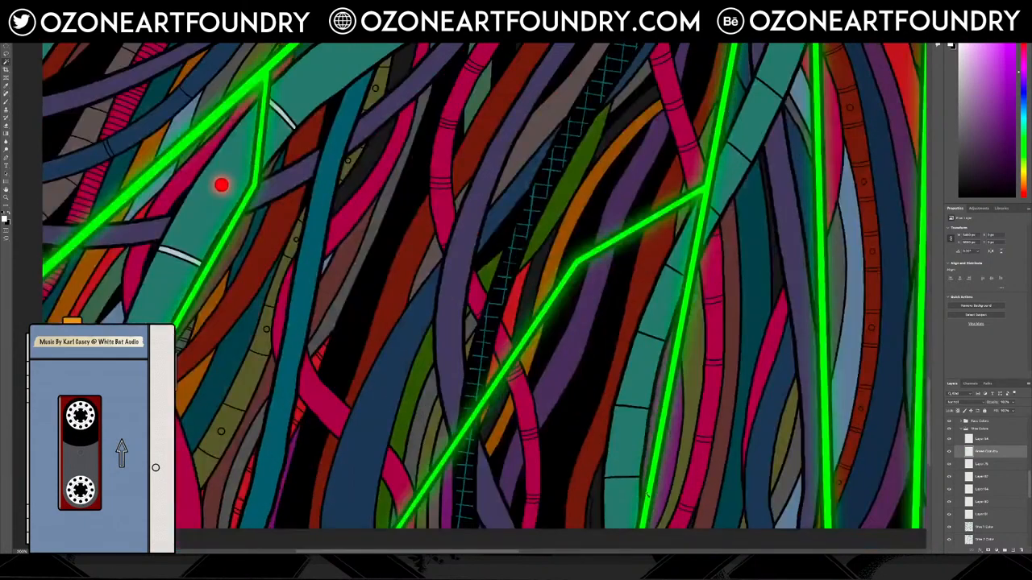
left_click_drag(450, 552, 561, 553)
left_click(950, 464)
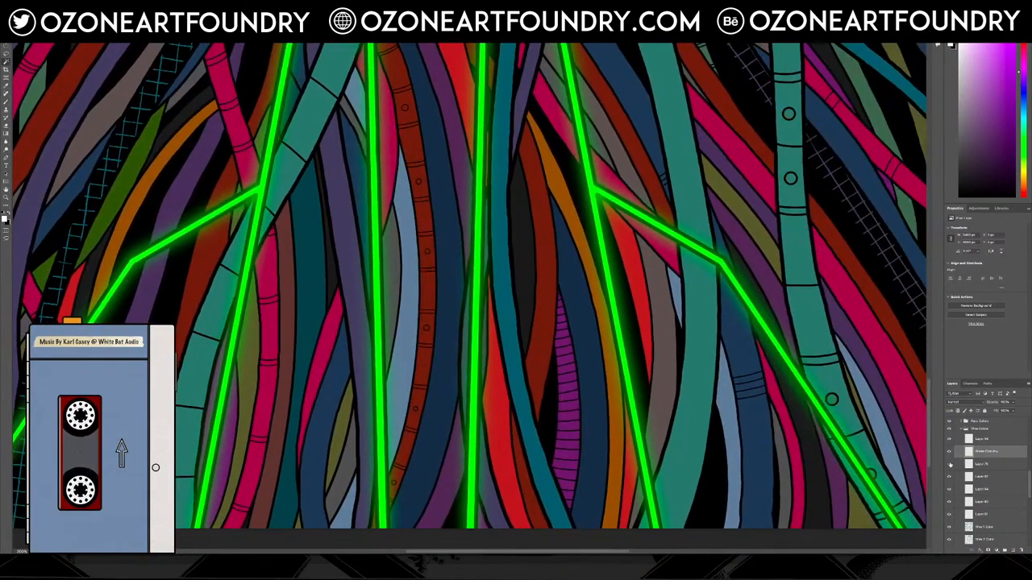
left_click(949, 464)
double_click(985, 464)
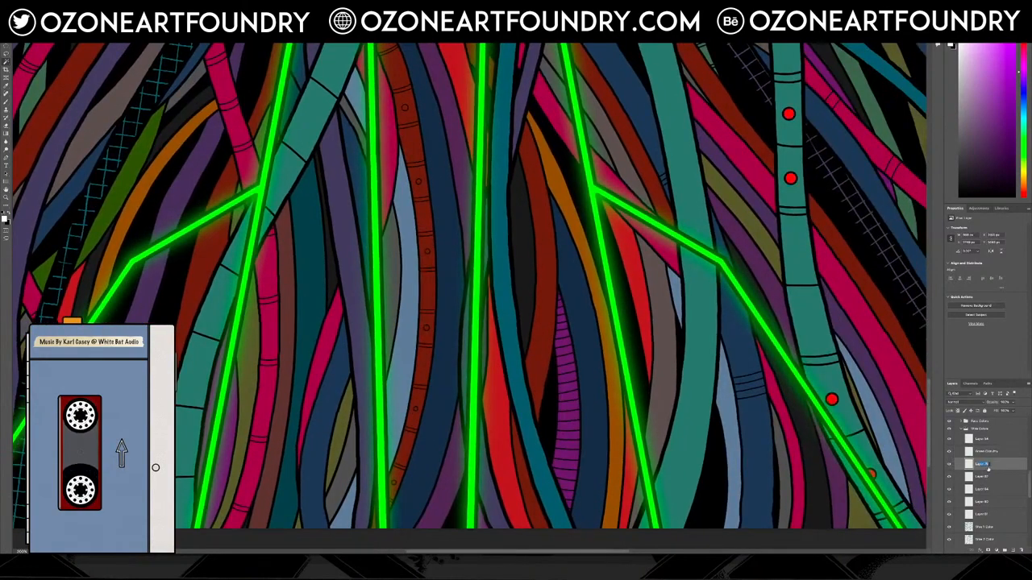
type("Red Lig")
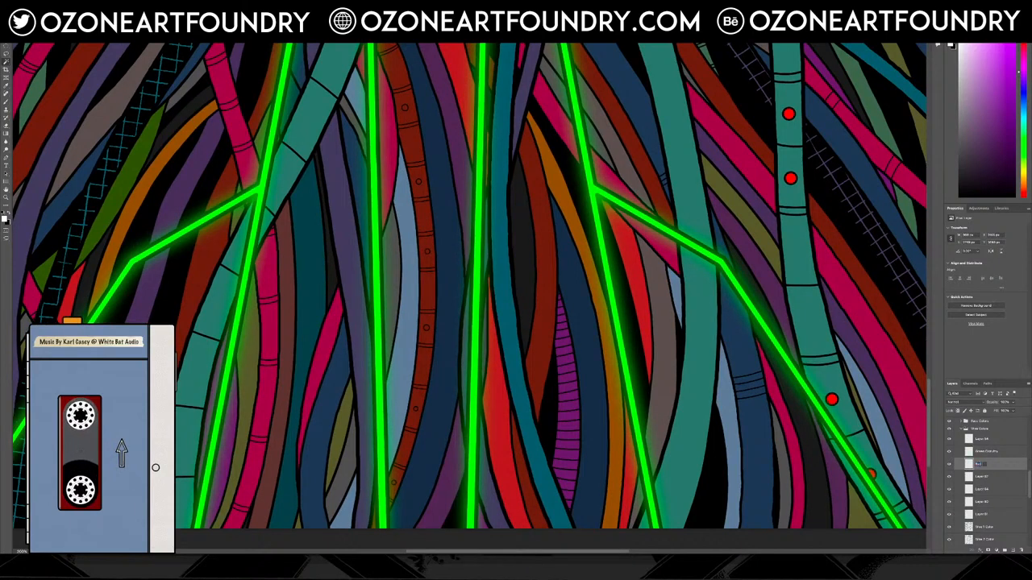
type("hts")
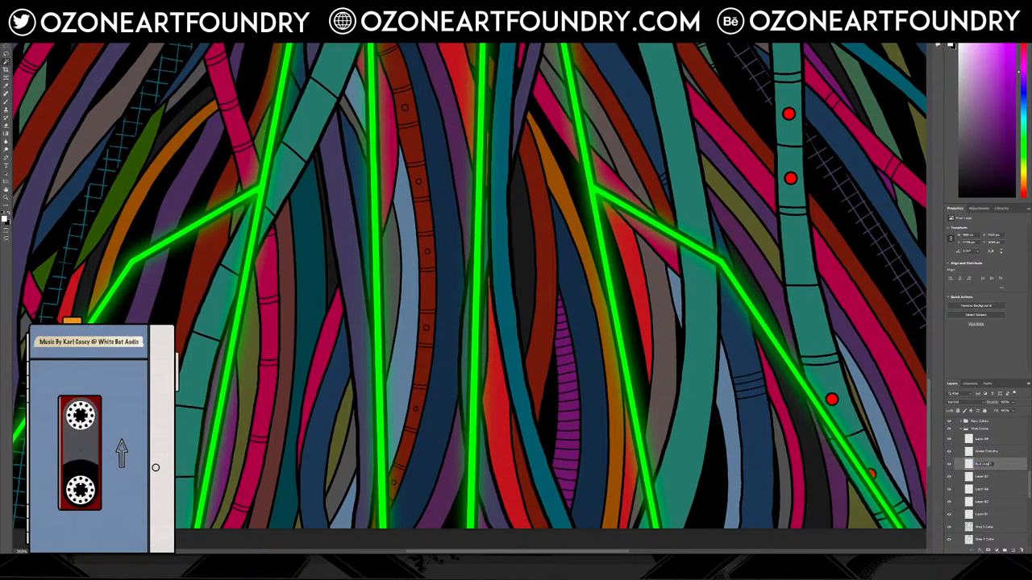
key("Return")
Examine the wires around the face and below it to identify what the remaining unnamed color layers fill.
scroll(911, 443, "up", 20)
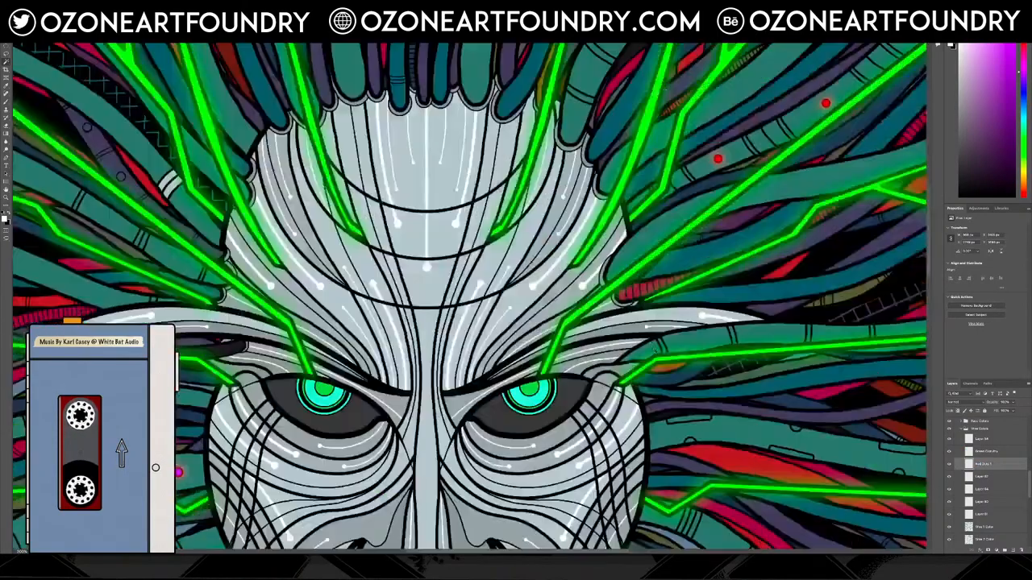
scroll(673, 381, "down", 8)
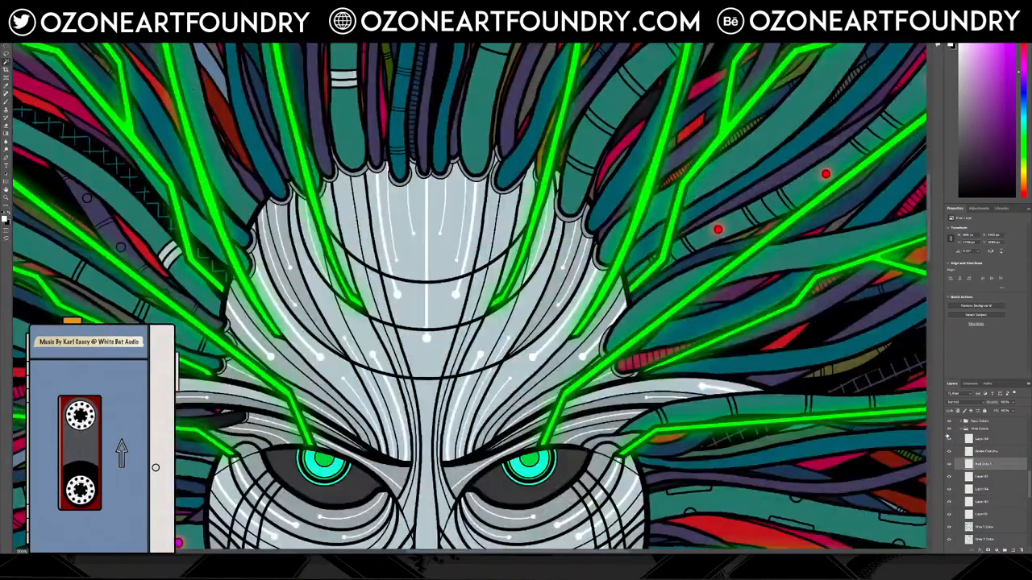
scroll(587, 551, "left", 12)
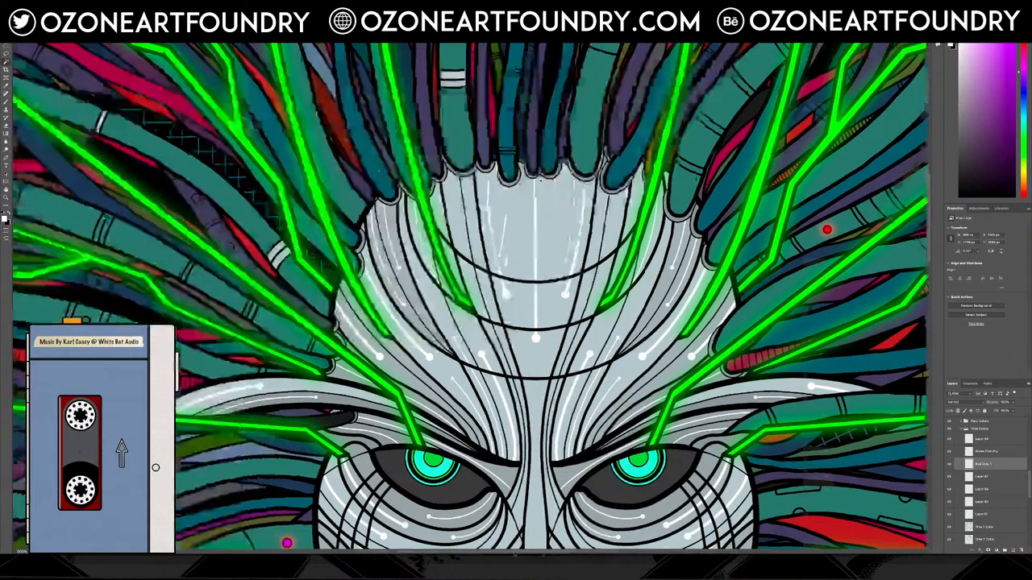
scroll(585, 483, "up", 2)
scroll(583, 461, "down", 3)
scroll(558, 297, "down", 4)
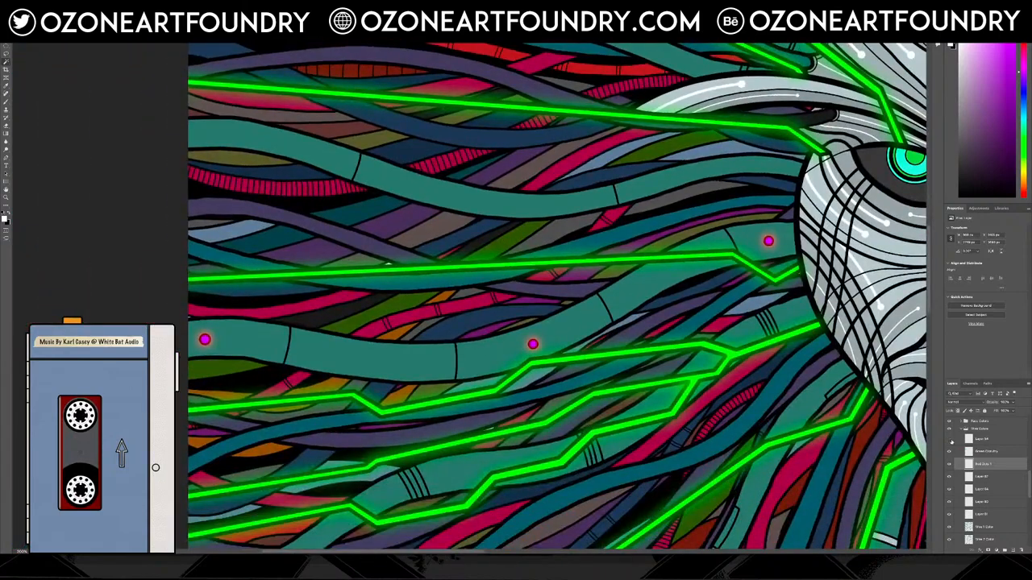
scroll(557, 297, "down", 5)
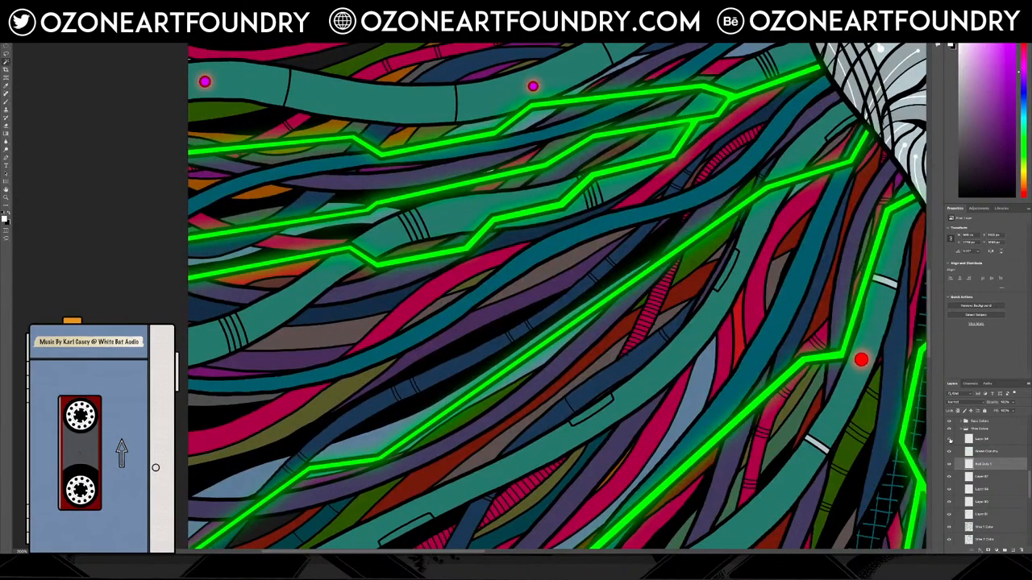
scroll(897, 443, "down", 5)
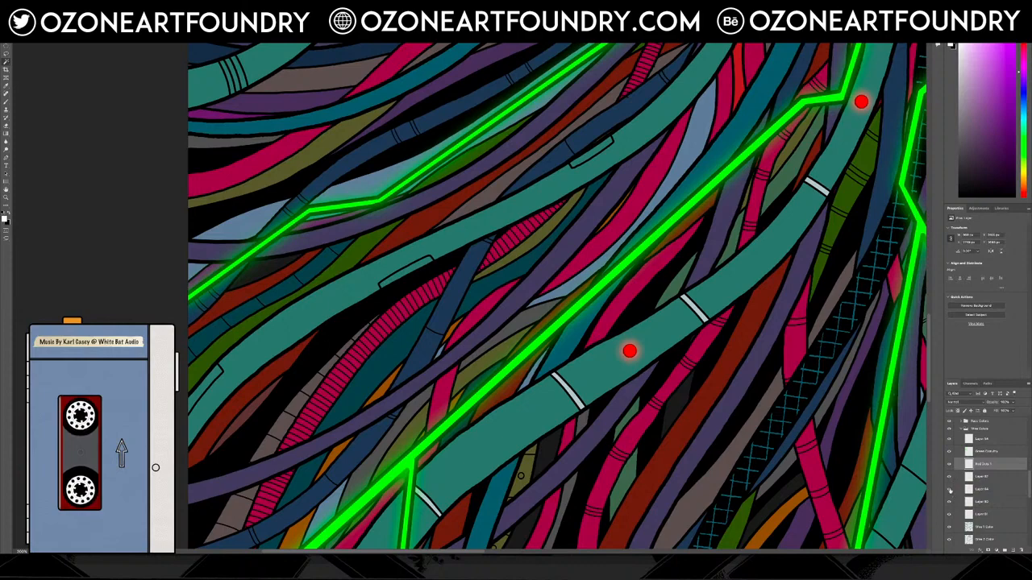
Toggle the unnamed layer above the vine color layers to identify its white band fills, and rename it with a descriptive Vine Joint name.
left_click(950, 516)
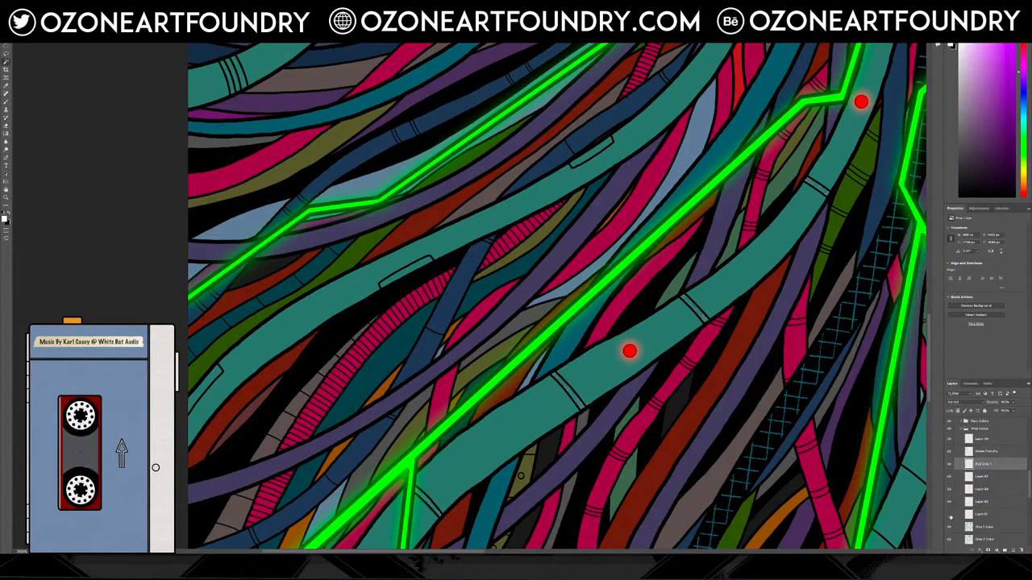
left_click(950, 515)
left_click(950, 516)
left_click(950, 516)
left_click(985, 516)
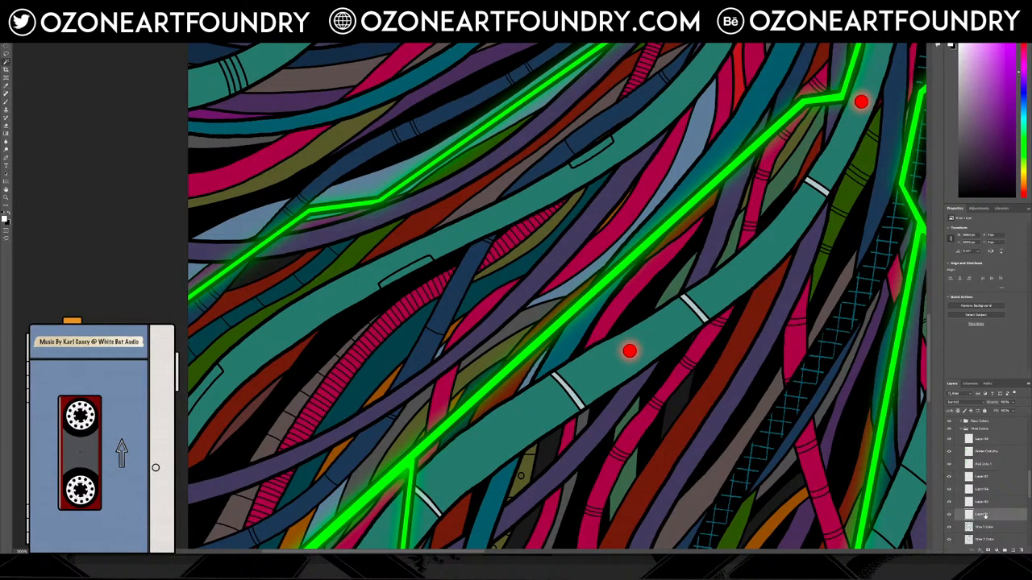
type("whi")
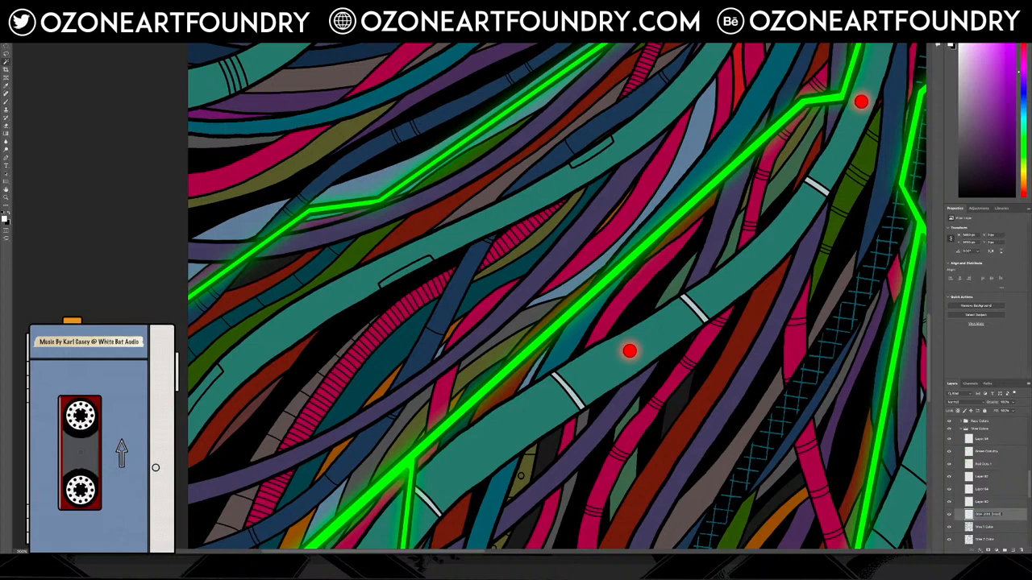
key("Return")
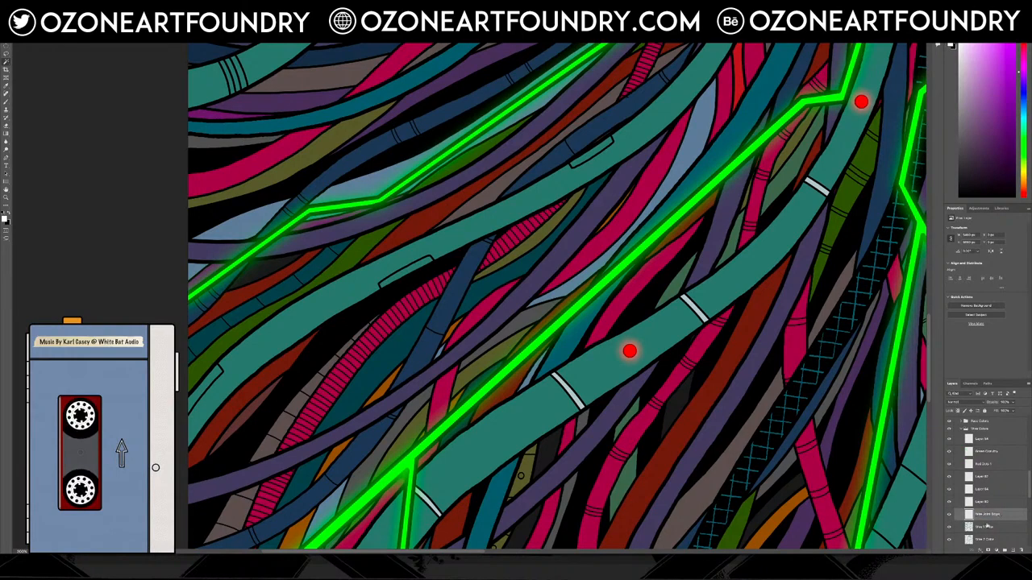
Toggle the layer below the Vine Joint layer to identify its teal wire fills, and rename it Wire Teal.
left_click(950, 528)
left_click(949, 528)
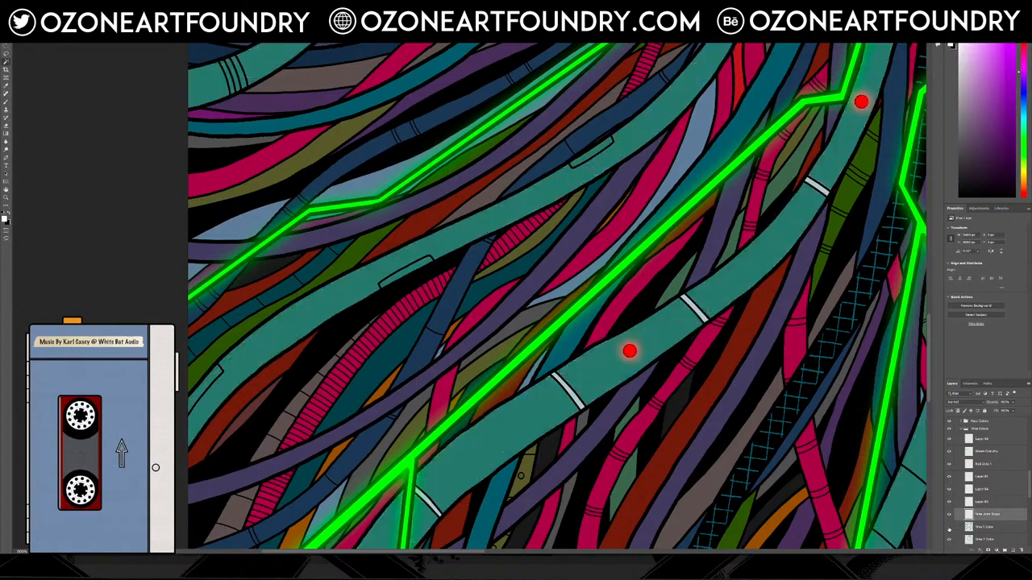
left_click(950, 528)
left_click(950, 528)
double_click(984, 526)
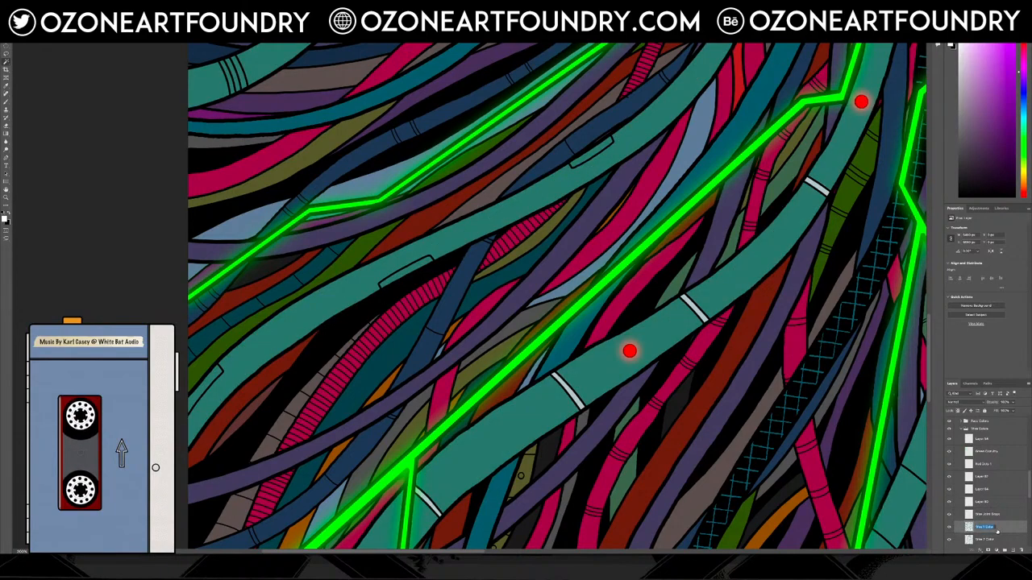
left_click(994, 528)
key("BackSpace")
key("BackSpace")
key("BackSpace")
key("BackSpace")
key("BackSpace")
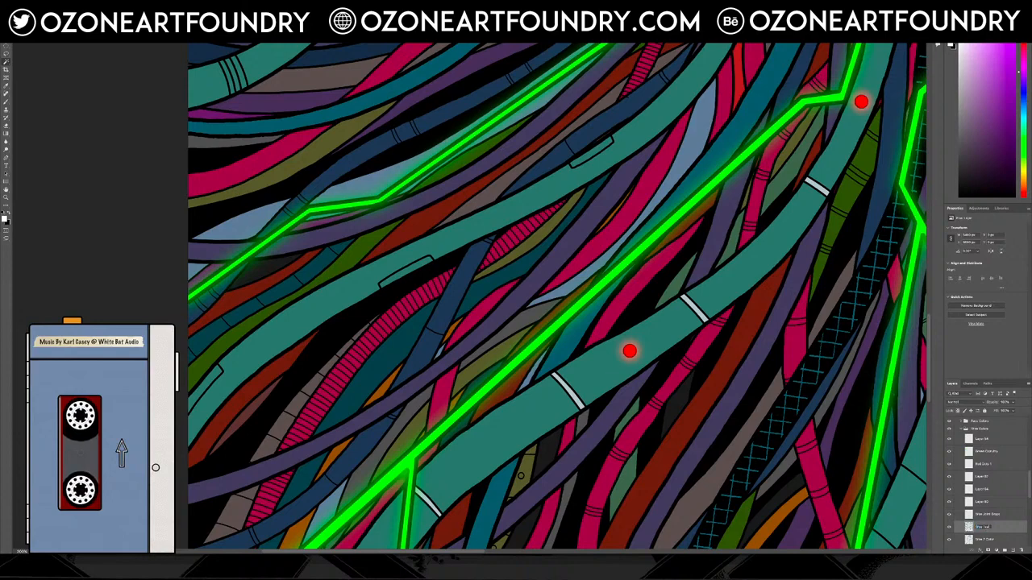
key("Return")
Check which wires the layer beneath Wire Teal fills by toggling its visibility, and rename it Wire Dark Teal.
scroll(965, 522, "down", 2)
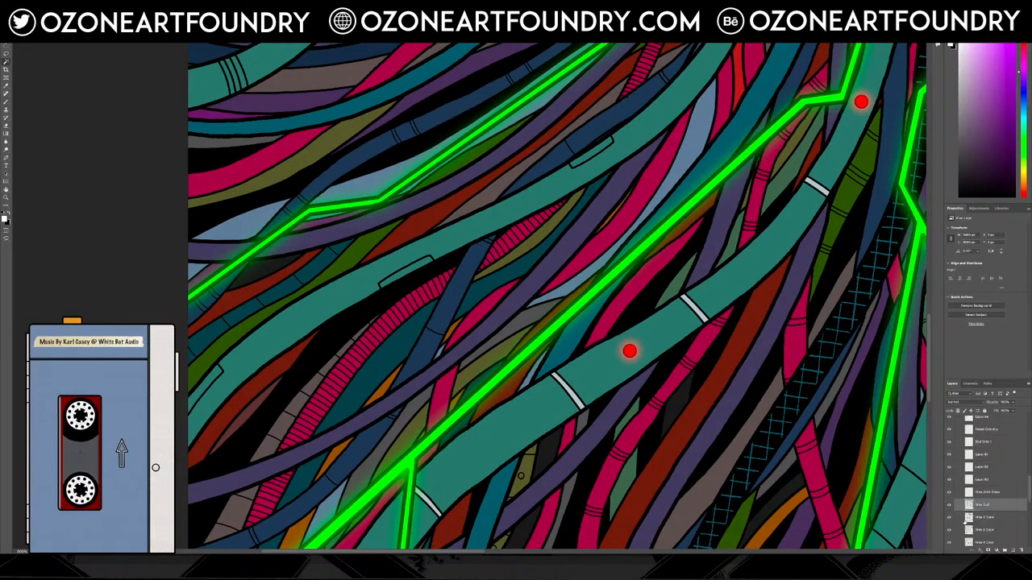
left_click(951, 519)
left_click(951, 519)
left_click(951, 519)
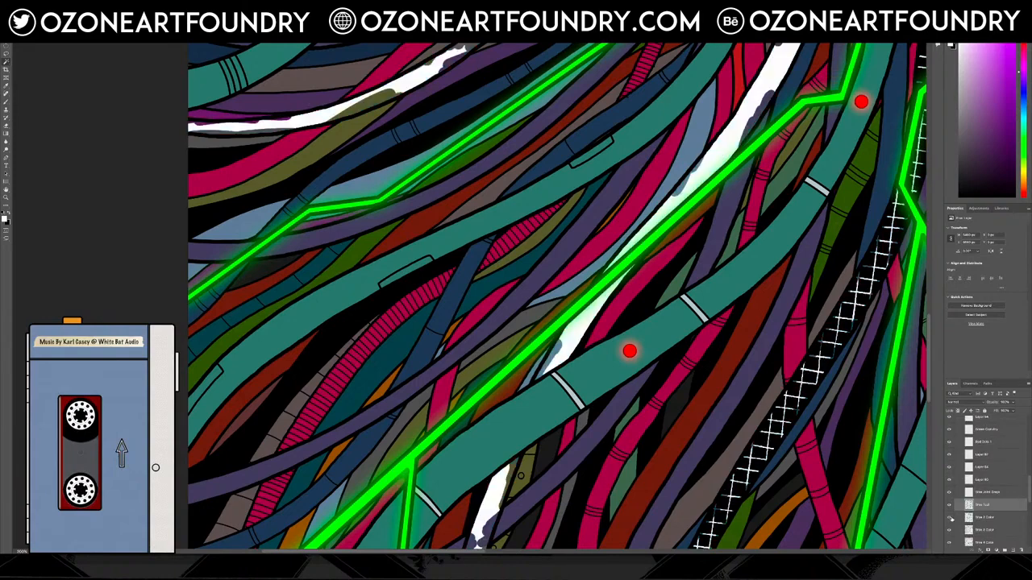
left_click(951, 519)
double_click(985, 518)
left_click(992, 520)
key("BackSpace")
key("BackSpace")
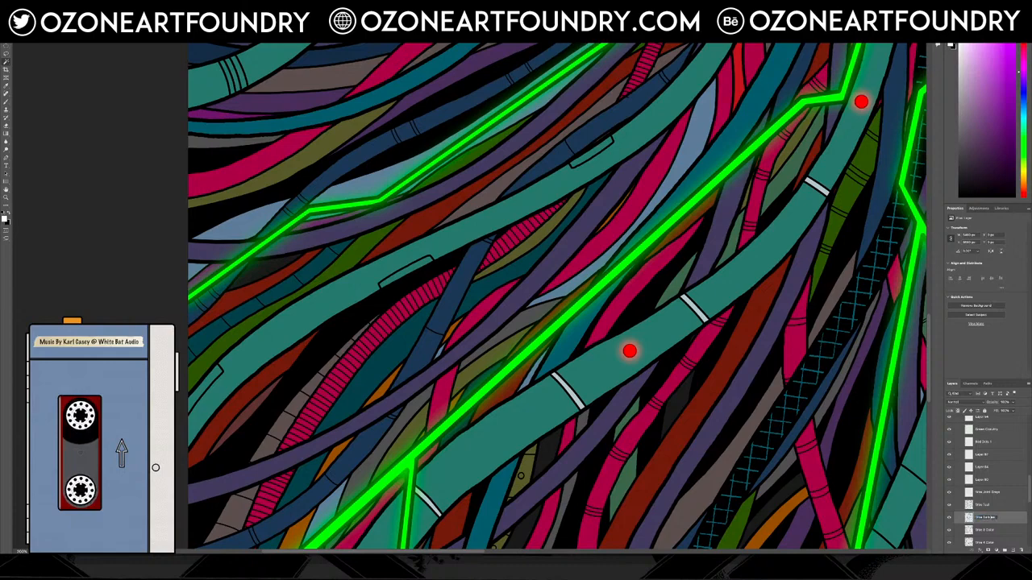
type("l")
key("Return")
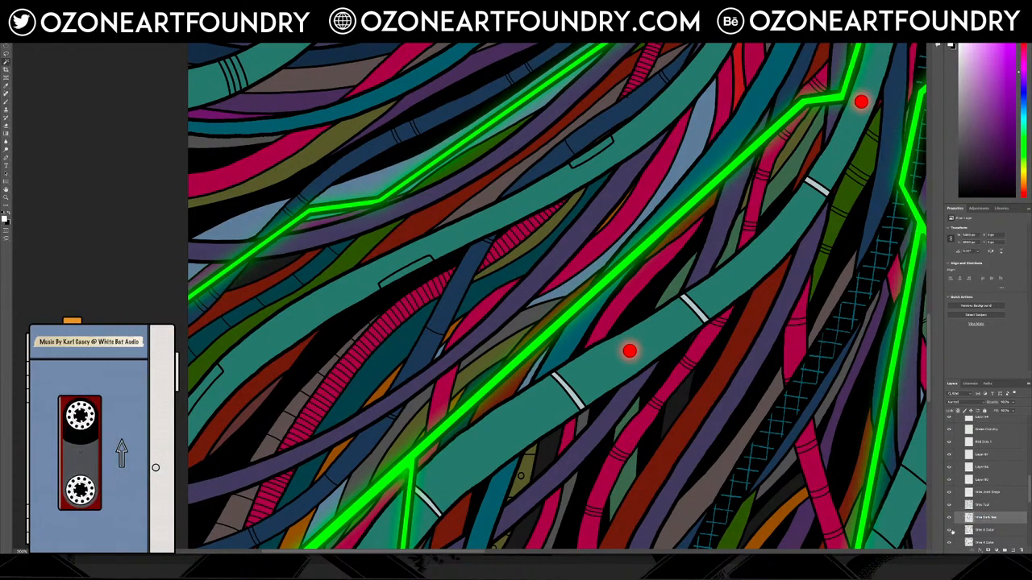
Toggle the layer beneath Wire Dark Teal to identify its purple wire fills, and rename it Wire Purple.
left_click(950, 530)
left_click(950, 530)
left_click(950, 531)
left_click(949, 530)
double_click(986, 531)
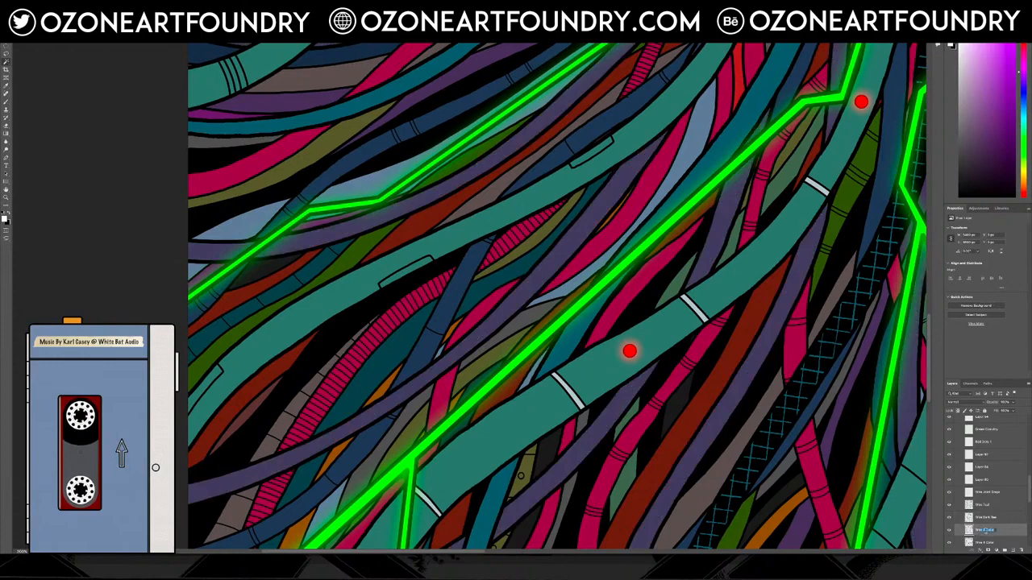
left_click(994, 530)
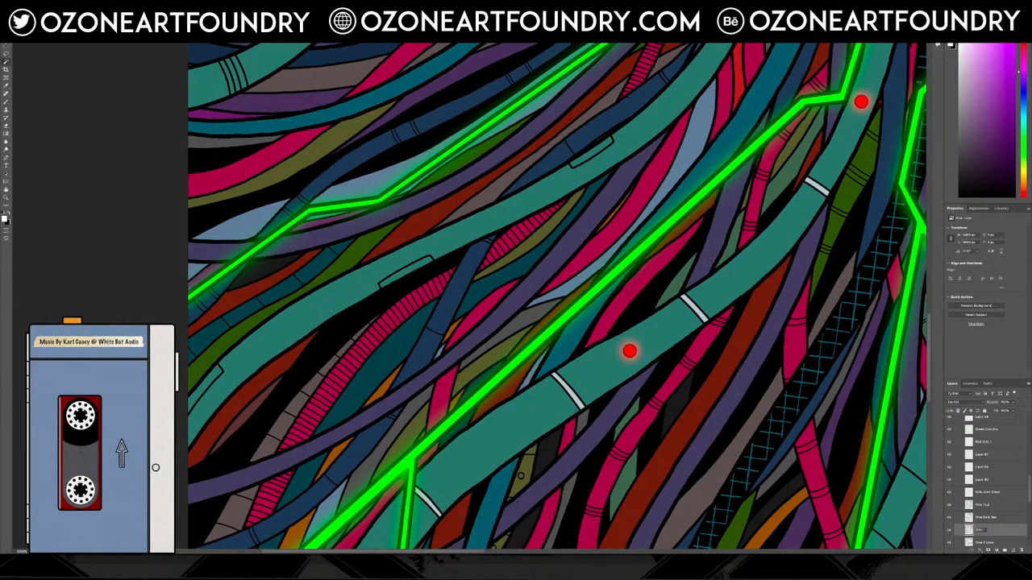
type("Purple")
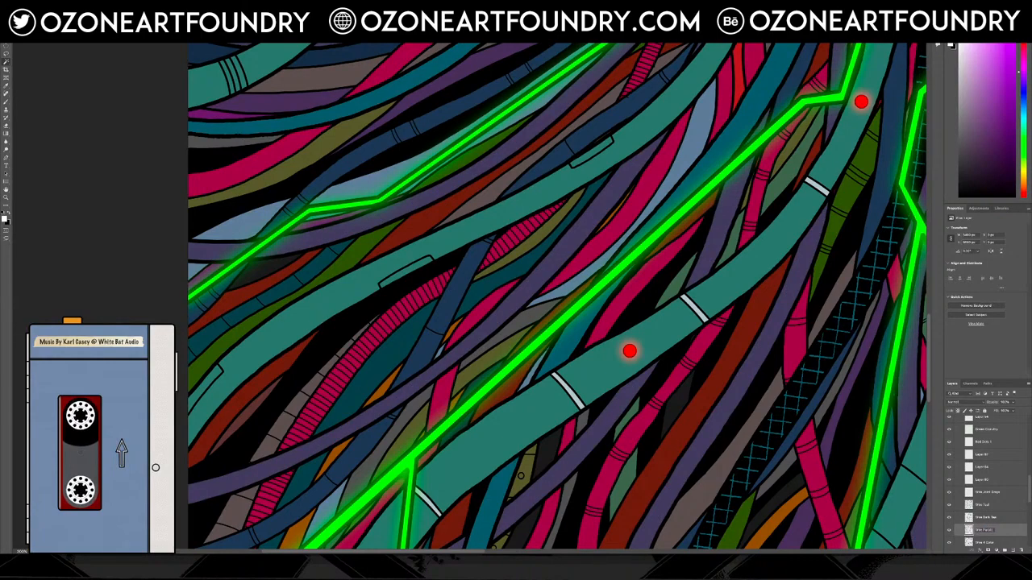
key("Return")
Identify the fills of the layer beneath Wire Purple by toggling its visibility, and rename it Wire Blue.
scroll(978, 528, "down", 1)
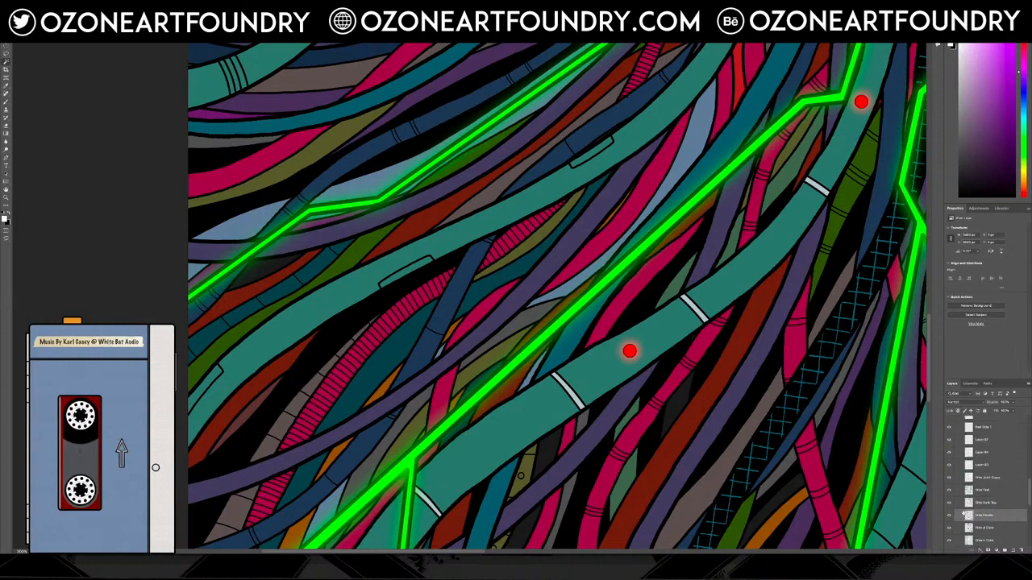
scroll(962, 514, "down", 1)
left_click(950, 506)
left_click(950, 506)
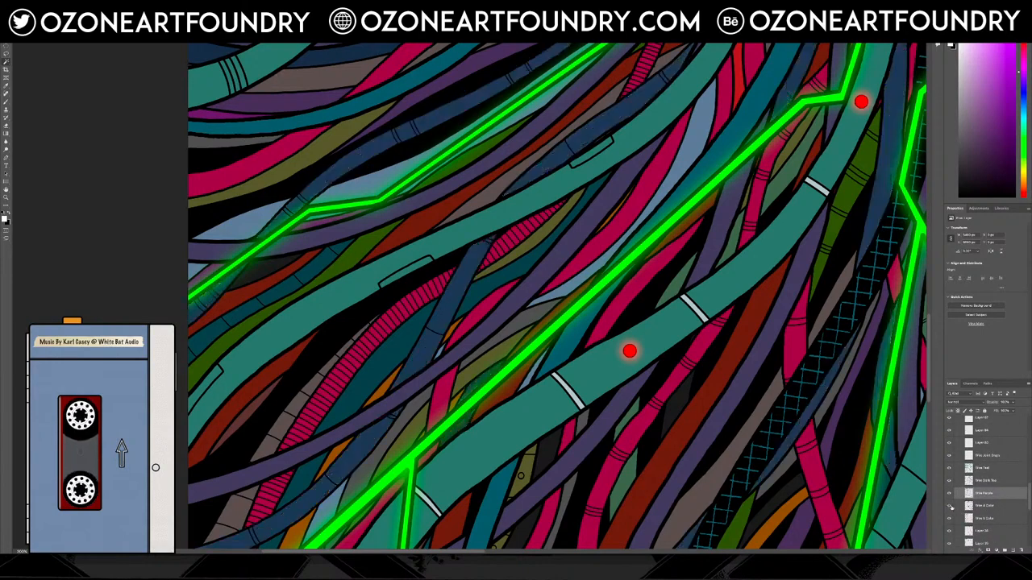
left_click(950, 506)
left_click(950, 506)
left_click(985, 505)
left_click(994, 506)
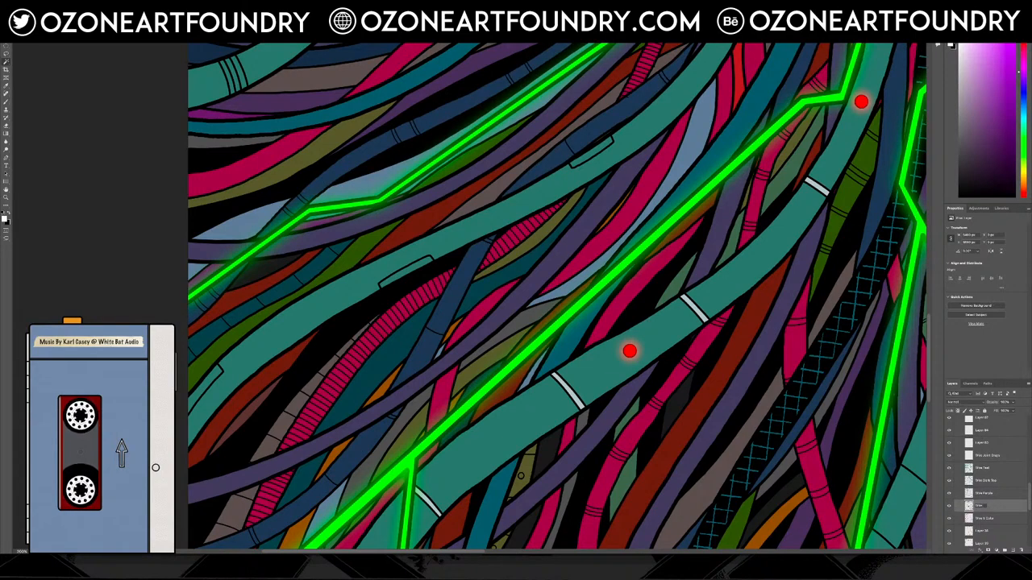
type("Blu")
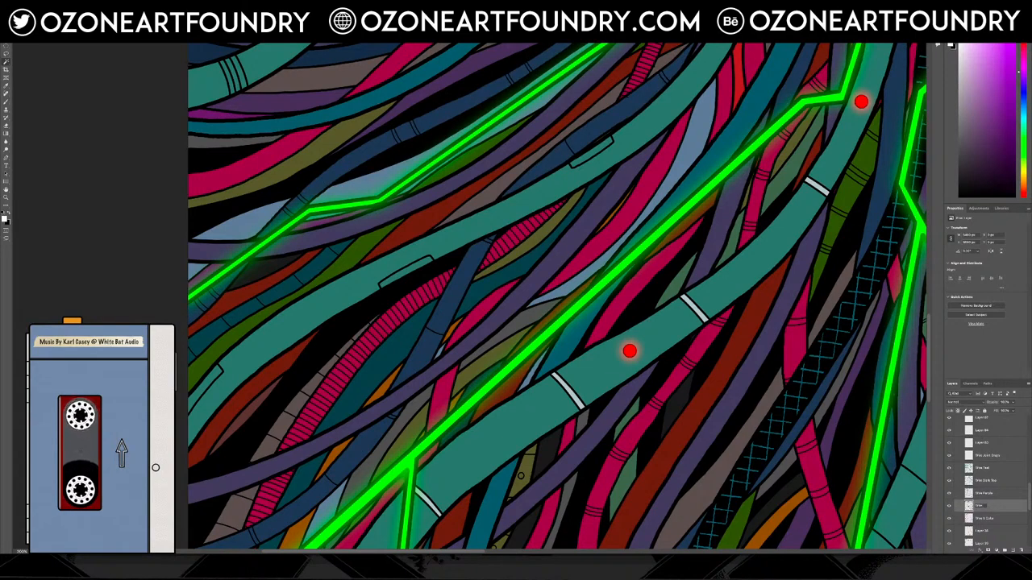
type("e")
key("Return")
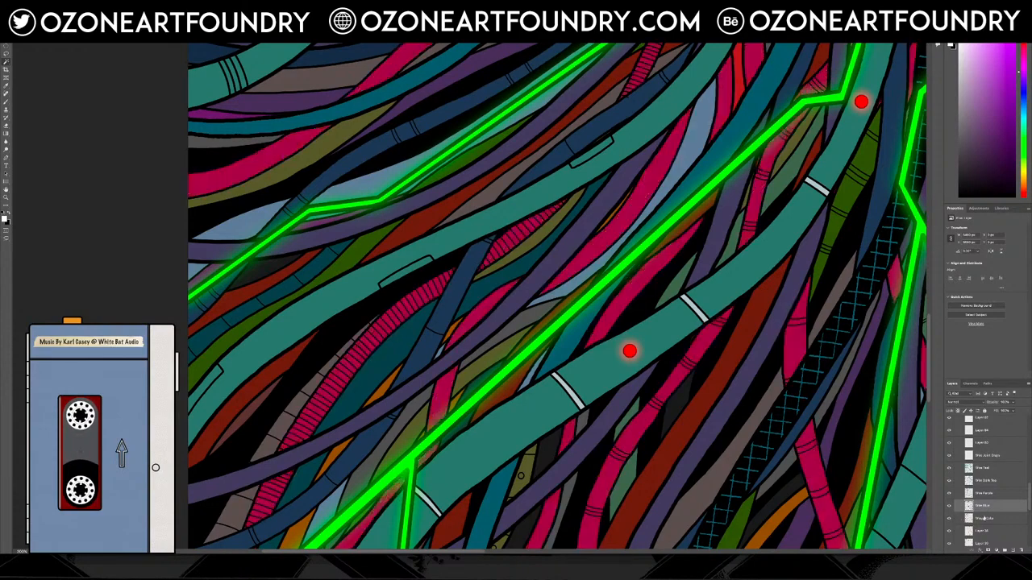
Rename the numbered wire color layer beneath Wire Blue as Wire Pink.
left_click(992, 519)
double_click(985, 518)
key("Return")
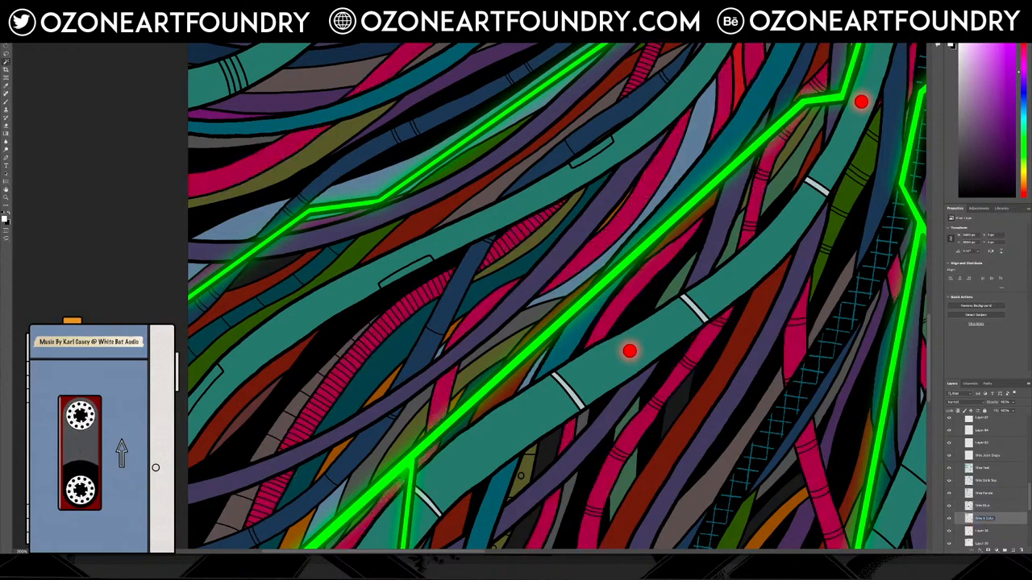
key("BackSpace")
key("BackSpace")
key("BackSpace")
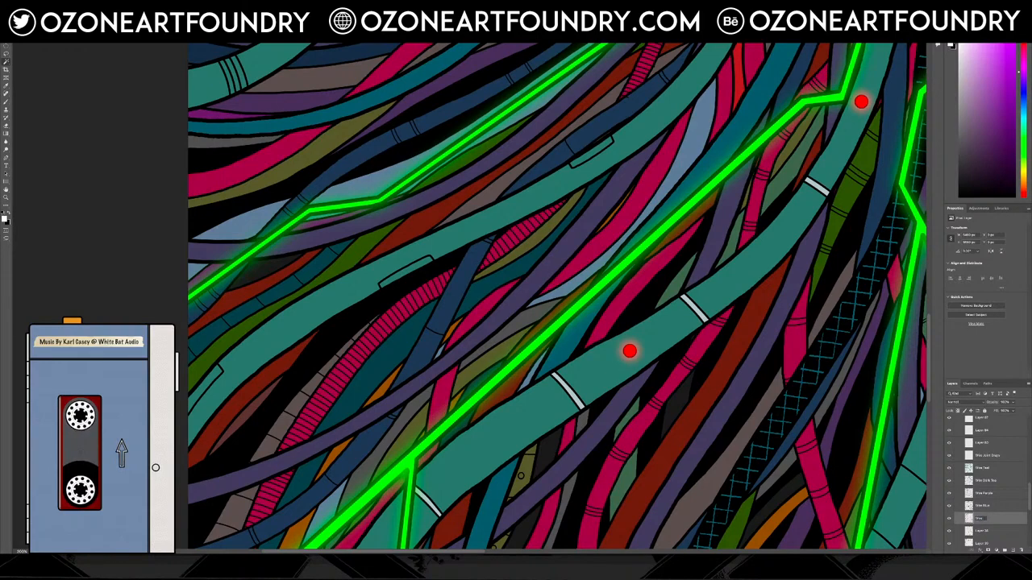
key("Return")
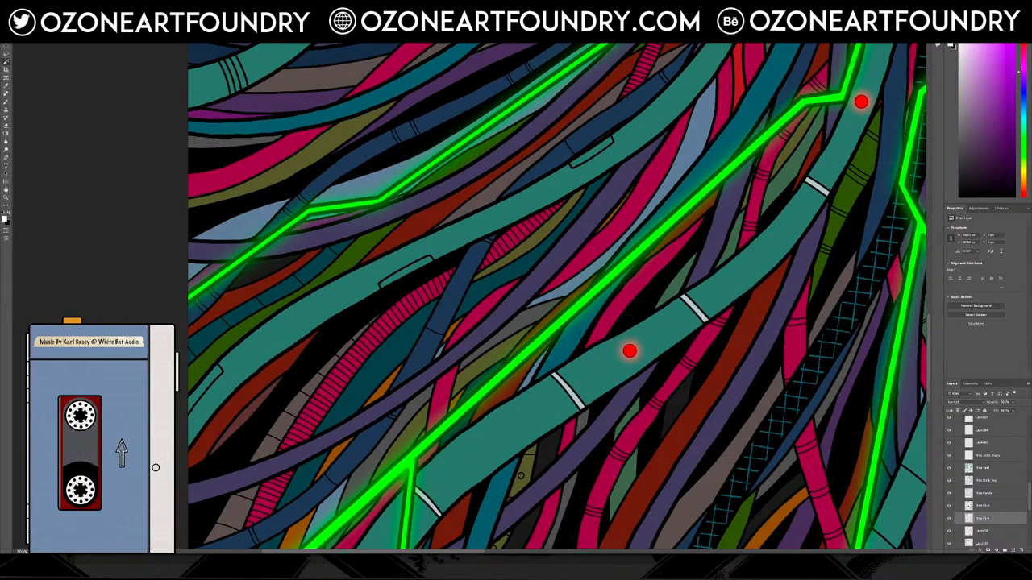
Toggle the unnamed layer beneath Wire Pink and examine the wires from the lower area up to the eye for its fills.
left_click(948, 532)
left_click(948, 533)
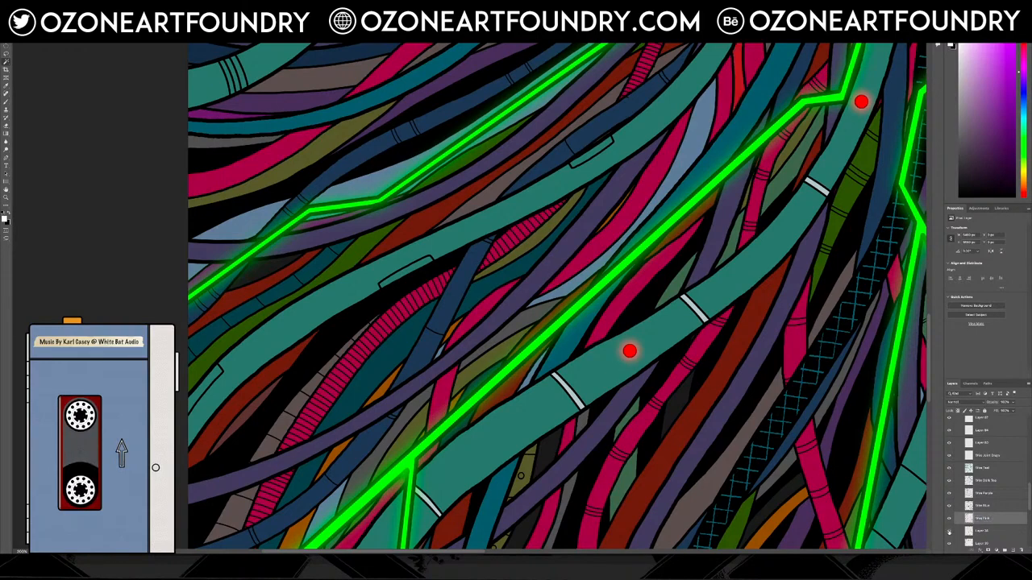
left_click(948, 533)
left_click(949, 532)
double_click(991, 532)
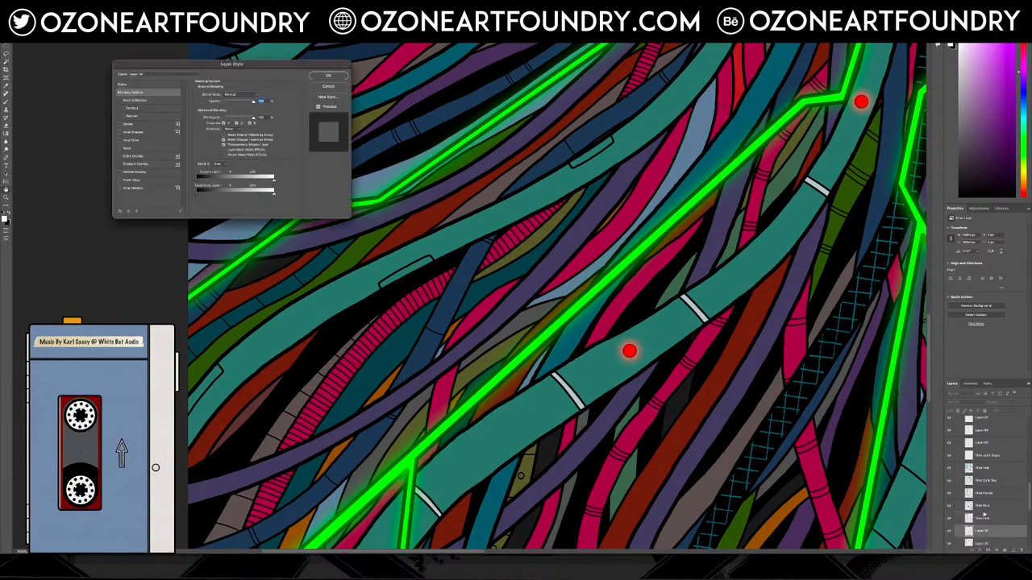
left_click(328, 86)
scroll(709, 275, "up", 5)
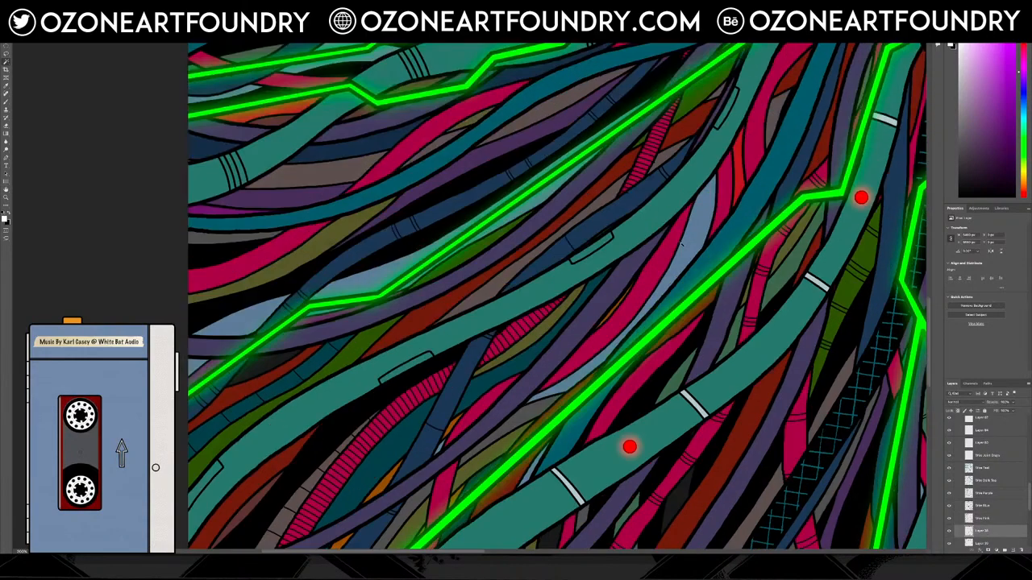
scroll(709, 274, "up", 10)
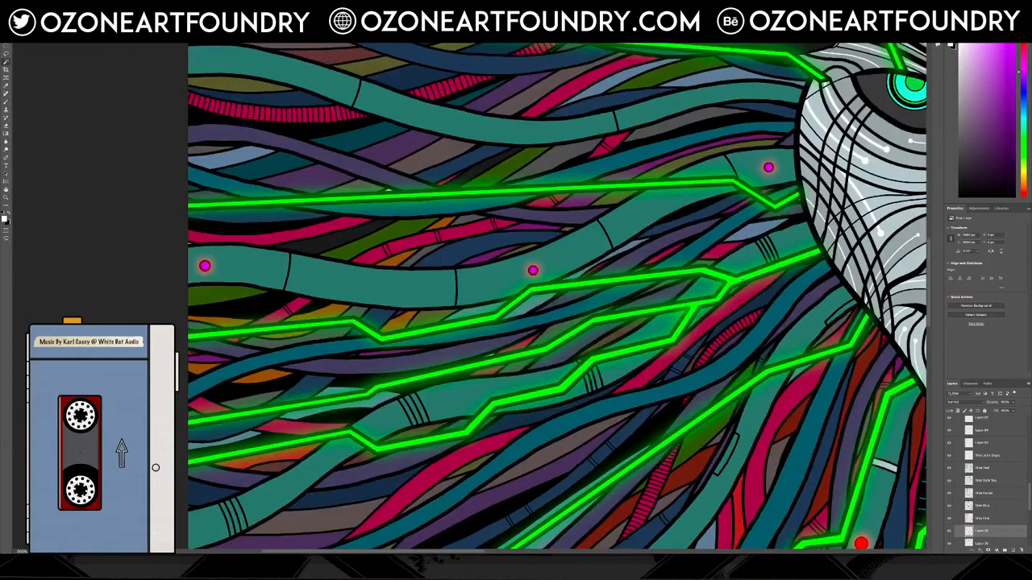
scroll(710, 274, "up", 11)
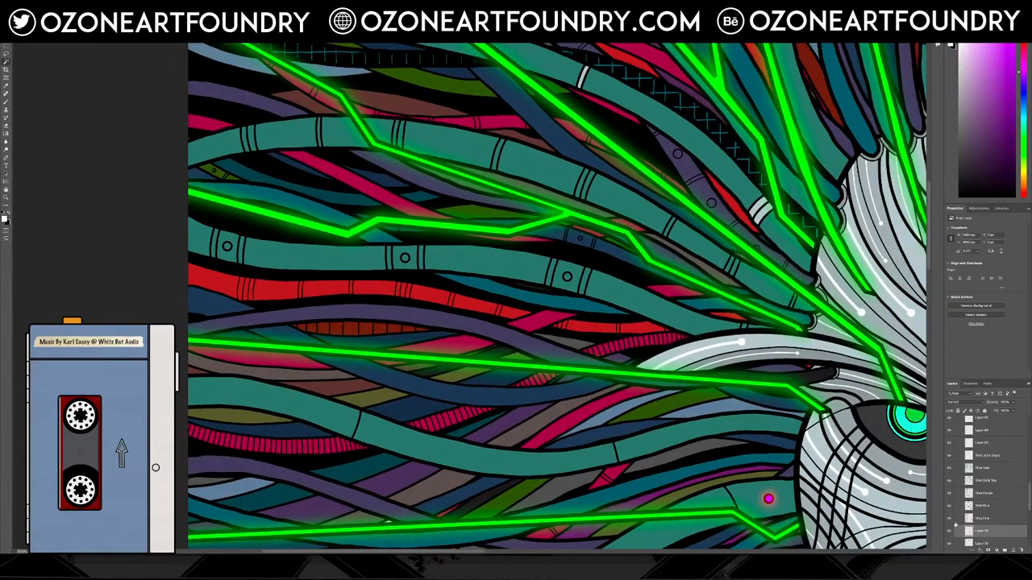
Toggle the unnamed layer beneath Wire Pink with the wires beside the eye in view, and rename it with a descriptive Wire color name.
left_click(949, 531)
left_click(949, 531)
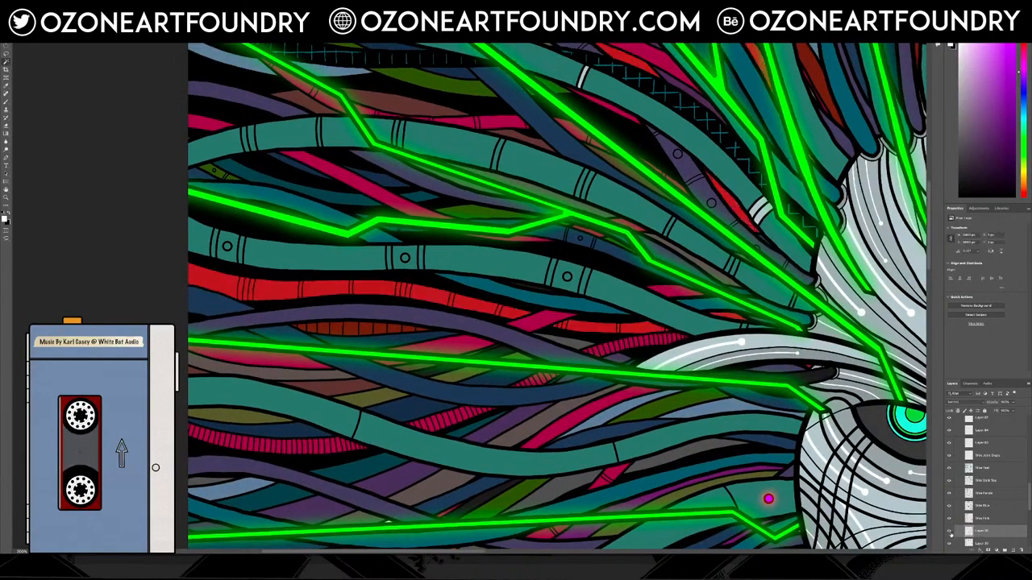
double_click(993, 532)
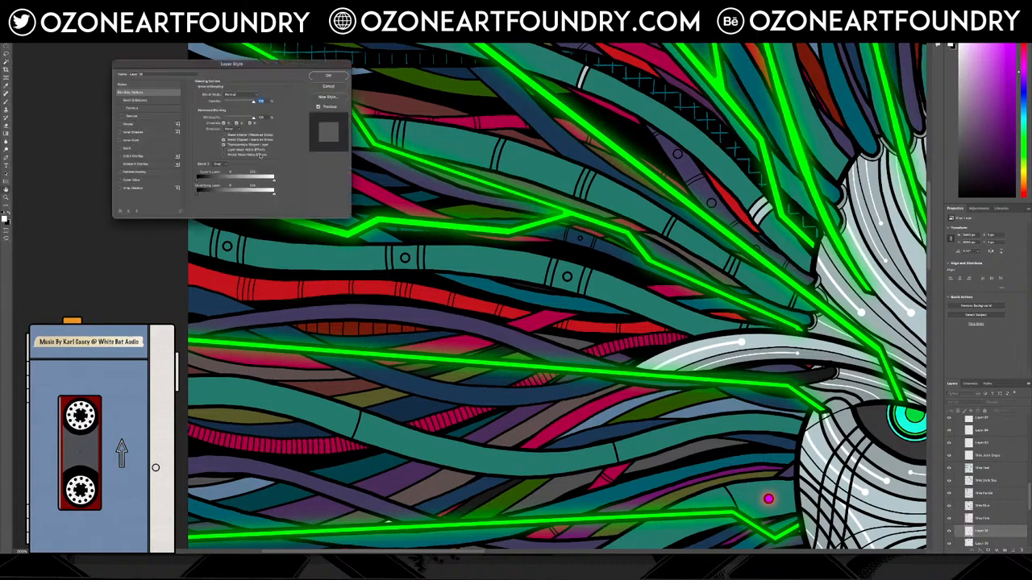
left_click(327, 86)
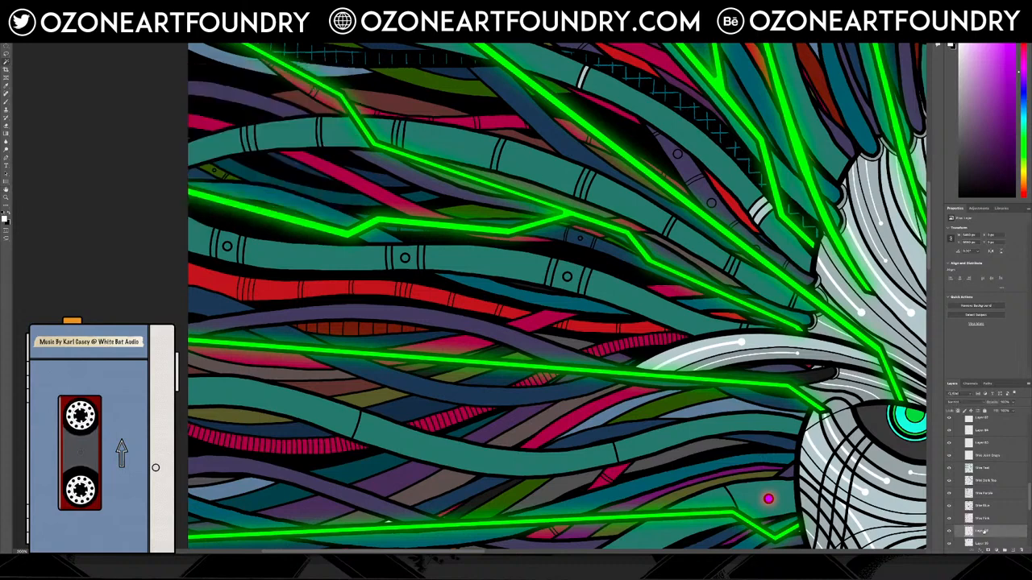
double_click(982, 532)
type("Wi")
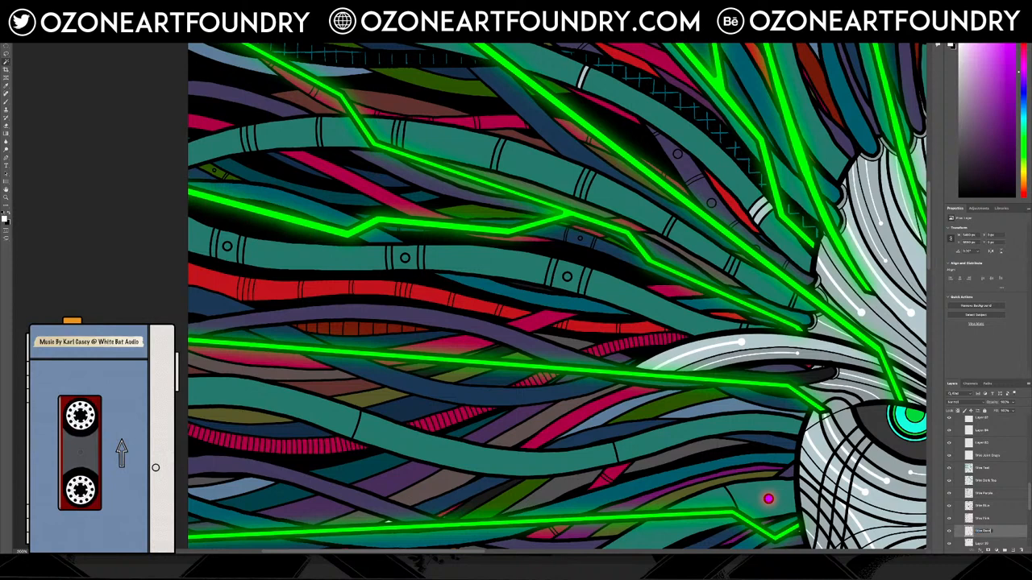
key("Return")
Check the fills of the next unnamed layer down by toggling its visibility, and rename it Wire Dark Navy.
scroll(1019, 498, "down", 2)
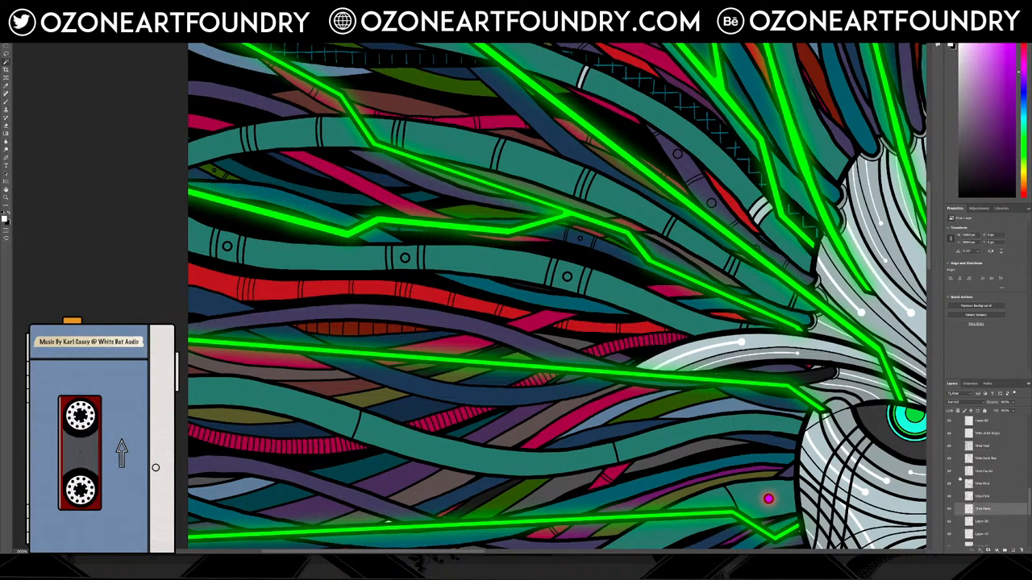
scroll(979, 496, "down", 2)
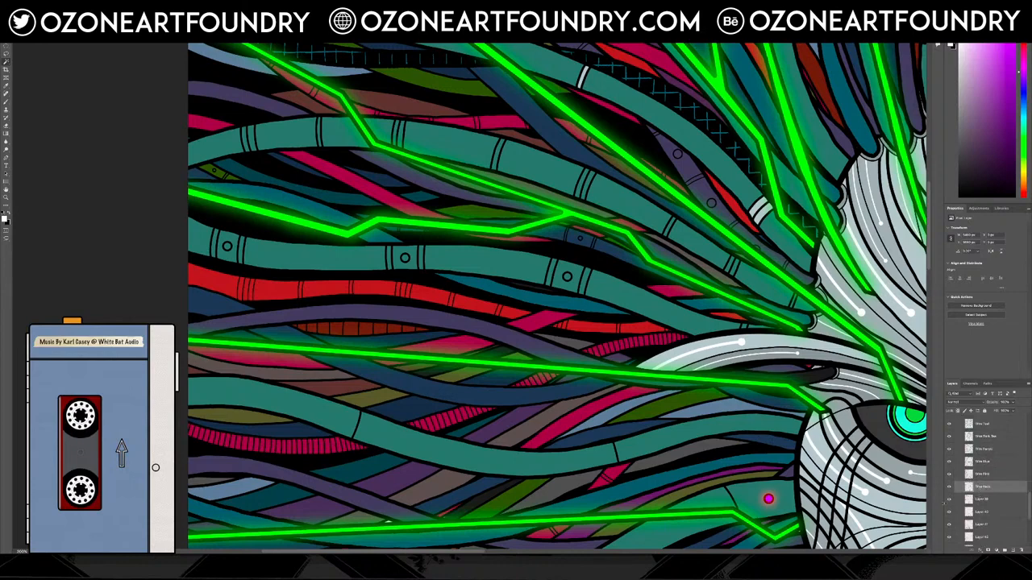
left_click(950, 500)
left_click(949, 500)
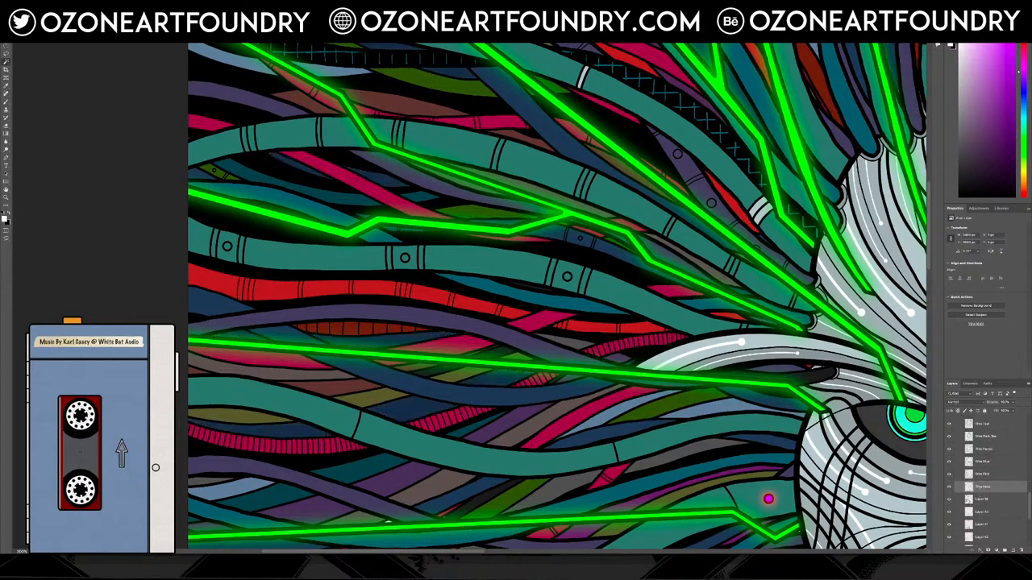
double_click(982, 499)
type("Wir")
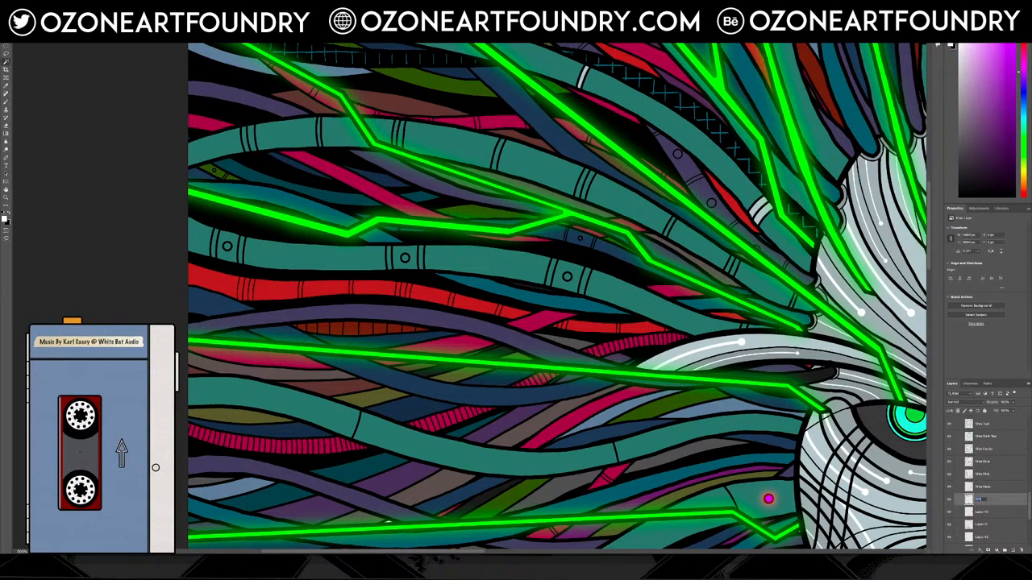
type("e Dark Navy")
key("Return")
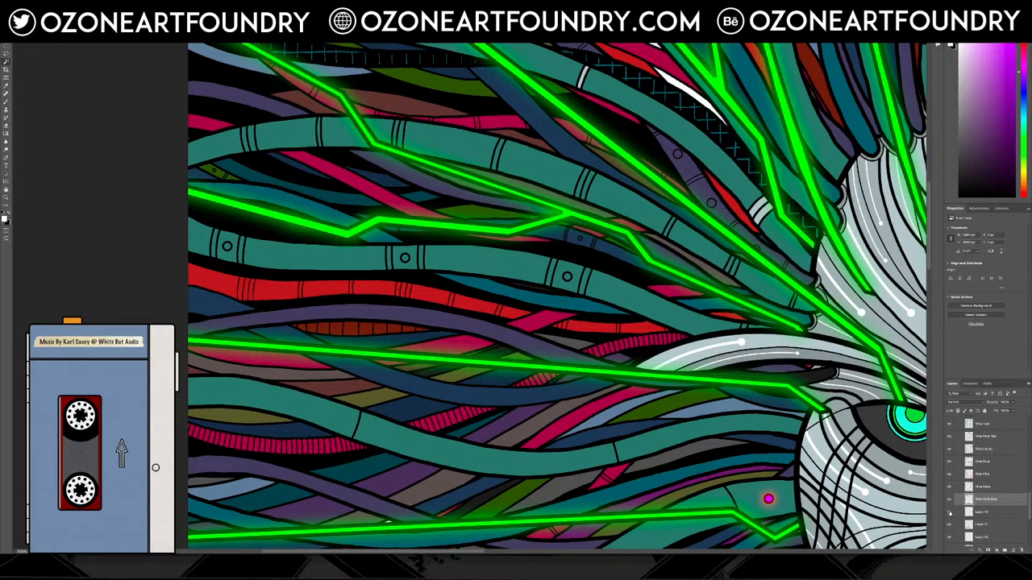
Rename the unnamed layer directly beneath Wire Dark Navy with a descriptive Wire name for its purple shade.
left_click(988, 513)
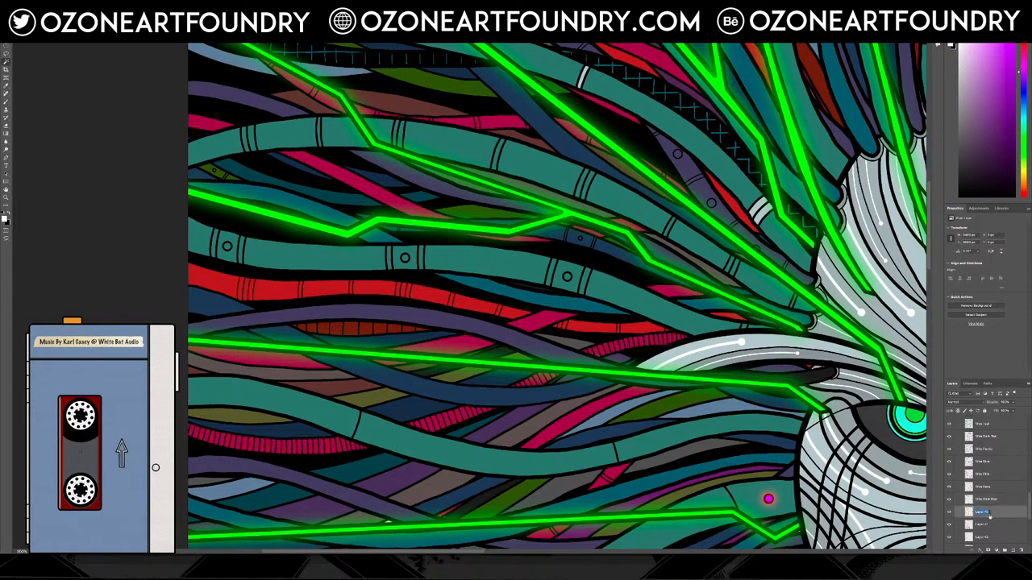
double_click(981, 512)
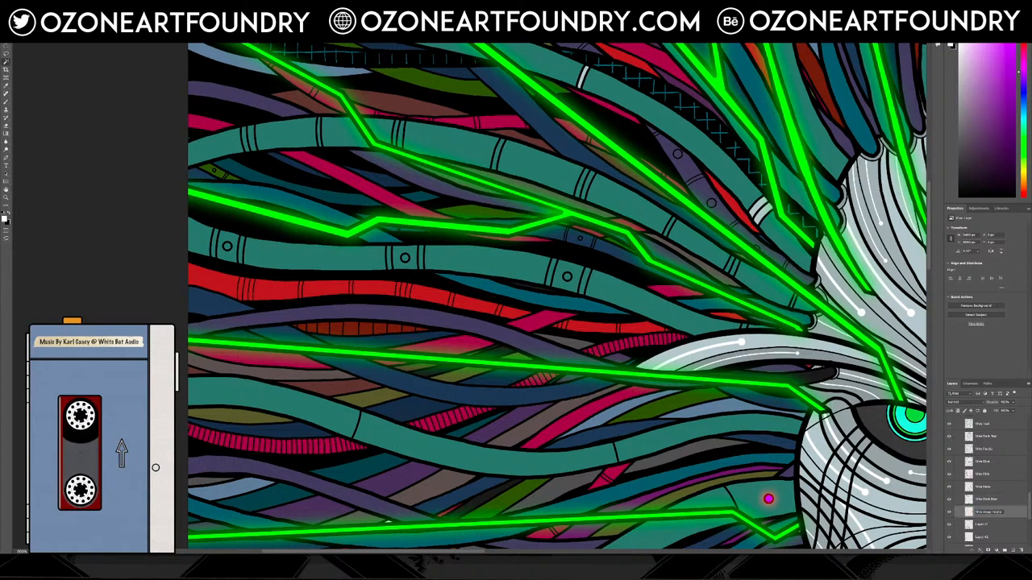
Check the fills of the unnamed layer beneath Wire Deep Purple by toggling its visibility, and rename it Wire Maroon.
left_click(949, 524)
left_click(950, 524)
left_click(976, 526)
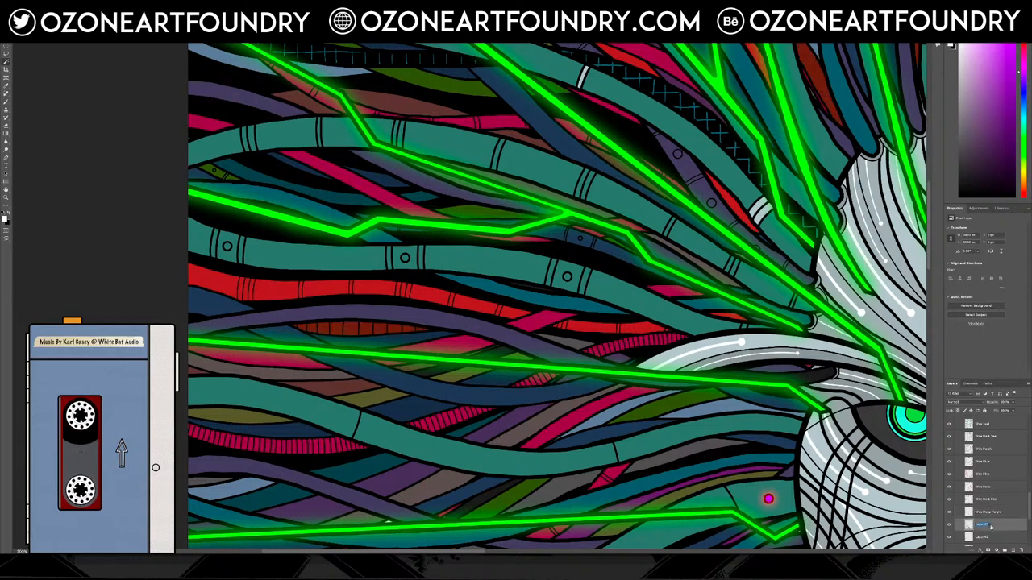
type("Wire ")
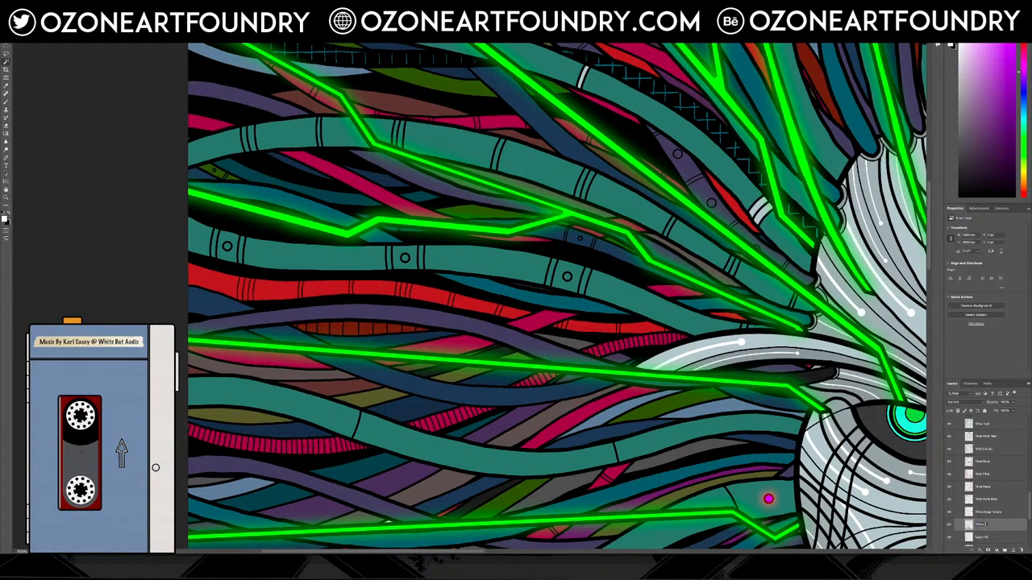
type("Watermelon")
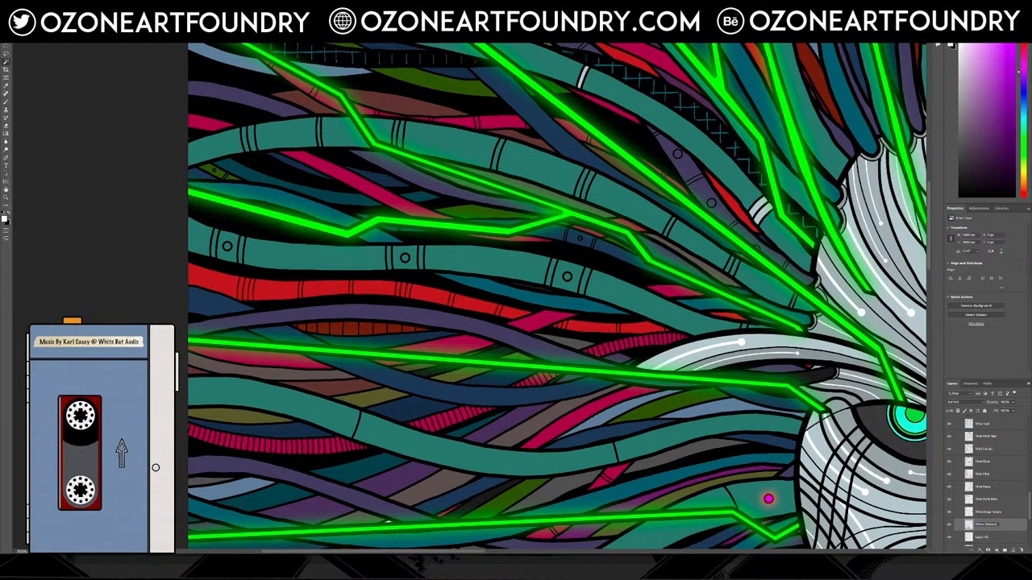
key("Return")
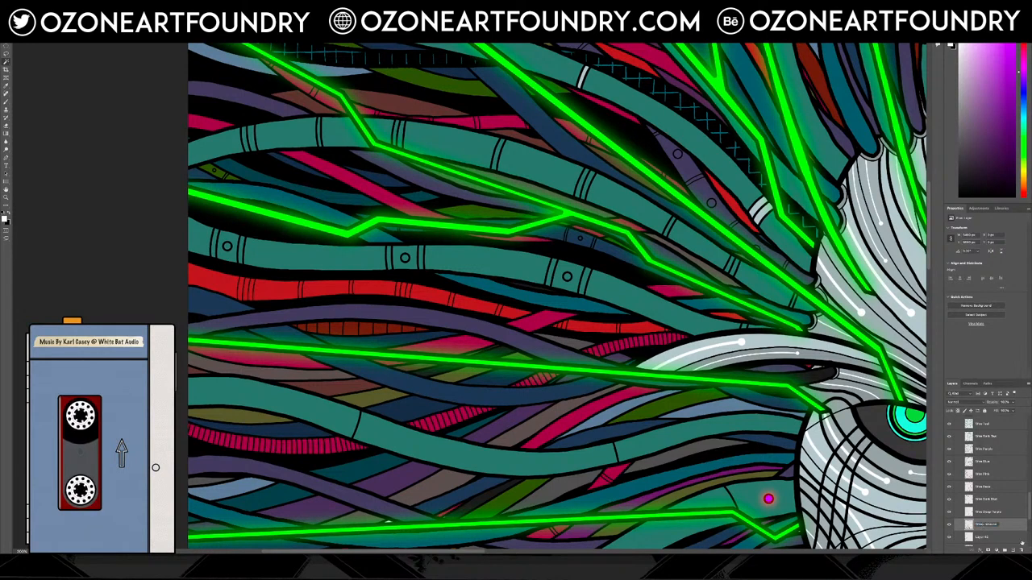
Check the fills of the unnamed layer directly beneath Wire Maroon by toggling its visibility, and rename it Wire Green.
left_click(949, 537)
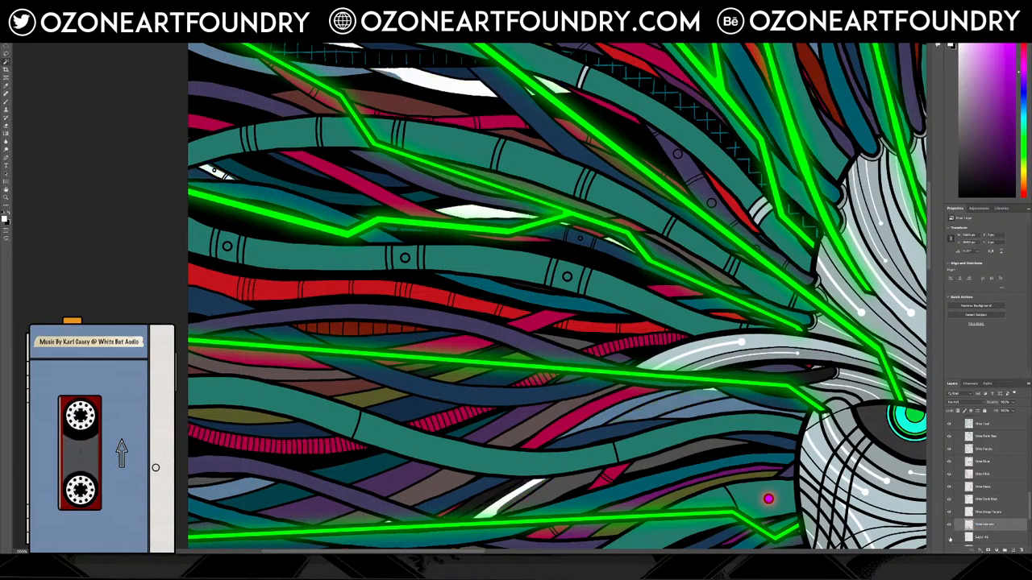
left_click(949, 538)
double_click(981, 537)
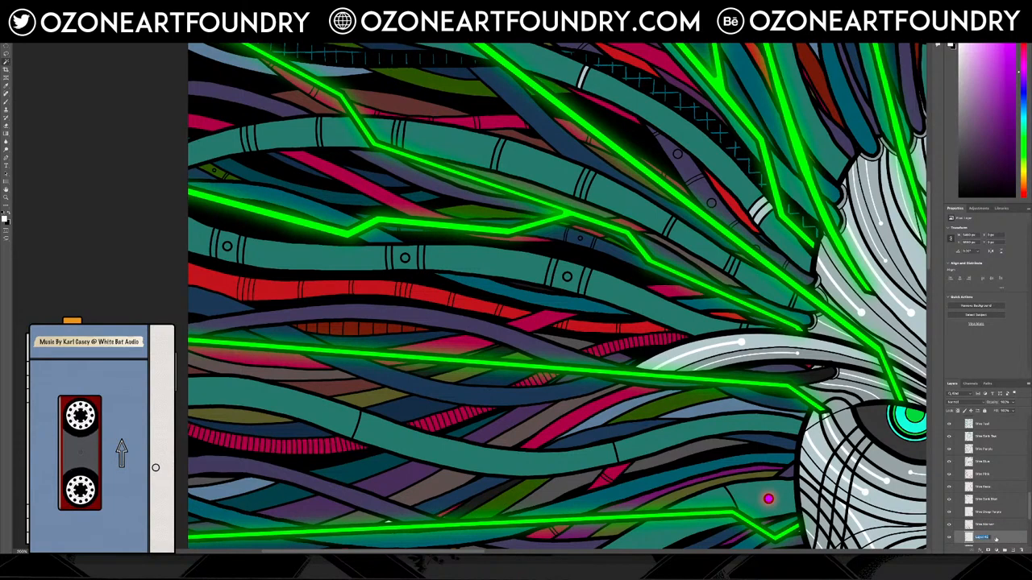
type("Wire Ol")
key("Return")
Rename the unnamed layer directly beneath Wire Green as Wire Deep Teal.
scroll(952, 454, "down", 3)
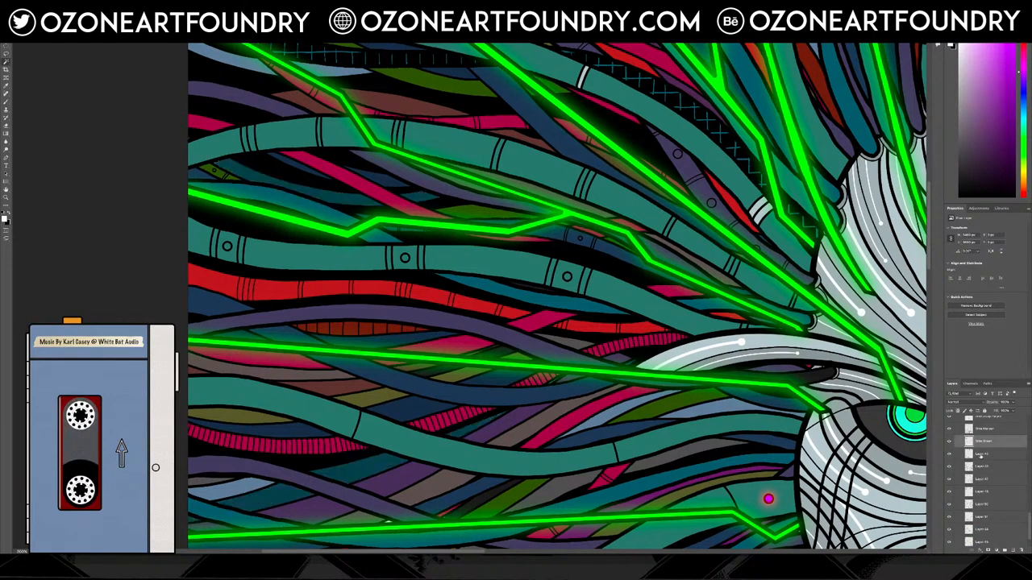
double_click(980, 455)
type("Wir")
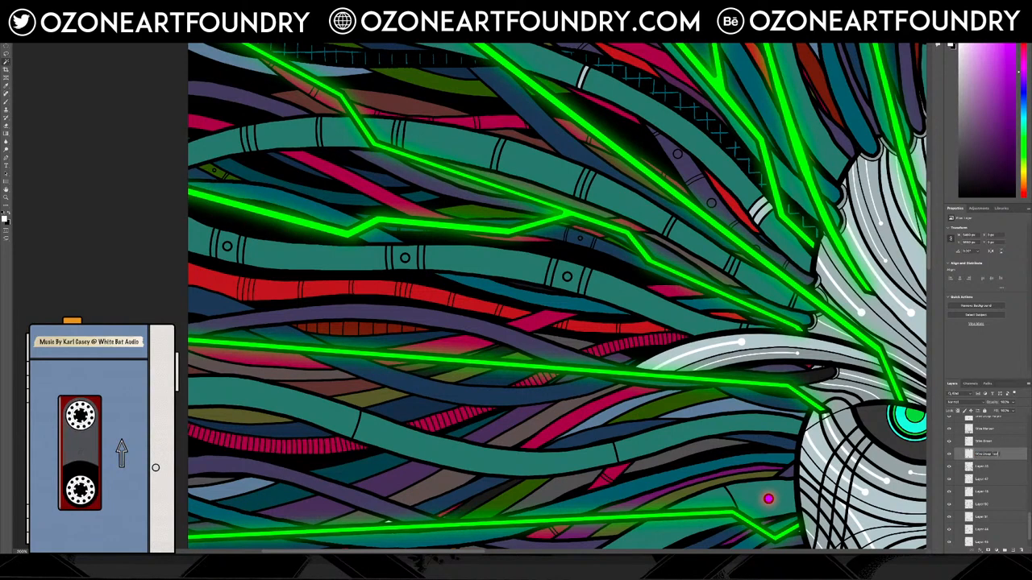
scroll(1025, 458, "up", 5)
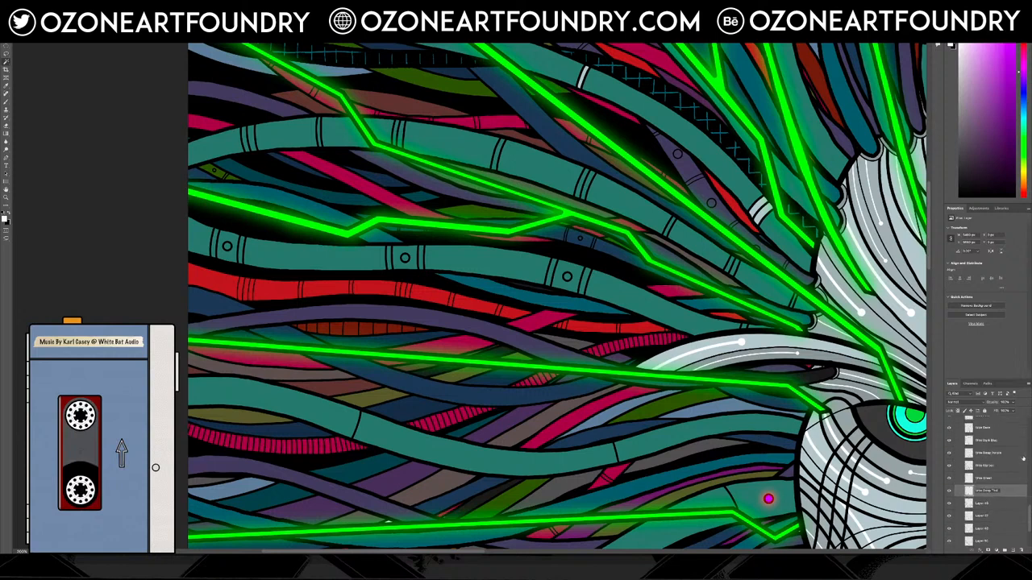
Toggle the unnamed layer directly beneath Wire Deep Teal repeatedly to examine which wires it fills.
scroll(1021, 460, "down", 5)
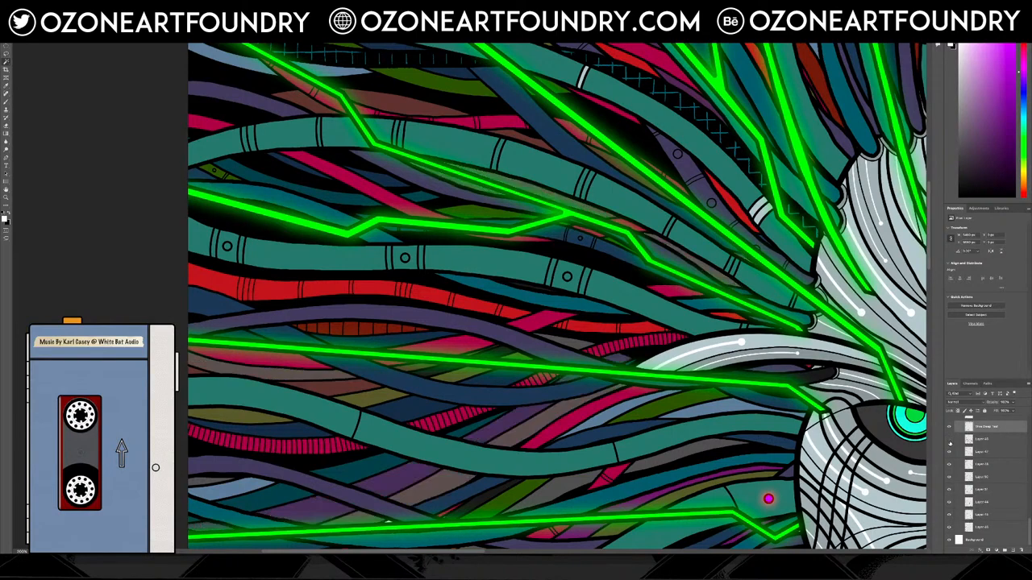
left_click(950, 442)
left_click(950, 442)
left_click(950, 442)
left_click(950, 442)
left_click(950, 442)
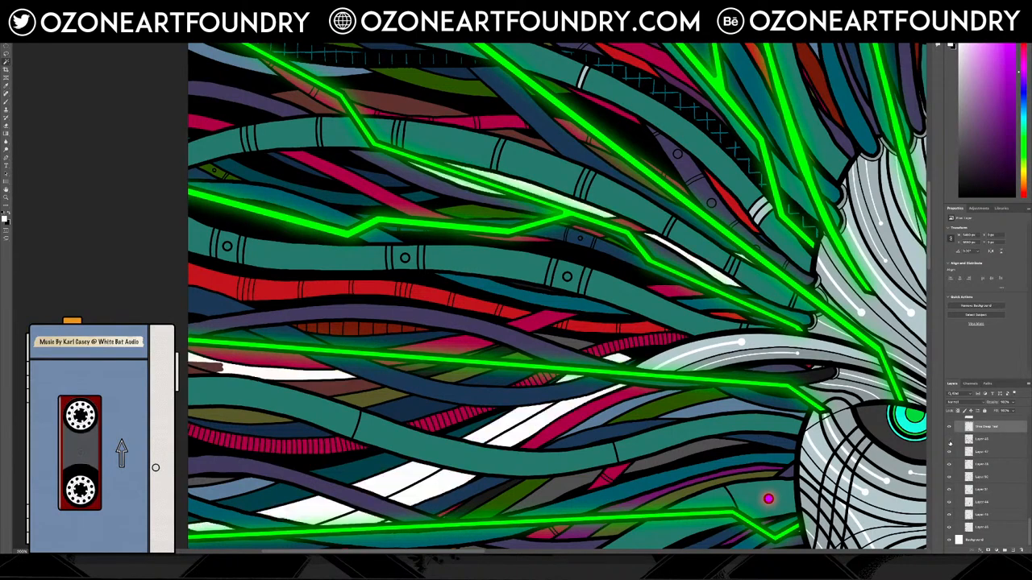
left_click(949, 442)
left_click(949, 442)
left_click(950, 442)
left_click(949, 442)
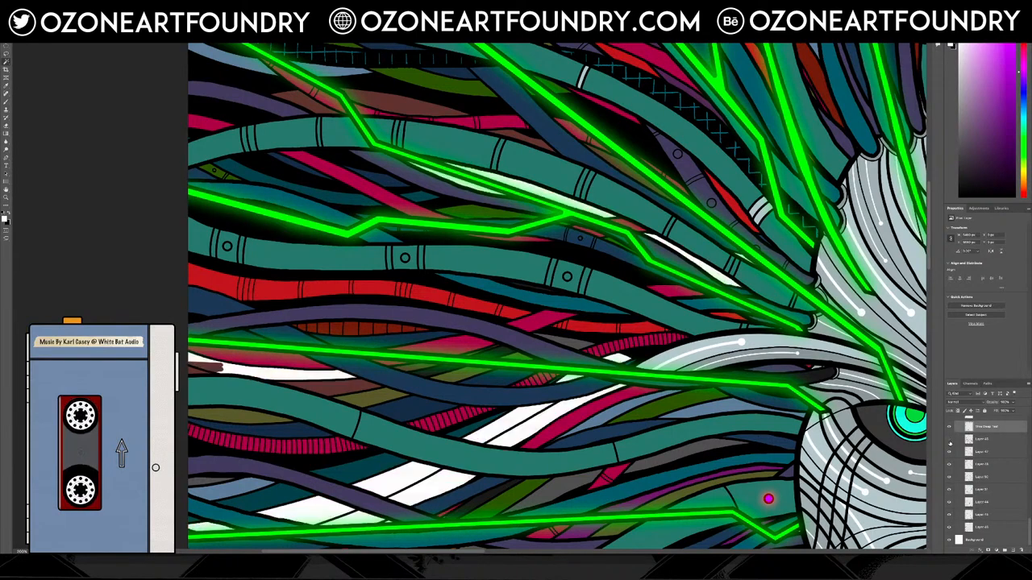
left_click(949, 442)
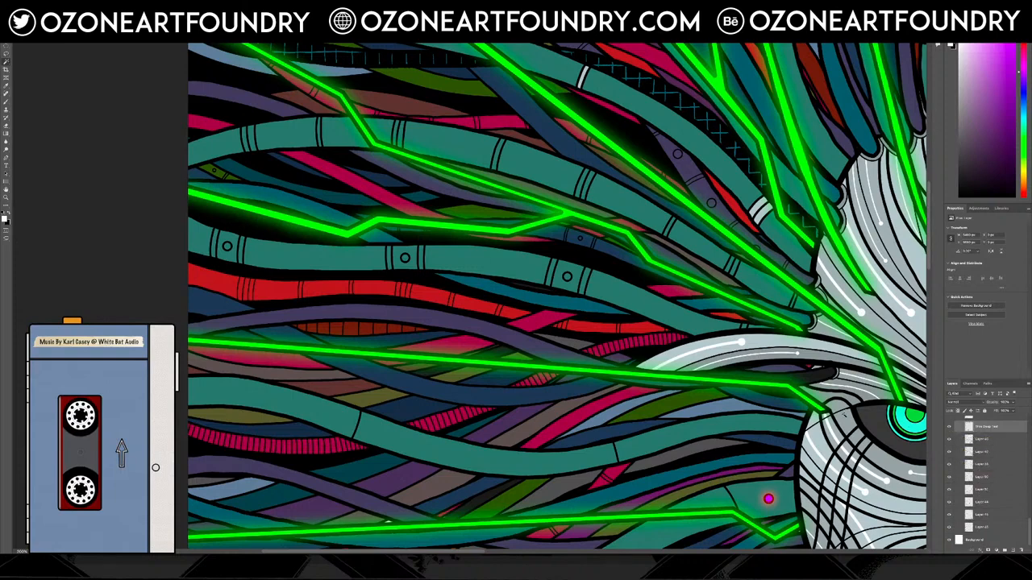
With the whole artwork in view, toggle the lowest unnamed layers above the Background one by one to examine their fills.
scroll(557, 297, "up", 1)
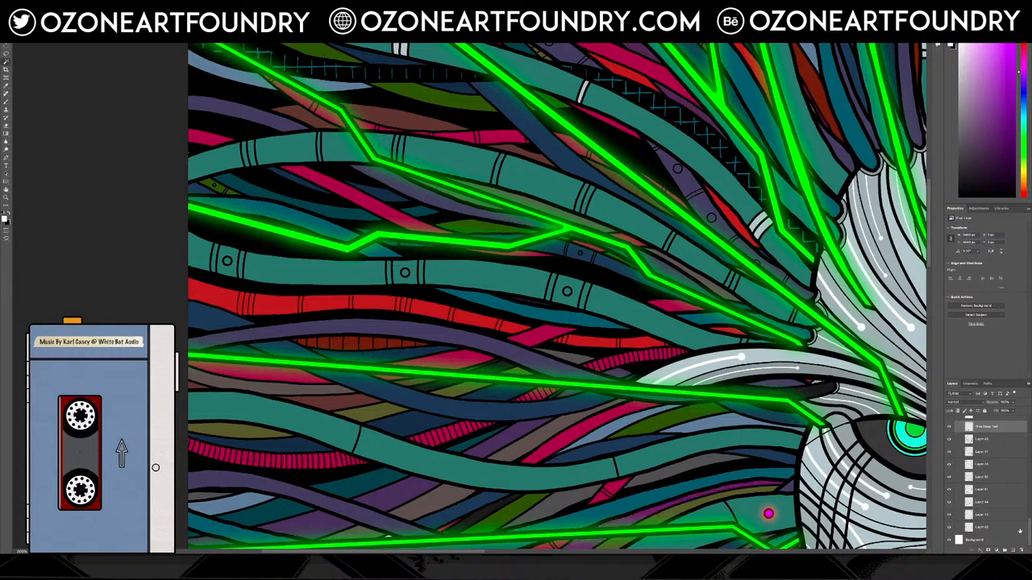
scroll(999, 513, "up", 5)
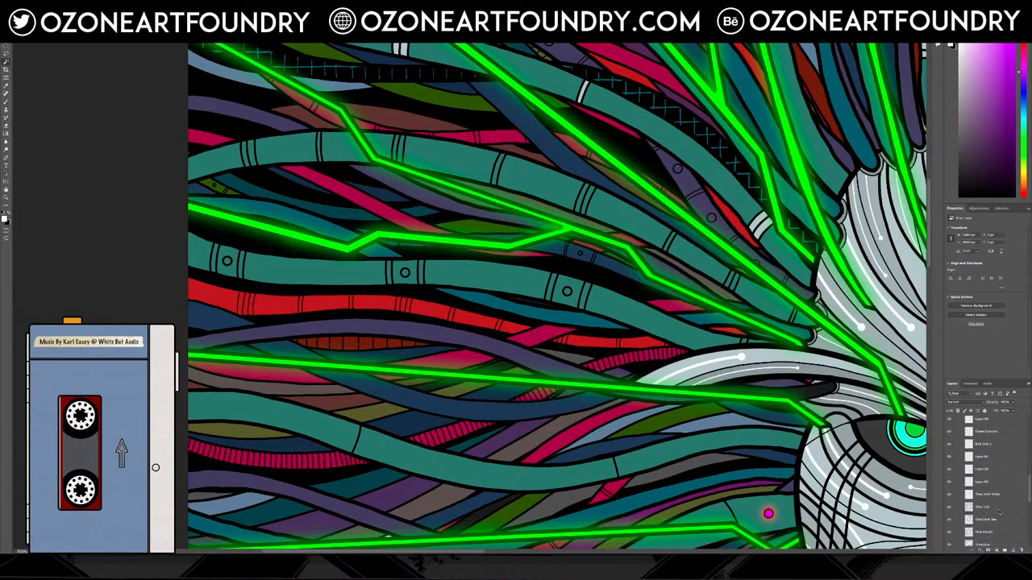
scroll(998, 512, "down", 5)
scroll(639, 265, "down", 5)
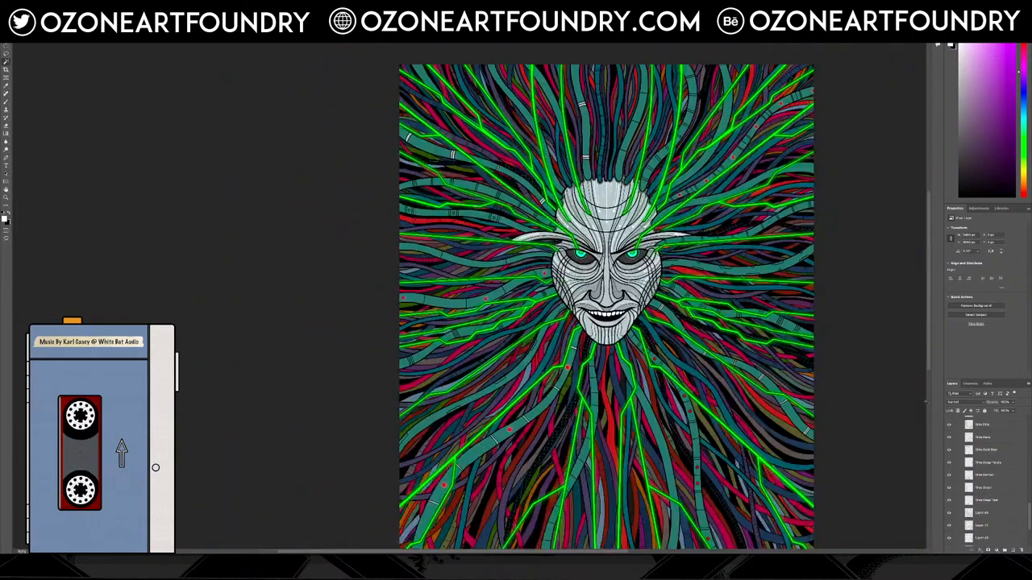
scroll(996, 462, "down", 3)
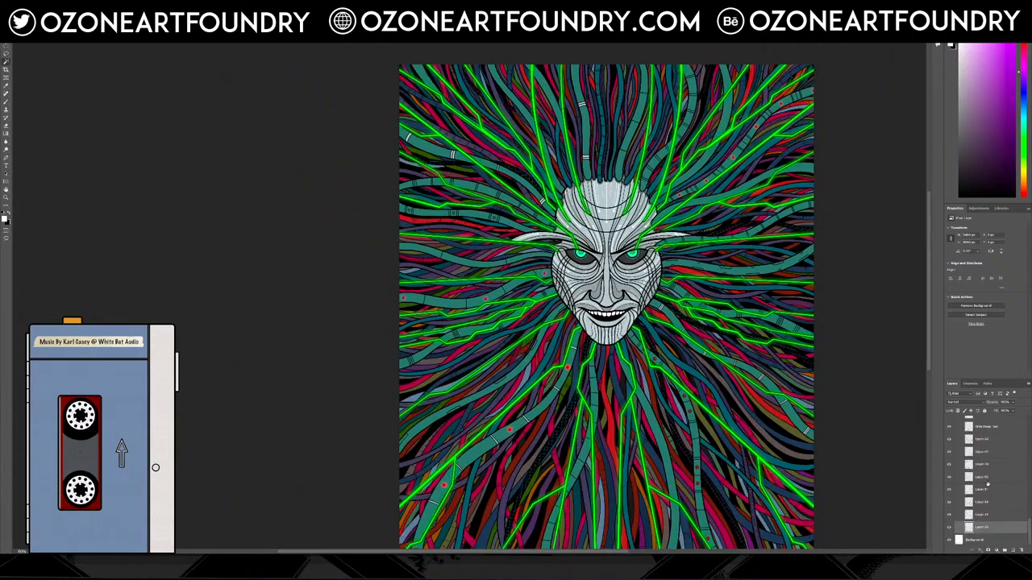
left_click(950, 527)
left_click(950, 528)
left_click(950, 516)
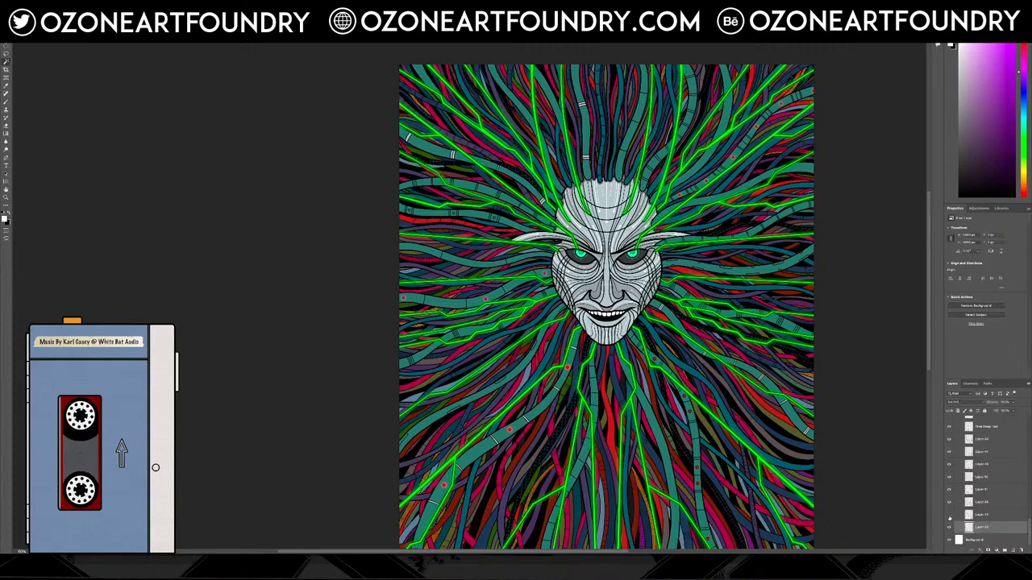
left_click(949, 516)
left_click(949, 504)
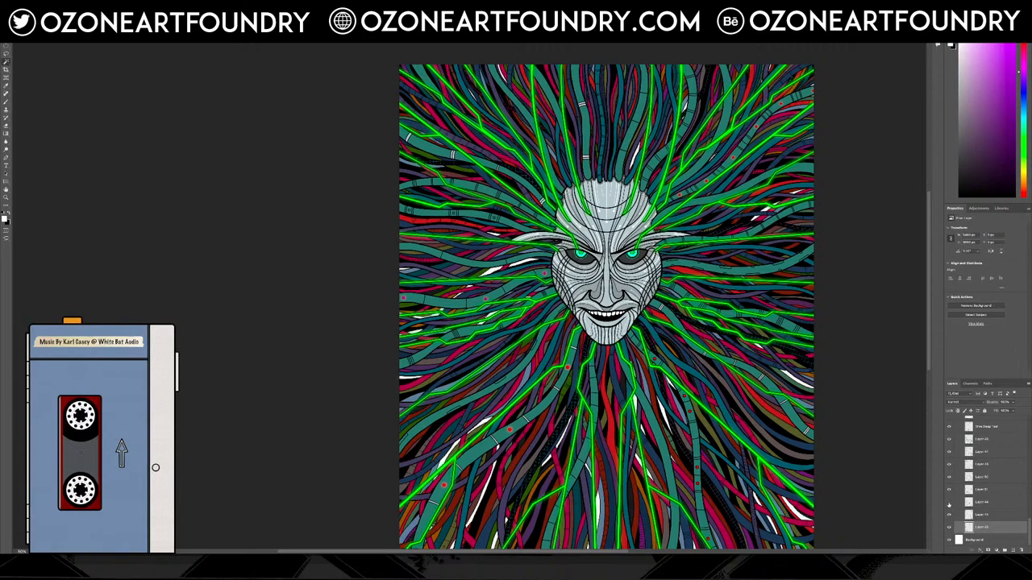
left_click(949, 504)
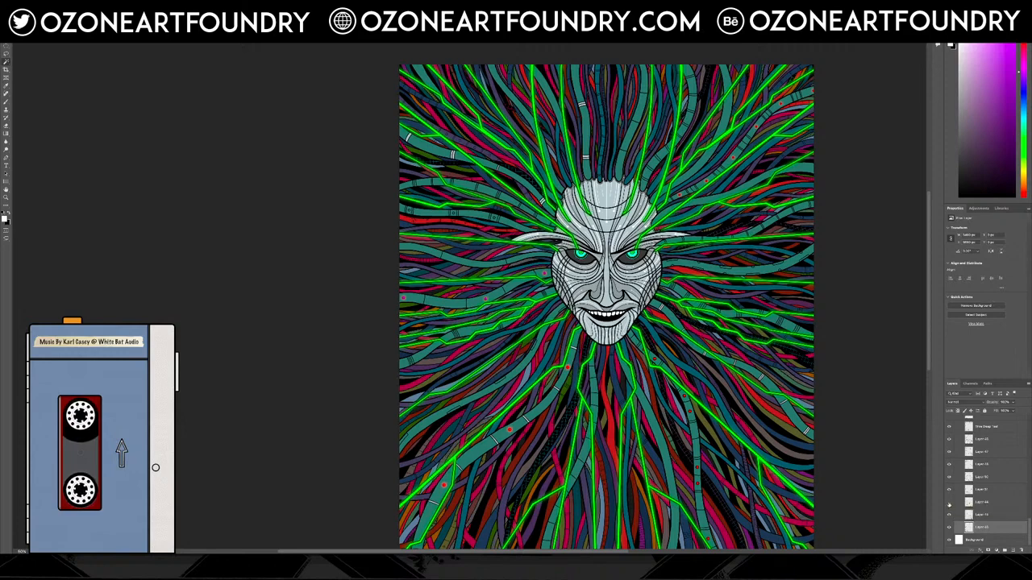
left_click(949, 504)
left_click(949, 503)
left_click(948, 491)
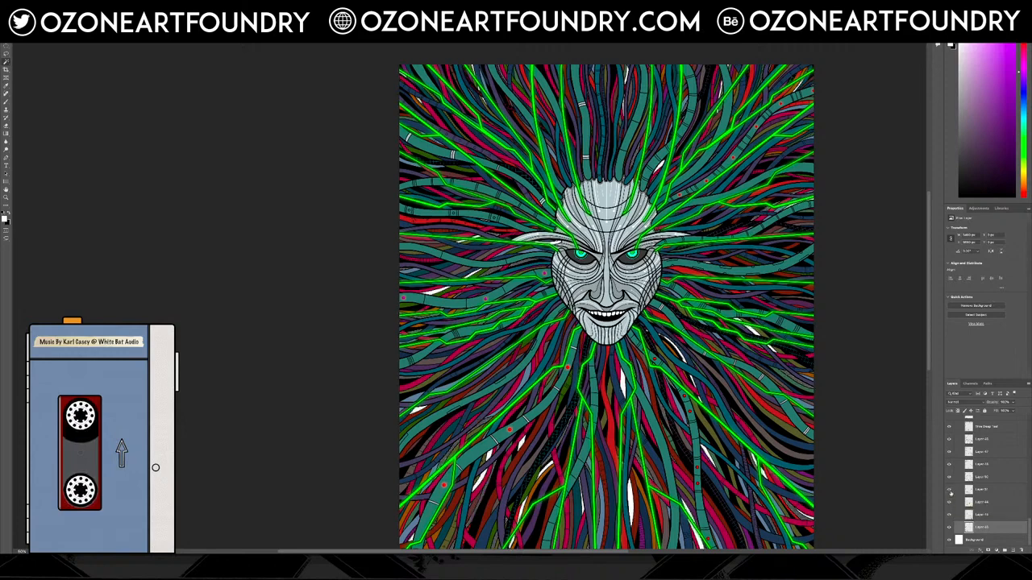
left_click(948, 490)
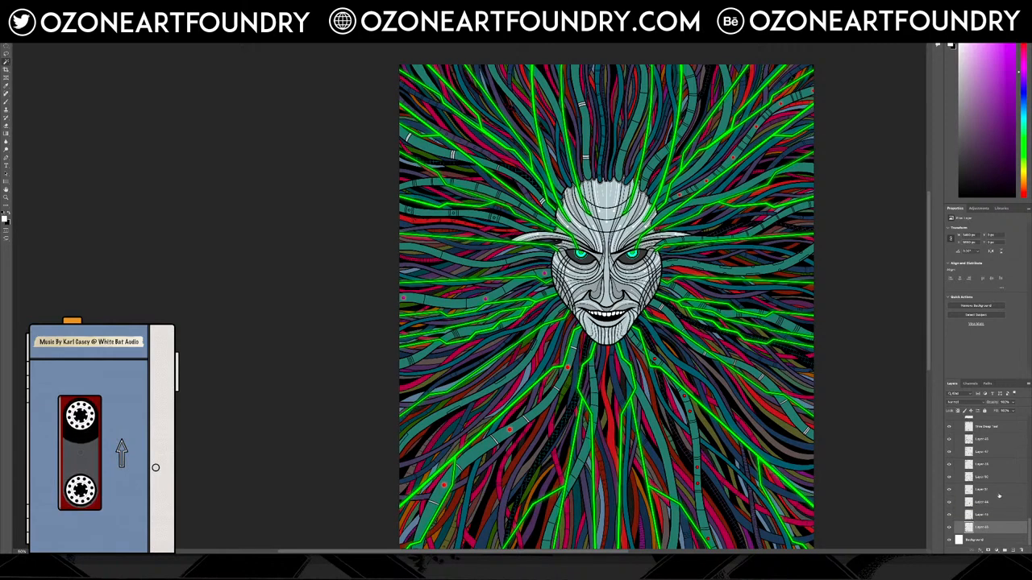
Merge all unnamed layers between Wire Deep Teal and the Background into one, and check the merged layer by toggling it.
right_click(1001, 441)
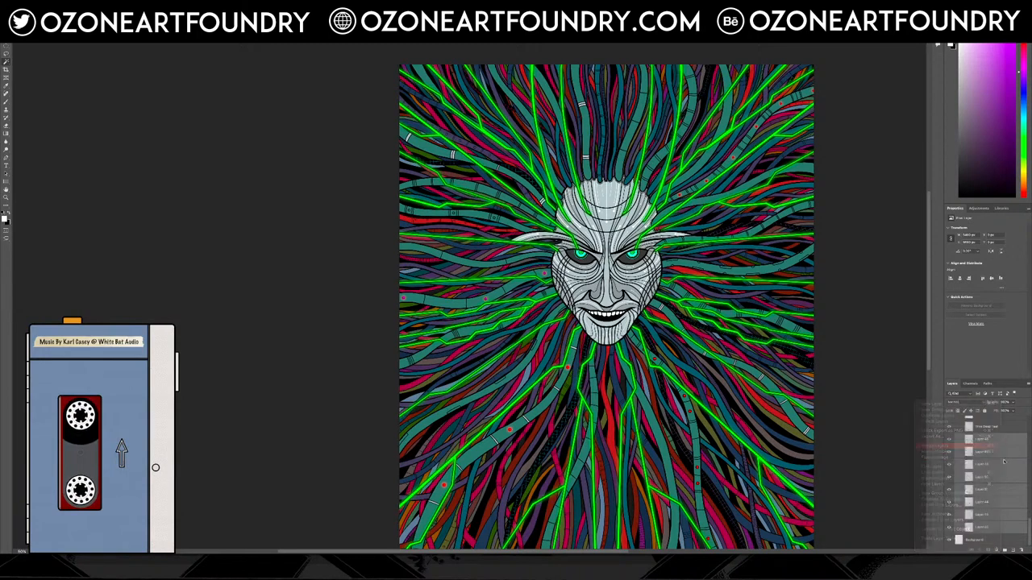
left_click(950, 528)
left_click(949, 528)
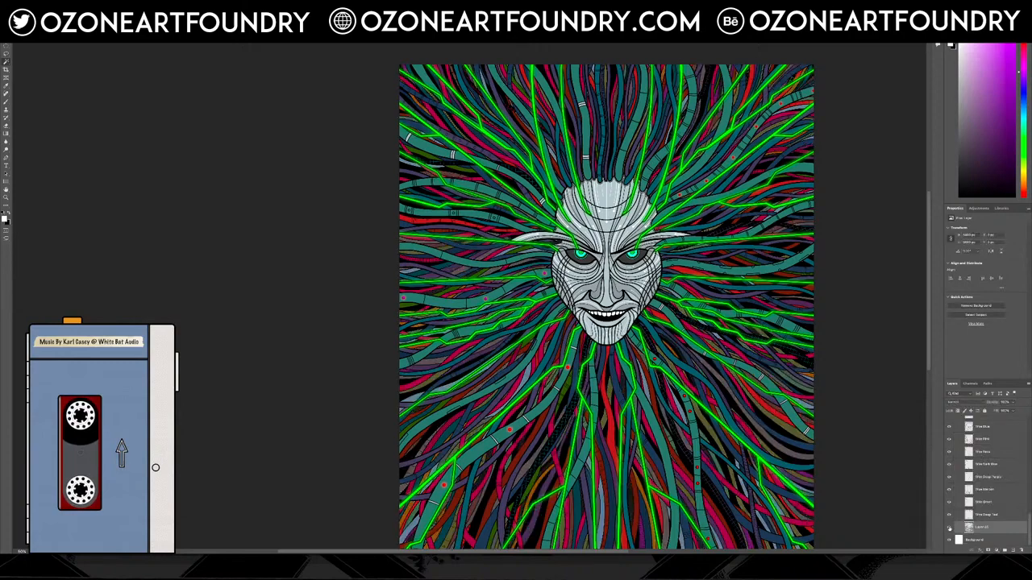
left_click(949, 528)
left_click(949, 528)
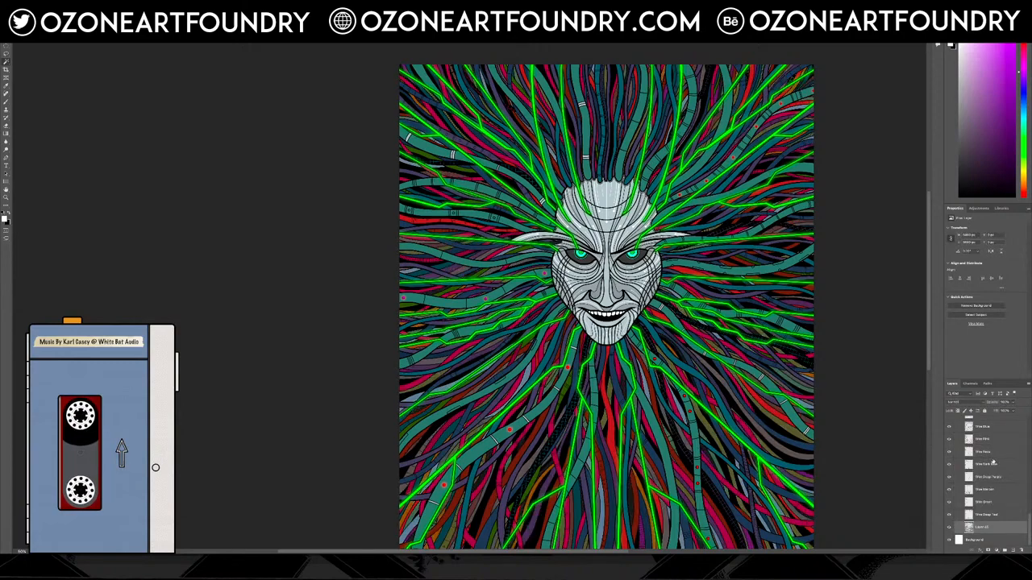
Merge the wire color layers from Wire Blue down to the lowest layer above the Background.
left_click(1001, 429, "shift")
right_click(1001, 429)
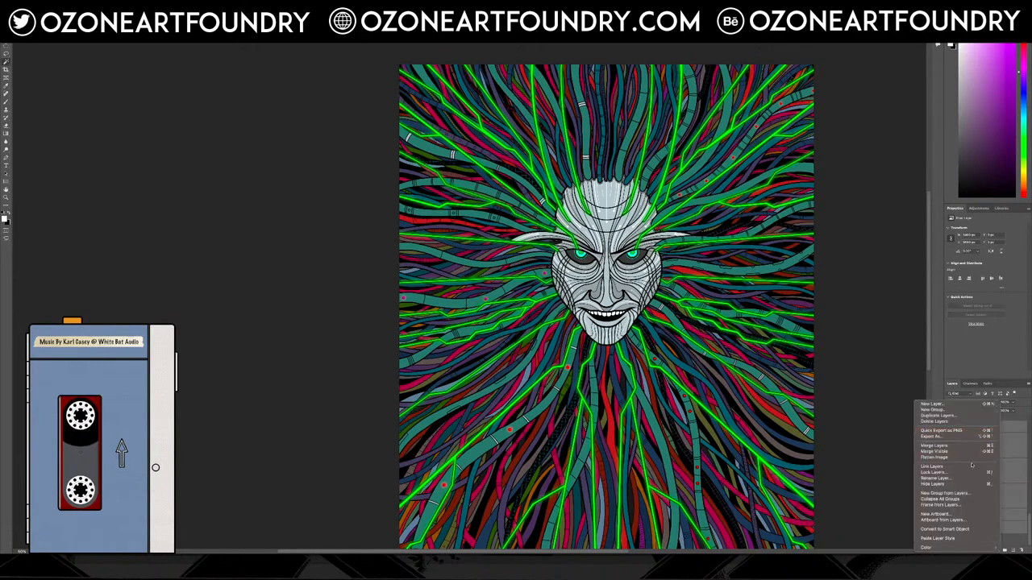
left_click(972, 447)
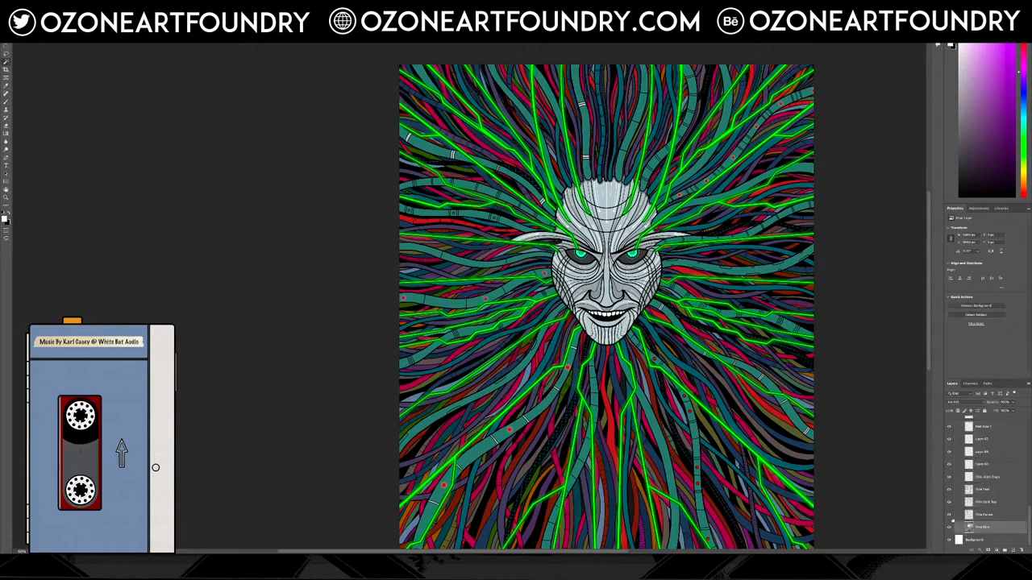
Toggle the merged Wire Blue layer on and off to examine which wire fills it contains.
left_click(949, 528)
left_click(950, 528)
left_click(950, 528)
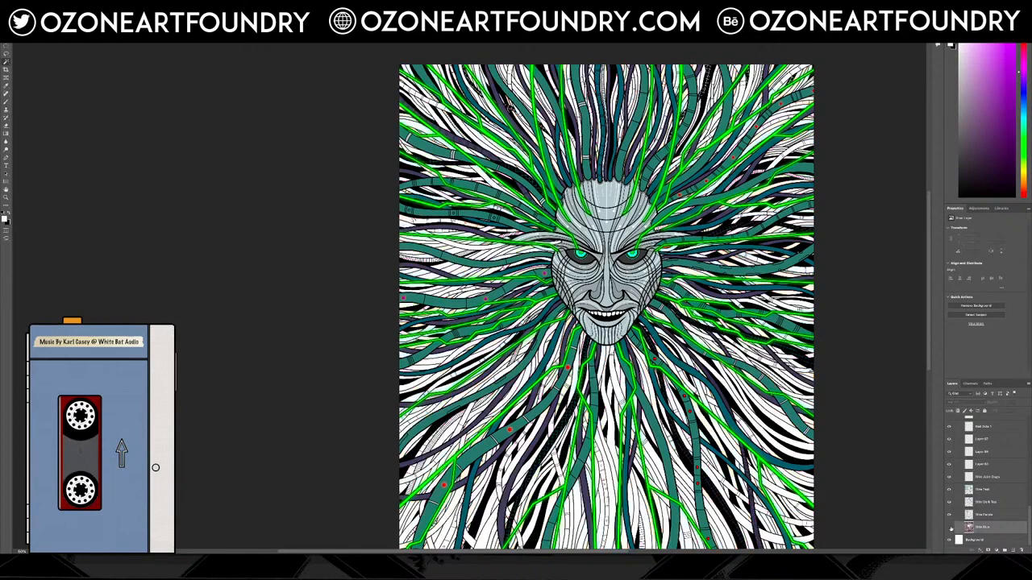
left_click(950, 528)
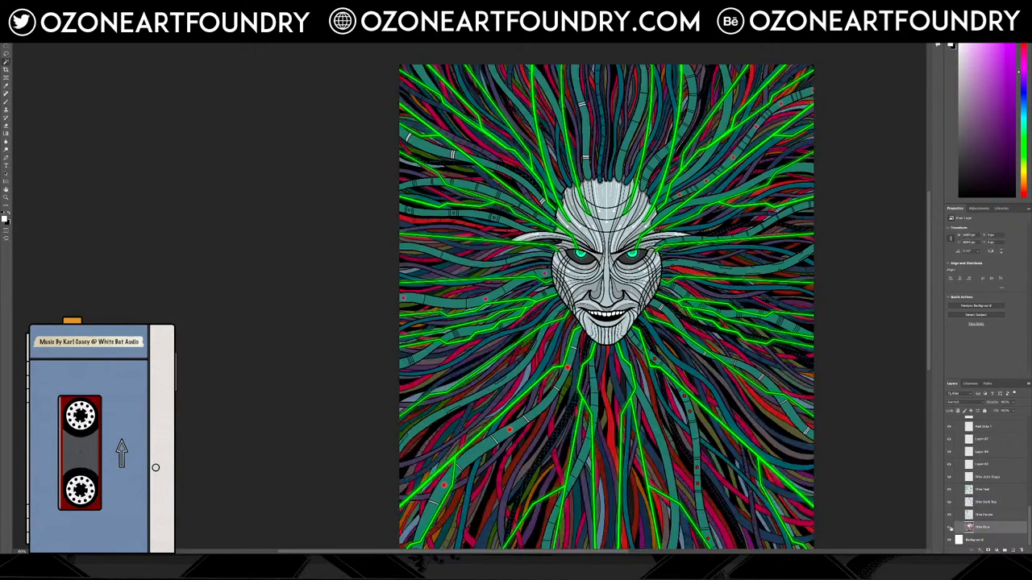
left_click(949, 528)
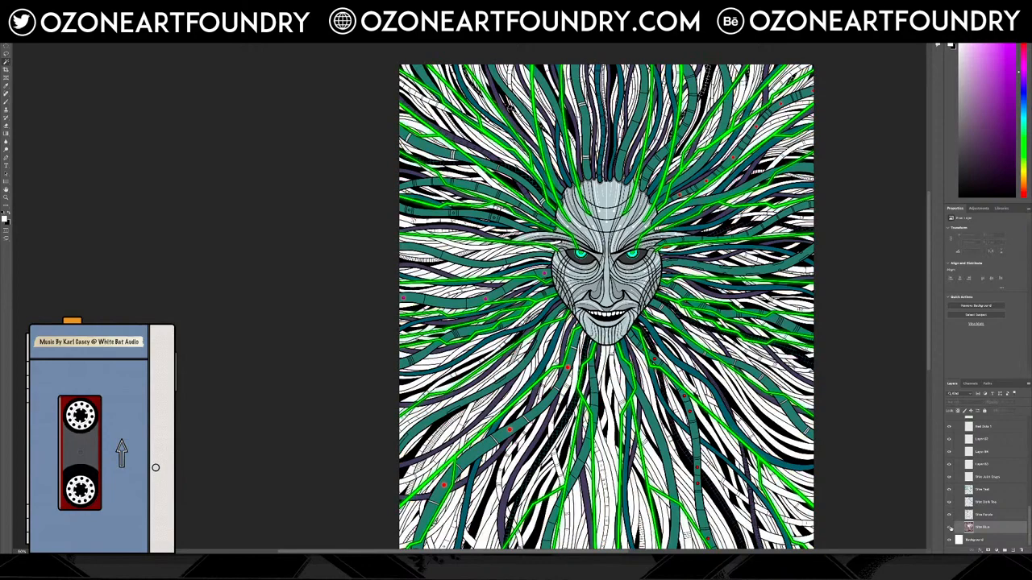
left_click(950, 528)
left_click(949, 528)
left_click(949, 528)
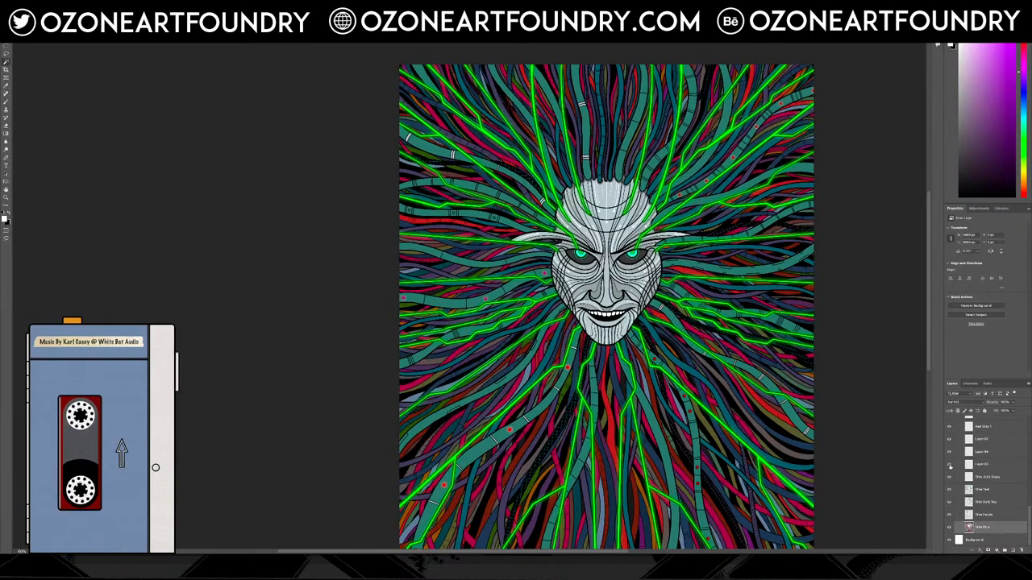
Try shifting the unnamed layer third above Wire Dark Teal with Free Transform to identify its contents, and undo the move.
left_click(990, 464)
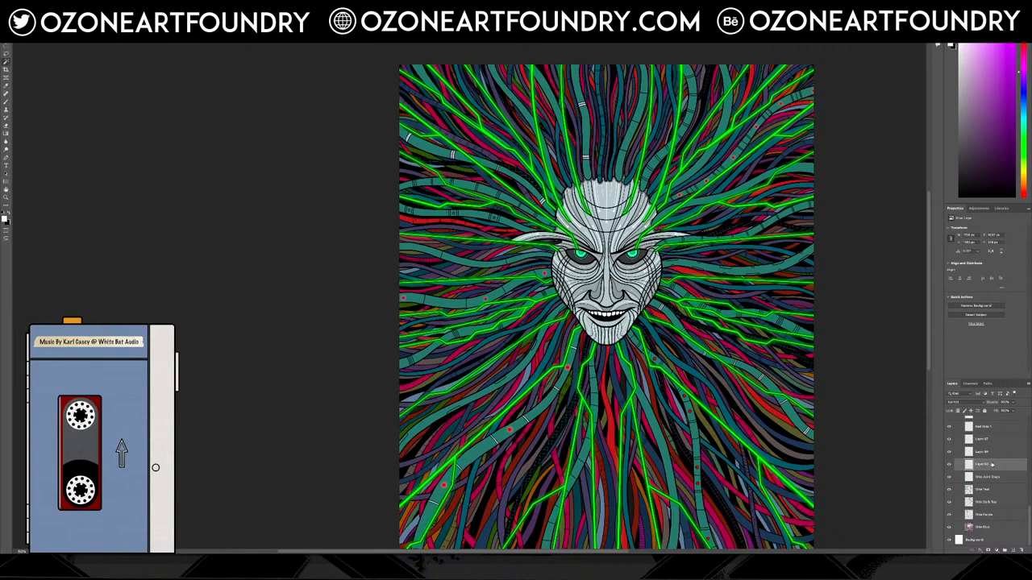
key("ctrl+t")
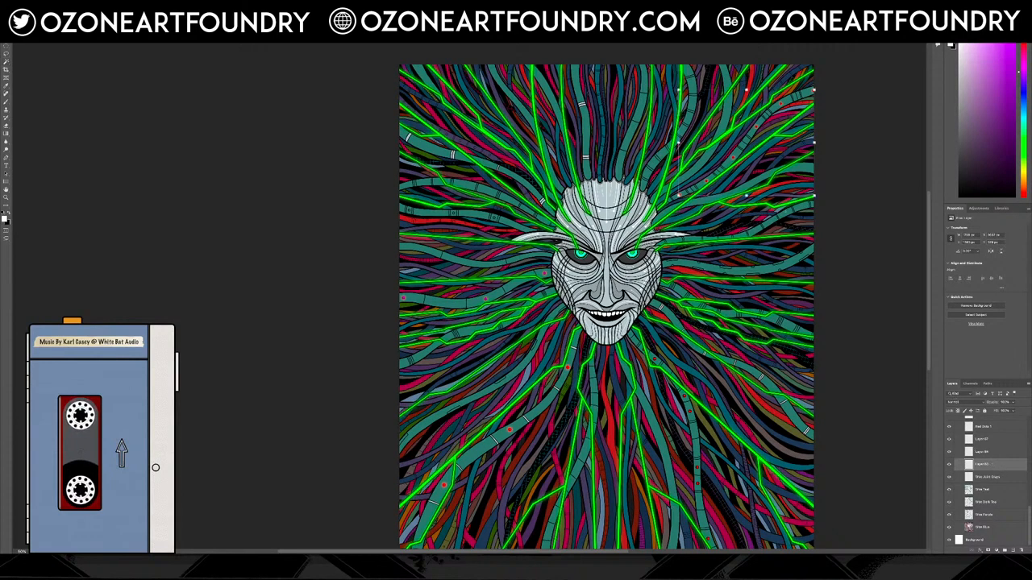
left_click_drag(771, 179, 767, 199)
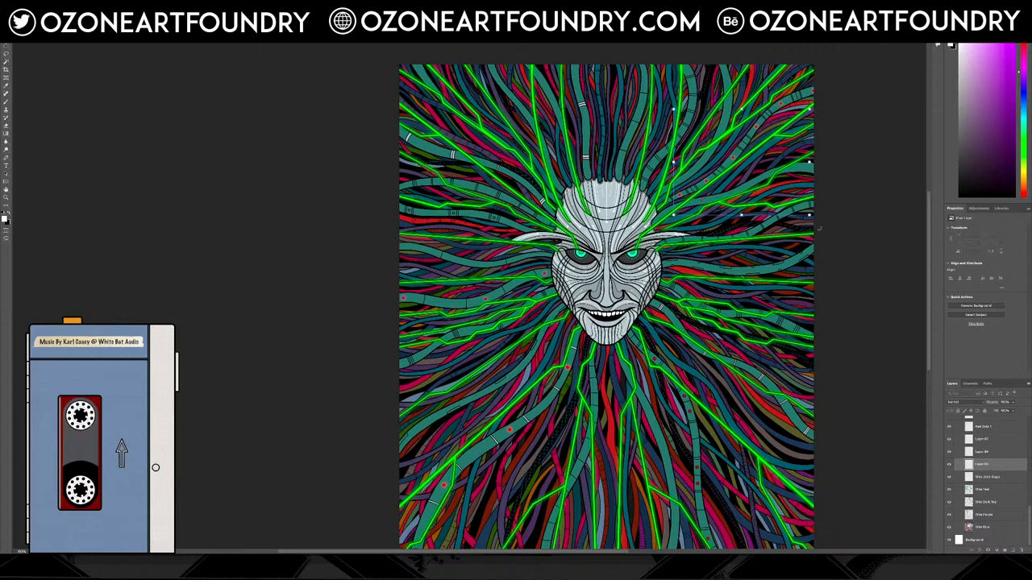
key("ctrl+z")
key("Return")
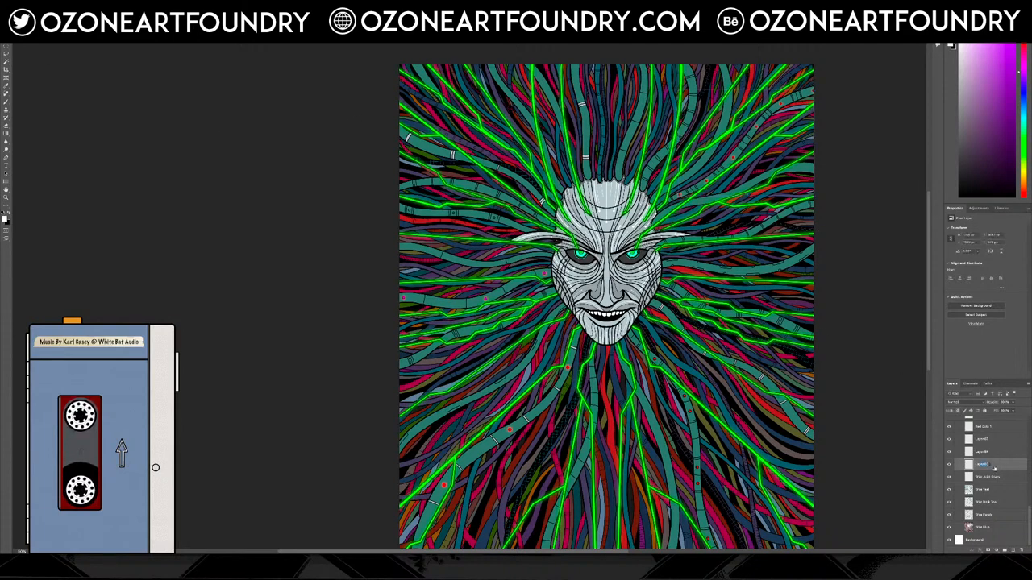
Rename the unnamed layer above the wire joint layer as numbered Red Dots, and the layer above it as Purple Dots.
type("Wi")
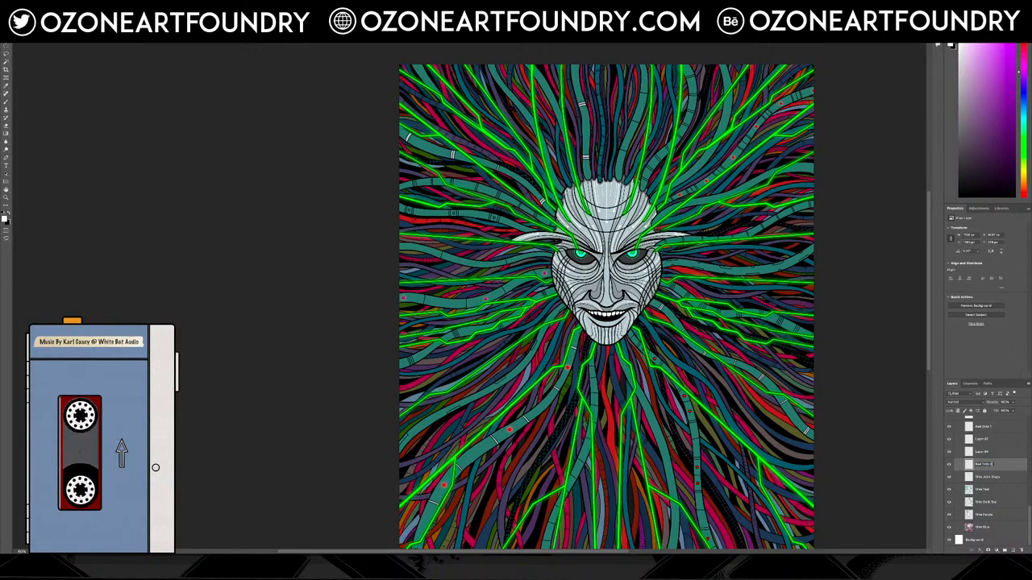
key("Return")
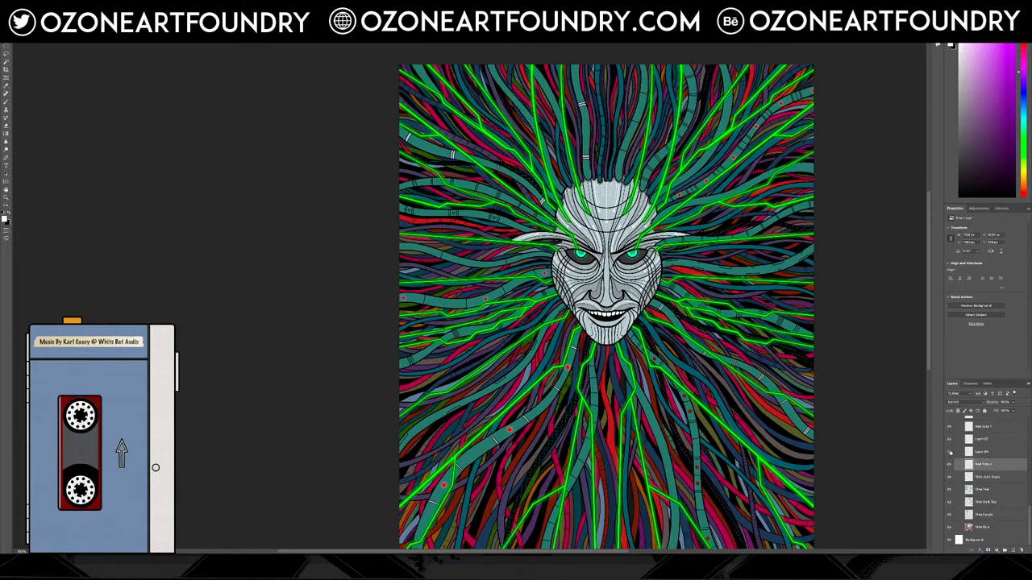
double_click(961, 452)
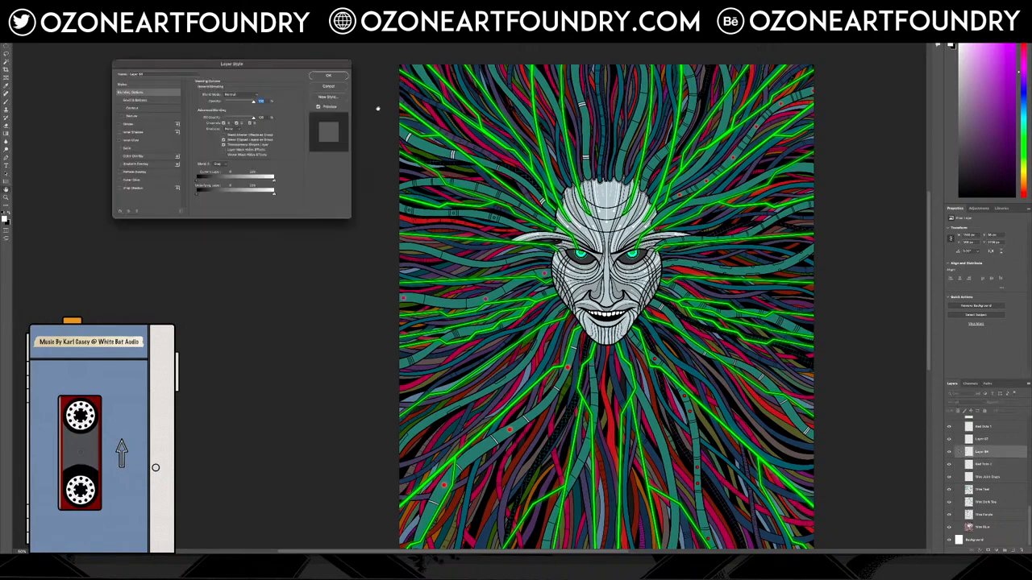
left_click(337, 86)
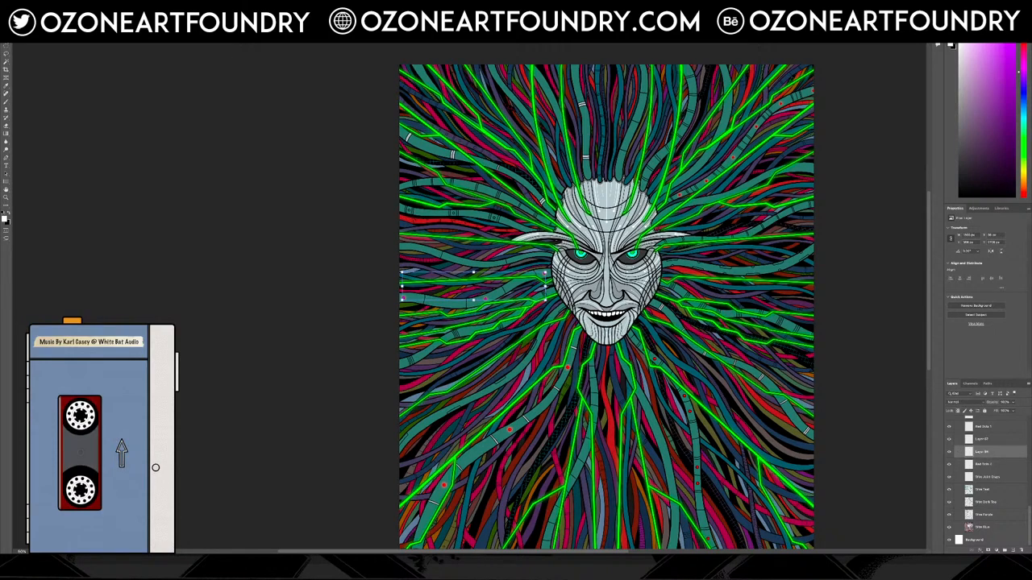
left_click(90, 23)
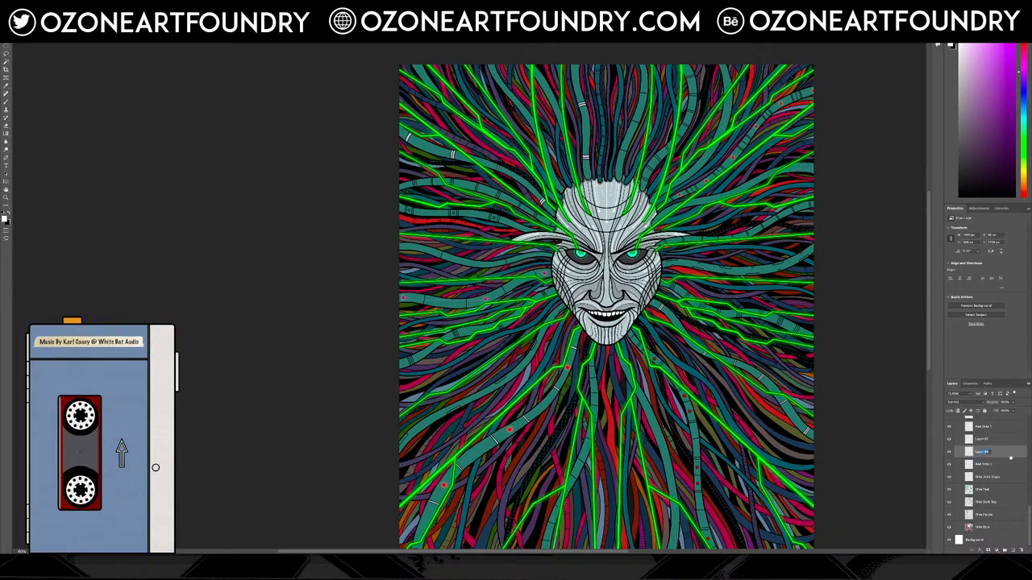
type("R")
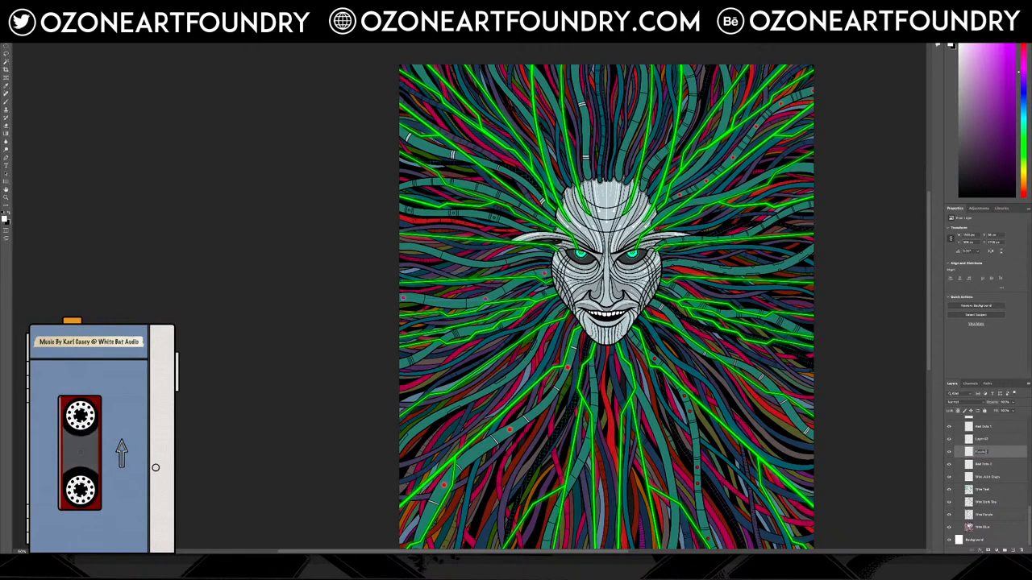
type("urple Dots")
key("Return")
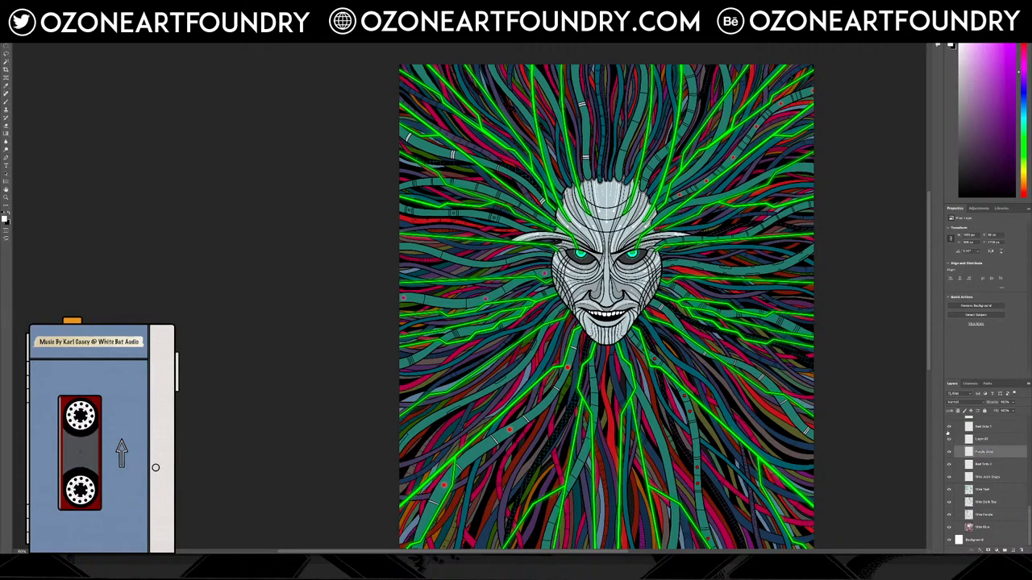
Rename the unnamed layer between Red Dots 1 and Purple Dots as Red Dots 2.
left_click(975, 440)
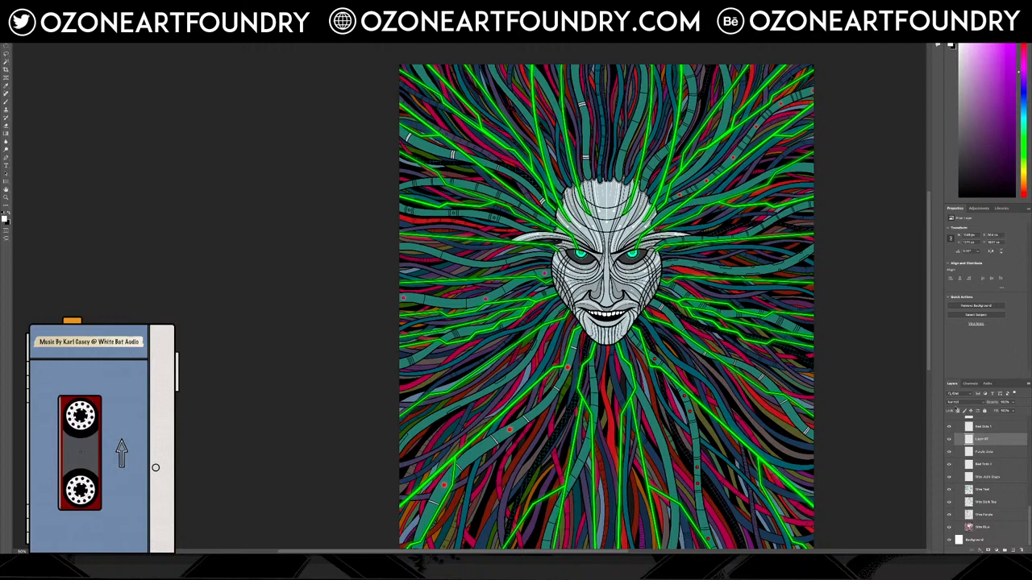
type("Blu")
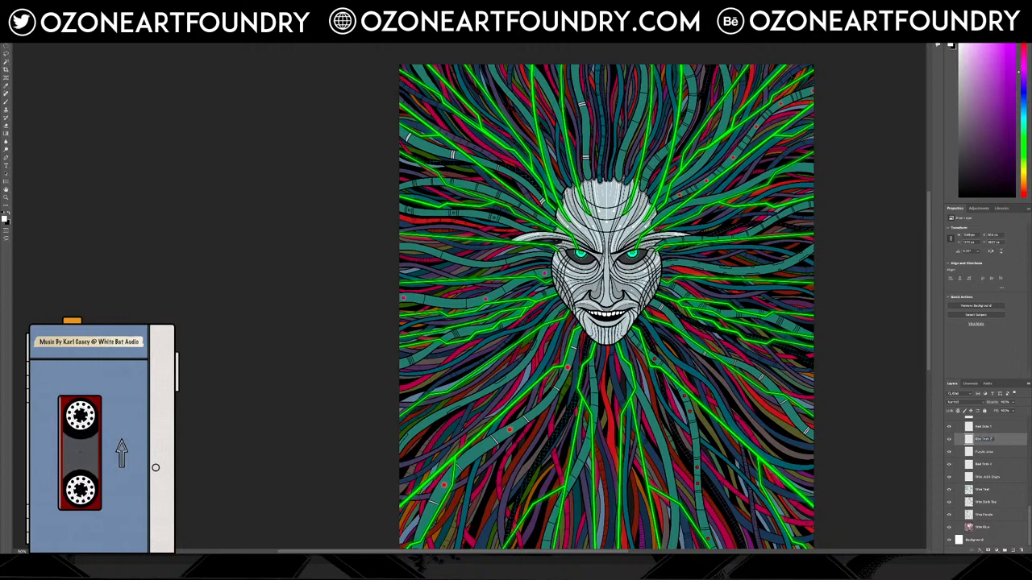
key("Return")
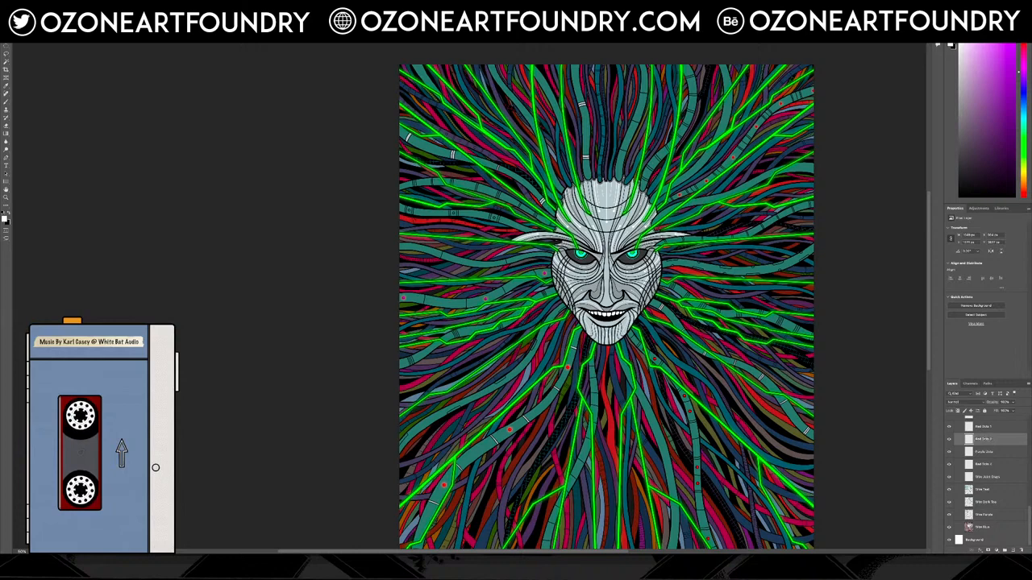
Merge the wire color layers from Wire Teal down to Wire Blue into one, and check the merged layer by toggling it.
left_click(987, 477)
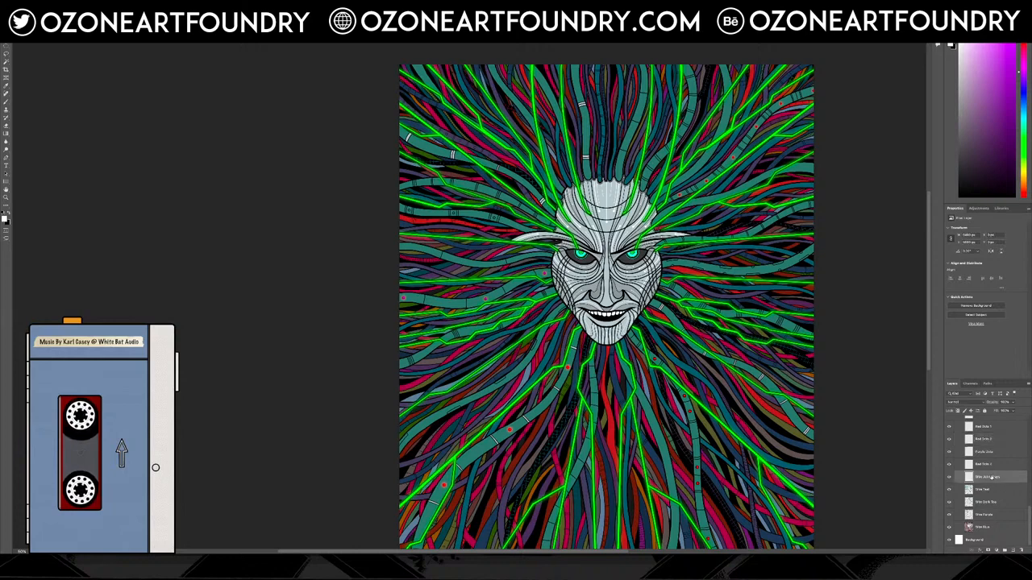
left_click(948, 490)
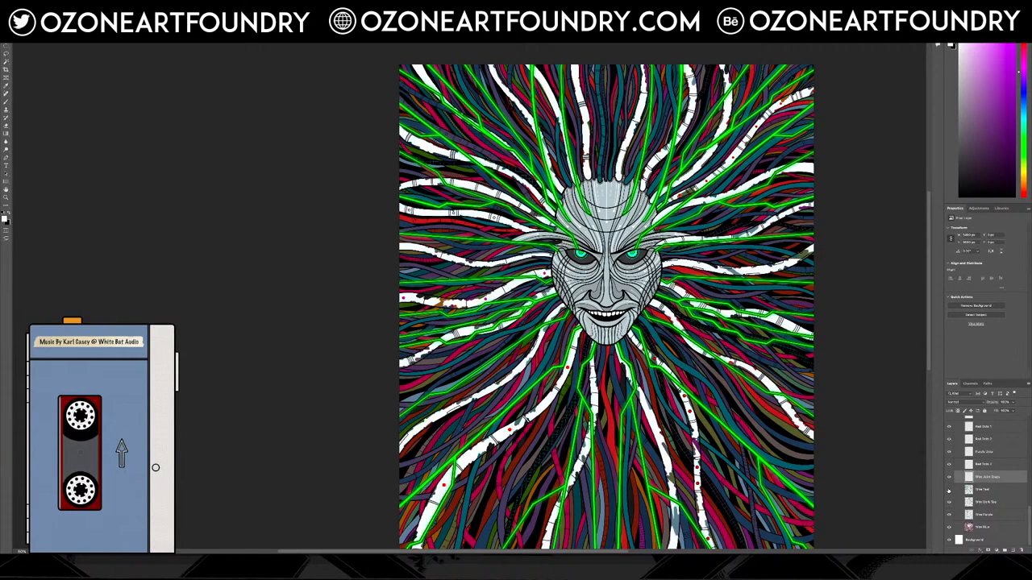
left_click(949, 490)
left_click(990, 492)
left_click(992, 529, "shift")
right_click(992, 529)
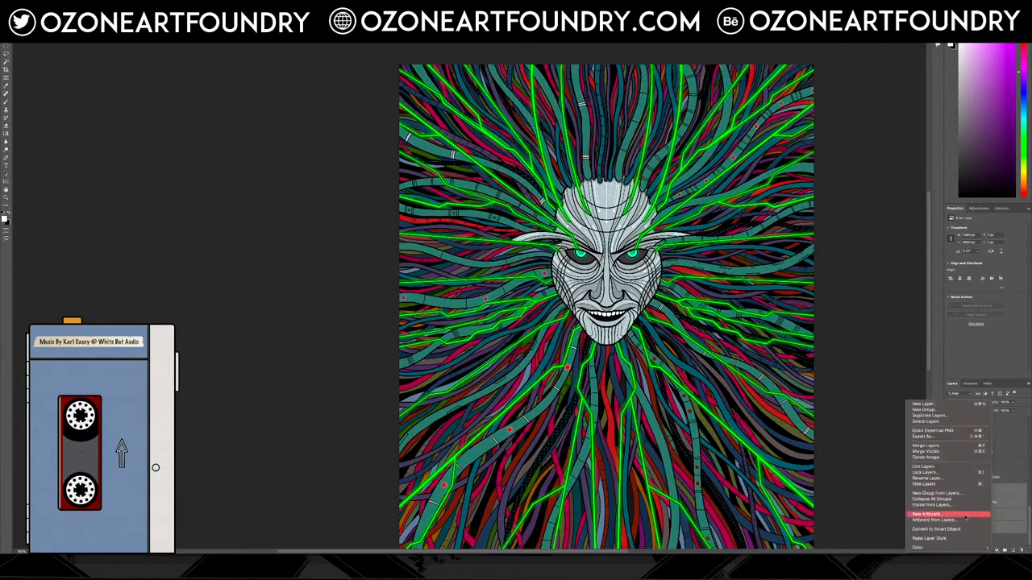
left_click(935, 446)
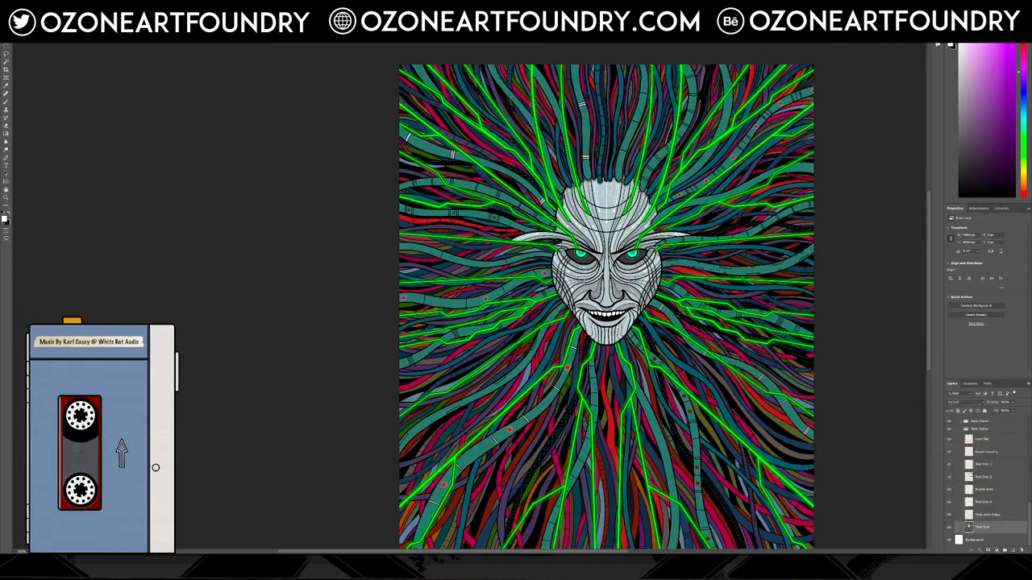
left_click(950, 527)
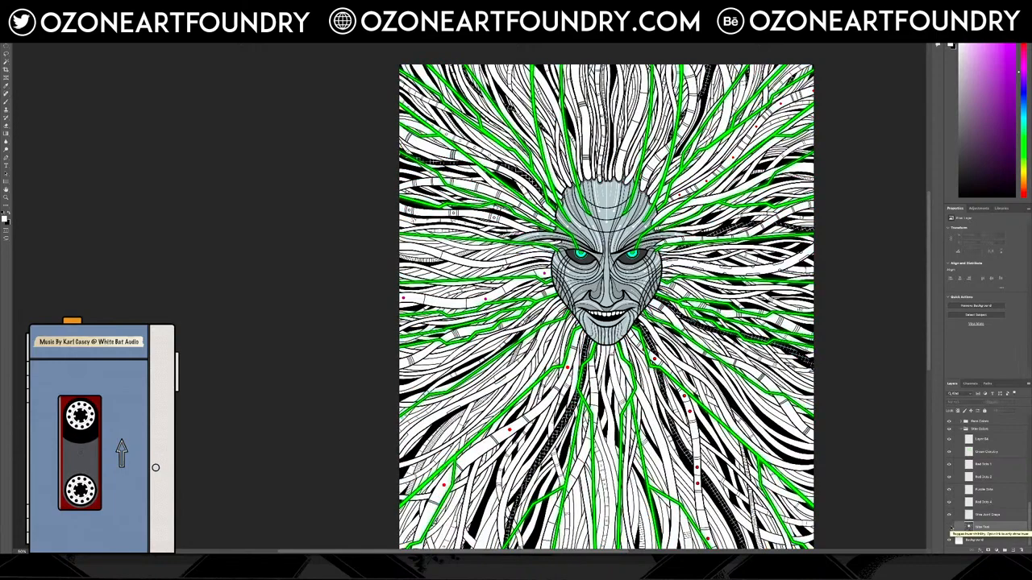
left_click(950, 528)
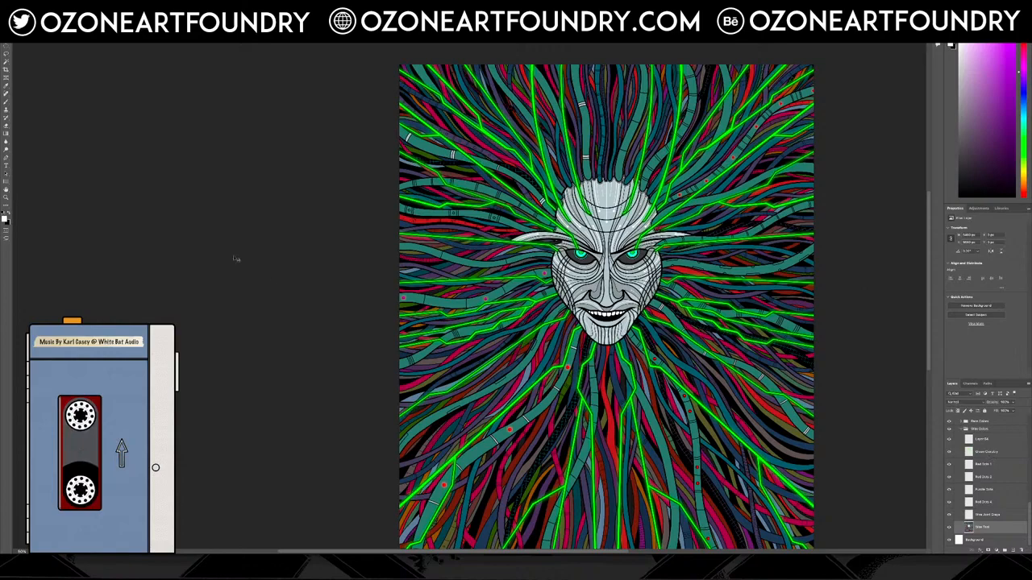
Examine the wires and the small circles on the olive wire near the artwork's lower-left corner.
scroll(606, 298, "down", 3)
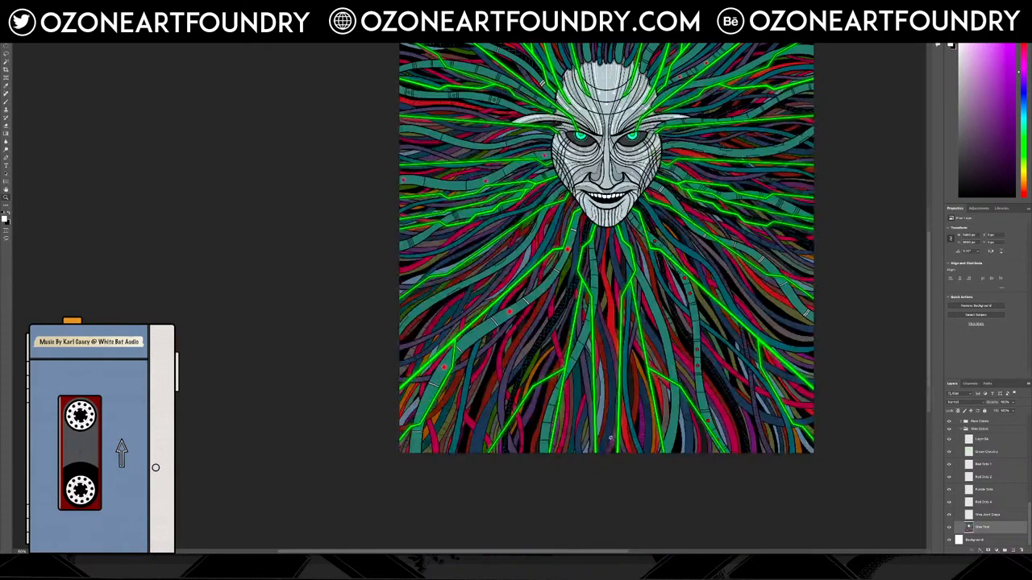
left_click(429, 394)
left_click(429, 394)
left_click(428, 394)
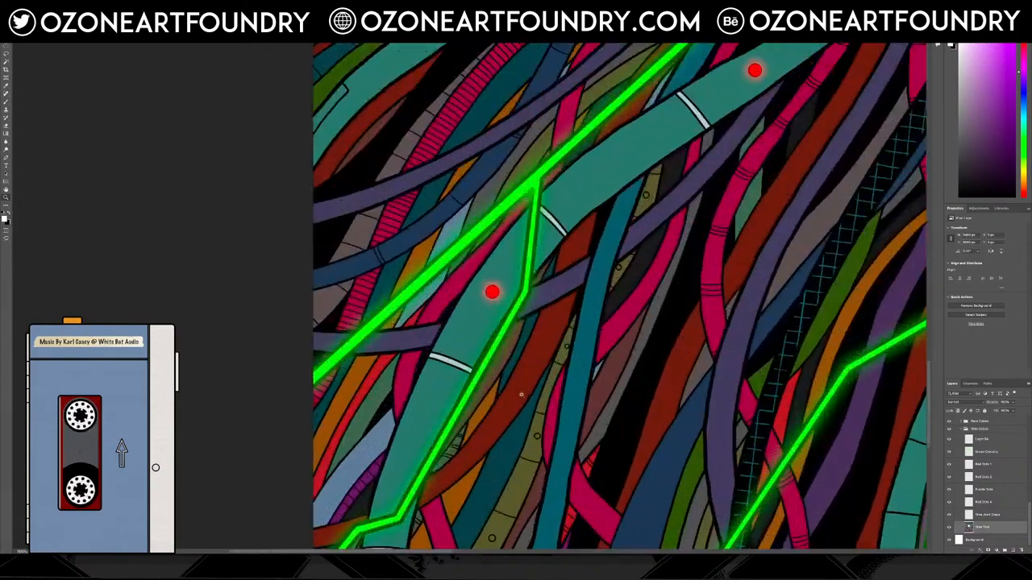
left_click(580, 394)
scroll(531, 396, "down", 5)
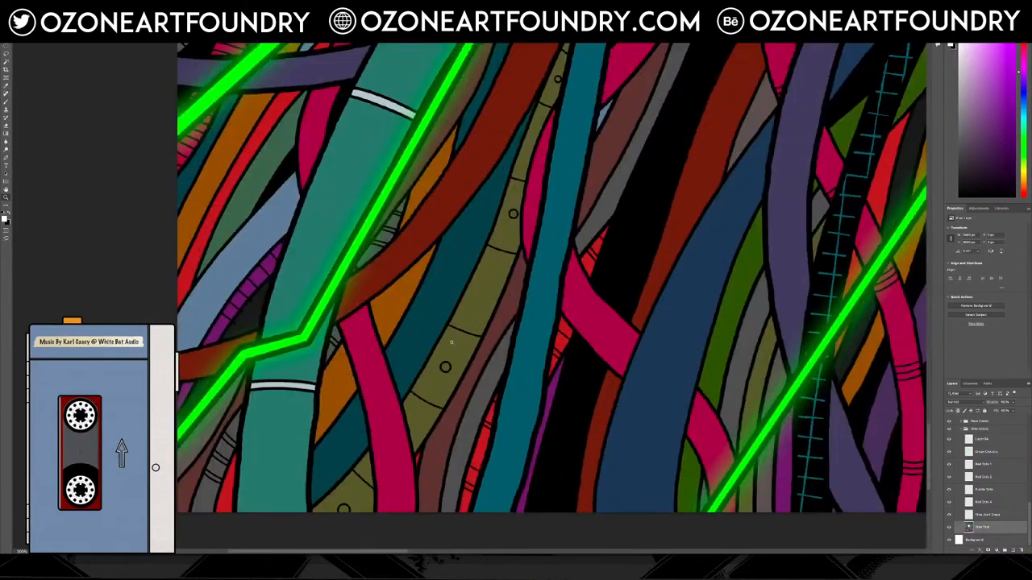
left_click(413, 381)
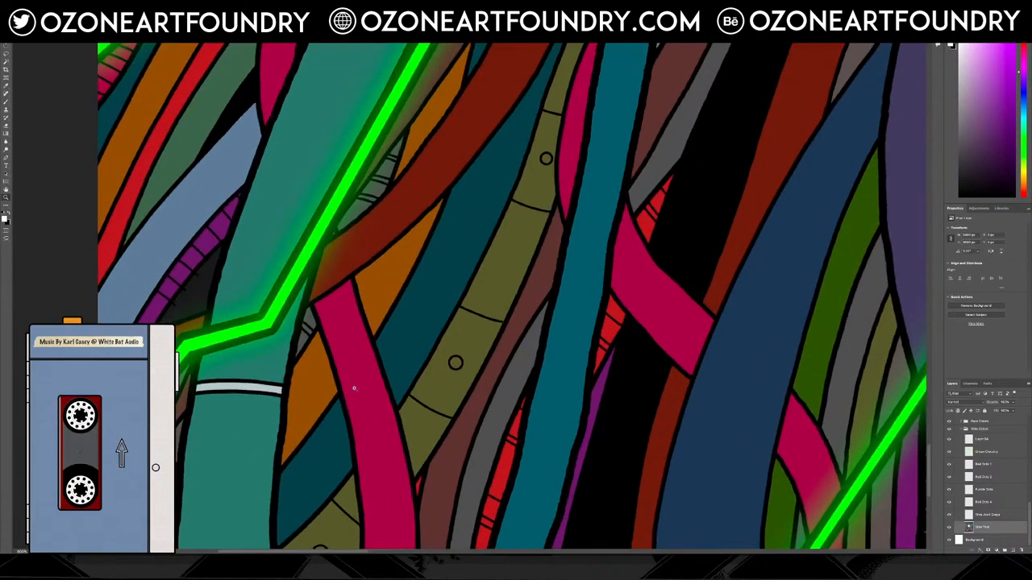
key("m")
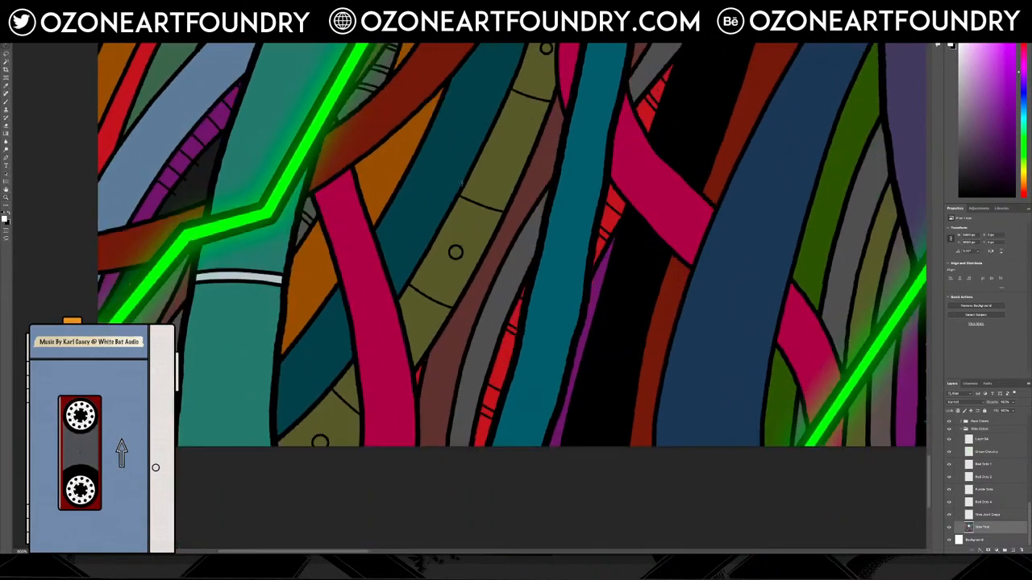
Check the remaining unnamed layer at the top of the wire colors group for content with Free Transform, and rename it Yellow Dots.
left_click(980, 440)
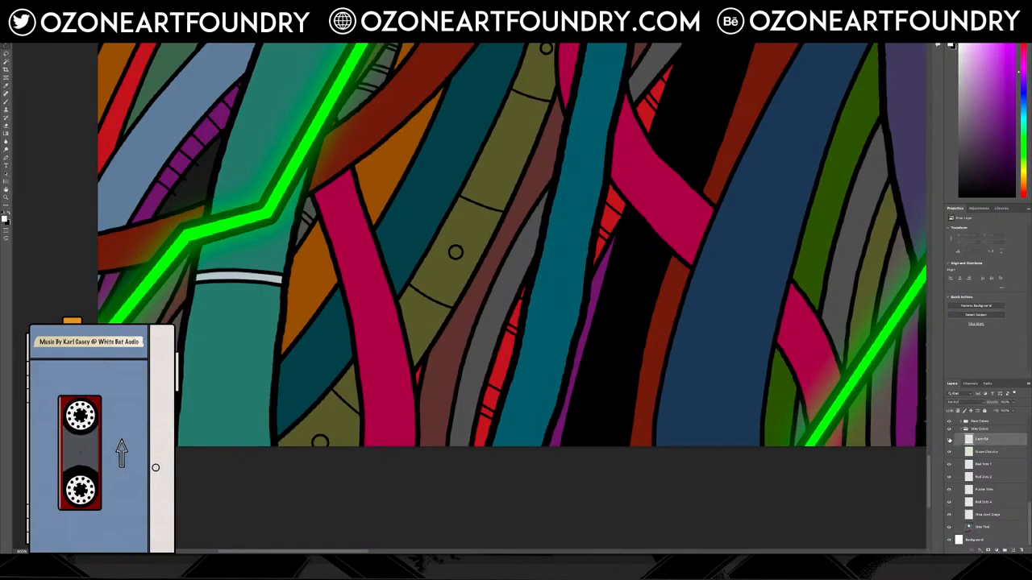
scroll(909, 424, "down", 5)
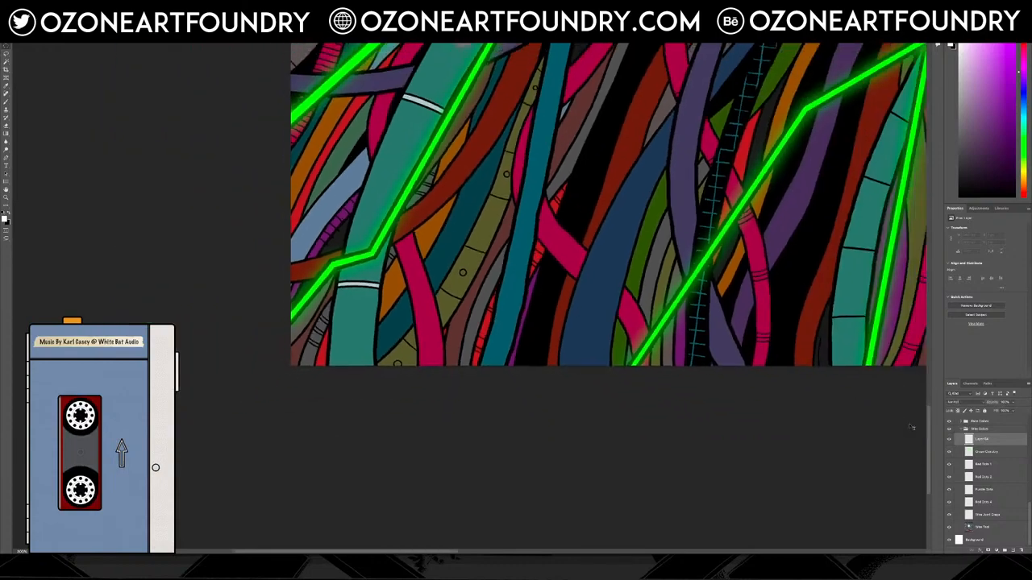
key("ctrl+t")
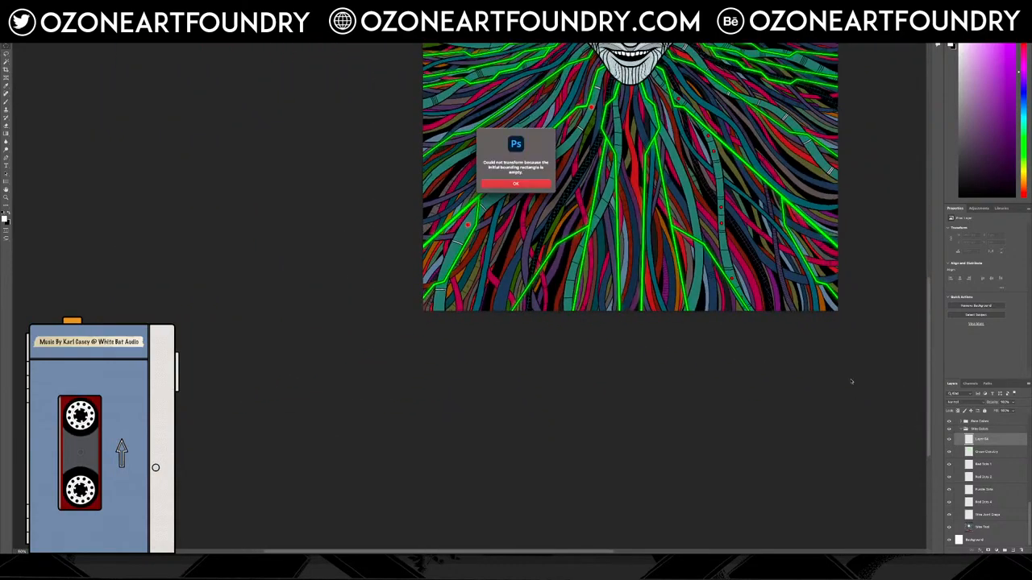
left_click(517, 183)
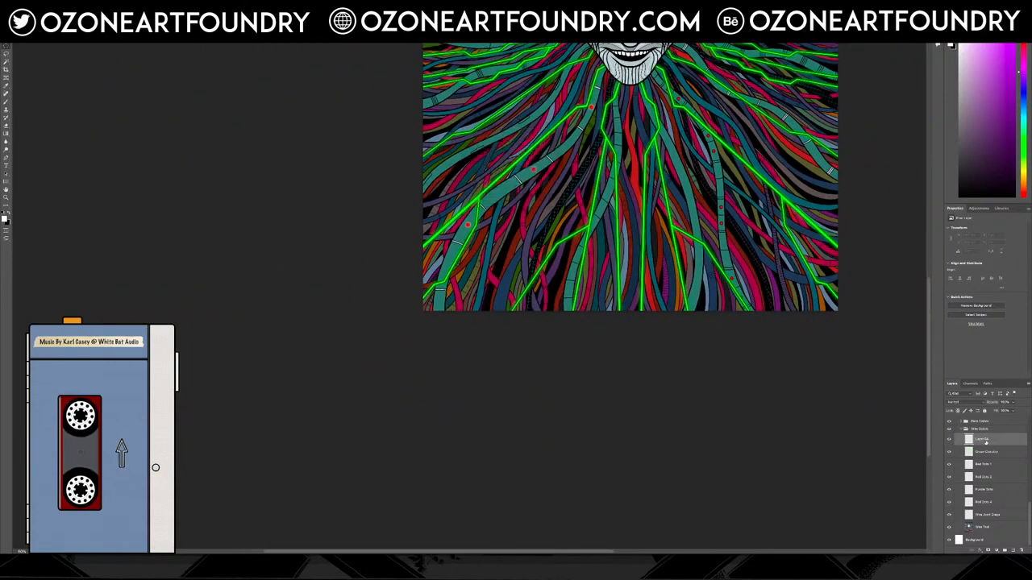
type("Whit")
Select the insides of the small circles along the olive wire in the artwork's lower-left area, using the wire line art layer.
scroll(449, 305, "up", 10)
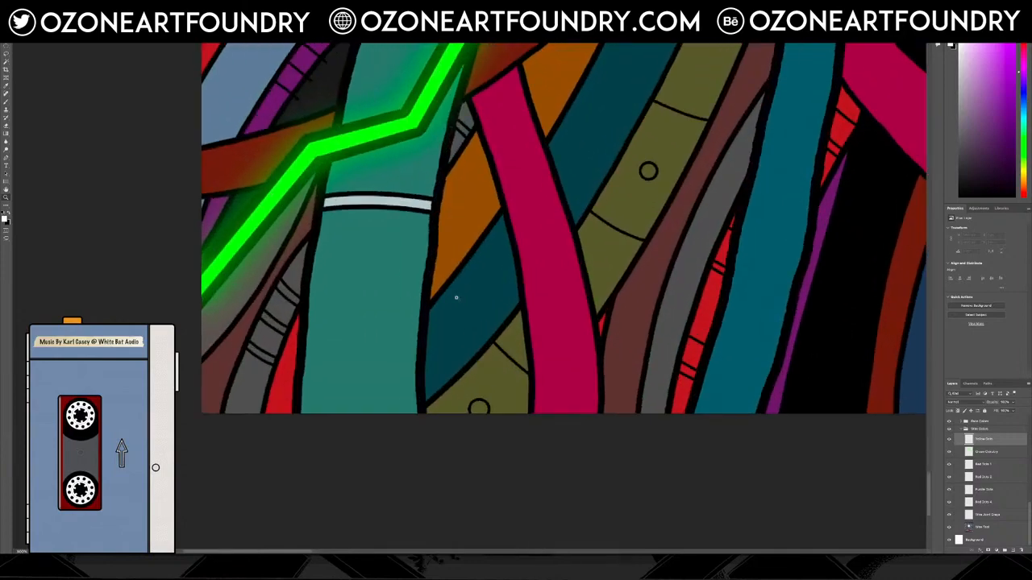
scroll(477, 258, "down", 5)
left_click(471, 203)
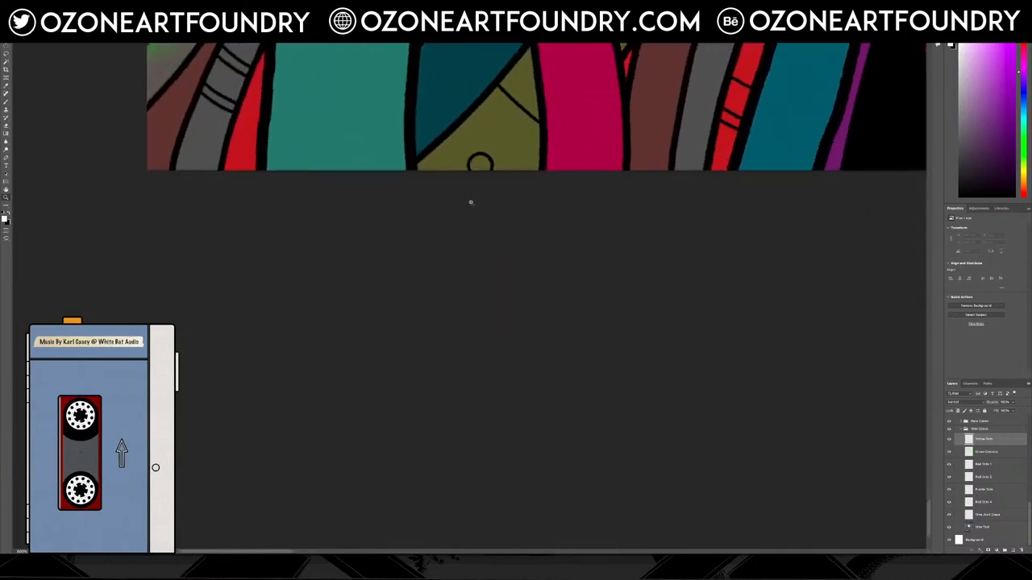
scroll(470, 202, "up", 2)
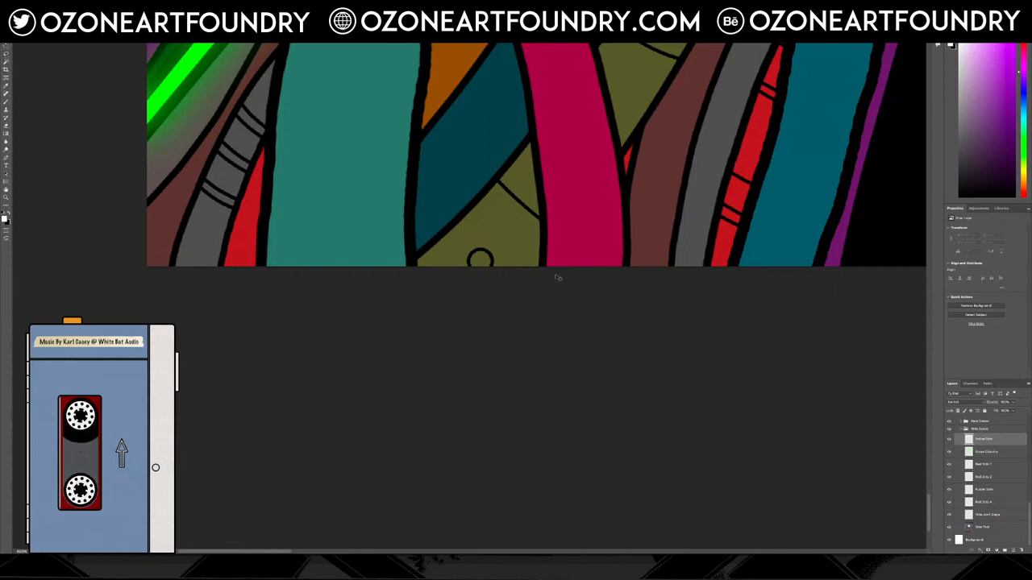
left_click(481, 250)
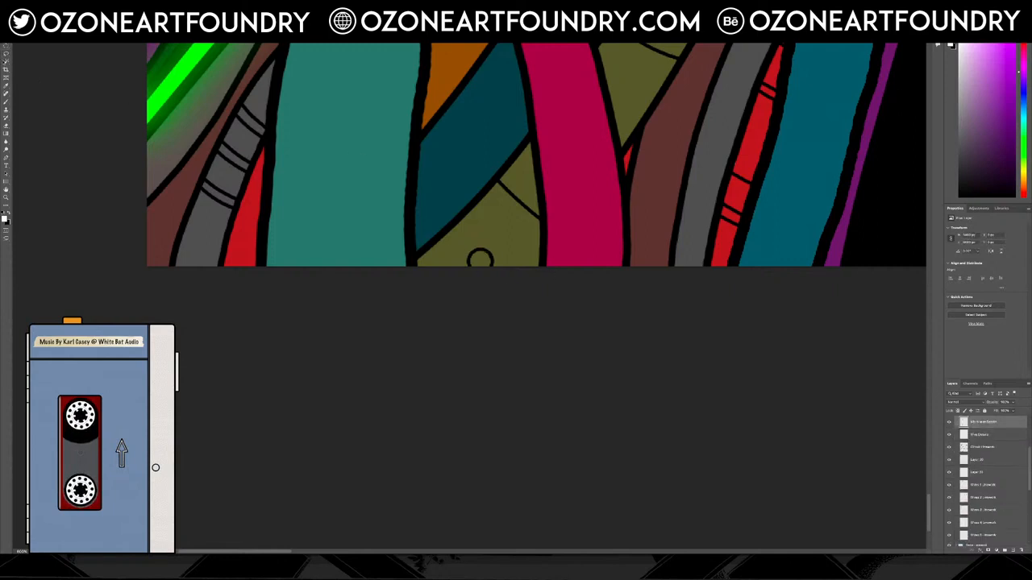
scroll(771, 240, "up", 5)
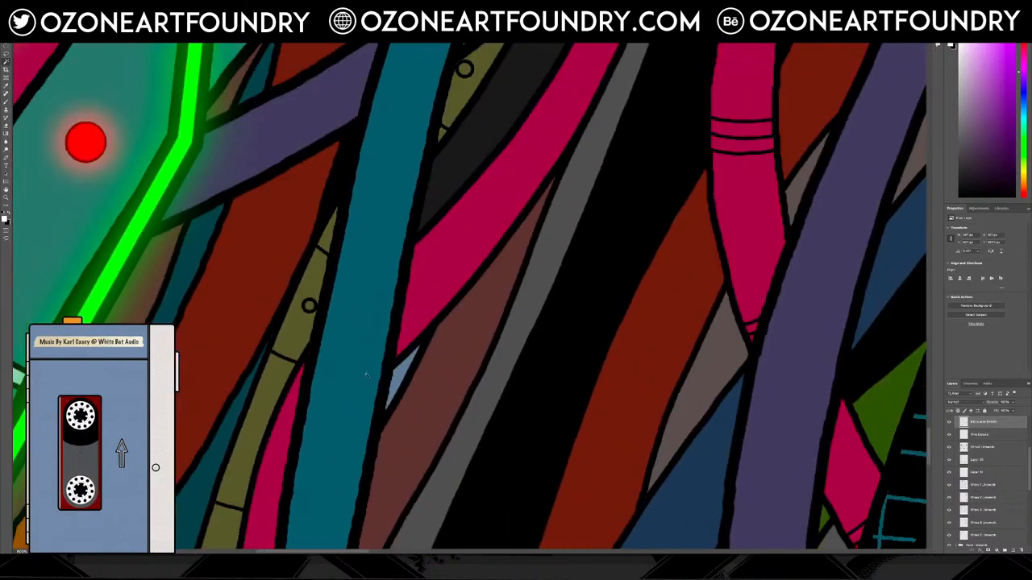
scroll(284, 306, "up", 5)
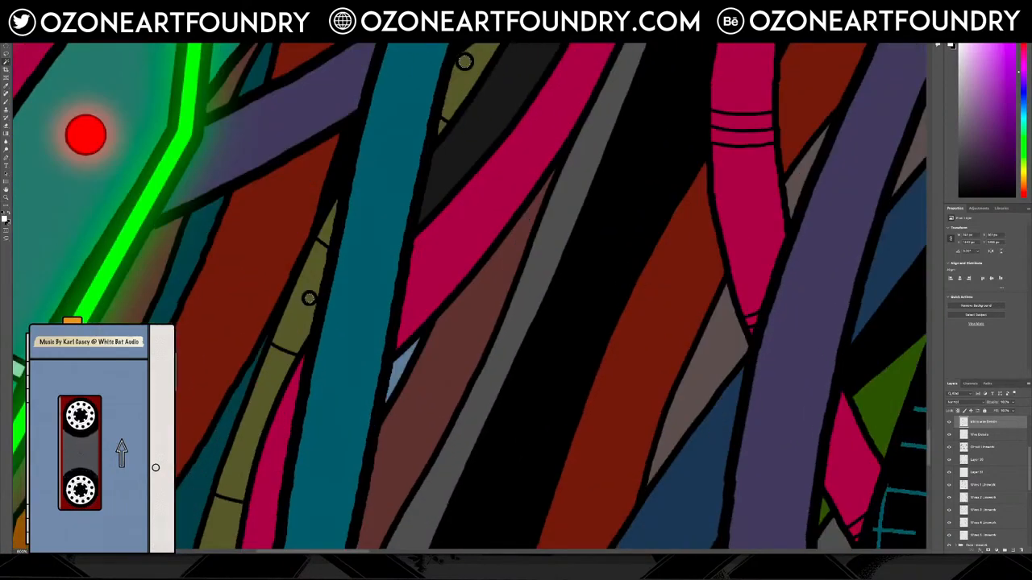
Set the foreground color to a bright yellow.
left_click(5, 220)
left_click(239, 166)
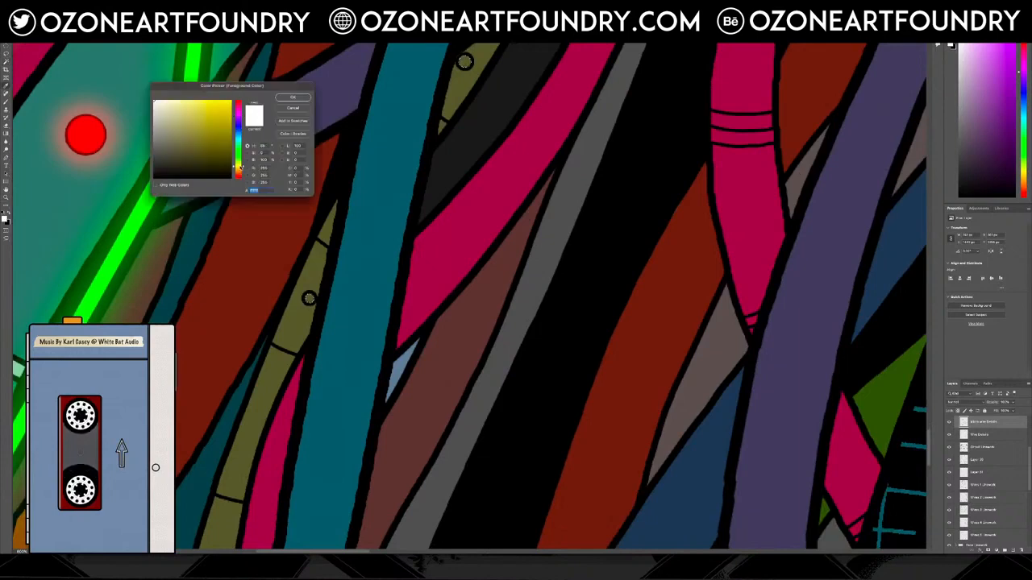
left_click(293, 96)
Fill the selected circles along the olive wire with the bright yellow foreground color on the Yellow Dots layer.
left_click(72, 4)
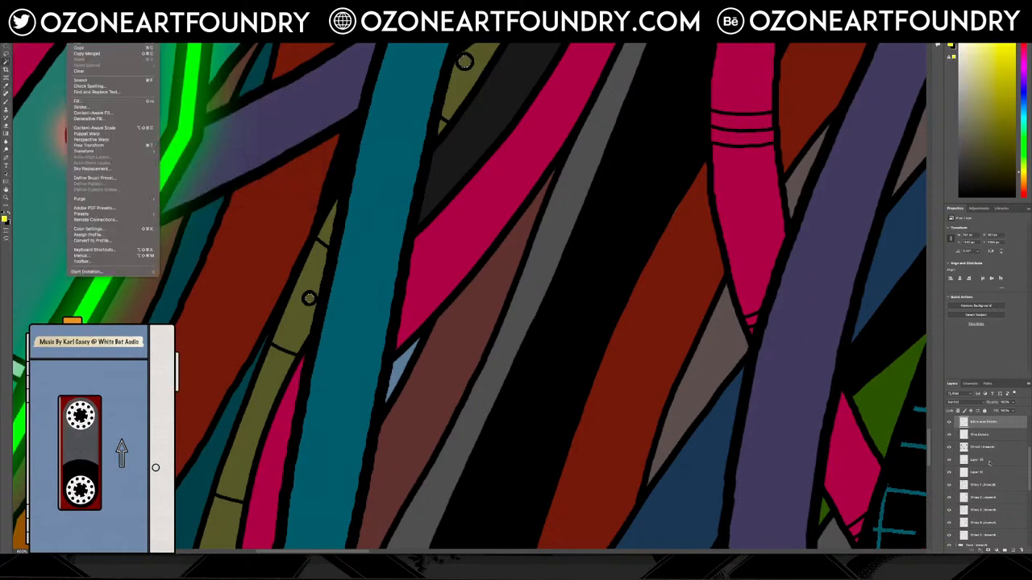
left_click(989, 462)
scroll(990, 464, "down", 10)
left_click(990, 440)
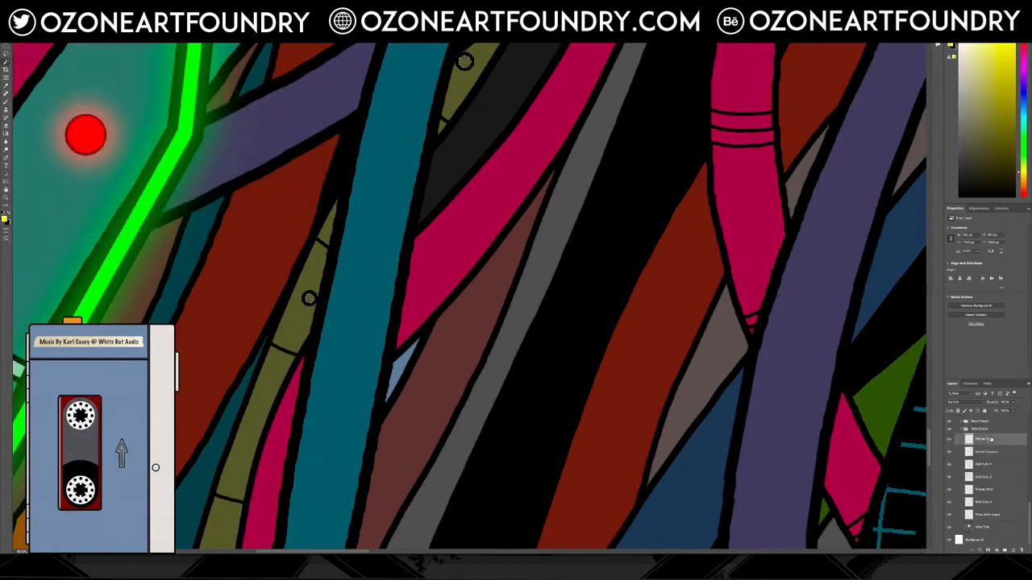
left_click(73, 4)
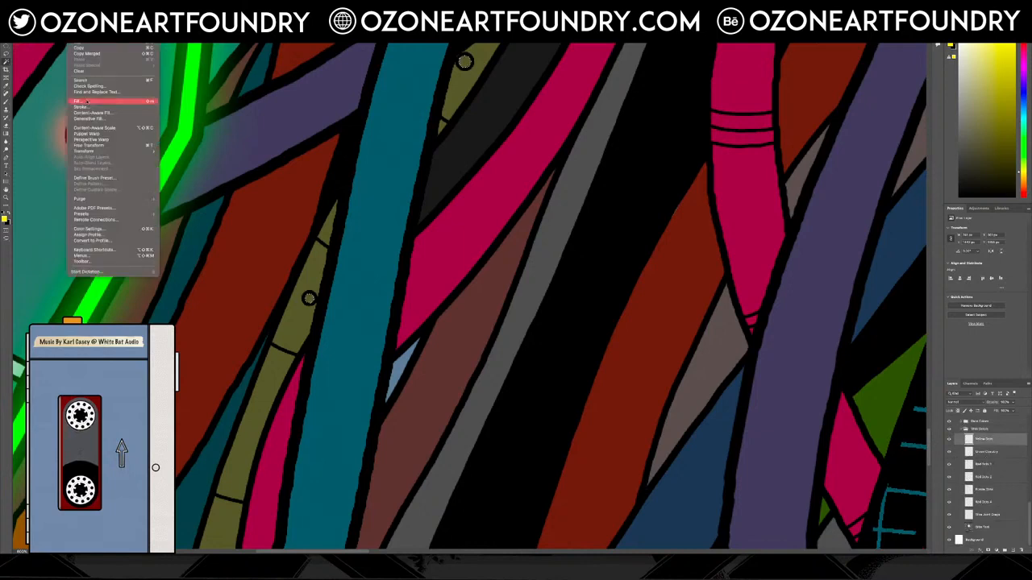
left_click(87, 103)
left_click(557, 247)
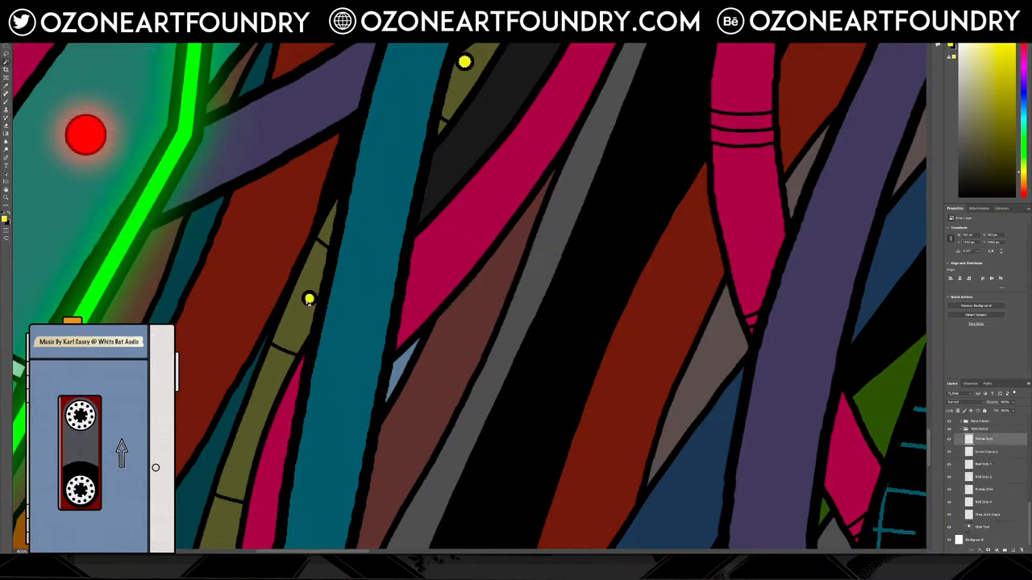
Duplicate the Yellow Dots layer and move the copy up among the glow layers near the top of the layer stack.
left_click(1025, 383)
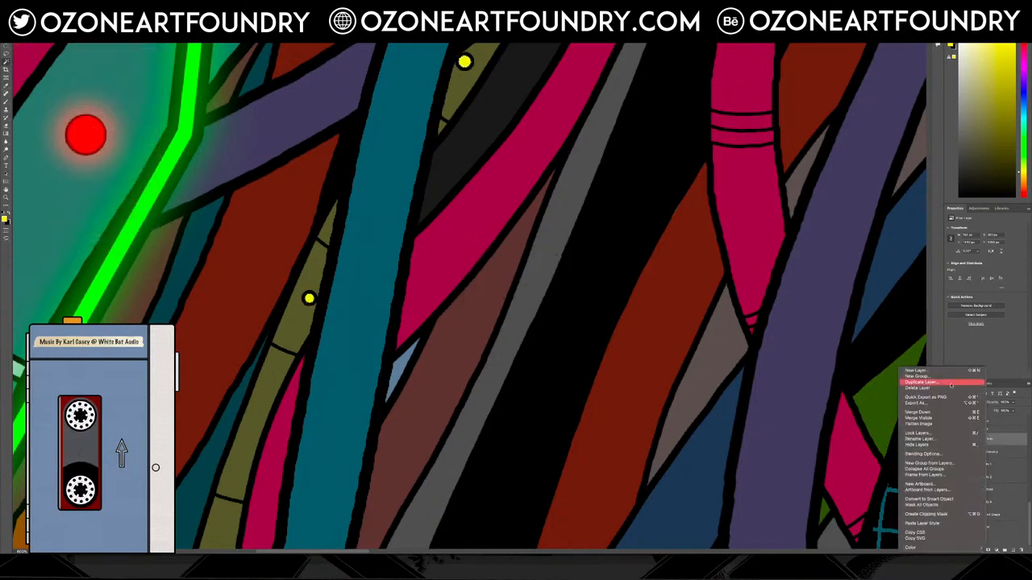
left_click(948, 382)
left_click(572, 263)
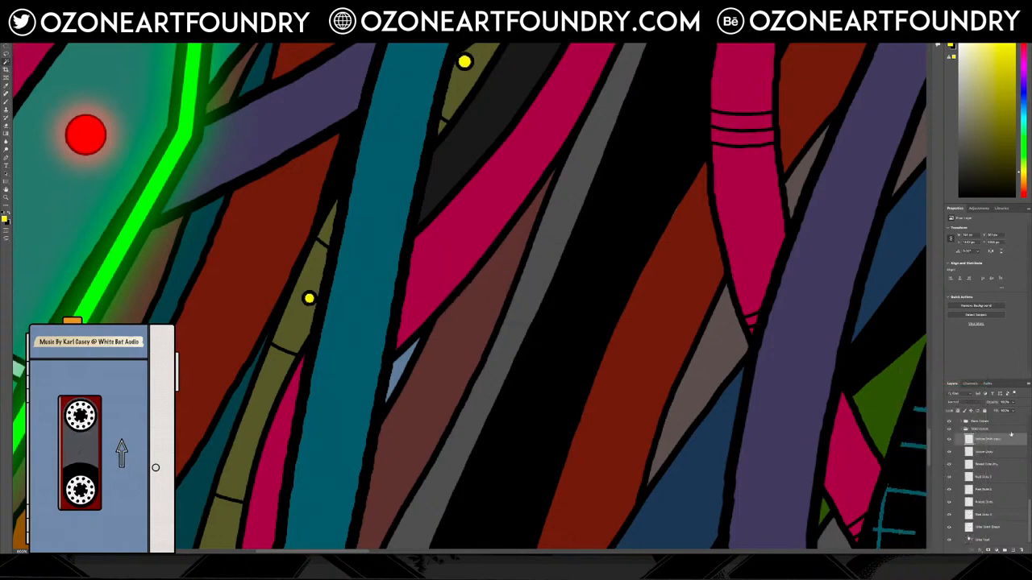
left_click_drag(991, 395, 988, 433)
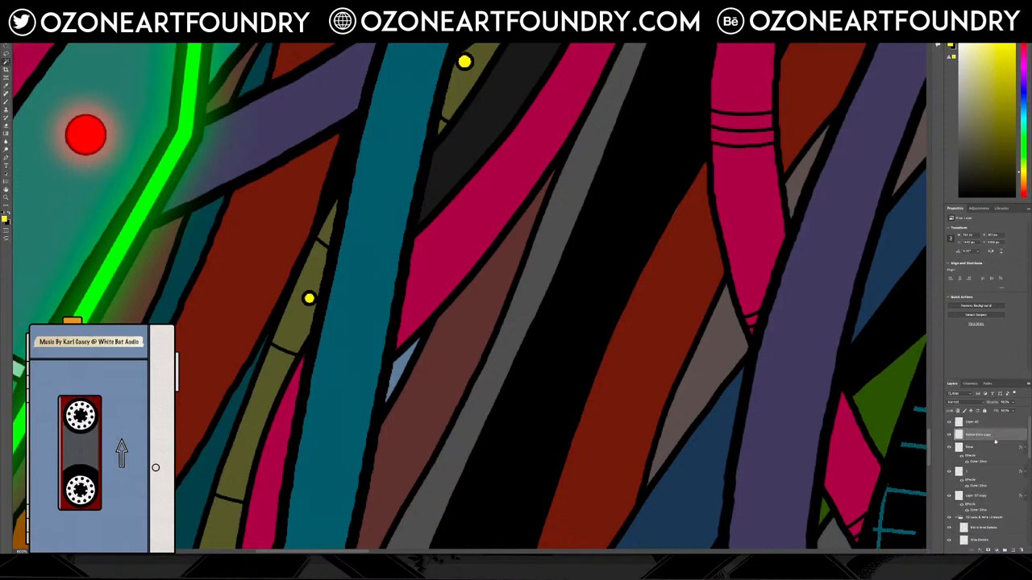
Group the five uppermost layers, including the Yellow Dots copy and the outer glow layers, and name the group Glow.
left_click(992, 423)
left_click(992, 499, "shift")
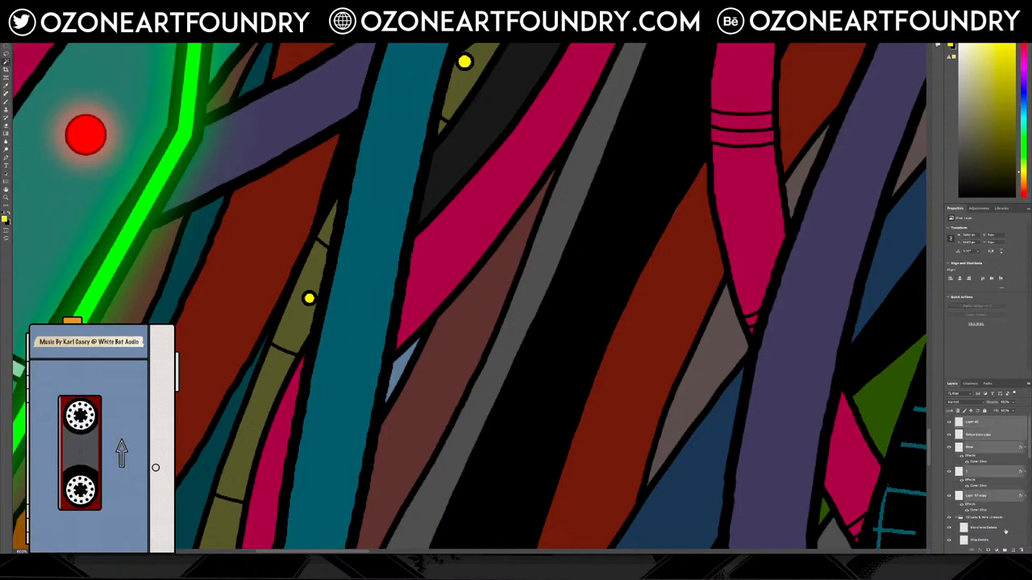
left_click(1001, 551)
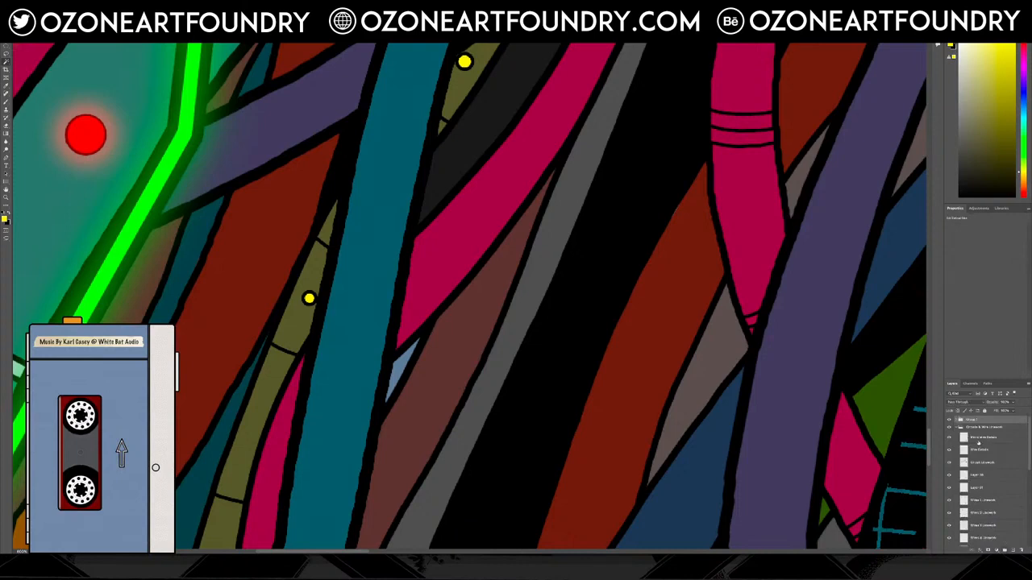
double_click(973, 420)
type("Ci")
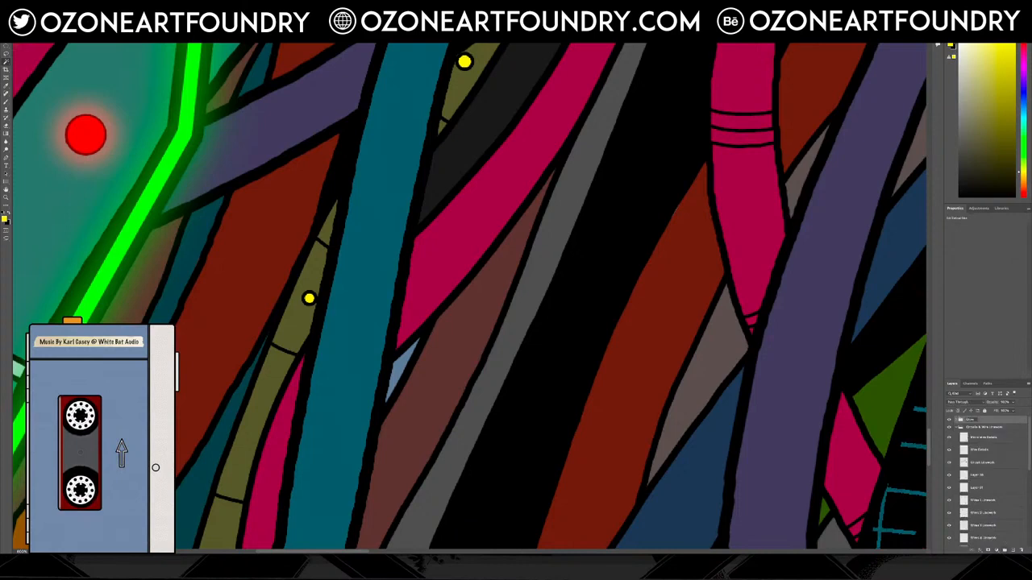
key("Return")
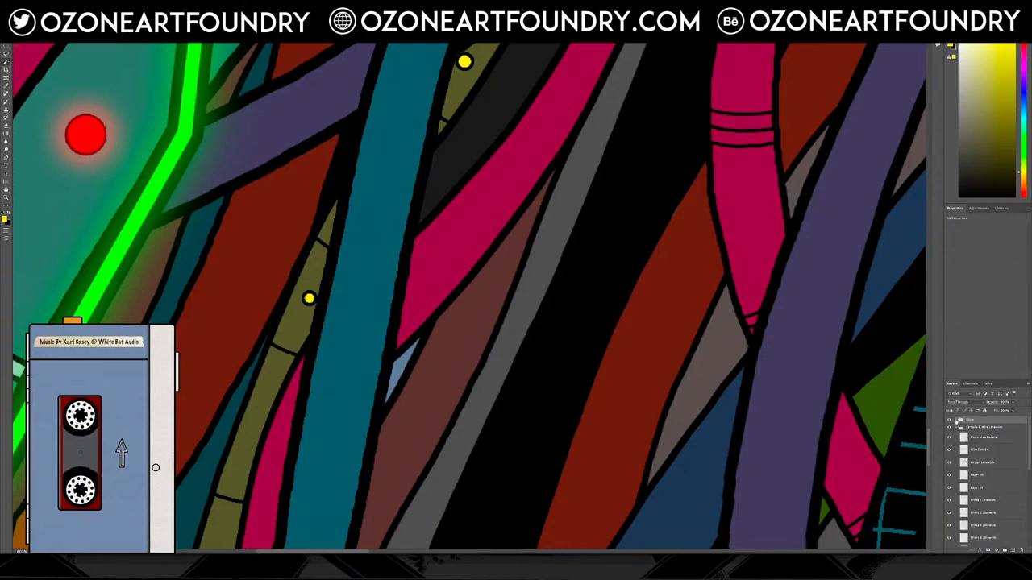
Copy the outer glow layer style from a red glow layer in the Glow group and paste it onto the Yellow Dots copy.
left_click(956, 420)
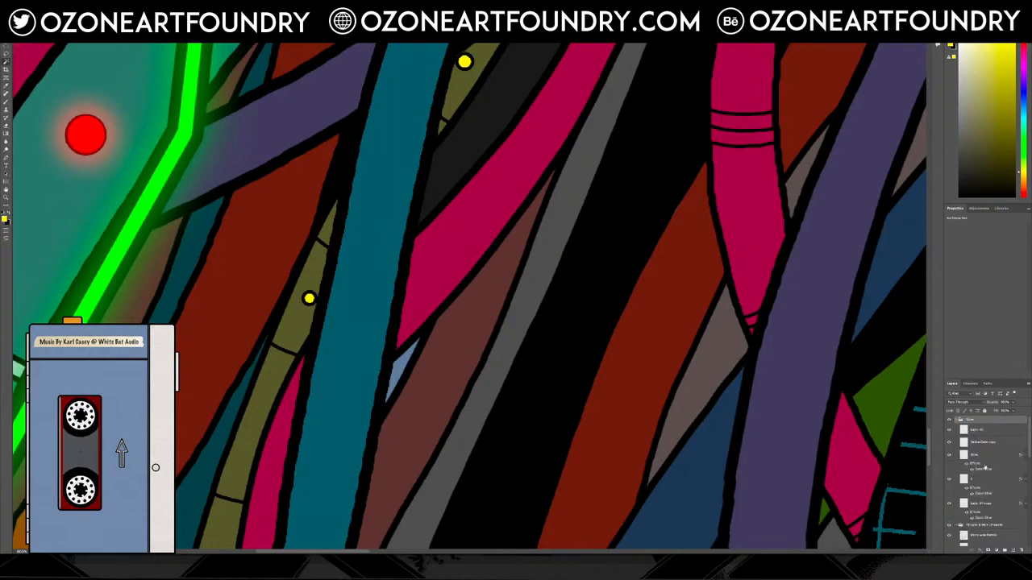
right_click(988, 472)
left_click(979, 503)
scroll(992, 483, "down", 1)
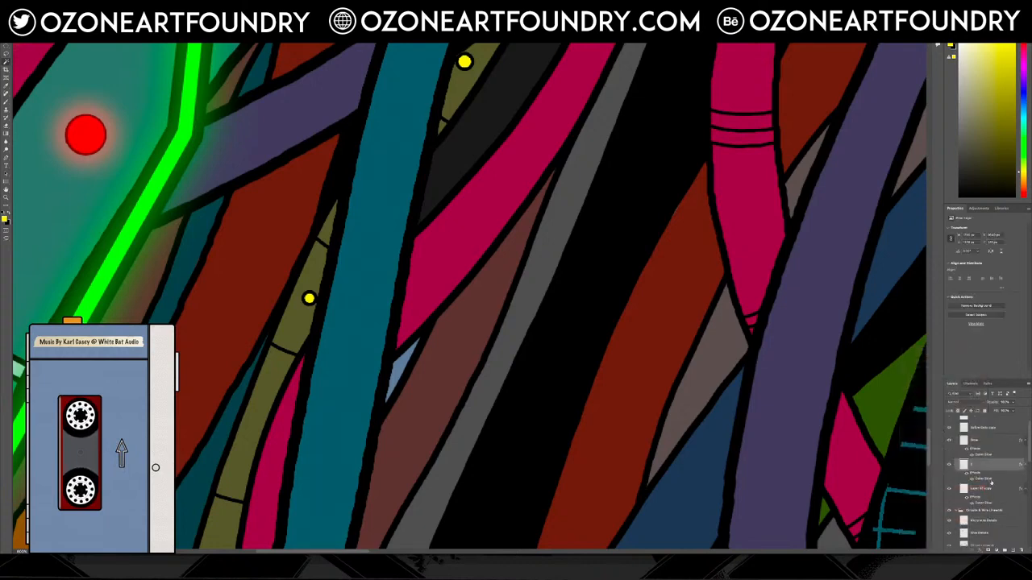
scroll(992, 483, "up", 1)
right_click(988, 438)
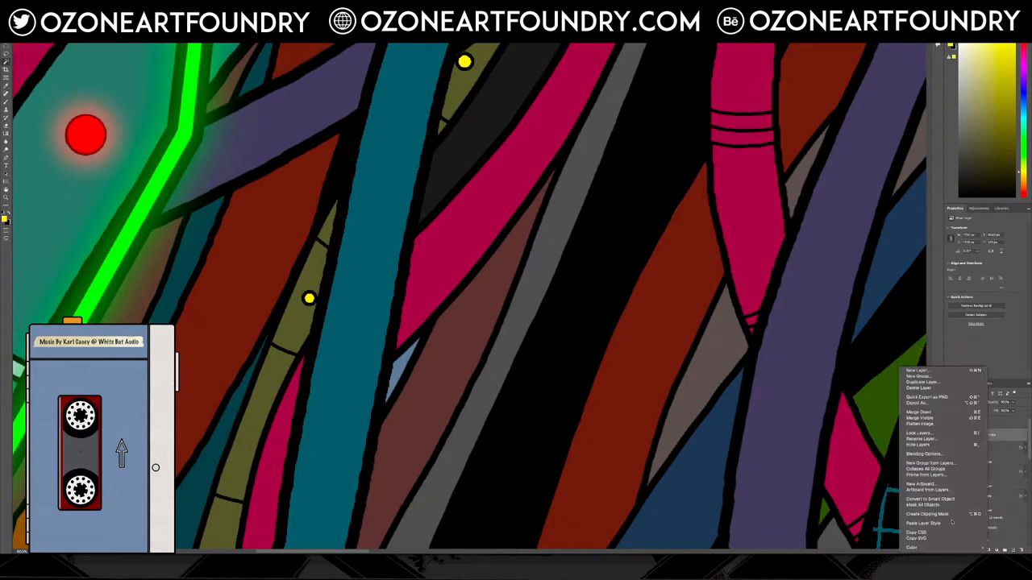
left_click(979, 527)
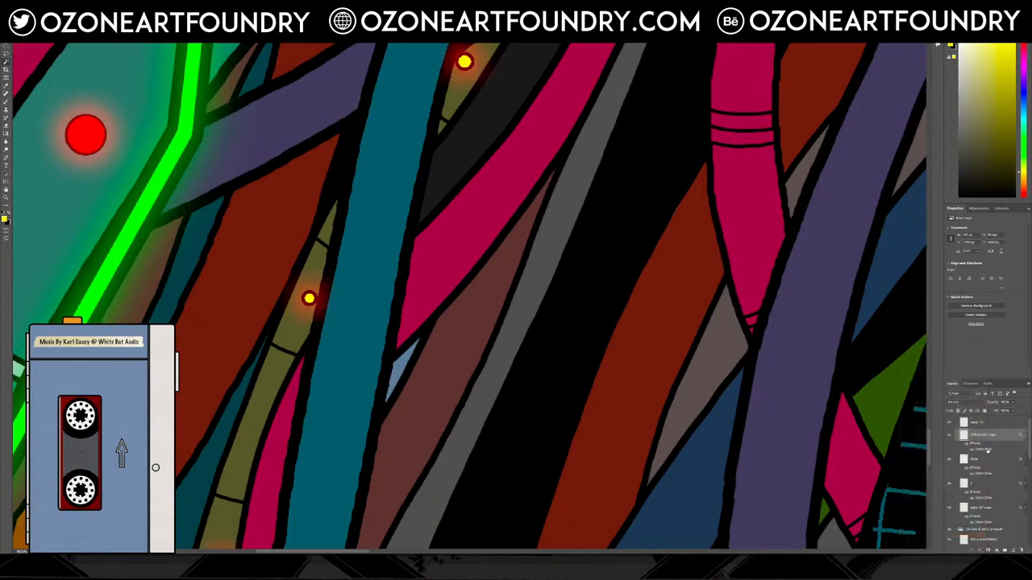
Set the Yellow Dots copy's outer glow color to the yellow sampled from one of the dots.
double_click(988, 450)
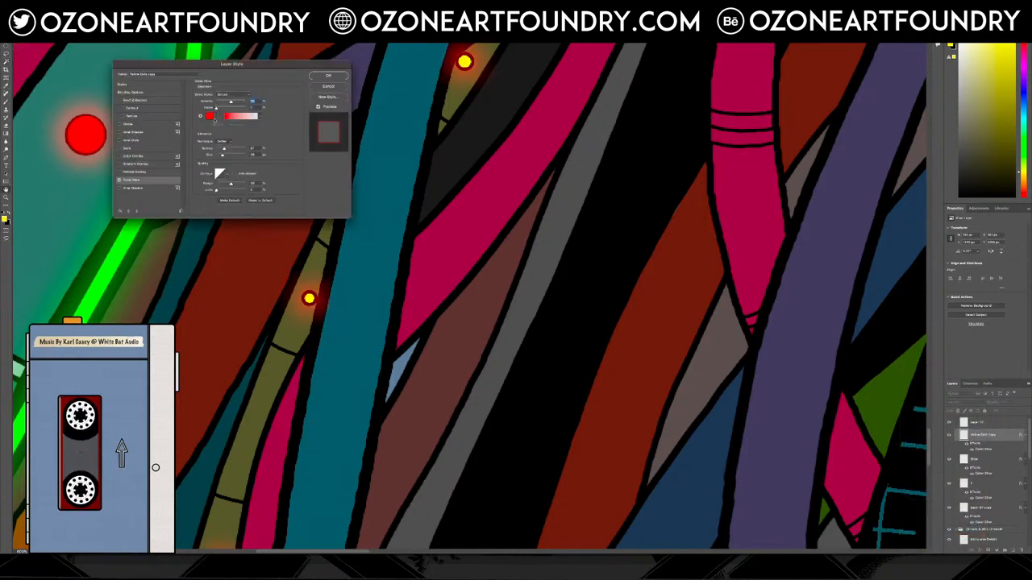
left_click(210, 116)
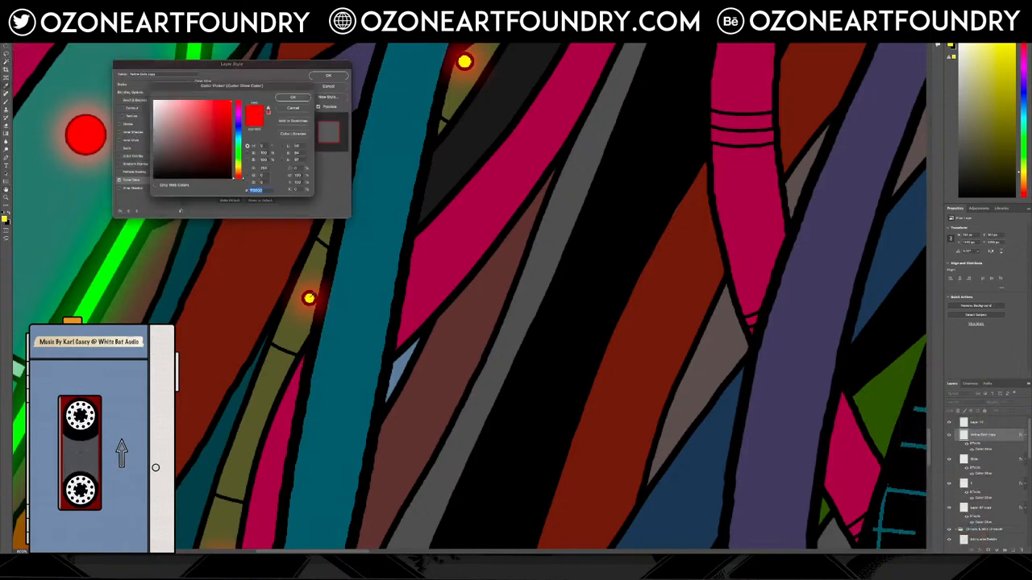
left_click(311, 297)
left_click(301, 97)
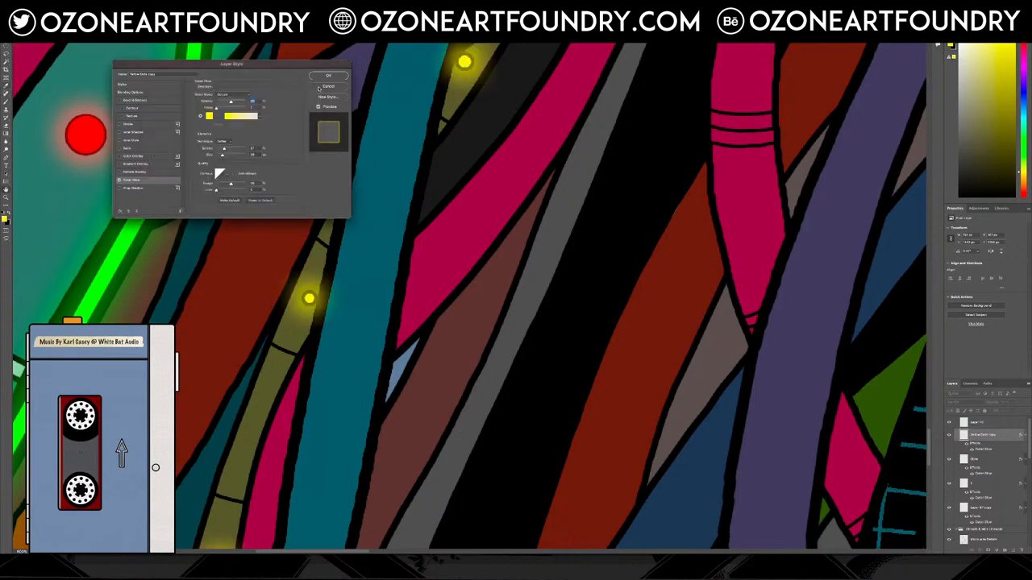
left_click(328, 76)
Examine the glowing yellow dots along the olive wire and the surrounding wires in the artwork's lower-left area.
scroll(438, 204, "up", 8)
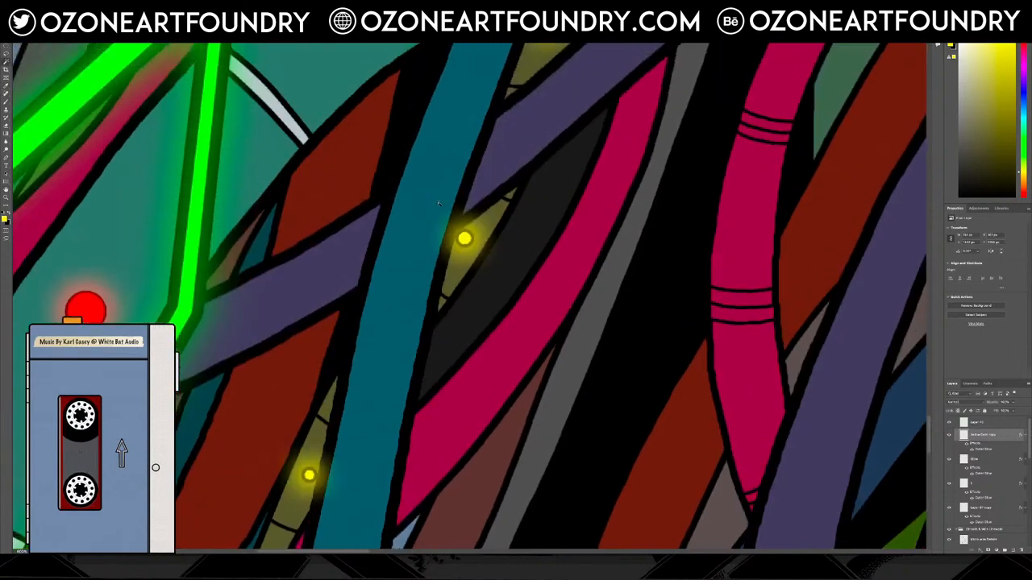
scroll(439, 204, "up", 6)
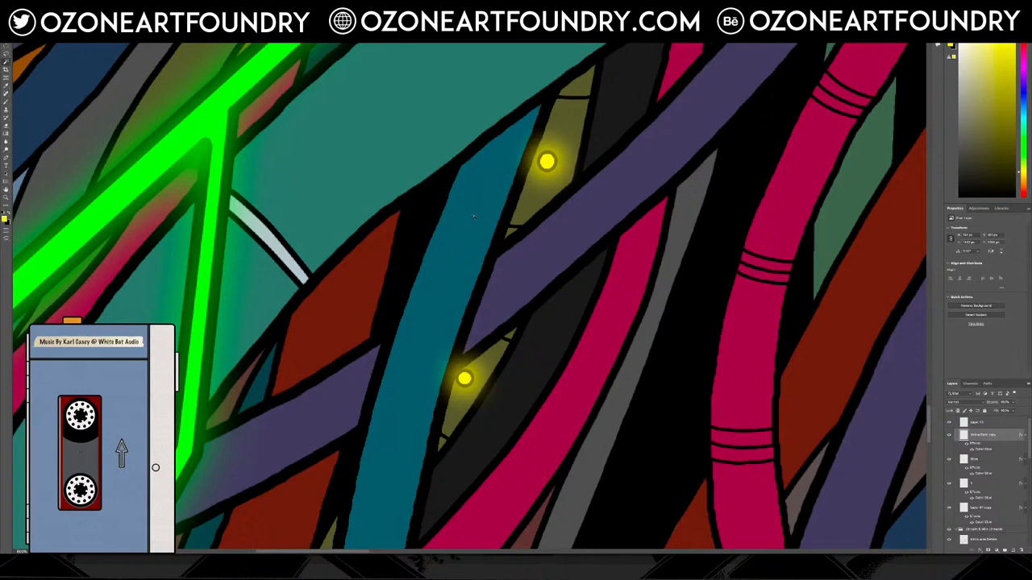
scroll(476, 222, "down", 20)
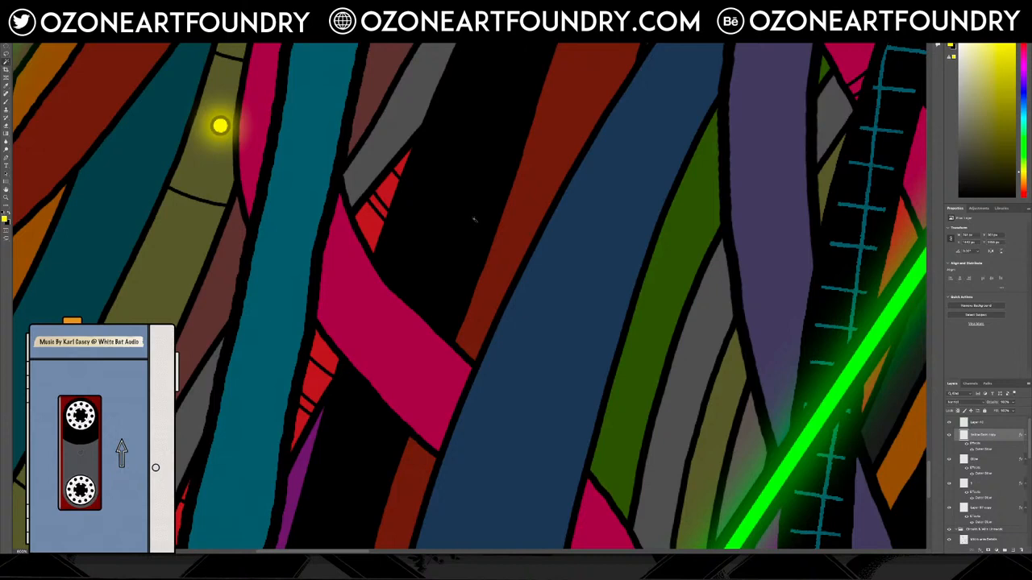
scroll(474, 219, "up", 3)
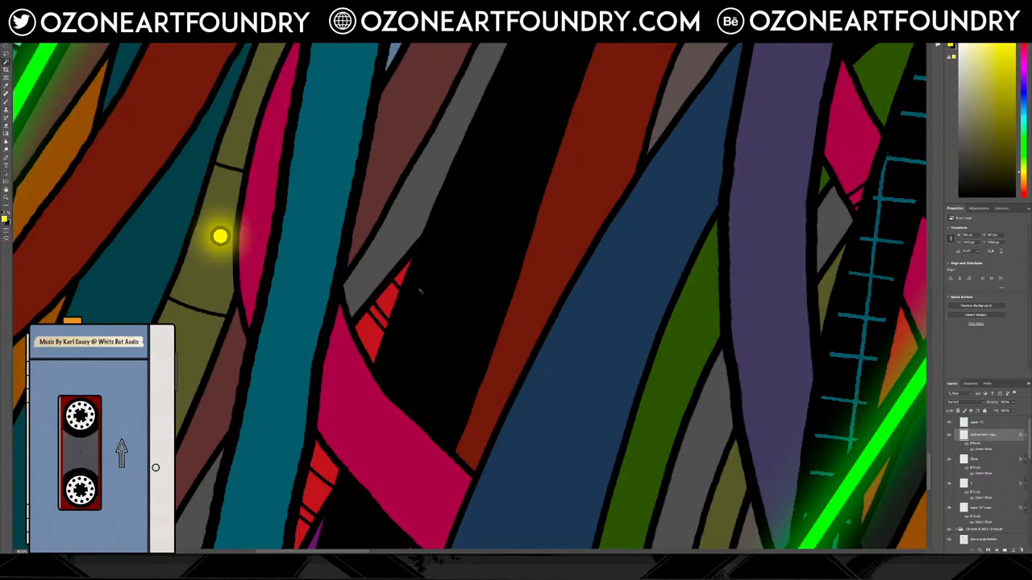
scroll(420, 292, "down", 5)
scroll(420, 296, "up", 20)
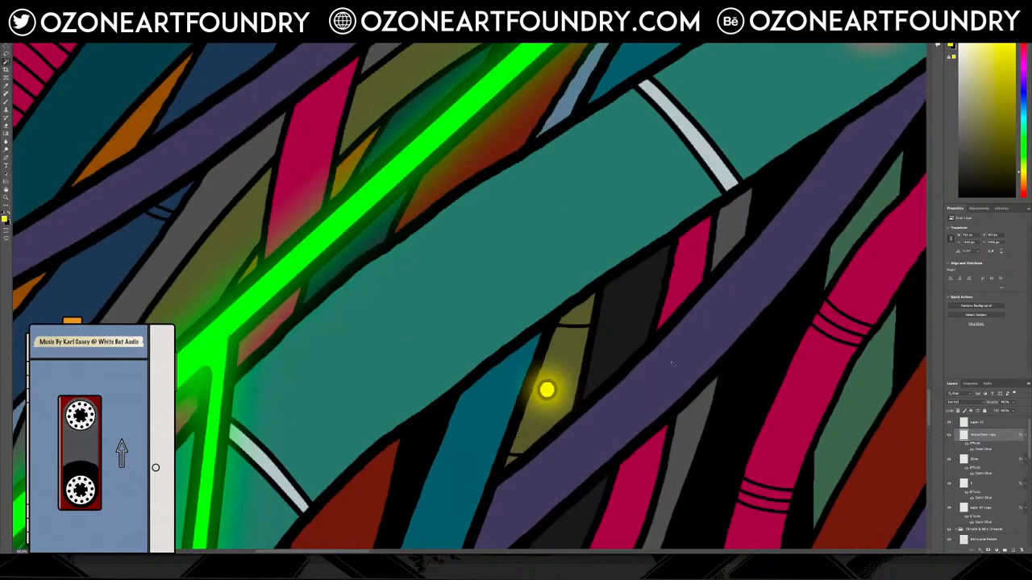
scroll(672, 362, "up", 8)
scroll(671, 364, "down", 9)
scroll(670, 364, "up", 6)
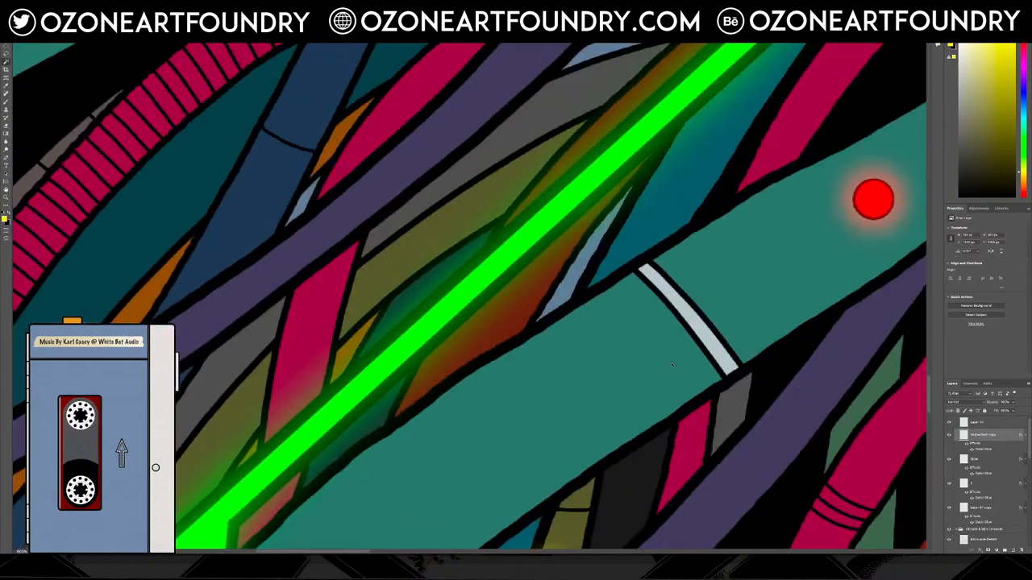
scroll(671, 364, "down", 8)
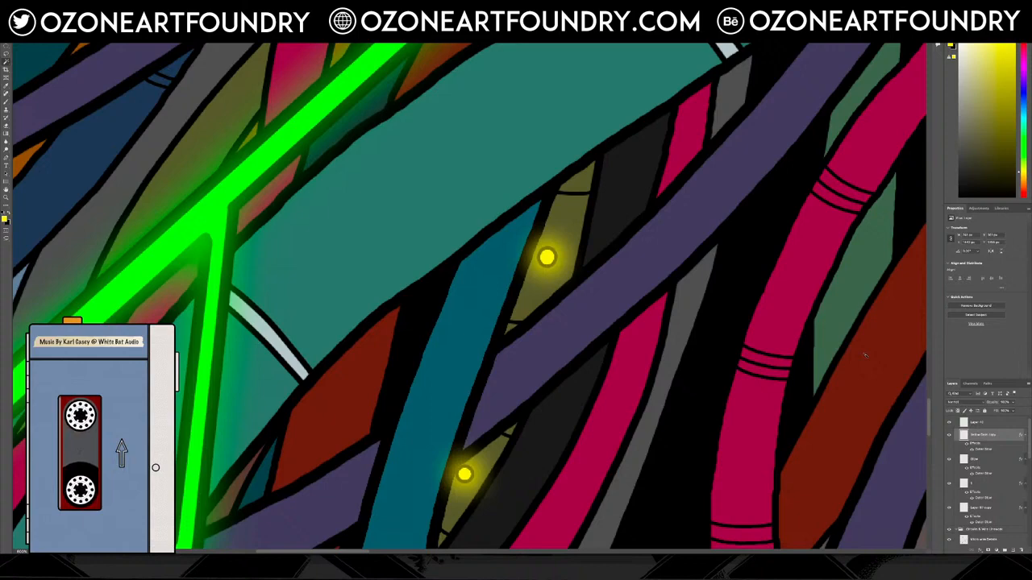
Reduce the outer glow size of the Yellow Dots copy slightly.
scroll(864, 354, "down", 6)
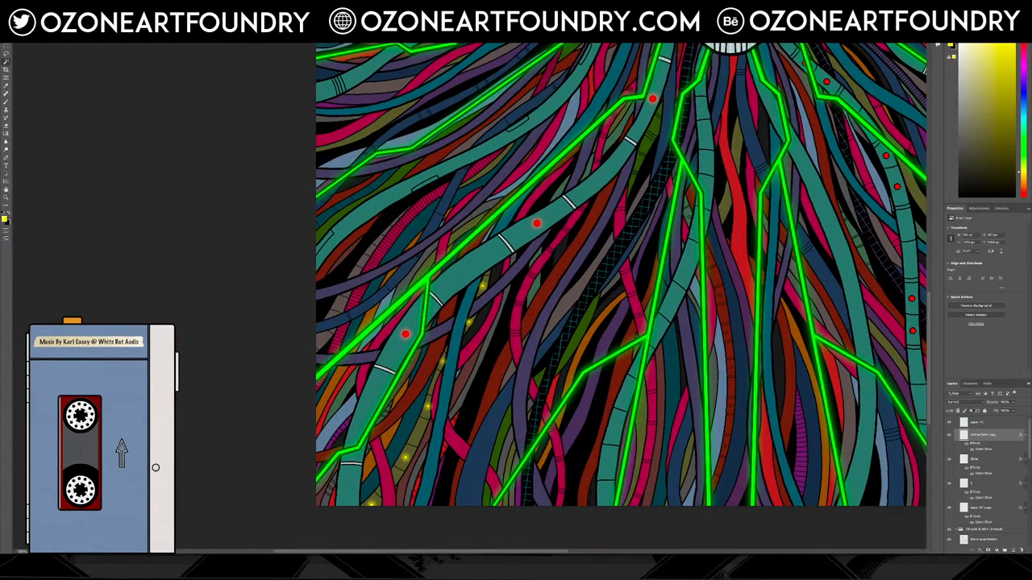
double_click(987, 450)
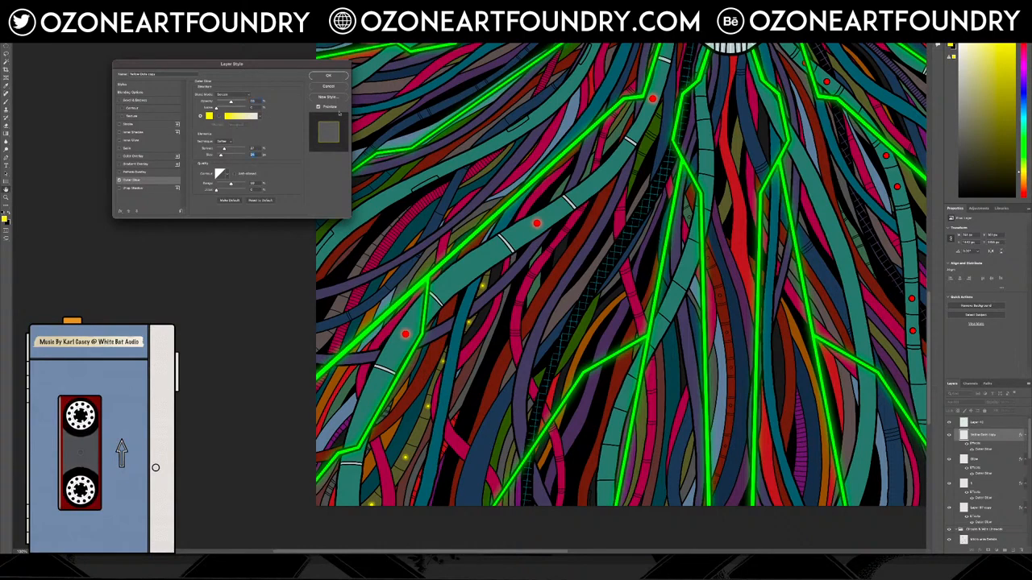
left_click(328, 76)
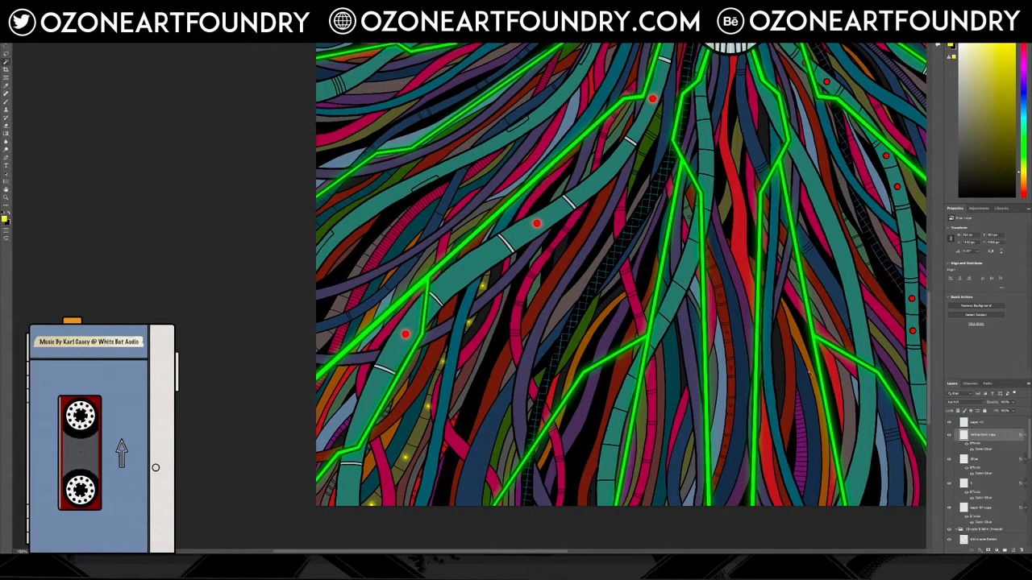
Identify the layer that holds the purple dots' glow by toggling its visibility.
scroll(803, 375, "up", 6)
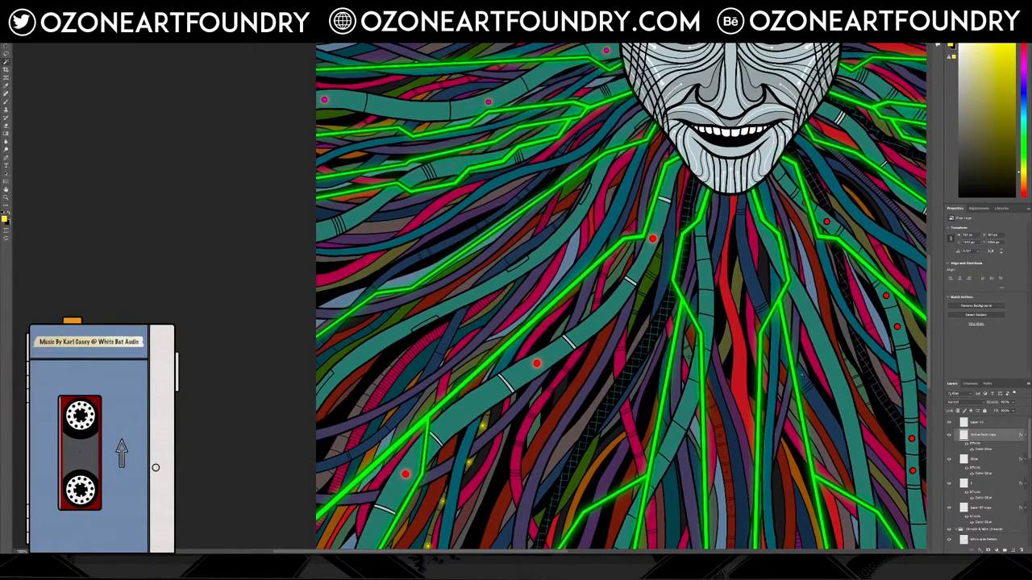
scroll(803, 375, "up", 2)
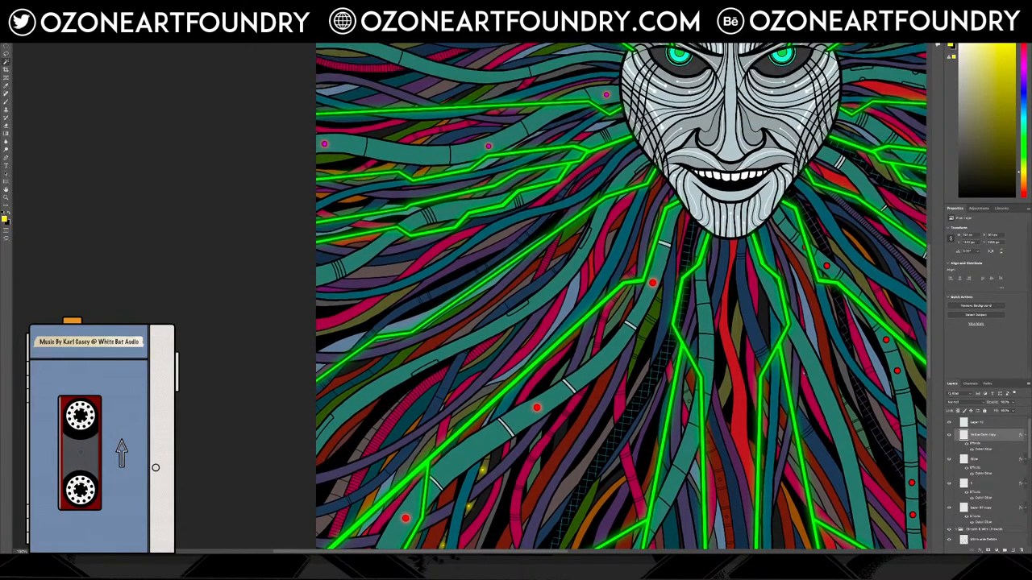
scroll(802, 375, "up", 8)
scroll(803, 375, "up", 1)
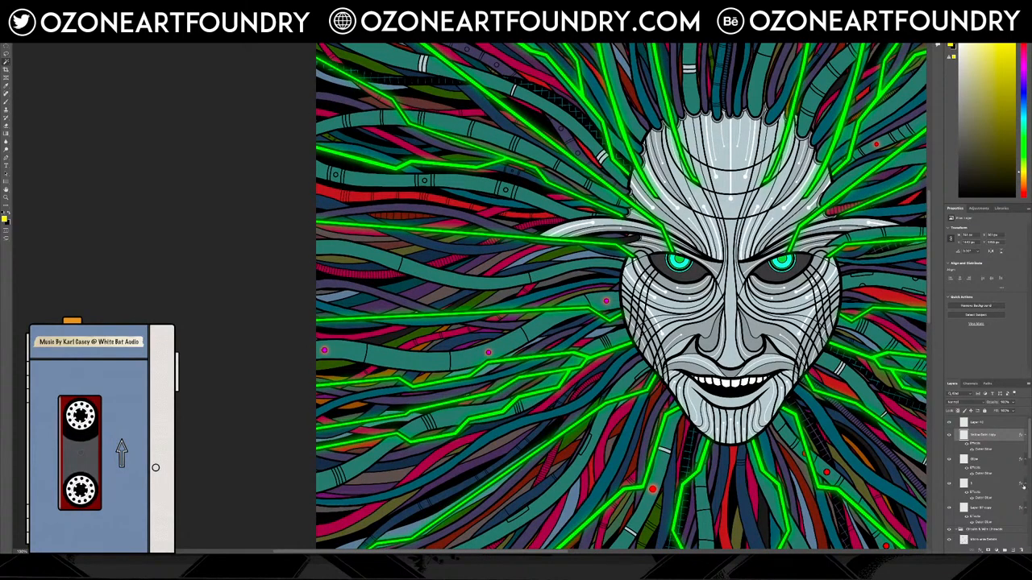
left_click(950, 461)
left_click(949, 461)
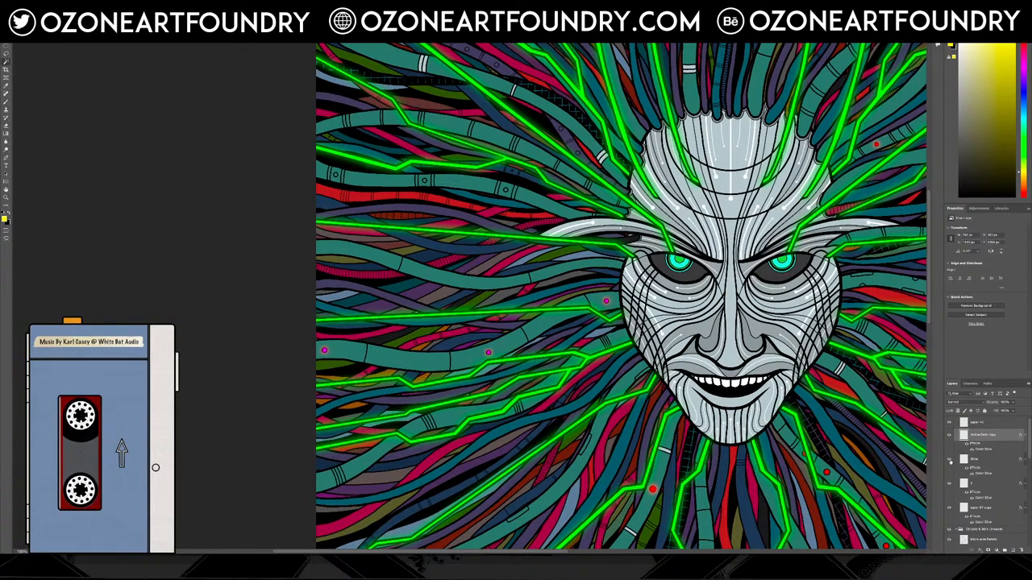
double_click(989, 474)
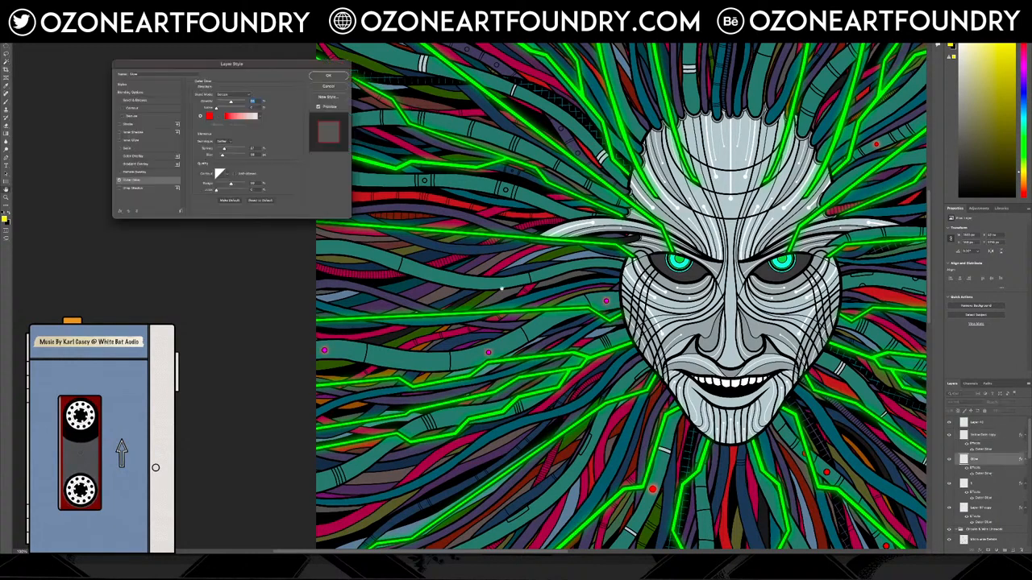
left_click(210, 116)
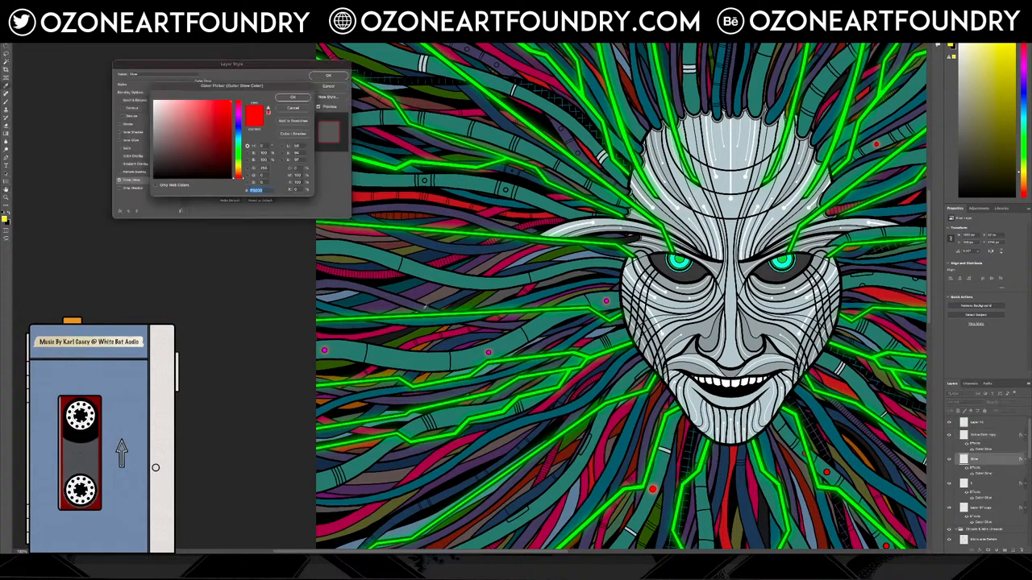
left_click(488, 353)
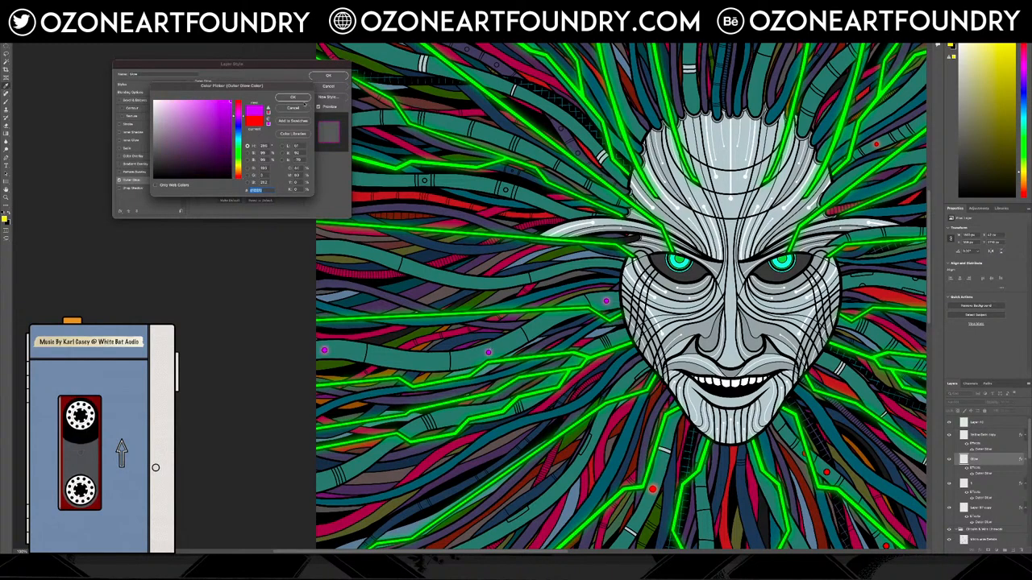
left_click(293, 97)
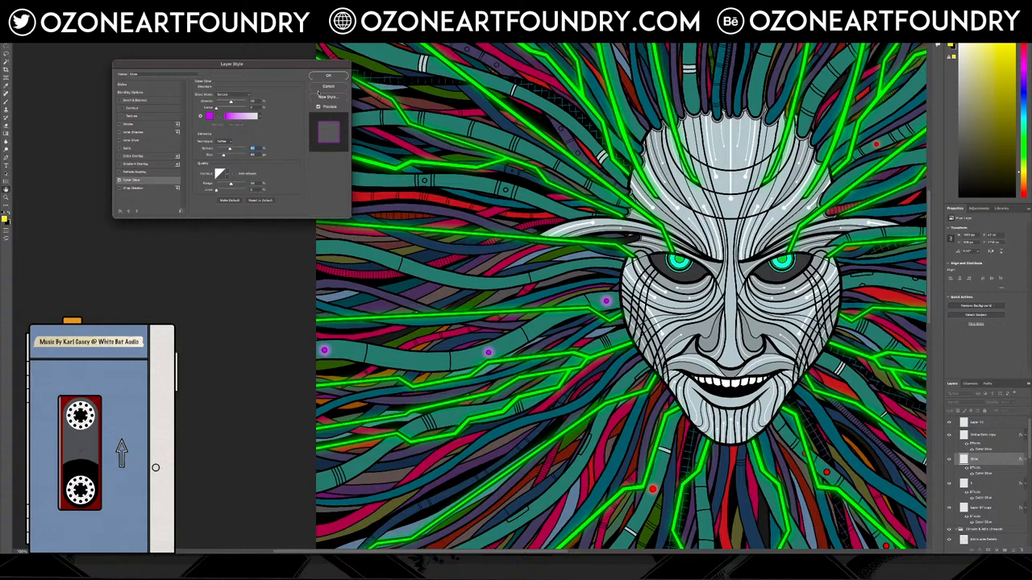
left_click(328, 86)
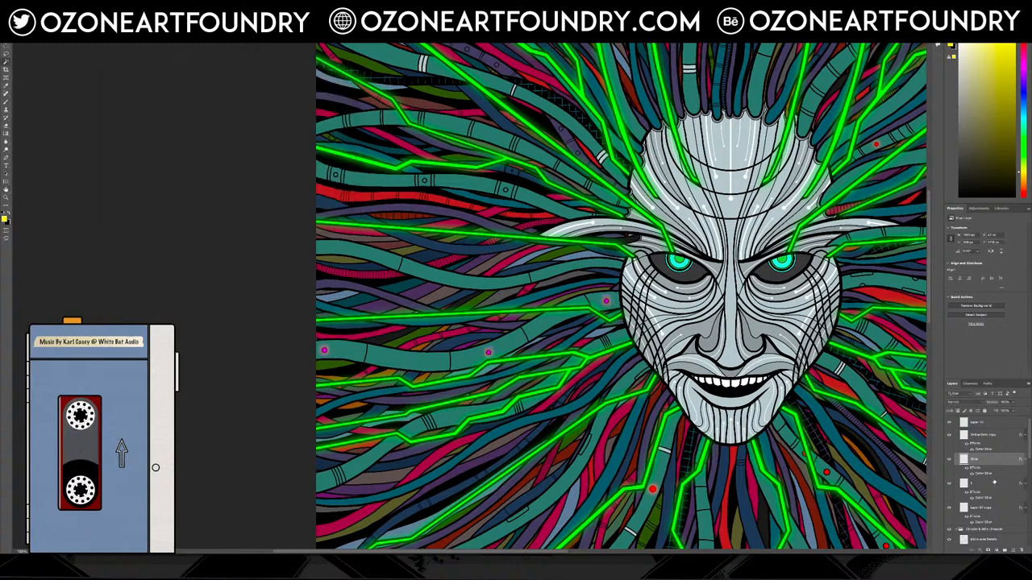
Set the purple dots' outer glow color to the purple sampled from one of the dots, and increase the glow size slightly.
double_click(990, 475)
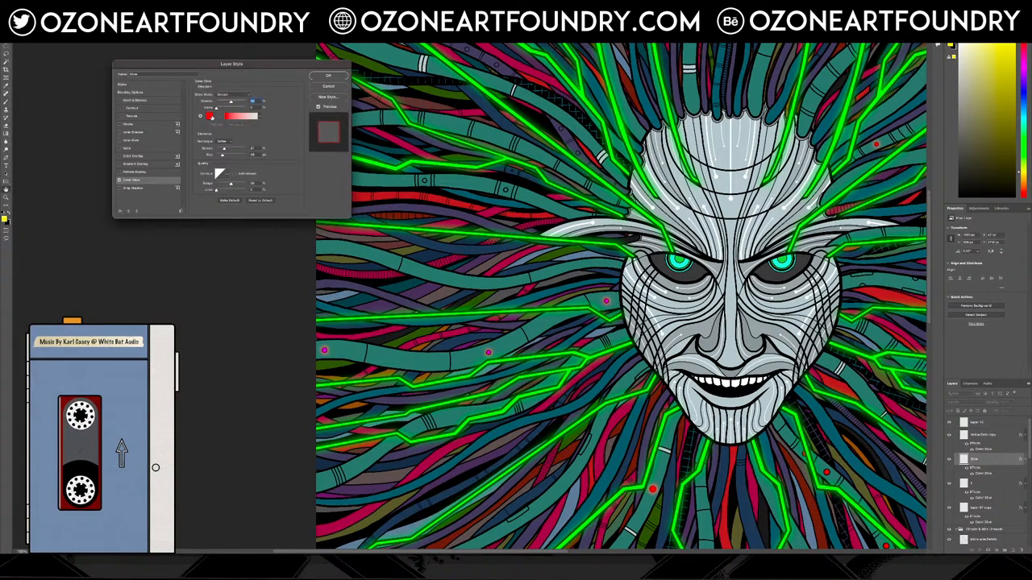
left_click(211, 116)
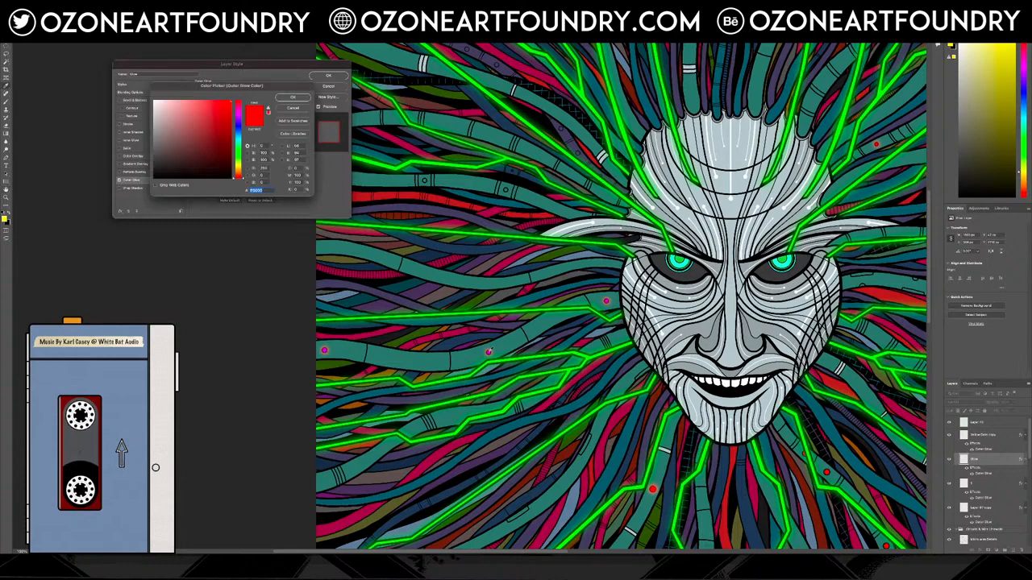
left_click(488, 352)
left_click(297, 98)
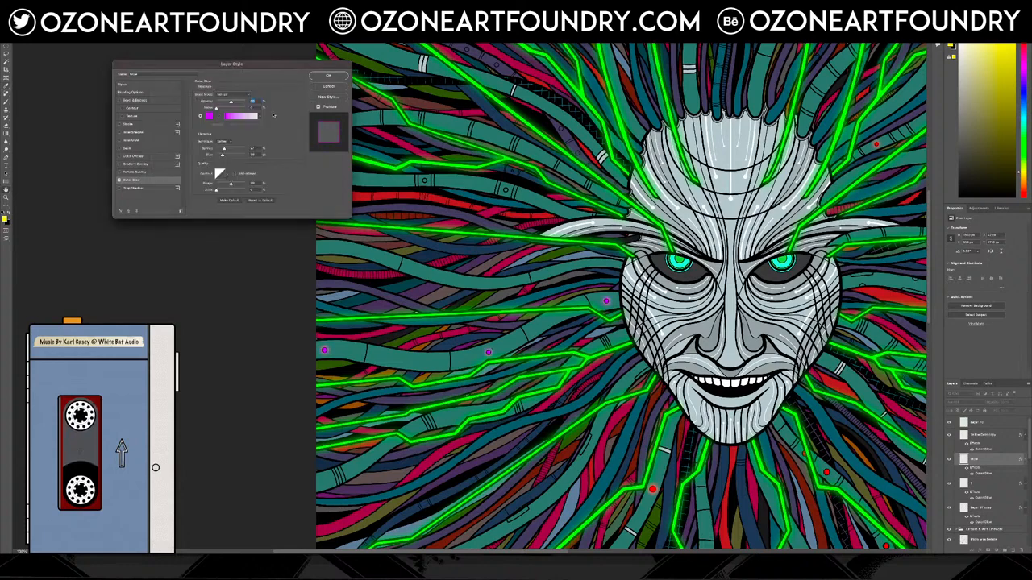
double_click(258, 154)
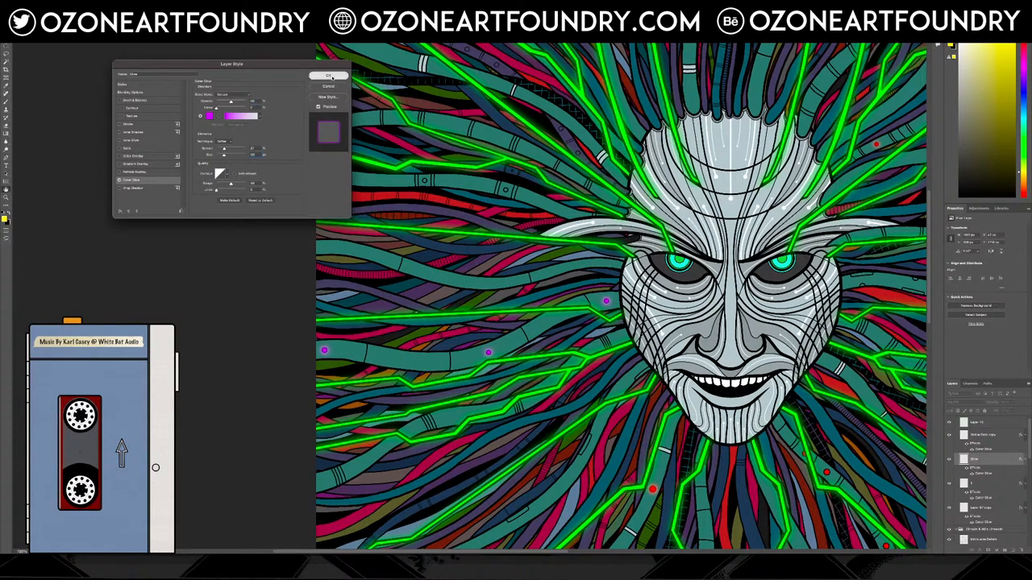
left_click(331, 78)
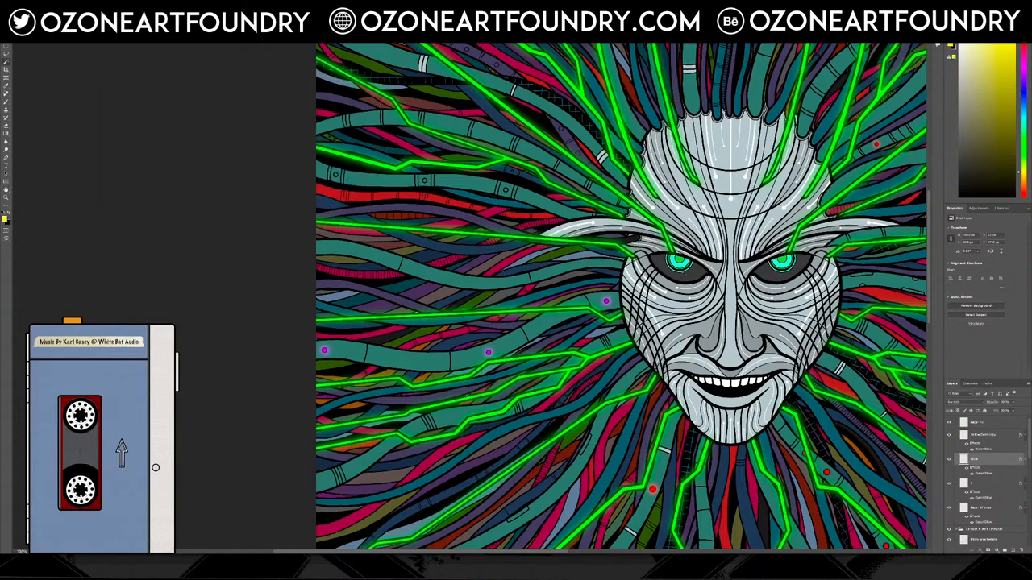
Examine the glowing dots across the lower and upper wires, then inspect the purple dot near the artwork's left edge up close.
scroll(685, 280, "up", 1)
scroll(685, 279, "down", 10)
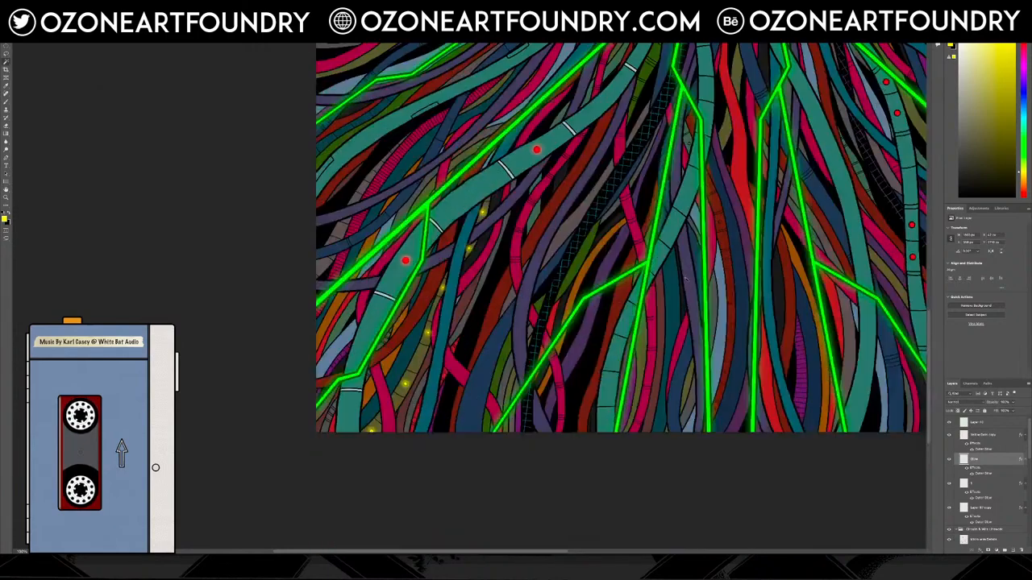
scroll(685, 279, "up", 1)
scroll(621, 297, "up", 5)
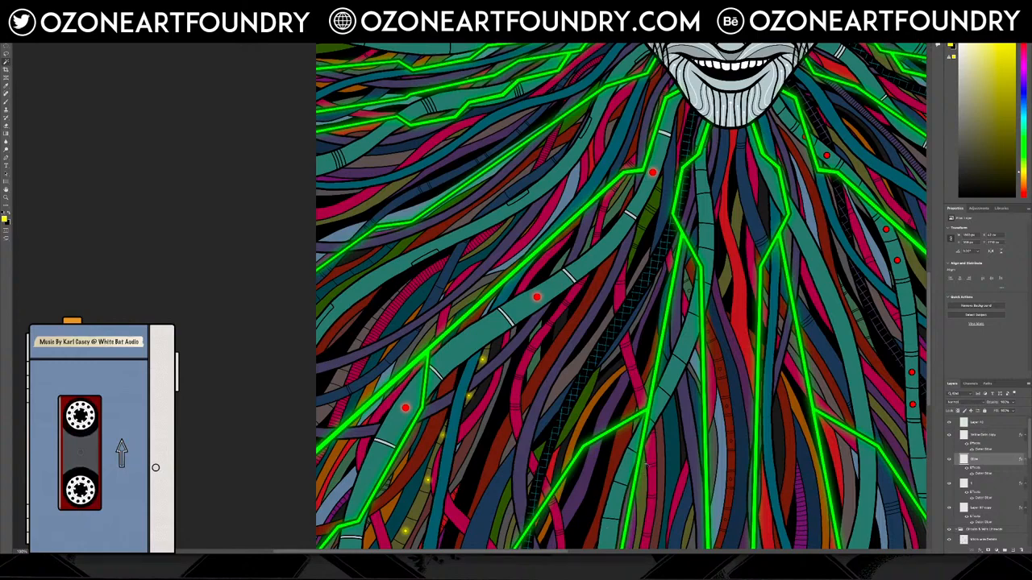
scroll(579, 433, "up", 10)
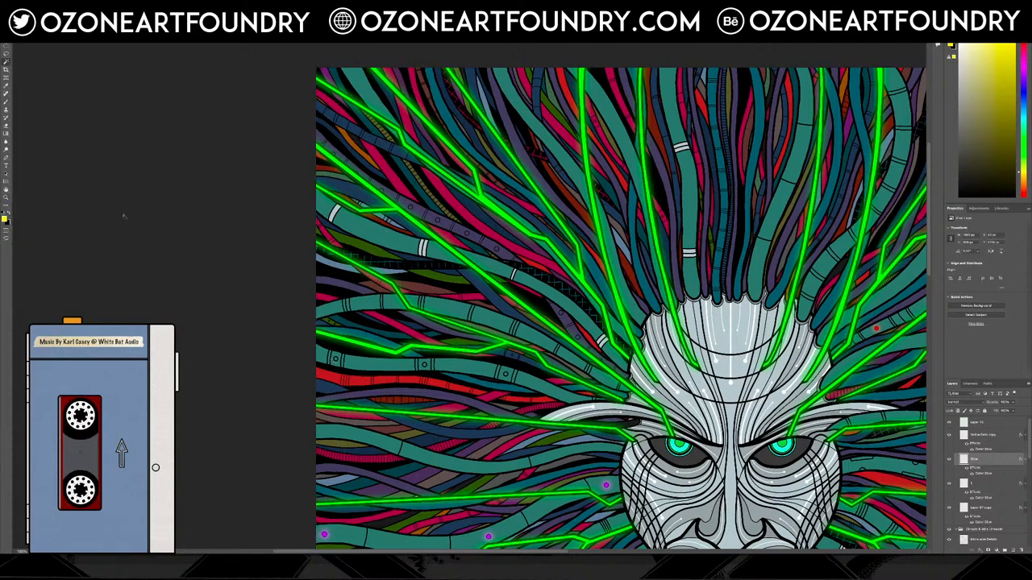
key("z")
left_click(341, 365)
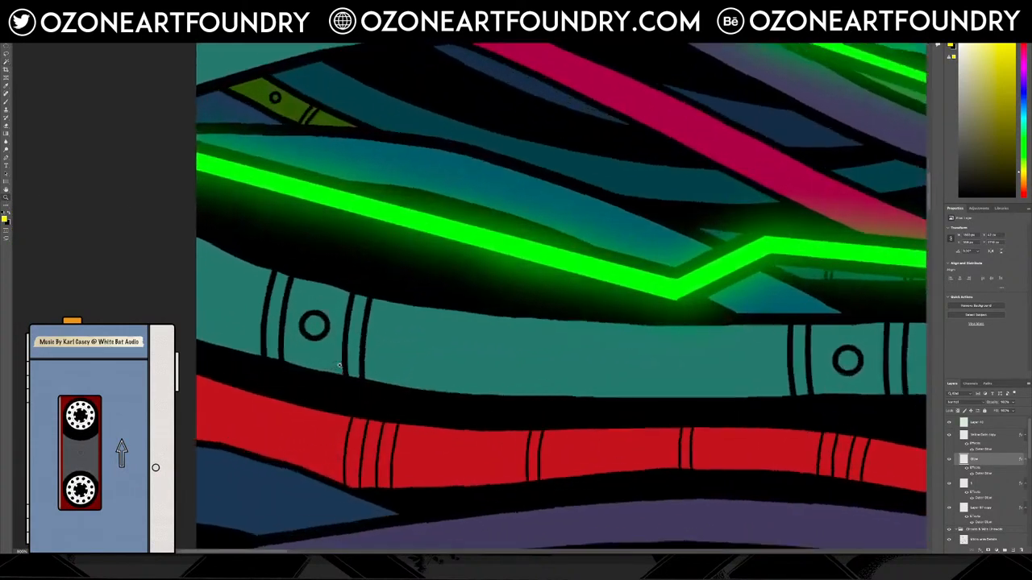
left_click_drag(338, 366, 364, 369)
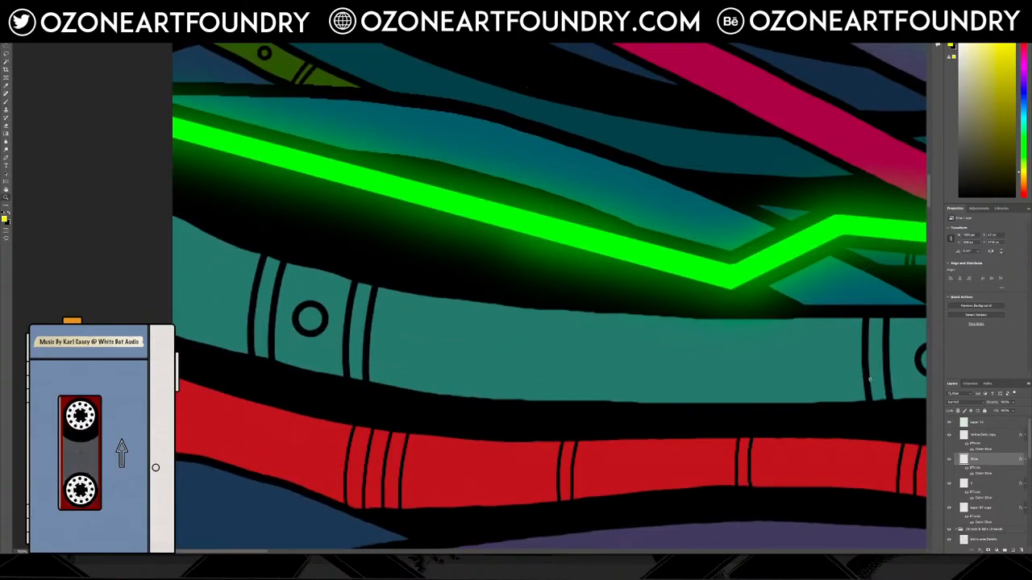
scroll(866, 379, "down", 15)
scroll(866, 383, "down", 5)
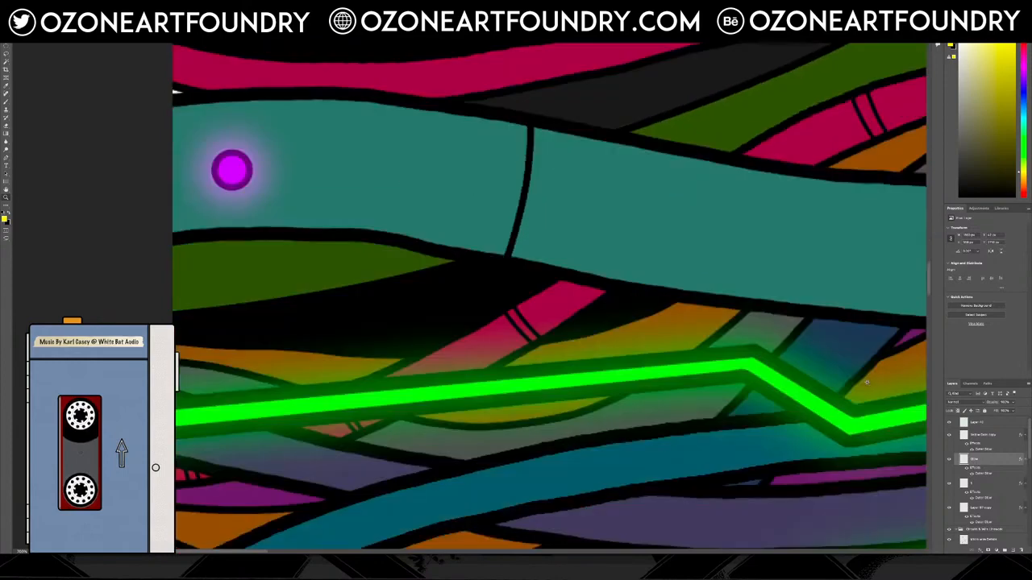
scroll(866, 383, "up", 1)
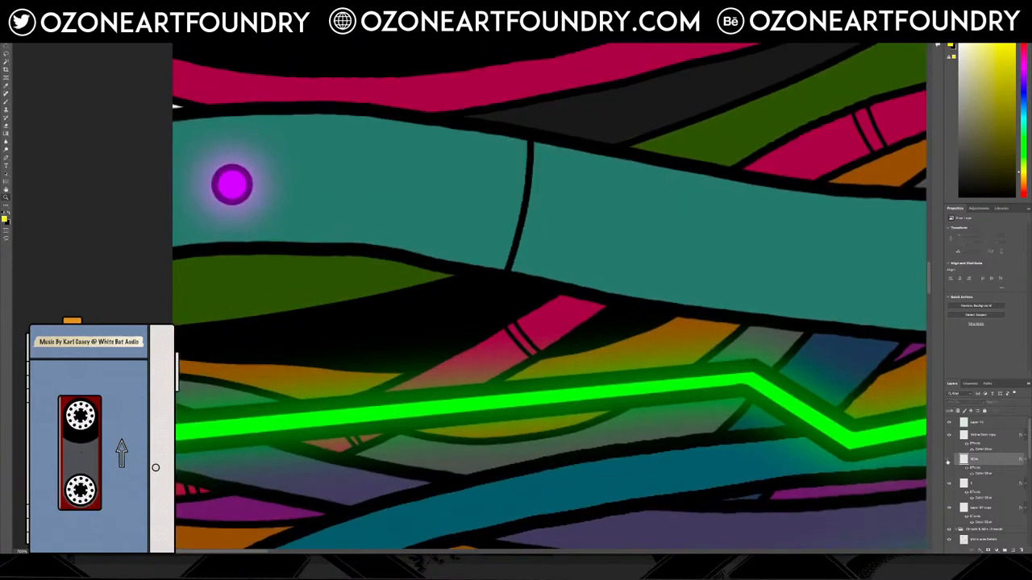
Try to rasterize the purple glow layer's style and to convert the layer to a smart object.
right_click(988, 461)
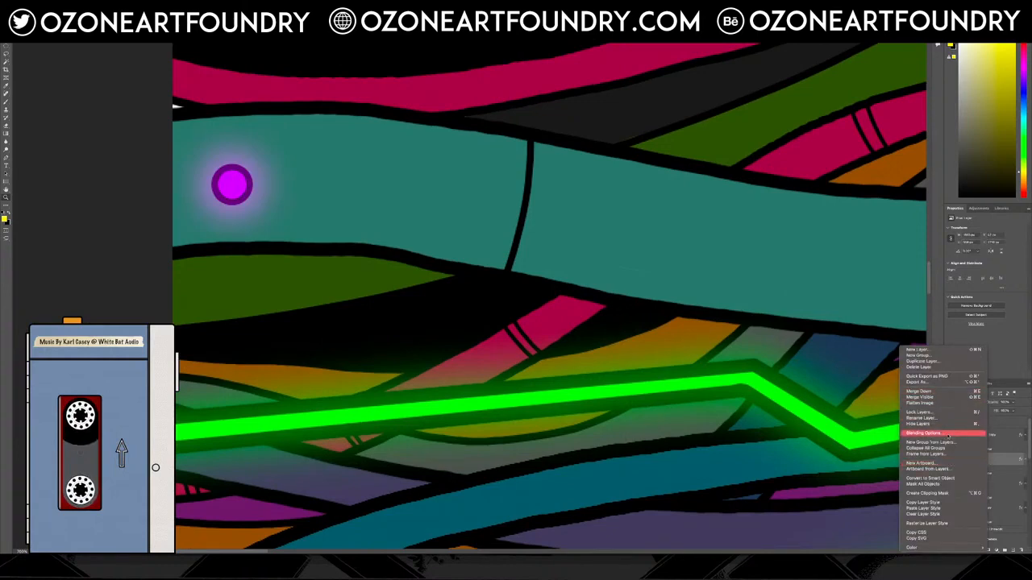
left_click(938, 523)
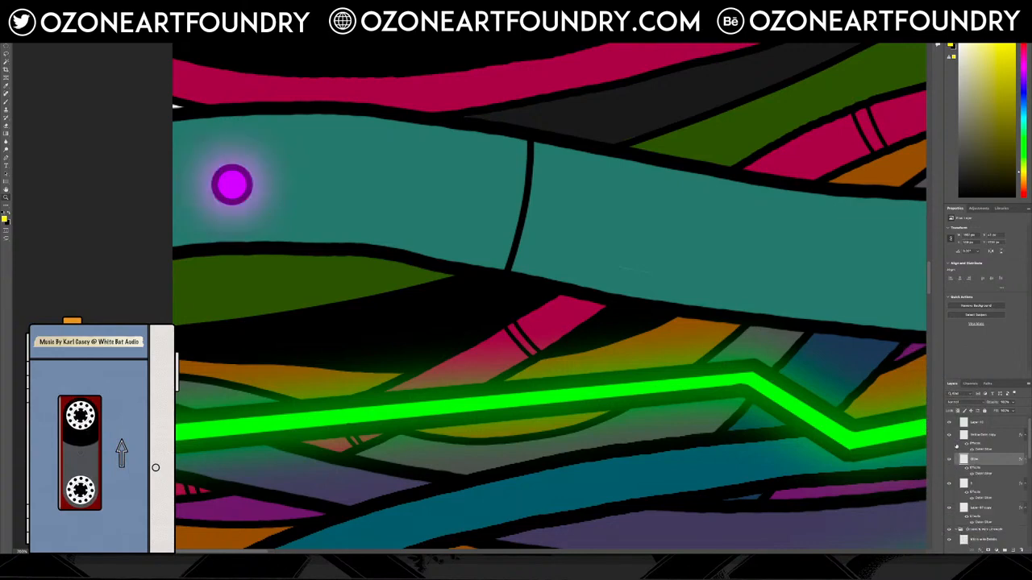
right_click(945, 457)
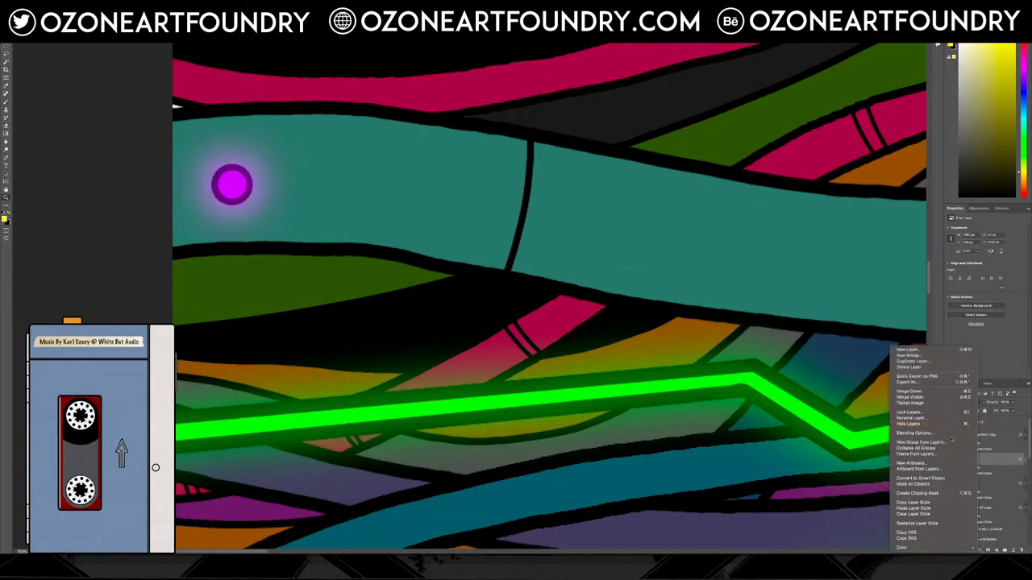
left_click(953, 478)
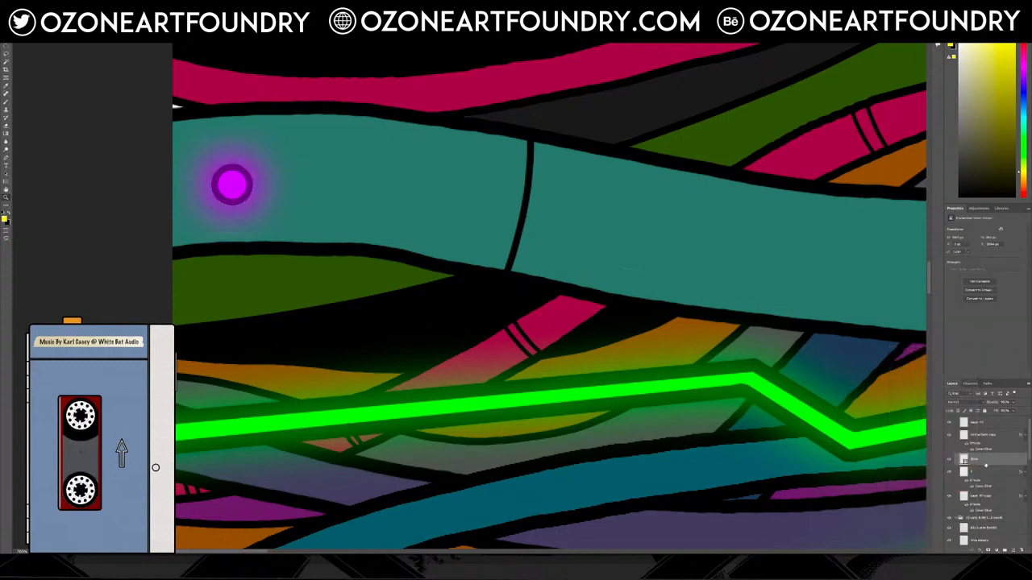
key("ctrl+z")
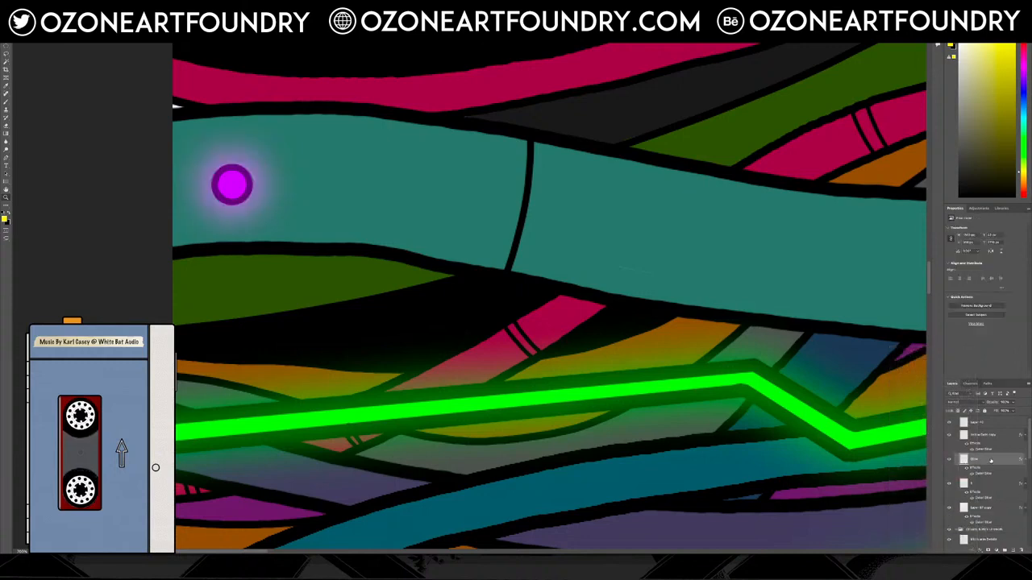
right_click(980, 464)
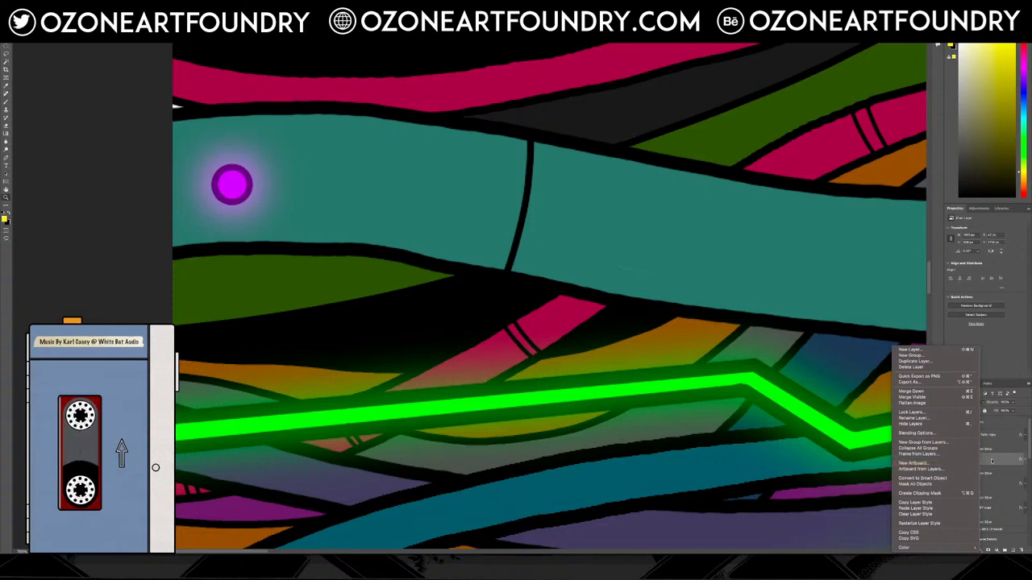
left_click(991, 462)
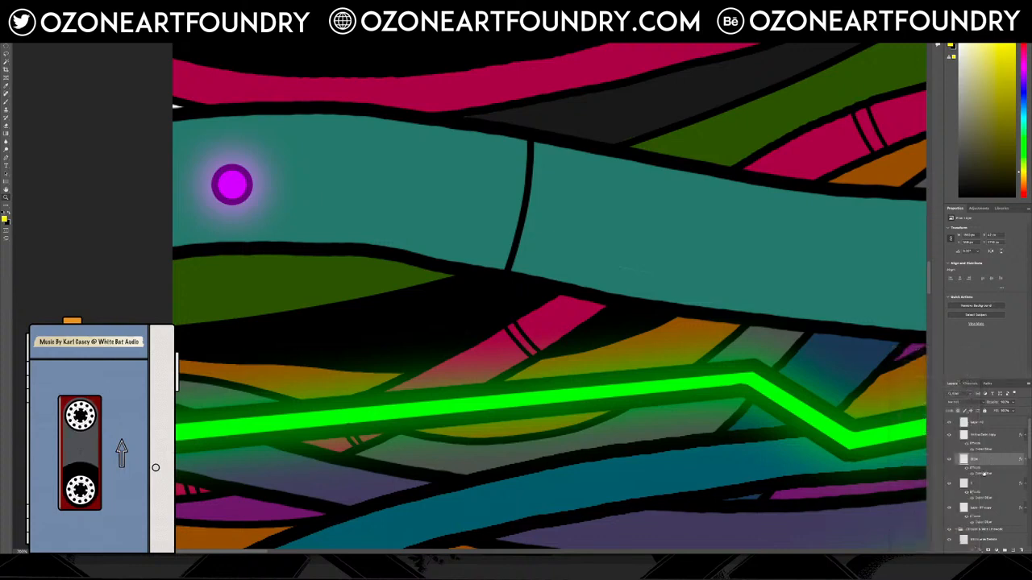
Raise the outer glow opacity of the purple dots' glow layer to its maximum.
double_click(983, 473)
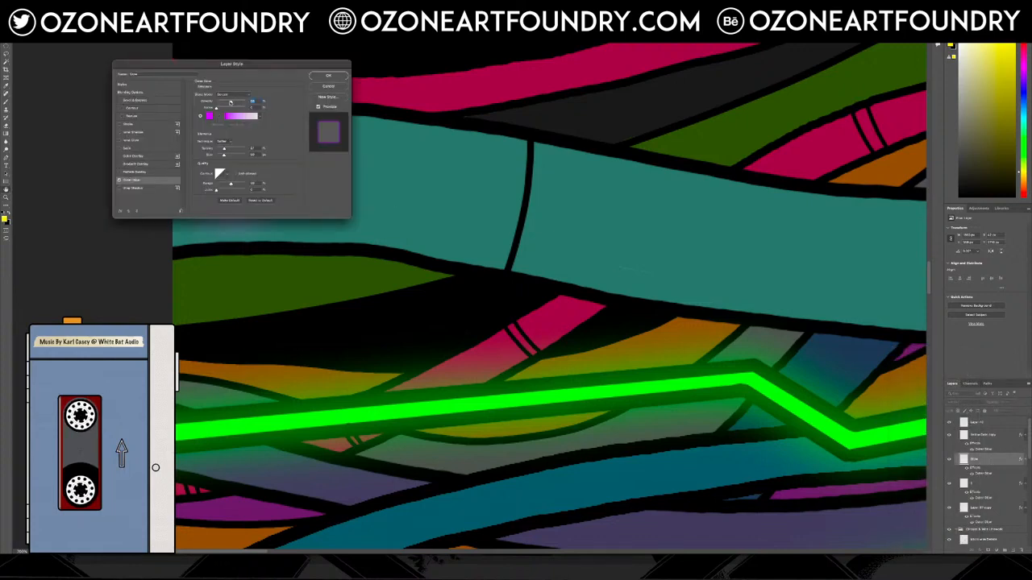
left_click_drag(232, 102, 249, 102)
left_click(332, 76)
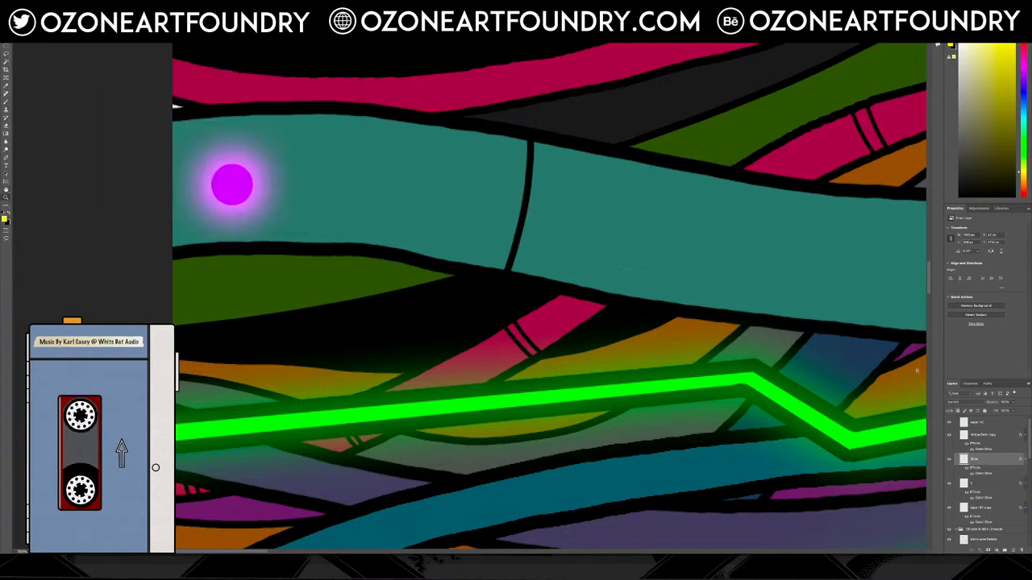
Try the purple glow layer at 50% layer opacity with its layer style rasterized.
left_click(1008, 402)
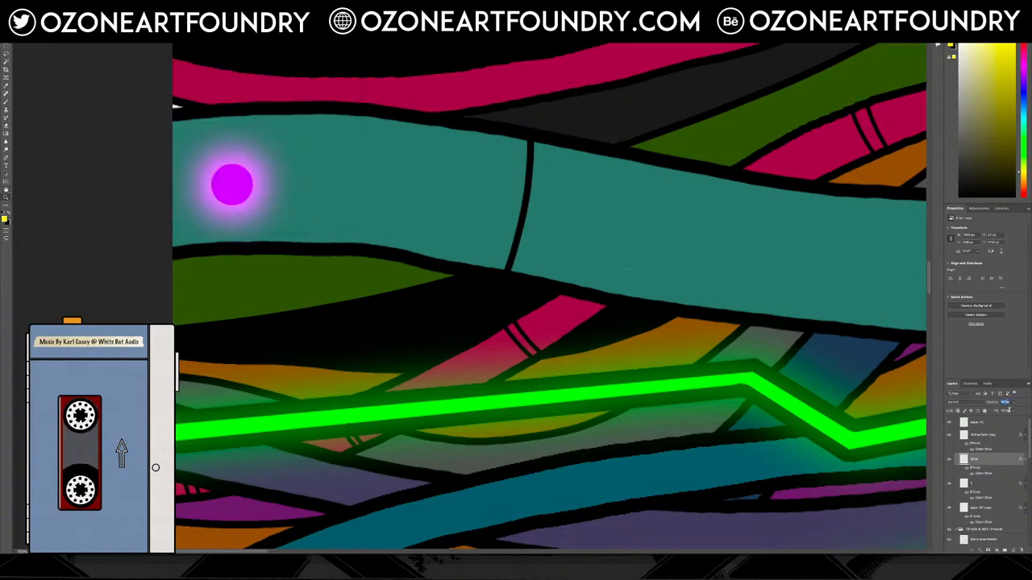
type("50")
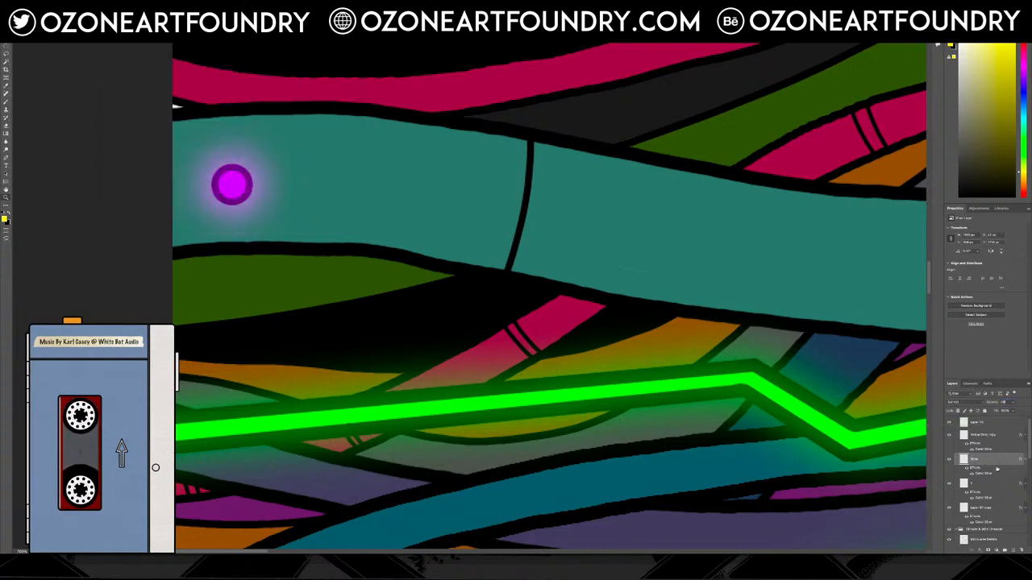
right_click(997, 469)
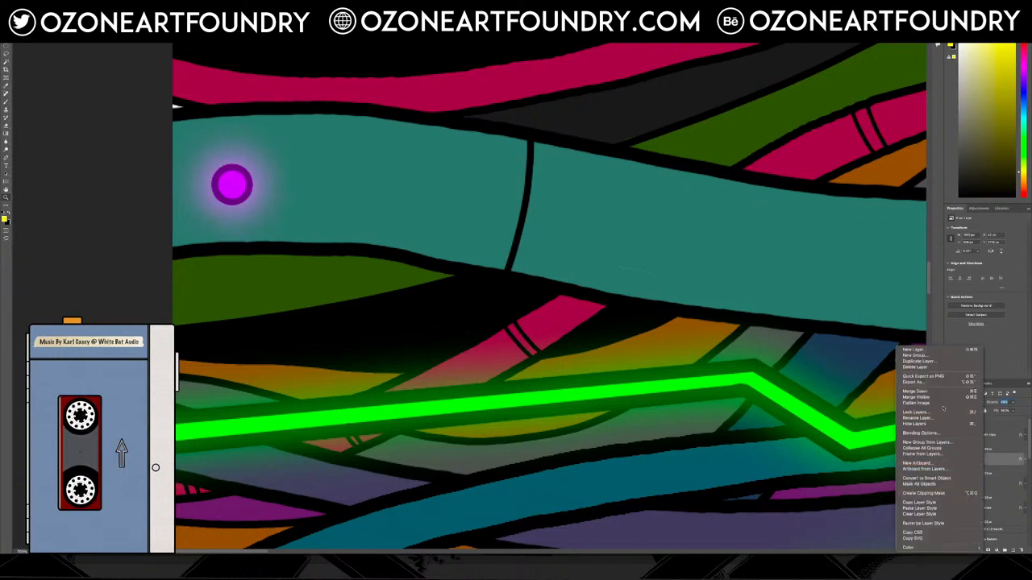
left_click(941, 524)
key("ctrl+z")
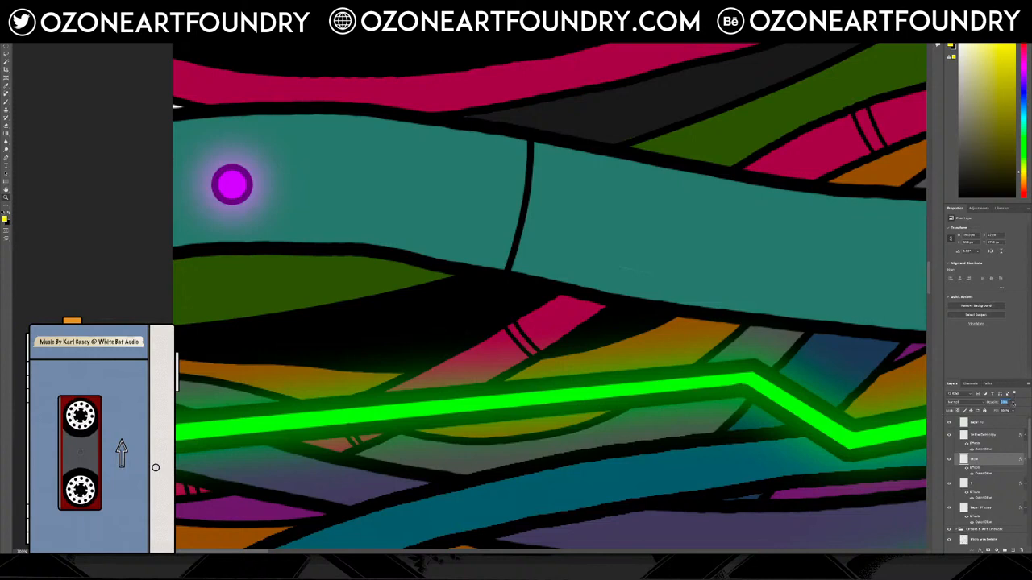
Try rasterizing the purple glow layer's style and lowering its layer opacity to 25%, then 50%.
left_click(994, 436)
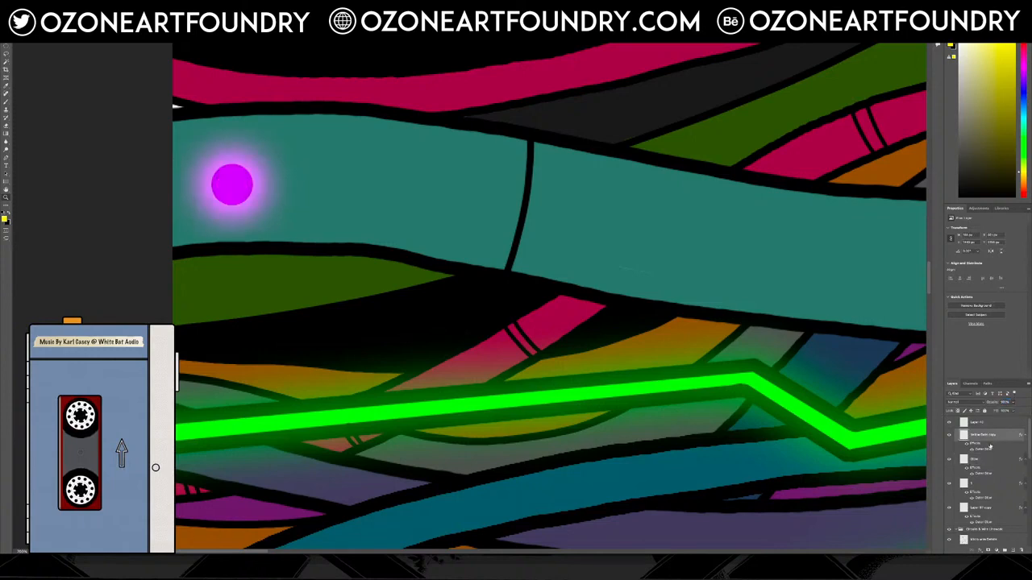
left_click(984, 461)
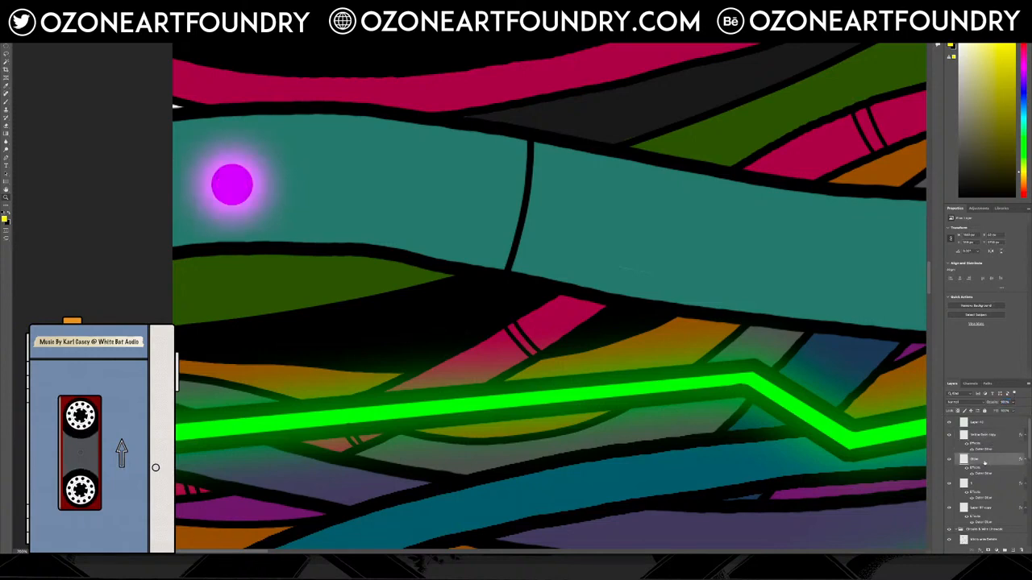
right_click(984, 464)
left_click(948, 525)
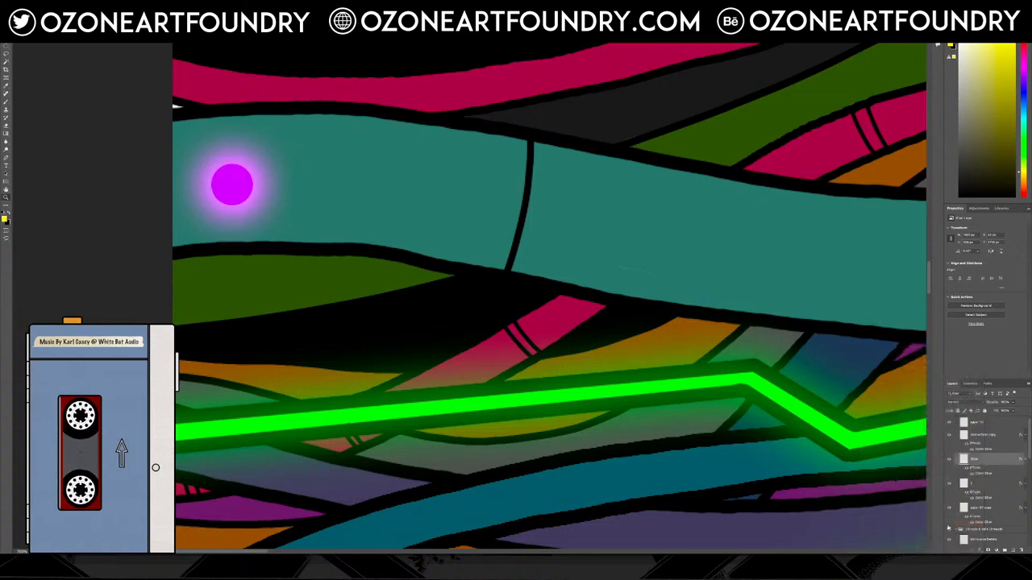
left_click(1004, 402)
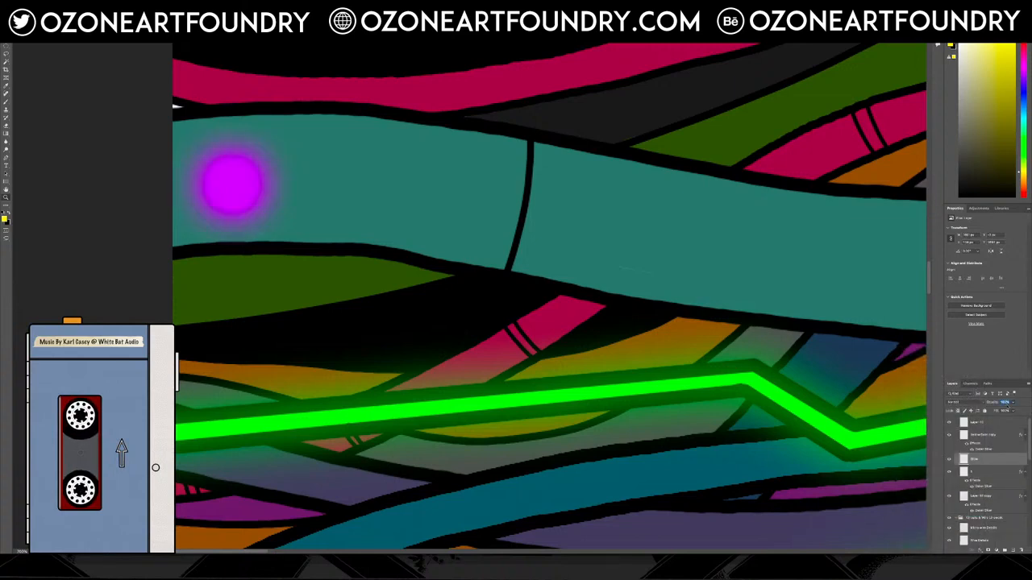
type("25")
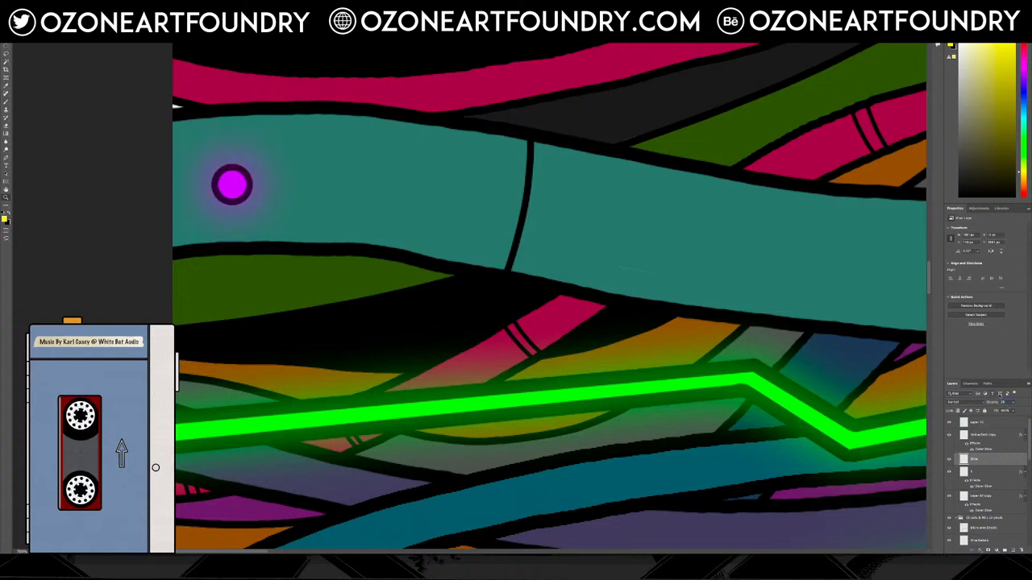
left_click(1004, 401)
type("50")
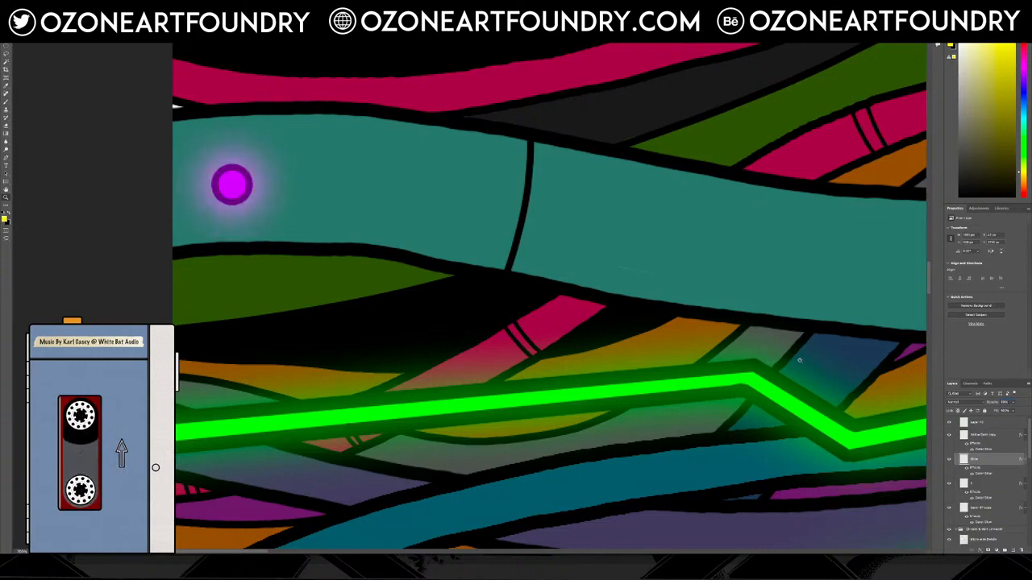
Rasterize the half-transparent purple glow layer's style, try it at 50% layer opacity, and undo these changes.
right_click(977, 462)
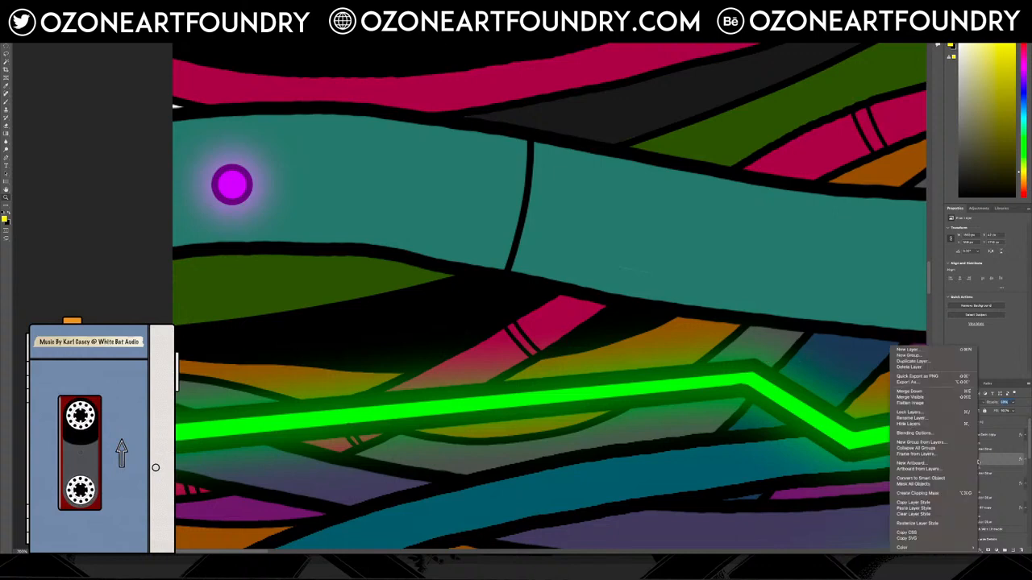
left_click(939, 520)
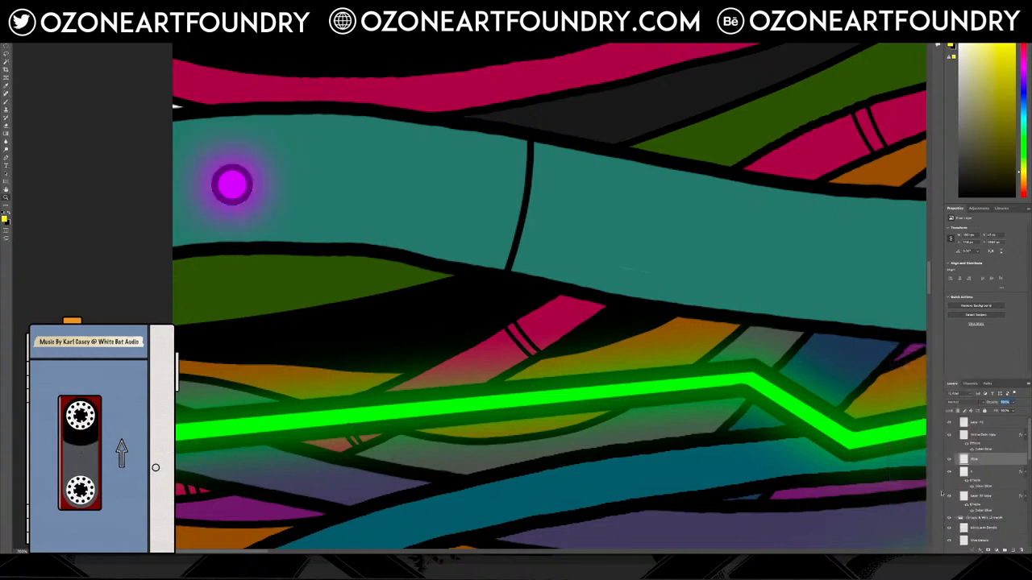
type("50")
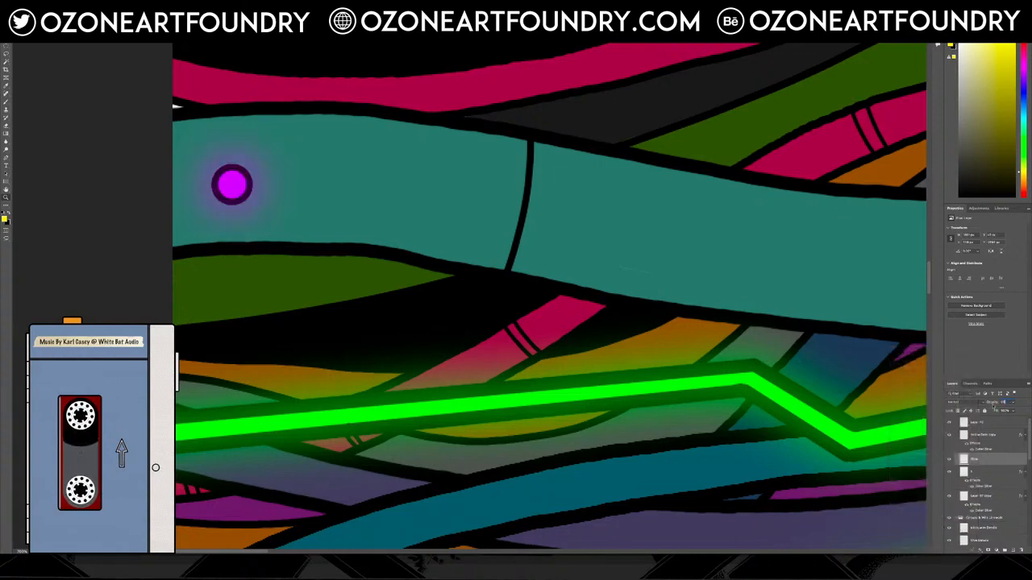
key("ctrl+z")
key("ctrl+z")
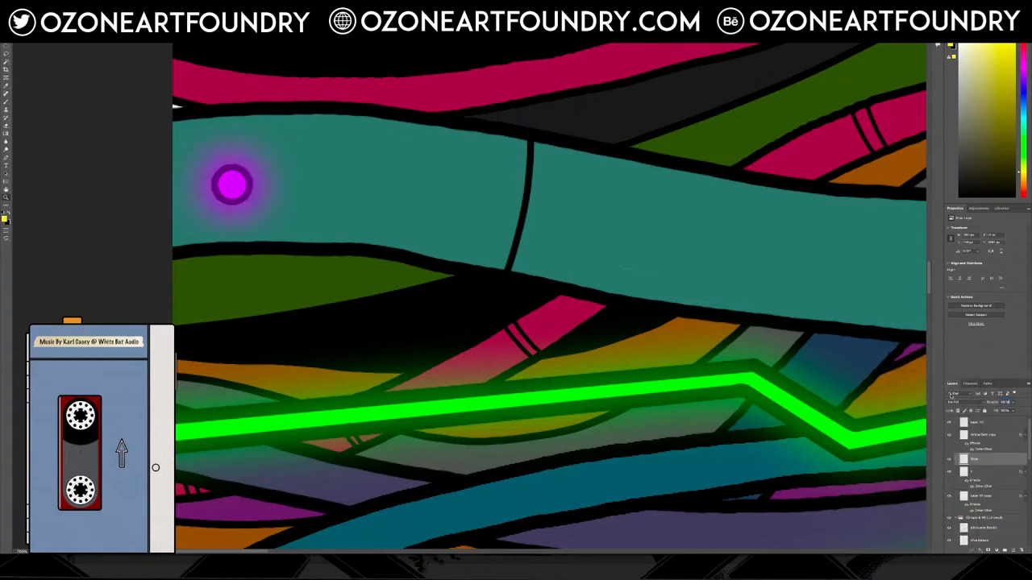
key("ctrl+z")
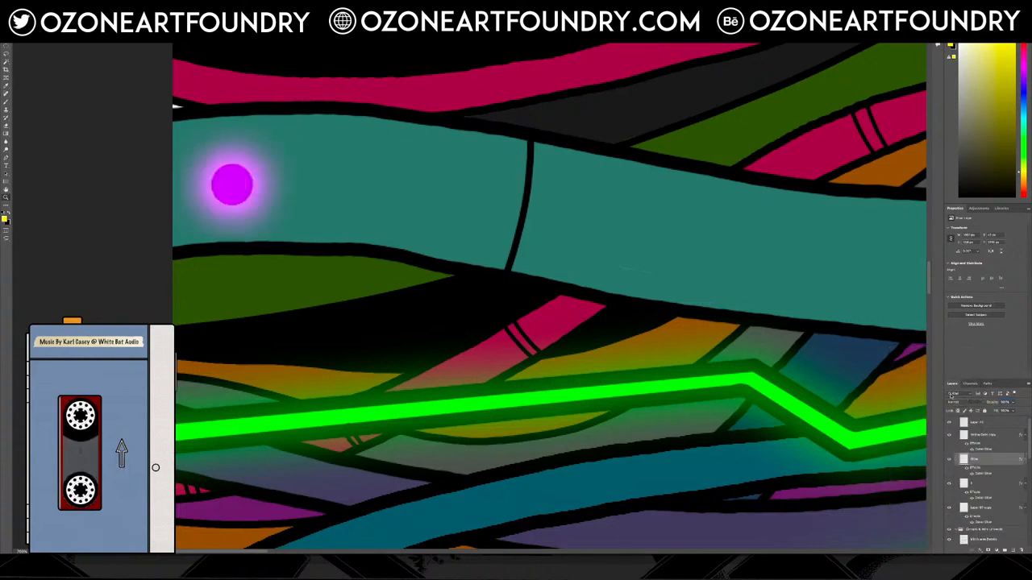
Set the purple glow layer's opacity to 60% and try merging it down into the layer below.
type("60")
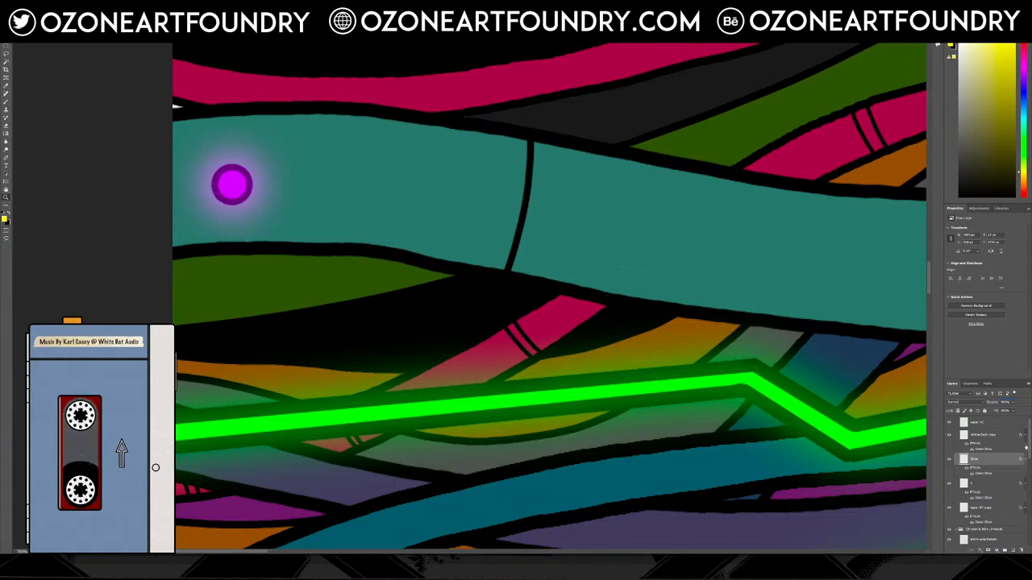
right_click(994, 462)
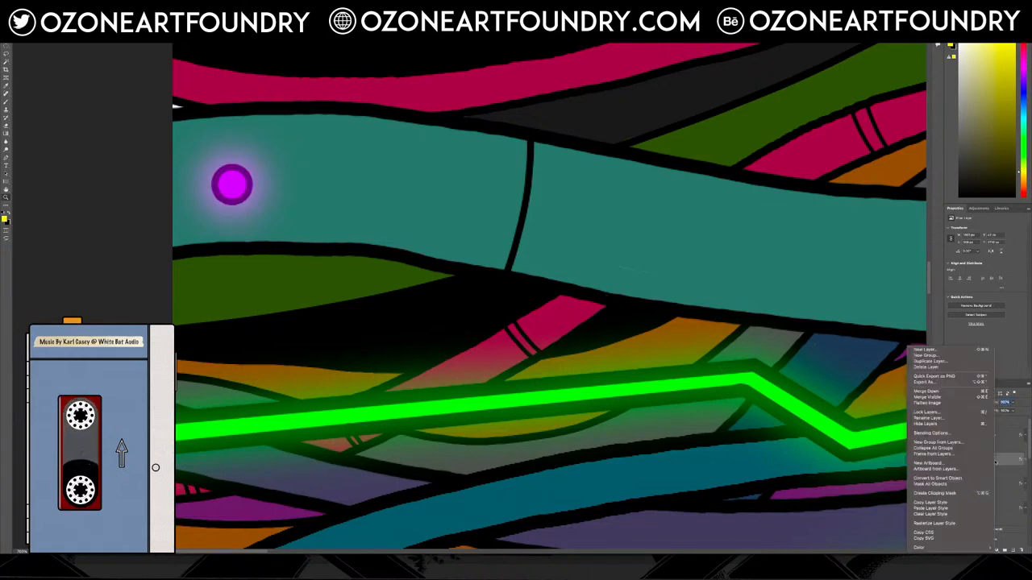
left_click(972, 392)
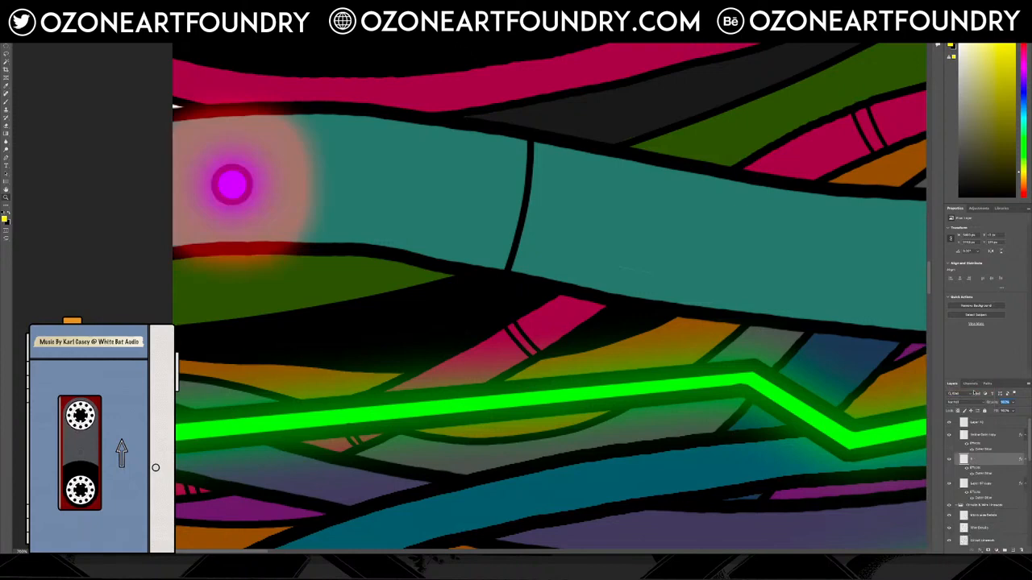
key("ctrl+z")
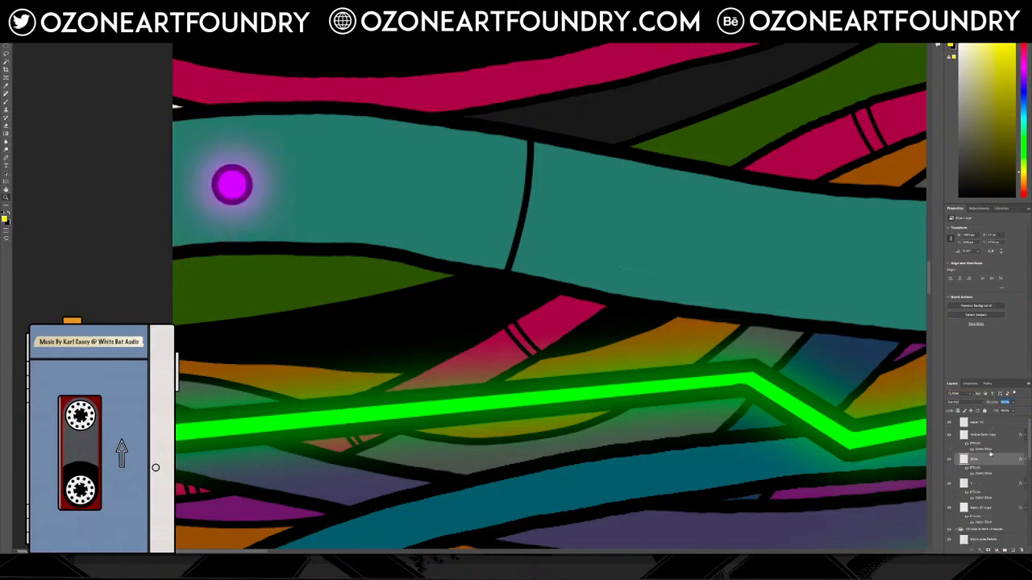
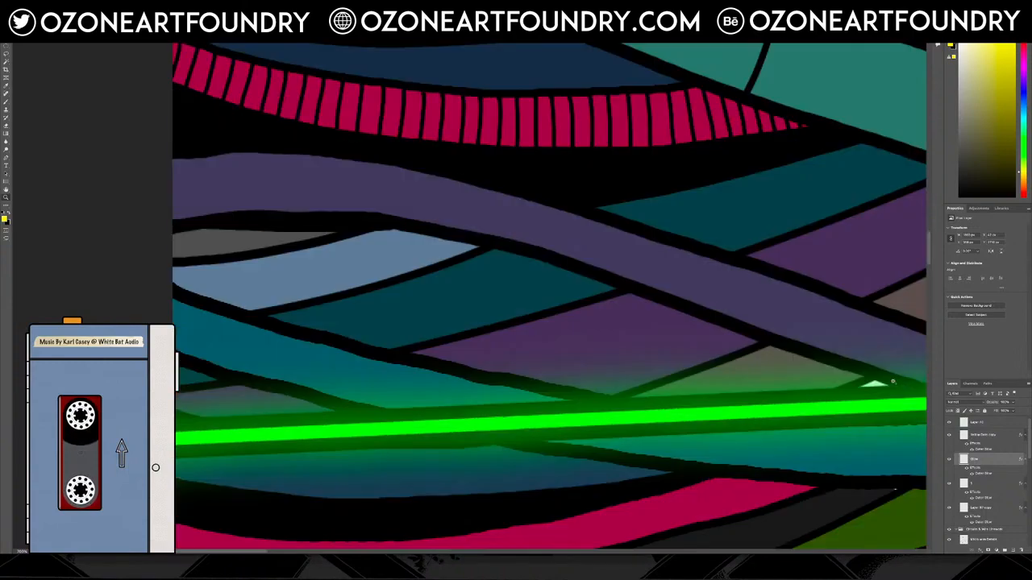
Add a new empty layer directly above the yellow dots layer in the wire colors group.
scroll(890, 383, "up", 3)
scroll(890, 383, "up", 3)
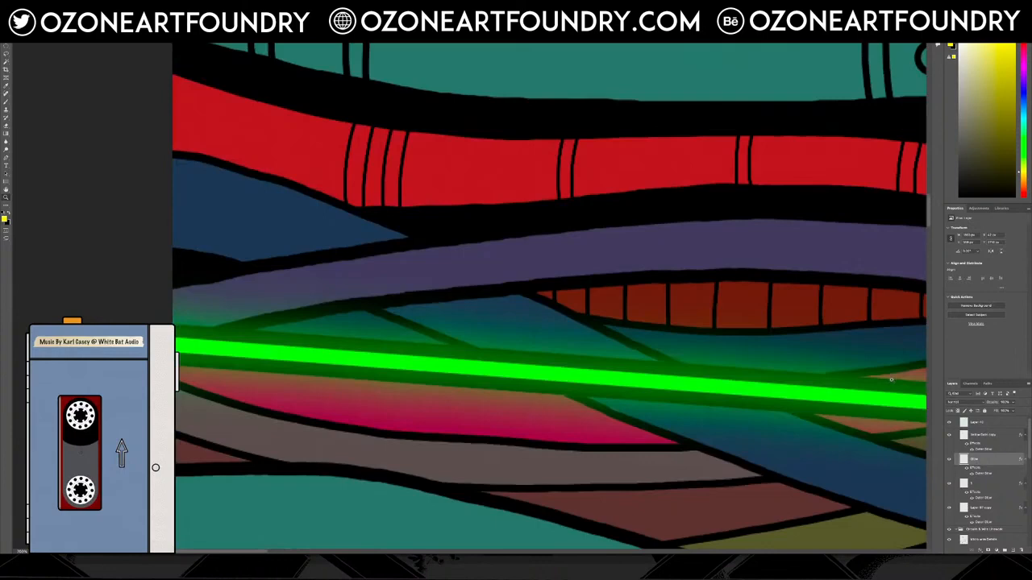
scroll(887, 380, "up", 5)
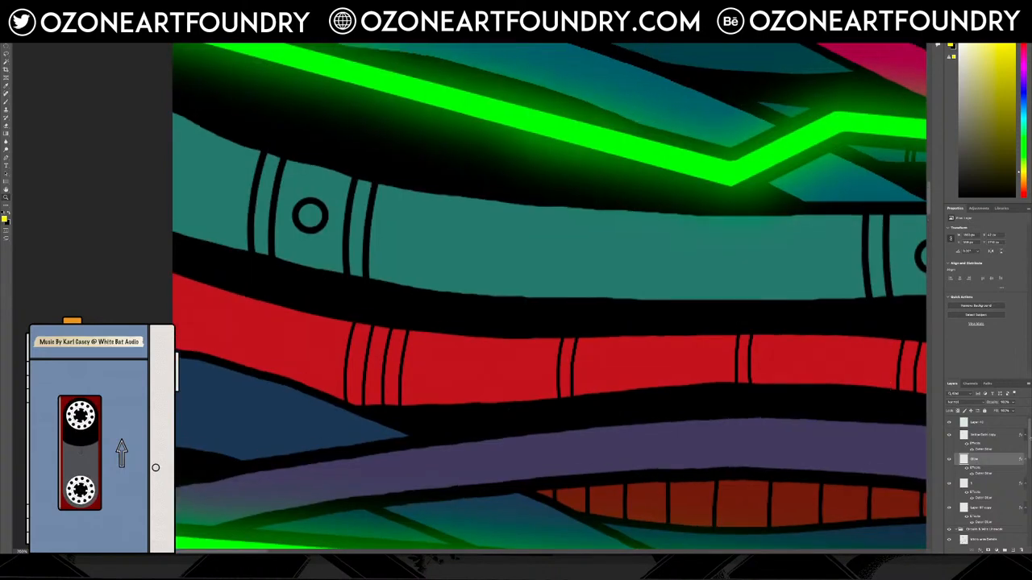
scroll(1003, 465, "down", 15)
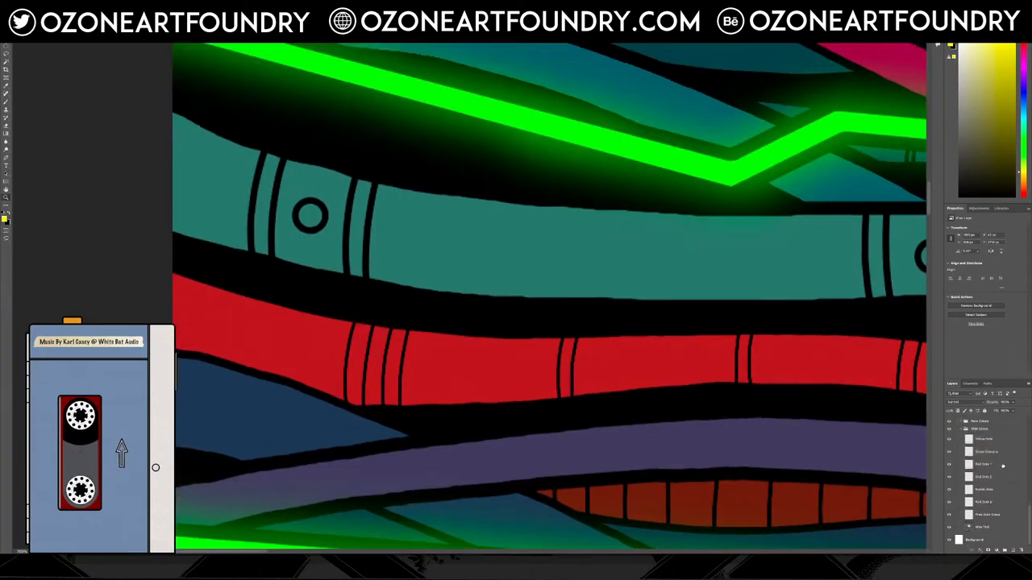
left_click(996, 441)
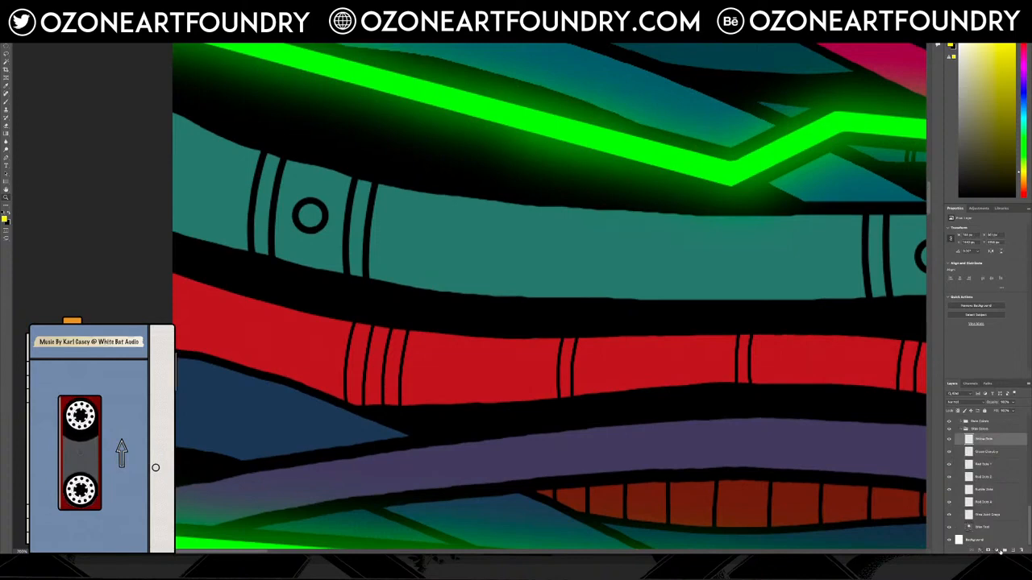
left_click(1013, 550)
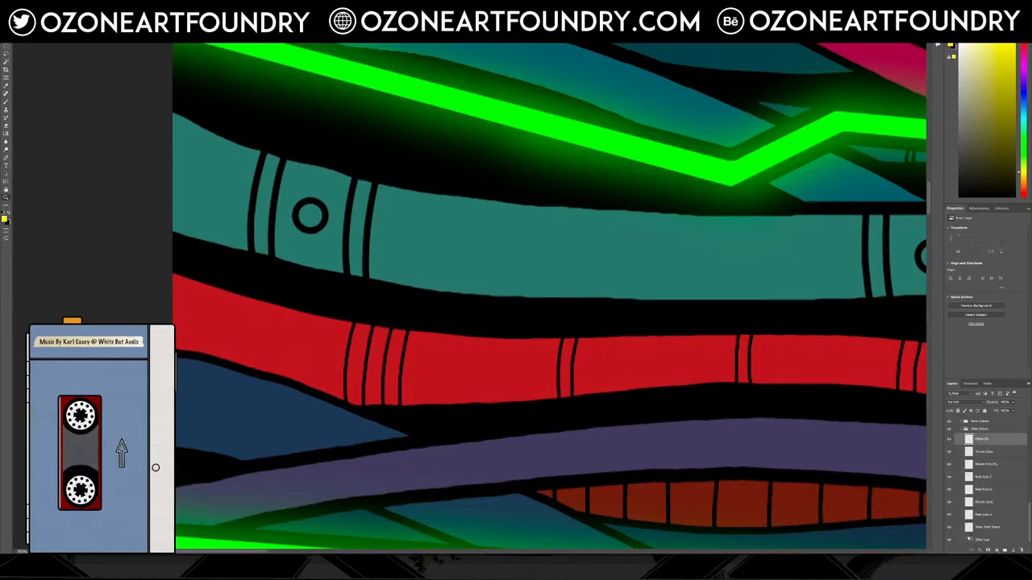
left_click(318, 203, "ctrl")
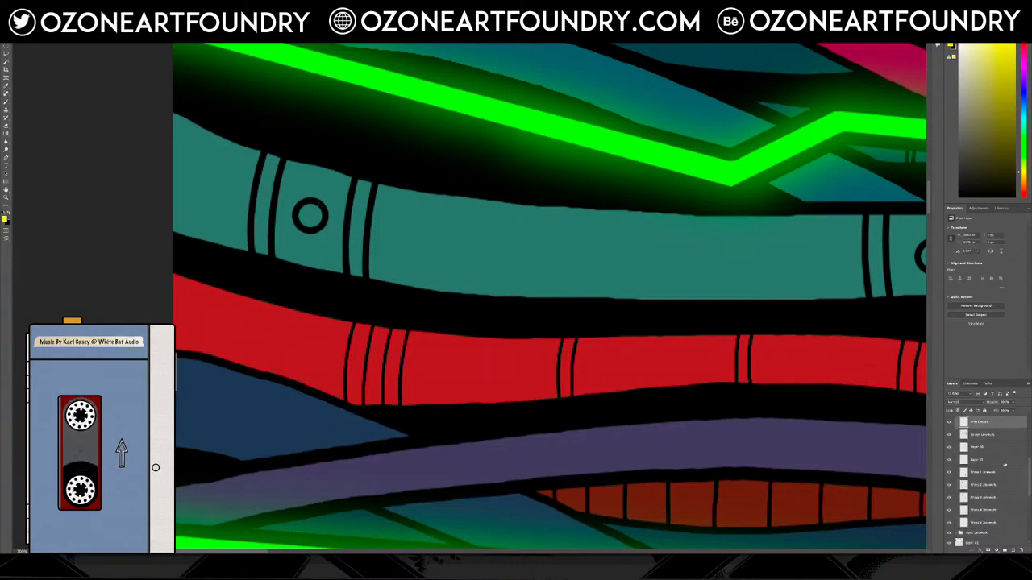
scroll(1010, 468, "down", 10)
left_click(1001, 436)
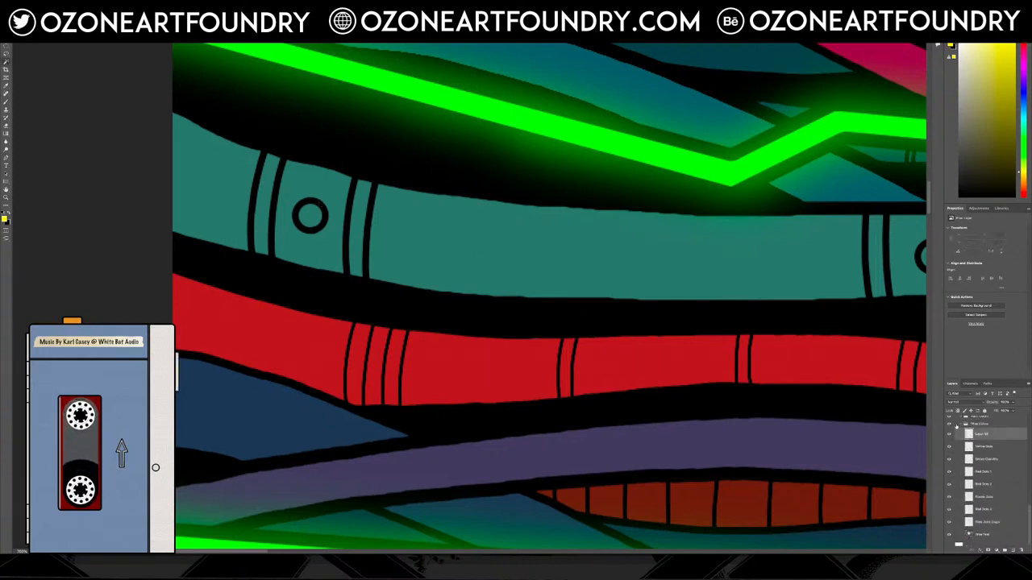
With the wire details layer active, select the insides of the three circles along the teal wire with the Magic Wand.
scroll(987, 436, "up", 10)
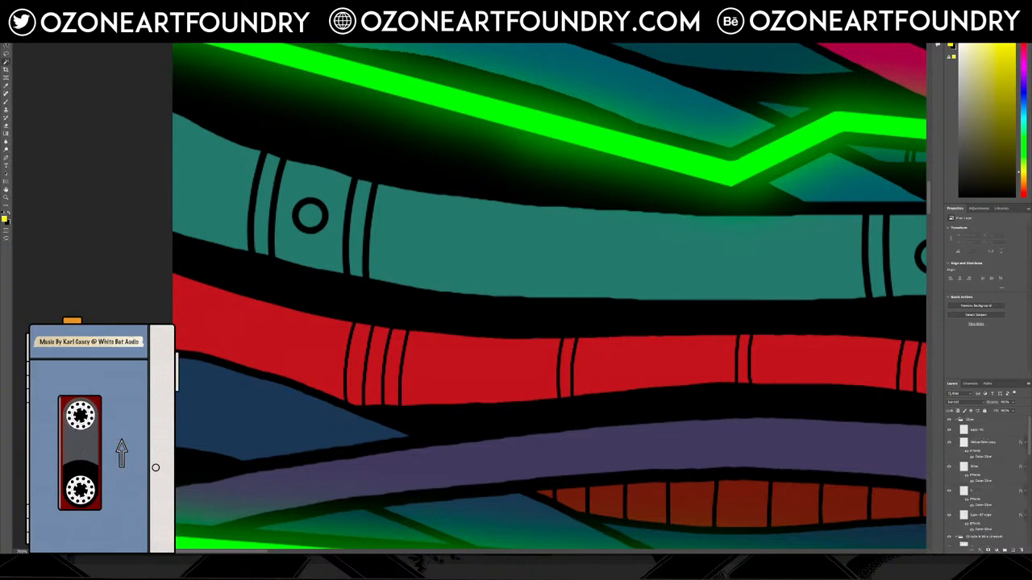
left_click(6, 38)
left_click(326, 211)
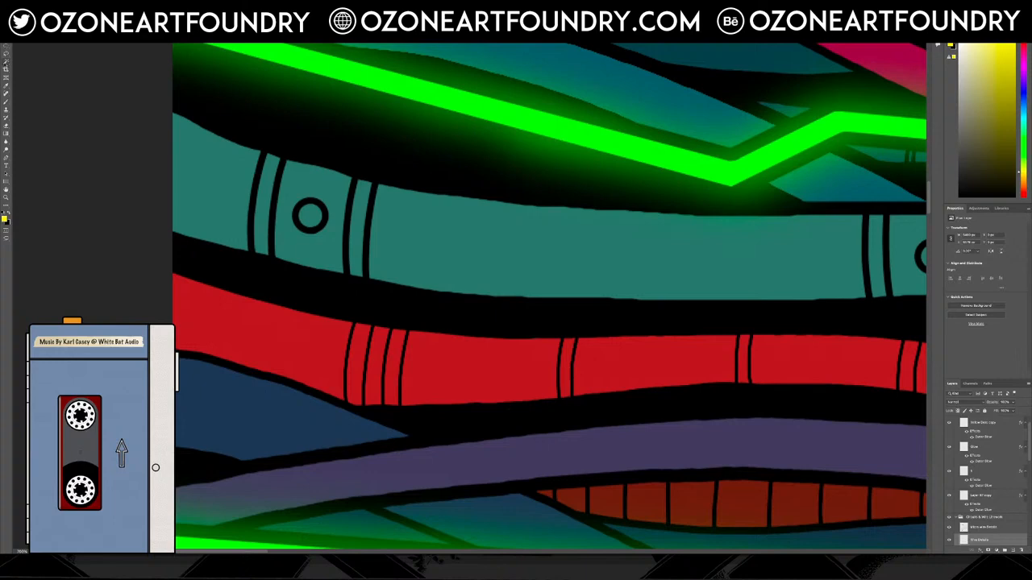
left_click(314, 216)
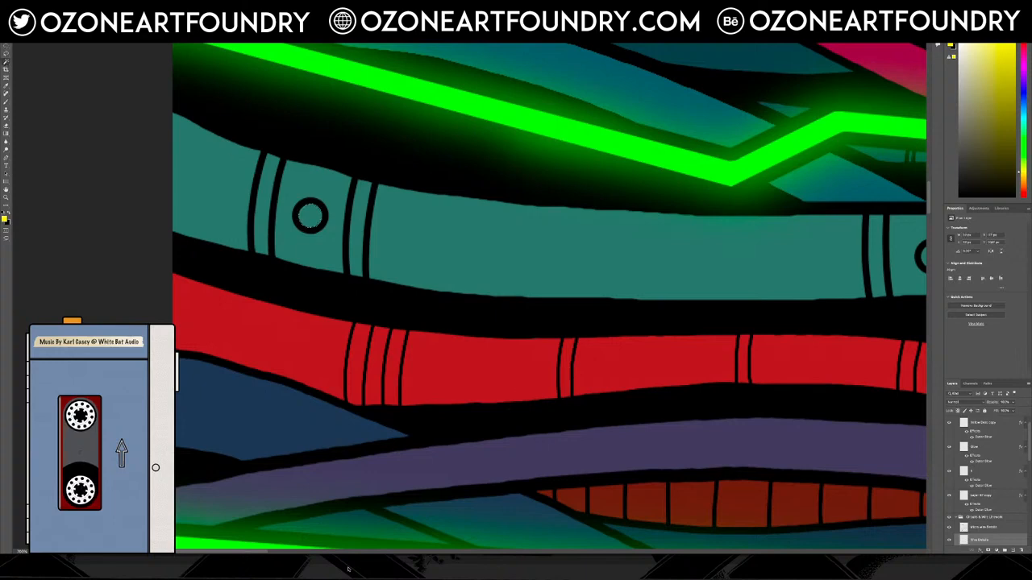
left_click_drag(257, 553, 337, 557)
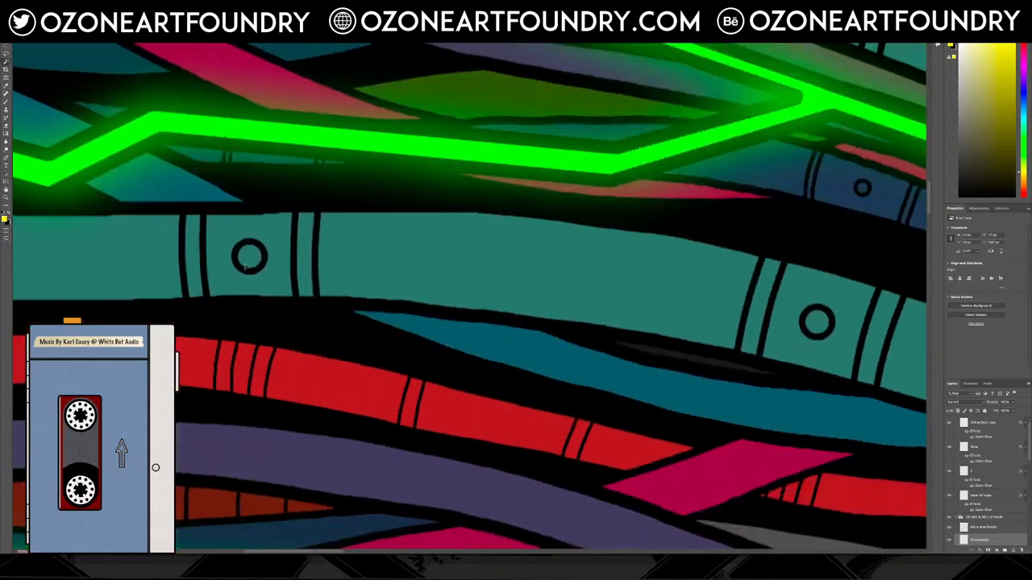
left_click(244, 267)
left_click(816, 327)
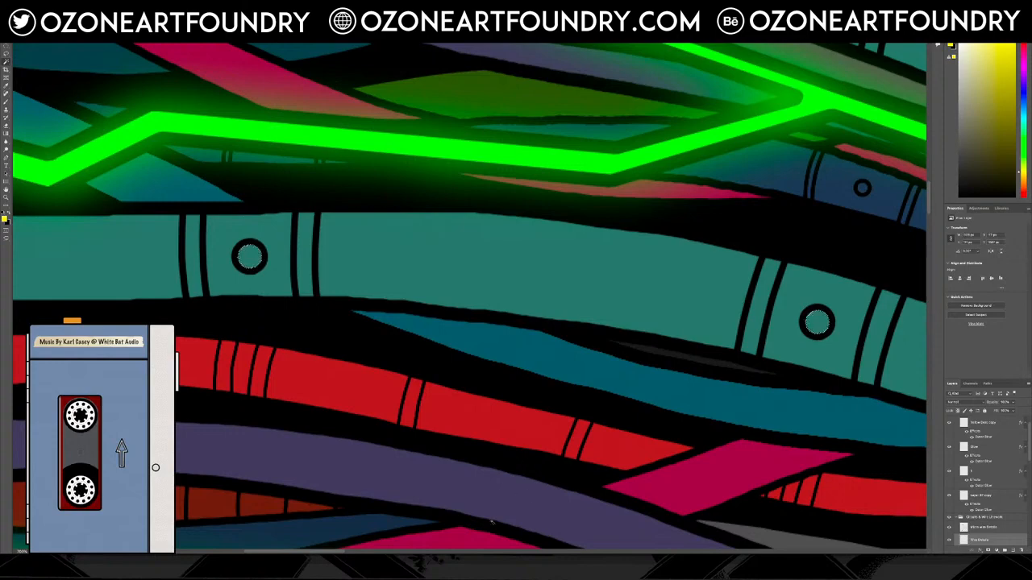
left_click_drag(338, 553, 442, 554)
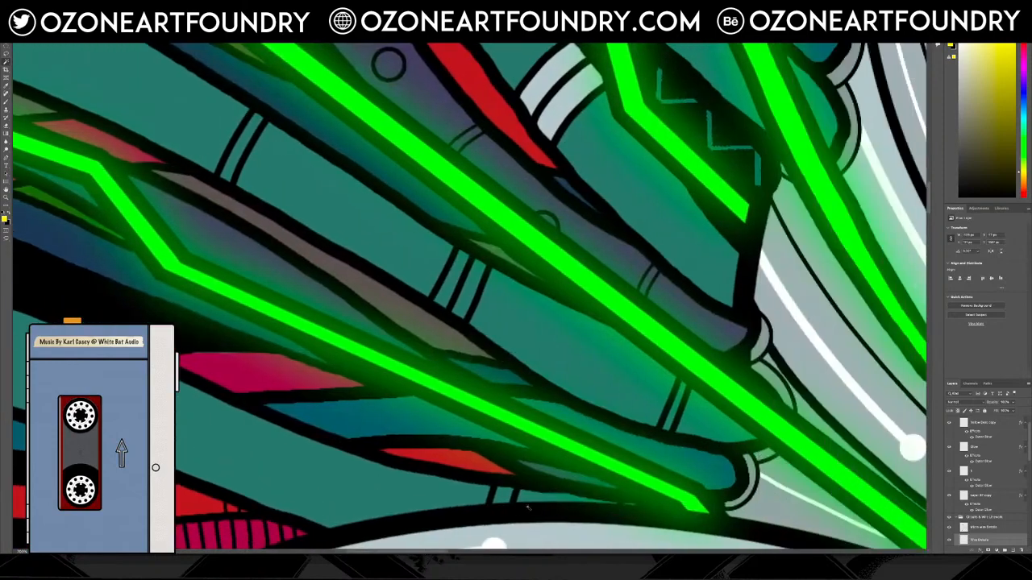
scroll(520, 505, "down", 3)
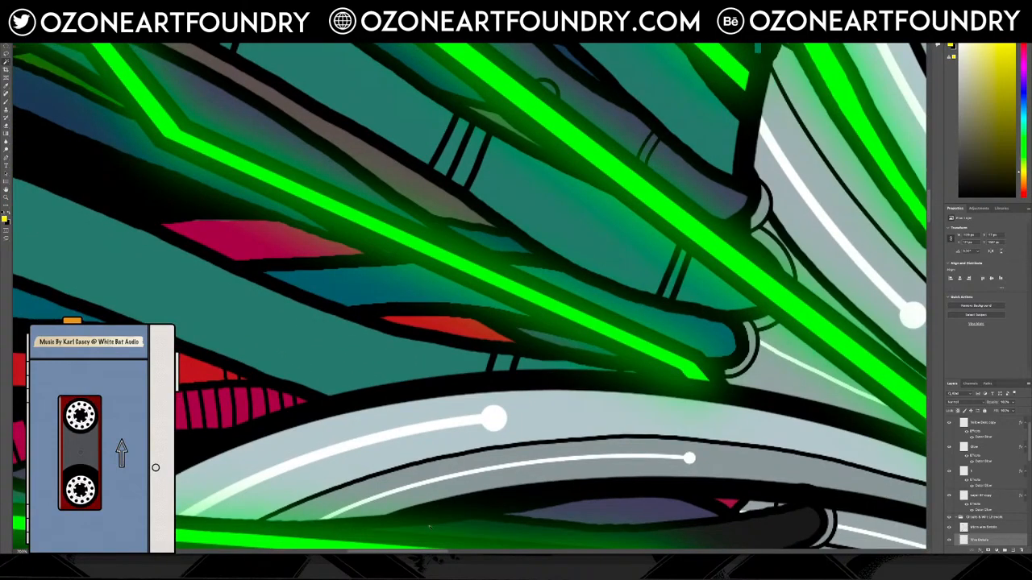
left_click_drag(418, 552, 266, 545)
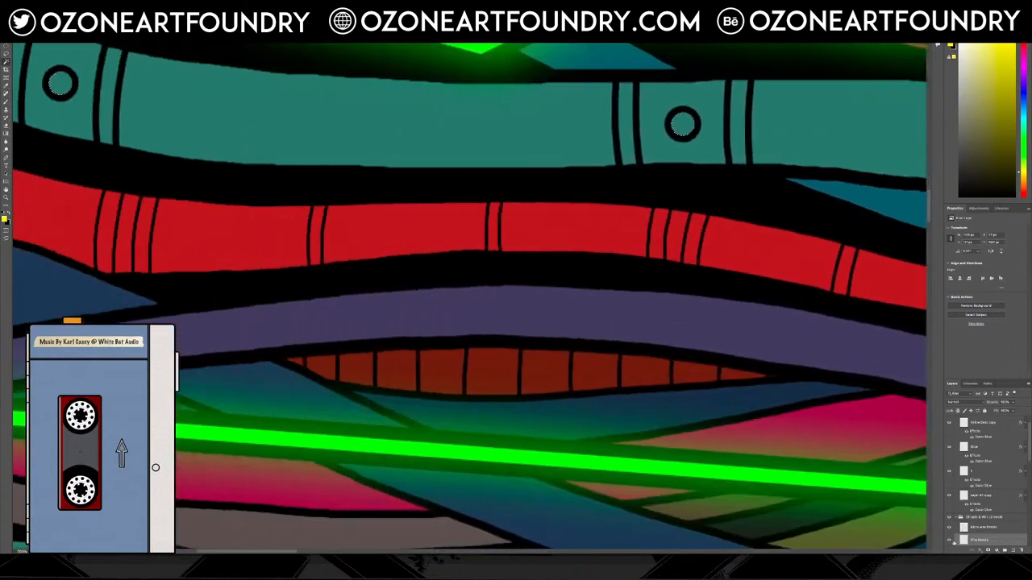
Rename the plain layer at the top of the glow group as White Dots.
scroll(997, 499, "up", 2)
double_click(979, 431)
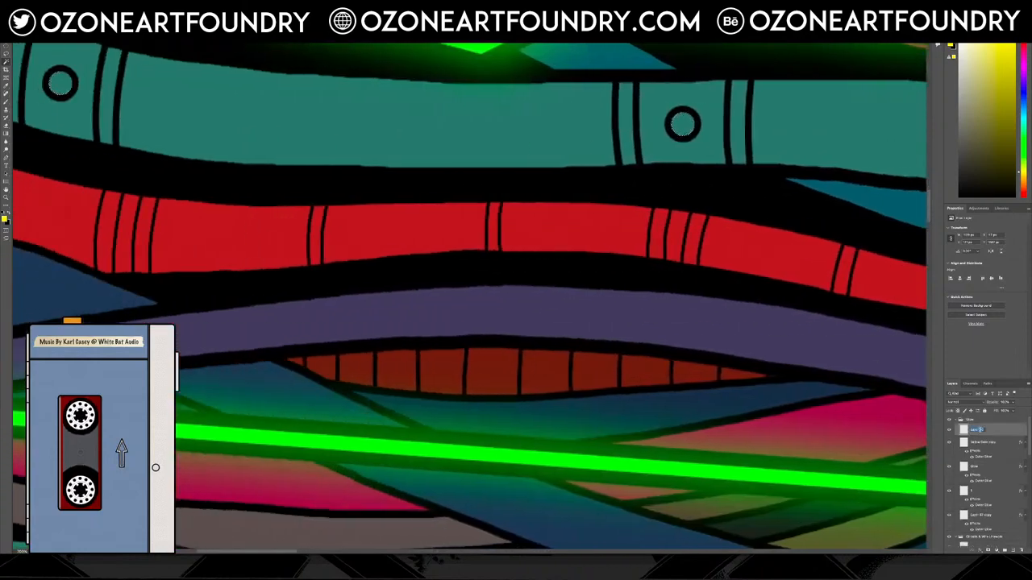
type("Ye")
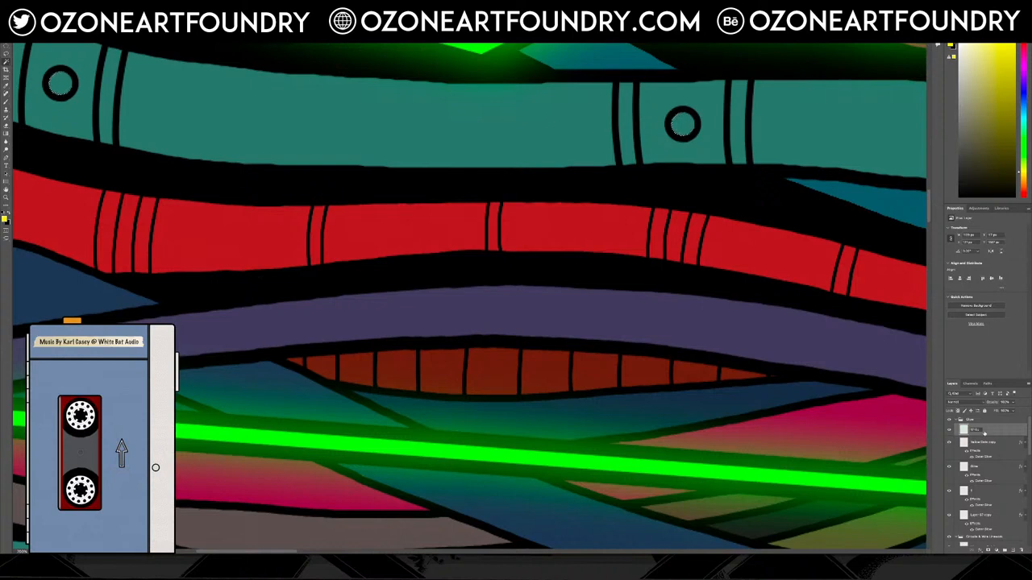
left_click(983, 433)
type("White Dots")
key("Return")
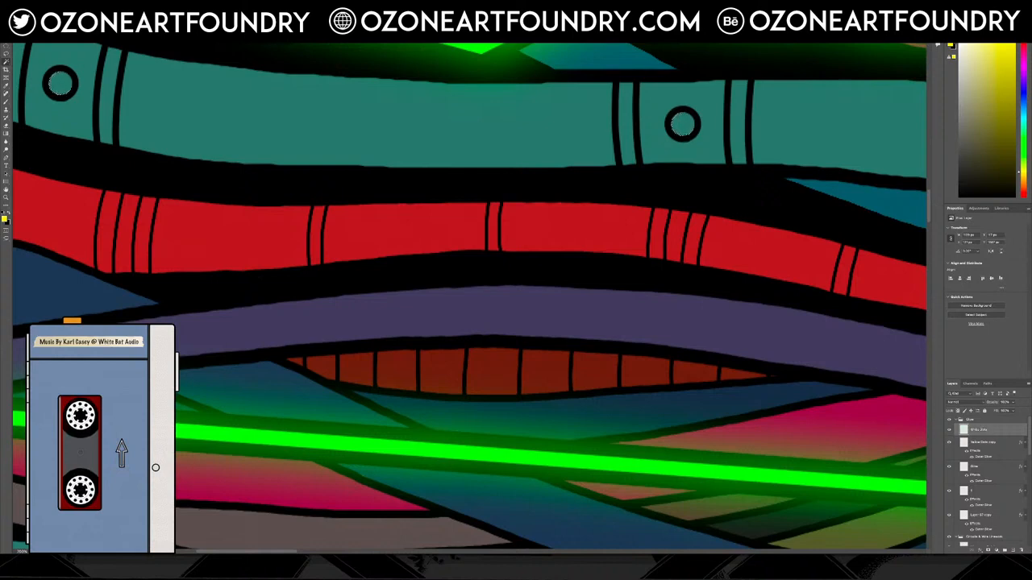
Move the White Dots layer out of the glow group to the top of the wire colors group.
left_click_drag(983, 432, 985, 506)
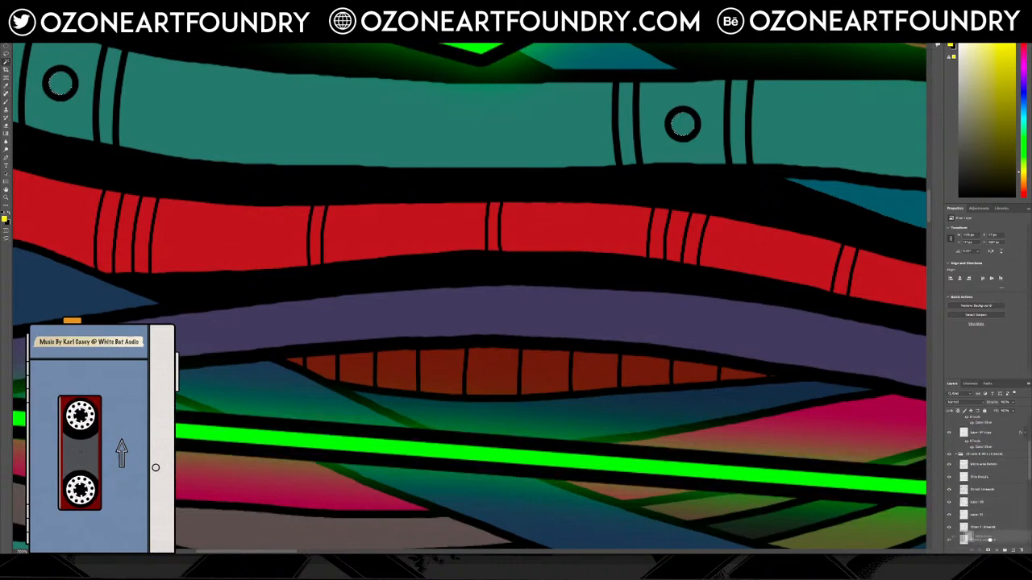
left_click_drag(990, 558, 997, 489)
scroll(997, 489, "up", 10)
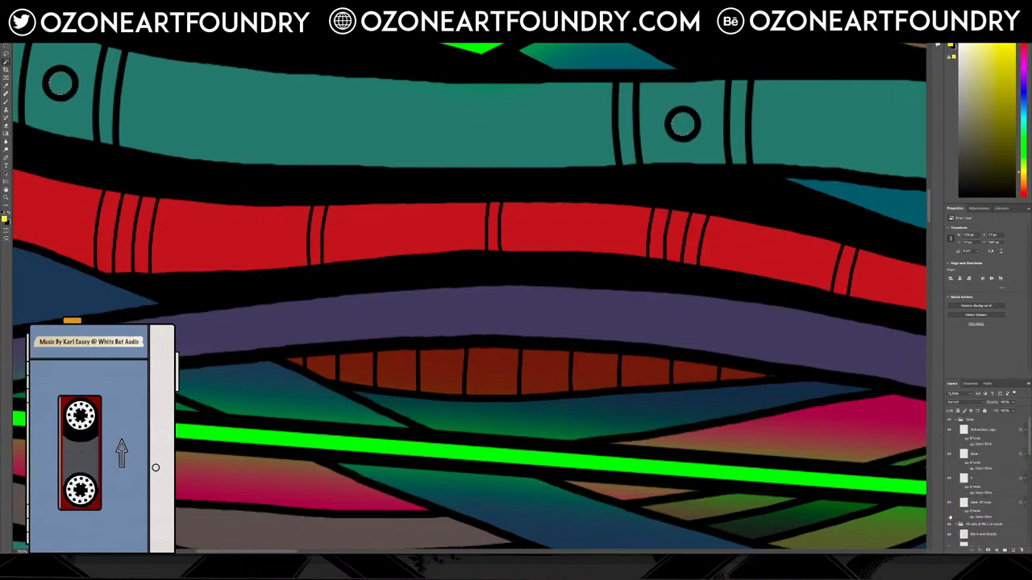
scroll(967, 513, "down", 3)
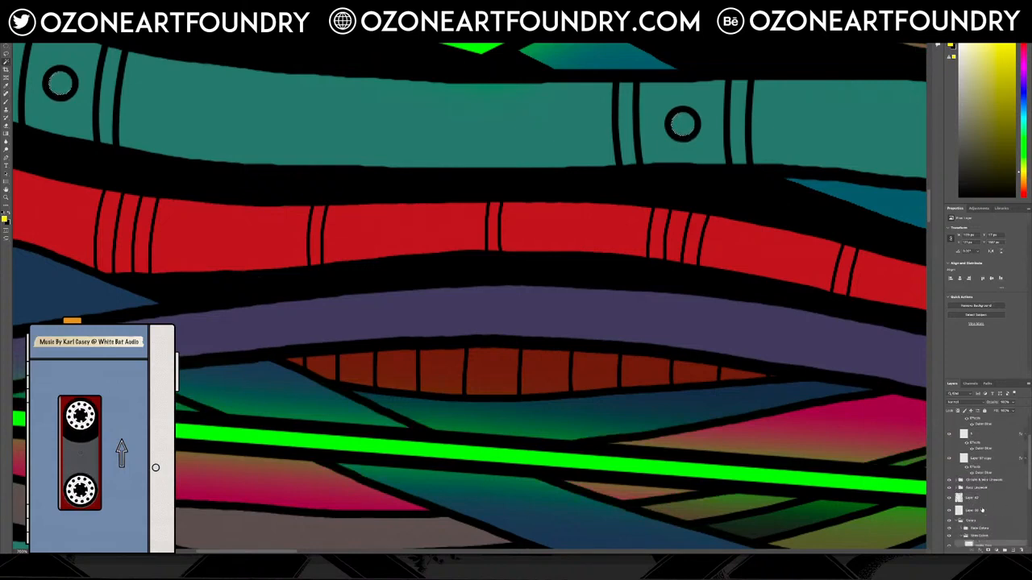
scroll(982, 510, "down", 3)
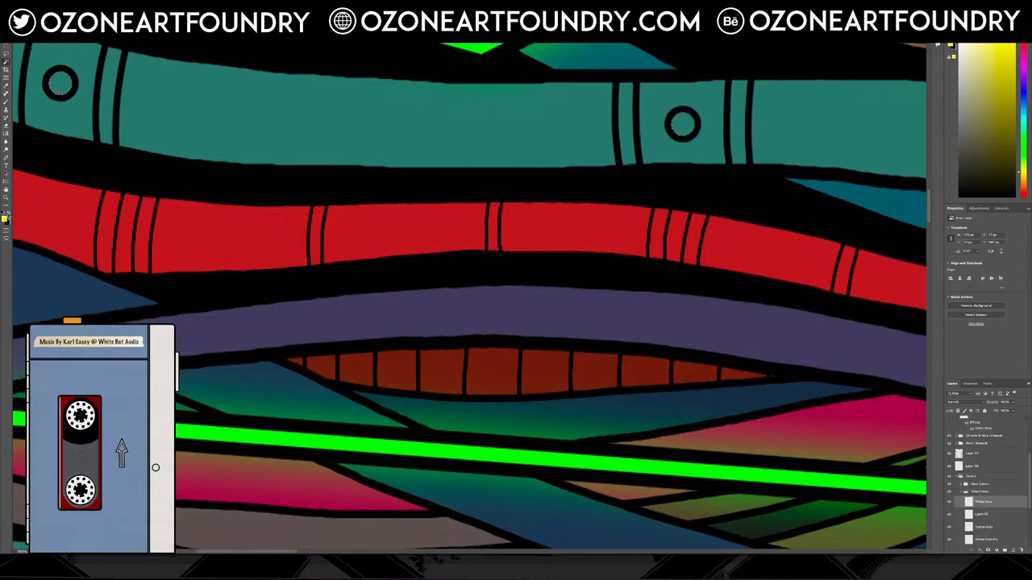
Set the foreground color to white and fill the selected circles on the White Dots layer with it.
key("d")
key("x")
left_click(73, 5)
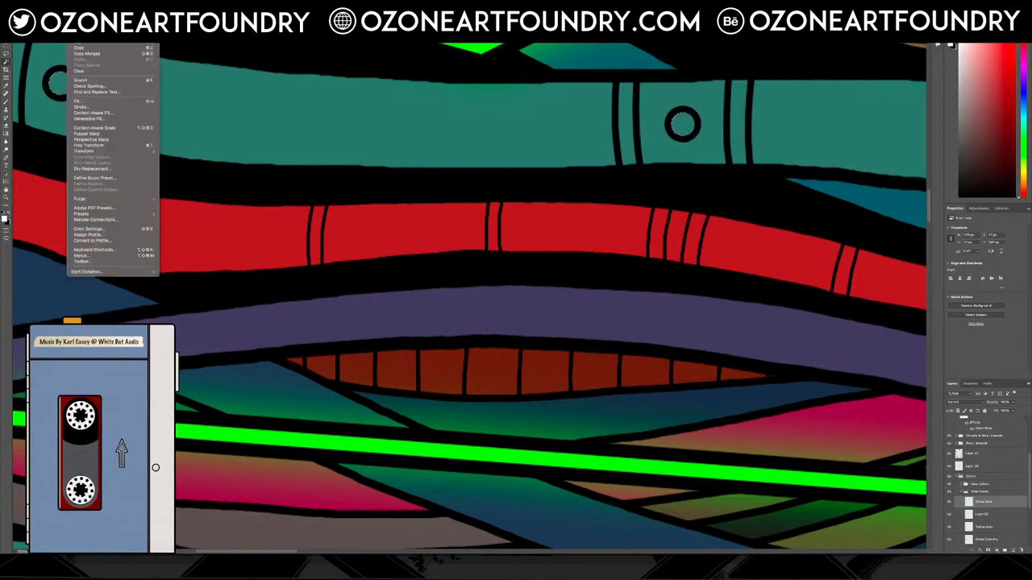
left_click(142, 104)
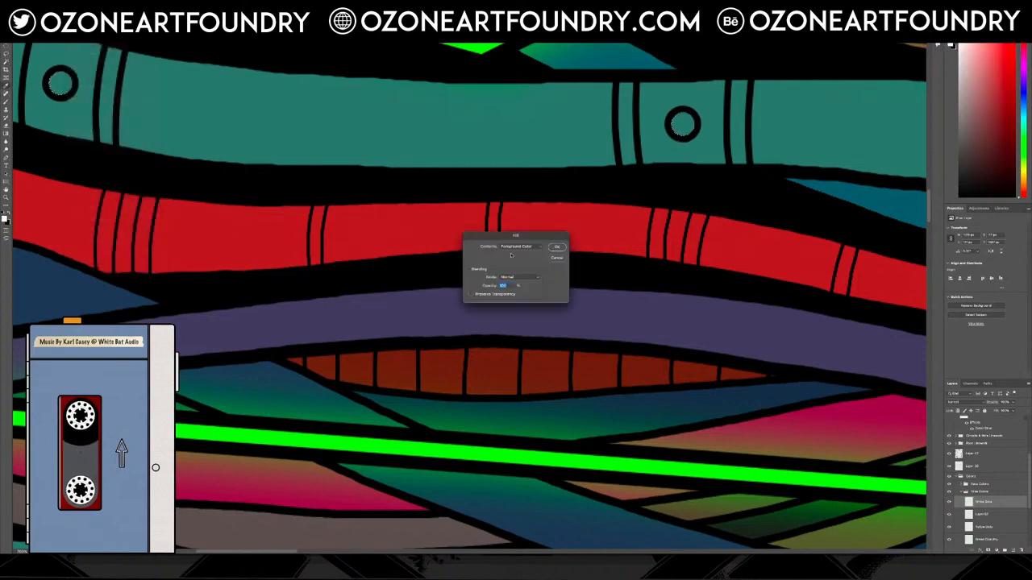
left_click(557, 249)
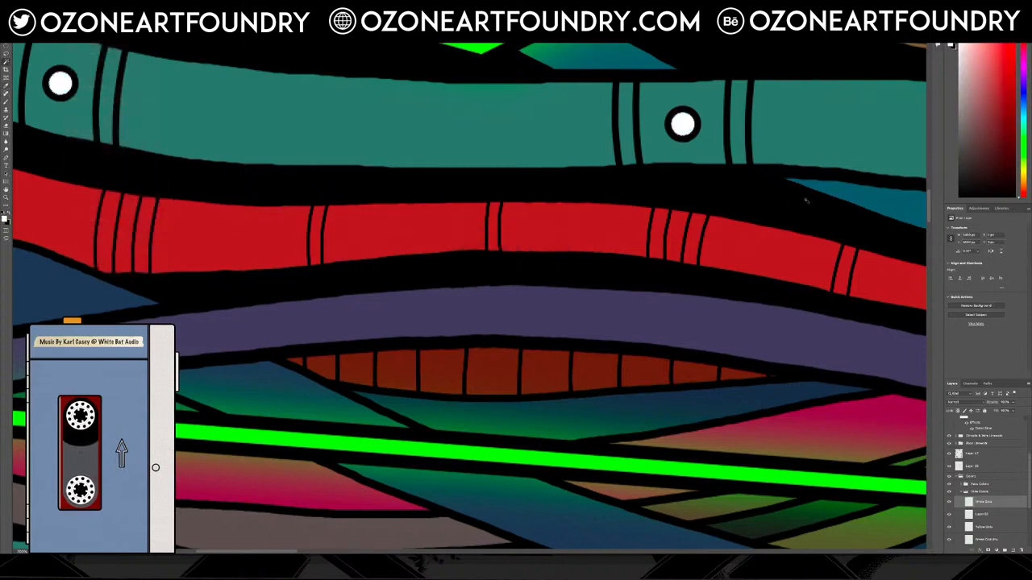
Duplicate the White Dots layer and toggle layer visibility to check the copy.
right_click(998, 505)
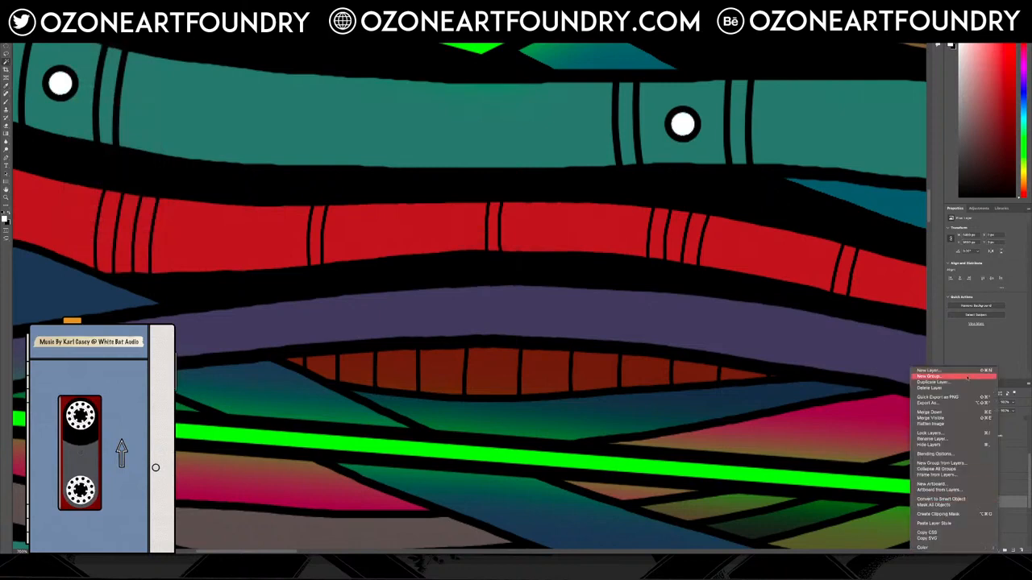
left_click(951, 377)
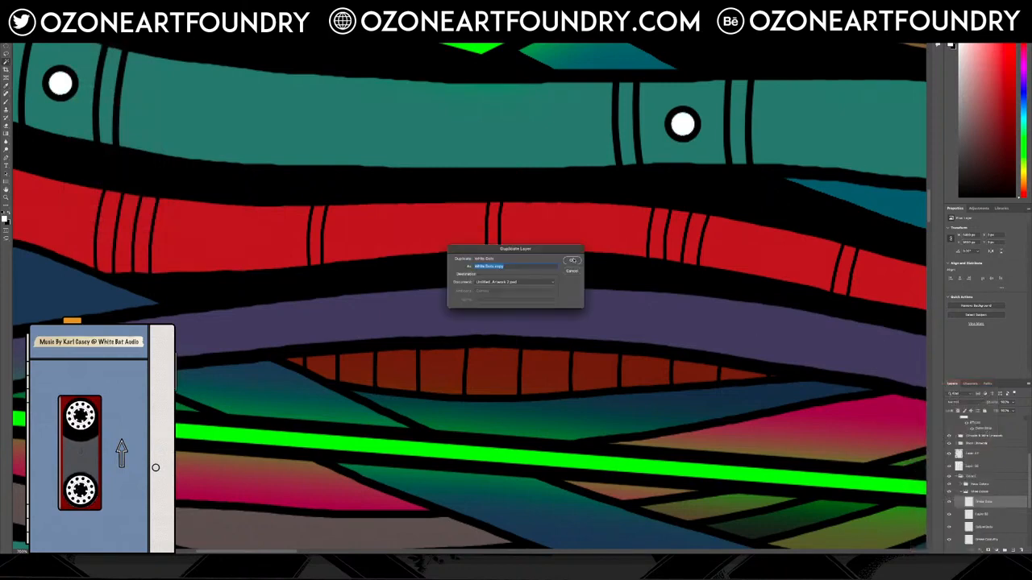
key("Return")
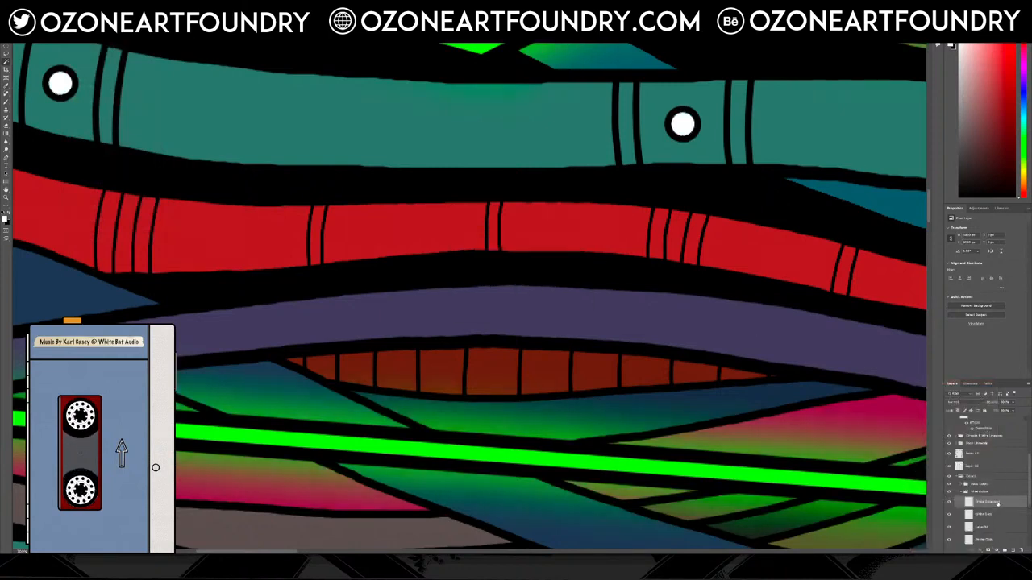
left_click(950, 503)
left_click(950, 503)
left_click(949, 503)
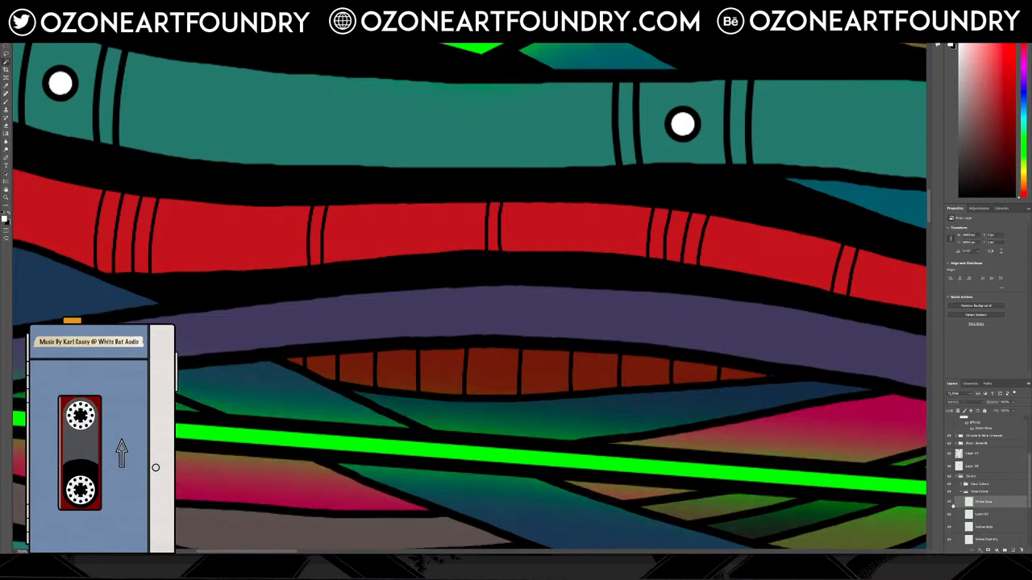
left_click(950, 503)
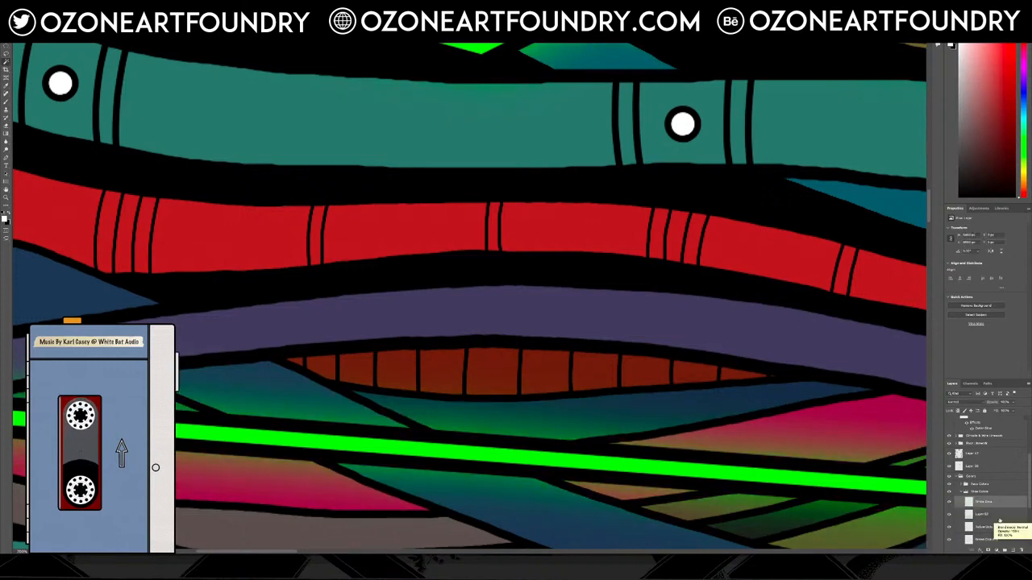
Undo the white fill and the White Dots layer's move so that it is back in the glow group.
left_click(949, 492)
left_click(949, 492)
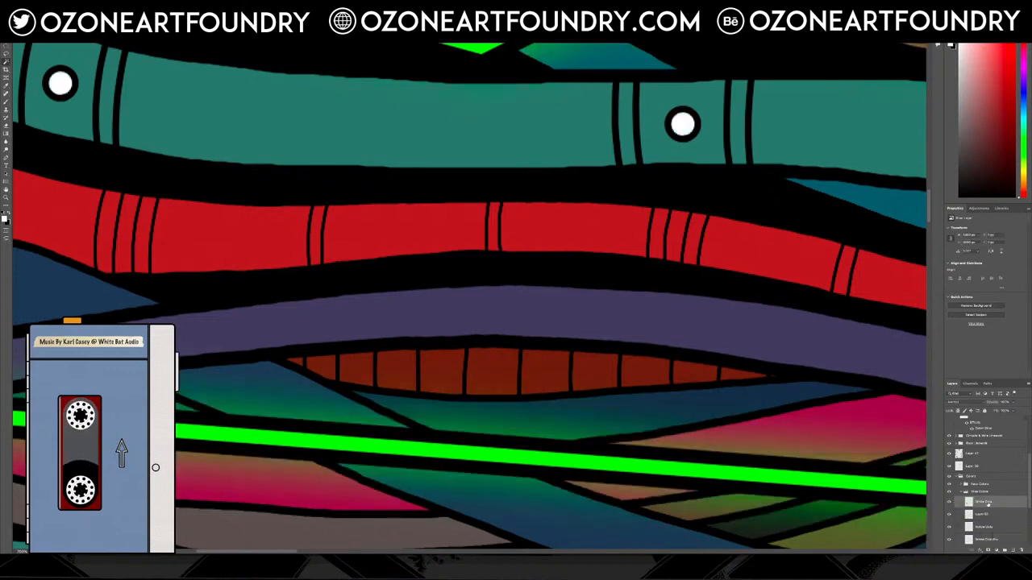
key("ctrl+z")
key("ctrl+z")
key("ctrl+z")
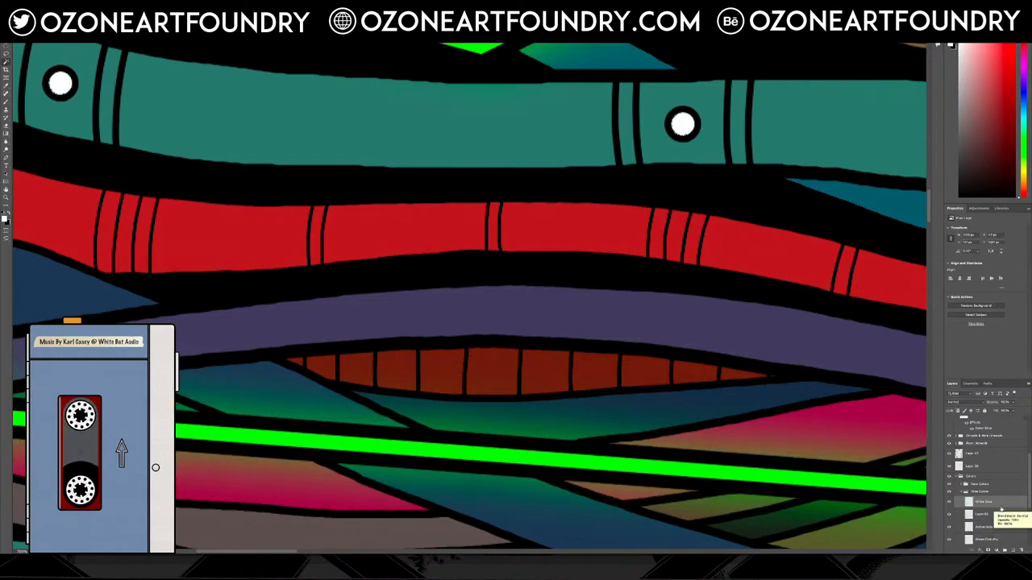
key("ctrl+z")
key("ctrl+z")
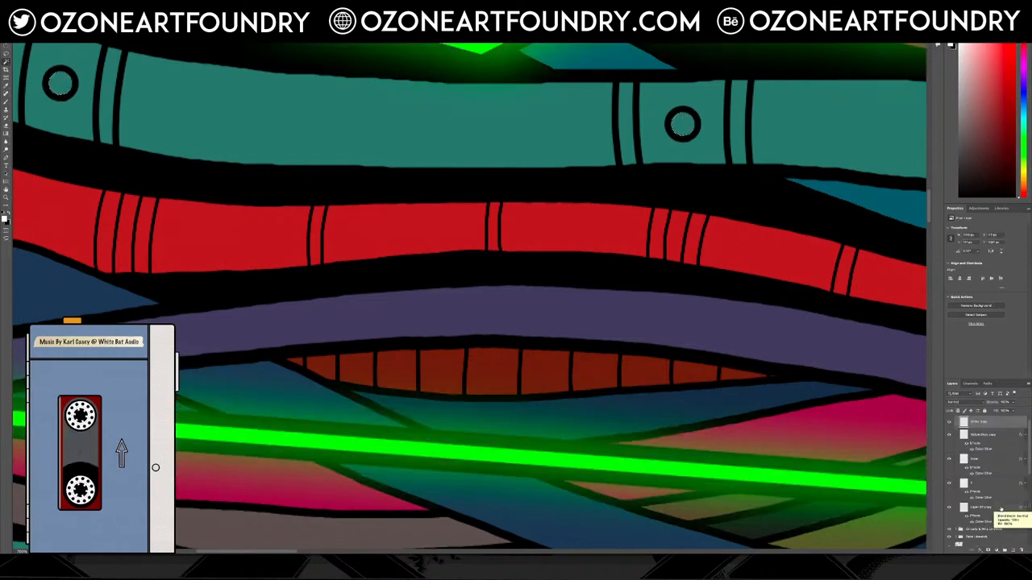
Toggle the top layer of the glow group to check its content, and replace its White Dots name.
left_click(948, 423)
left_click(949, 423)
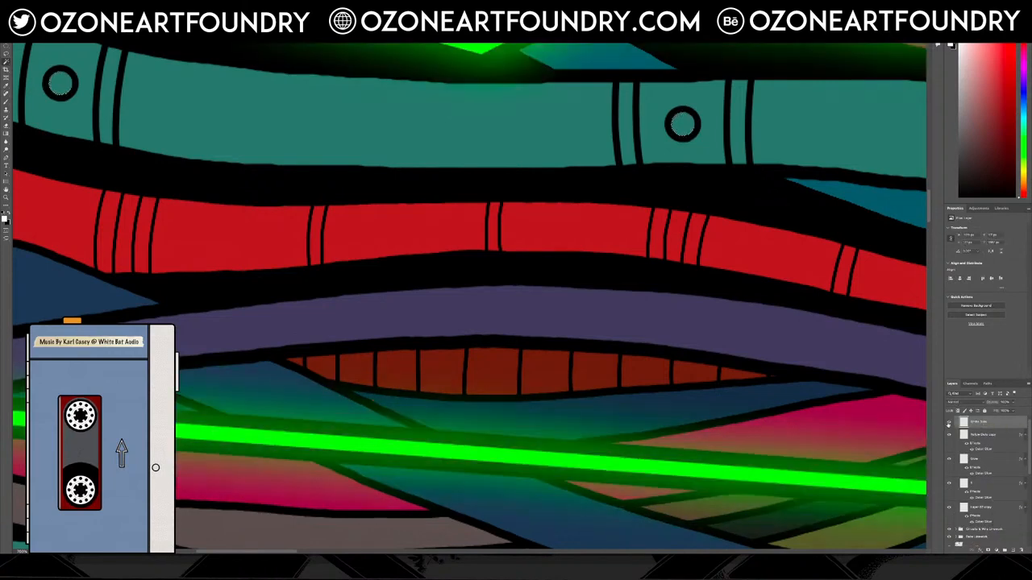
left_click(949, 423)
left_click(949, 423)
scroll(1006, 454, "up", 1)
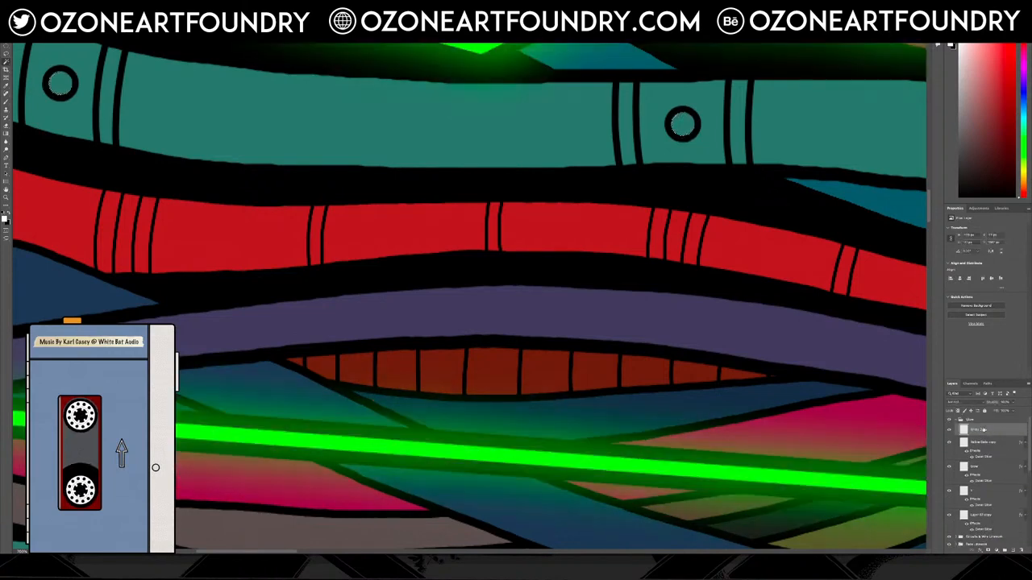
double_click(983, 430)
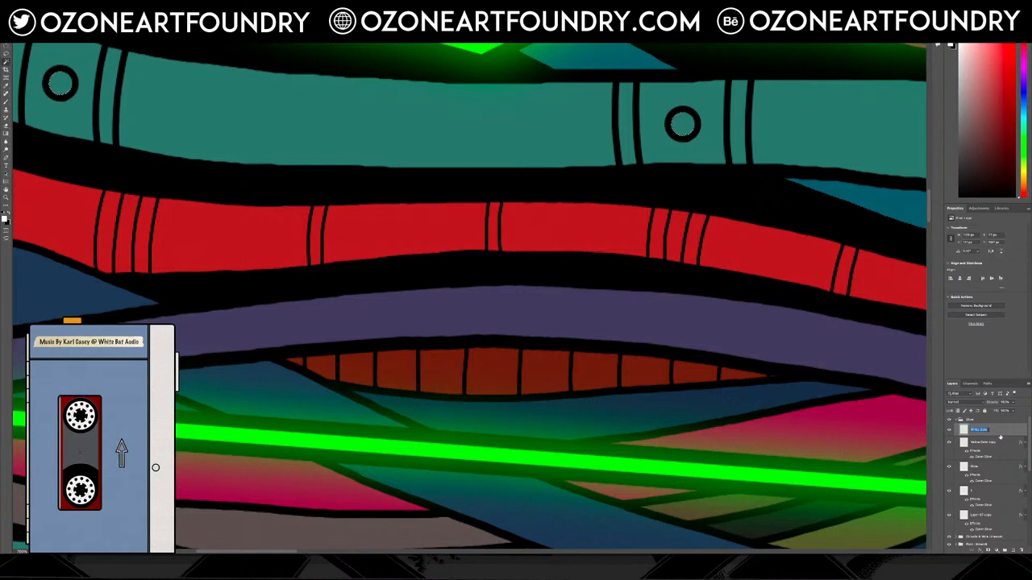
type("G")
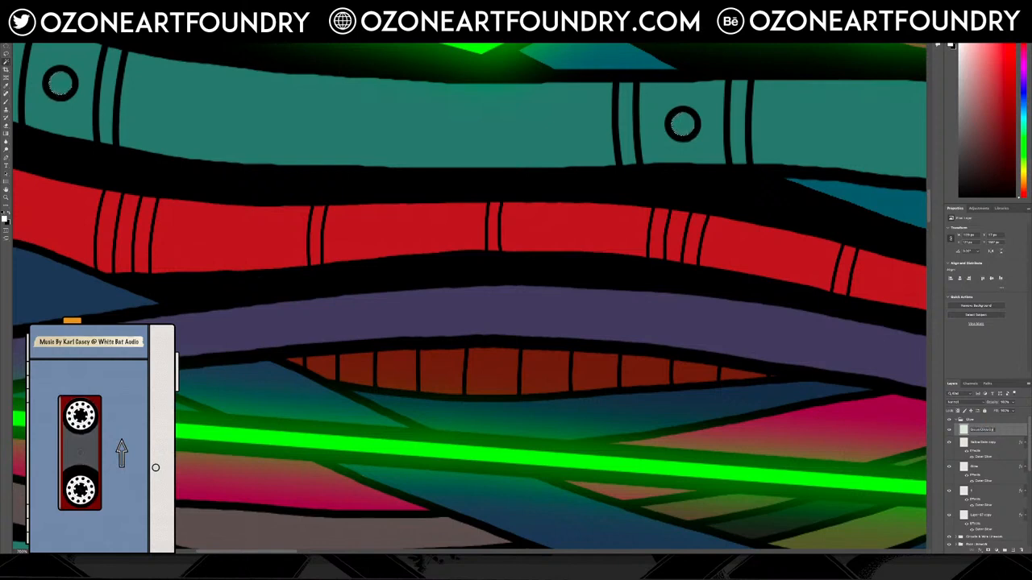
key("Return")
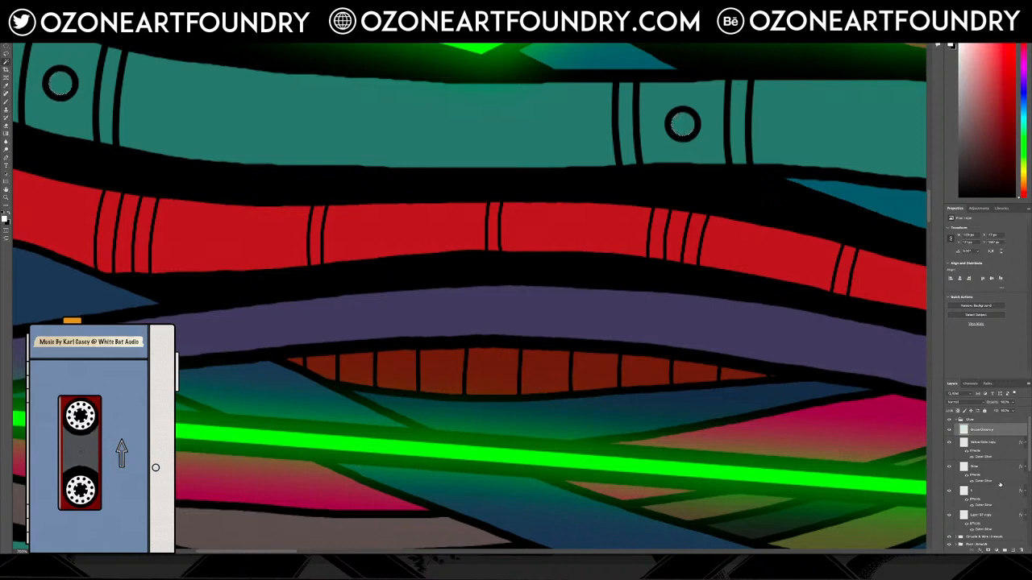
Make the empty layer directly above the yellow dots layer in the wire colors group active.
scroll(1000, 485, "down", 5)
scroll(1000, 484, "up", 5)
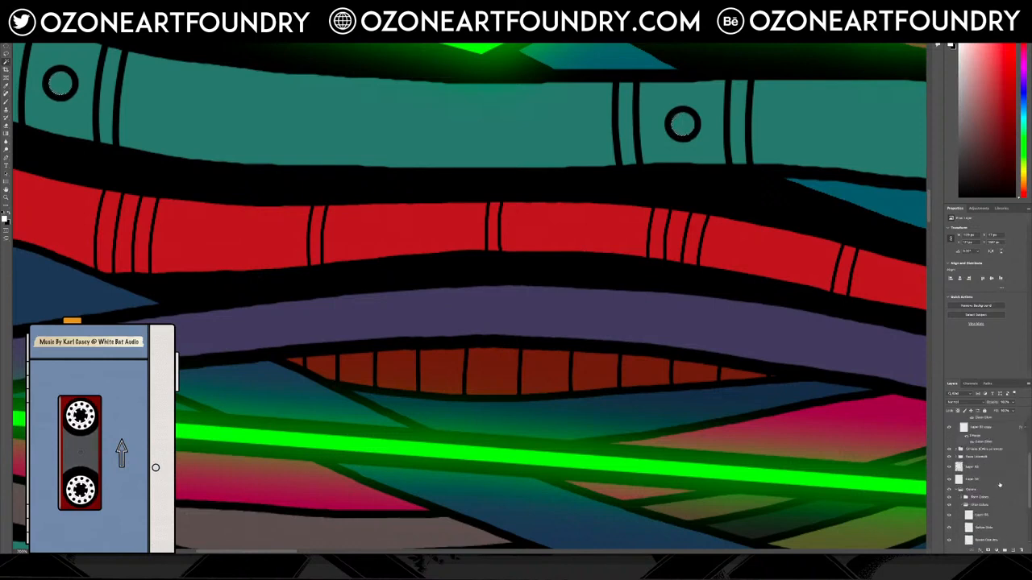
left_click(993, 487)
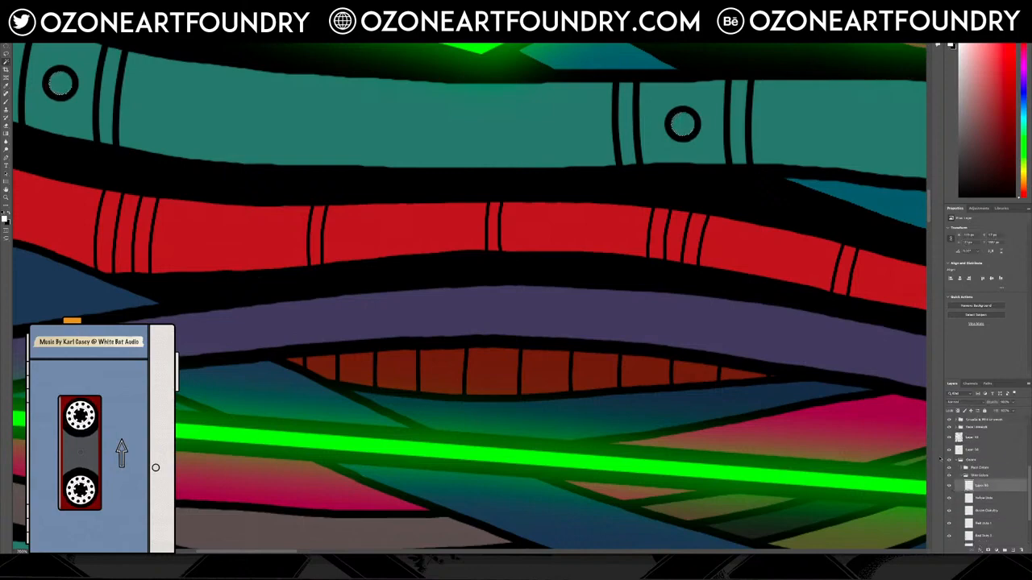
Try to free-transform the circle selection on the empty layer.
key("ctrl+minus")
key("ctrl+minus")
key("ctrl+minus")
key("ctrl+minus")
key("ctrl+minus")
key("ctrl+minus")
key("ctrl+minus")
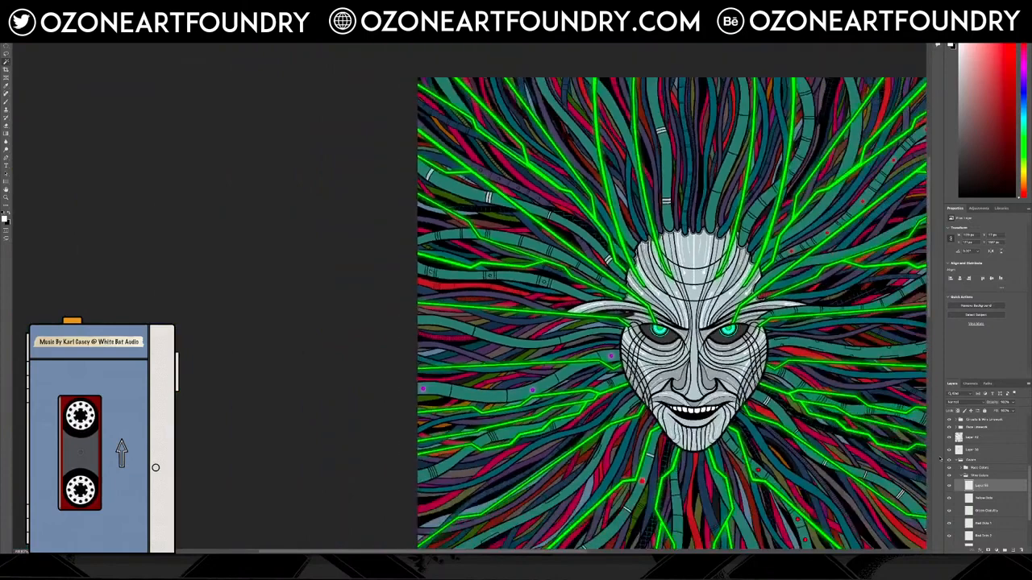
key("ctrl+t")
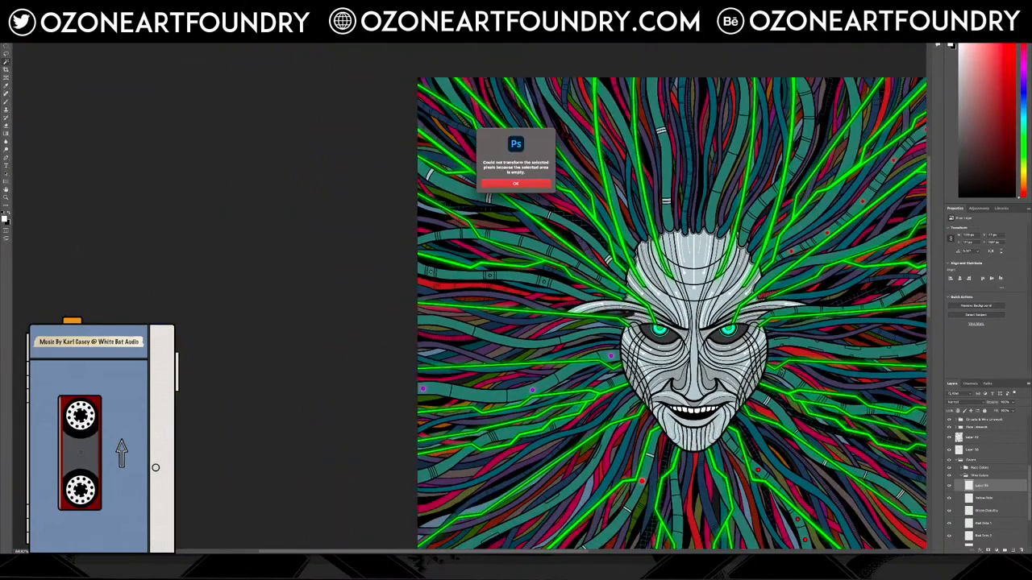
key("Return")
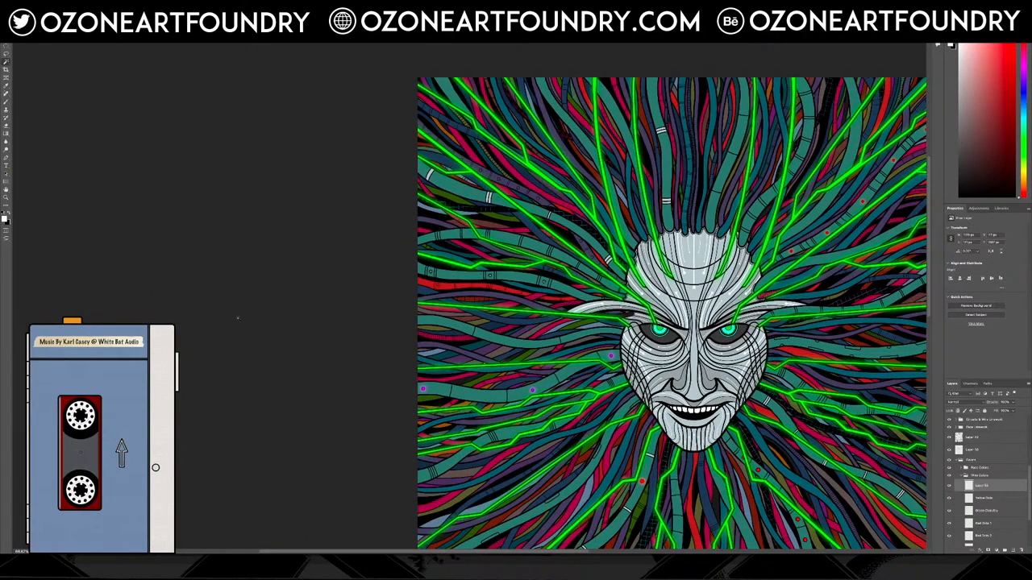
Fill the three selected circles along the teal wire with the white foreground color on the empty layer.
left_click(5, 198)
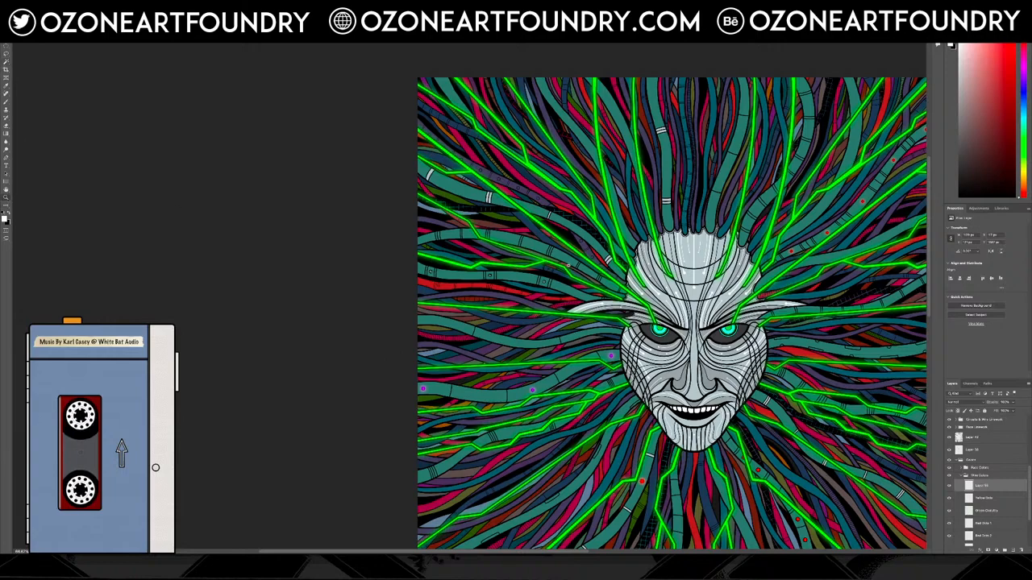
left_click(569, 266)
left_click(569, 266)
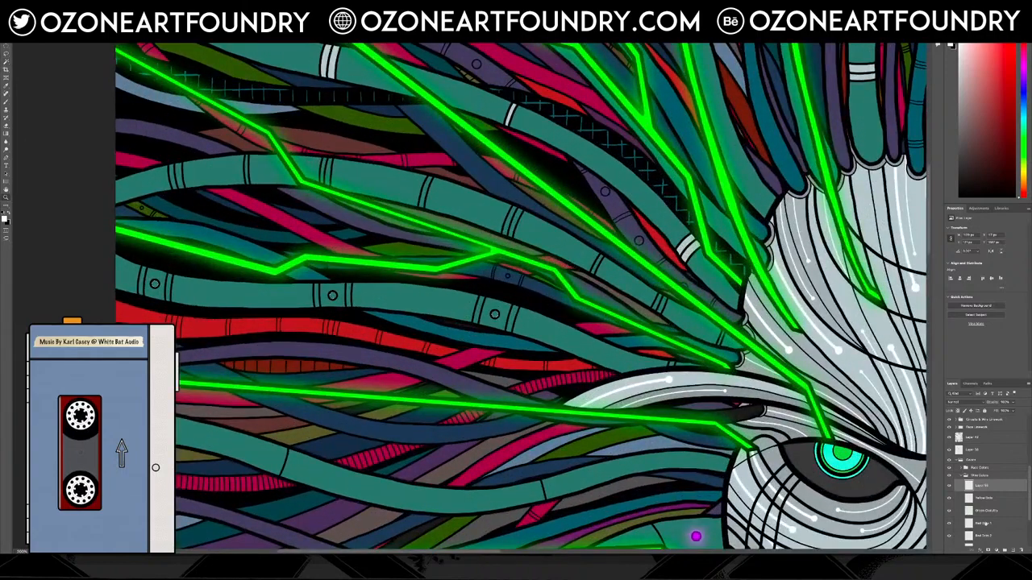
left_click(73, 4)
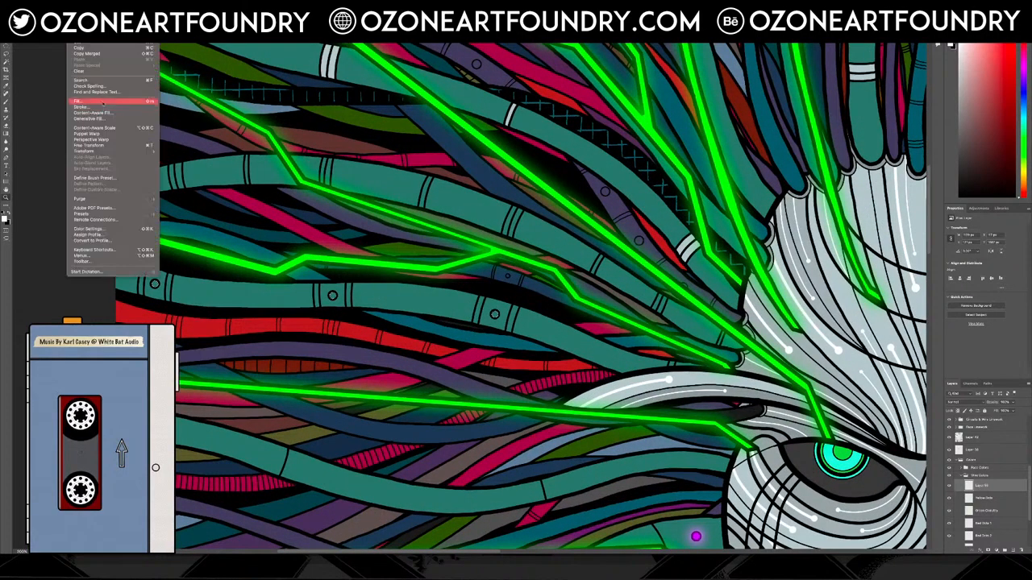
left_click(88, 101)
left_click(556, 247)
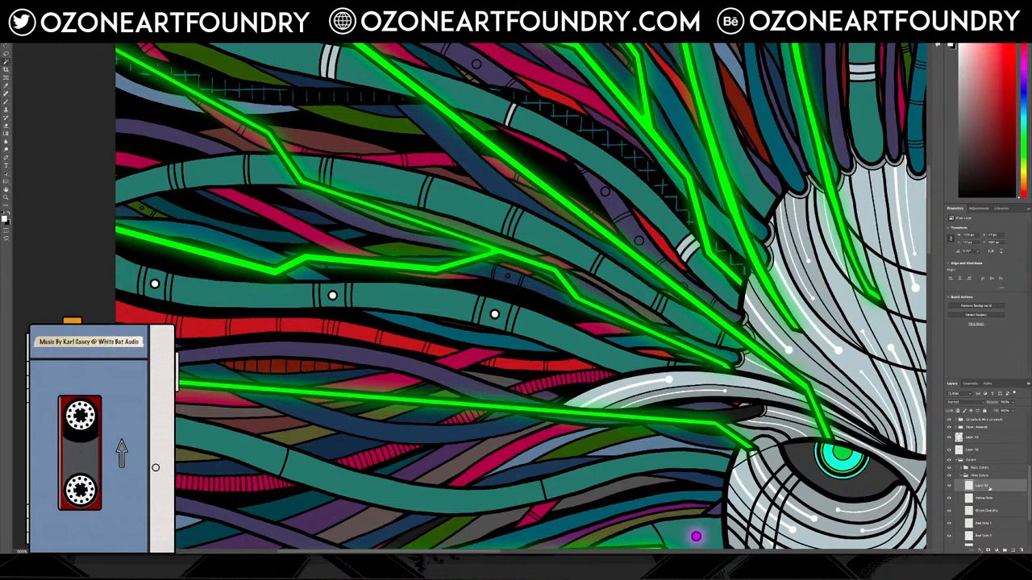
Name the new layer holding the white circles White Dots.
type("White")
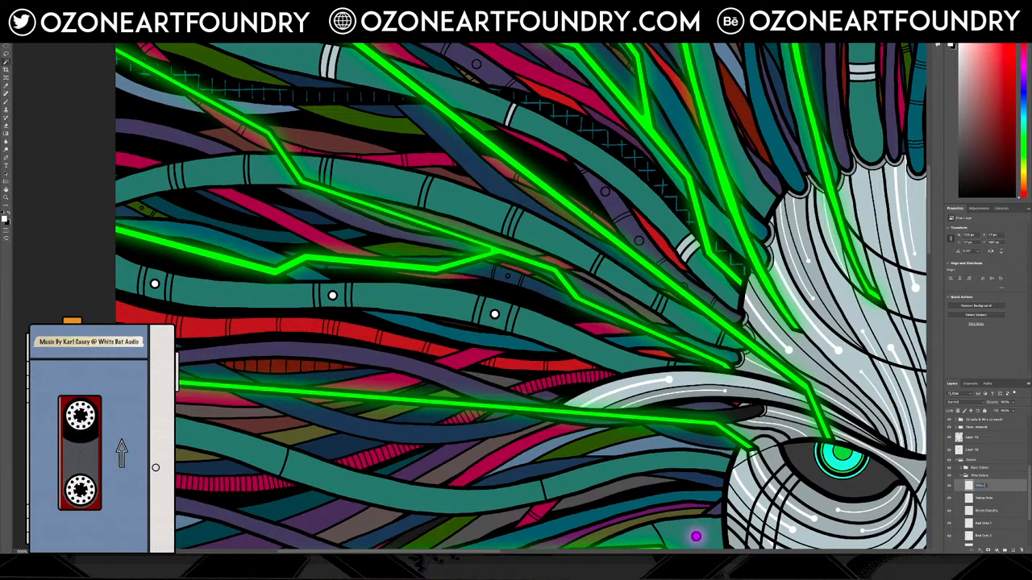
type(" Dots")
key("Return")
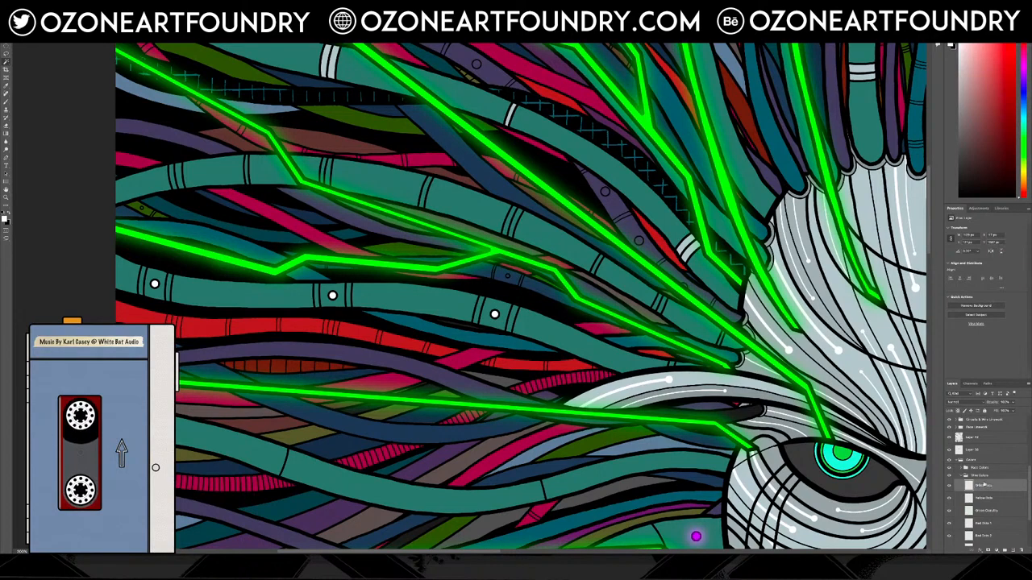
Duplicate the White Dots layer and move the copy into the glow group, directly above the yellow dots copy.
right_click(987, 486)
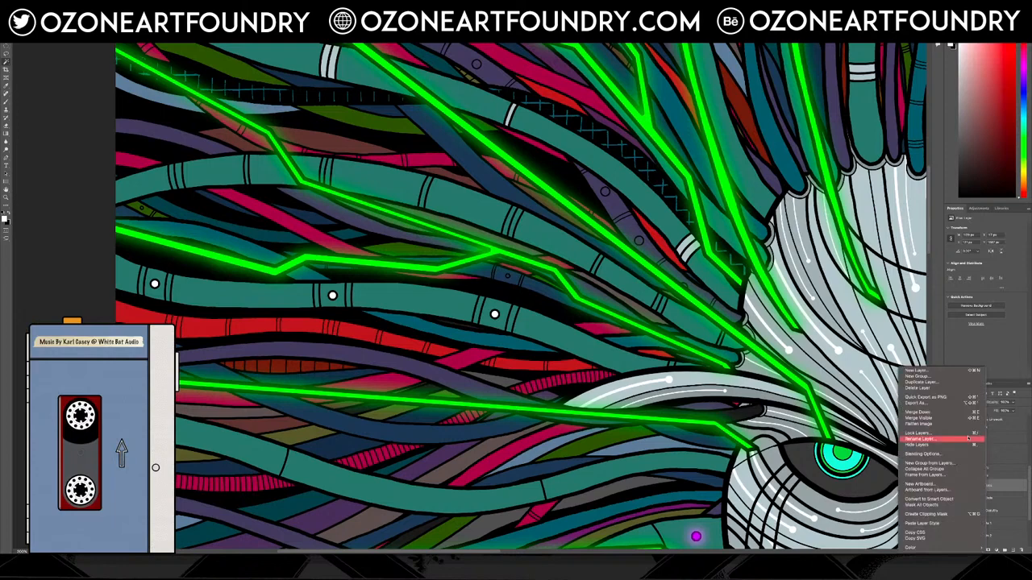
left_click(953, 383)
left_click(572, 260)
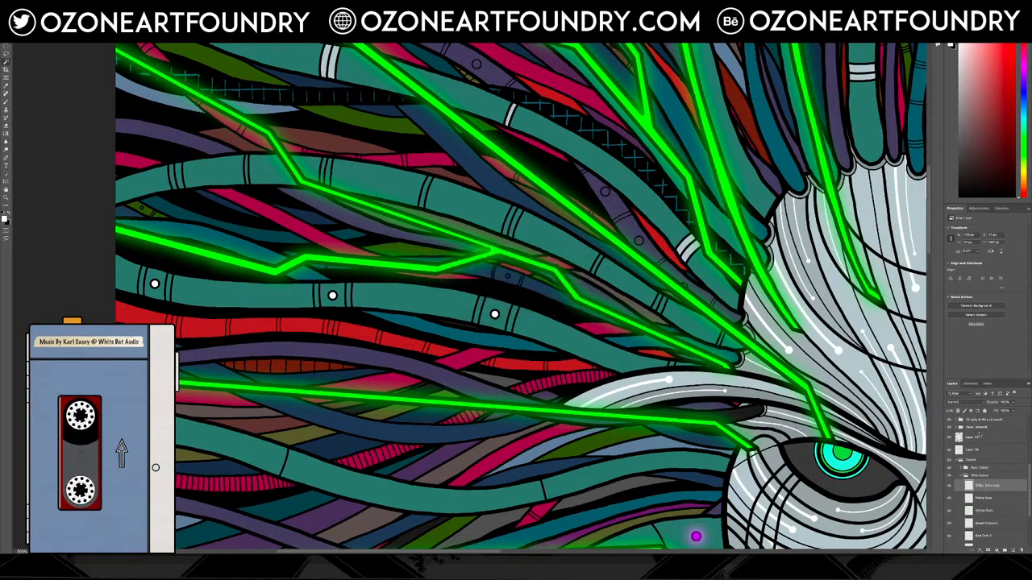
left_click_drag(990, 485, 993, 442)
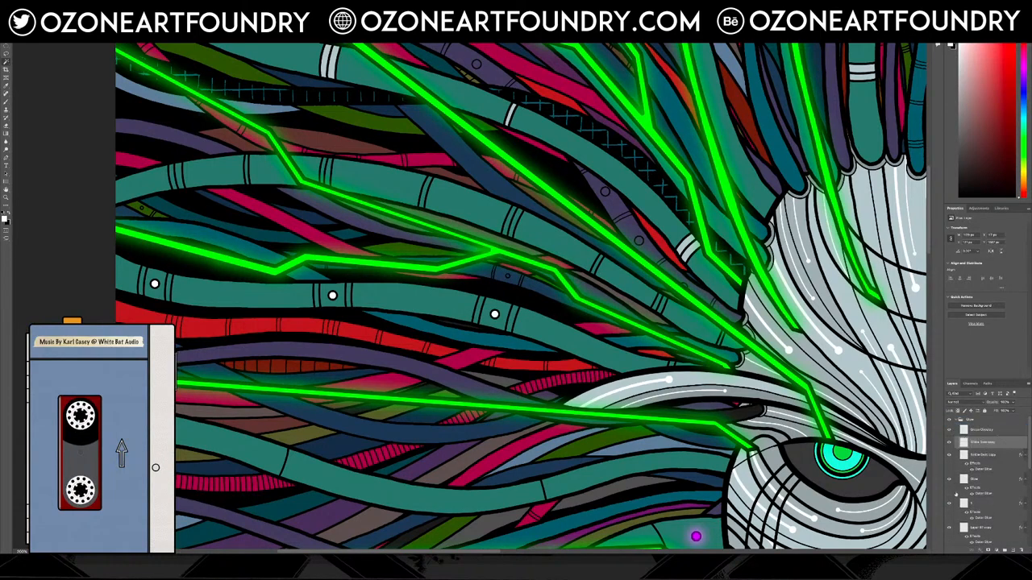
Paste the copied outer glow layer style onto the White Dots copy in the glow group.
right_click(992, 444)
left_click(993, 445)
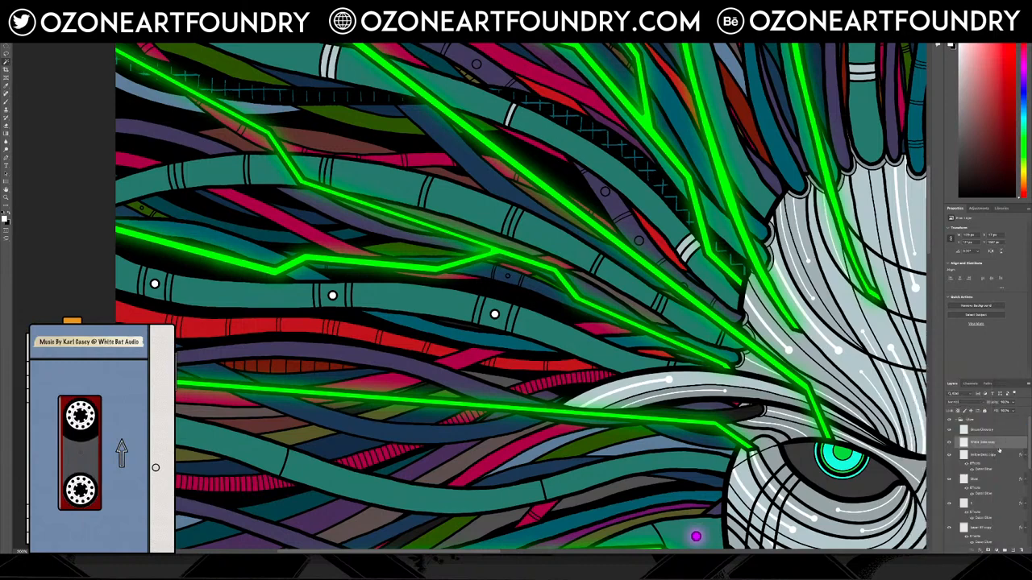
right_click(994, 447)
left_click(933, 524)
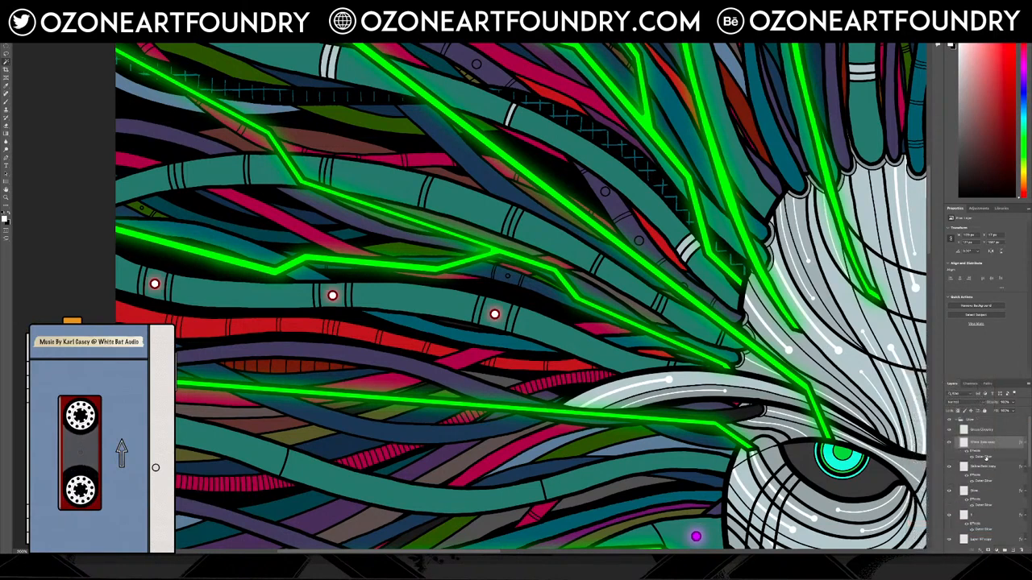
Change the outer glow color of the White Dots copy to white.
double_click(985, 458)
left_click(210, 116)
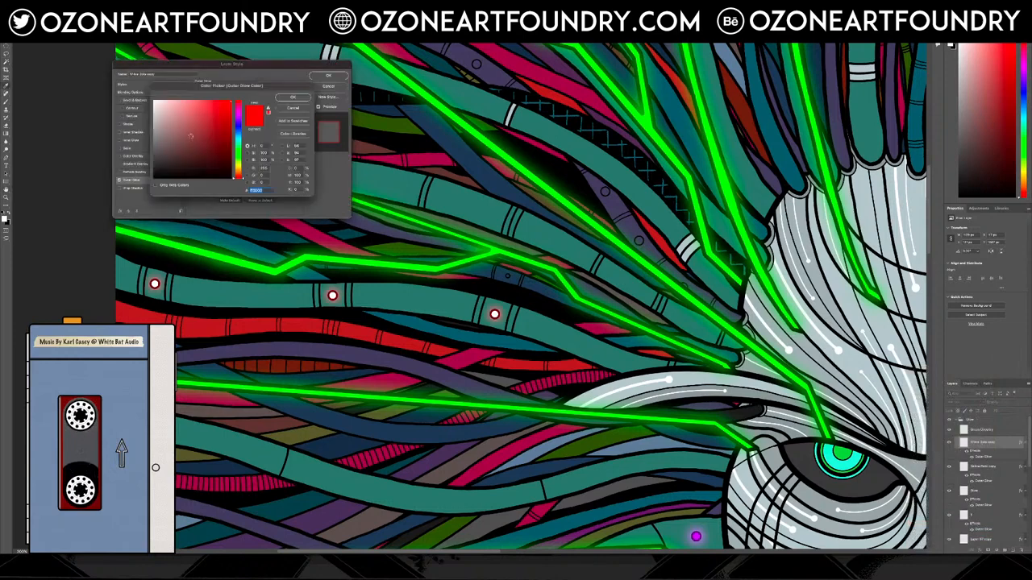
left_click_drag(191, 134, 153, 100)
left_click(293, 97)
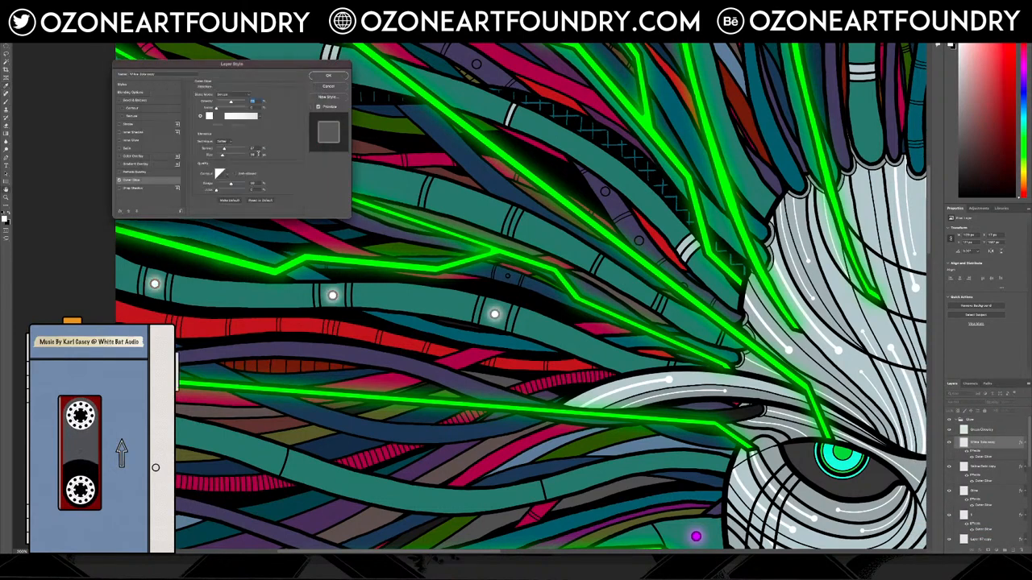
left_click(320, 76)
Examine the wires in the artwork's upper-left area up close, around the small unfilled circles on the purple wire.
scroll(364, 186, "down", 2)
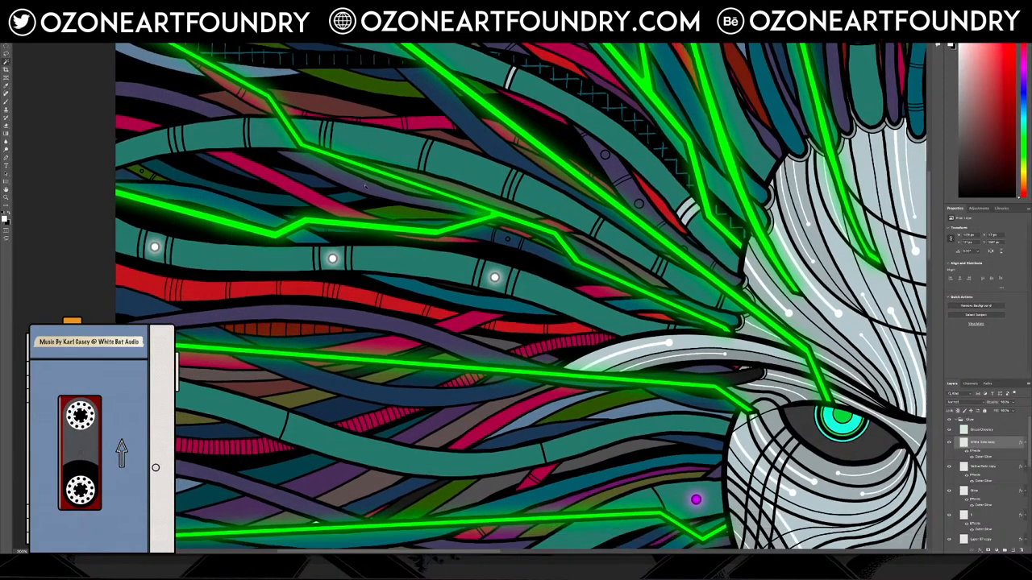
scroll(366, 187, "up", 6)
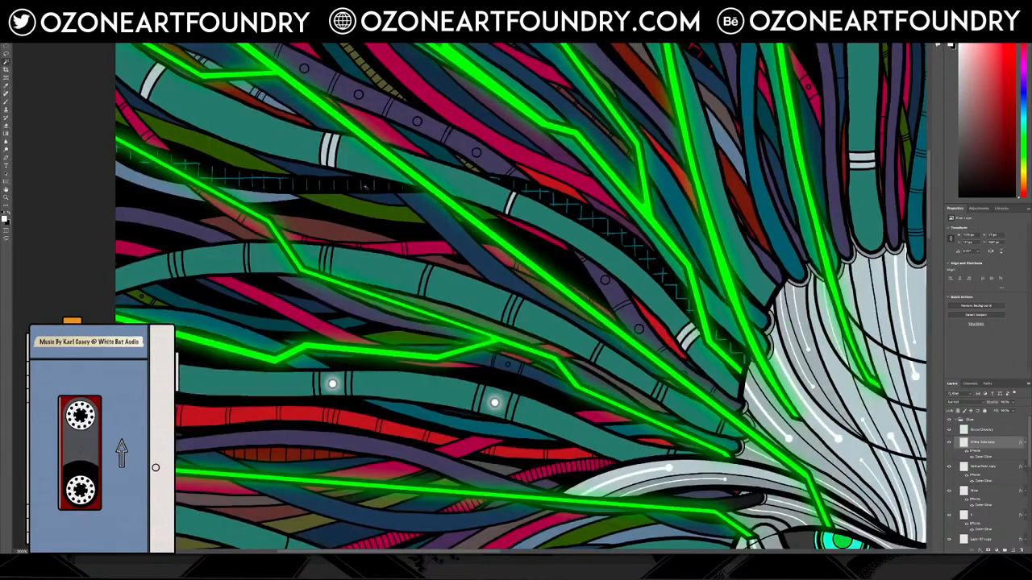
scroll(365, 187, "up", 1)
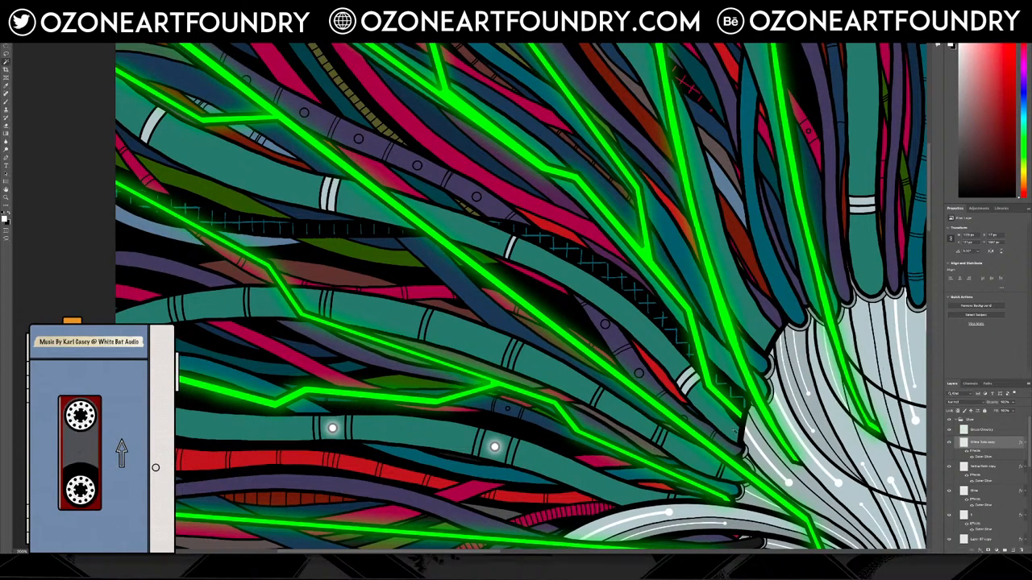
scroll(732, 371, "up", 10)
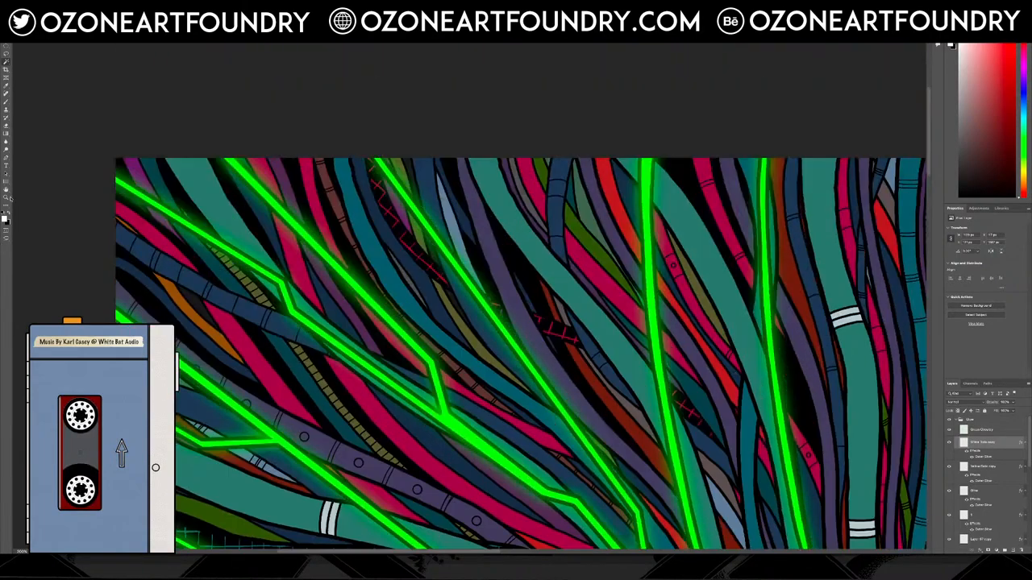
left_click(6, 197)
left_click(135, 318)
left_click(134, 319)
left_click(134, 319)
left_click(134, 318)
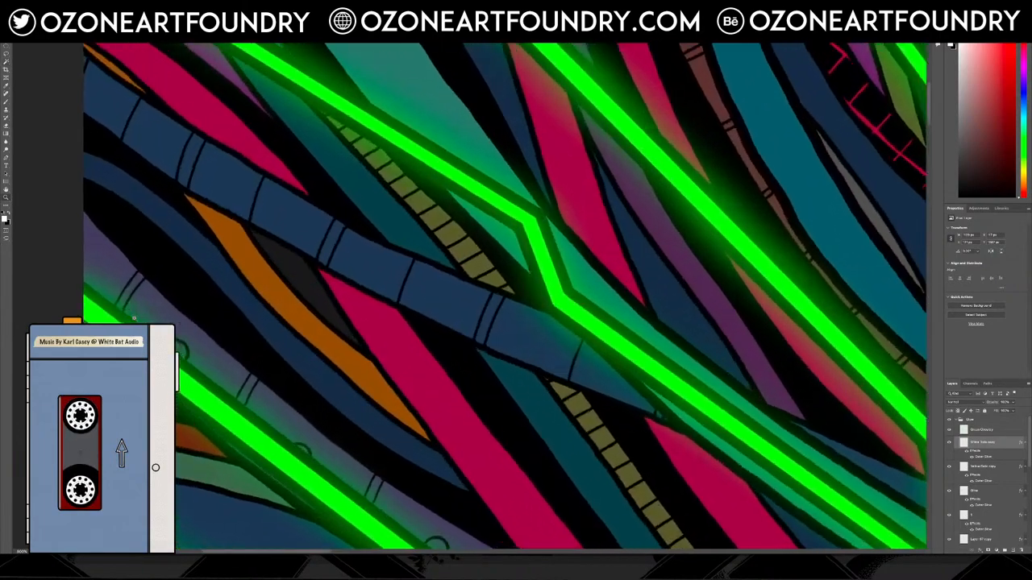
left_click(179, 309)
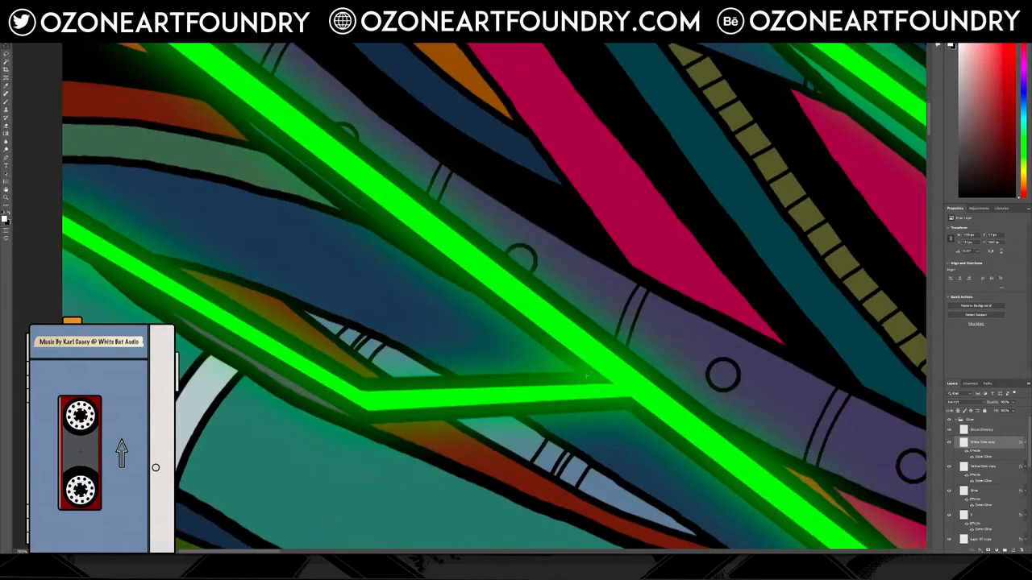
scroll(585, 375, "up", 5)
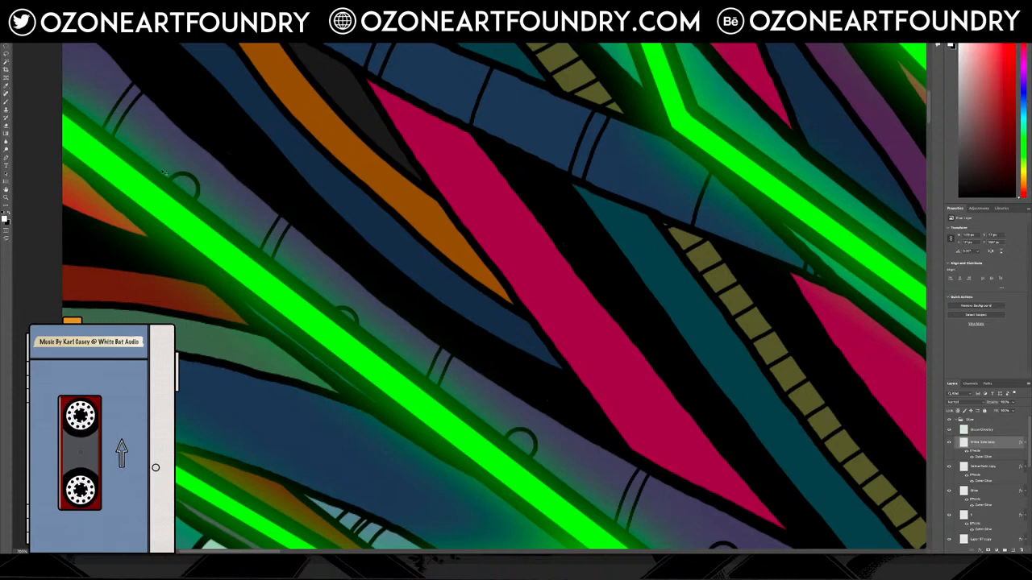
Temporarily hide the green electricity glow to activate the wire artwork layer containing the purple wire's circles, and restore the glow.
left_click(192, 179)
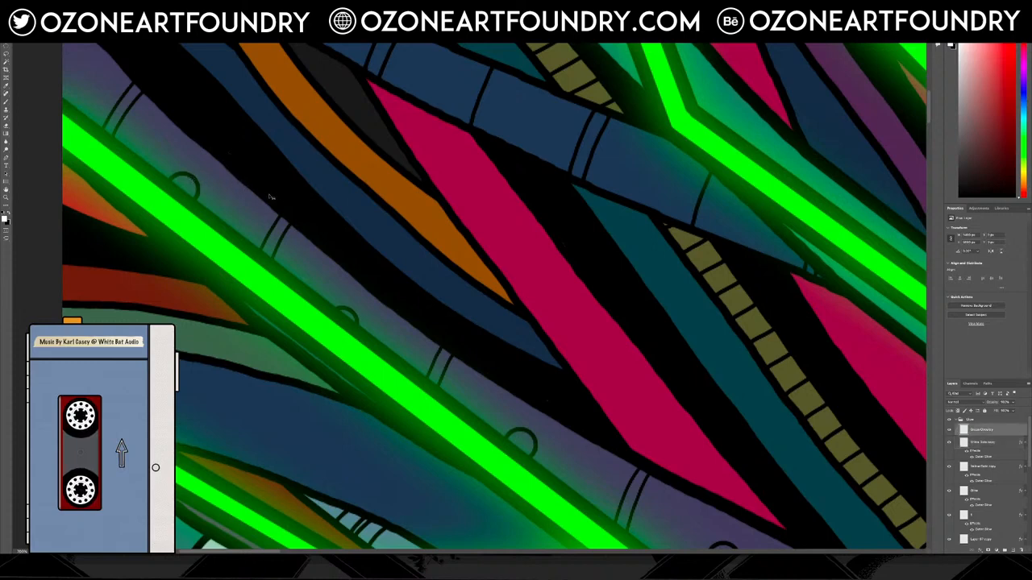
left_click(951, 431)
left_click(199, 184)
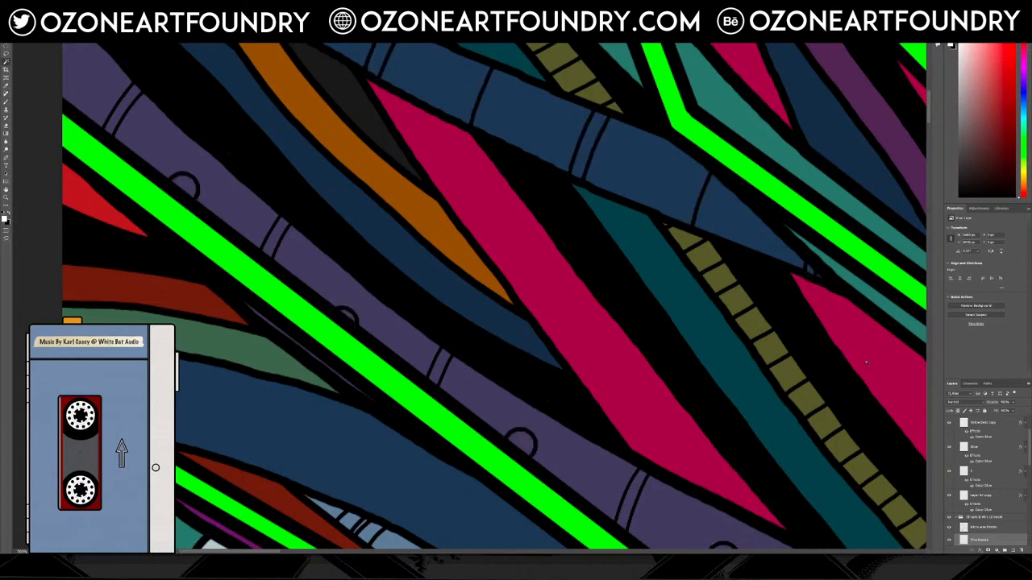
left_click_drag(1028, 447, 1028, 431)
left_click(950, 430)
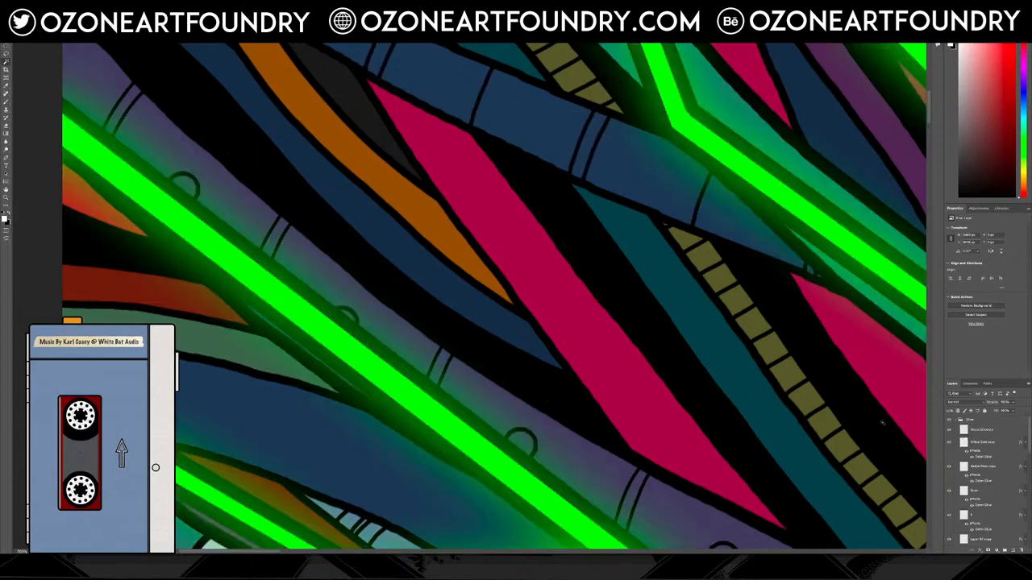
scroll(696, 385, "down", 5)
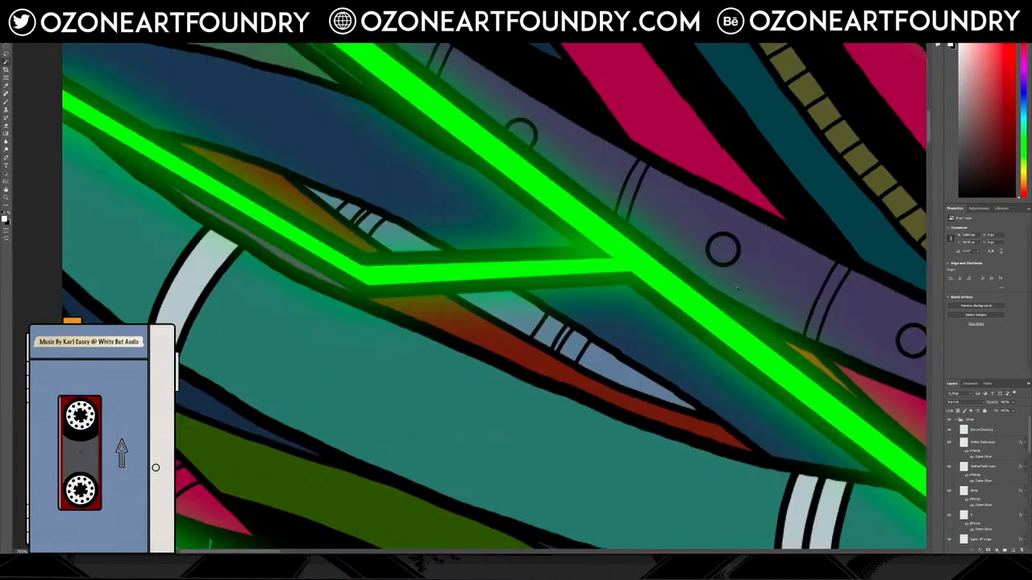
left_click(725, 251)
left_click(905, 340)
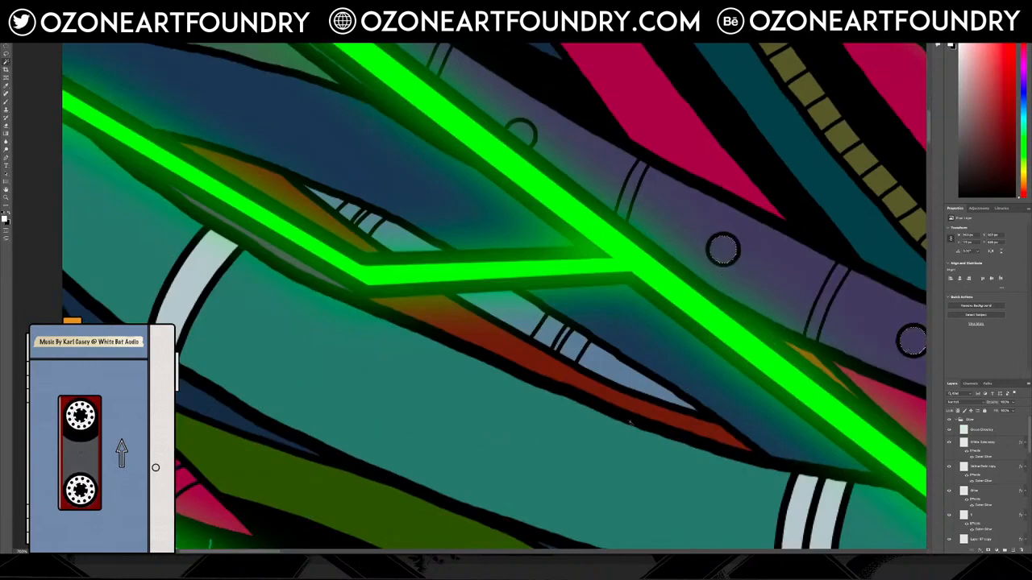
left_click_drag(232, 553, 324, 553)
scroll(429, 442, "down", 1)
scroll(429, 442, "down", 5)
left_click(296, 256)
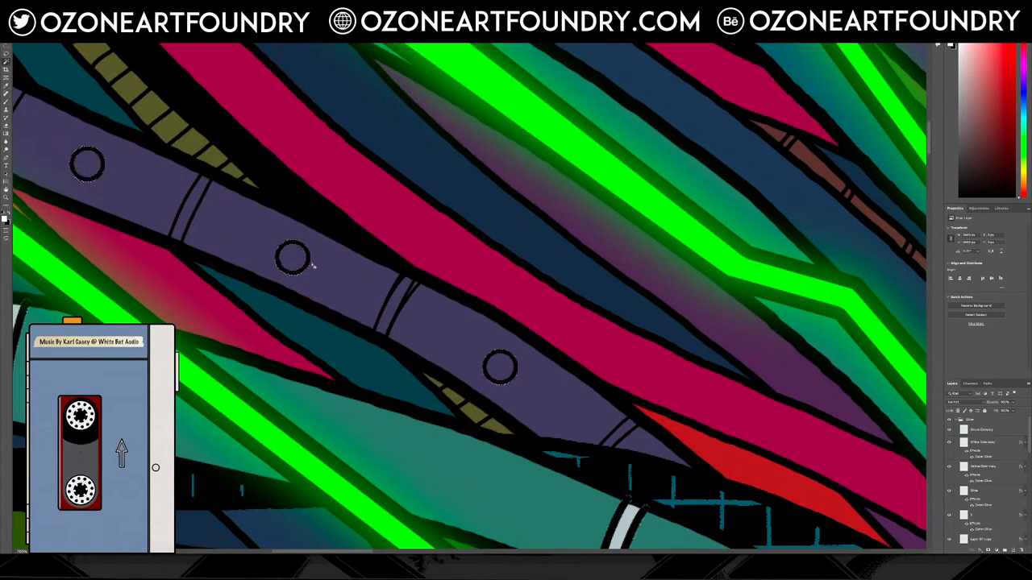
key("ctrl+d")
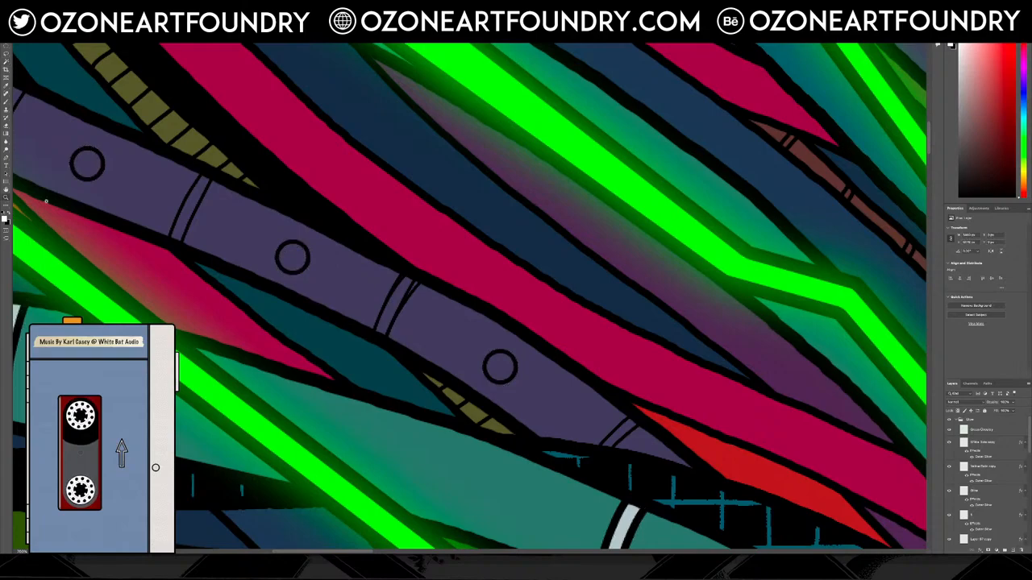
Toggle the visibility of the line and detail layers to find which one holds the overlapping lines on the purple tube's band.
scroll(419, 290, "up", 5)
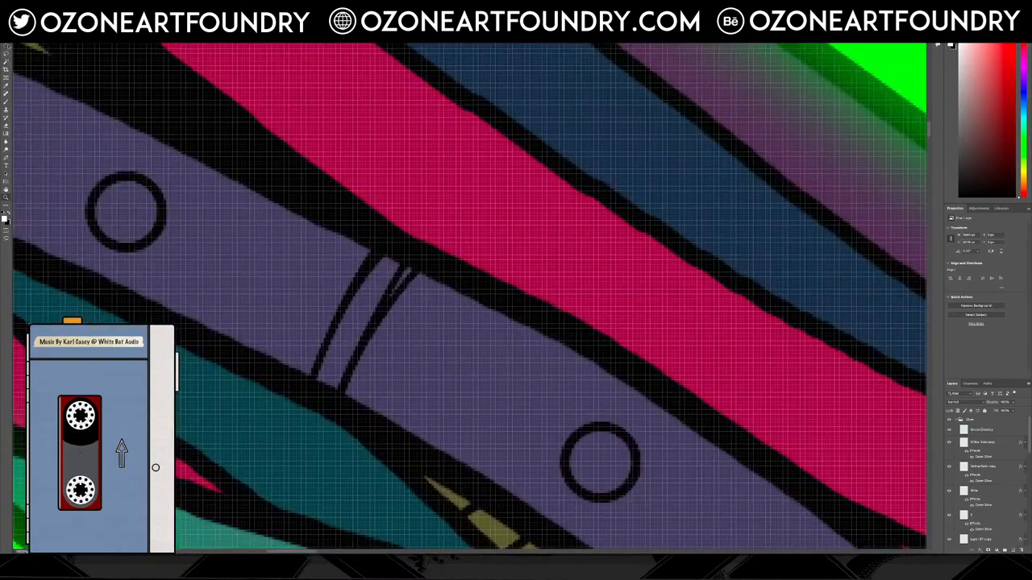
left_click(381, 261, "ctrl")
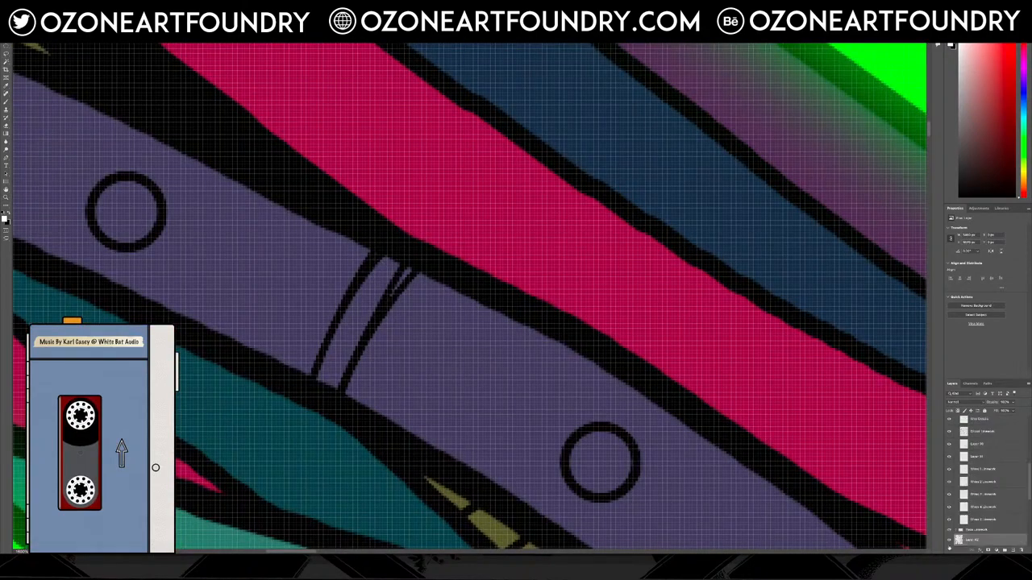
left_click(949, 540)
left_click(949, 540)
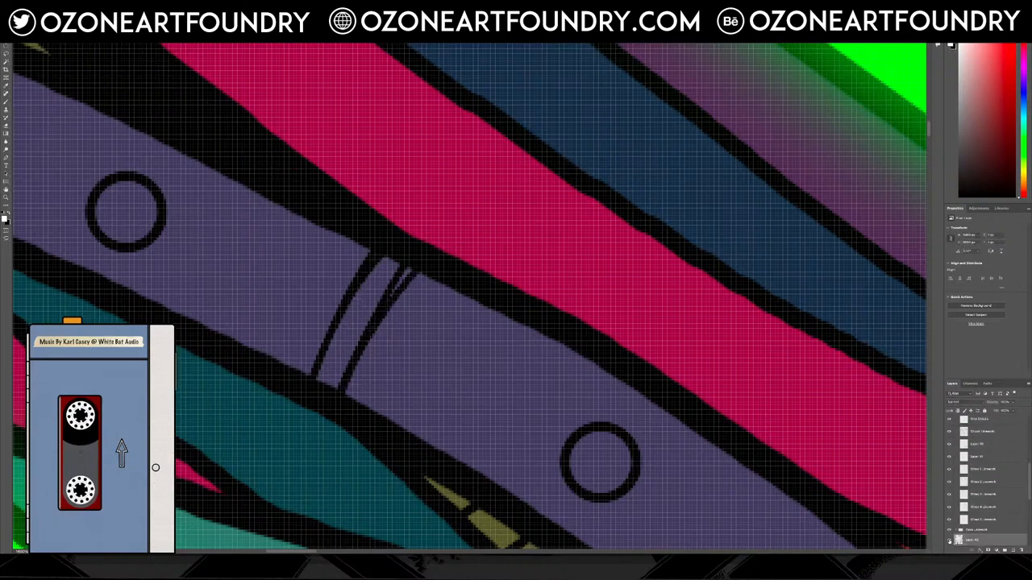
left_click(949, 540)
left_click(949, 540)
left_click(948, 540)
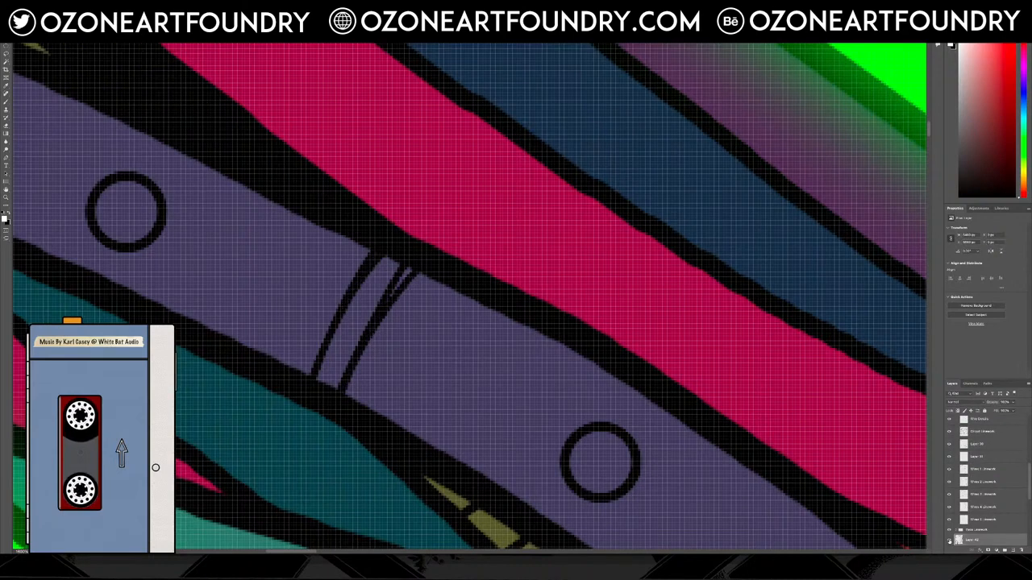
left_click(400, 278)
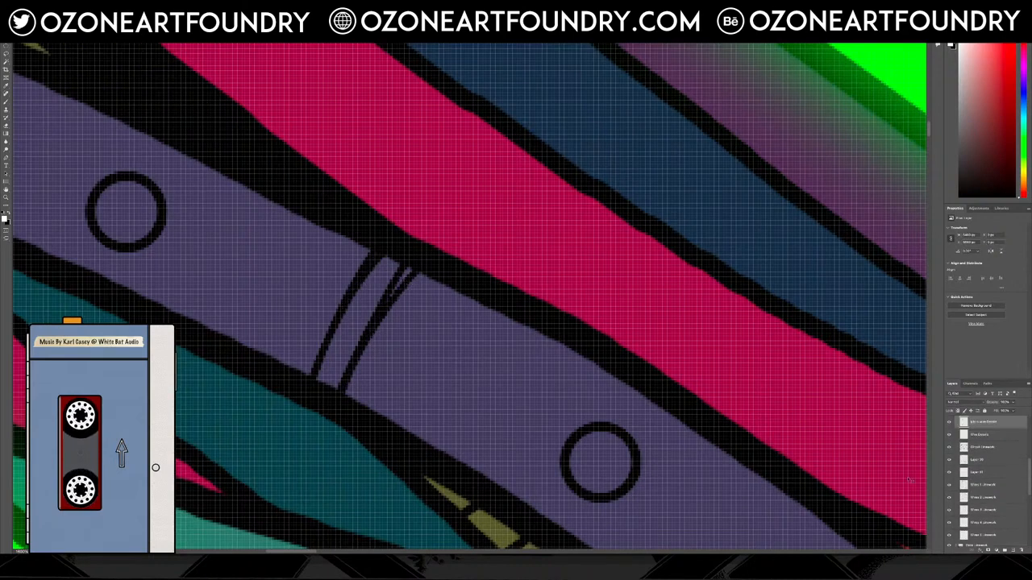
left_click(950, 422)
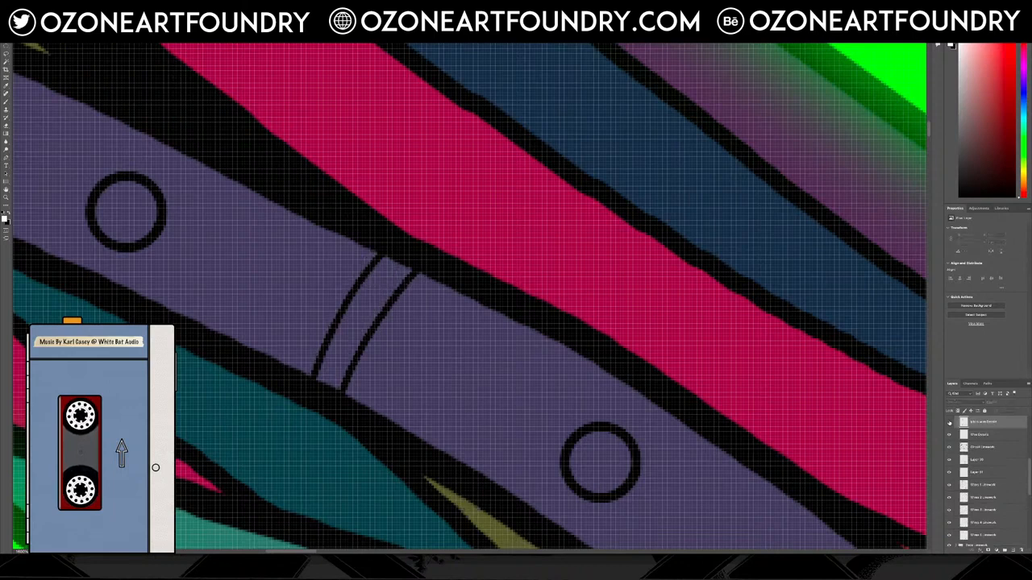
left_click(949, 422)
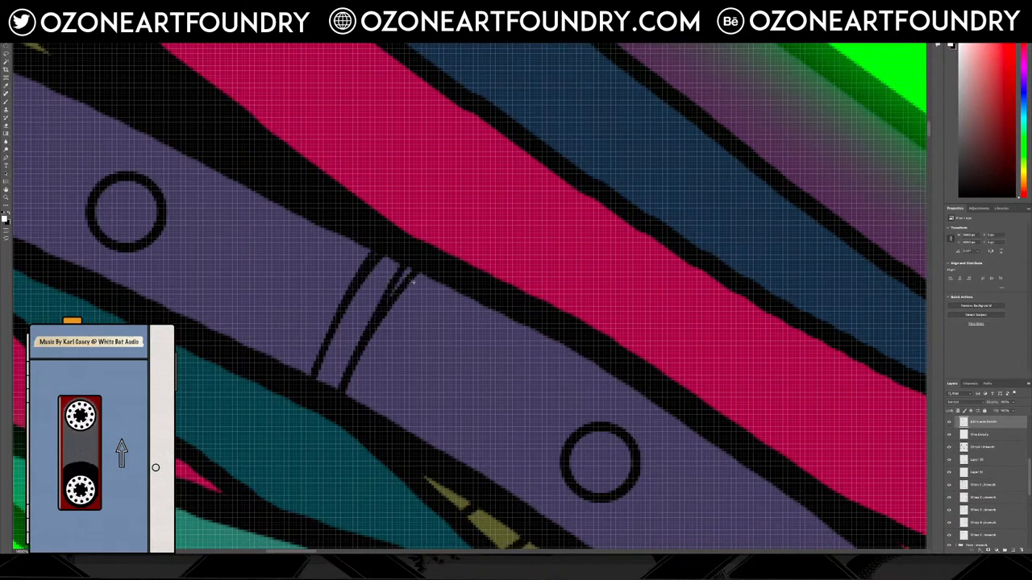
Outline the doubled band on the purple tube with the Polygonal Lasso on its layer, delete the lines inside, and deselect.
left_click(409, 281)
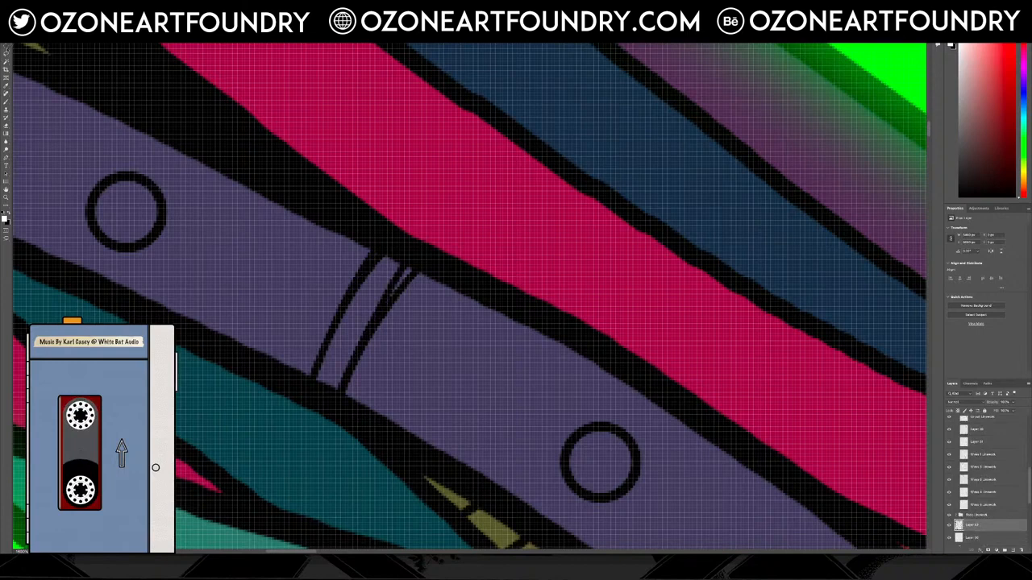
left_click(6, 55)
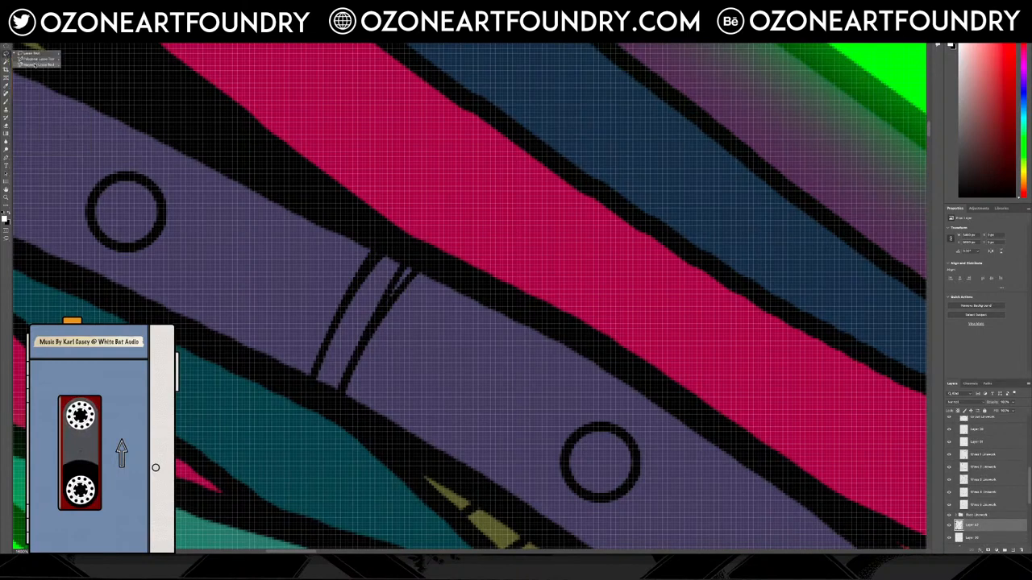
left_click(32, 59)
left_click(290, 386)
left_click(355, 230)
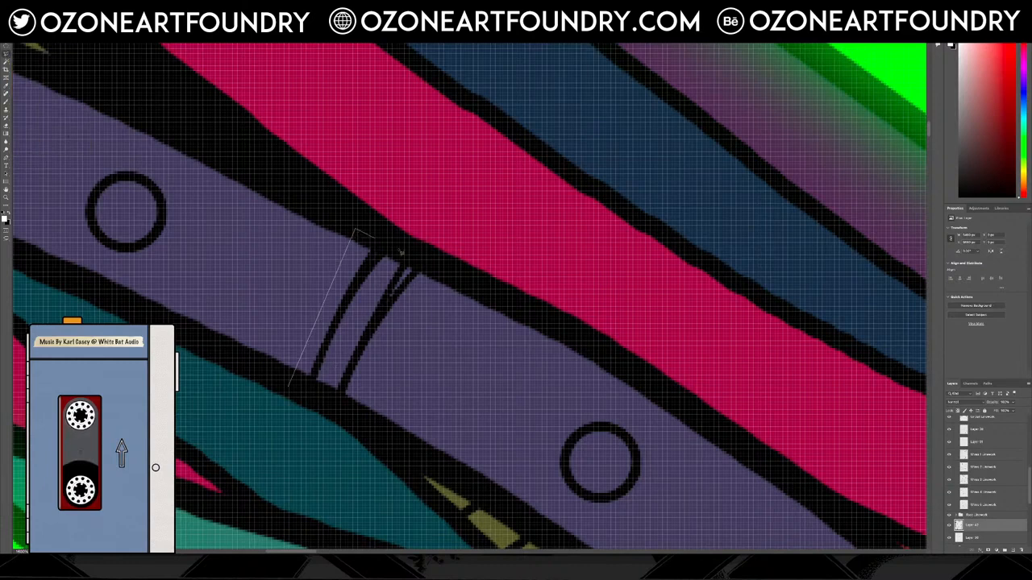
left_click(444, 274)
double_click(361, 420)
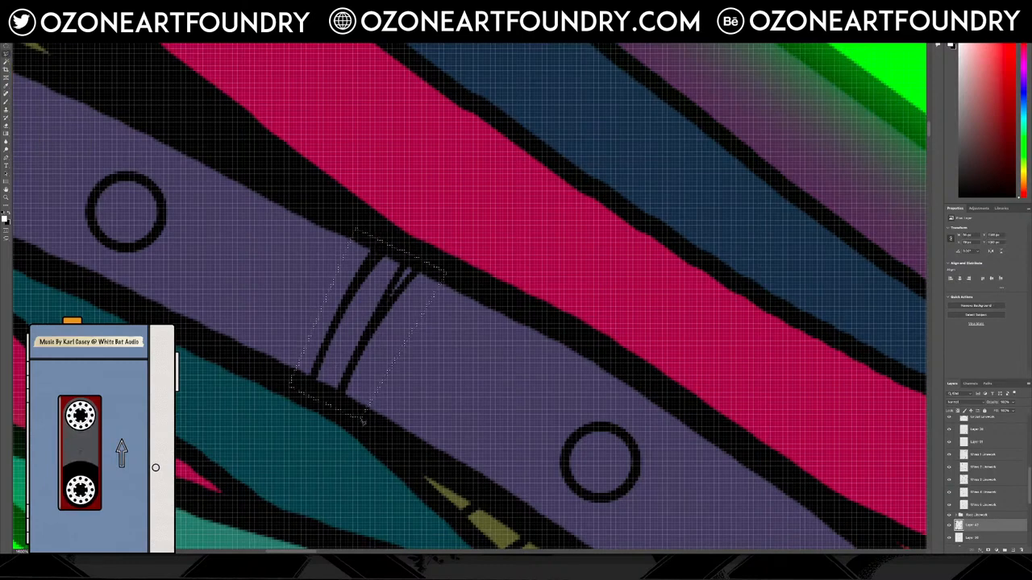
key("Delete")
key("ctrl+d")
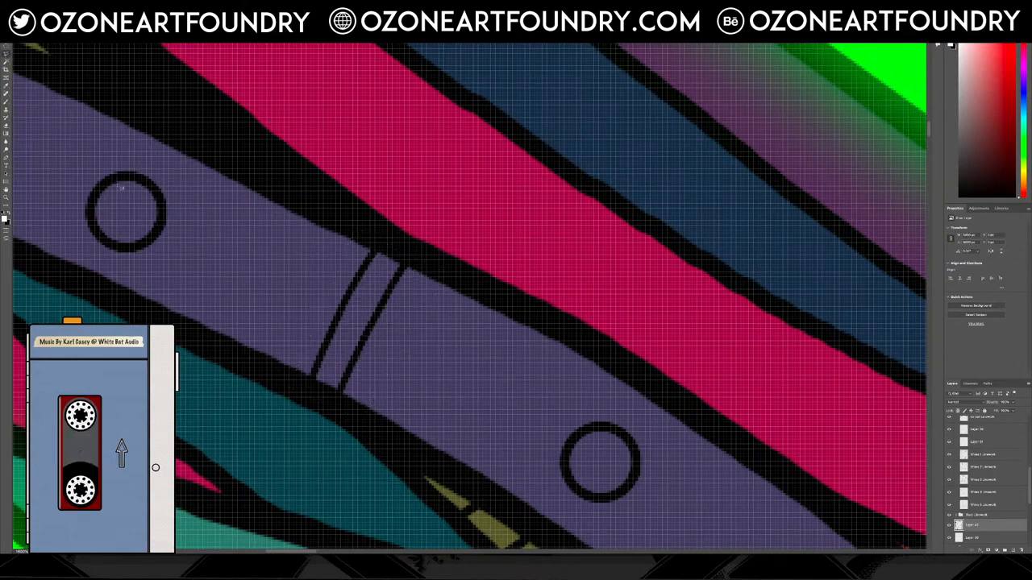
key("v")
left_click(153, 186)
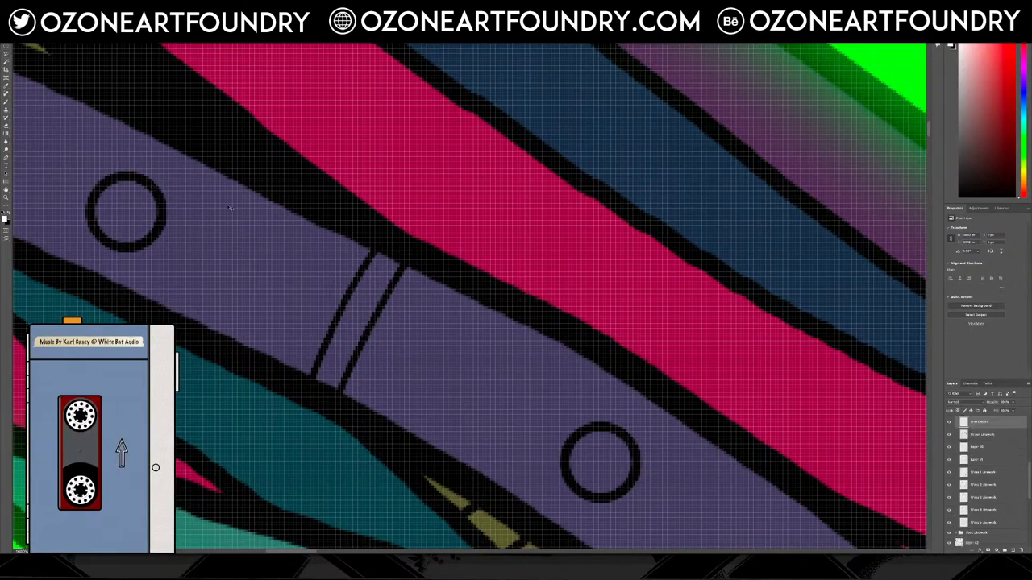
scroll(229, 208, "down", 10)
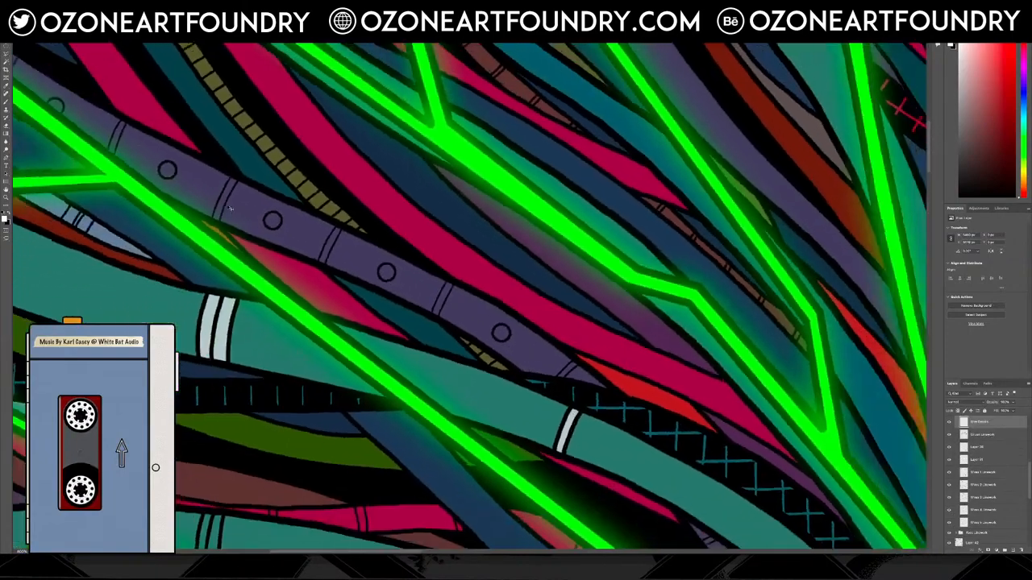
scroll(230, 208, "down", 3)
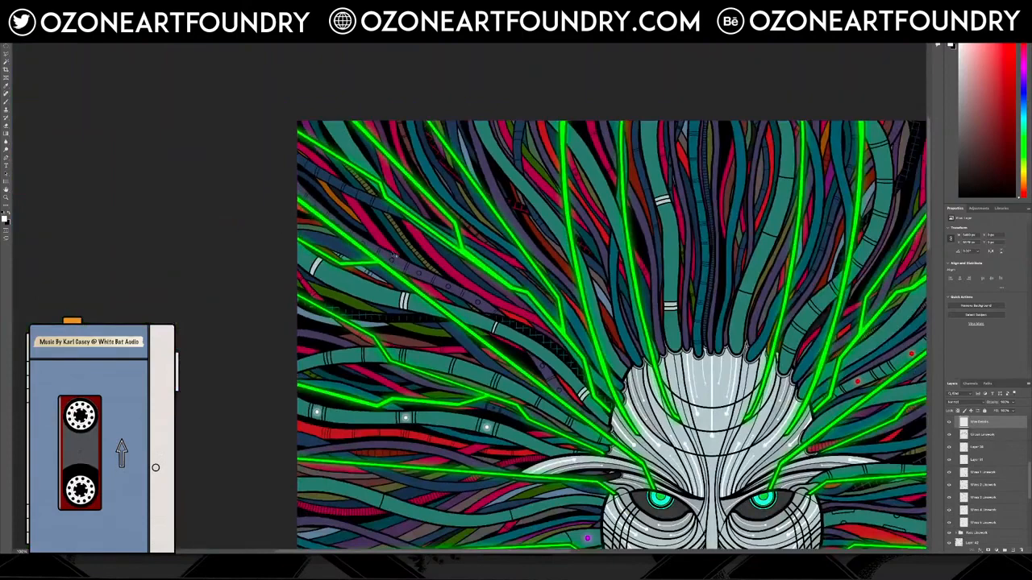
scroll(468, 319, "up", 3)
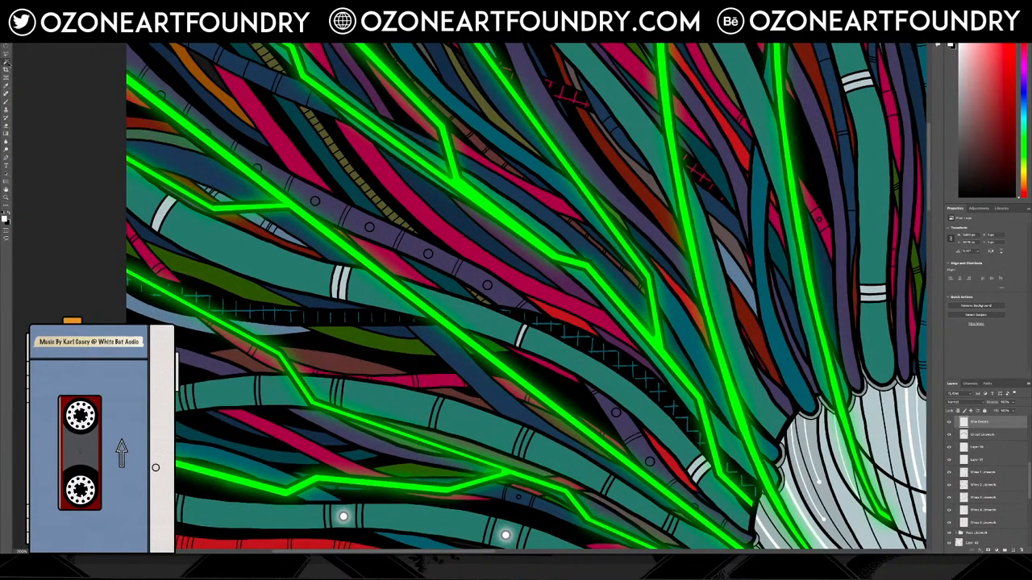
scroll(732, 467, "down", 1)
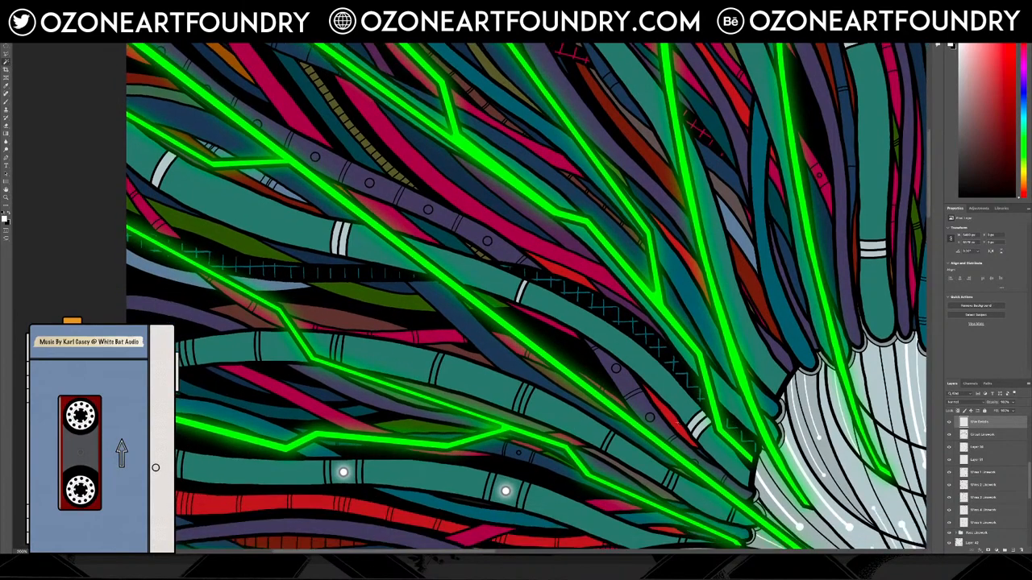
left_click(651, 419, "ctrl")
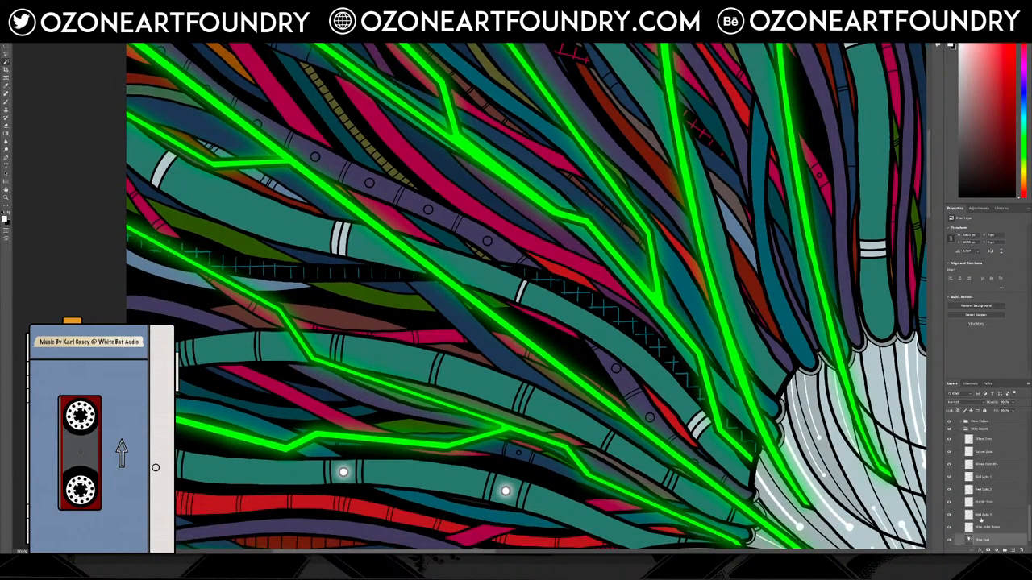
left_click(457, 226)
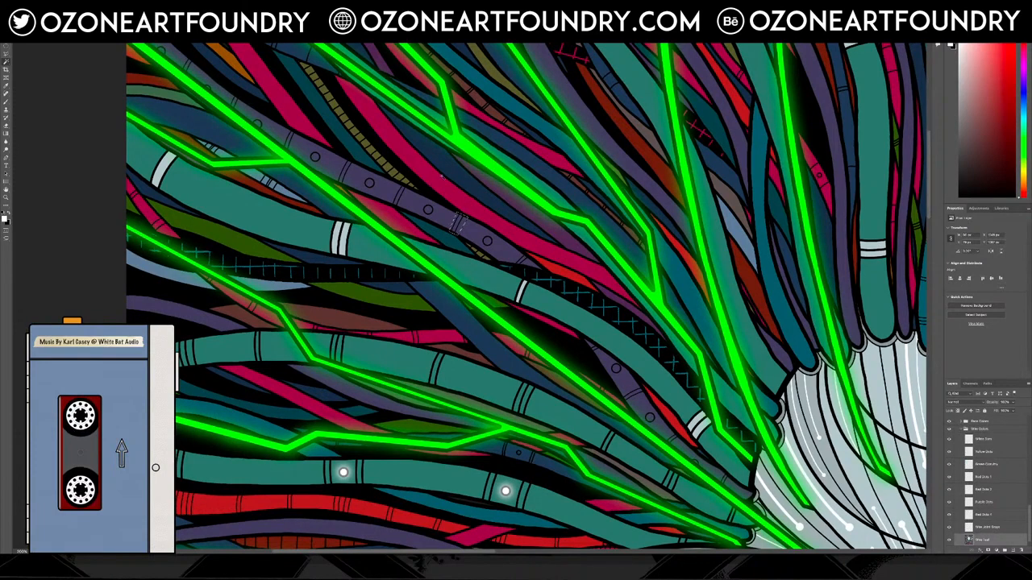
key("ctrl+d")
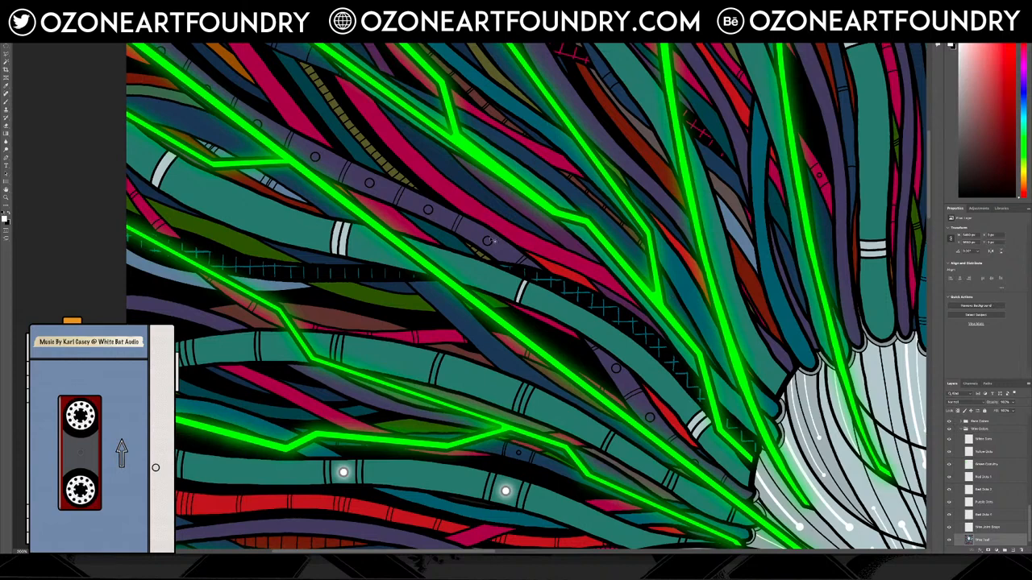
Select the insides of the circles along the purple tube on the wire details layer with the Magic Wand.
left_click(493, 241, "ctrl")
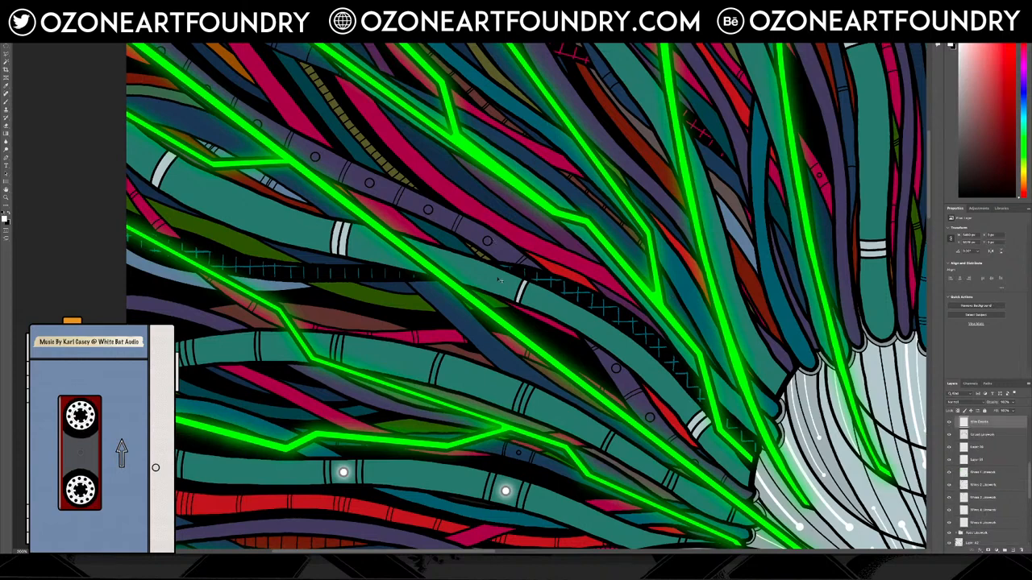
left_click(7, 63)
left_click(6, 197)
left_click(135, 62)
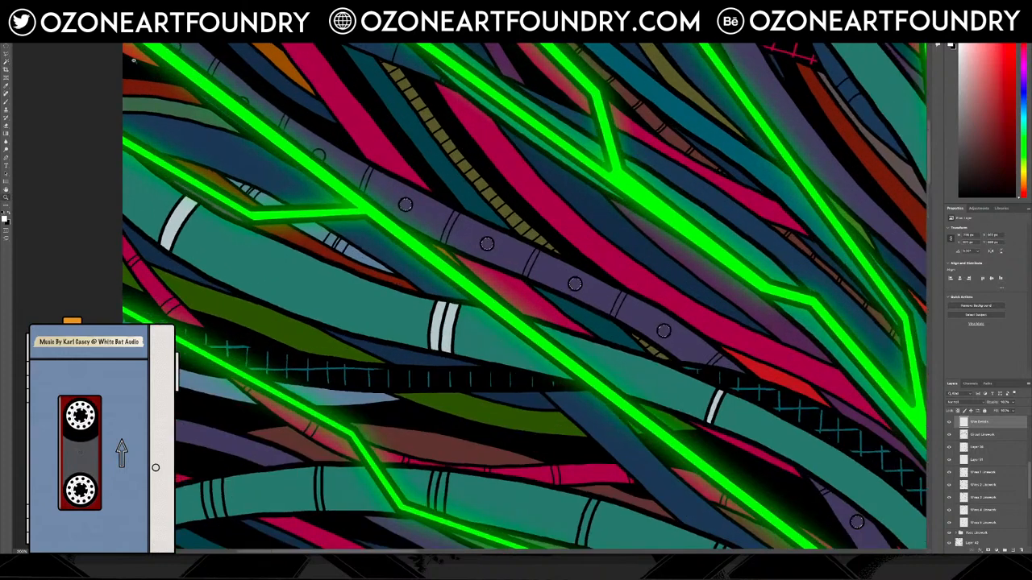
left_click(136, 62)
left_click(135, 62)
scroll(229, 133, "up", 10)
left_click(153, 162)
scroll(242, 177, "down", 2)
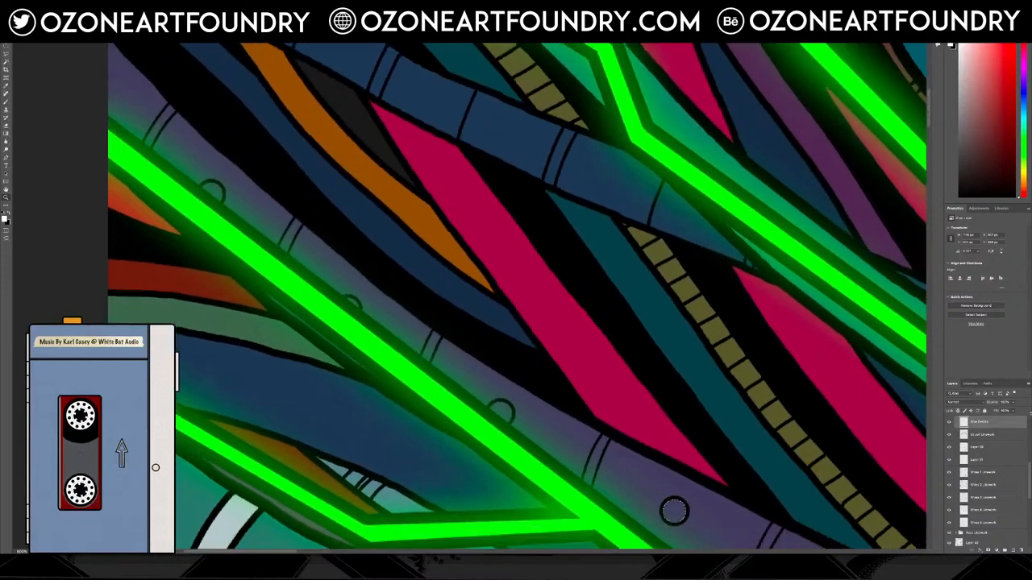
Add a new layer directly above the white dots layer in the wire colours group.
scroll(996, 465, "down", 3)
scroll(987, 463, "up", 1)
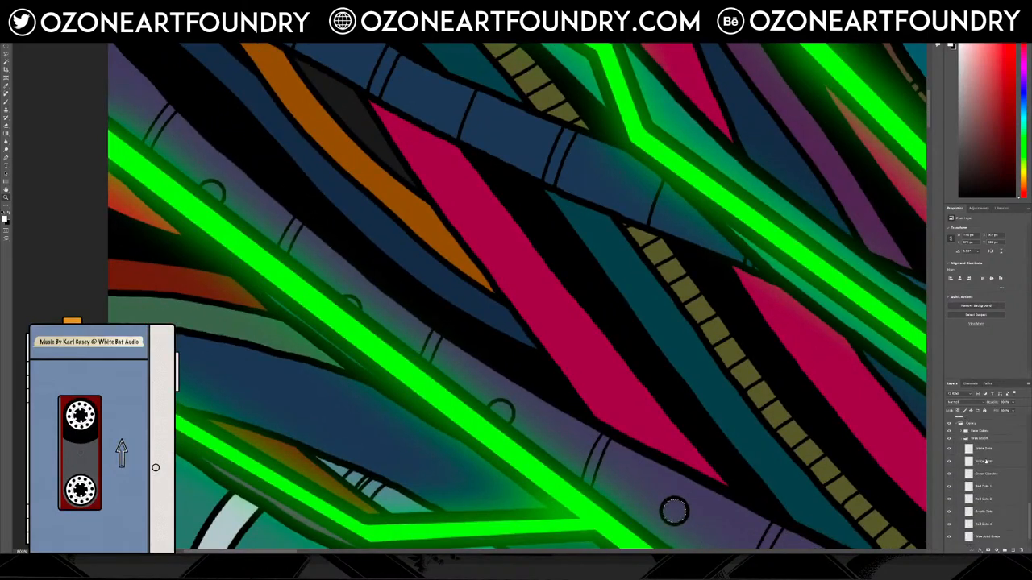
left_click(990, 449)
left_click(1014, 552)
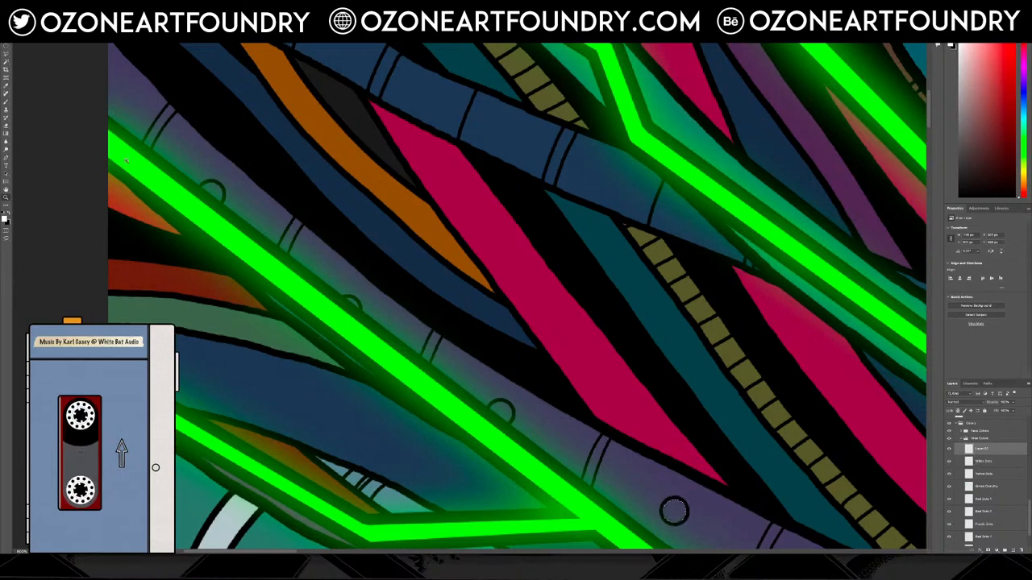
Set the foreground colour to a bright sky blue and fill the selected circles on the purple tube with it.
left_click(4, 219)
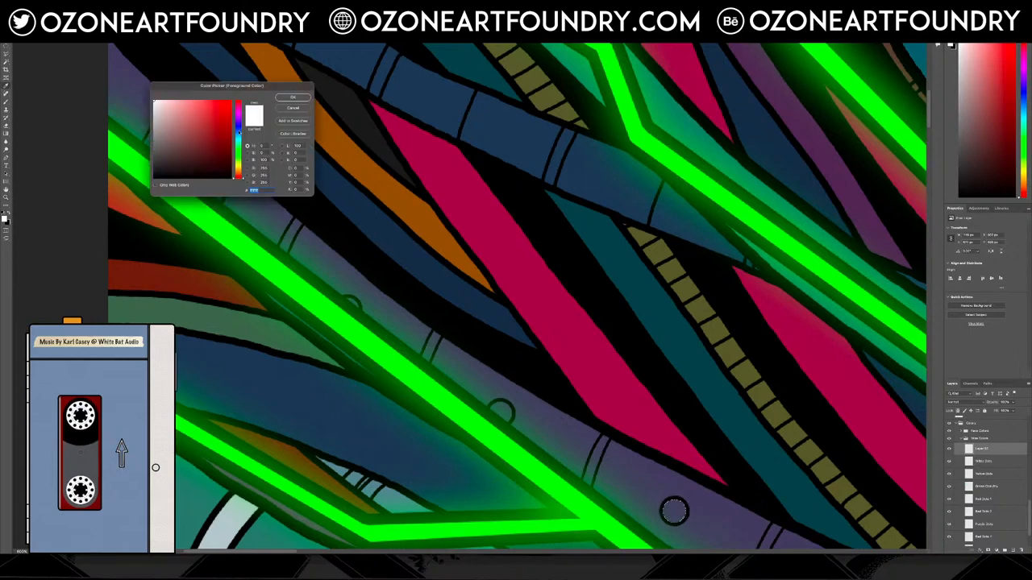
left_click_drag(238, 131, 238, 135)
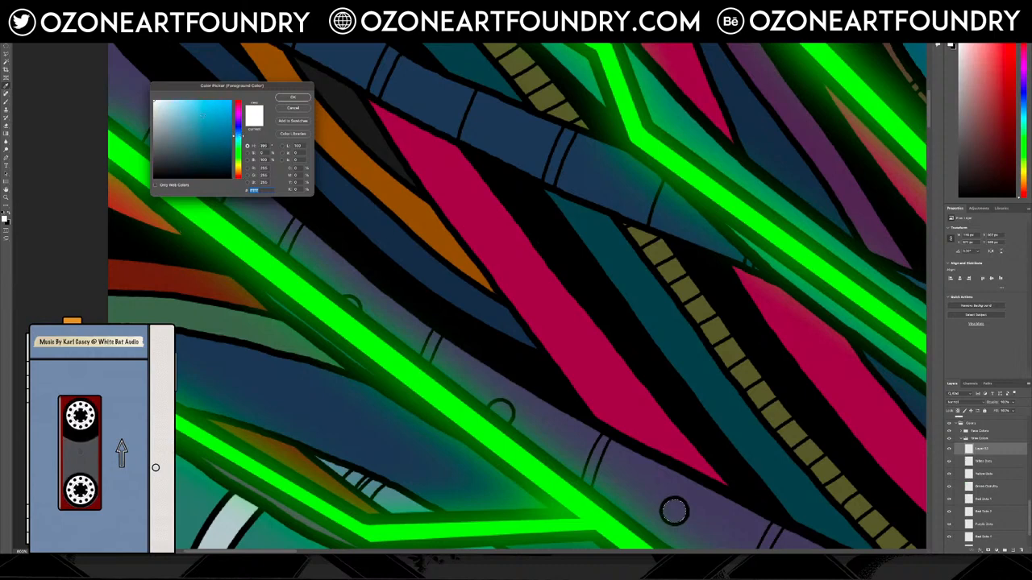
left_click(293, 98)
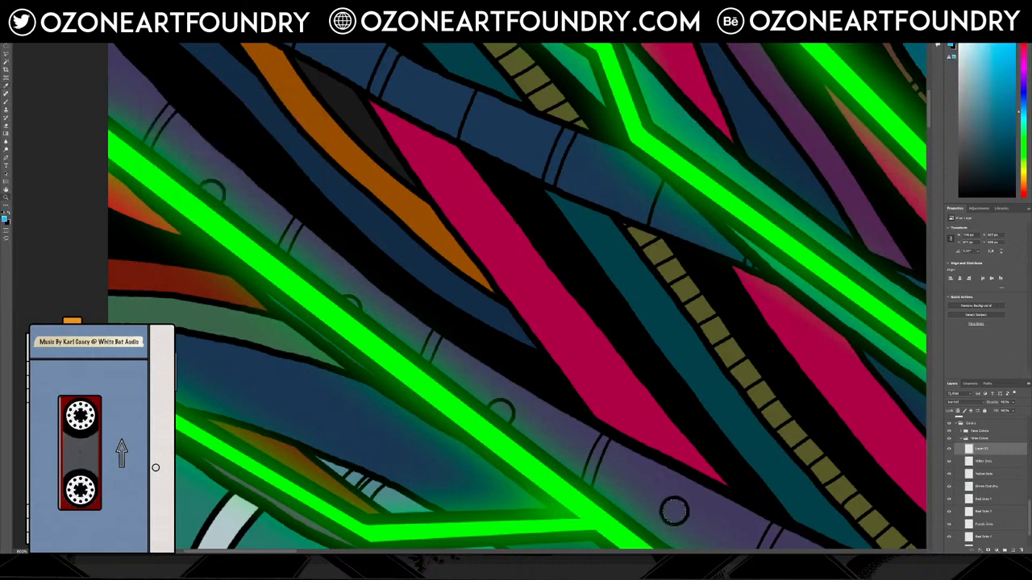
left_click(71, 5)
left_click(91, 101)
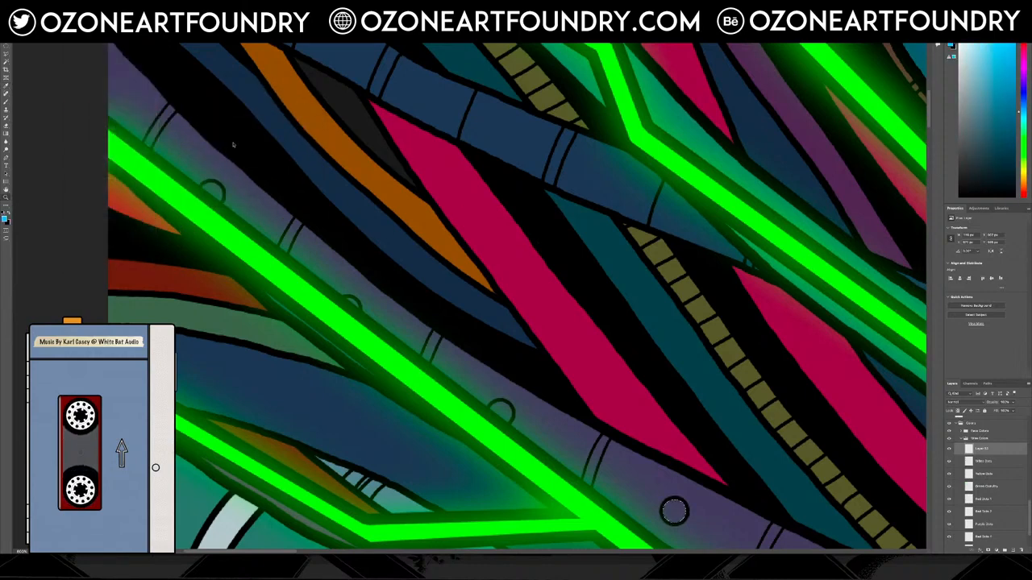
key("Return")
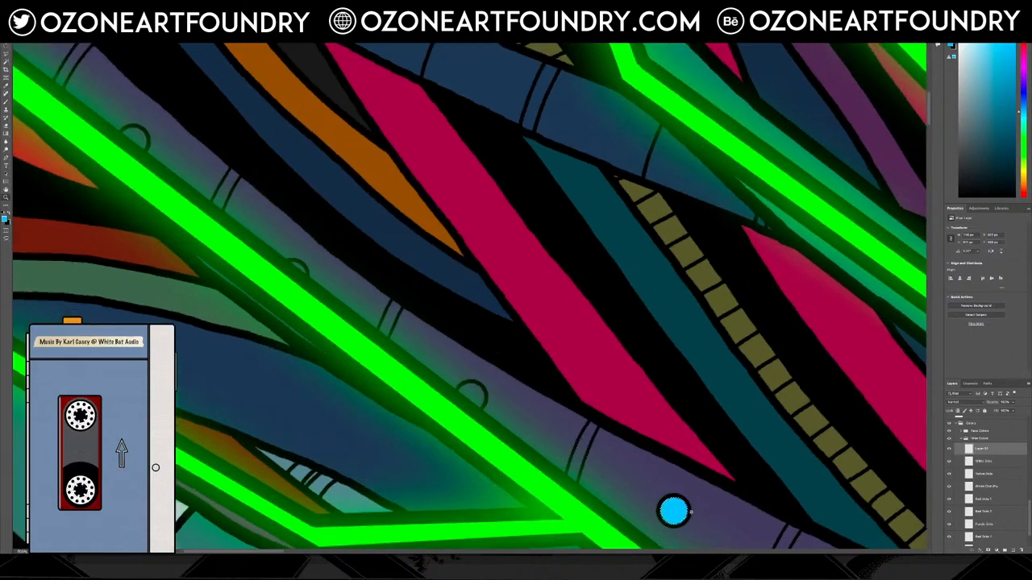
Place the circular selection over the partly hidden circle beside the filled dots on the purple tube and fill it with the sky-blue foreground colour.
scroll(673, 499, "down", 5)
scroll(549, 317, "up", 1)
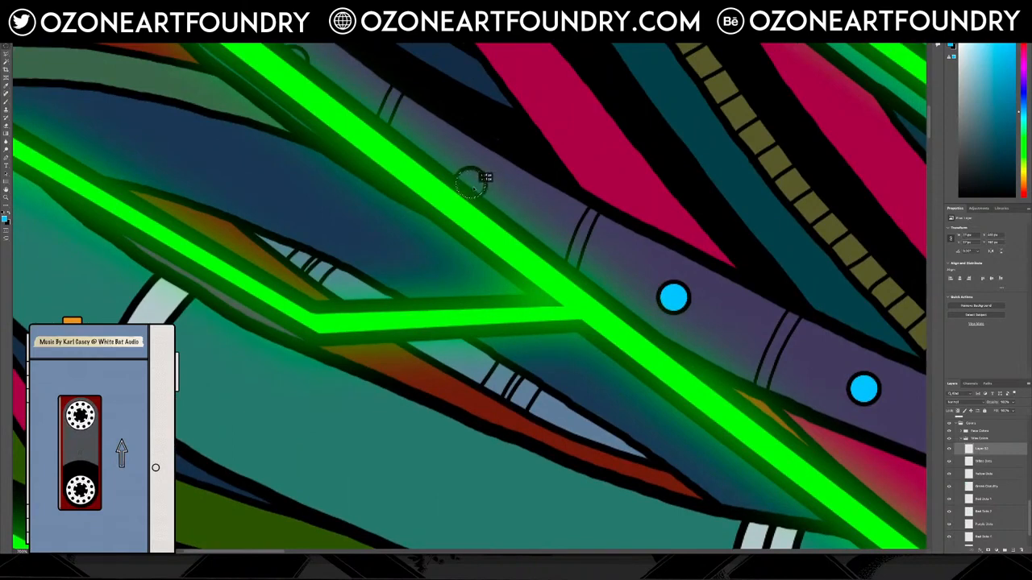
left_click(73, 4)
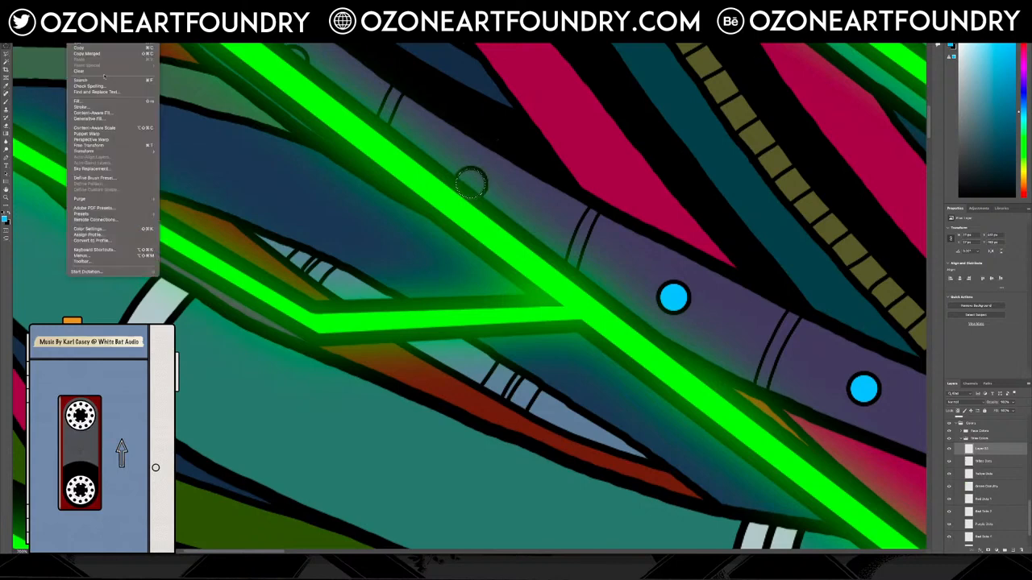
left_click(87, 102)
left_click(557, 249)
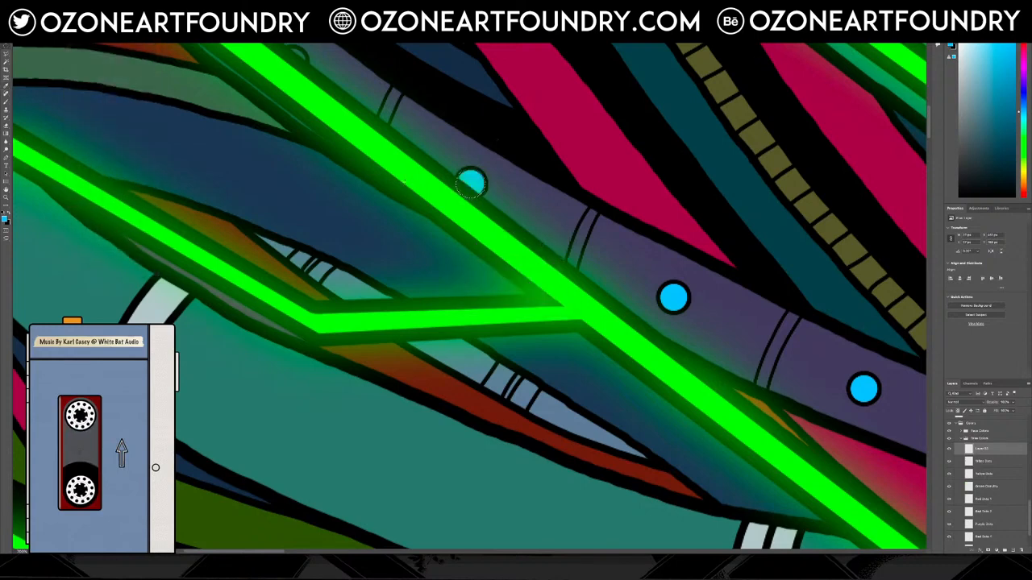
Move the circular selection to the next half-covered circle up the purple tube and fill it with the foreground blue.
scroll(498, 324, "up", 3)
left_click_drag(476, 319, 295, 192)
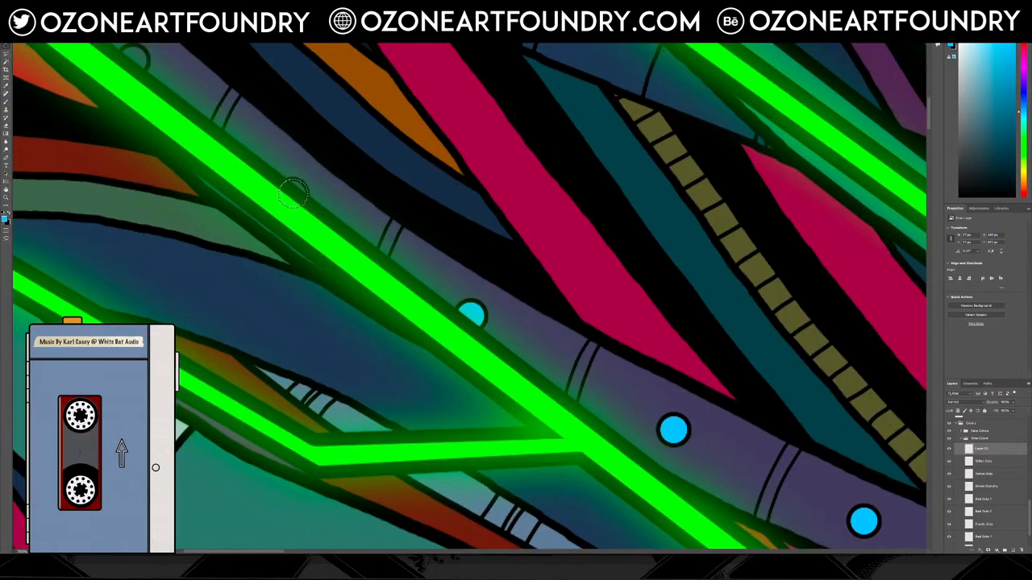
left_click(73, 4)
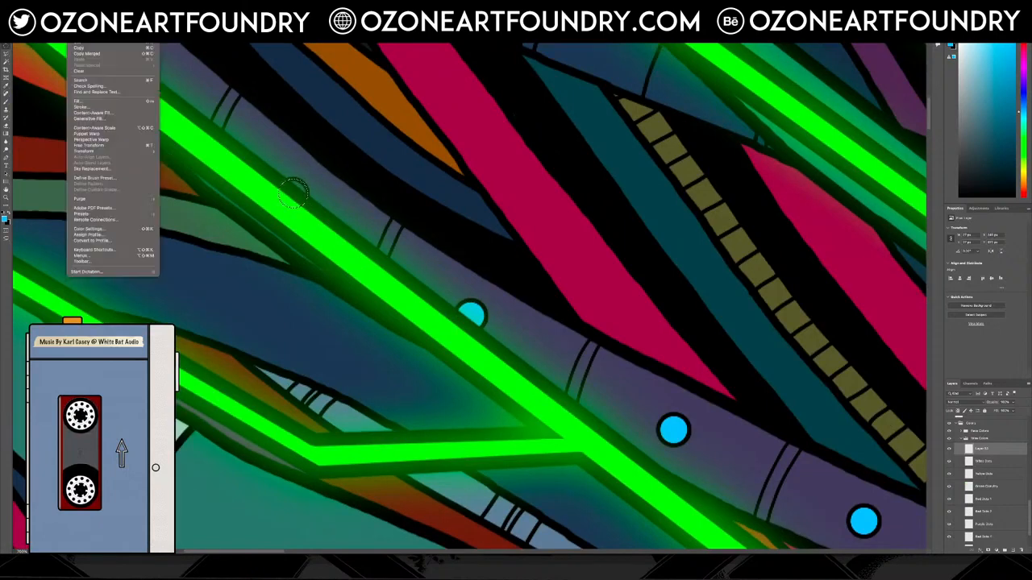
left_click(103, 101)
left_click(550, 250)
Shift the selection to the following circle, at the upper end of the visible purple tube, and fill it with the foreground blue.
left_click_drag(294, 192, 130, 59)
left_click(74, 7)
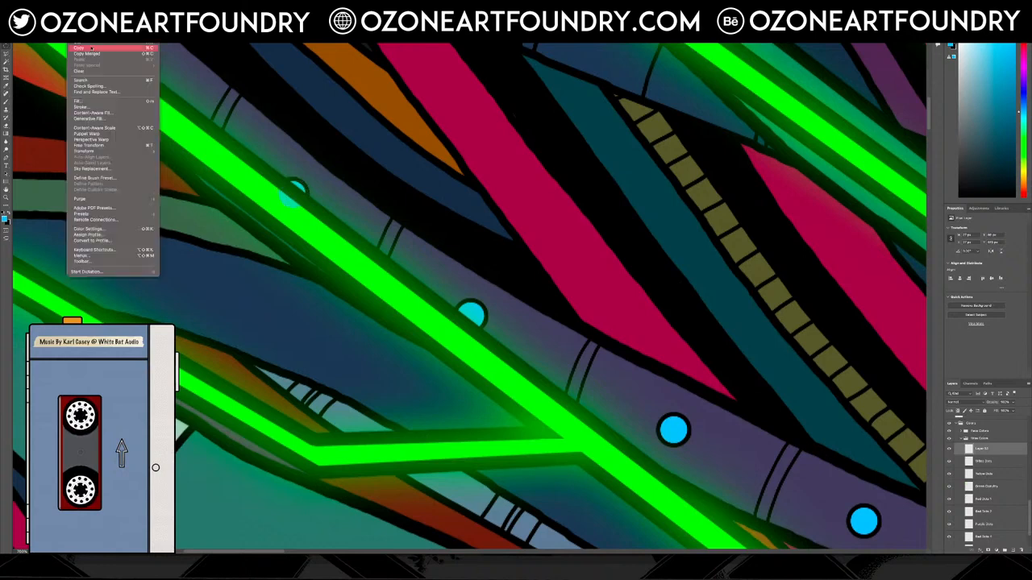
left_click(102, 102)
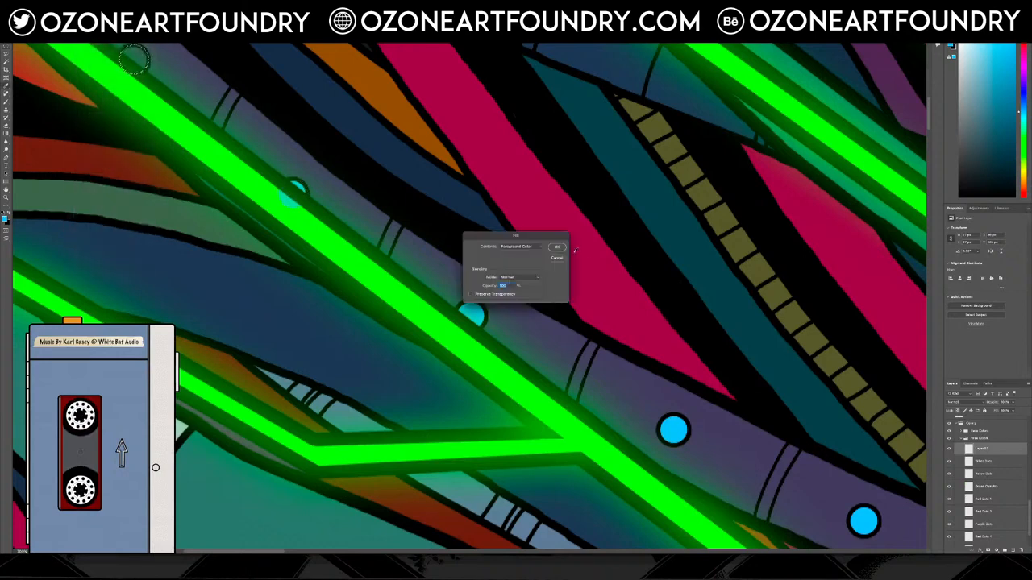
key("Return")
Place the circular selection over the last unfilled circle on the purple tube near the head, fill it with the foreground blue, and deselect.
scroll(673, 309, "up", 3)
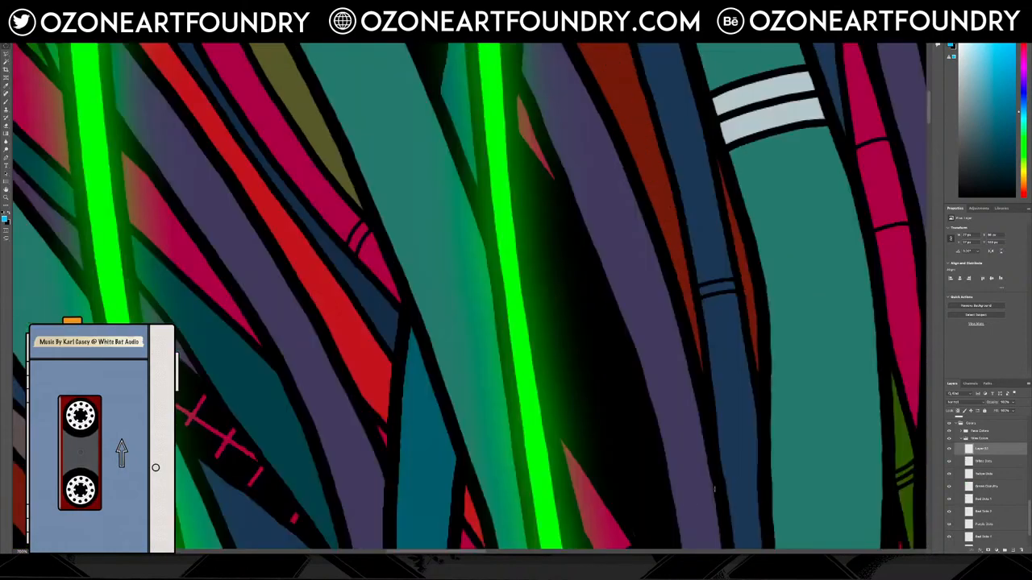
scroll(520, 412, "up", 5)
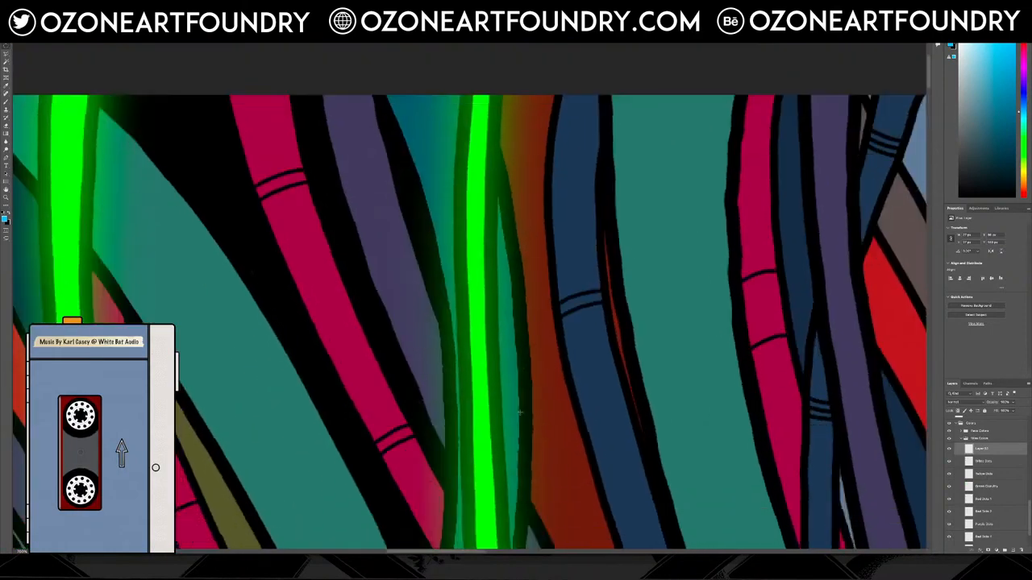
scroll(519, 412, "down", 5)
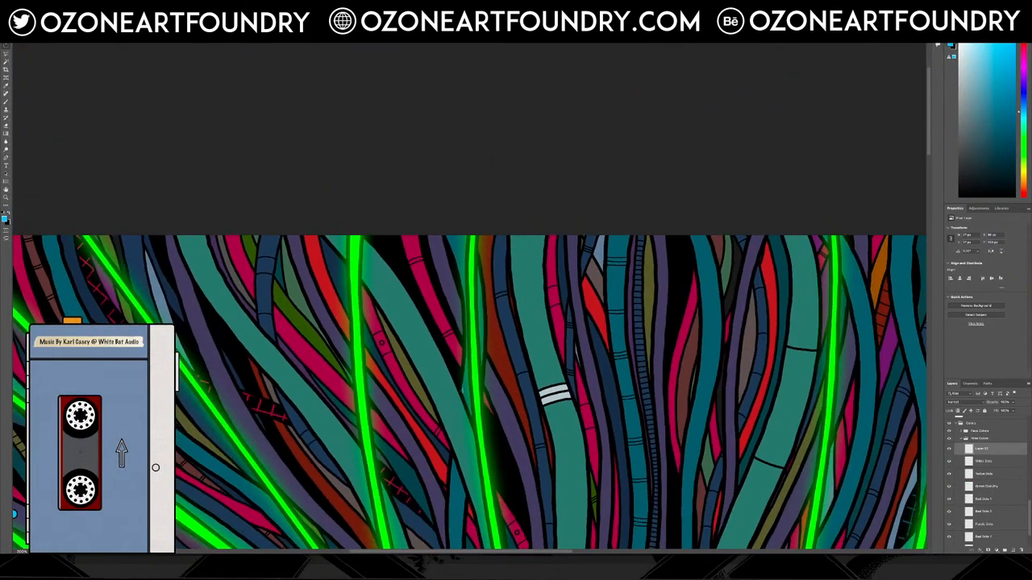
mouse_move(519, 553)
left_mouse_down()
mouse_move(407, 555)
mouse_move(527, 556)
left_mouse_up()
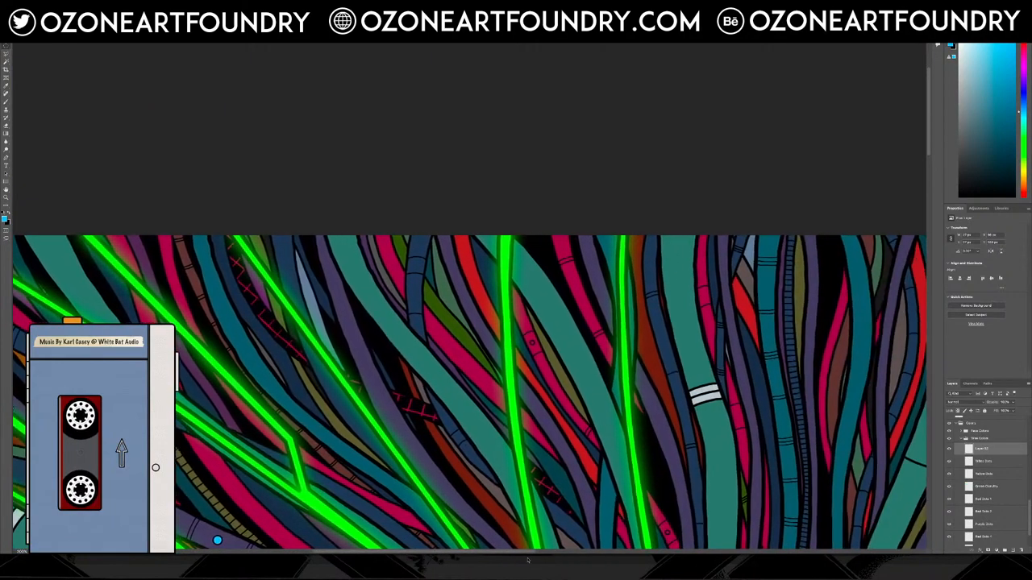
scroll(476, 474, "down", 4)
scroll(476, 474, "down", 6)
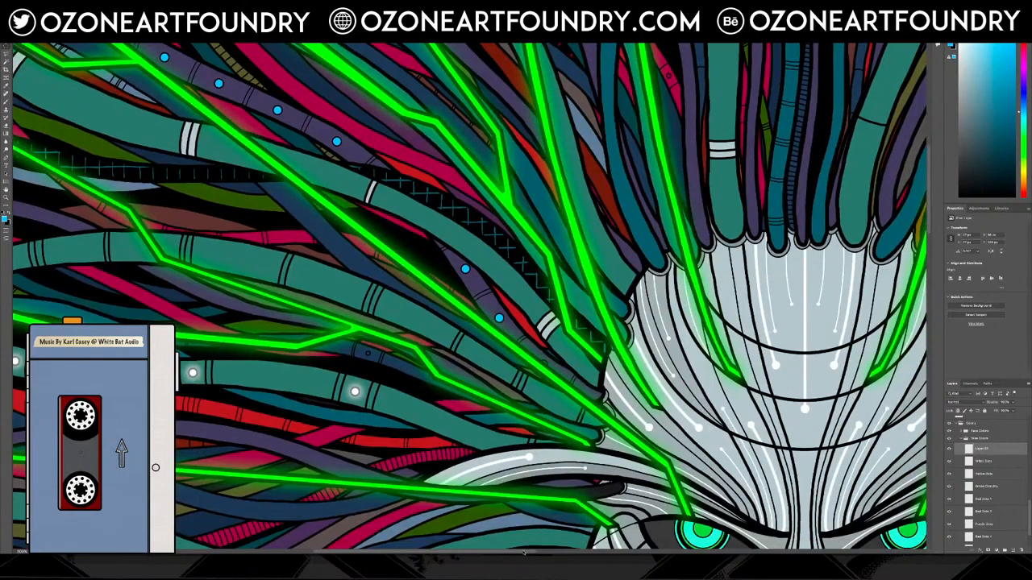
left_click_drag(523, 552, 549, 553)
key("ctrl+plus")
key("ctrl+plus")
key("ctrl+plus")
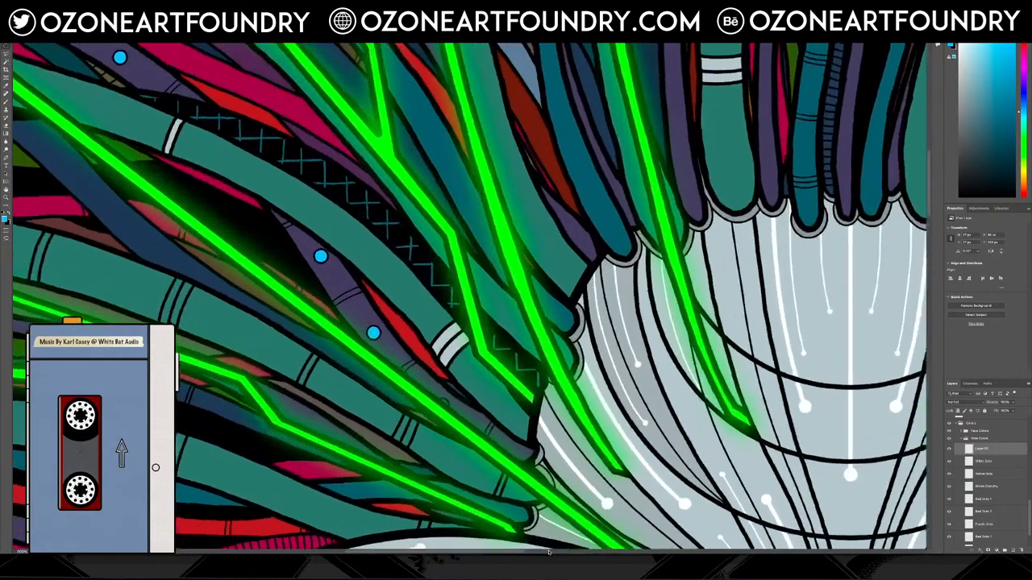
key("ctrl+plus")
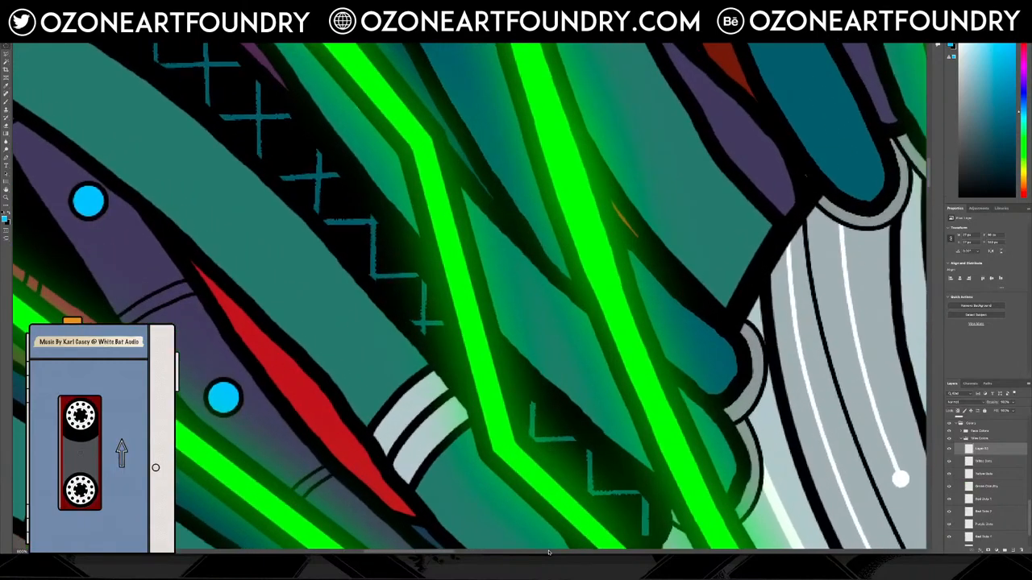
scroll(469, 296, "down", 5)
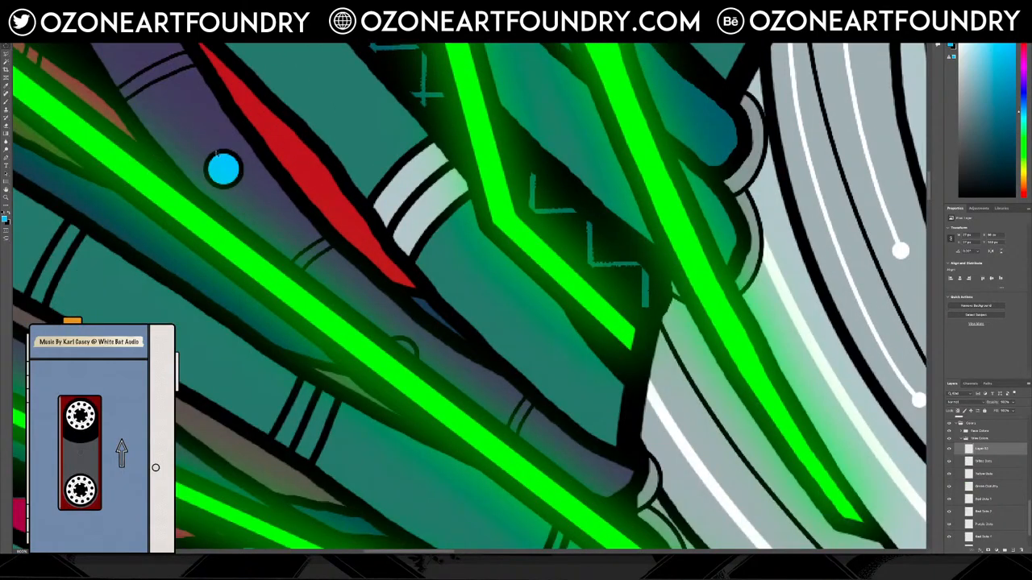
left_click_drag(209, 151, 409, 347)
left_click(71, 6)
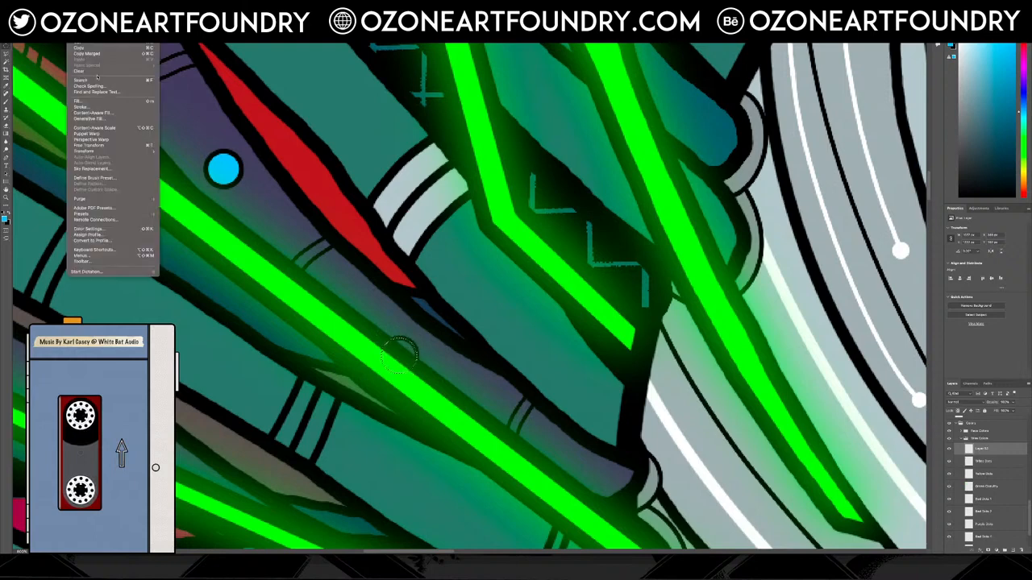
left_click(97, 101)
left_click(557, 246)
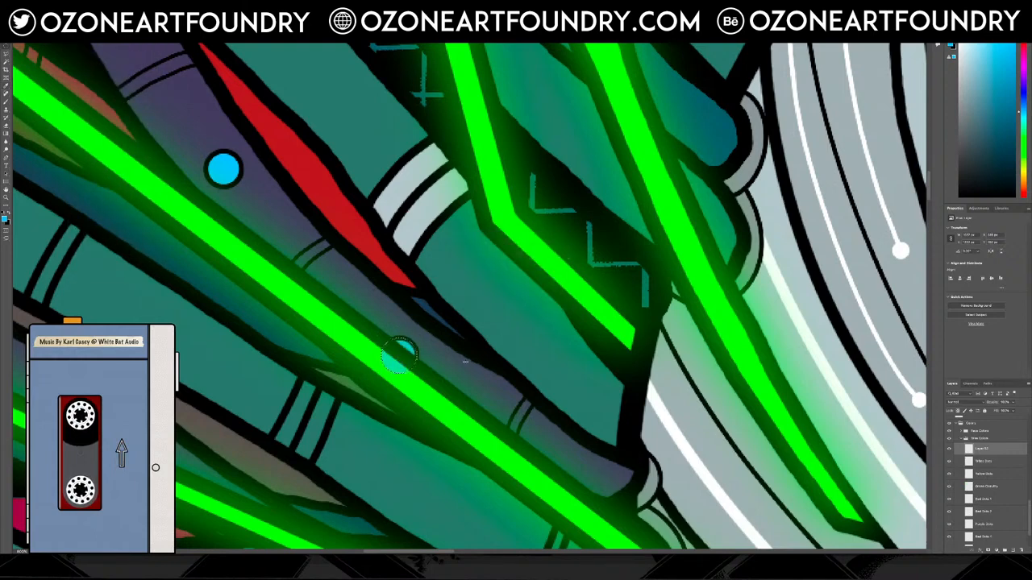
key("ctrl+d")
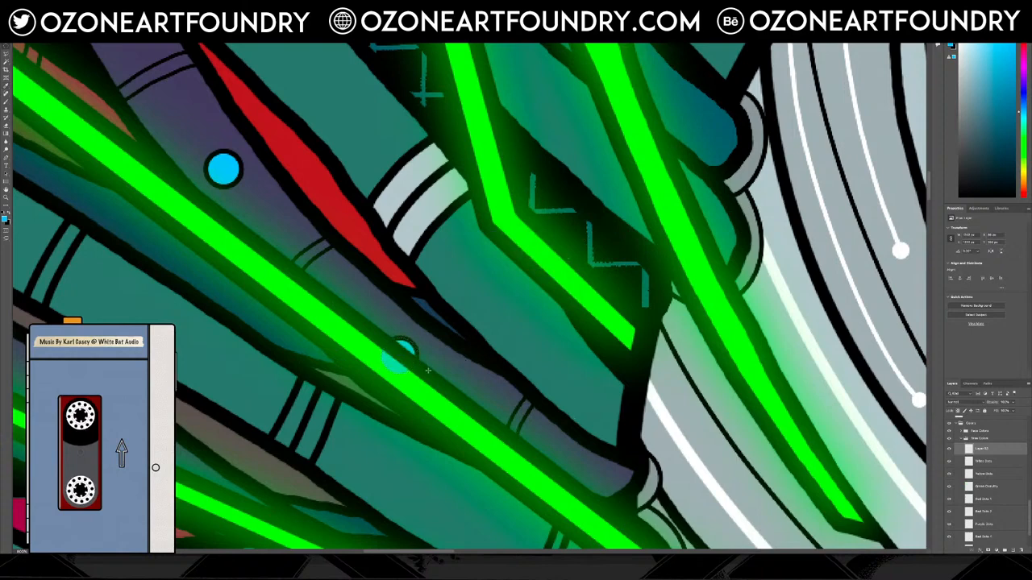
Reorder the wire colour layers so the green circuitry is on top and the blue circles layer lies below the yellow dots.
mouse_move(992, 452)
left_mouse_down()
mouse_move(990, 491)
mouse_move(1003, 465)
mouse_move(996, 448)
left_mouse_up()
left_click(1010, 475)
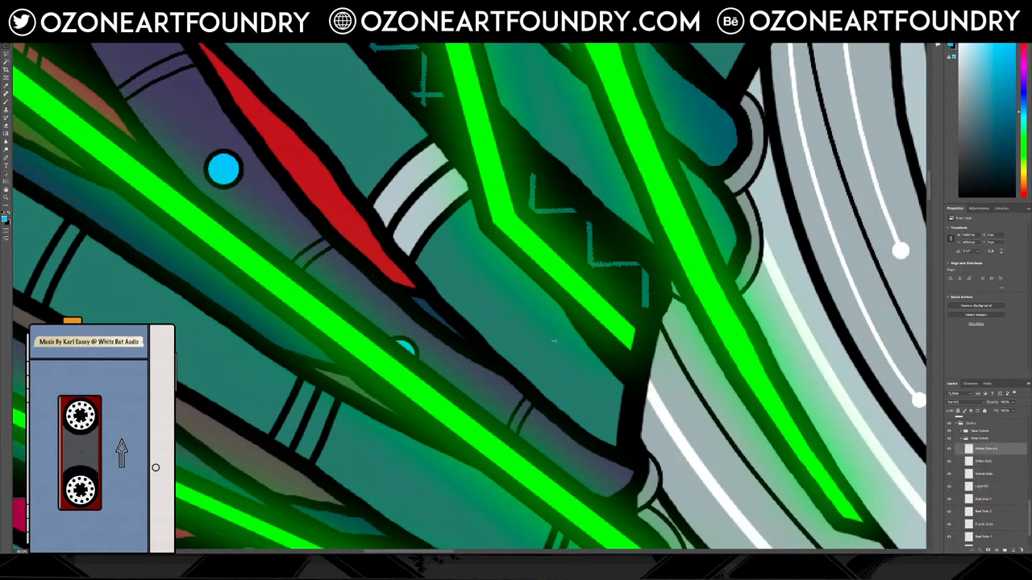
scroll(428, 328, "up", 2)
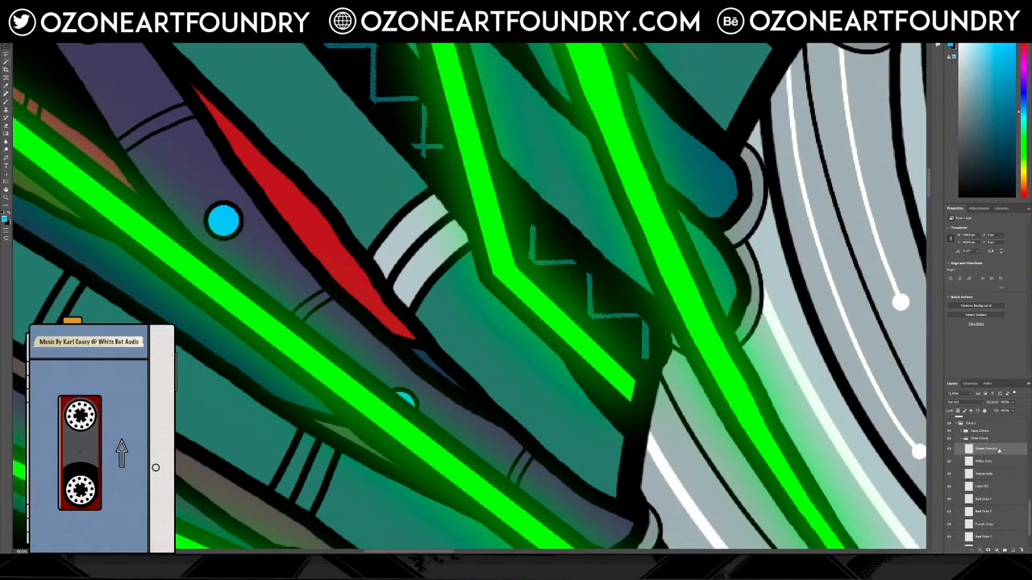
Rename the blue circles layer as Blue Dots.
double_click(984, 488)
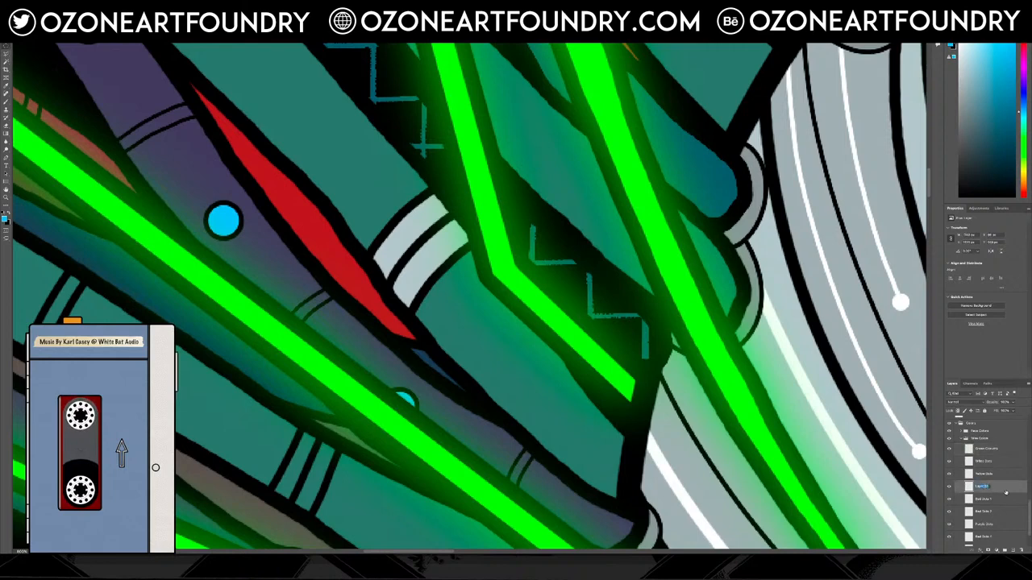
type("Blue Dot")
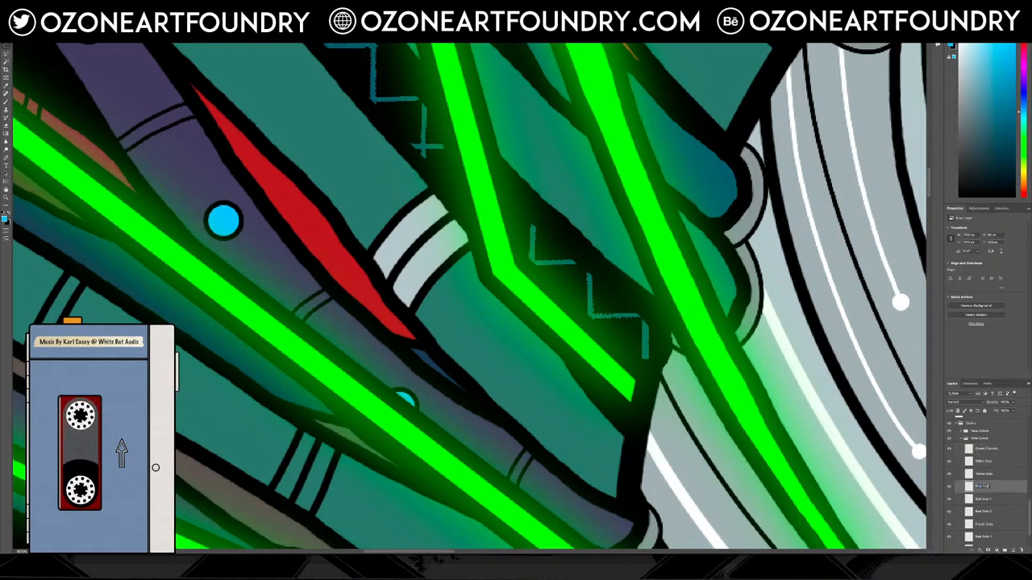
type("s")
key("Return")
Duplicate the Blue Dots layer and move the copy into the glow group, directly below its topmost layer.
right_click(1018, 490)
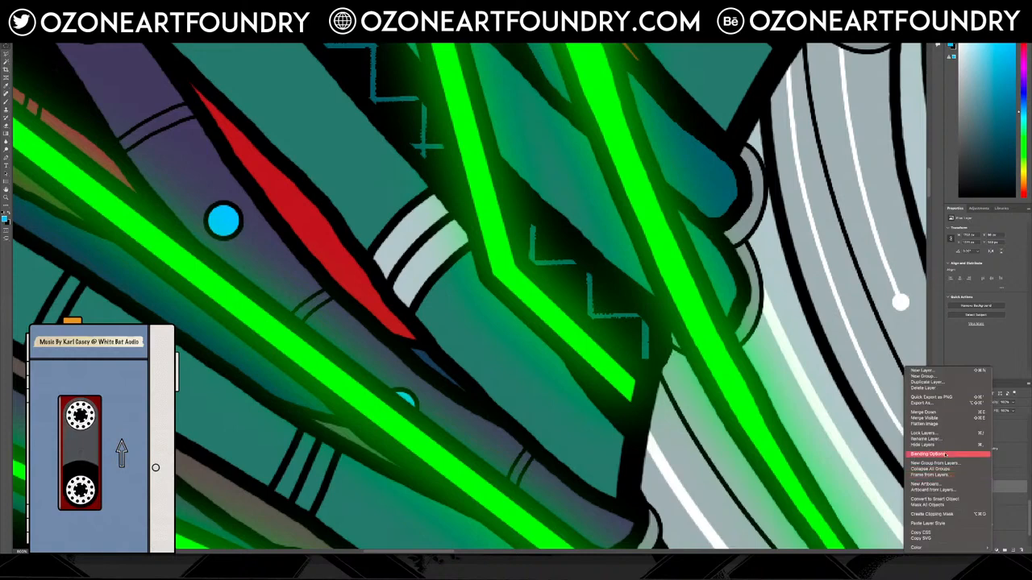
left_click(935, 382)
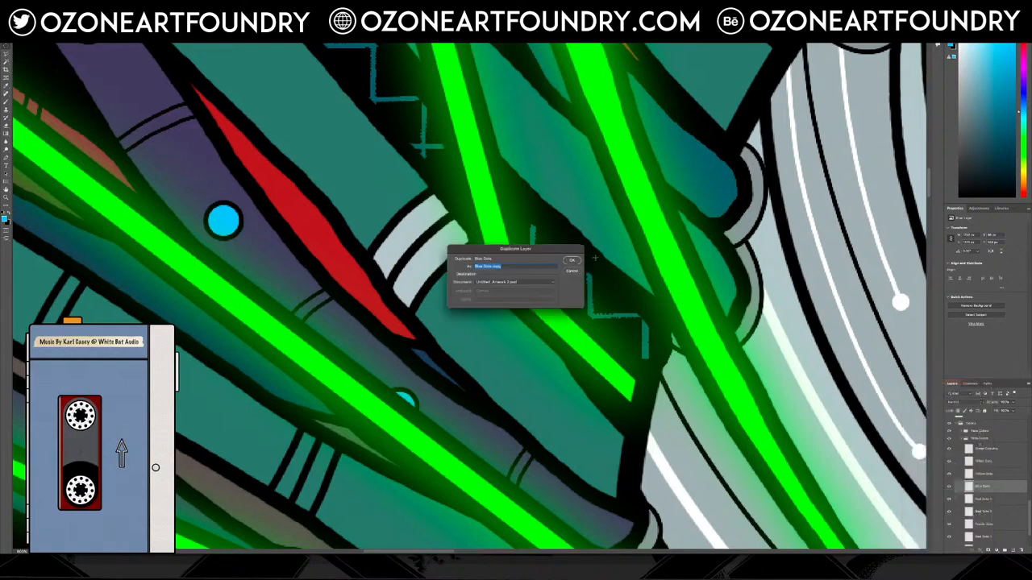
left_click(573, 261)
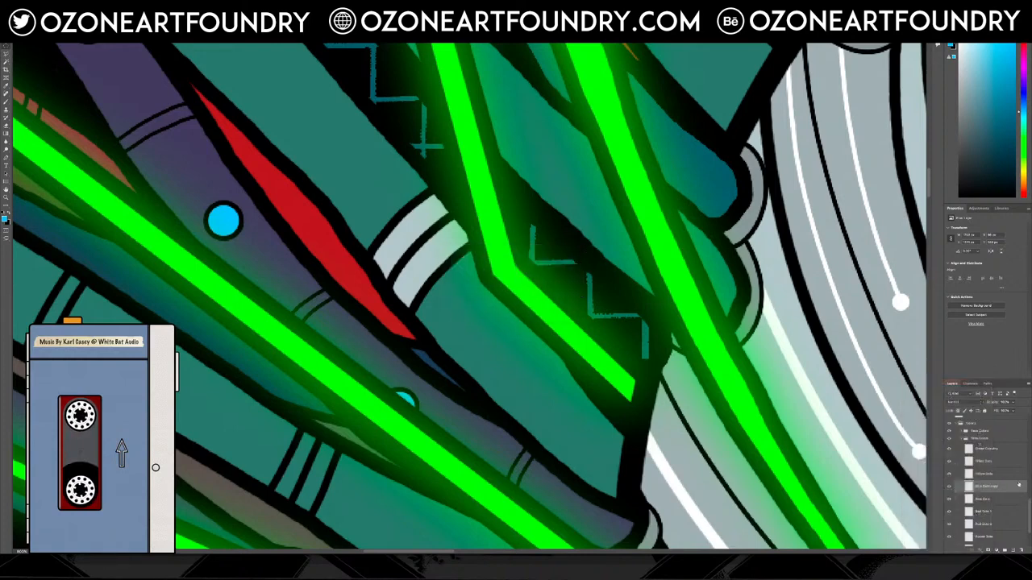
left_click_drag(1018, 484, 996, 436)
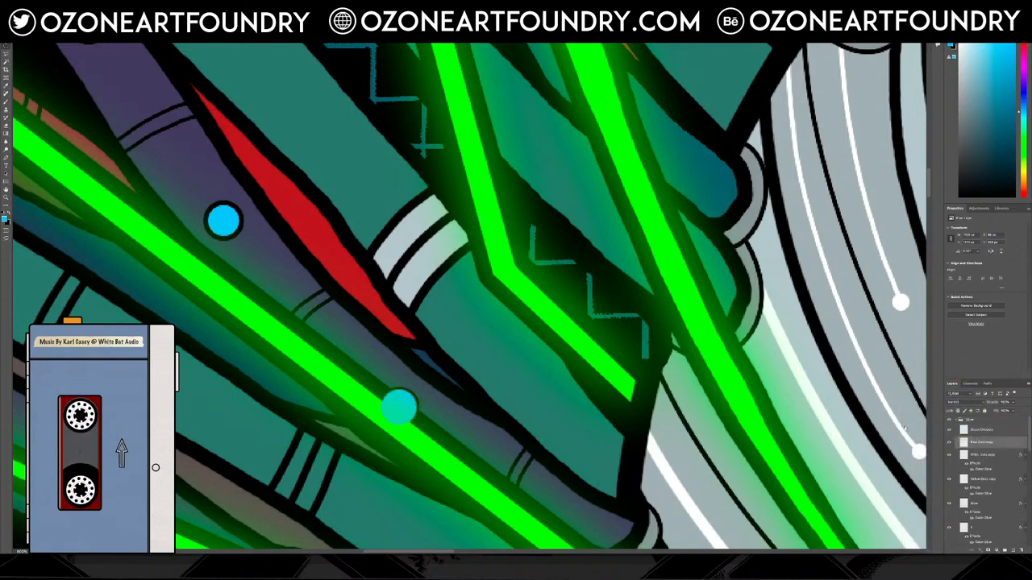
Paste the copied layer style onto the Blue Dots copy and change its Outer Glow colour to the blue sampled from a dot.
right_click(980, 434)
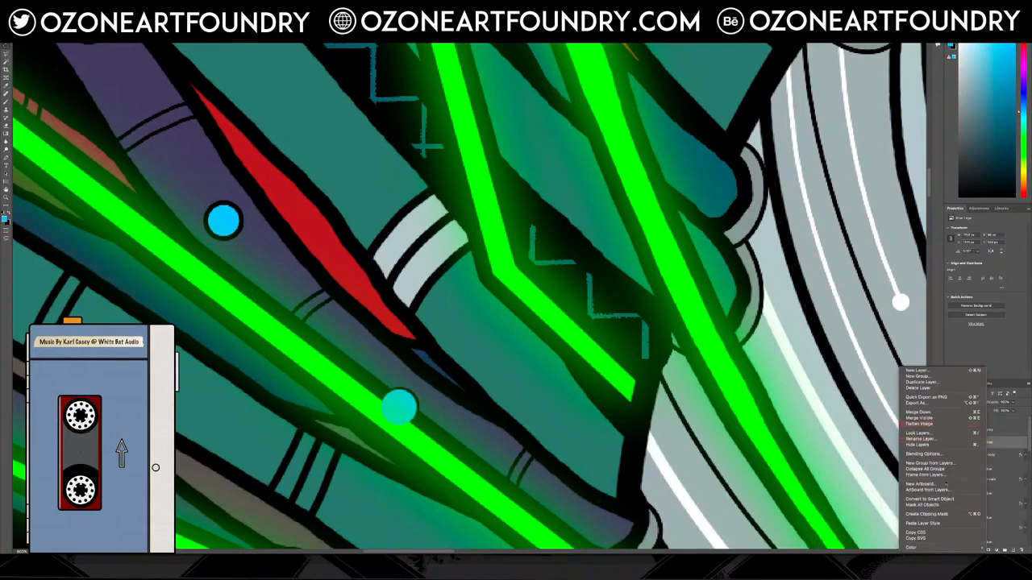
left_click(923, 523)
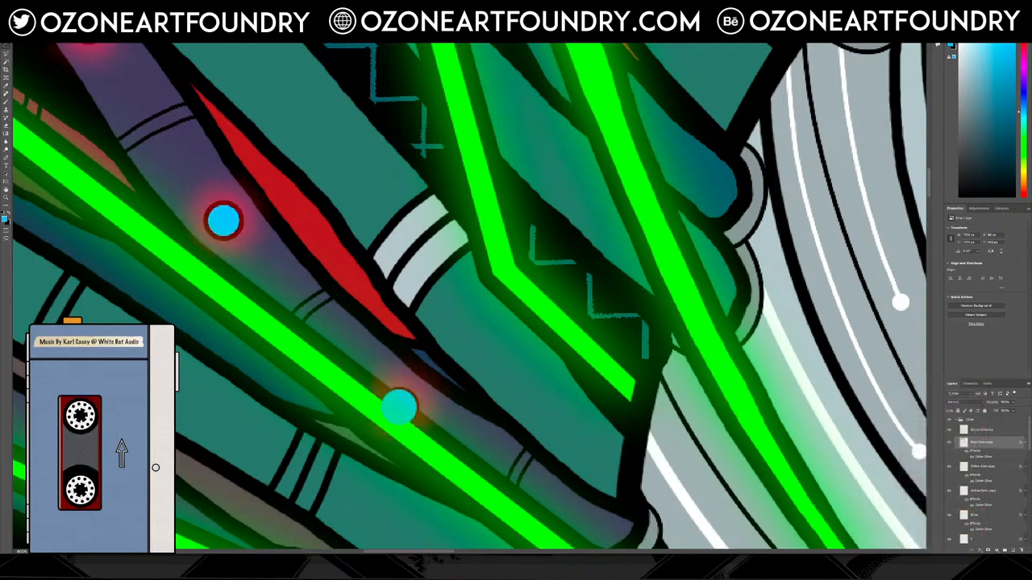
double_click(983, 457)
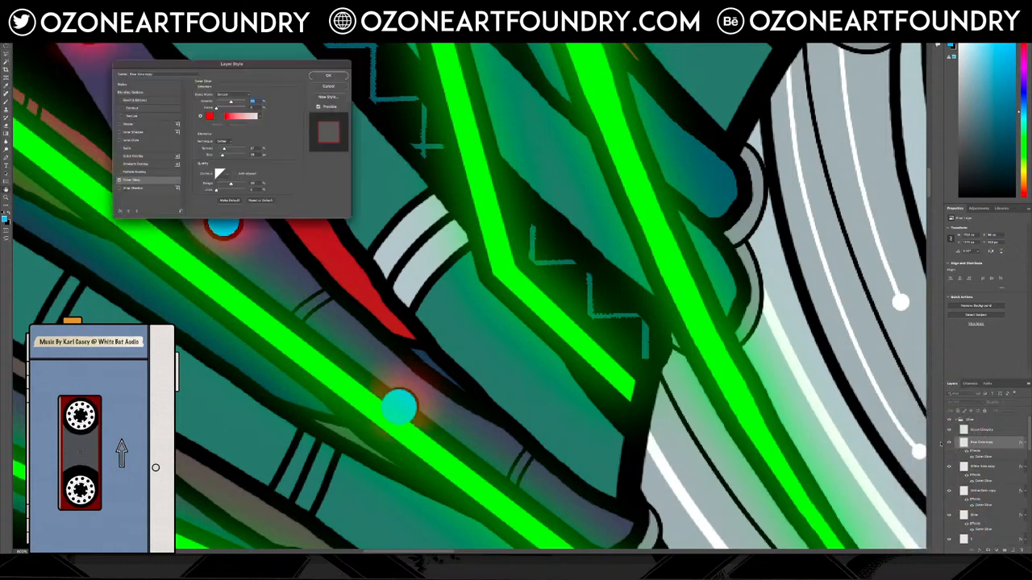
left_click(208, 115)
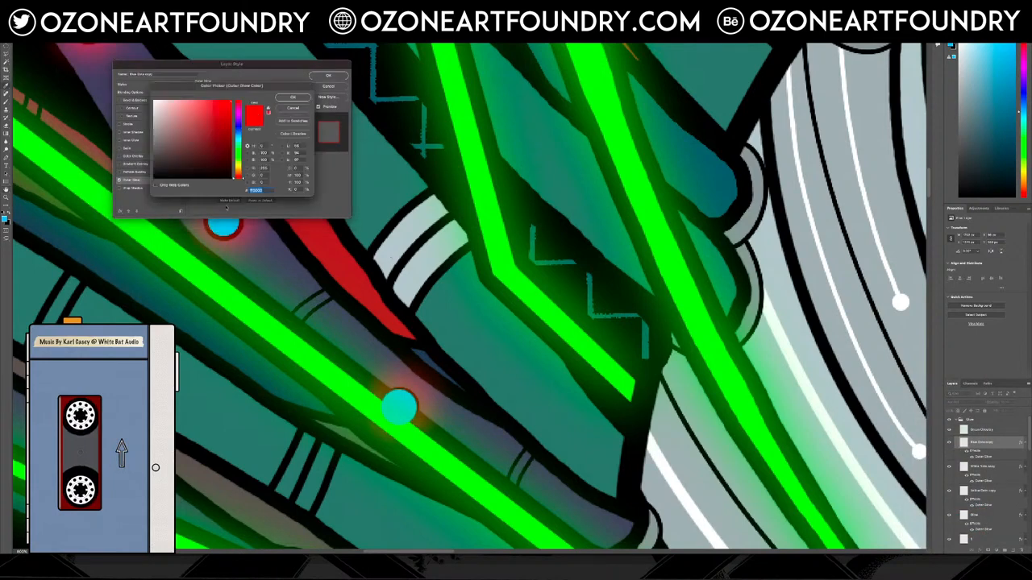
left_click(228, 221)
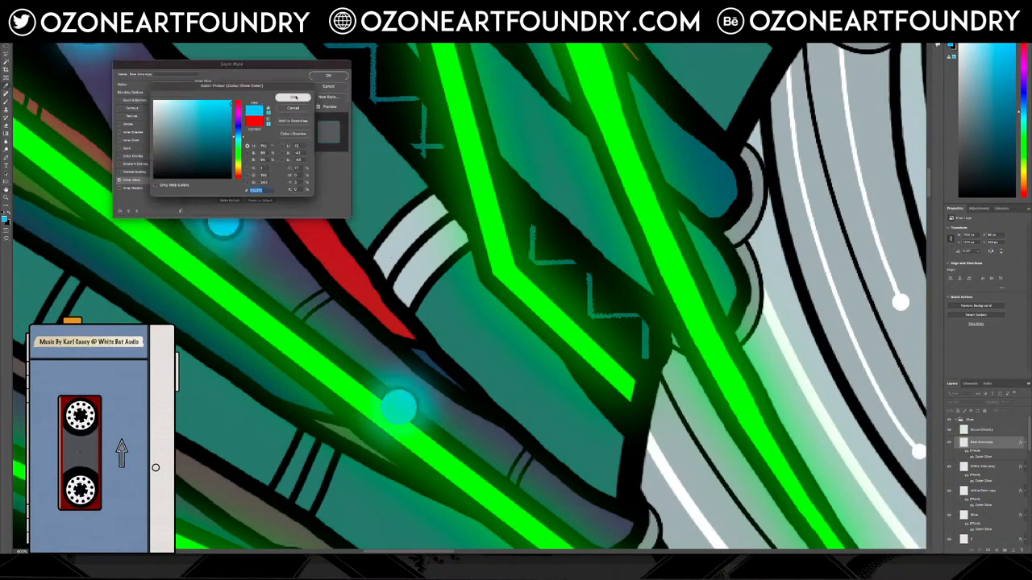
left_click(293, 97)
left_click(327, 75)
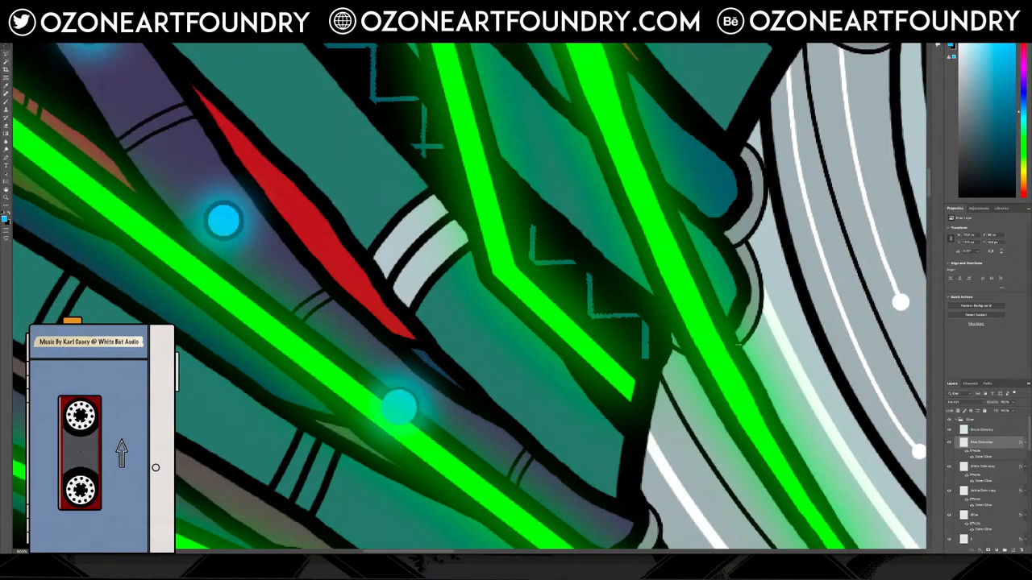
Reduce the spread and size of the Outer Glow on the Blue Dots copy.
double_click(985, 457)
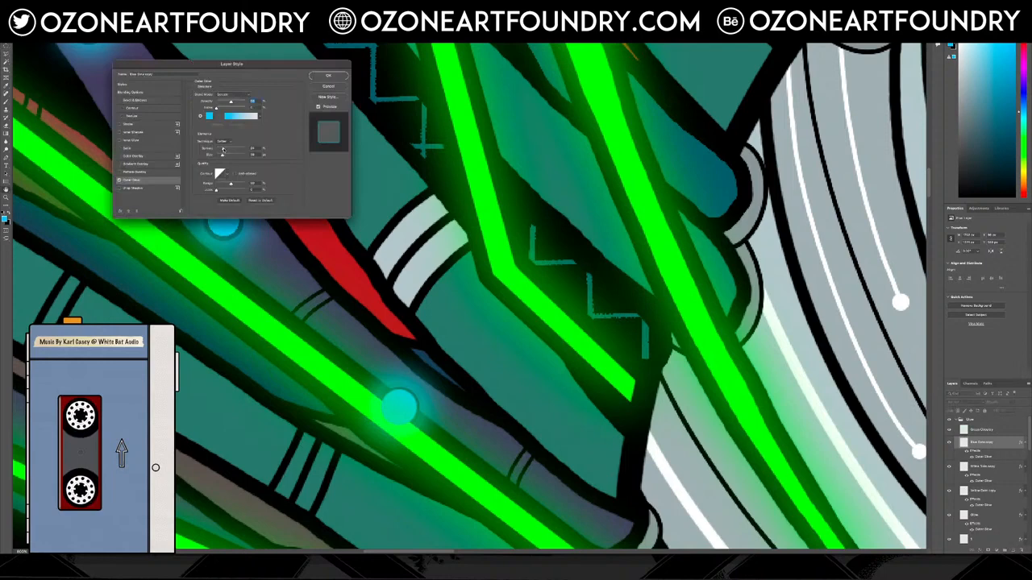
left_click_drag(224, 150, 220, 156)
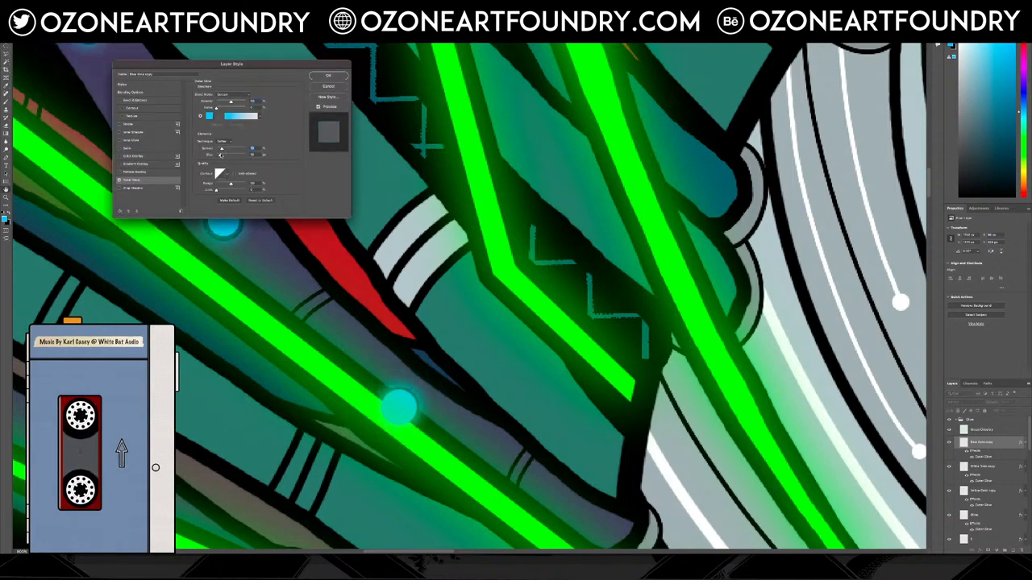
left_click(328, 75)
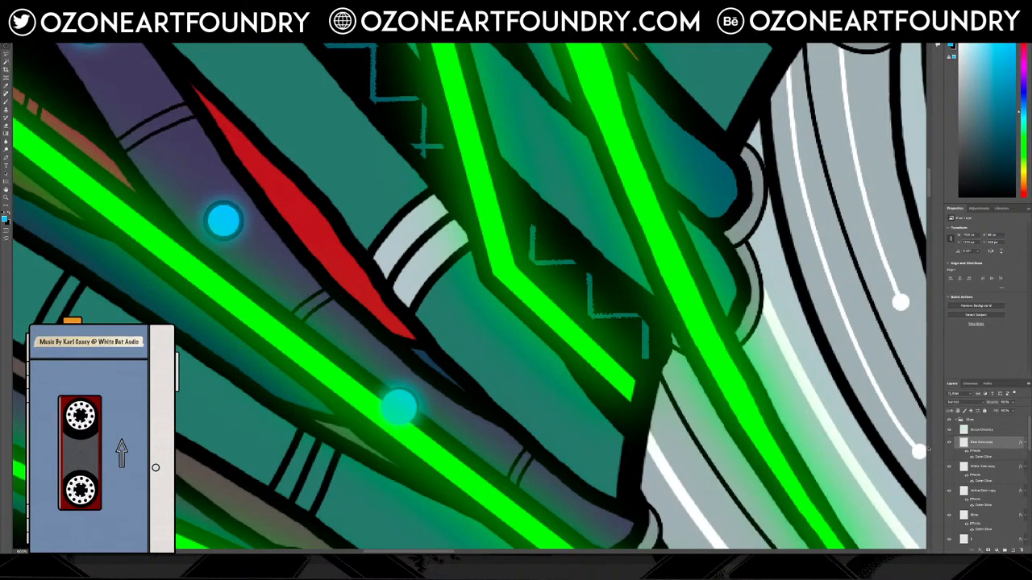
Move the green circuitry layer out of the glow group to the top of the stack, and place the wire colours group's circuitry layer directly below it.
left_click(949, 431)
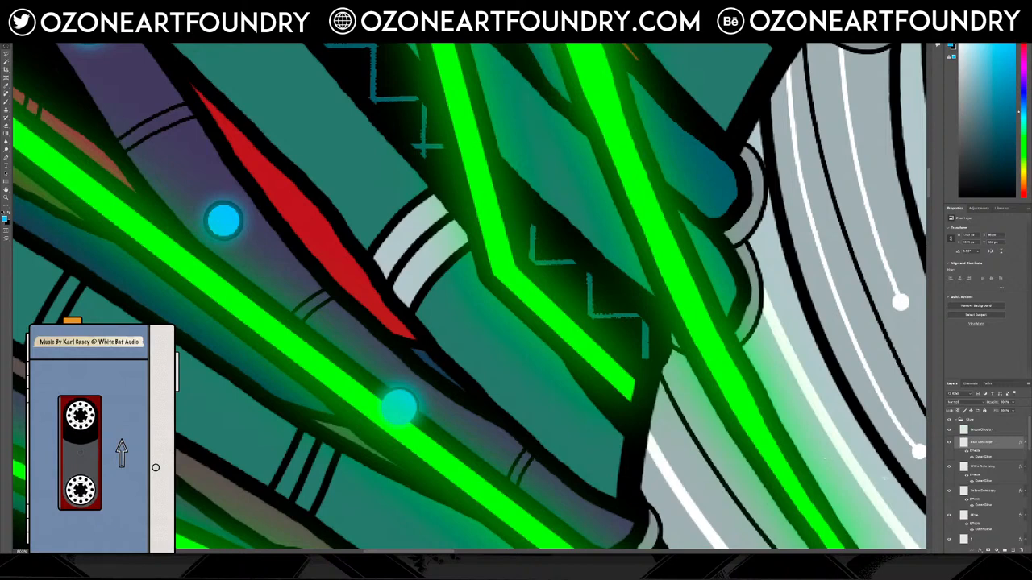
left_click(992, 431)
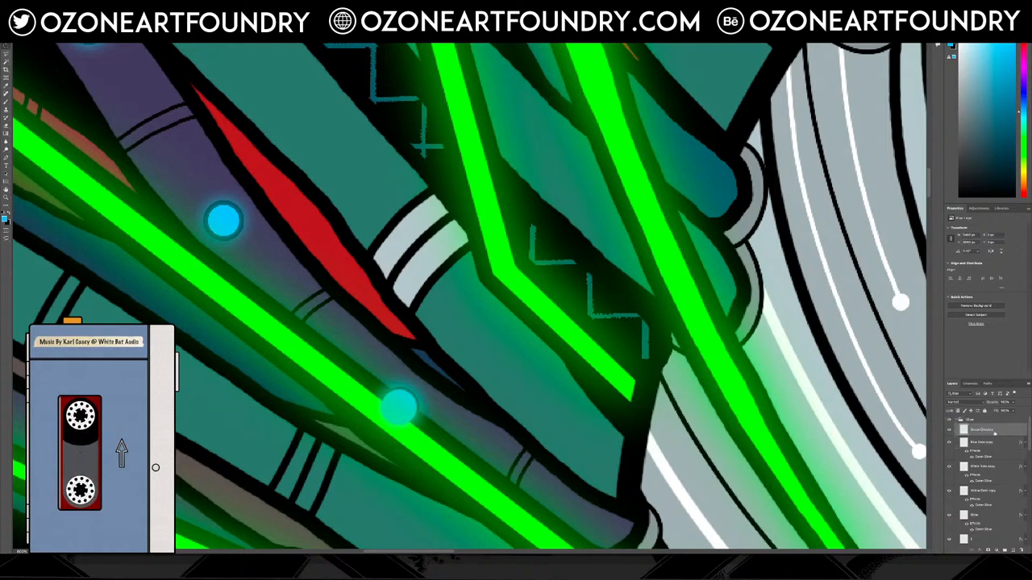
left_click_drag(994, 433, 984, 412)
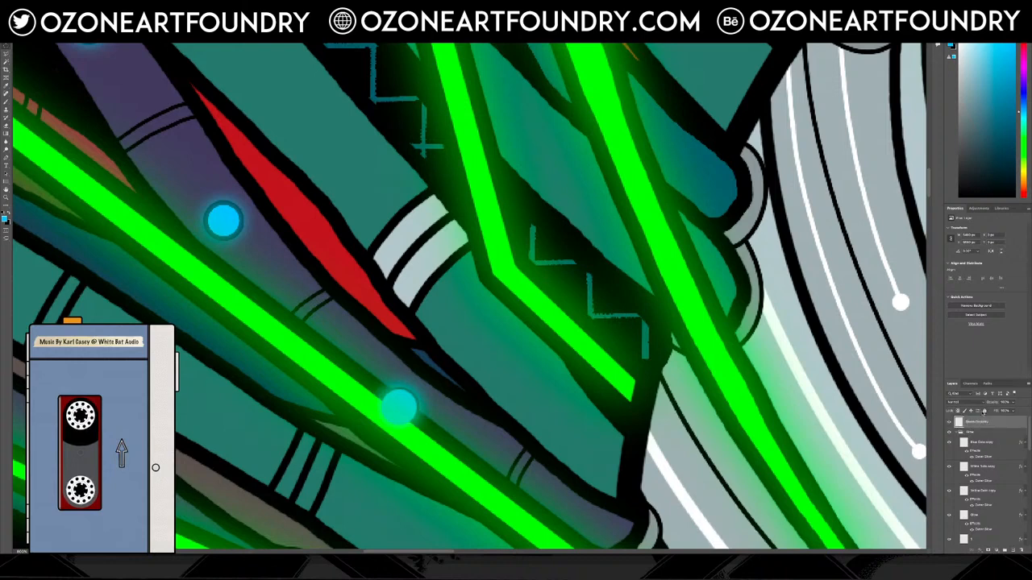
scroll(995, 464, "down", 3)
left_click(994, 468)
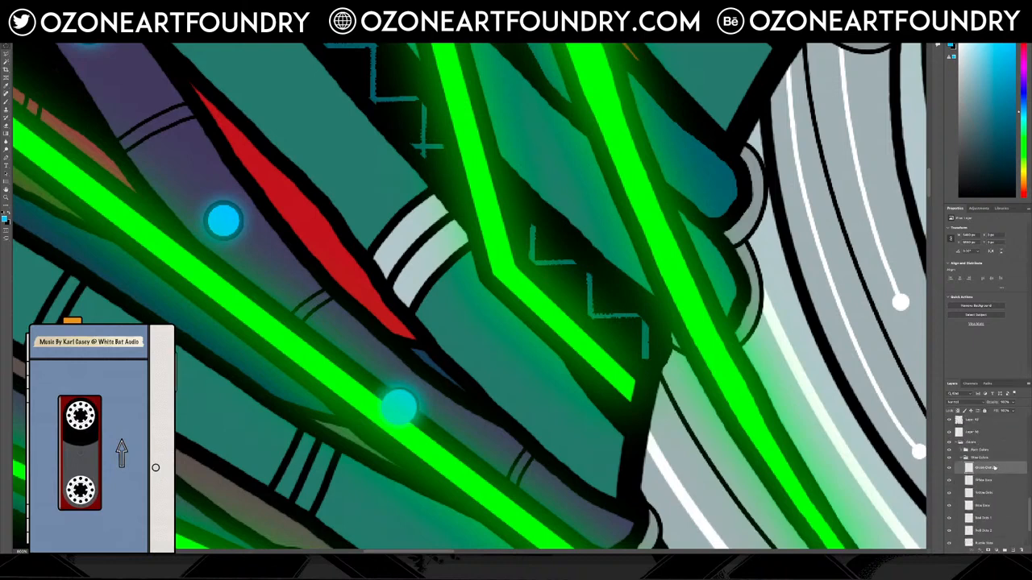
left_click_drag(995, 468, 1013, 433)
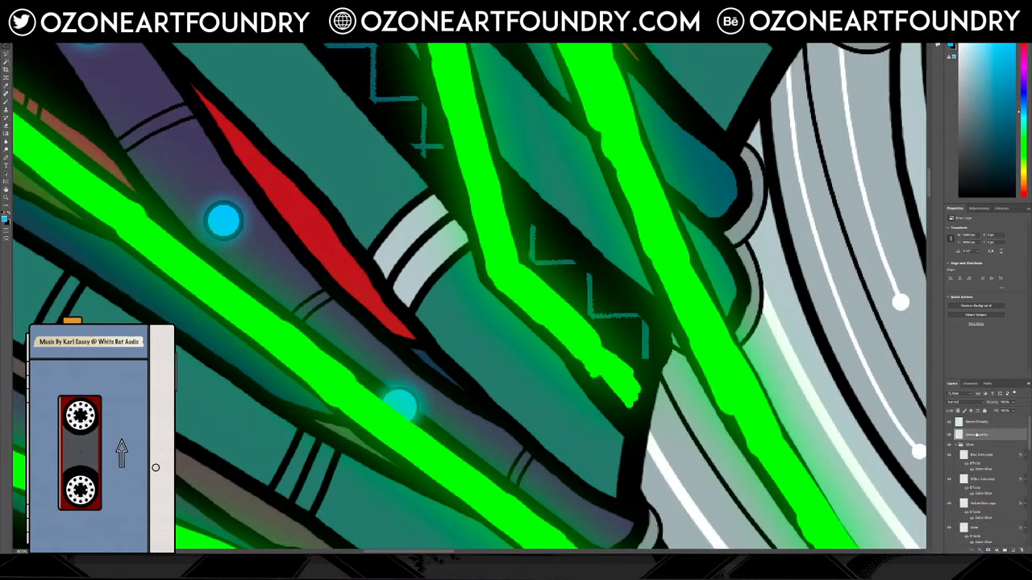
Move the wire linework group to the top of the layer stack and place the uppermost green circuitry layer directly above it.
left_click(991, 424)
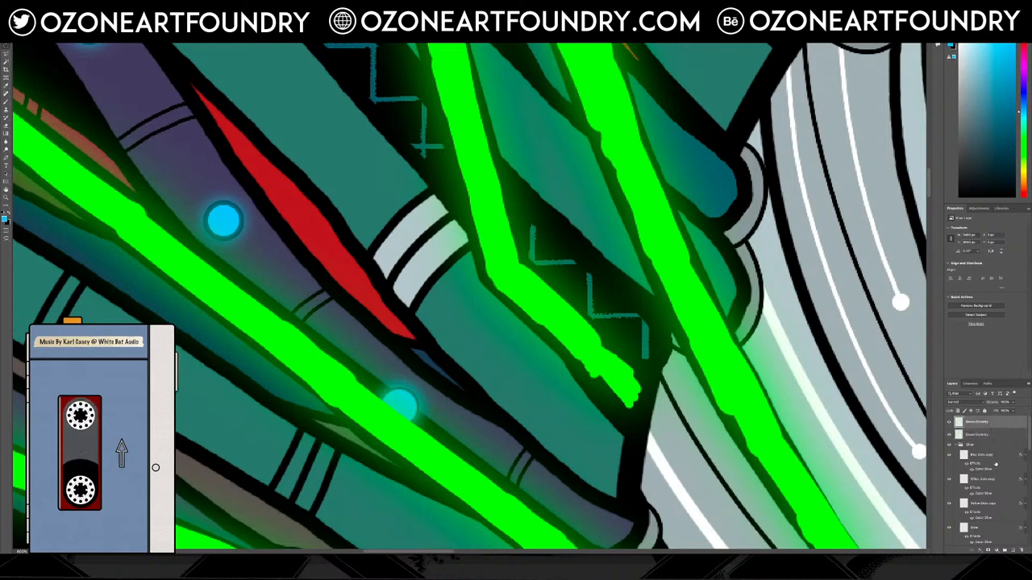
scroll(993, 448, "down", 5)
scroll(993, 465, "up", 1)
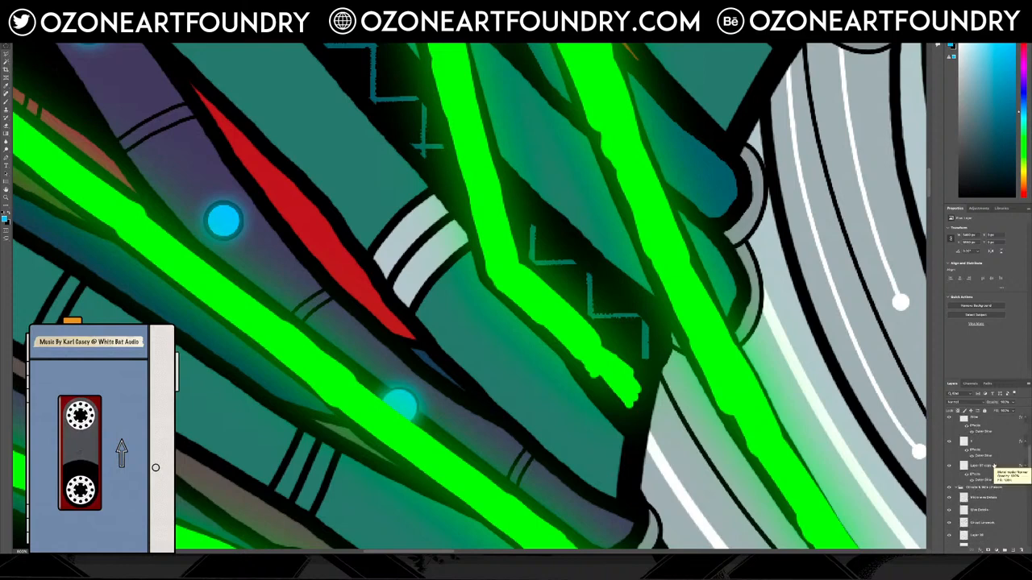
left_click(980, 487)
left_click(957, 488)
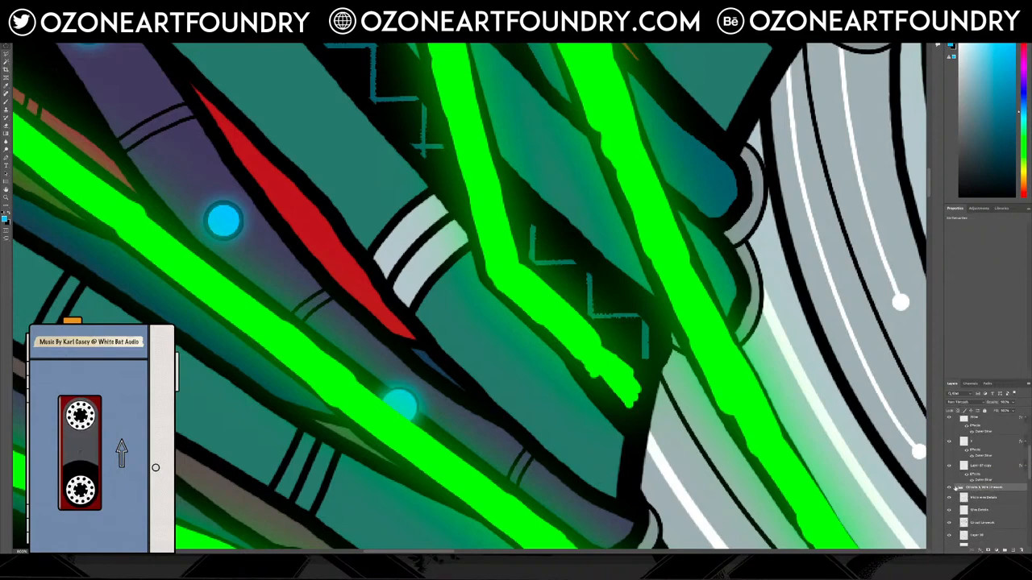
left_click_drag(986, 487, 988, 413)
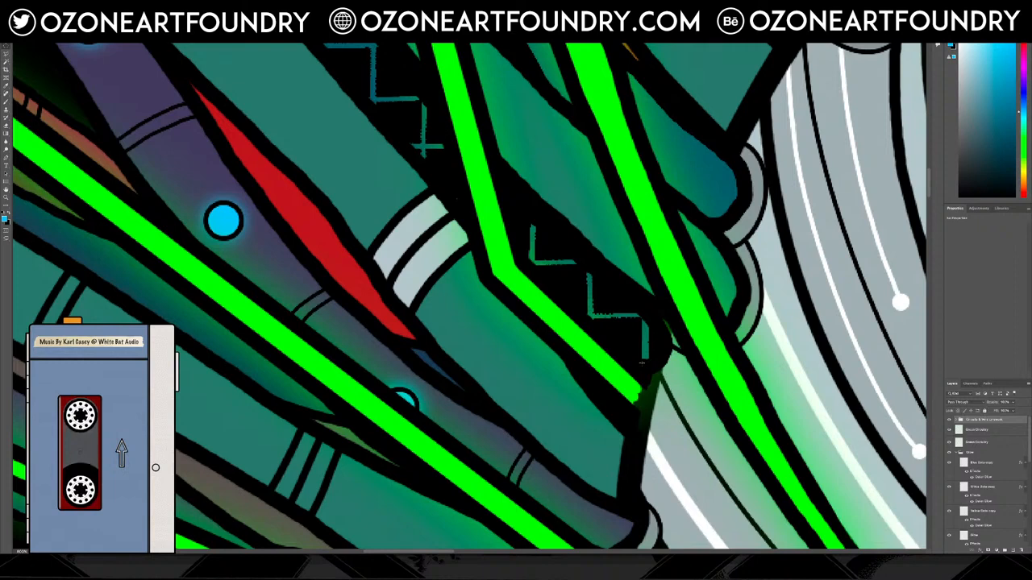
left_click(985, 431)
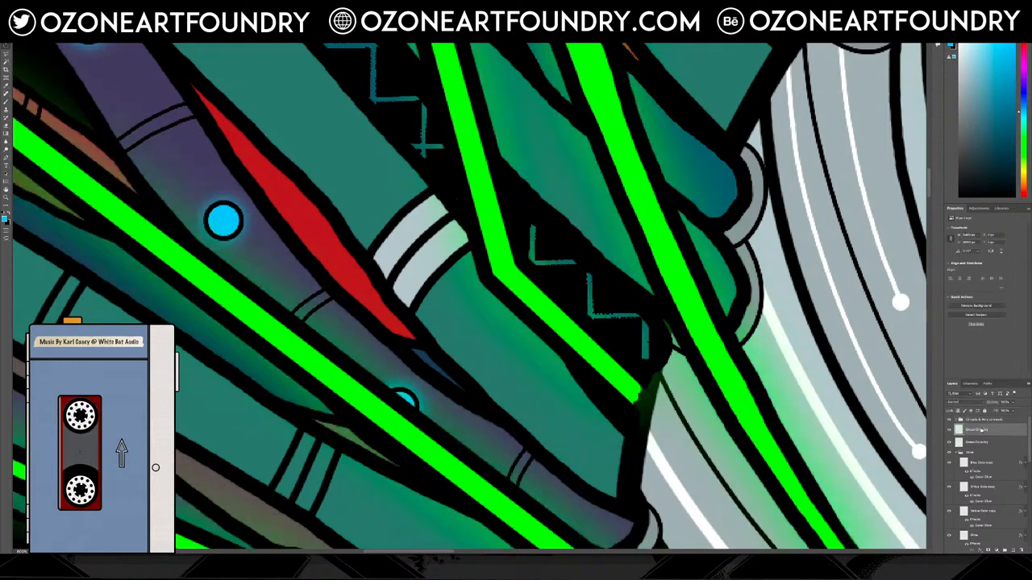
left_click_drag(978, 430, 974, 421)
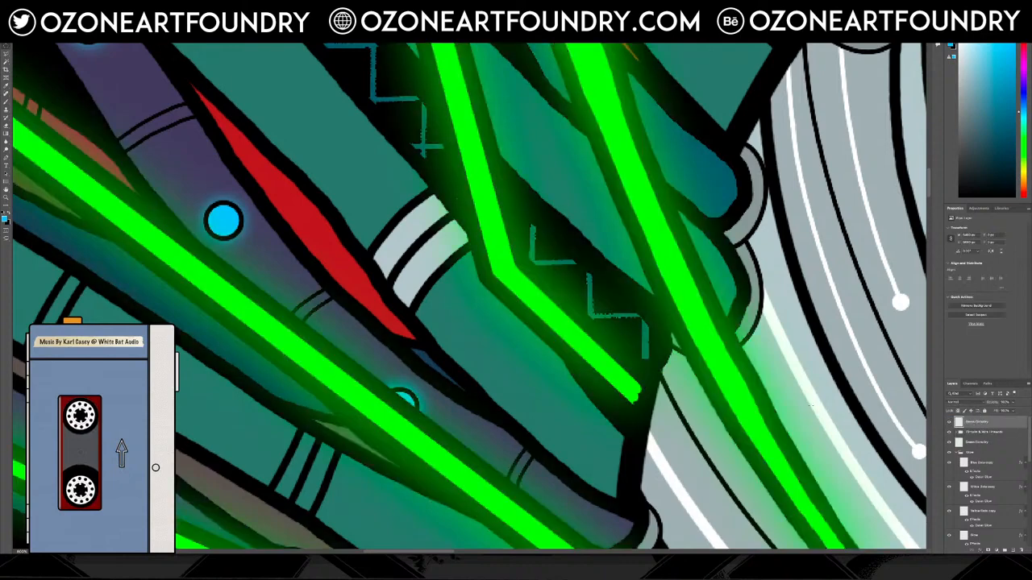
Examine the green circuitry, linework and glowing dots across the wires down to the lower edge of the artwork.
scroll(639, 389, "up", 4)
scroll(587, 381, "down", 1)
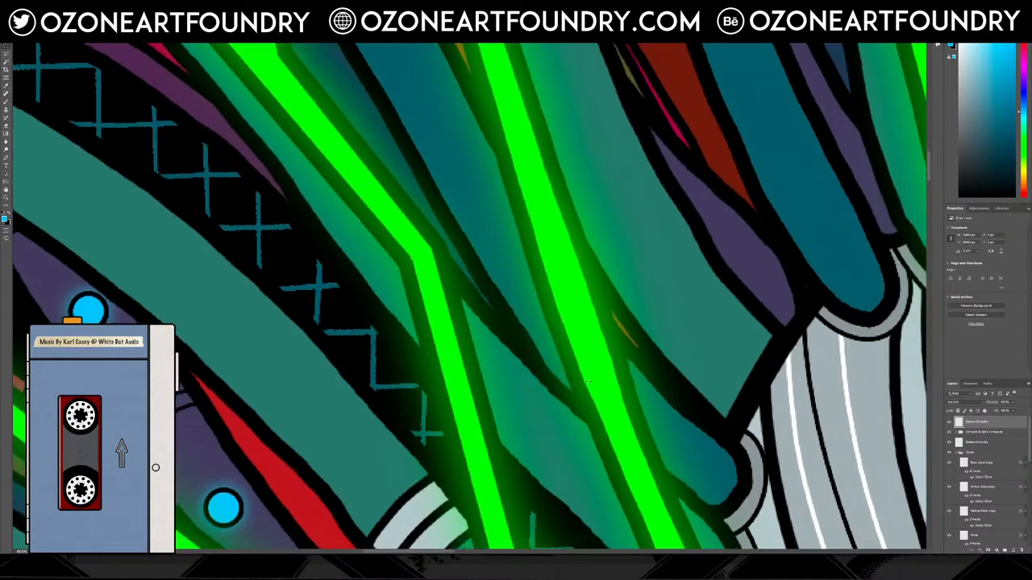
scroll(587, 381, "down", 1)
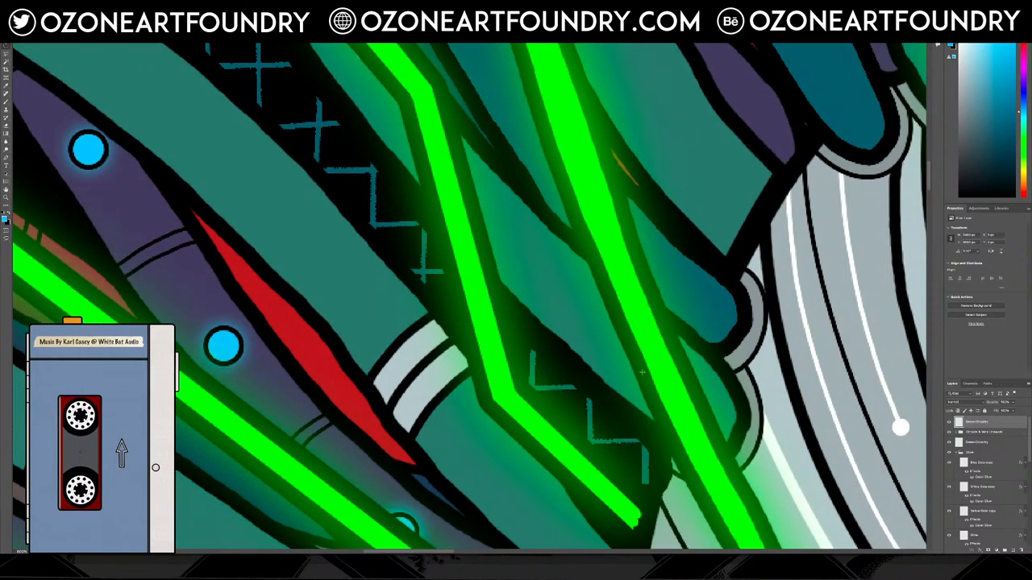
scroll(506, 376, "down", 20)
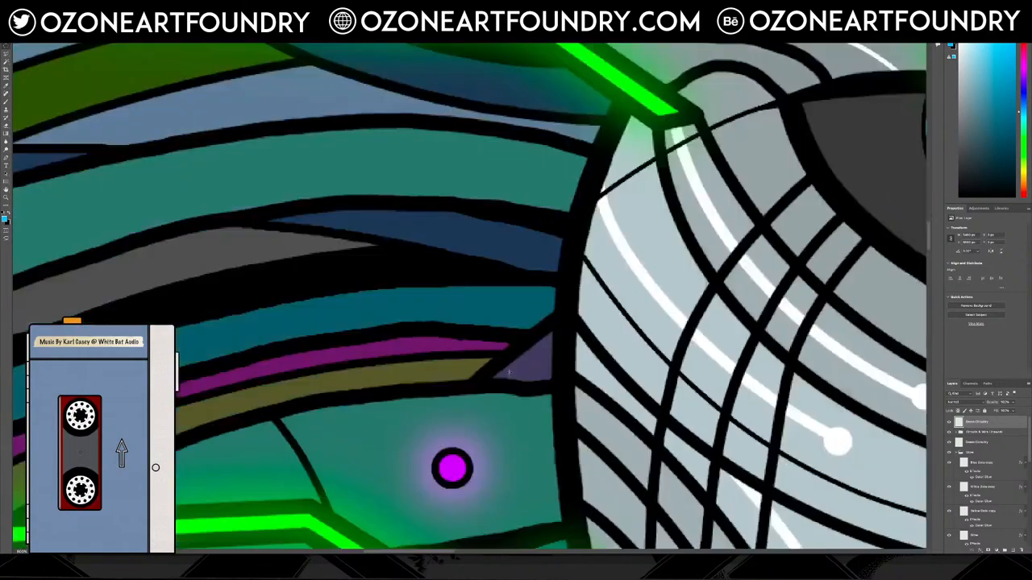
scroll(511, 372, "down", 15)
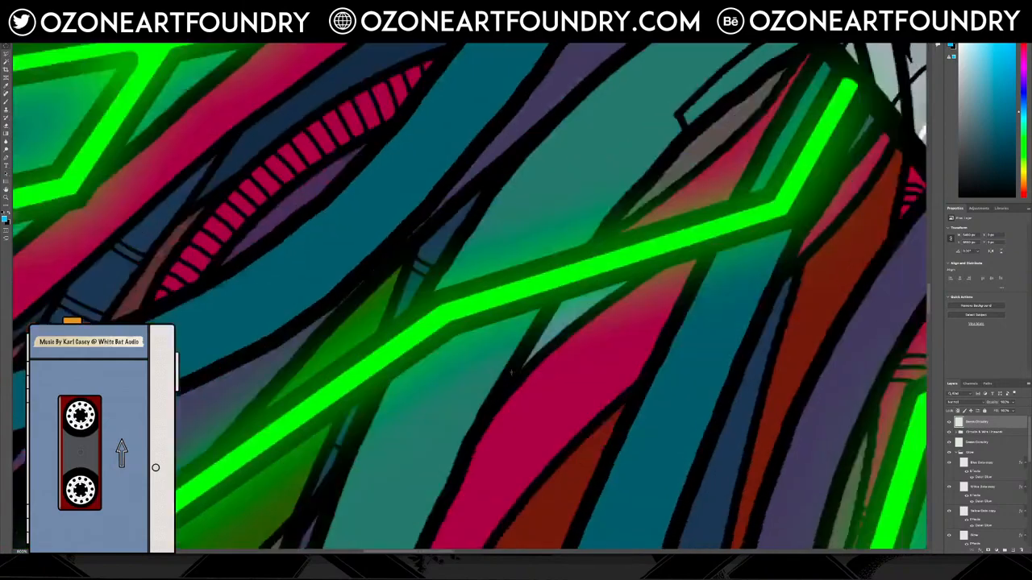
scroll(511, 372, "down", 8)
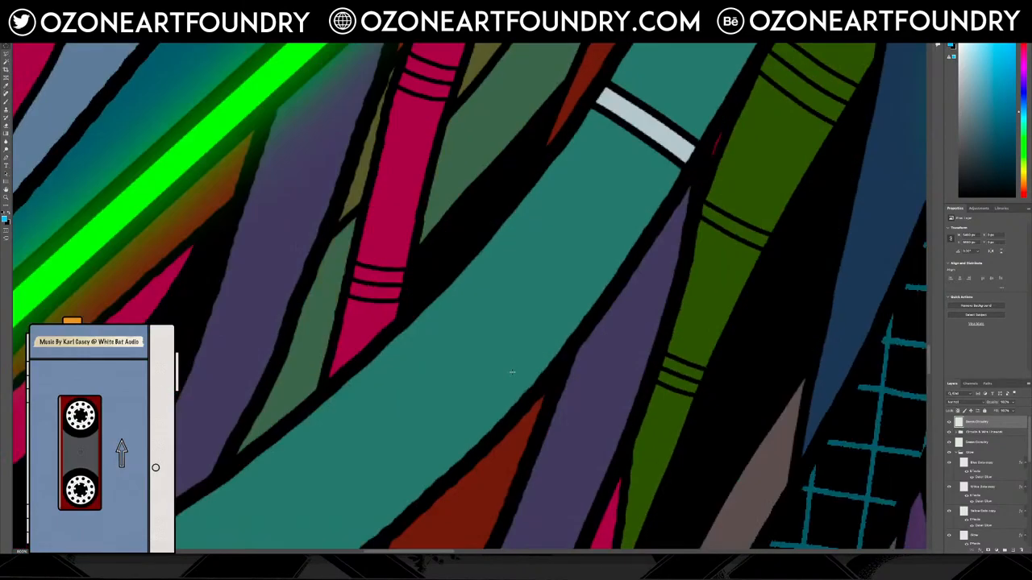
scroll(511, 369, "down", 3)
scroll(511, 367, "down", 10)
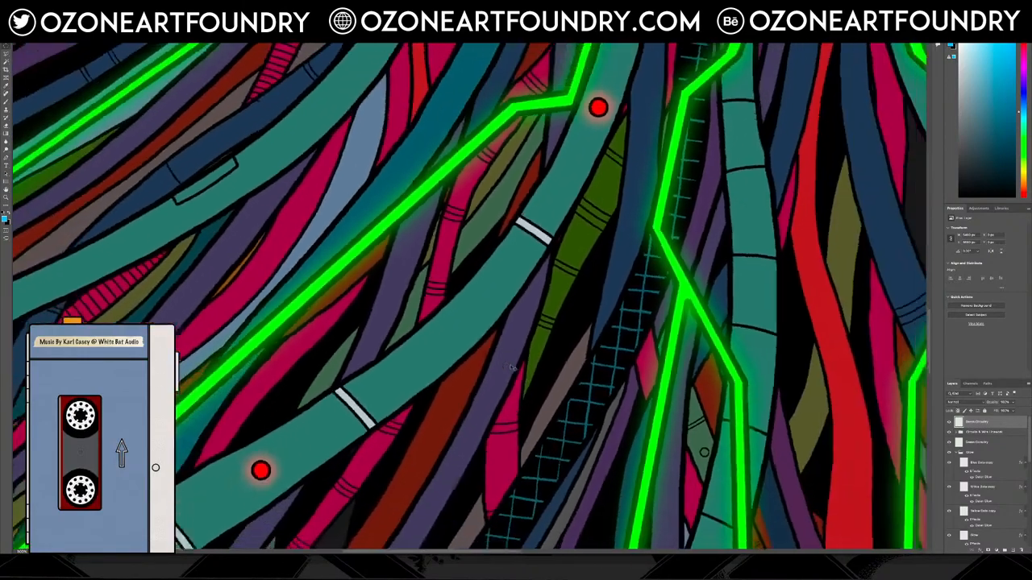
scroll(448, 366, "down", 4)
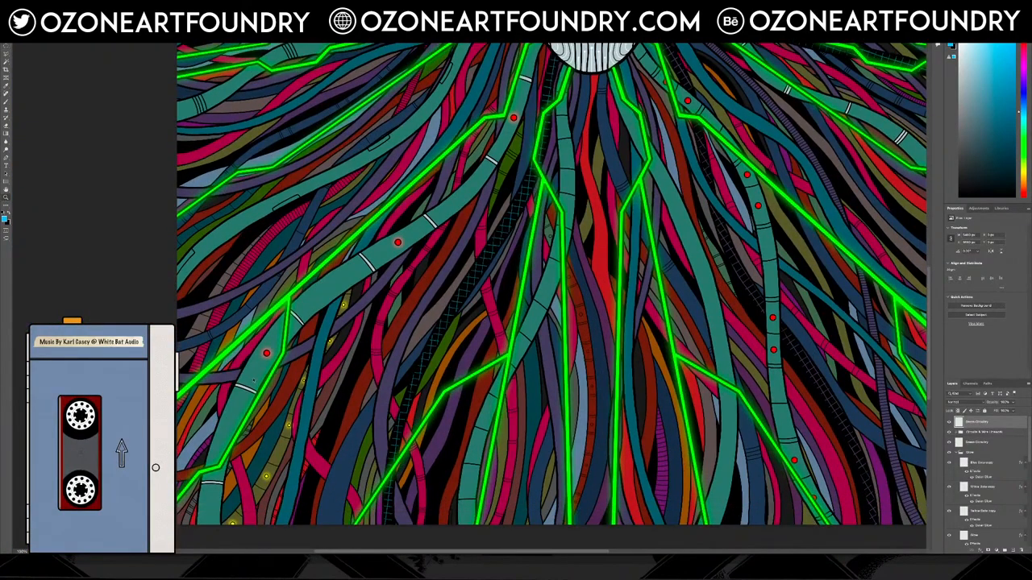
Select the Yellow Dots copy layer from a yellow dot and inspect its layer style and visibility.
scroll(292, 430, "up", 10)
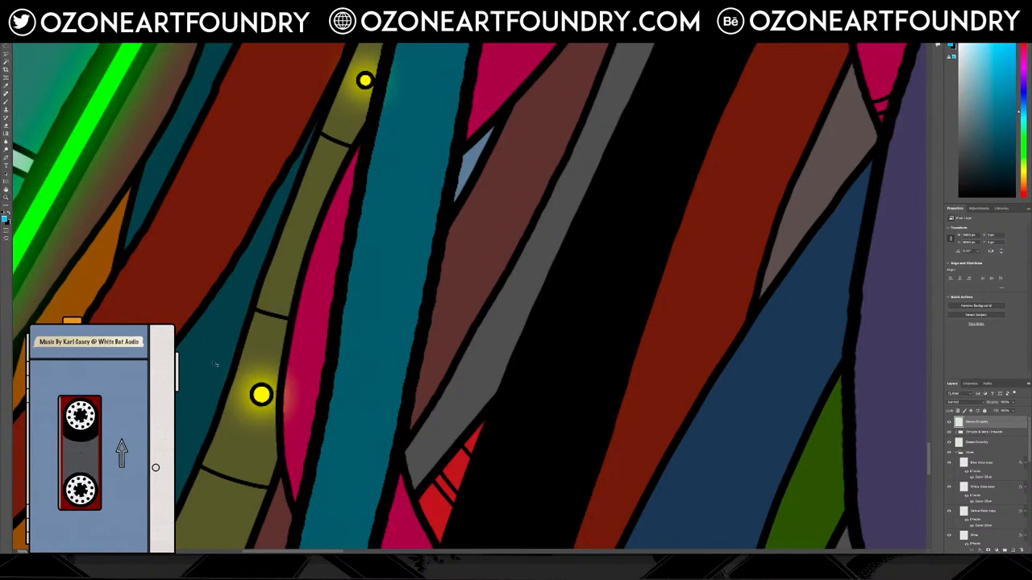
left_click(263, 396)
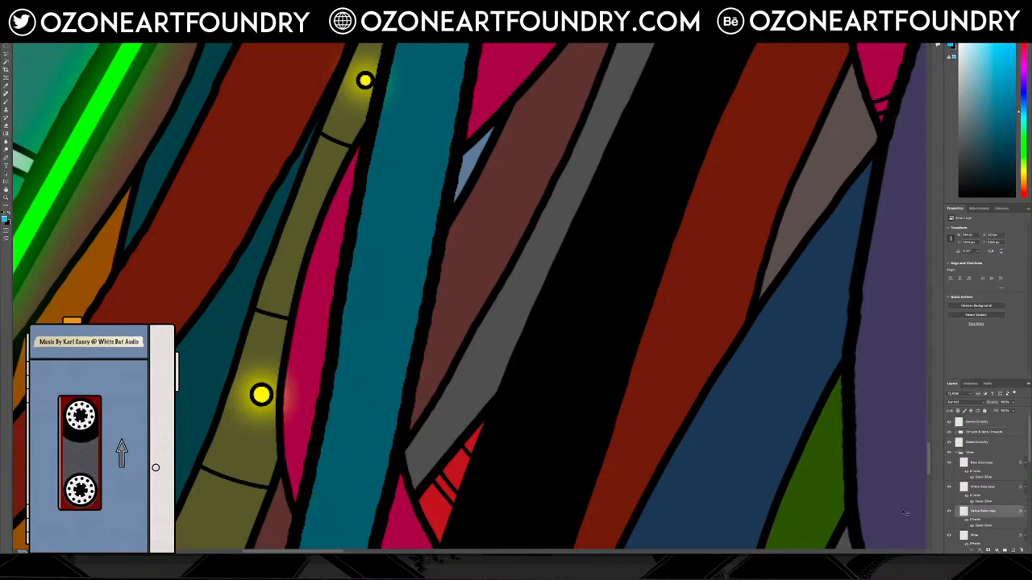
double_click(953, 513)
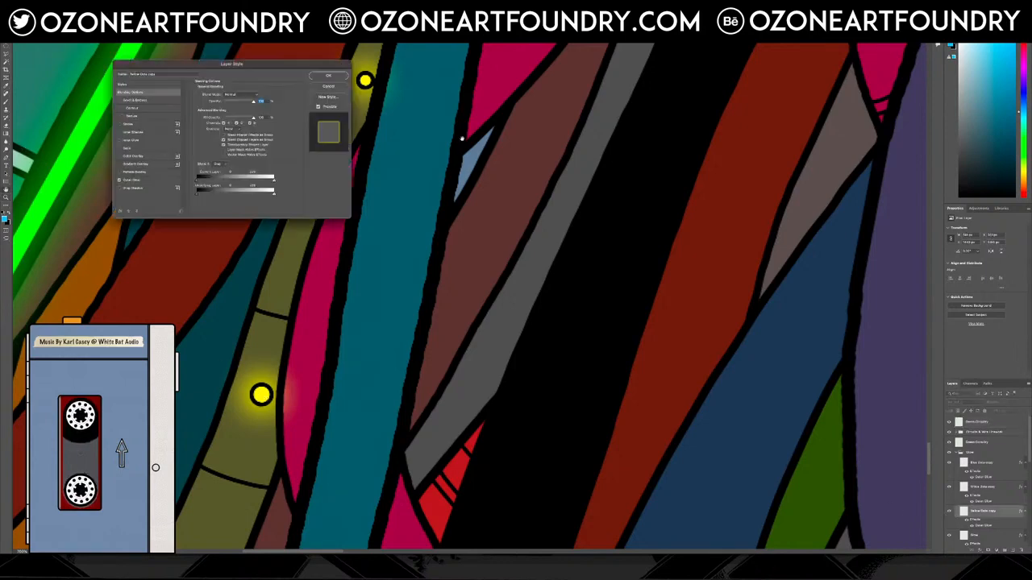
left_click(327, 87)
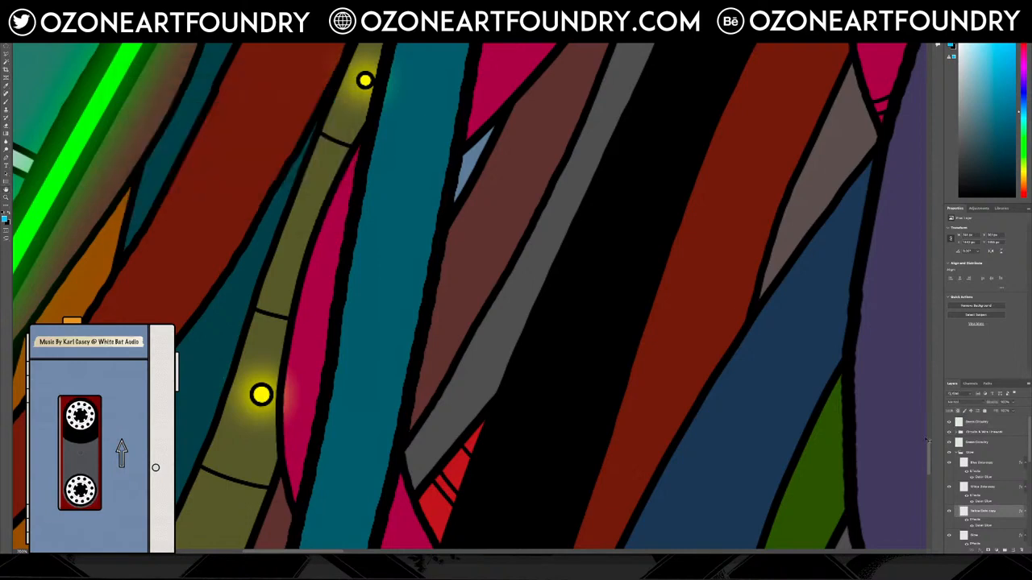
left_click(951, 511)
left_click(950, 512)
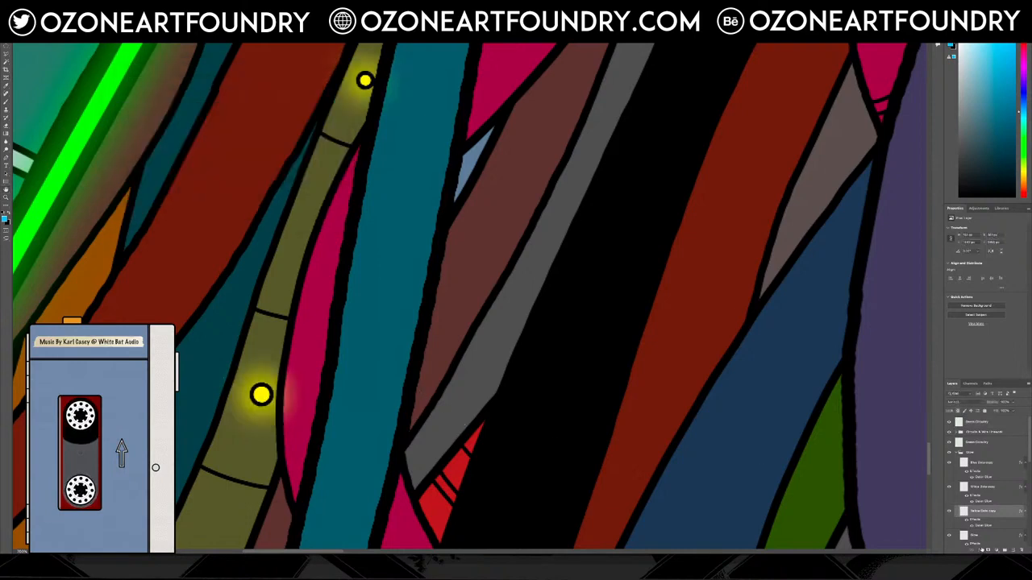
Try to hide the glow around the lower yellow dot by adding a layer mask to Yellow Dots copy and painting it black.
left_click(990, 550)
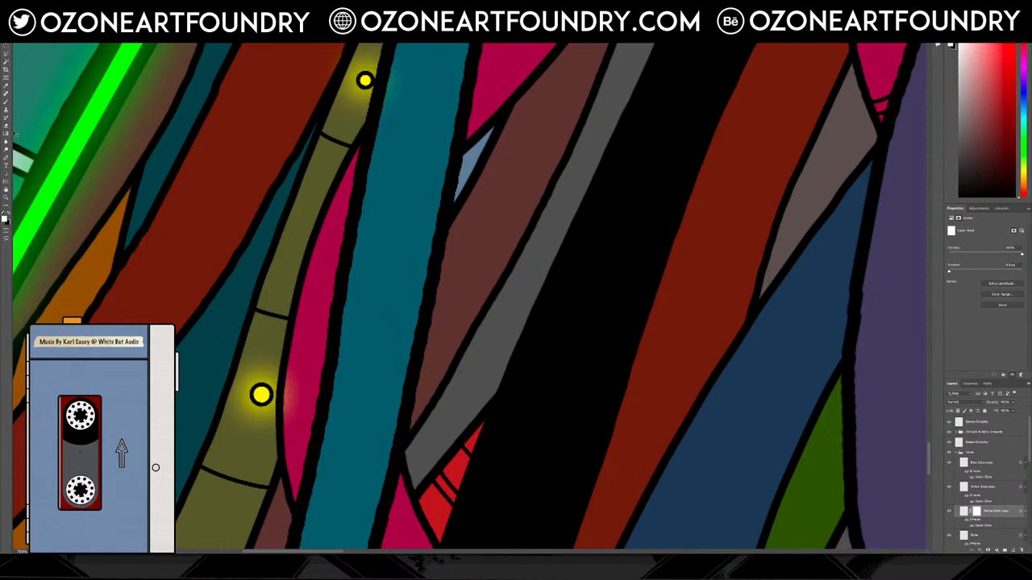
left_click(8, 214)
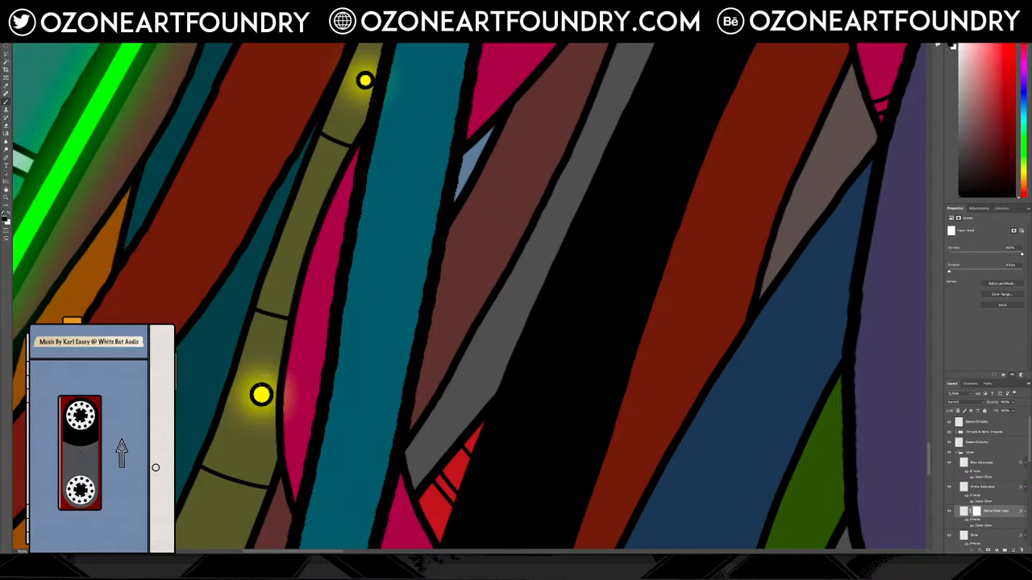
mouse_move(255, 387)
left_mouse_down()
mouse_move(269, 378)
mouse_move(274, 407)
left_mouse_up()
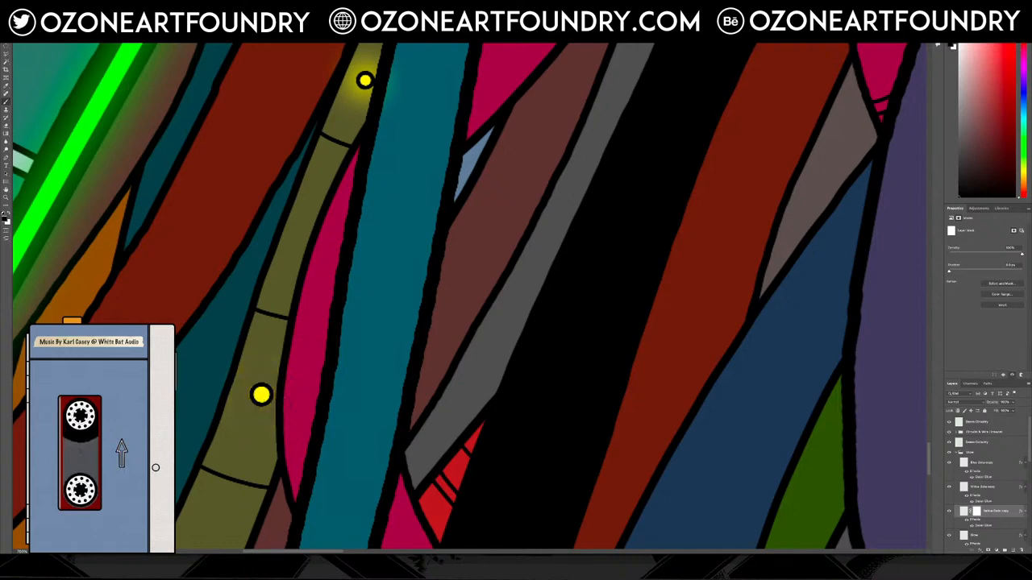
key("ctrl+z")
key("ctrl+z")
key("ctrl+z")
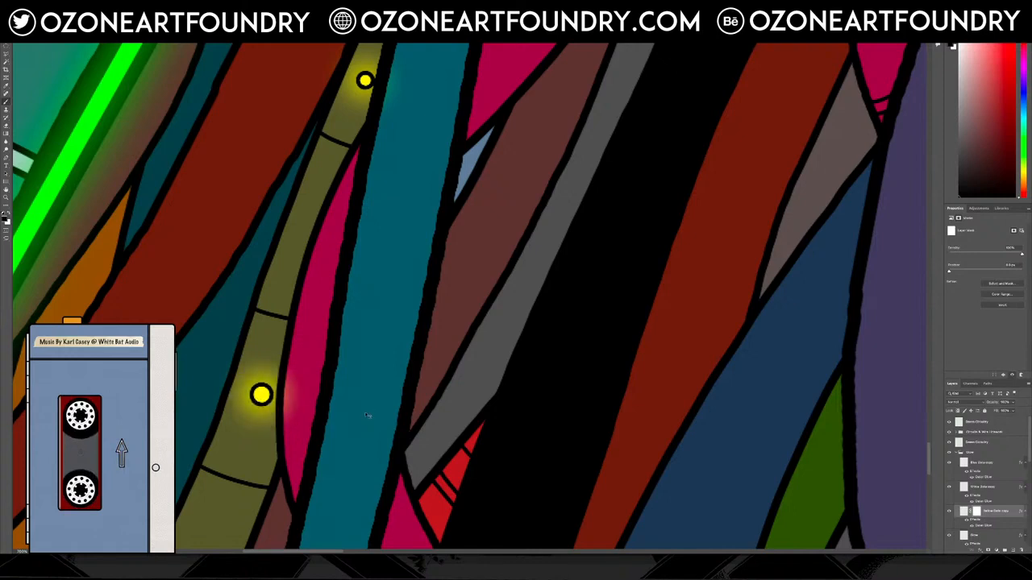
left_click(965, 512)
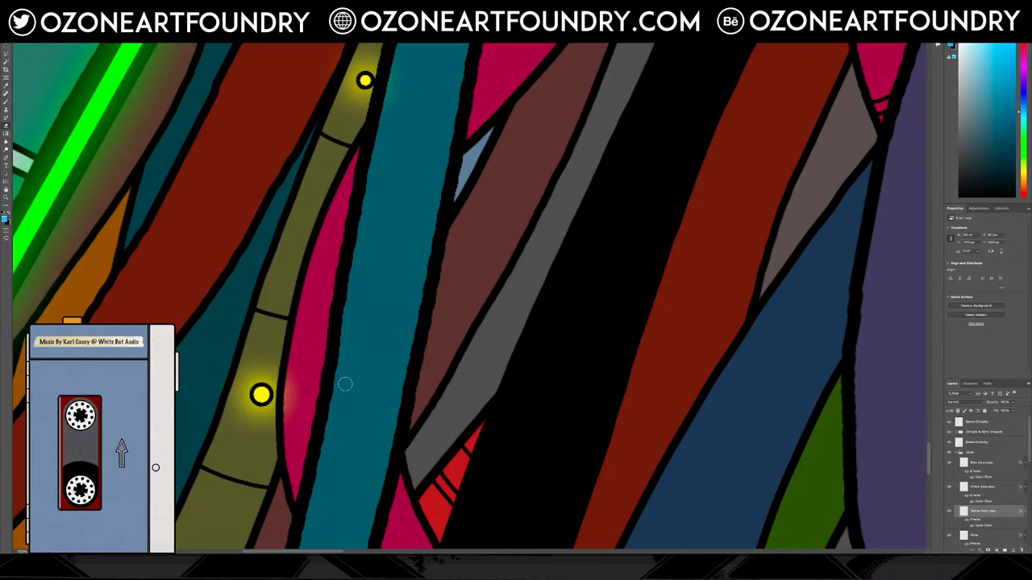
Enlarge the Outer Glow on the Blue Dots copy layer by increasing its size and adjusting its spread.
scroll(351, 388, "up", 4)
scroll(351, 388, "down", 6)
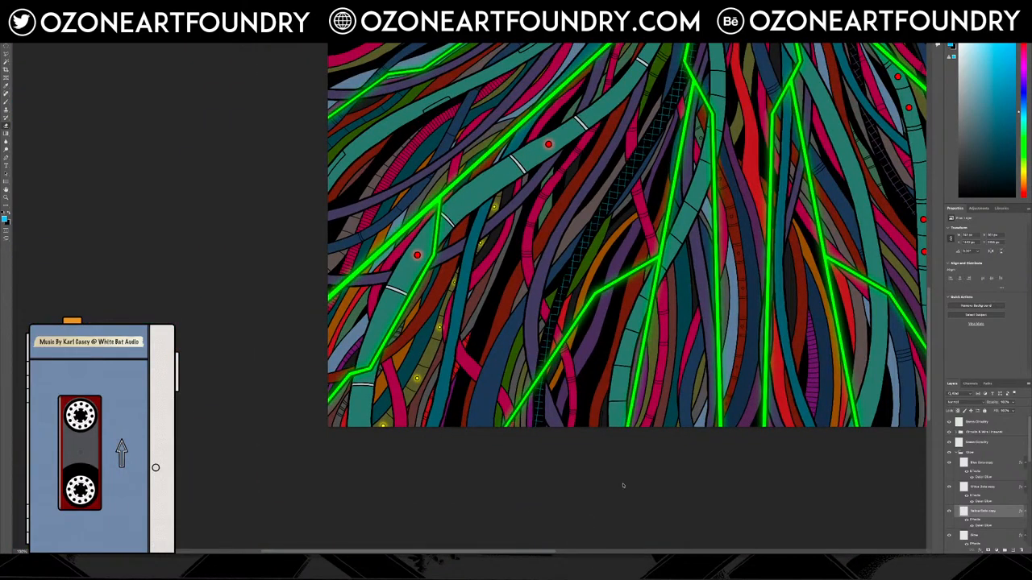
scroll(612, 433, "up", 5)
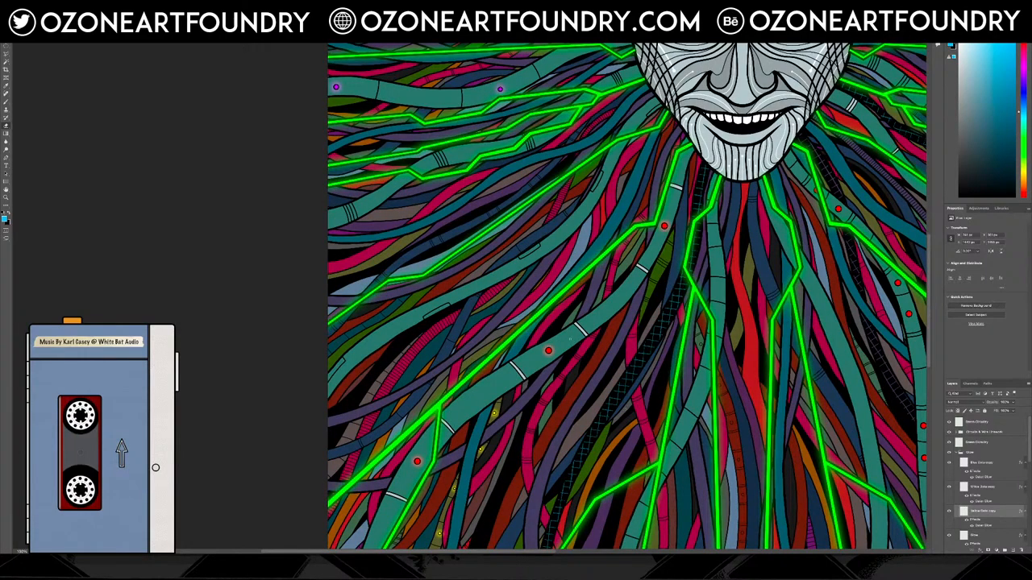
scroll(626, 297, "up", 2)
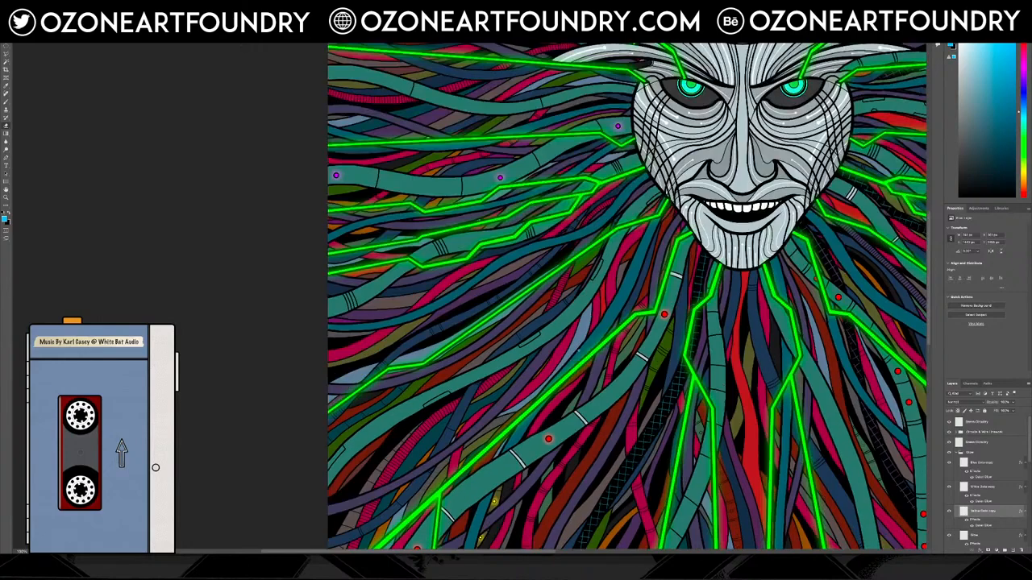
scroll(626, 297, "up", 7)
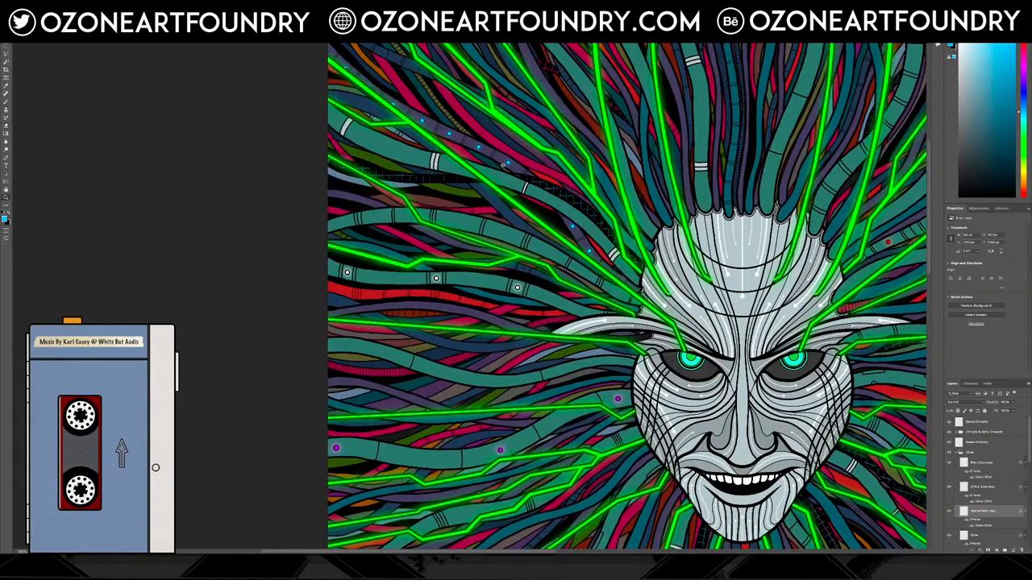
scroll(467, 129, "up", 10)
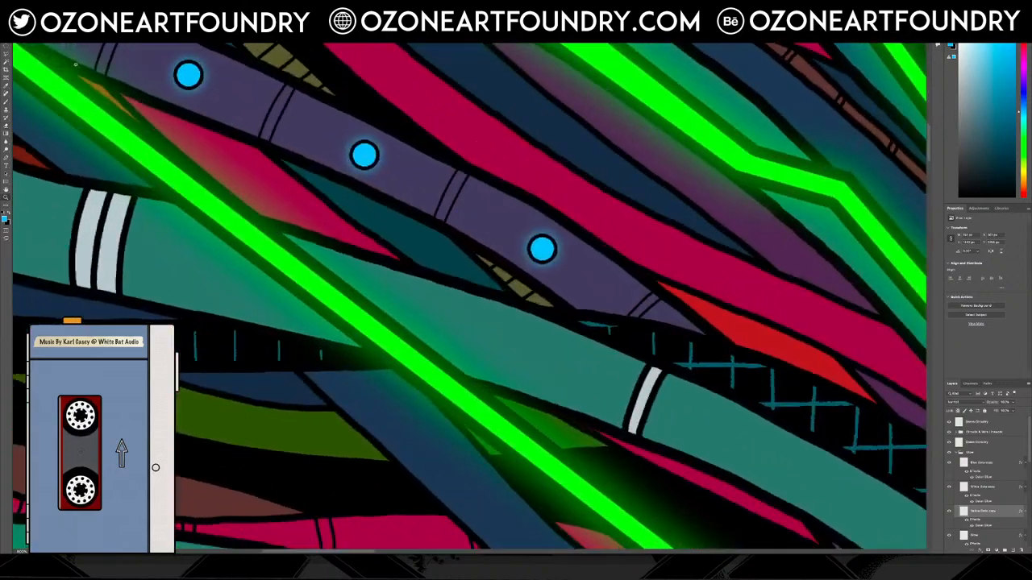
left_click(982, 462)
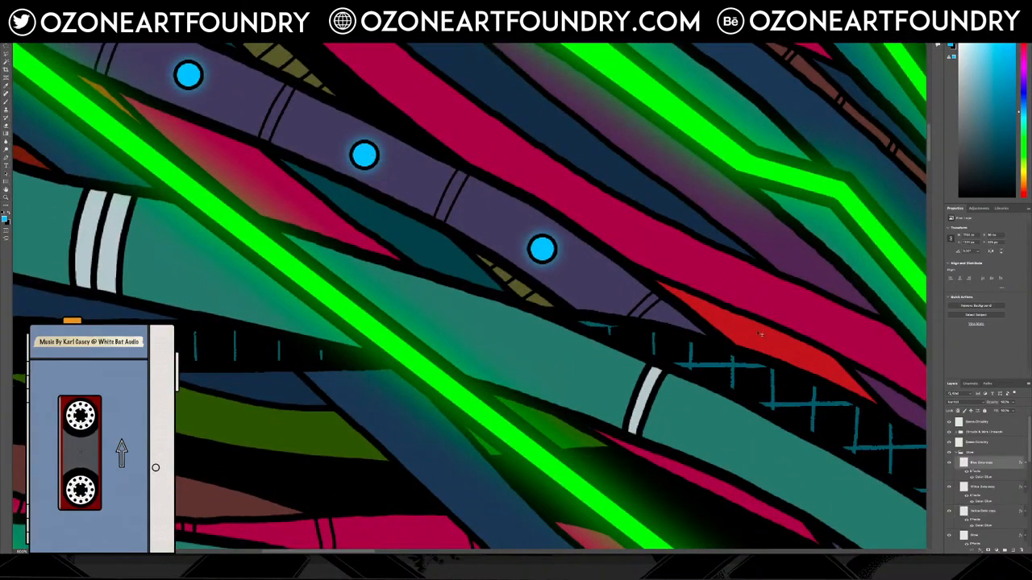
double_click(983, 479)
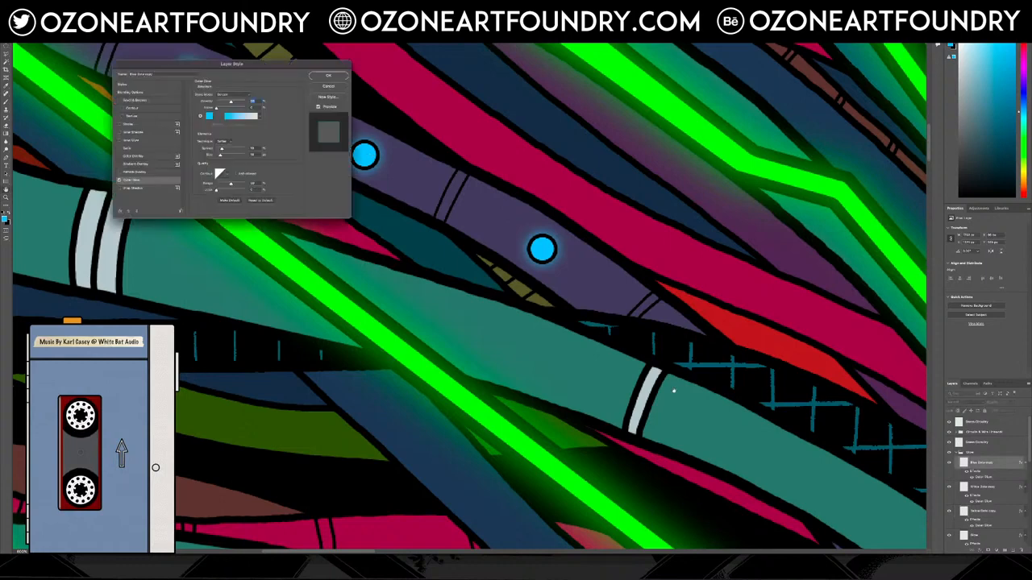
left_click_drag(220, 155, 221, 150)
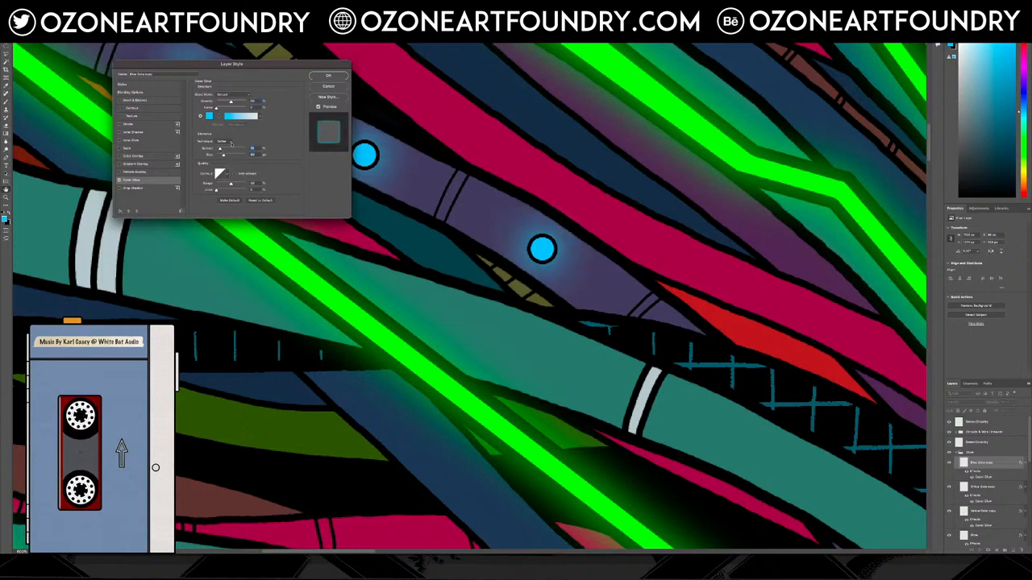
left_click_drag(220, 149, 223, 150)
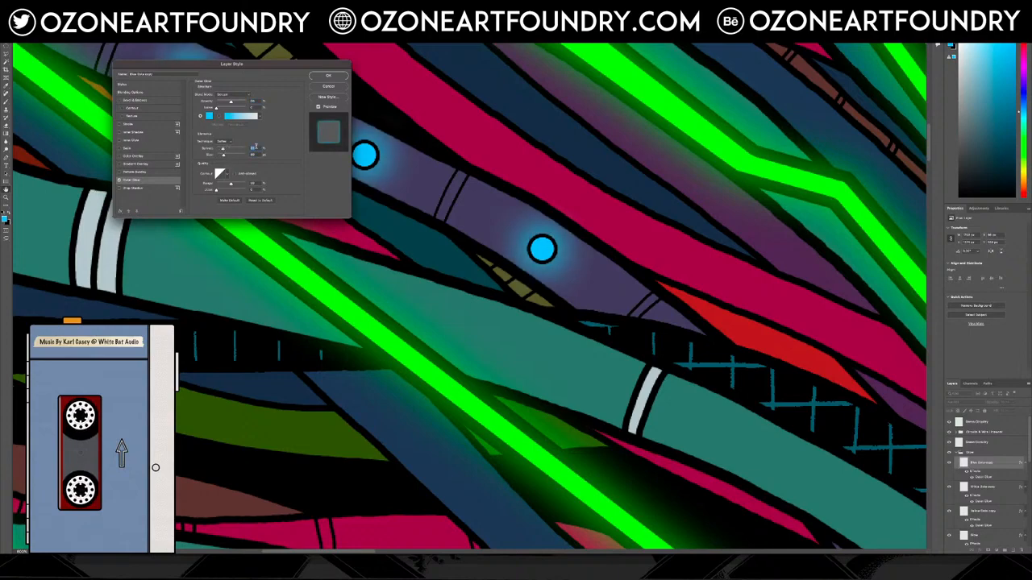
left_click(328, 74)
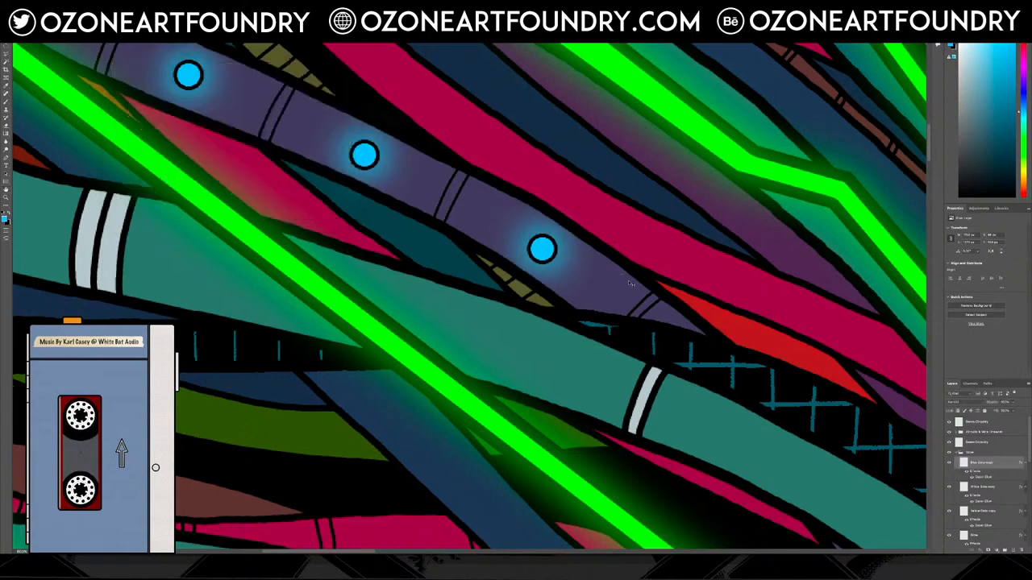
Examine the blue dots' glow along the purple wire up close and against the whole artwork.
scroll(631, 282, "up", 5)
scroll(633, 282, "up", 2)
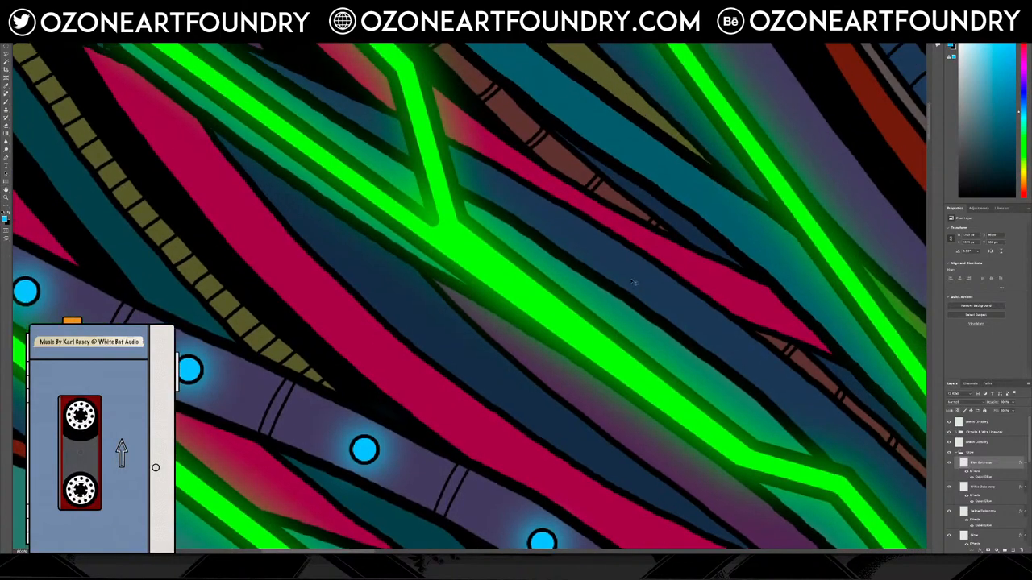
scroll(640, 288, "down", 5)
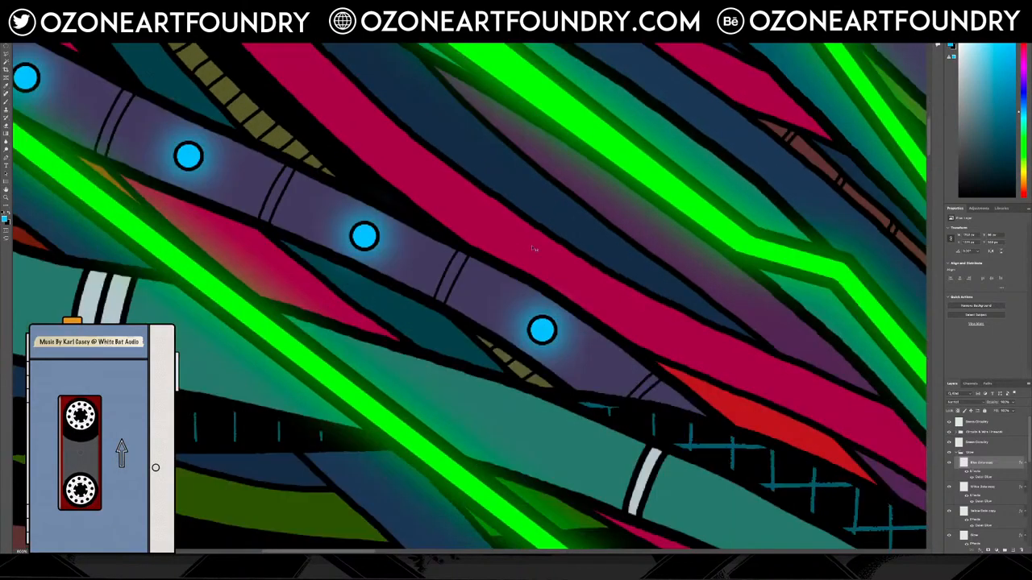
key("ctrl+minus")
key("ctrl+minus")
key("ctrl+minus")
key("ctrl+minus")
key("ctrl+minus")
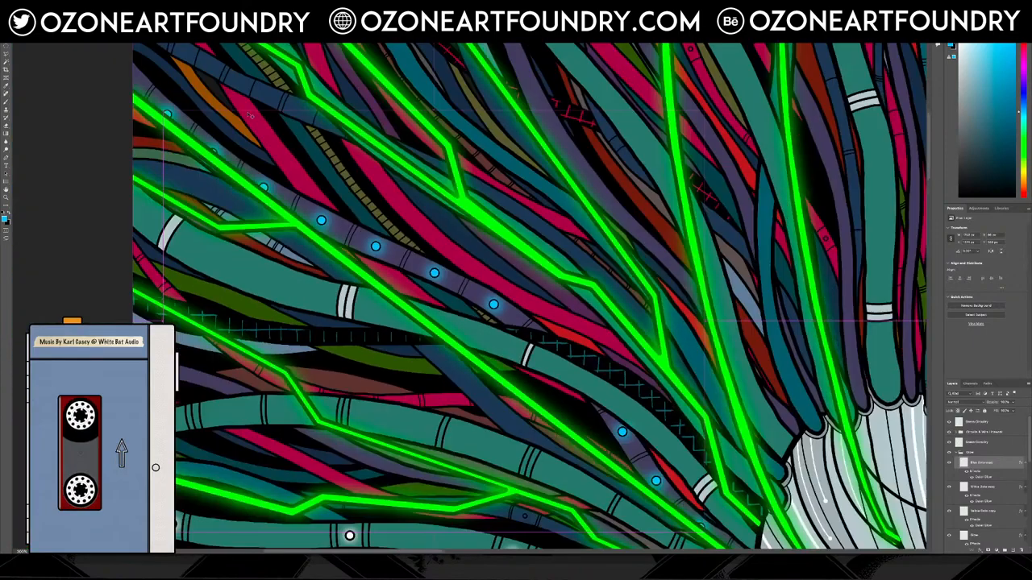
key("ctrl+minus")
key("ctrl+minus")
key("ctrl+minus")
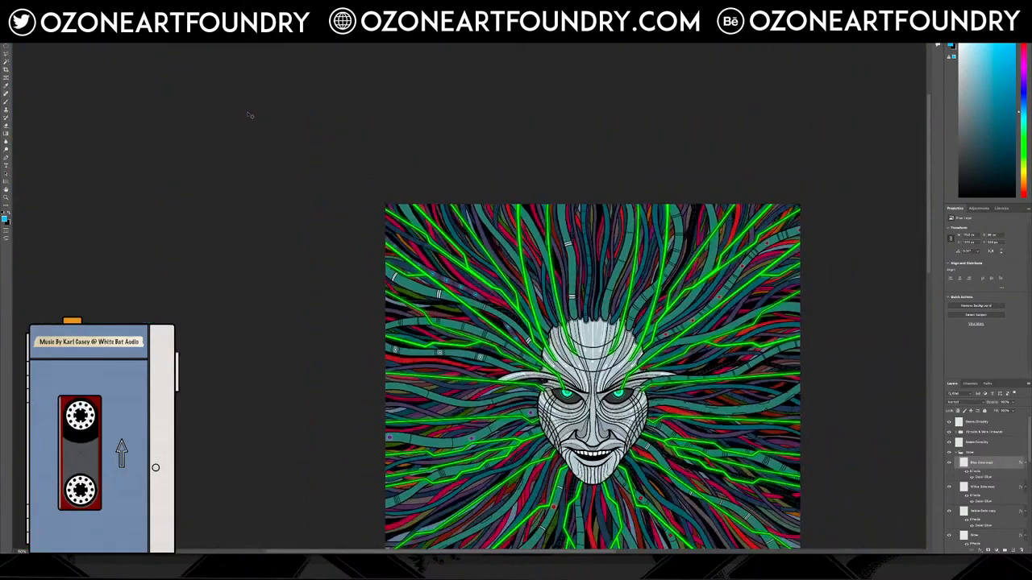
key("ctrl+plus")
key("ctrl+plus")
key("ctrl+plus")
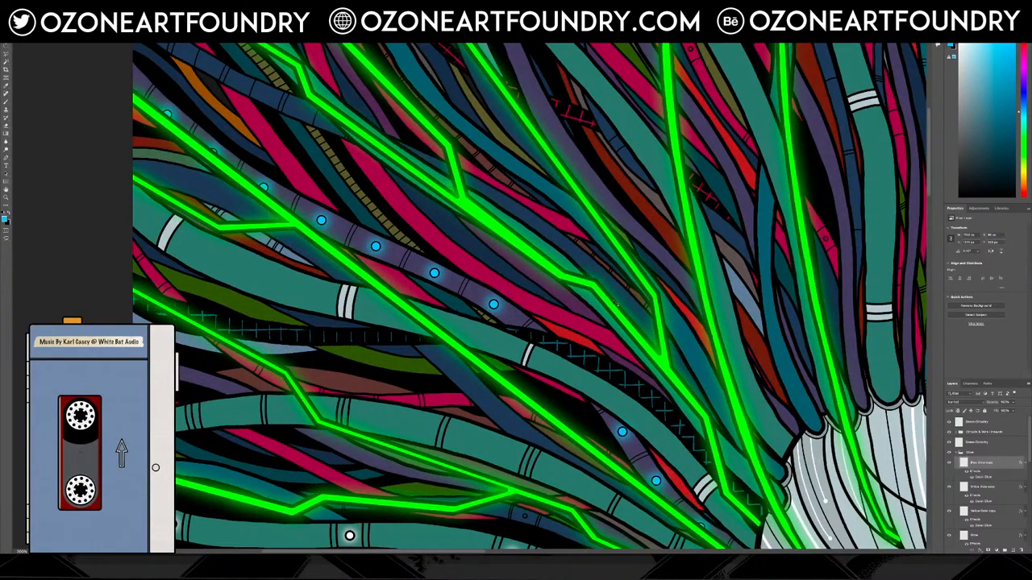
scroll(1011, 482, "down", 10)
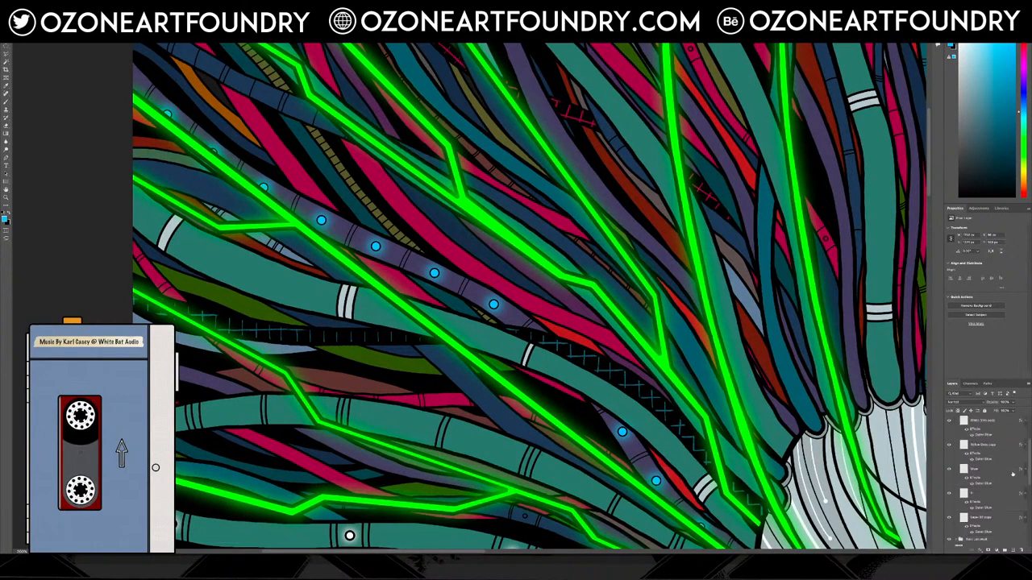
left_click(995, 498)
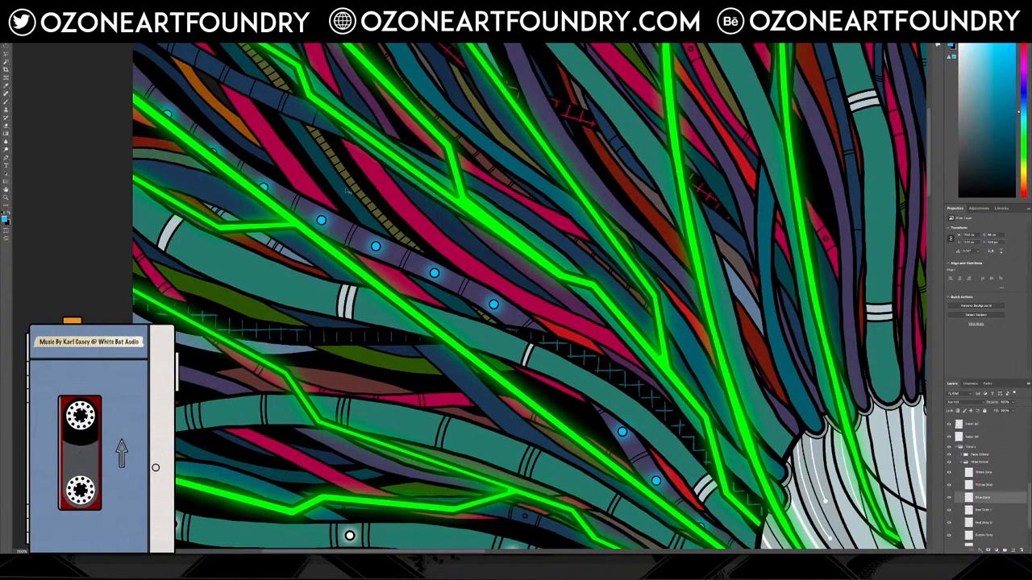
left_click(88, 5)
mouse_move(100, 21)
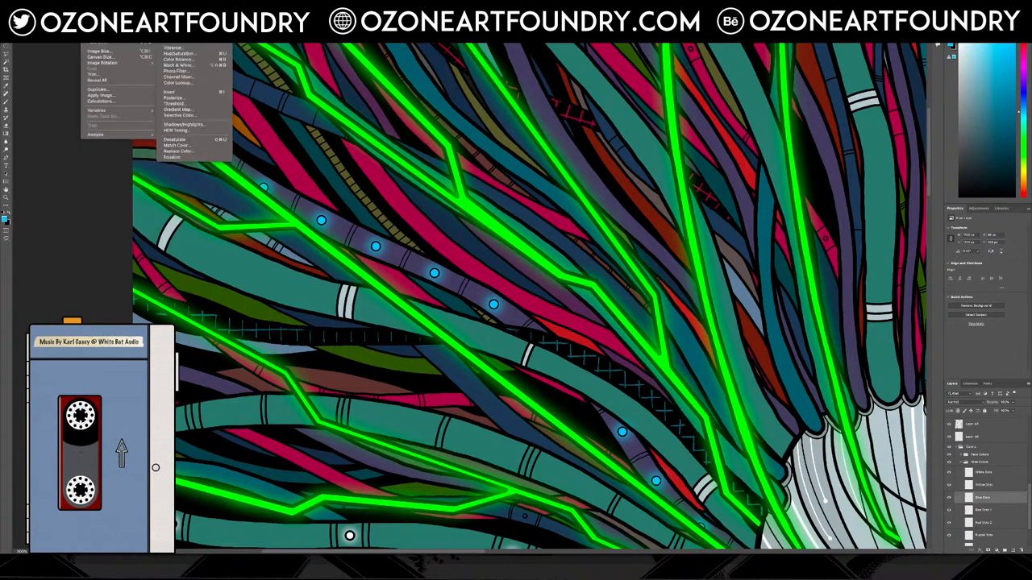
left_click(179, 53)
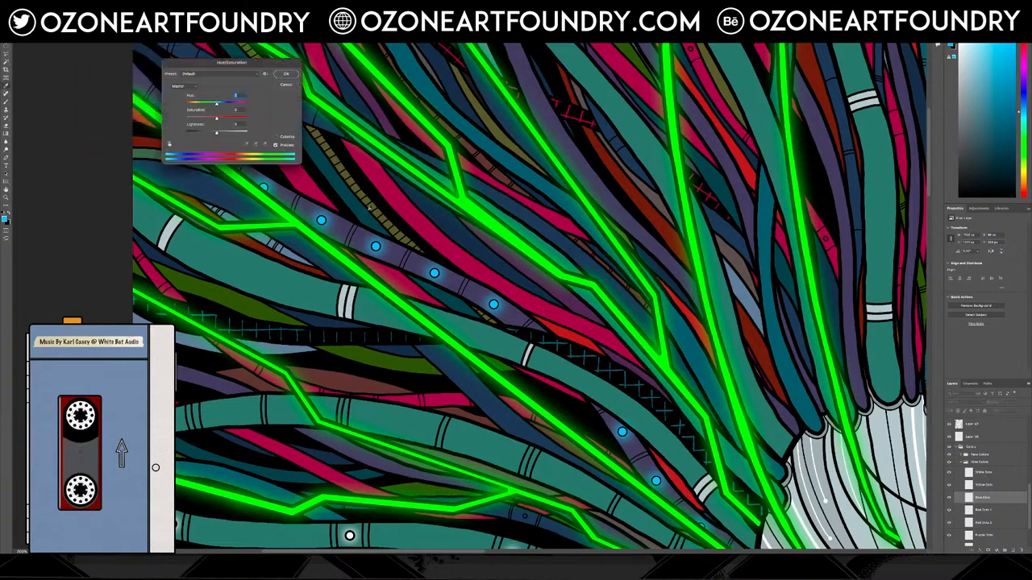
mouse_move(215, 105)
left_mouse_down()
mouse_move(228, 106)
mouse_move(196, 107)
mouse_move(207, 107)
left_mouse_up()
left_click(286, 84)
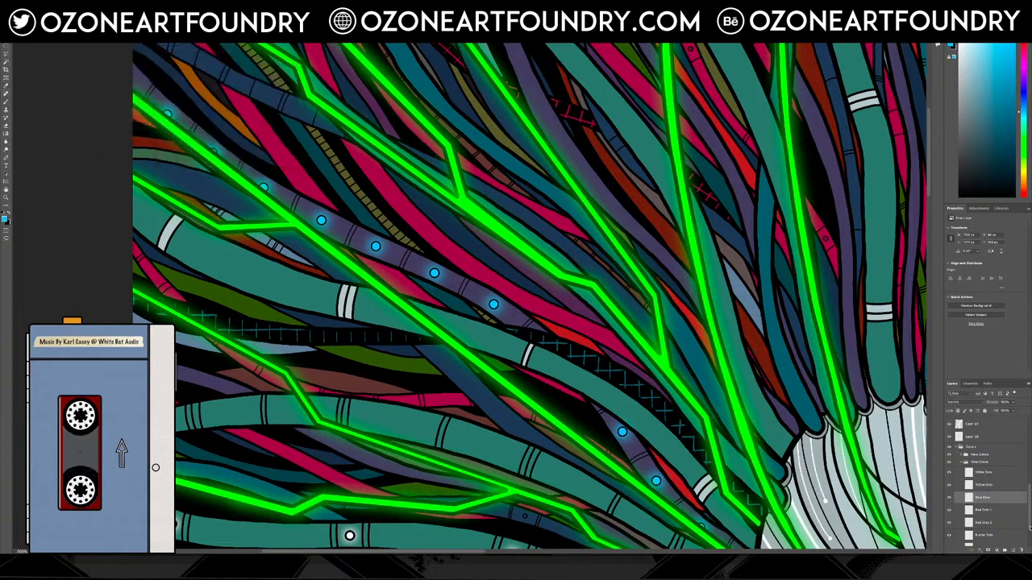
Hide the Blue Dots copy glow layer and shift the Blue Dots layer's hue towards cyan with Hue/Saturation.
scroll(972, 478, "up", 5)
scroll(980, 475, "up", 3)
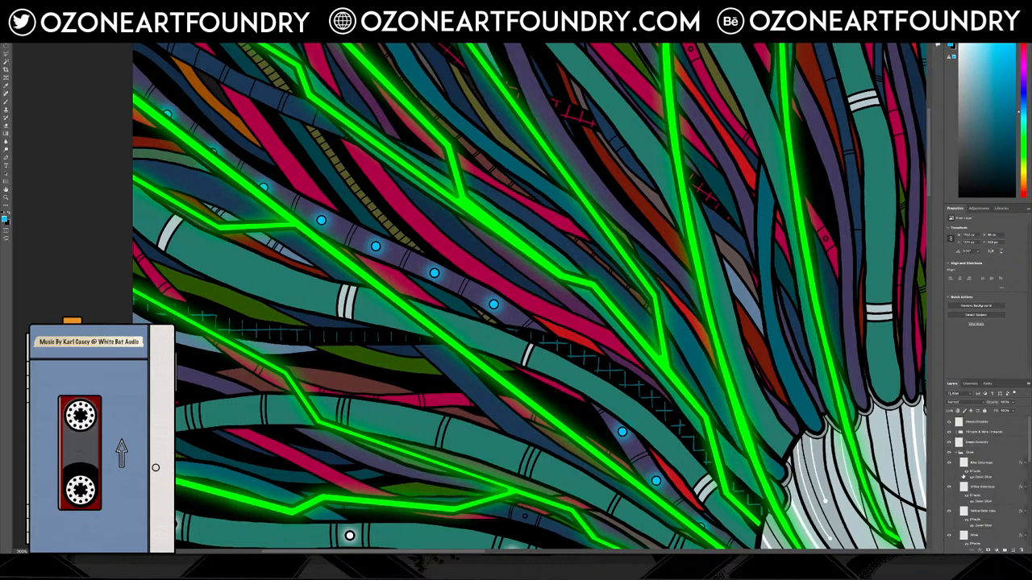
left_click(949, 463)
scroll(983, 491, "down", 10)
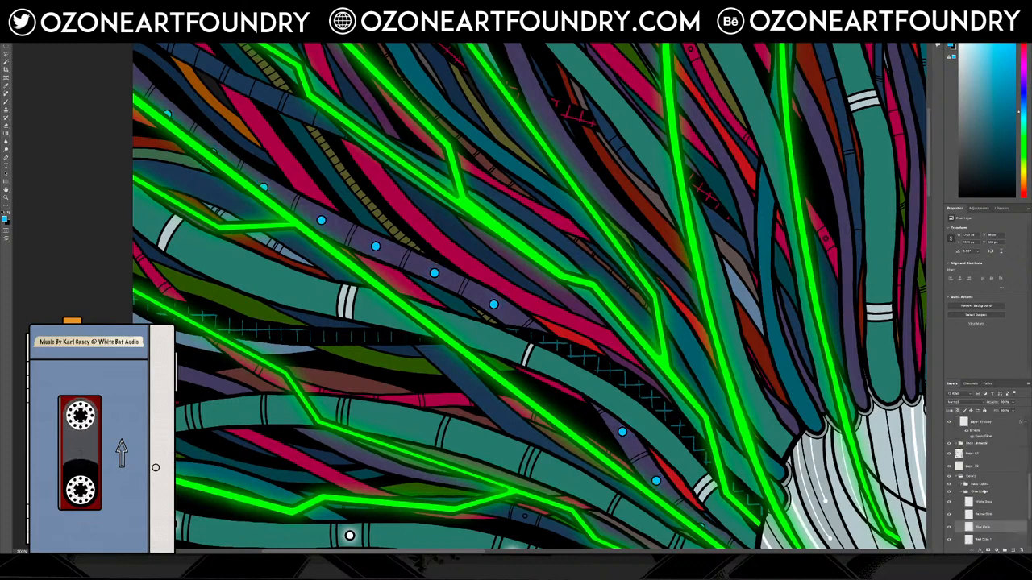
scroll(983, 490, "down", 3)
left_click(87, 4)
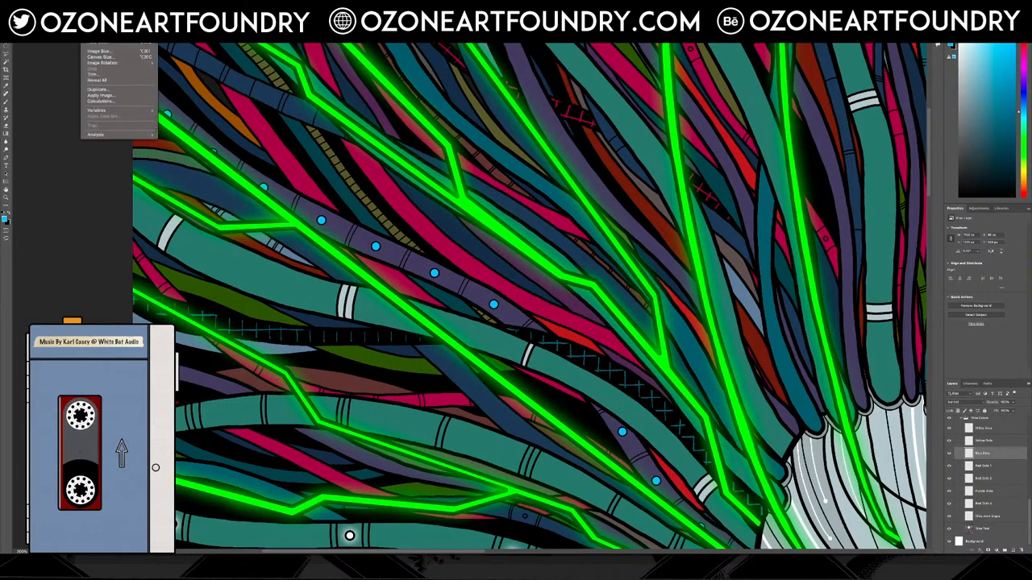
mouse_move(102, 21)
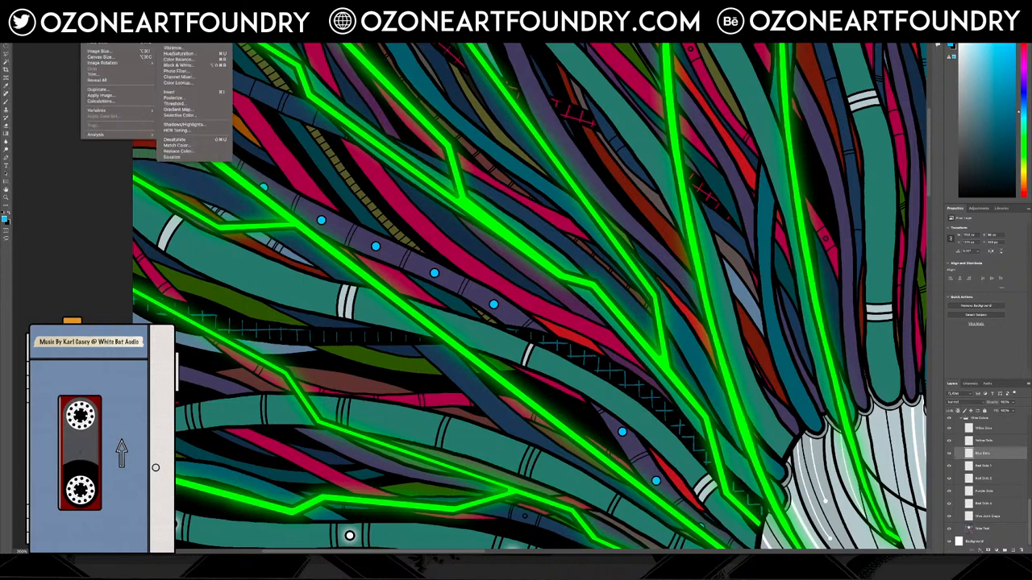
left_click(179, 53)
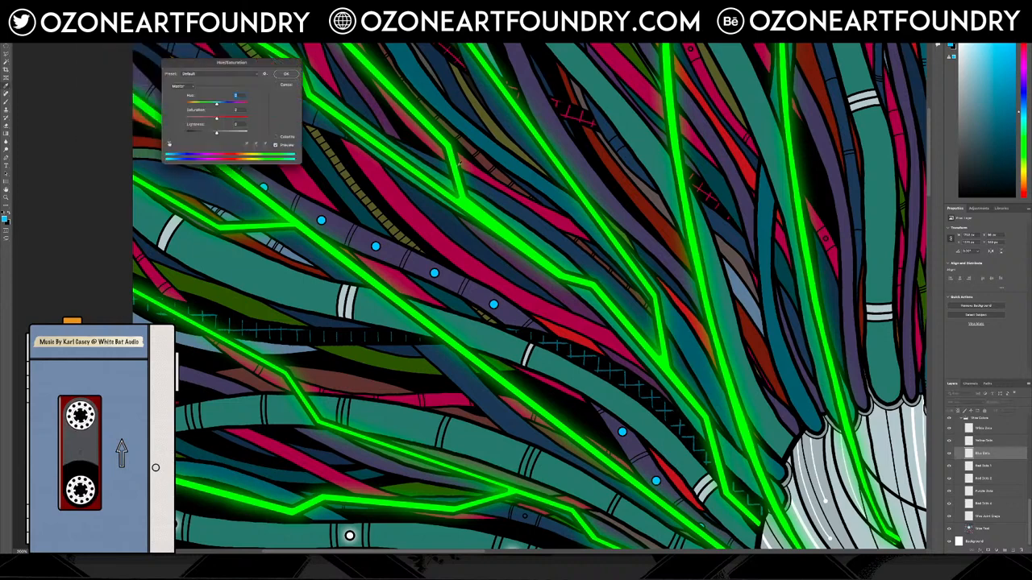
mouse_move(223, 104)
left_mouse_down()
mouse_move(240, 107)
mouse_move(211, 106)
left_mouse_up()
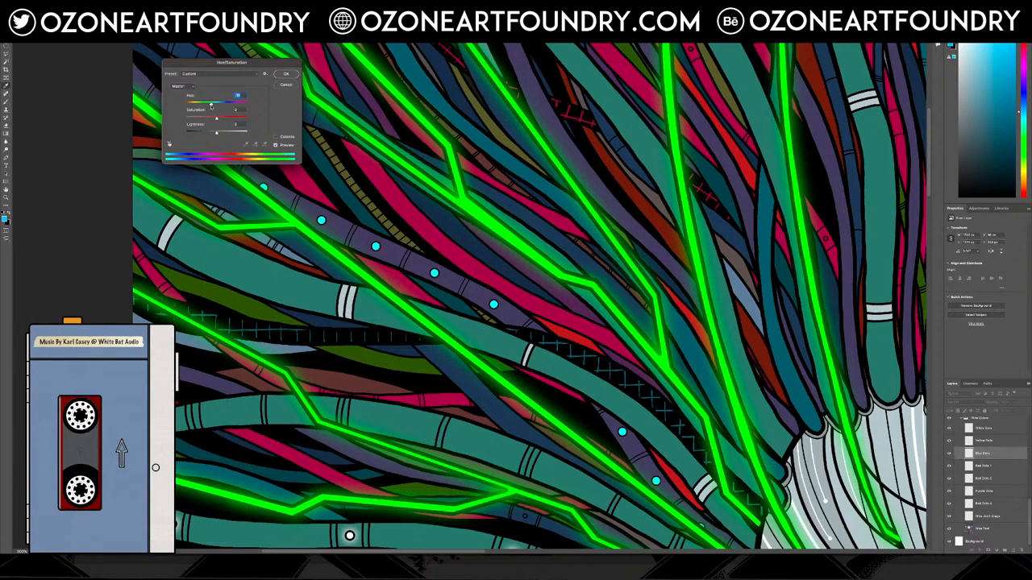
left_click_drag(212, 106, 214, 107)
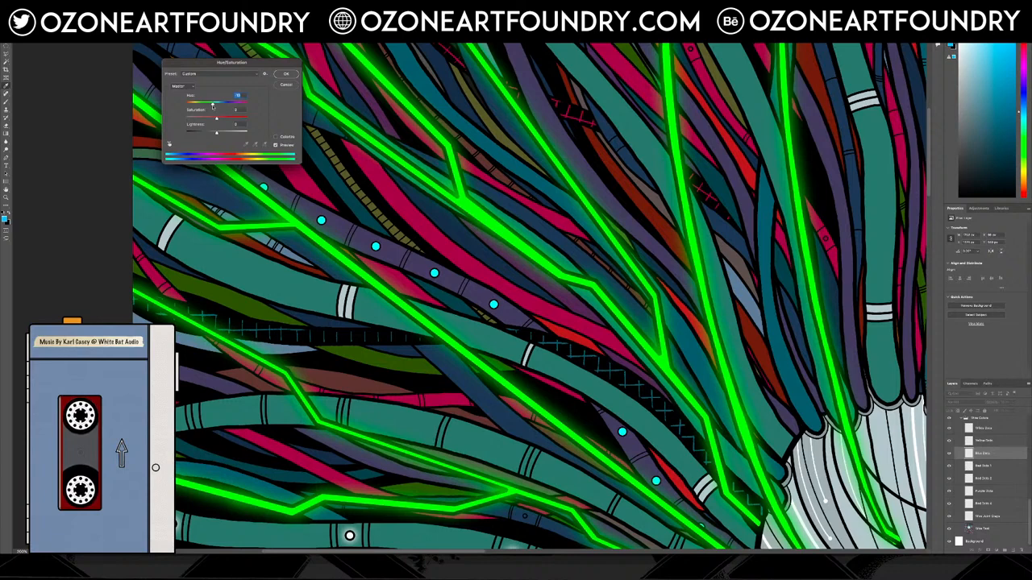
left_click(286, 74)
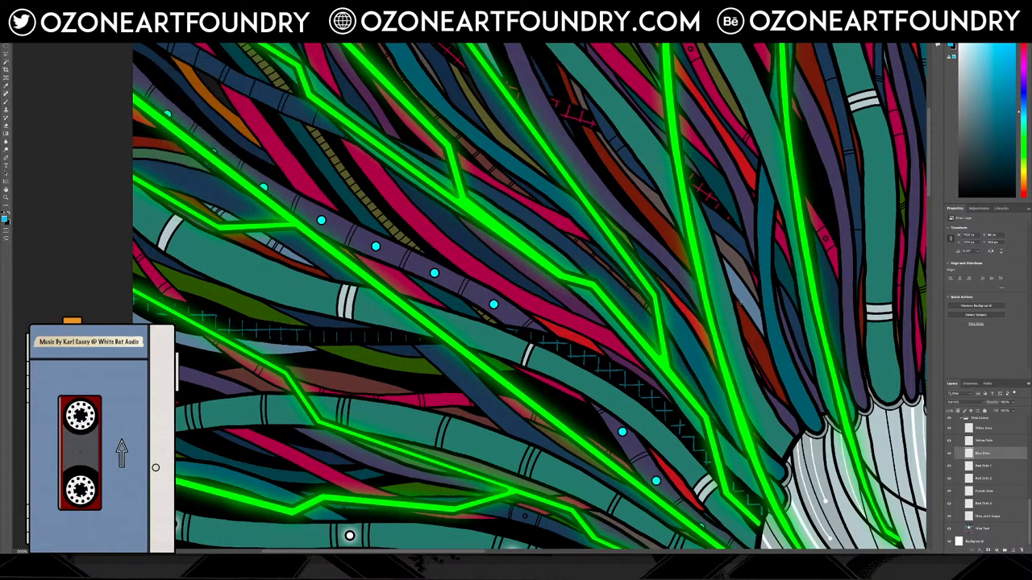
Show the Blue Dots copy glow layer again and shift its hue towards cyan to match the base dots.
scroll(997, 457, "up", 10)
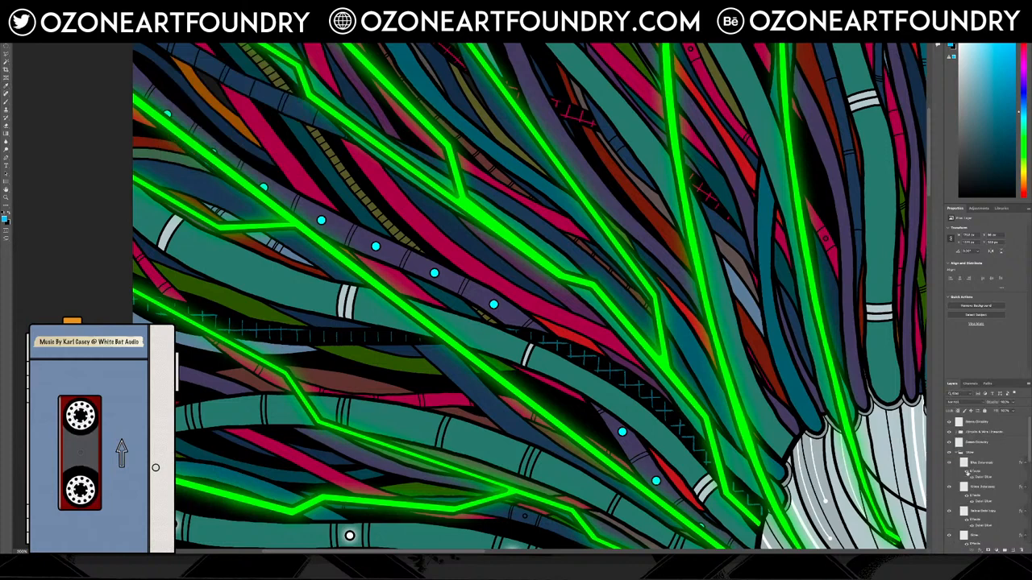
left_click(949, 464)
left_click(990, 463)
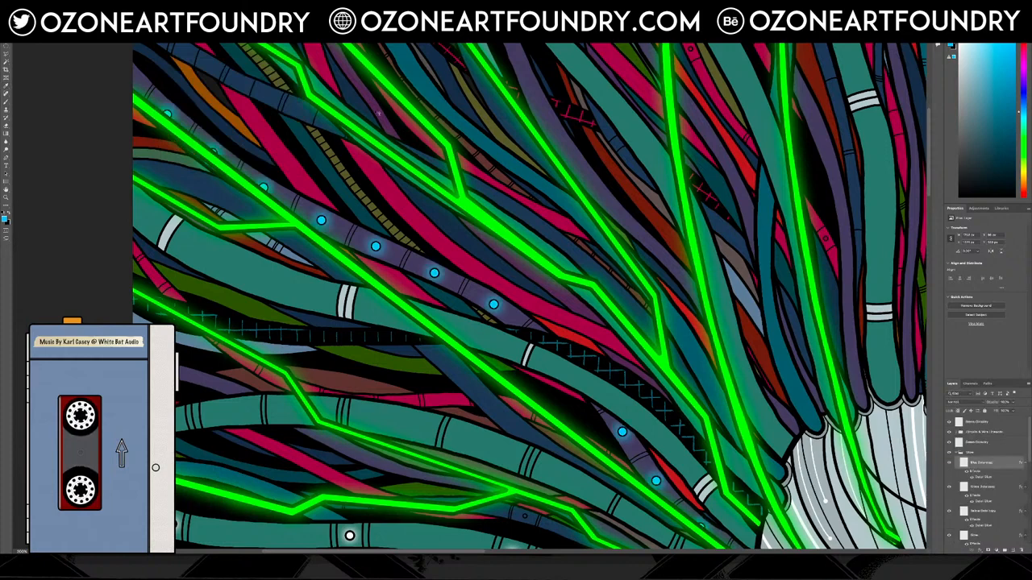
left_click(90, 4)
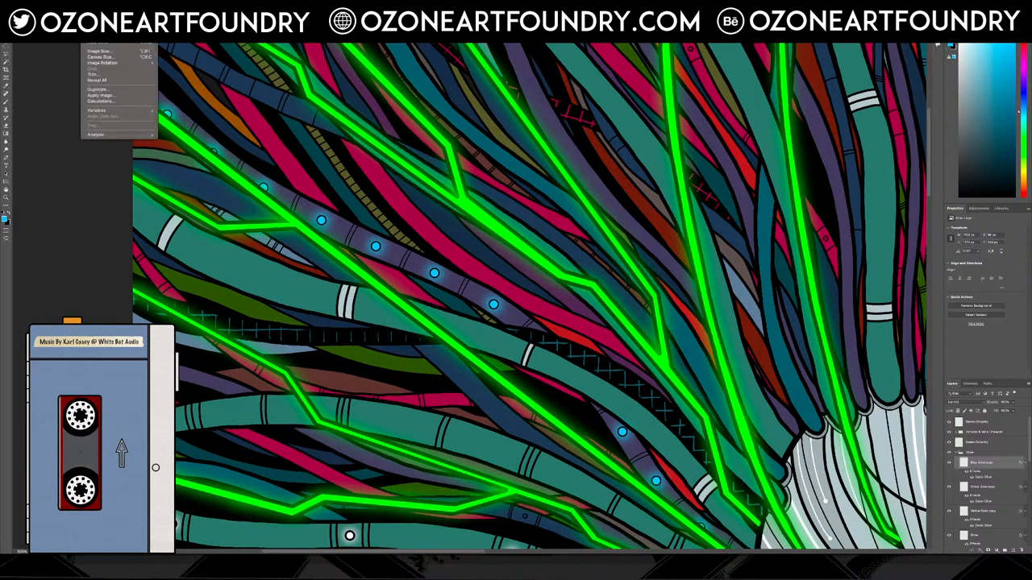
mouse_move(103, 22)
left_click(179, 53)
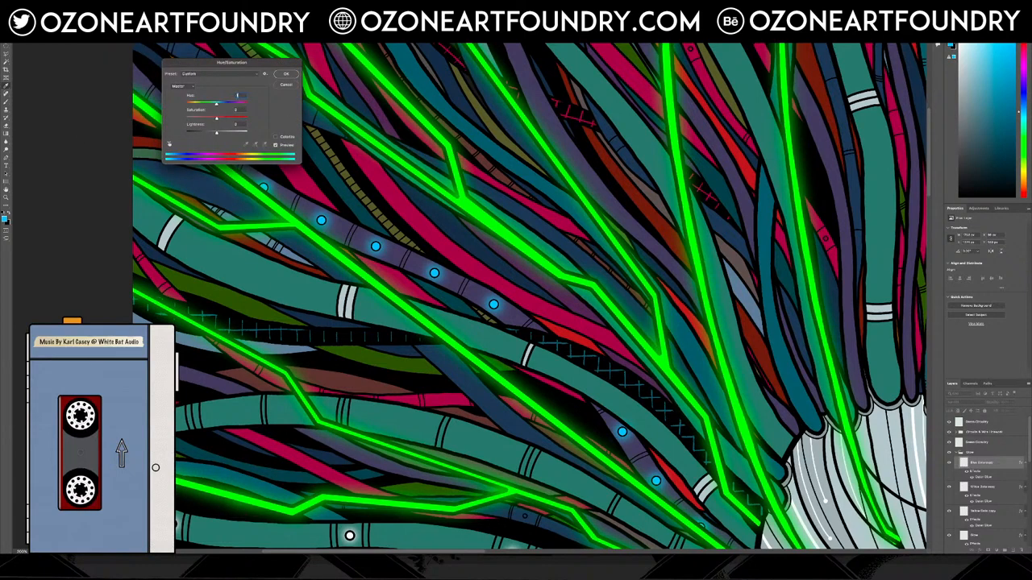
left_click_drag(216, 103, 212, 103)
key("Return")
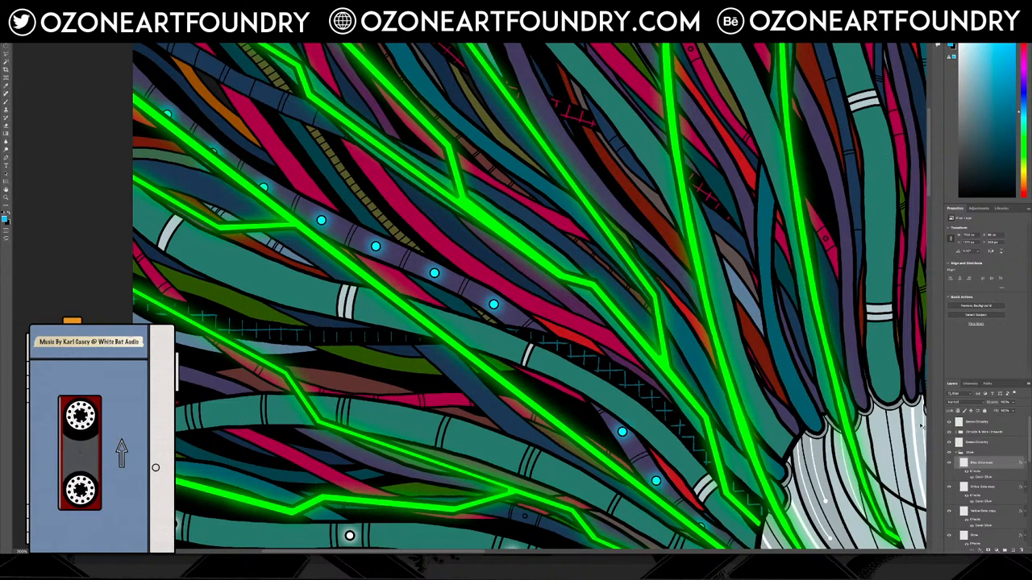
Select the insides of the small circles on the pink wire using the wire details linework layer.
scroll(919, 428, "up", 3)
scroll(920, 430, "down", 1)
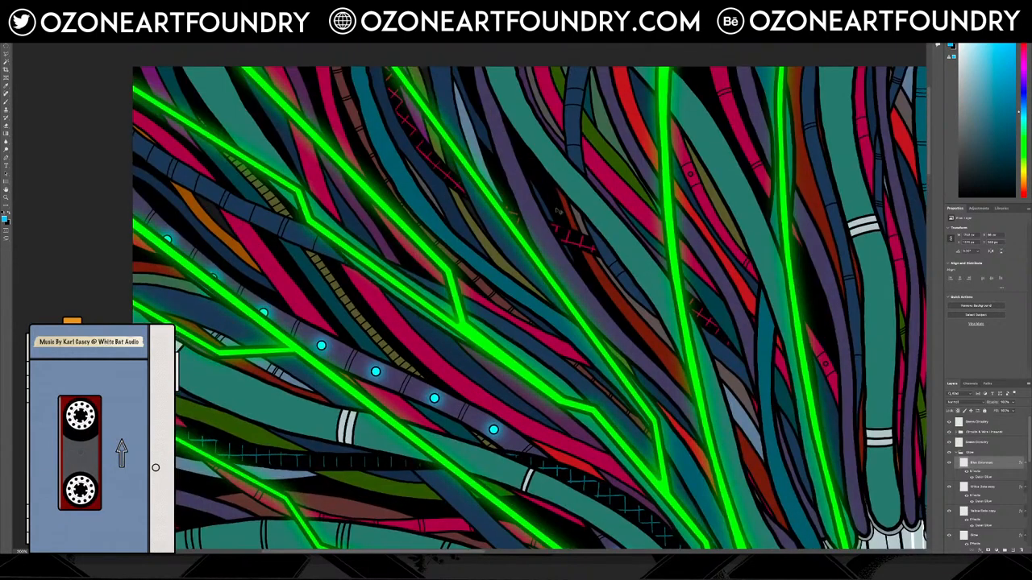
key("z")
left_click(825, 362)
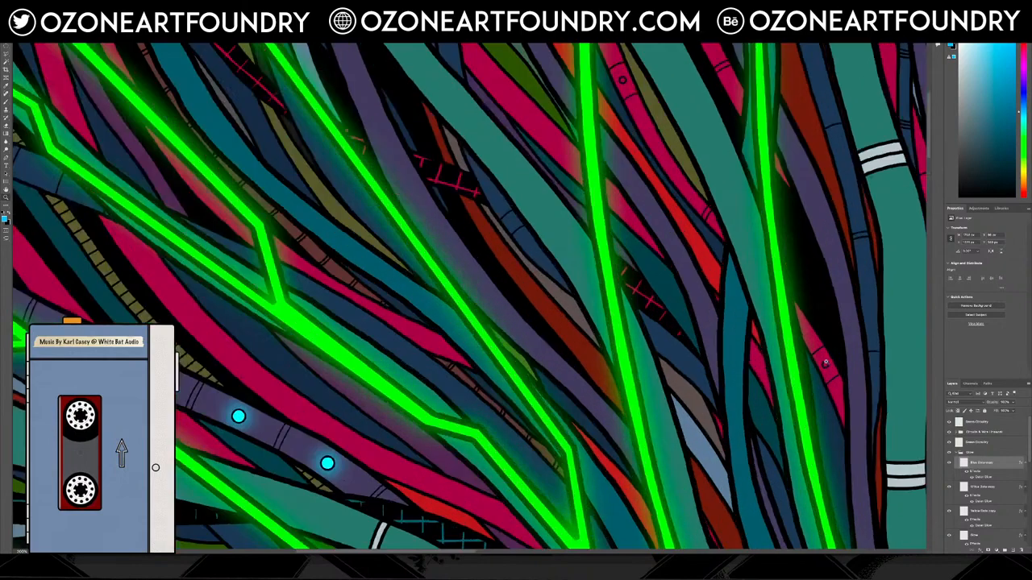
left_click(826, 362)
scroll(813, 339, "up", 3)
scroll(813, 339, "up", 3)
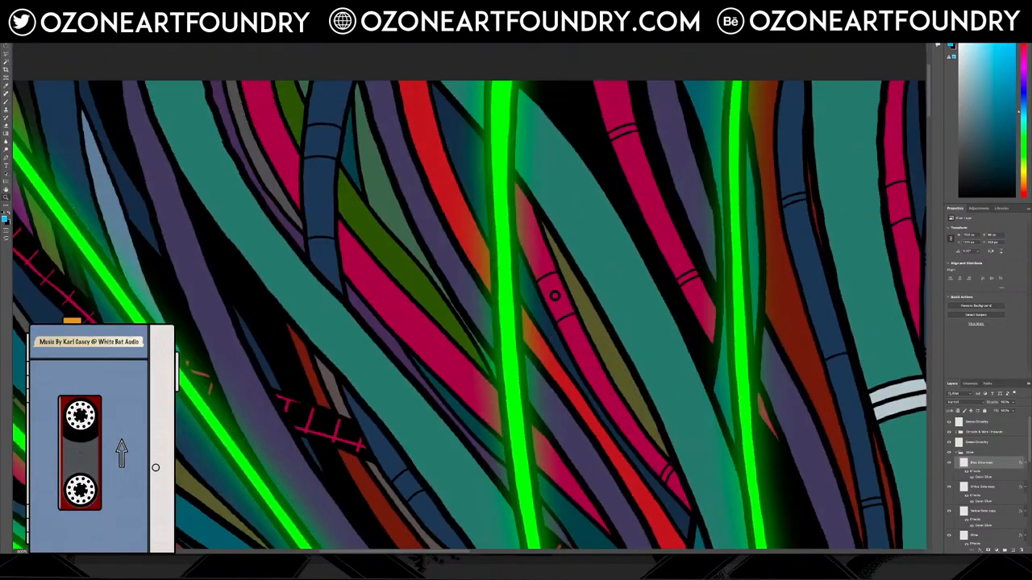
left_click(555, 296, "ctrl")
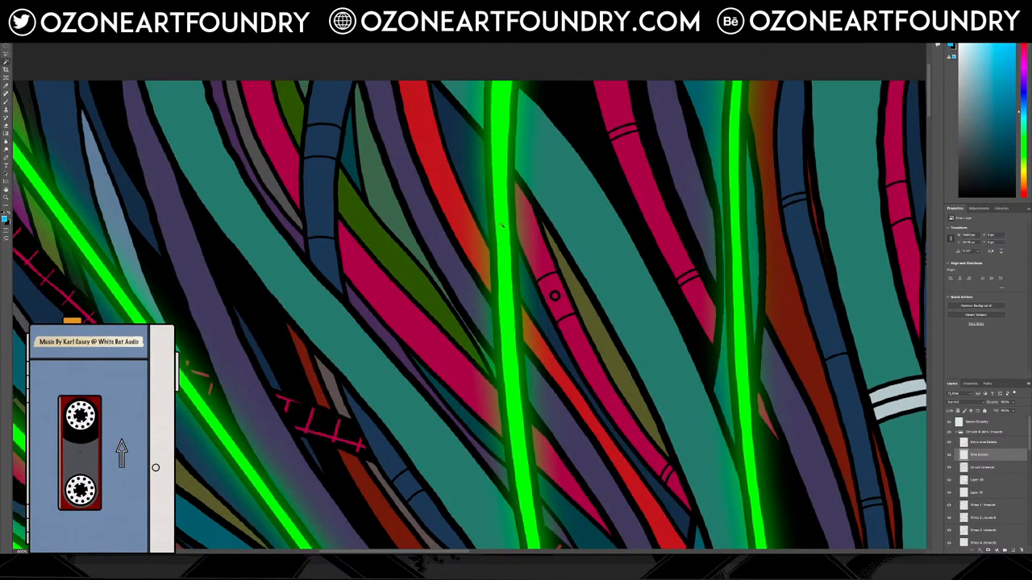
scroll(824, 402, "down", 5)
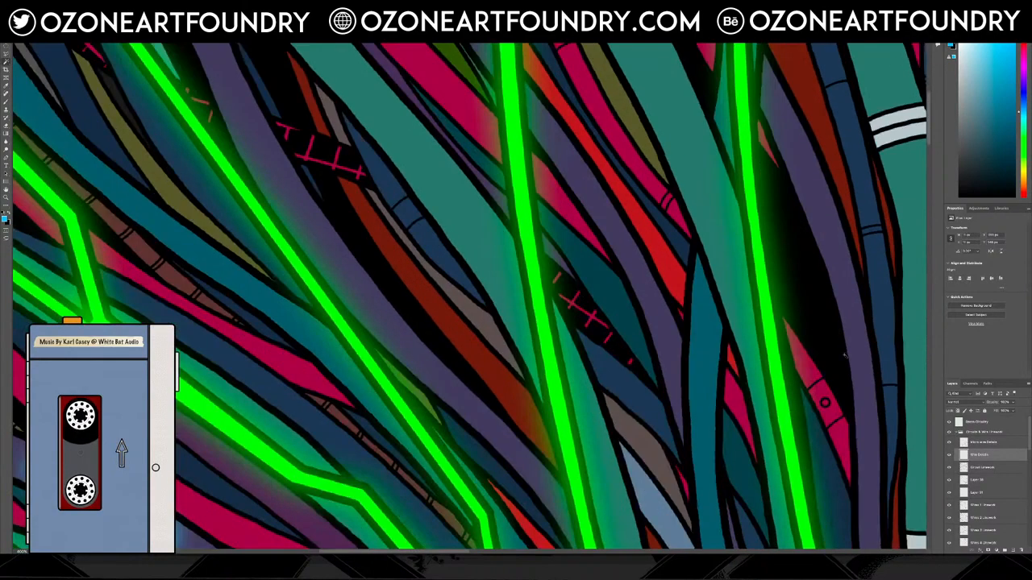
scroll(555, 303, "up", 5)
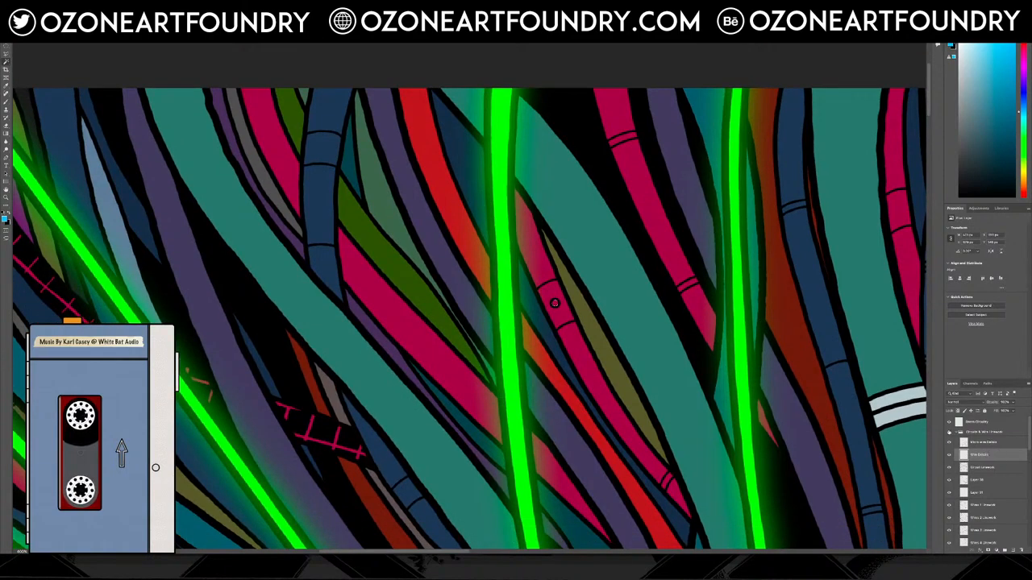
Collapse the linework group, add a new layer above the Blue Dots copy layer and fill the selected circles with white.
left_click(957, 433)
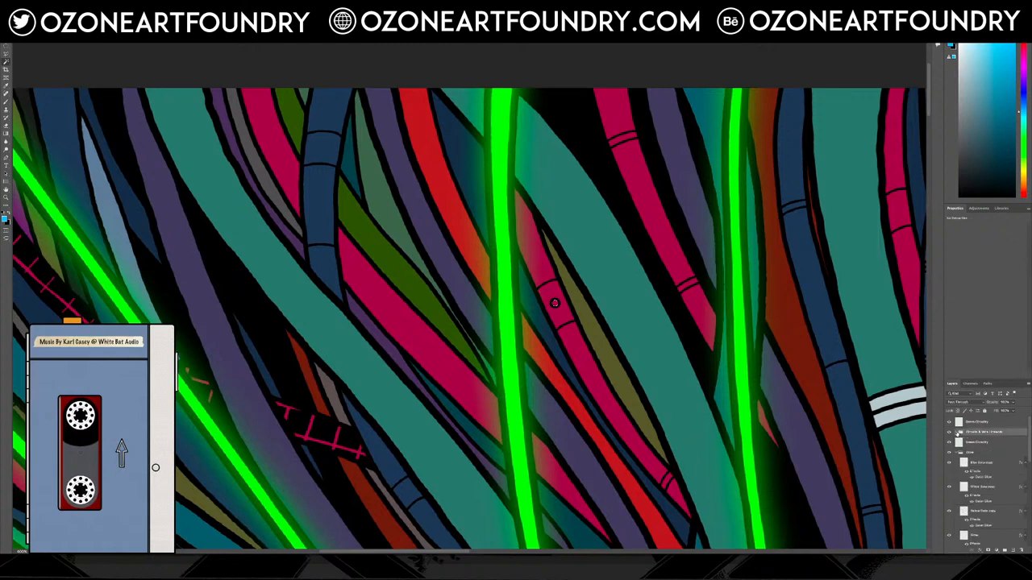
left_click(988, 465)
left_click(1013, 551)
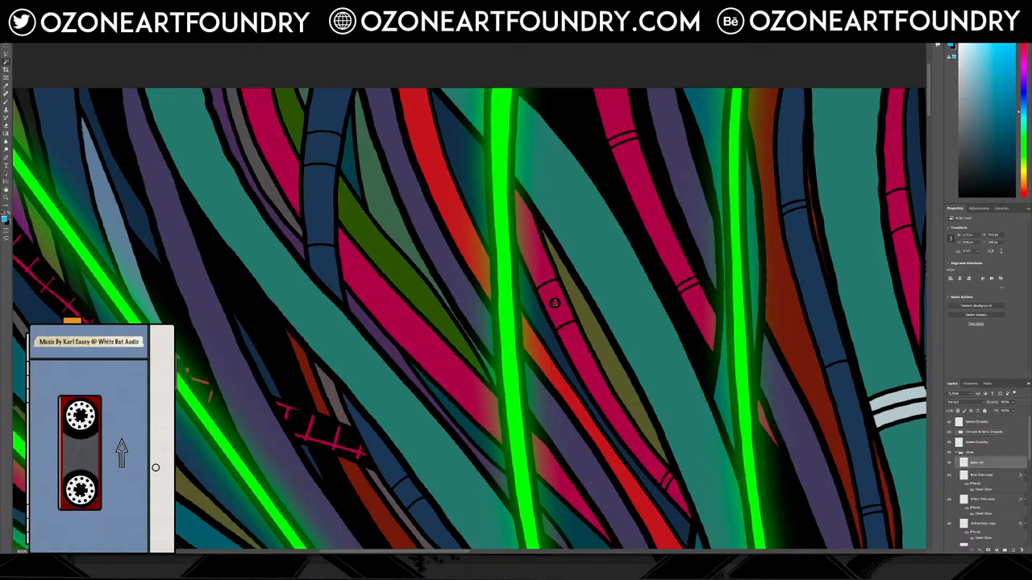
left_click(3, 213)
left_click(9, 213)
left_click(73, 4)
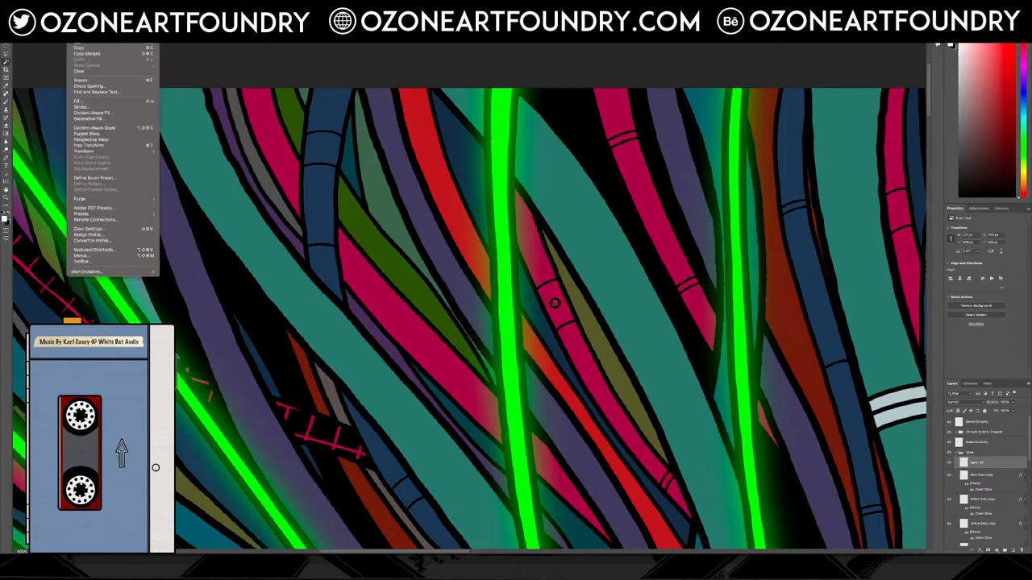
left_click(80, 101)
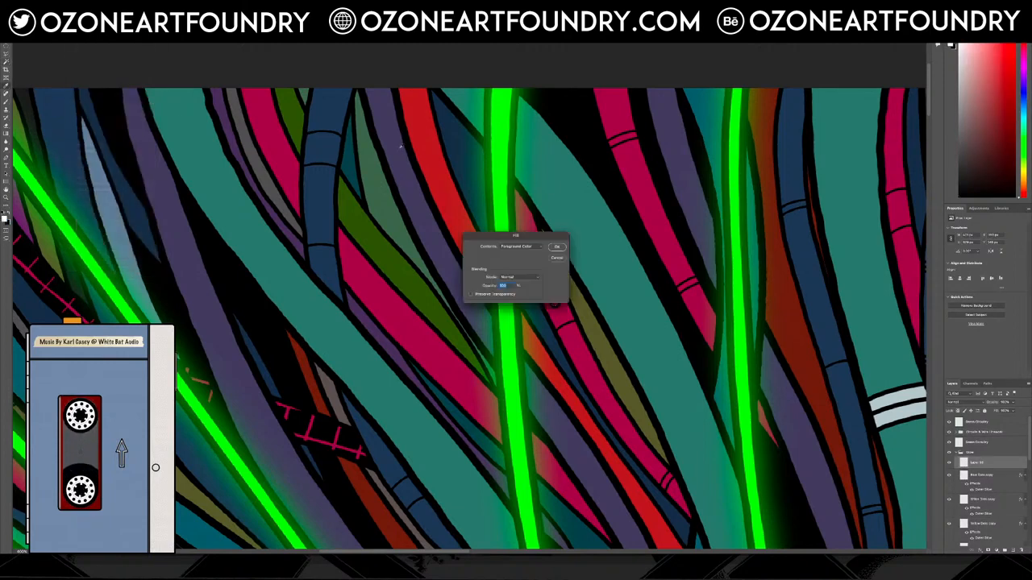
left_click(556, 247)
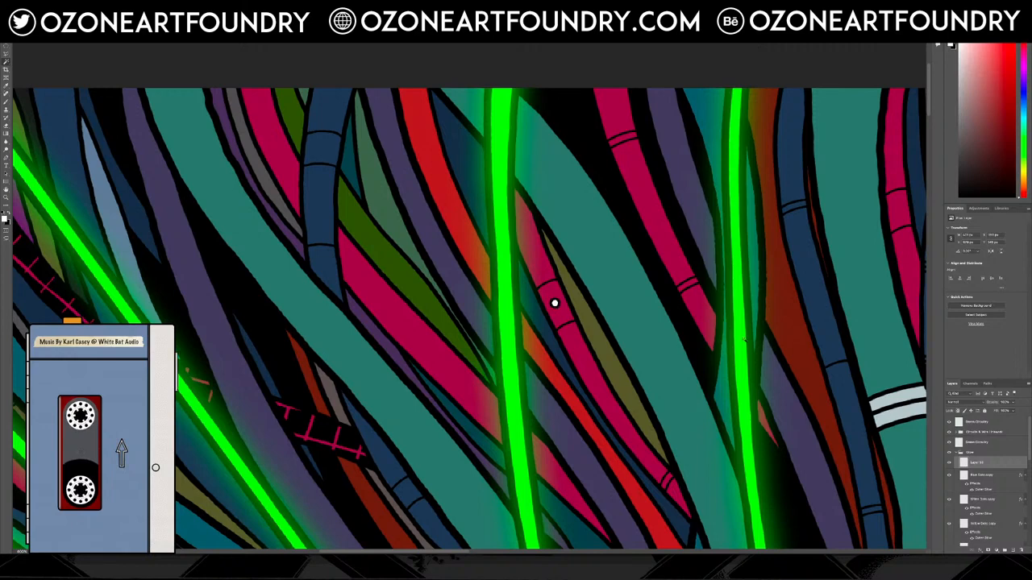
Paste the copied glow layer style onto the new dots layer and set its Outer Glow colour to white.
right_click(980, 464)
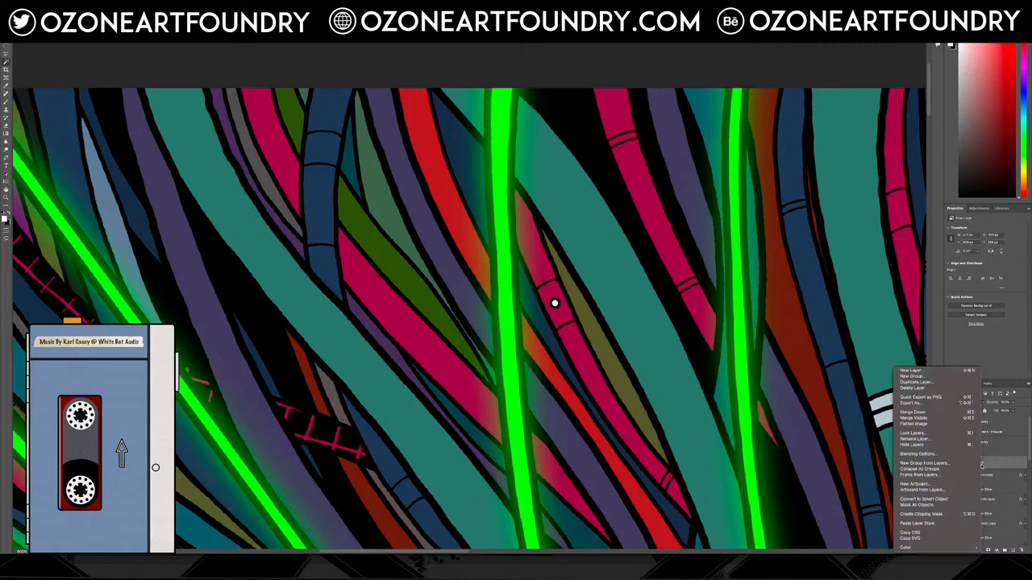
left_click(926, 525)
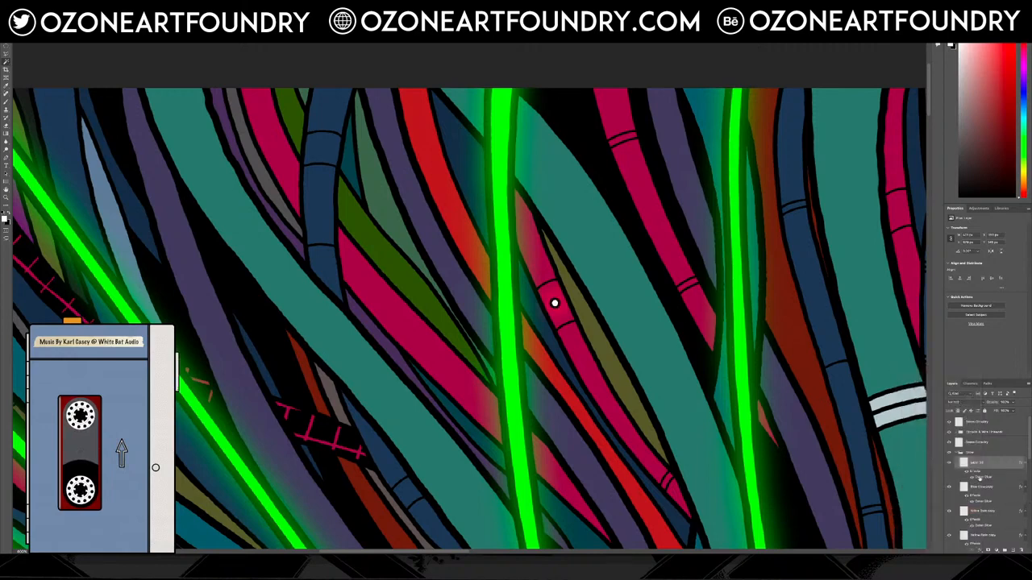
double_click(981, 478)
left_click(209, 116)
left_click(153, 101)
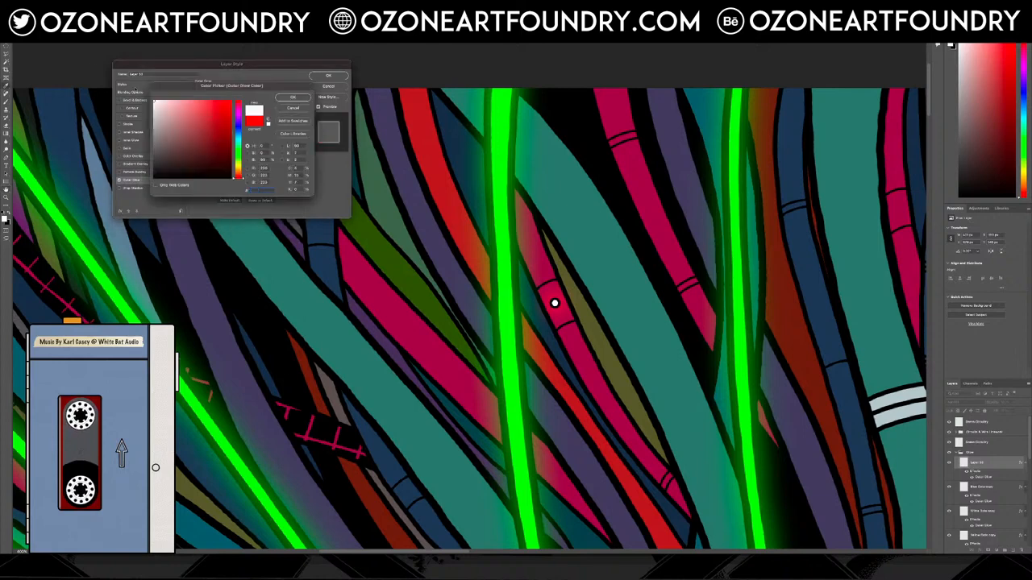
left_click(298, 97)
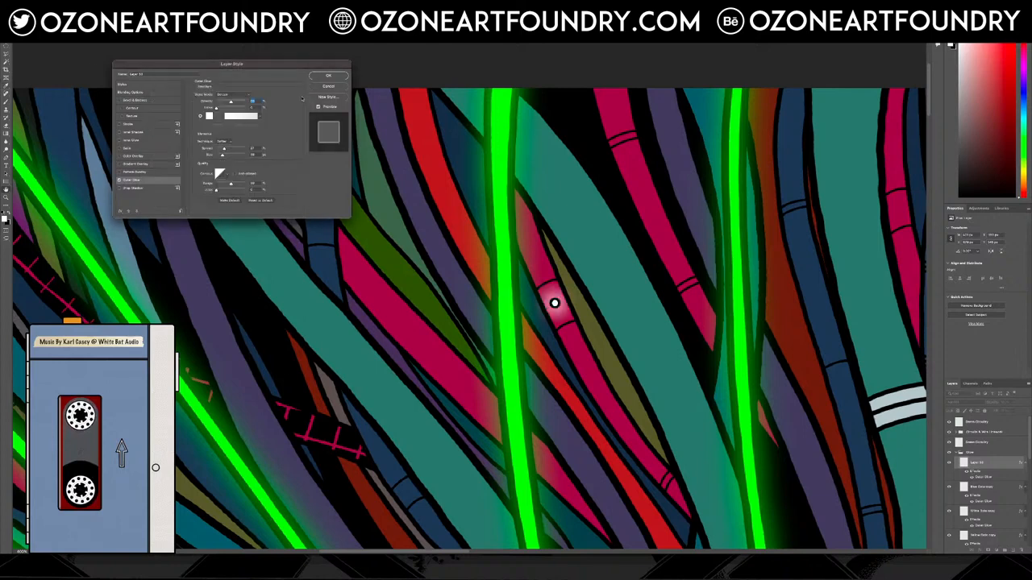
left_click(337, 76)
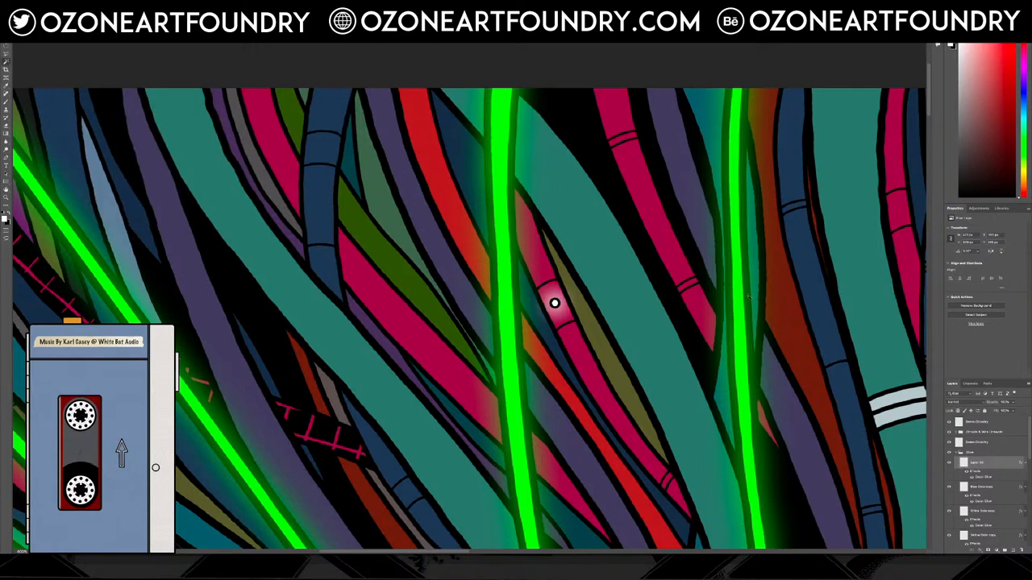
Find the layer holding the cyan eye rings by toggling its visibility and paste the copied glow style onto it.
scroll(816, 357, "down", 5)
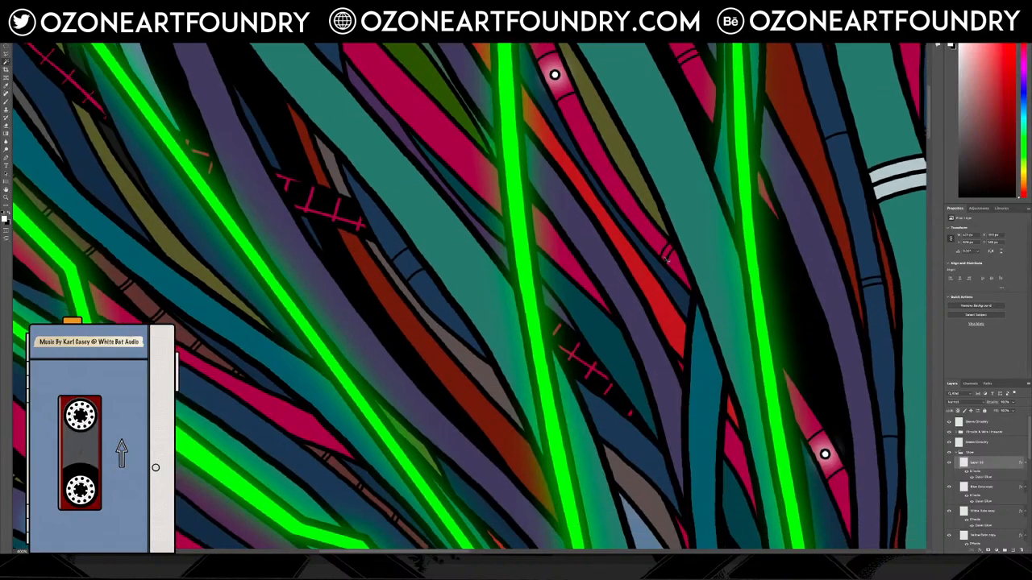
scroll(666, 258, "down", 10)
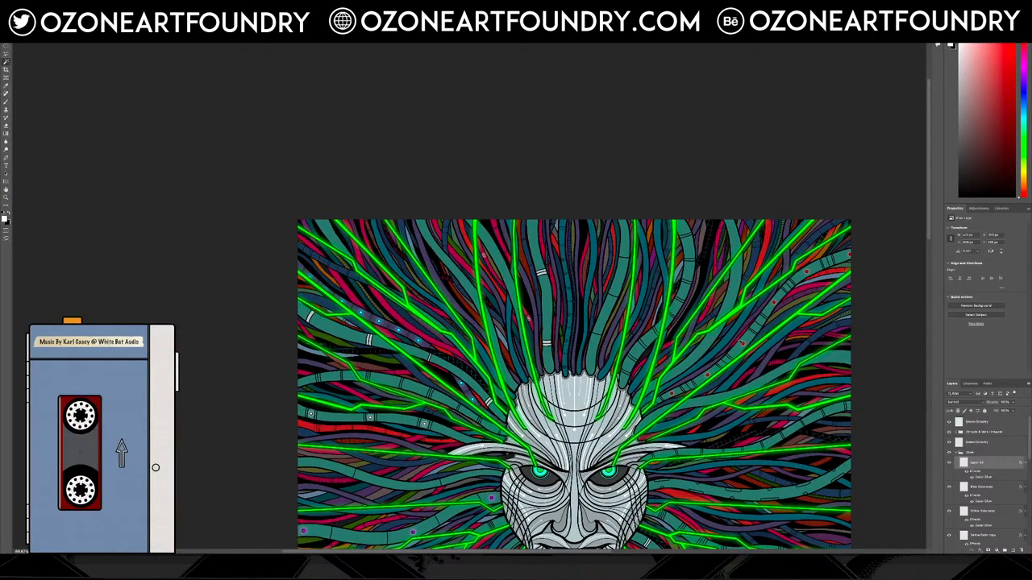
scroll(574, 296, "down", 5)
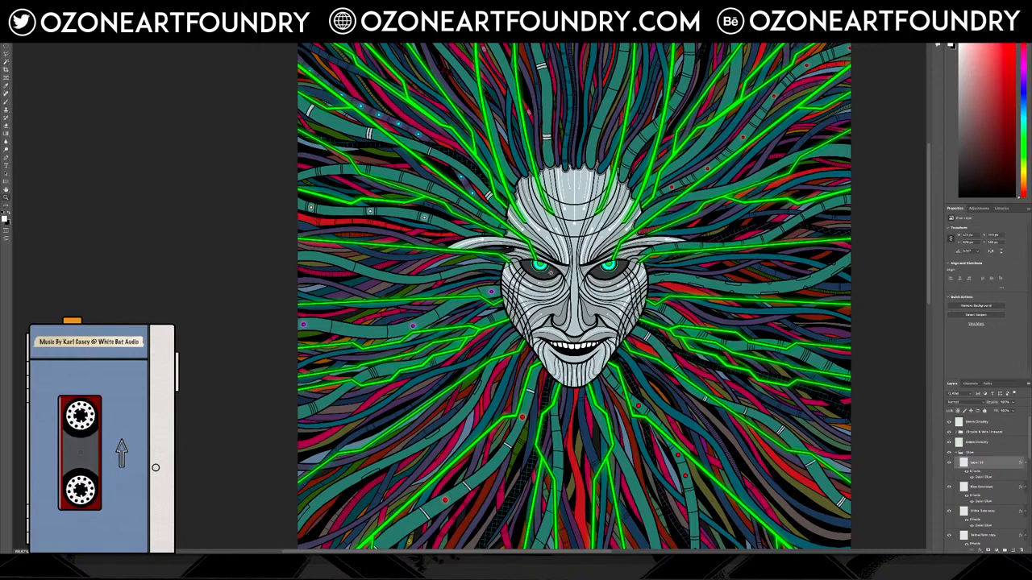
scroll(574, 277, "up", 10)
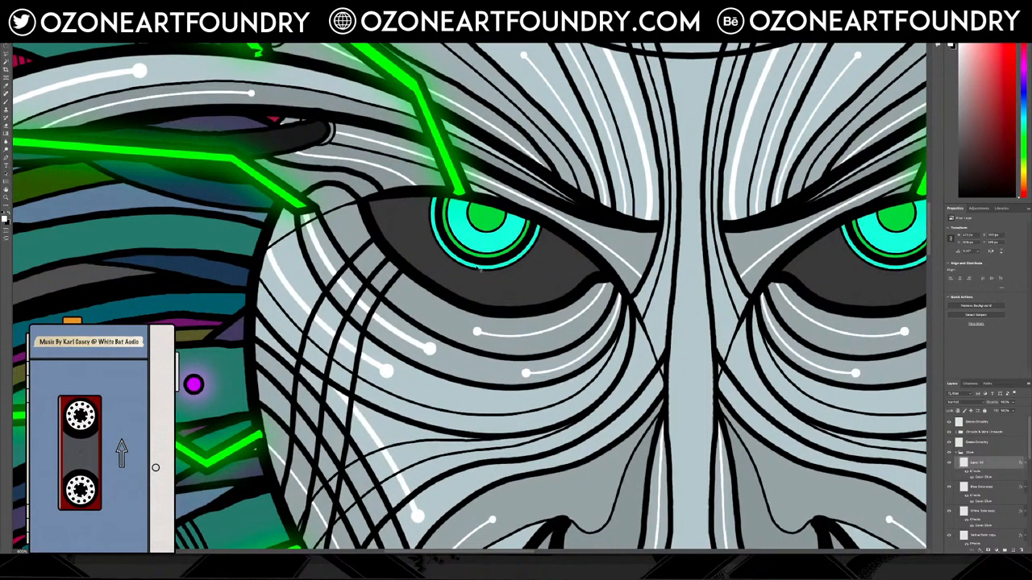
left_click(481, 269, "ctrl")
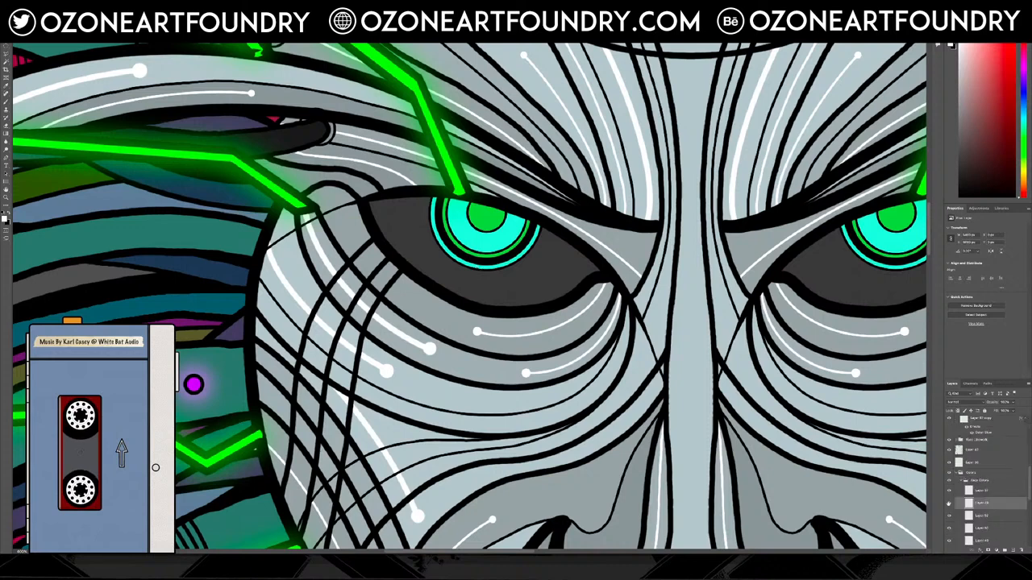
left_click(949, 504)
left_click(949, 503)
right_click(983, 507)
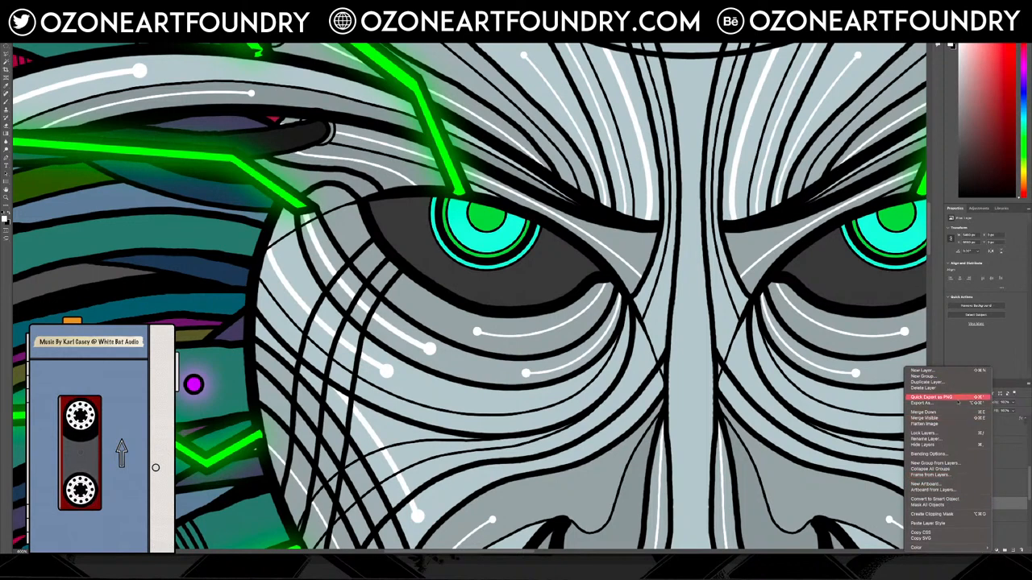
left_click(931, 524)
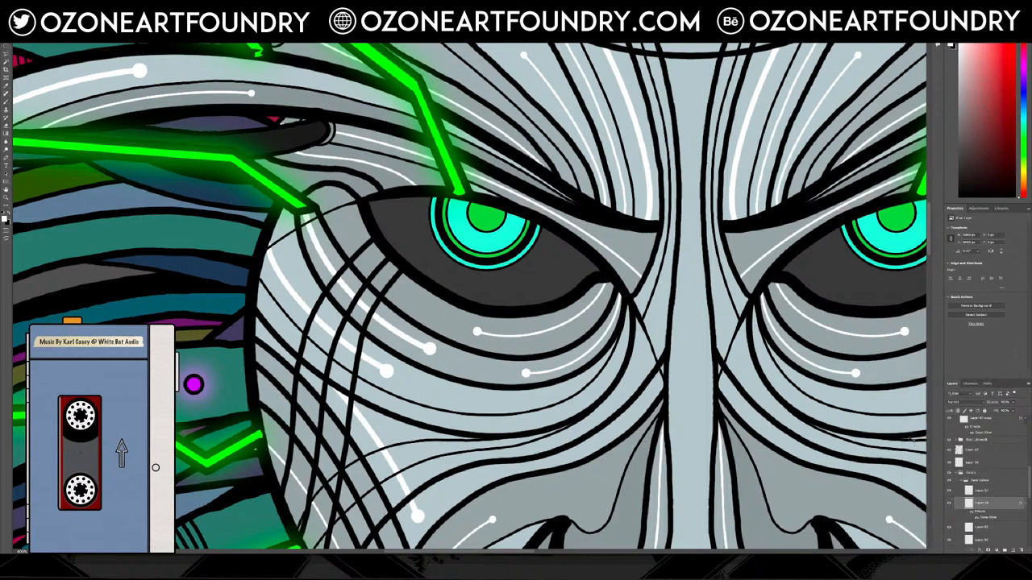
Try recolouring the eye layer's Outer Glow with the iris cyan and reducing its size, and discard the changes.
double_click(989, 523)
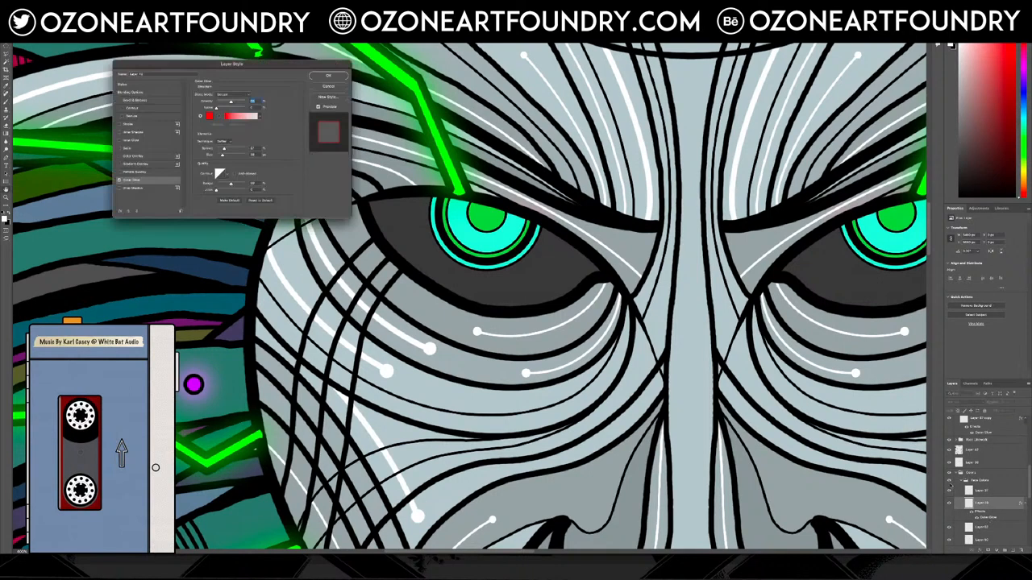
left_click(210, 117)
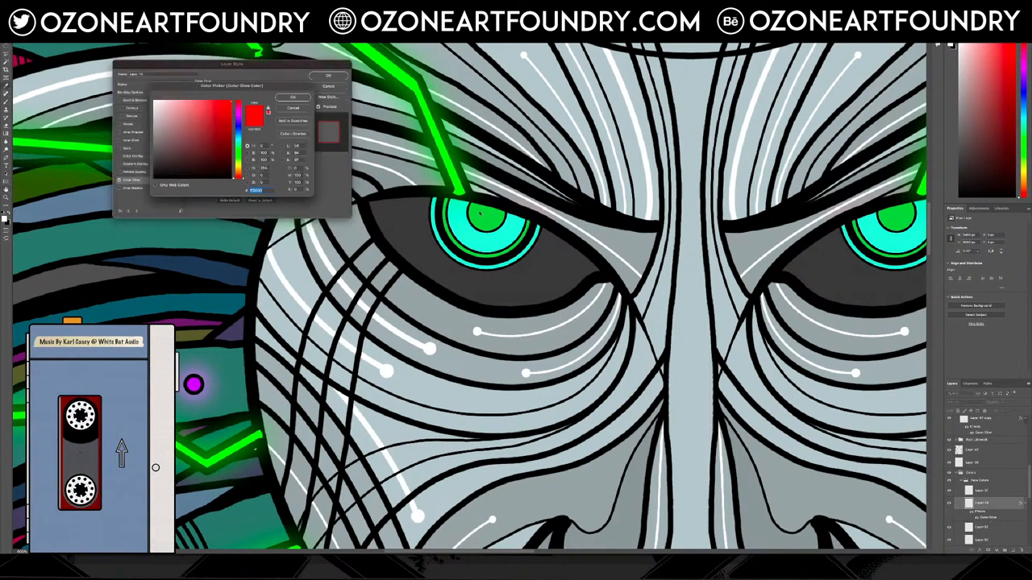
left_click(484, 234)
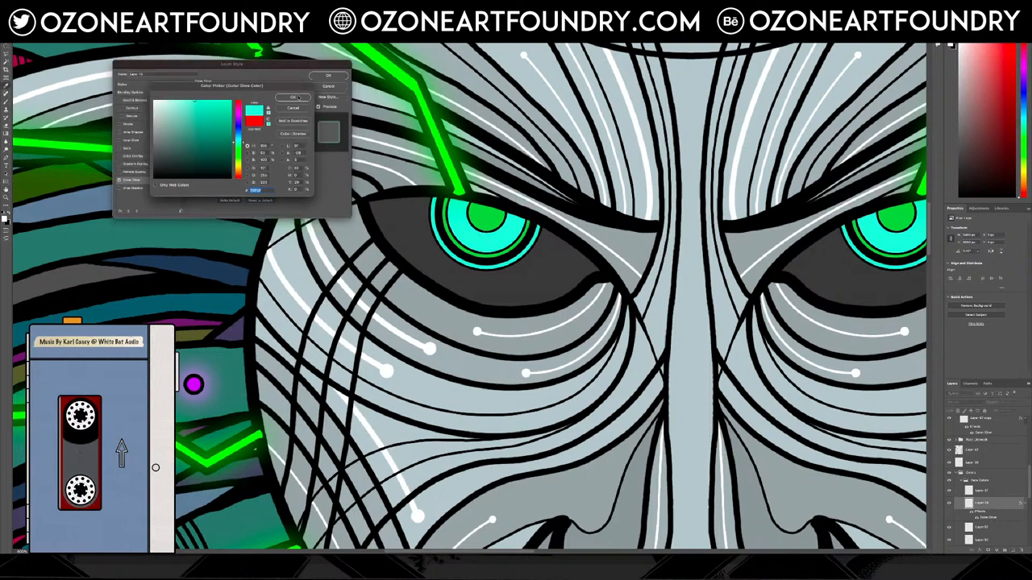
key("Return")
left_click_drag(223, 156, 214, 156)
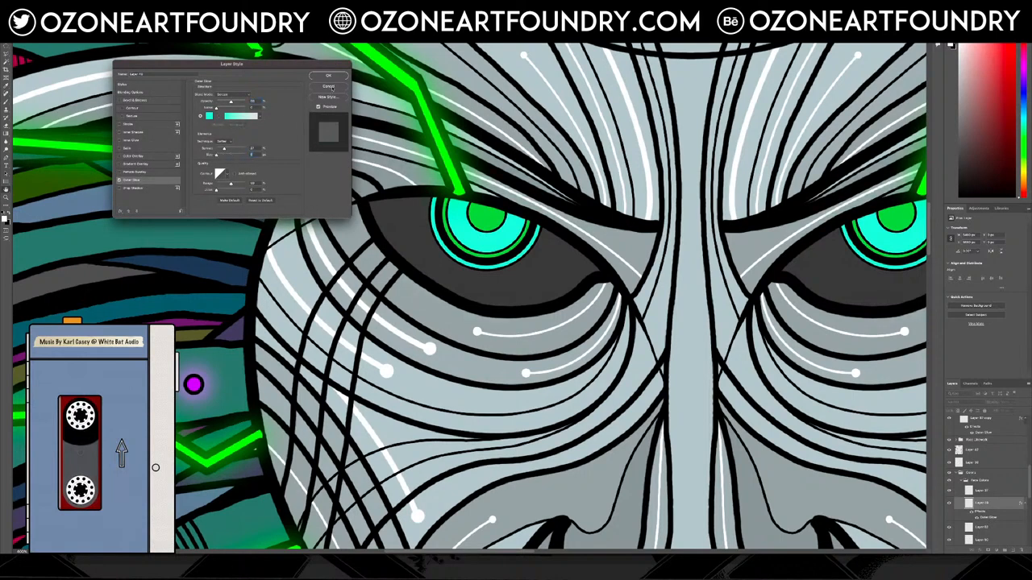
left_click(328, 86)
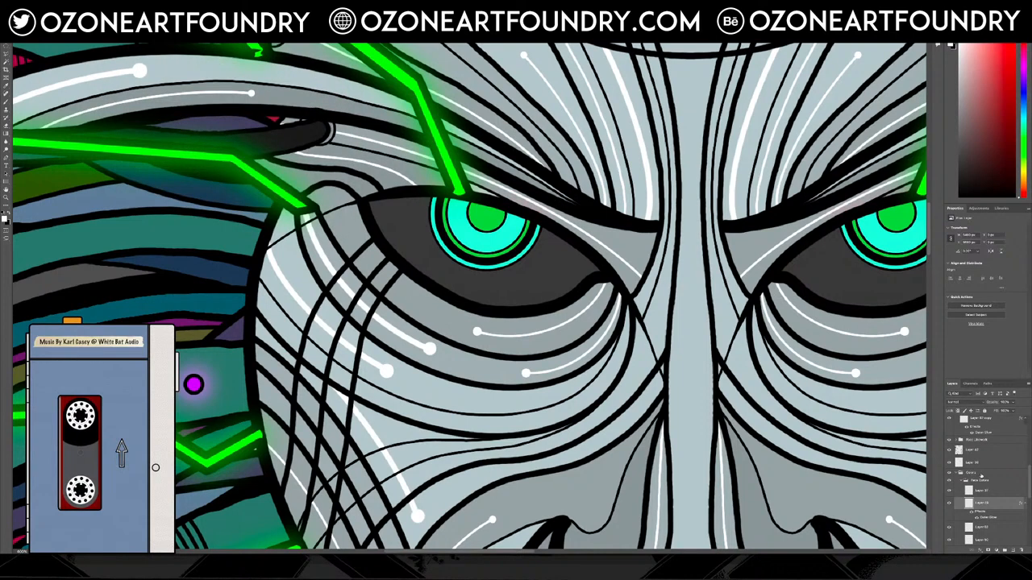
Undo the trial deletion of the cyan eye layer and clear its pasted layer style.
mouse_move(986, 504)
left_mouse_down()
mouse_move(985, 407)
mouse_move(985, 556)
mouse_move(985, 501)
mouse_move(992, 516)
left_mouse_up()
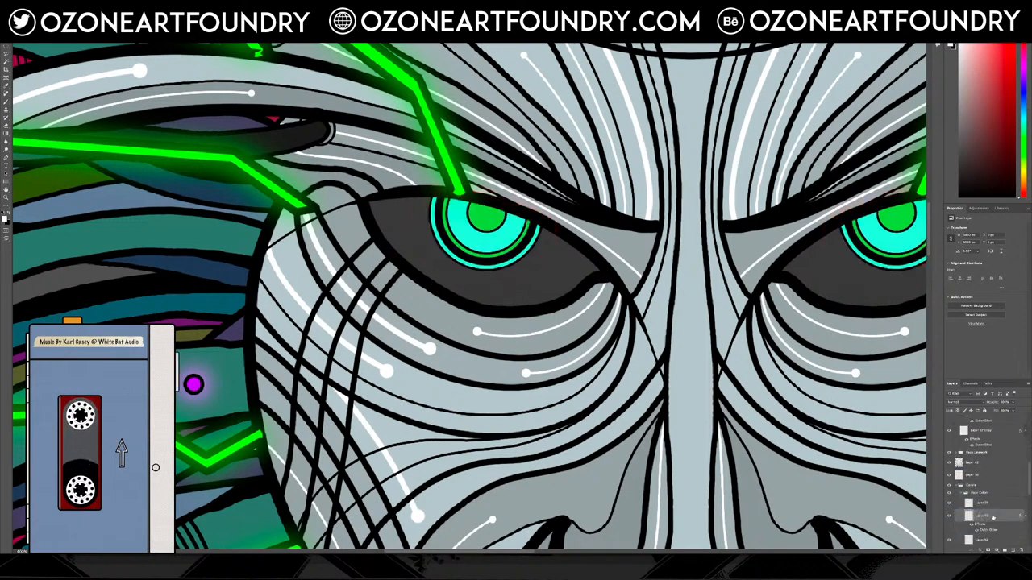
key("Delete")
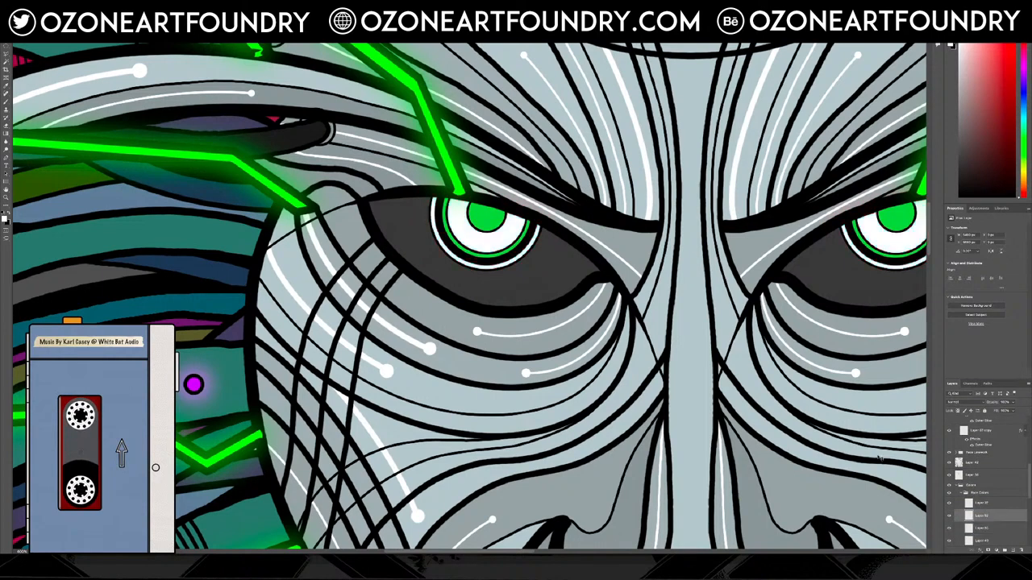
key("ctrl+z")
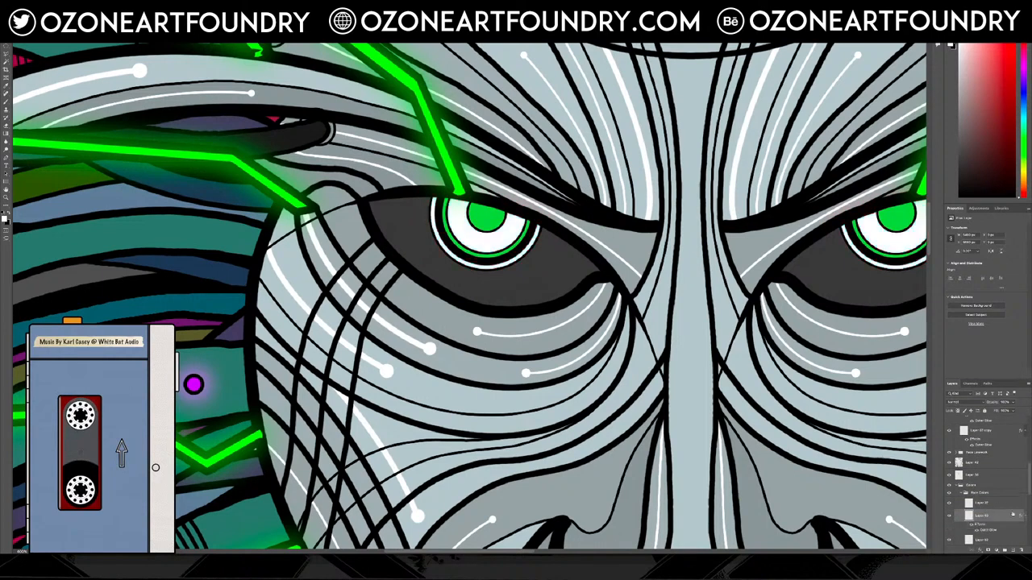
right_click(1003, 469)
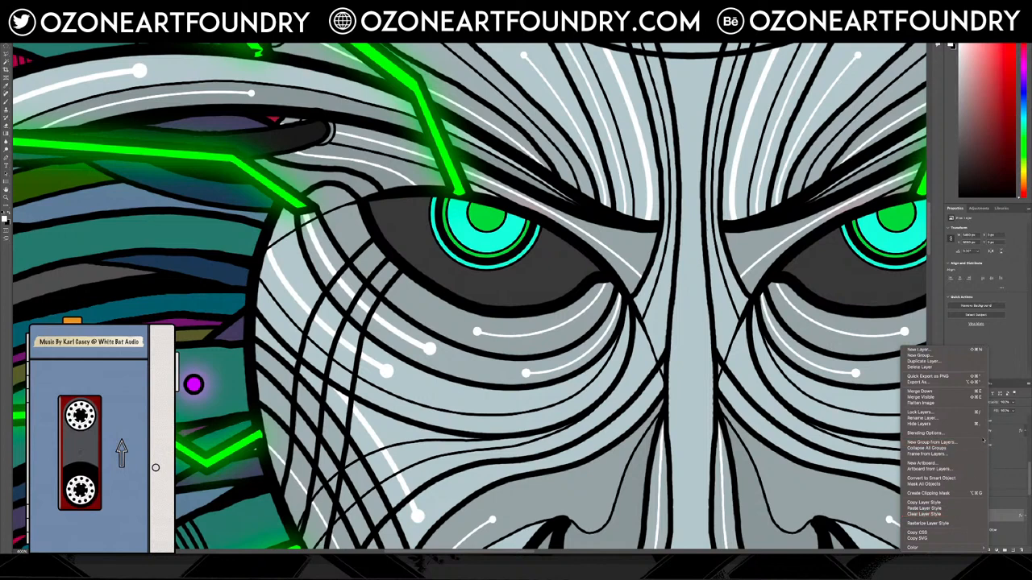
left_click(970, 513)
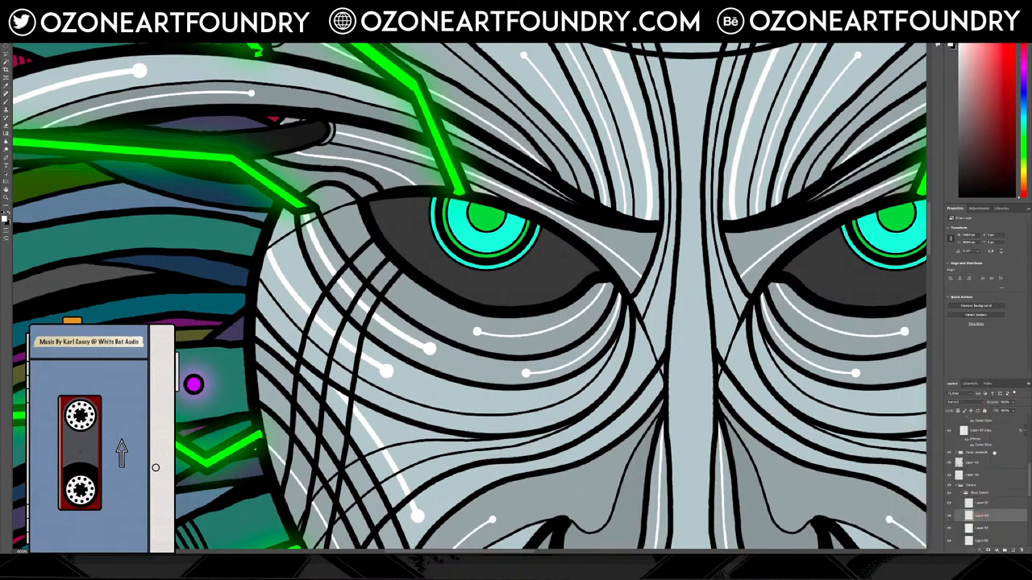
Toggle the visibility of the face linework layers to identify which ones hold the visible facial outlines and finer lines.
left_click(468, 261, "ctrl")
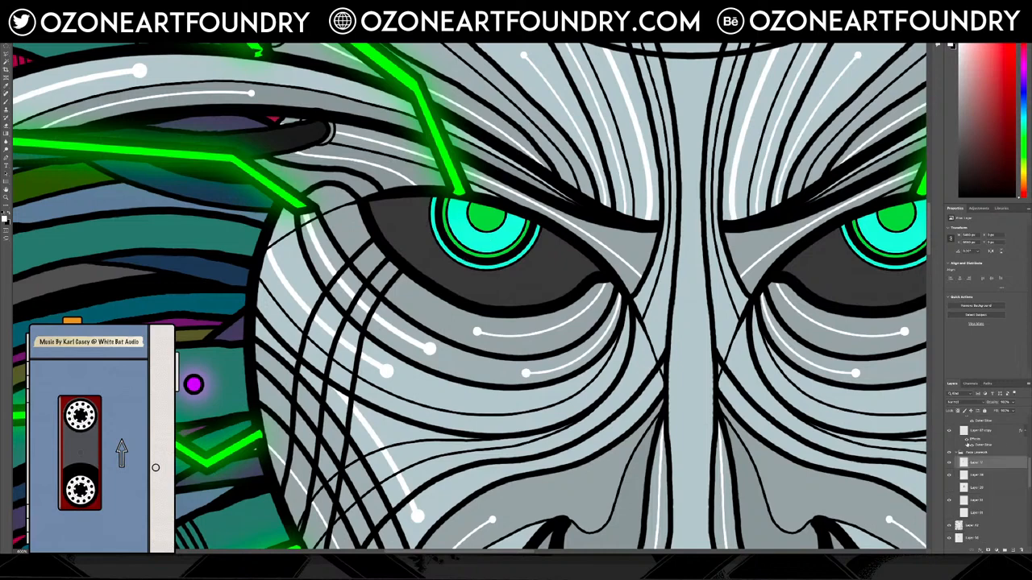
left_click(950, 464)
left_click(950, 464)
left_click(950, 465)
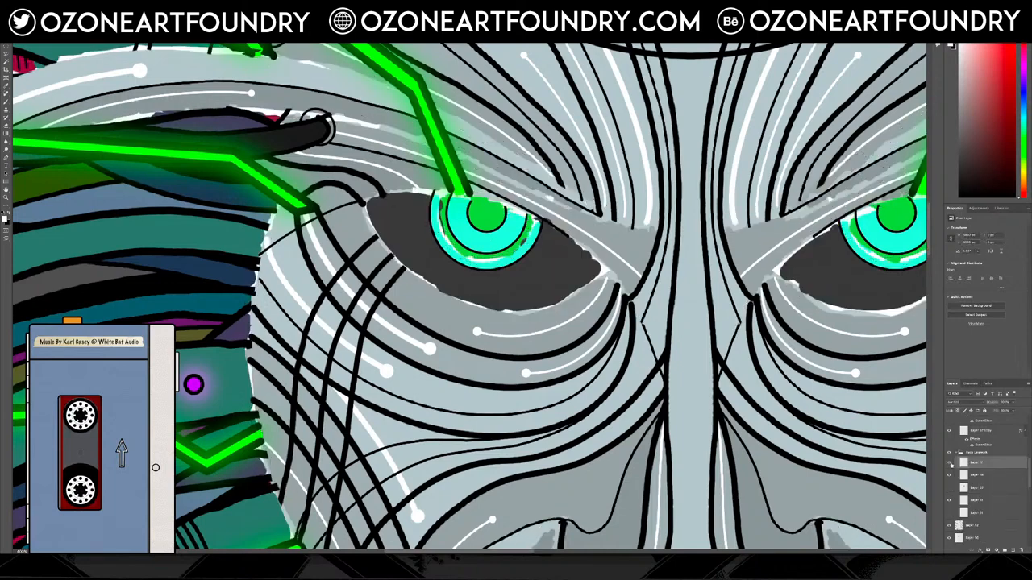
left_click(951, 464)
left_click(951, 469)
left_click(951, 472)
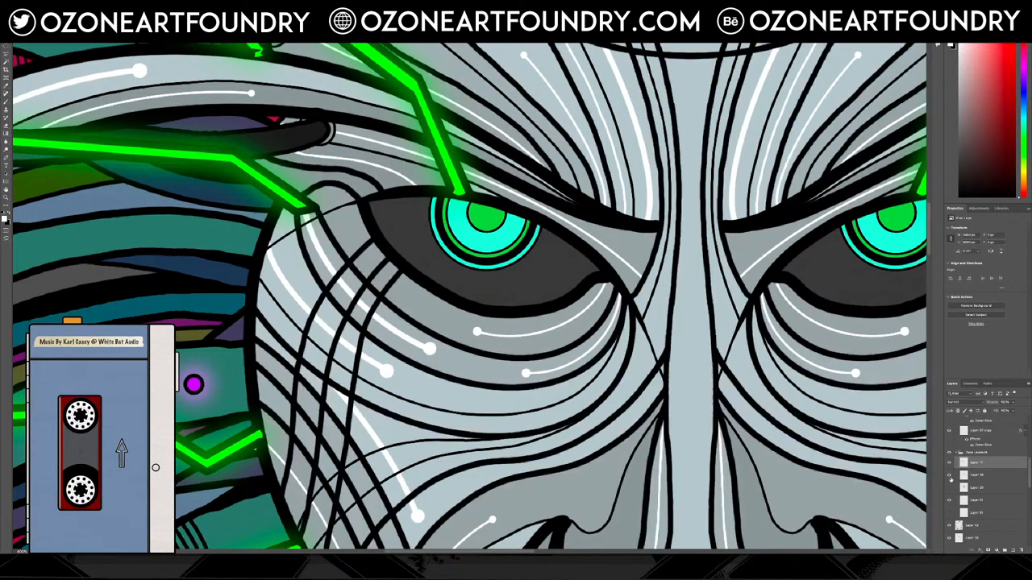
left_click(949, 499)
left_click(949, 500)
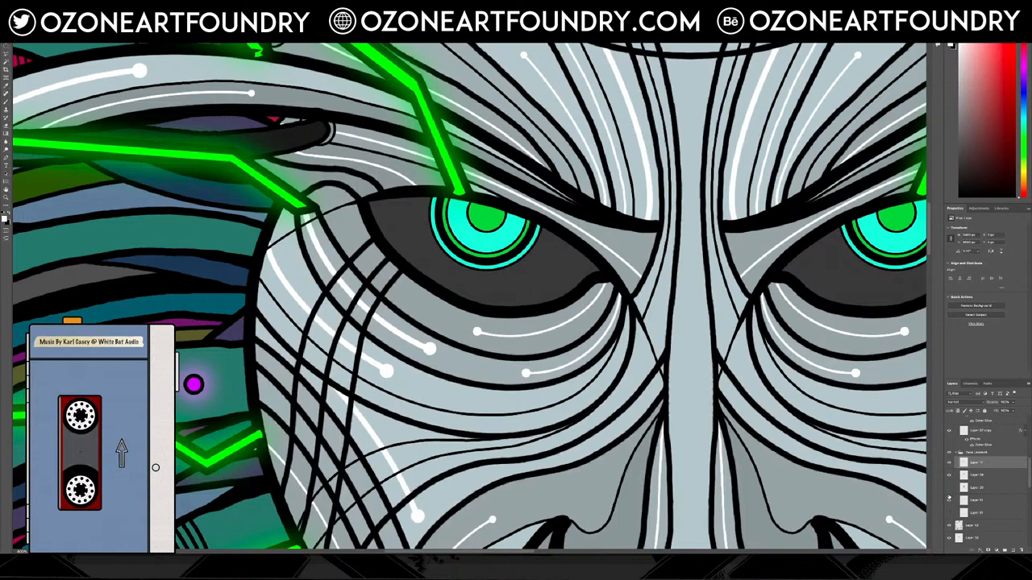
left_click(950, 500)
left_click(950, 500)
left_click(950, 500)
left_click(950, 500)
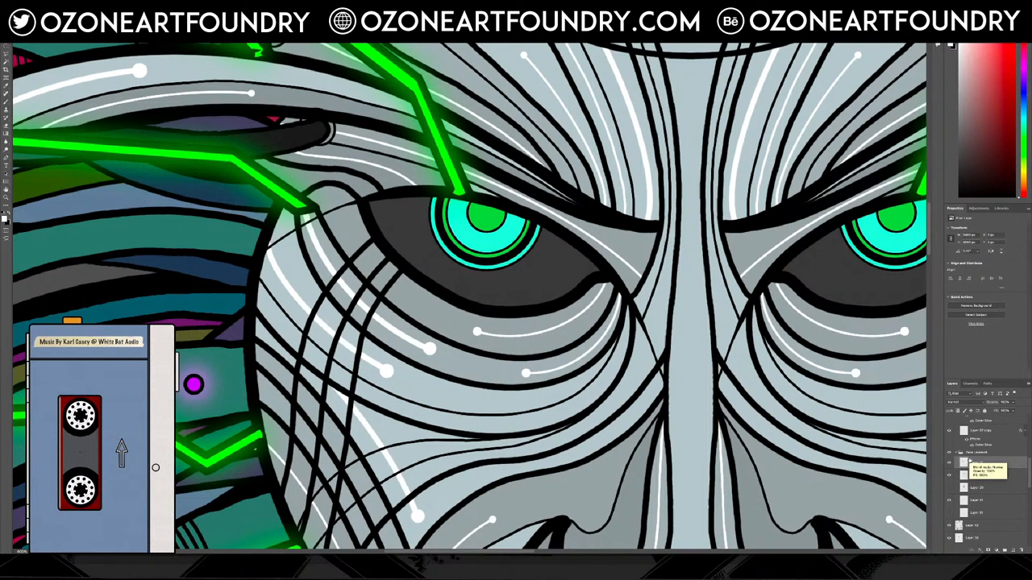
left_click(950, 500)
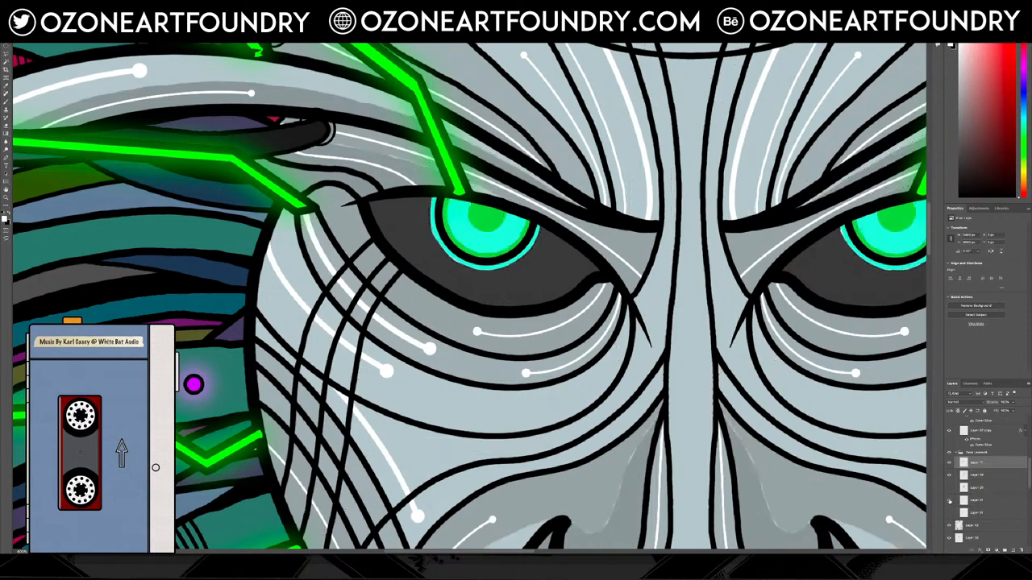
left_click(949, 500)
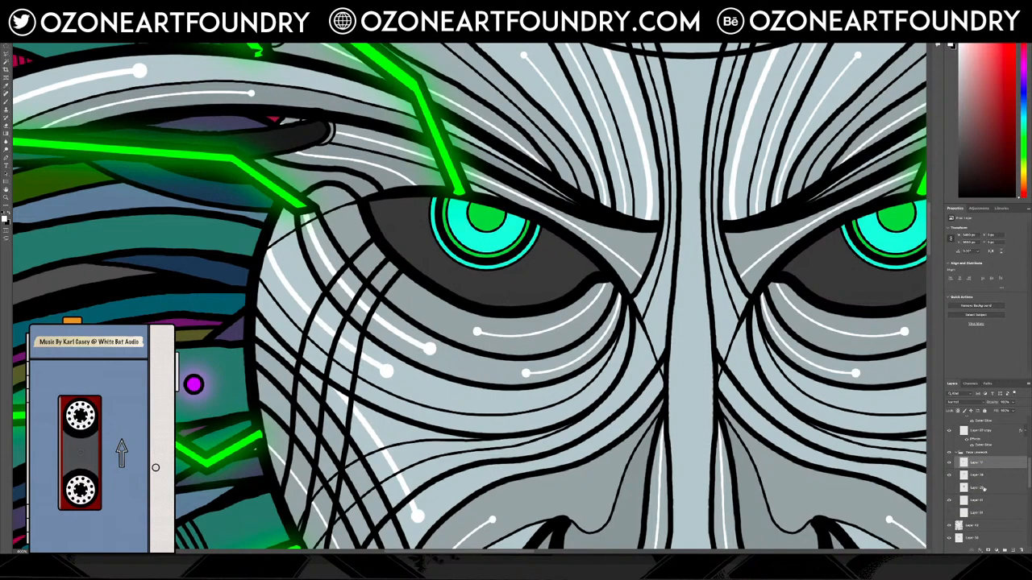
left_click(950, 463)
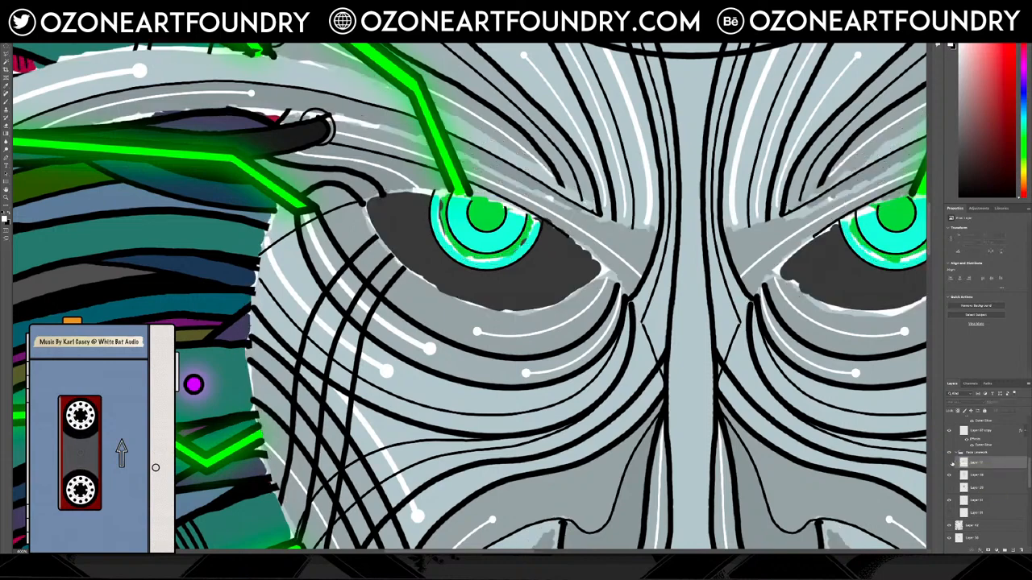
left_click(949, 464)
left_click(950, 474)
left_click(951, 475)
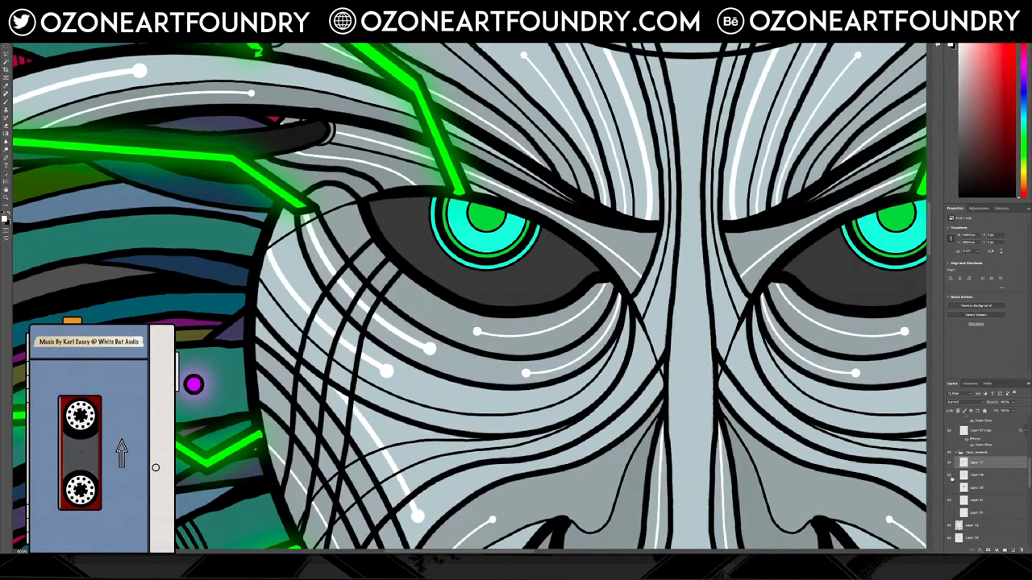
left_click(950, 500)
left_click(949, 500)
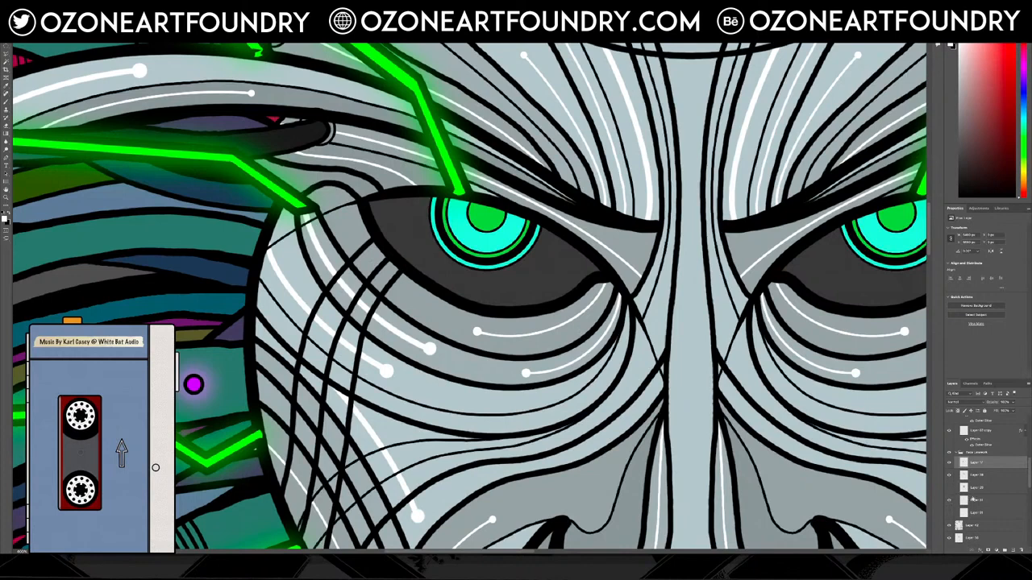
Move the lower visible face linework layer up beside the other two visible ones, merge all three, and check the merged layer's visibility.
left_click_drag(985, 501, 990, 483)
left_click(989, 462)
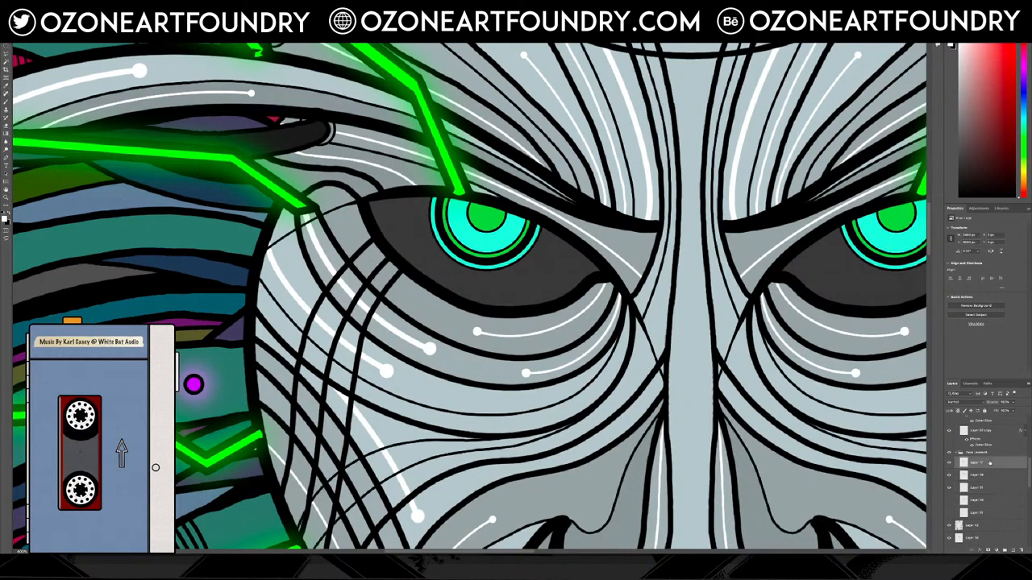
right_click(996, 486)
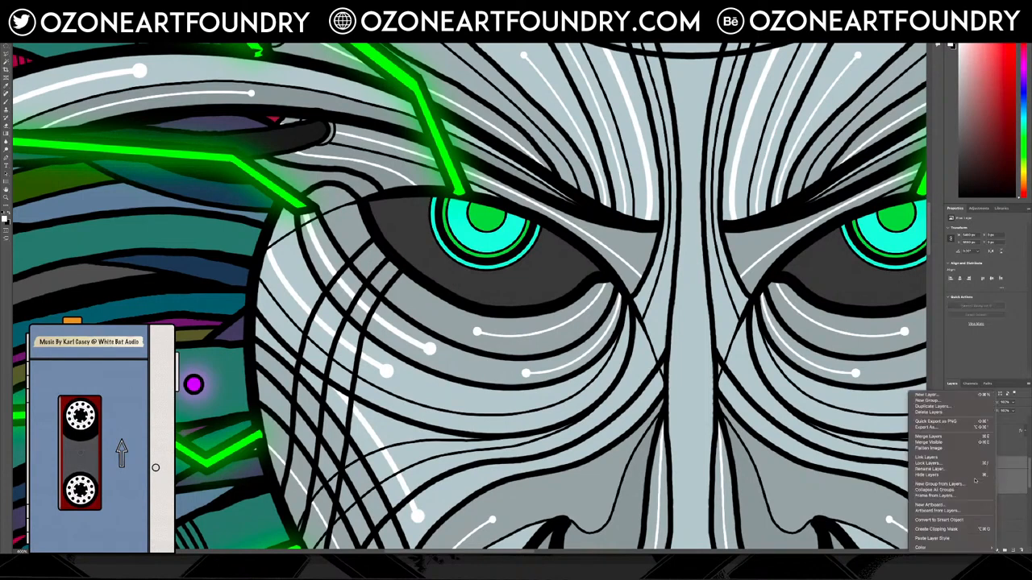
left_click(965, 437)
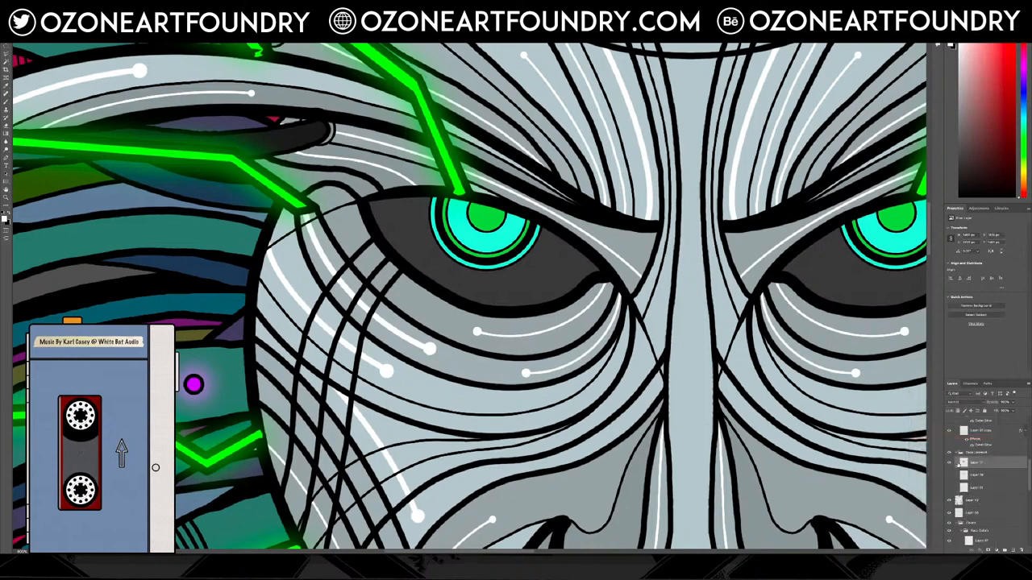
left_click(951, 464)
left_click(950, 463)
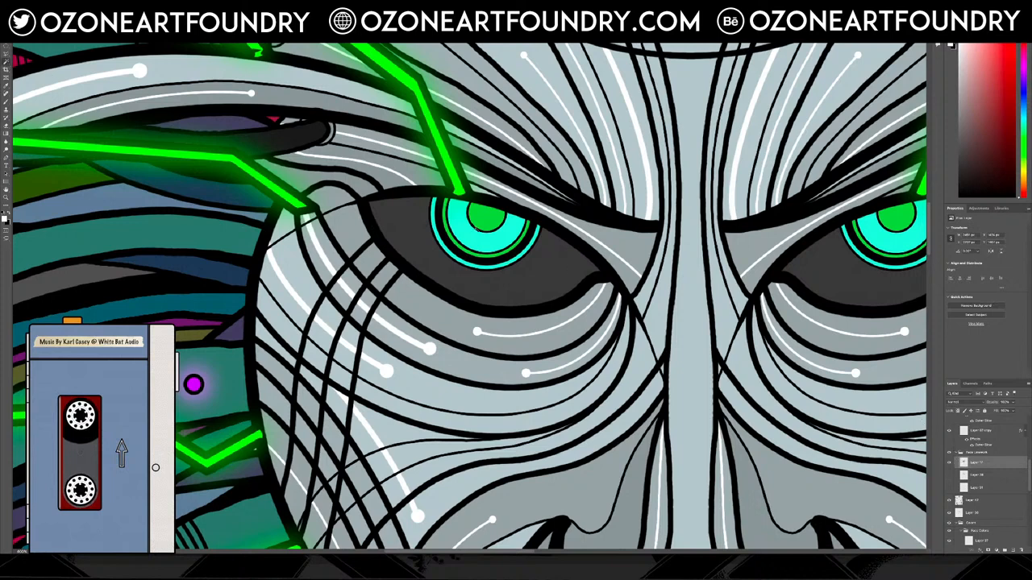
Select the outer cyan ring of the left-hand eye and add a new layer above the existing layers in the glow group.
left_click(472, 264)
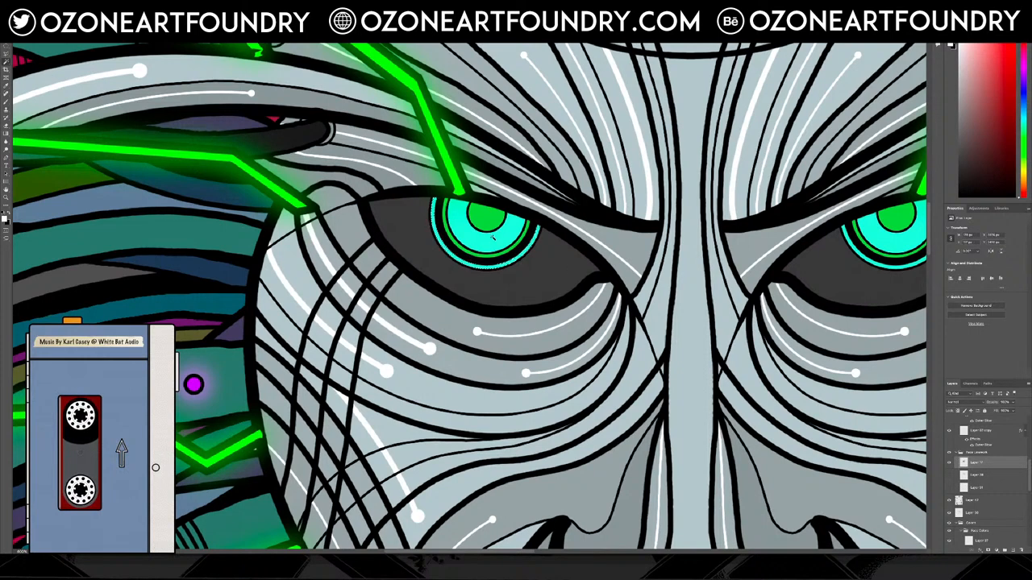
scroll(1004, 473, "up", 5)
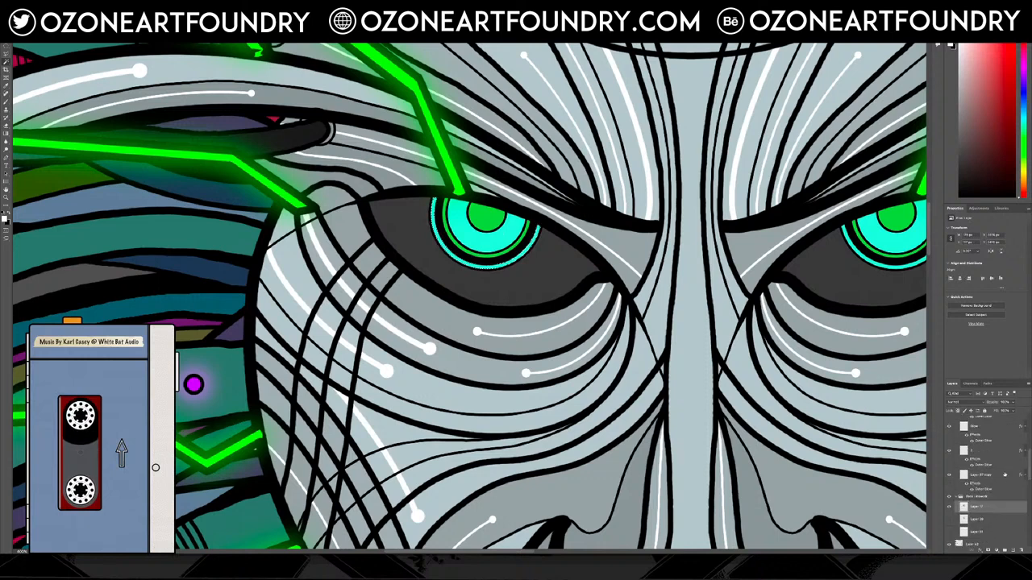
scroll(1003, 472, "down", 1)
left_click(993, 458)
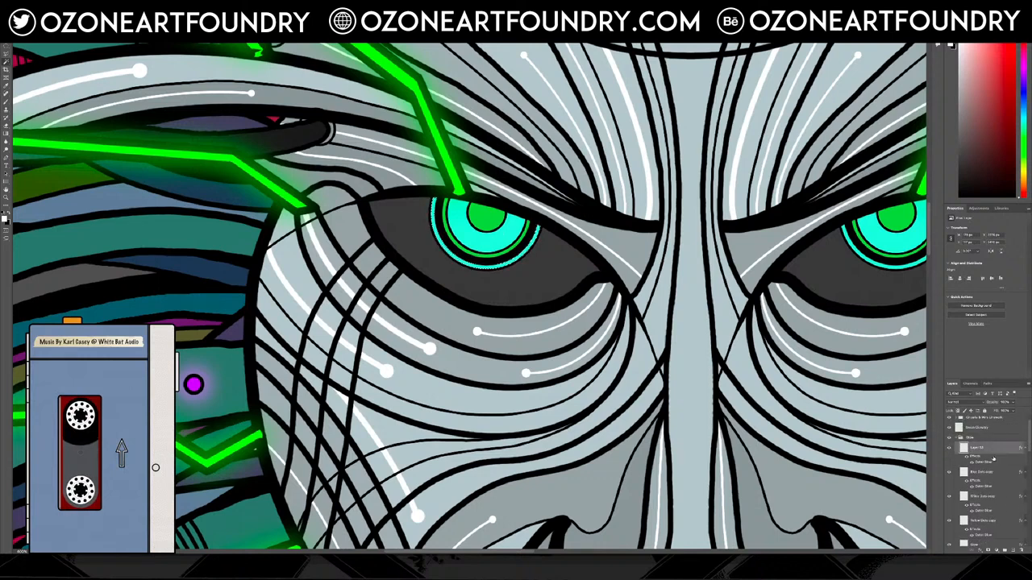
left_click(1011, 553)
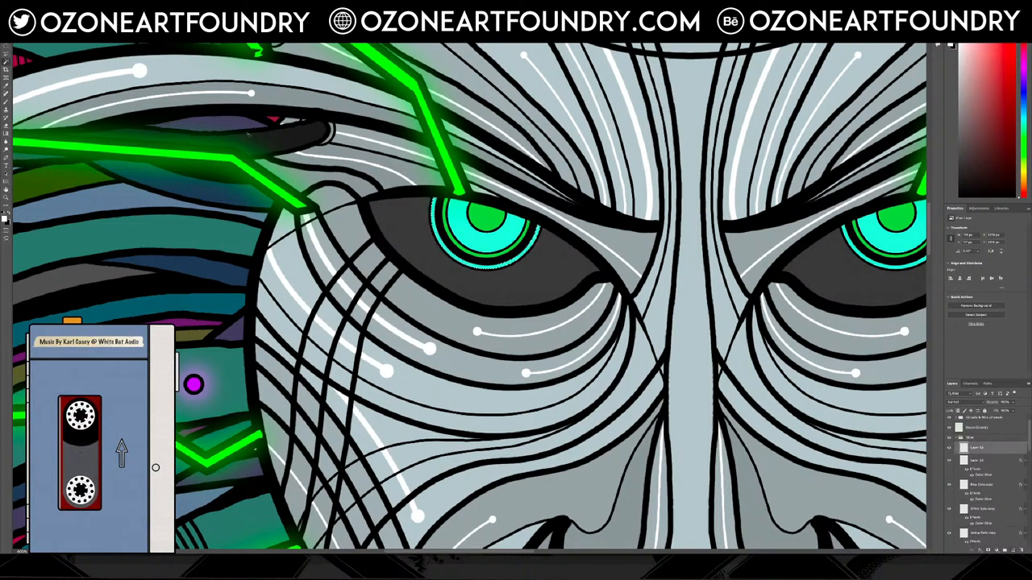
Sample the iris cyan as the foreground colour and fill the selected outer ring with it on the new layer.
left_click(5, 220)
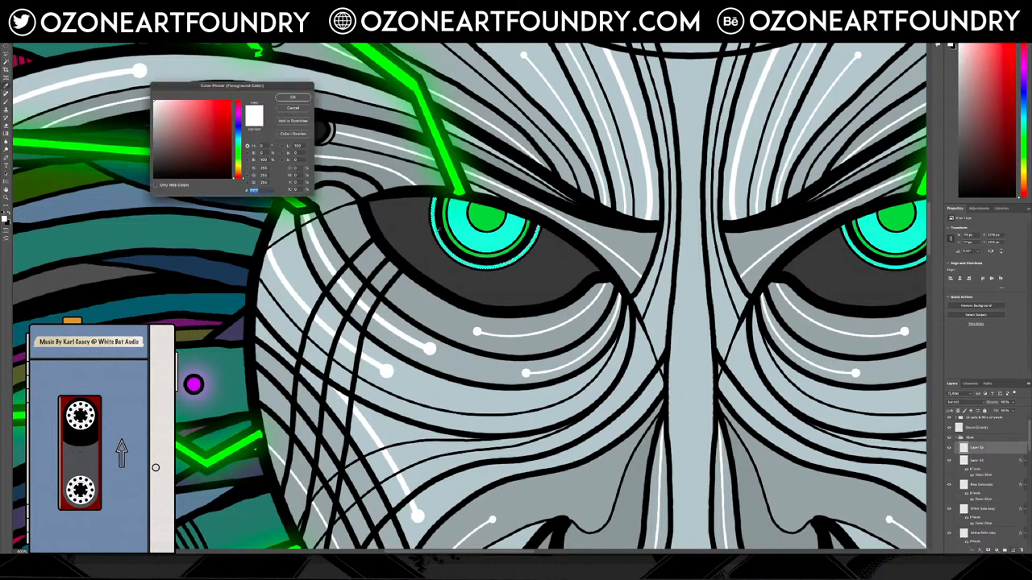
left_click(464, 231)
left_click(302, 101)
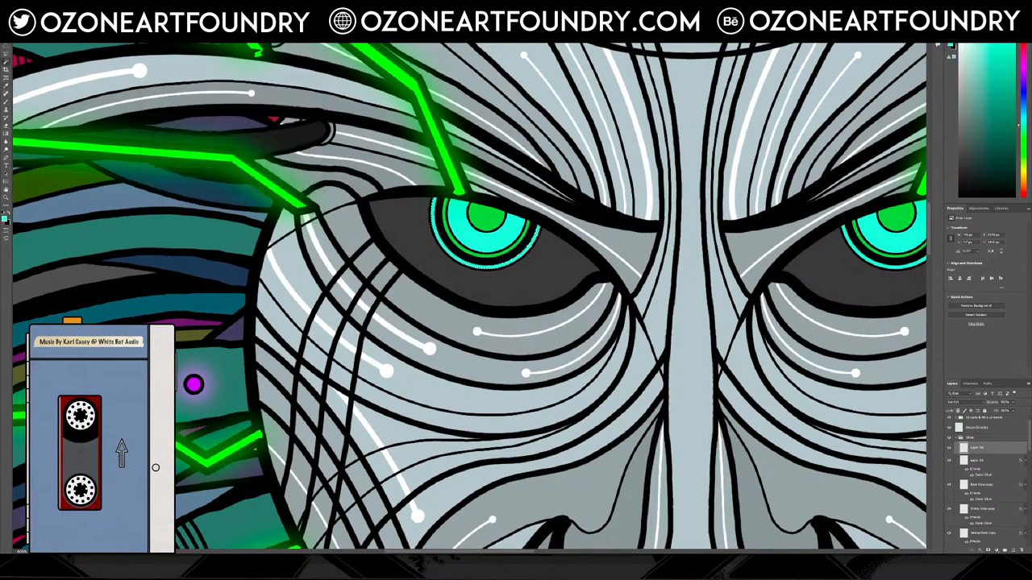
left_click(81, 36)
left_click(107, 103)
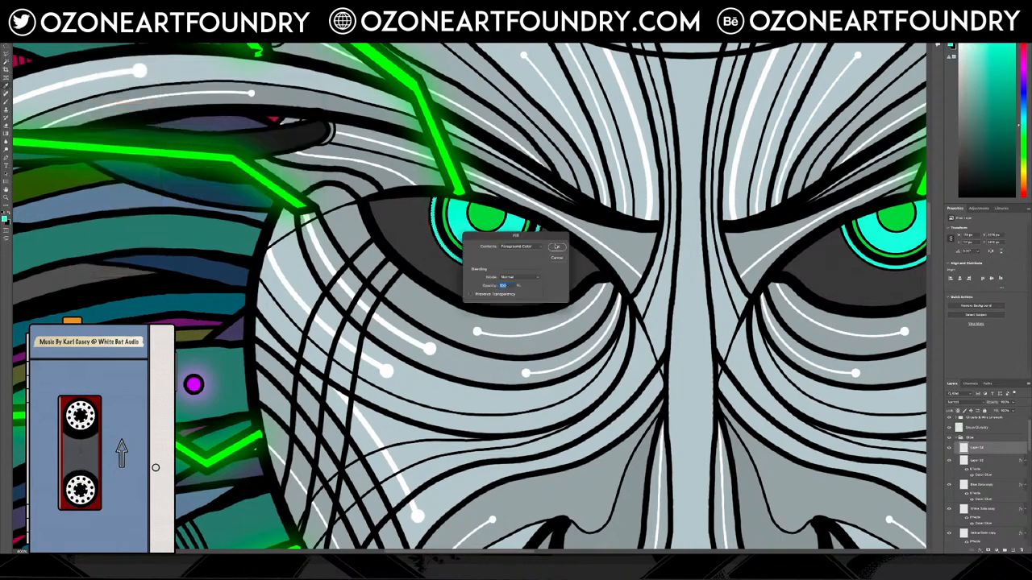
left_click(558, 246)
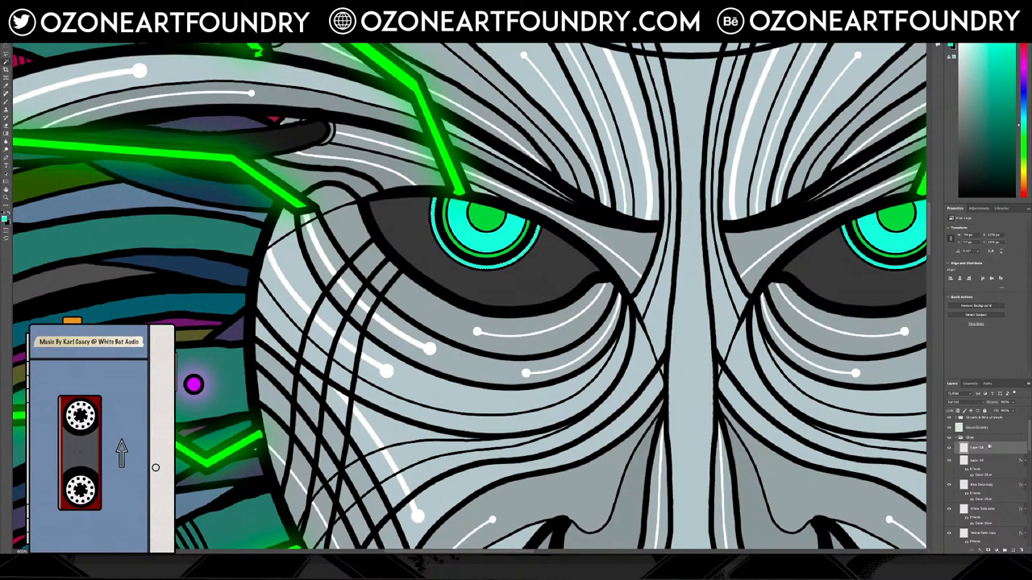
Paste the copied glow style onto the ring layer and set its Outer Glow colour to the iris cyan.
right_click(986, 544)
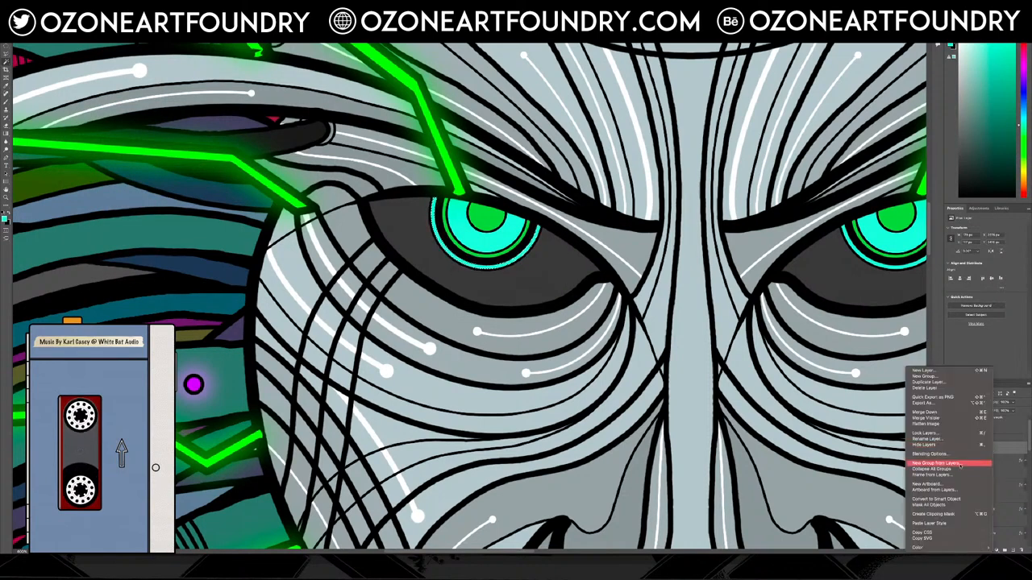
left_click(959, 523)
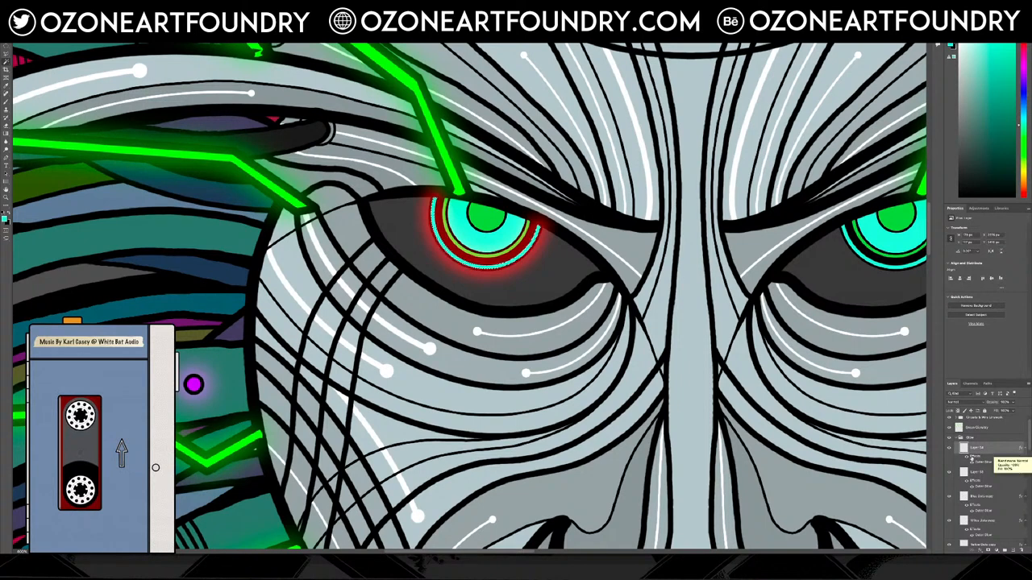
double_click(983, 462)
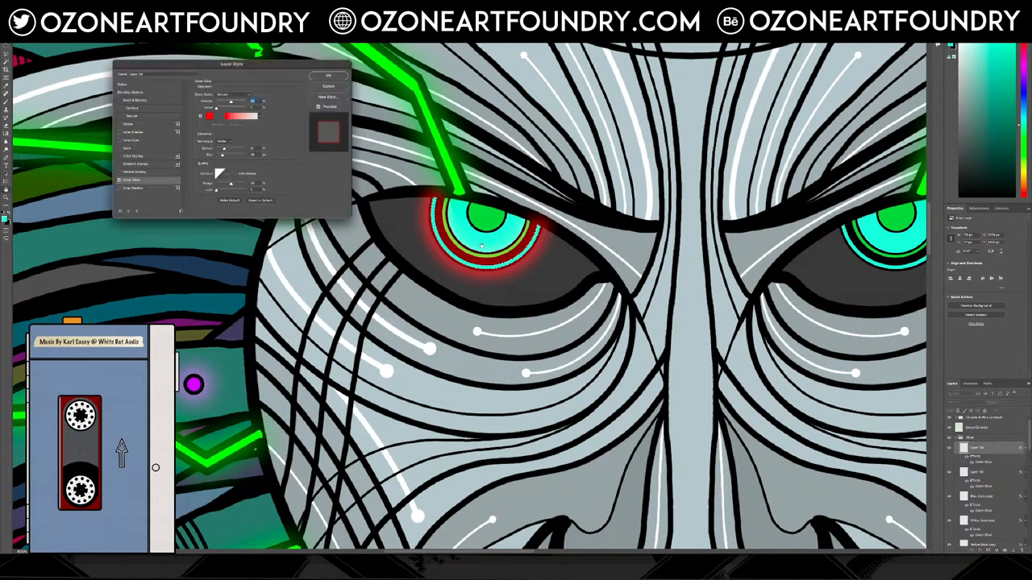
left_click(210, 117)
left_click(507, 230)
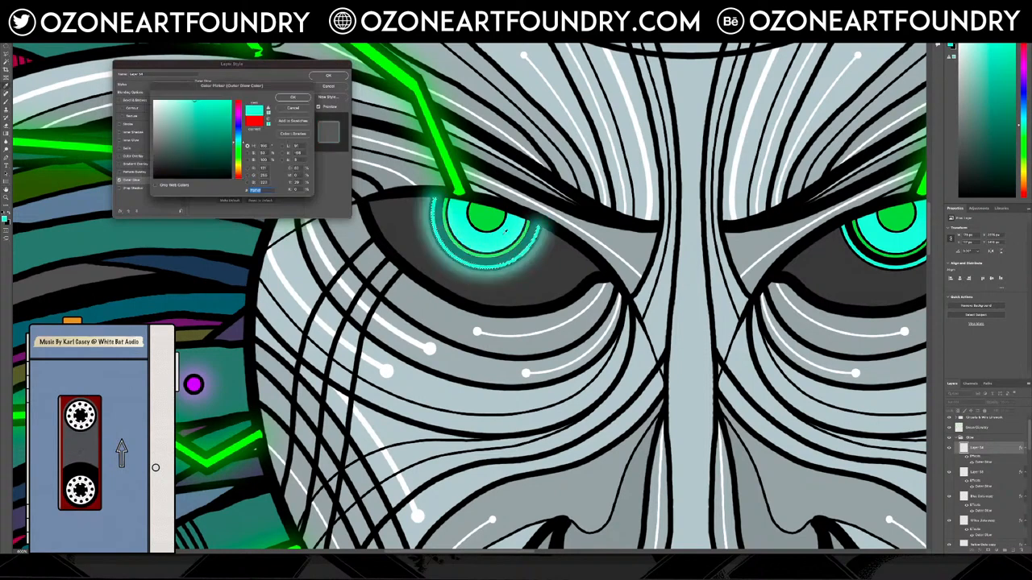
left_click(294, 97)
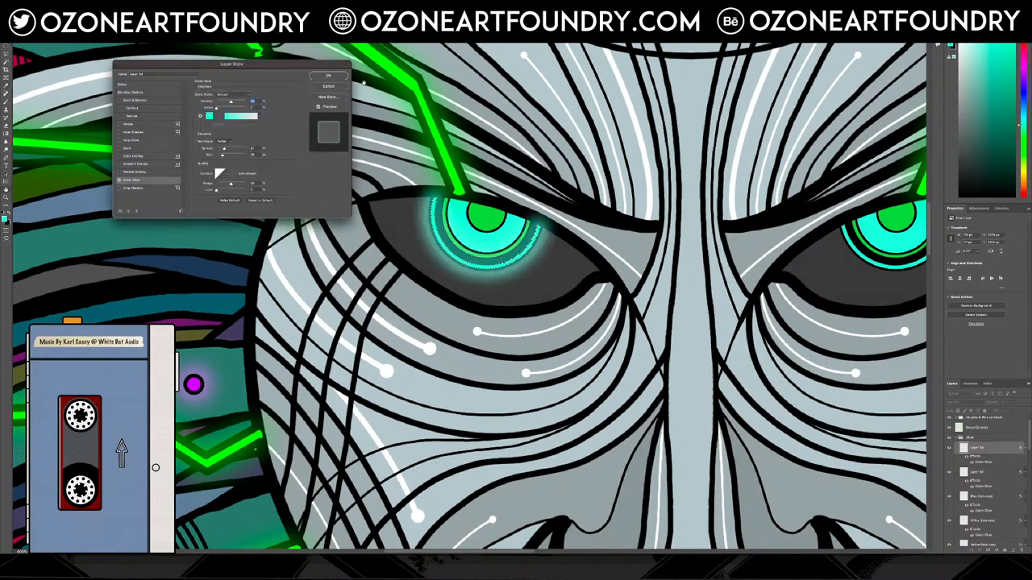
left_click(328, 74)
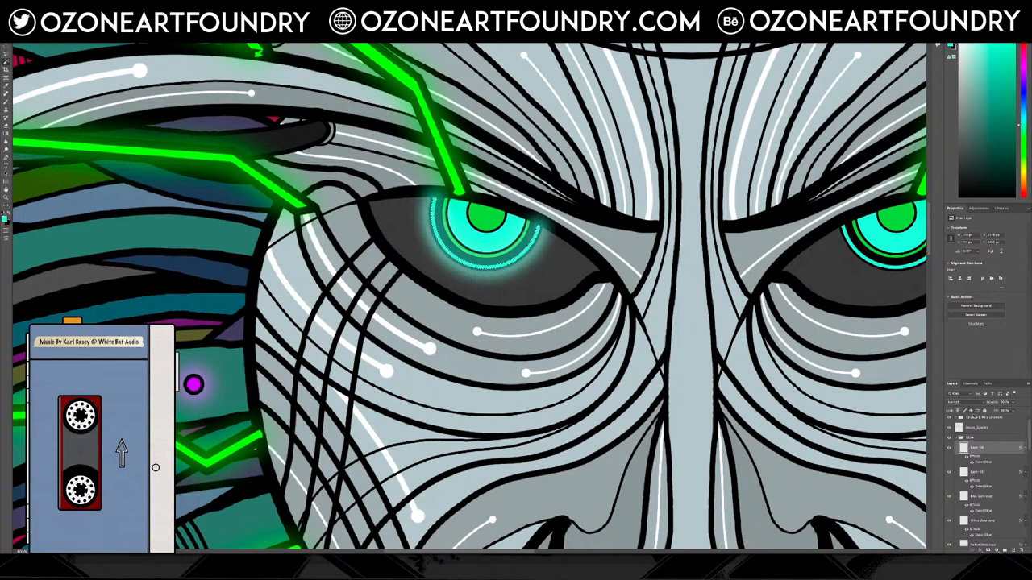
Move the glowing ring layer down the stack to directly above the dark eye shading layer, beneath the linework.
scroll(991, 467, "down", 5)
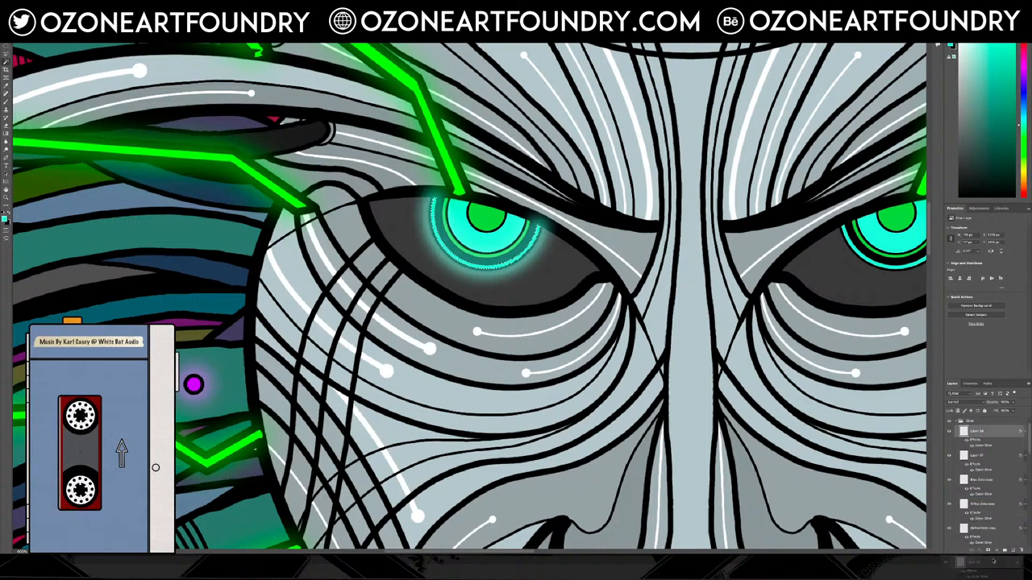
left_click_drag(993, 560, 999, 523)
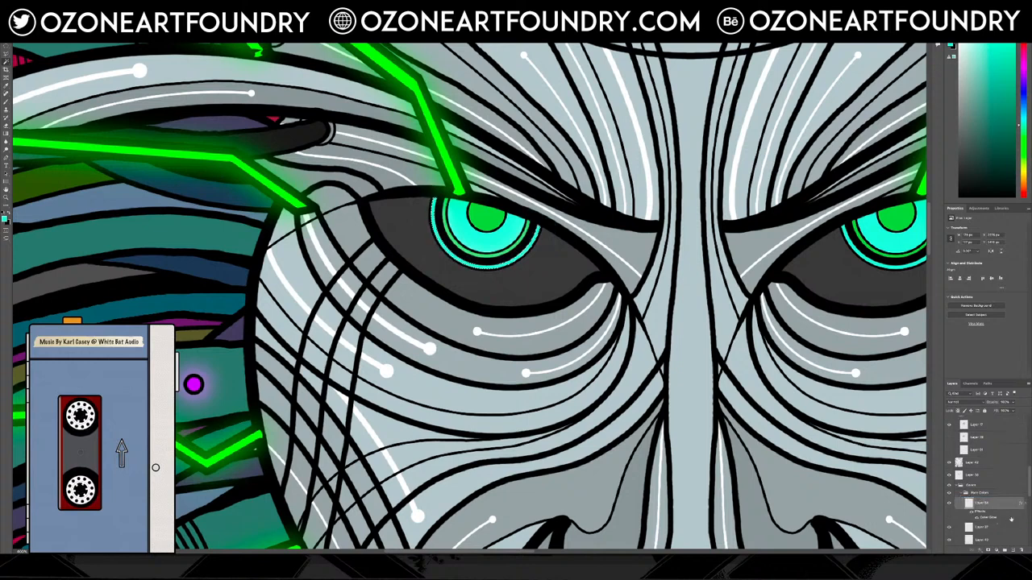
scroll(1004, 513, "down", 1)
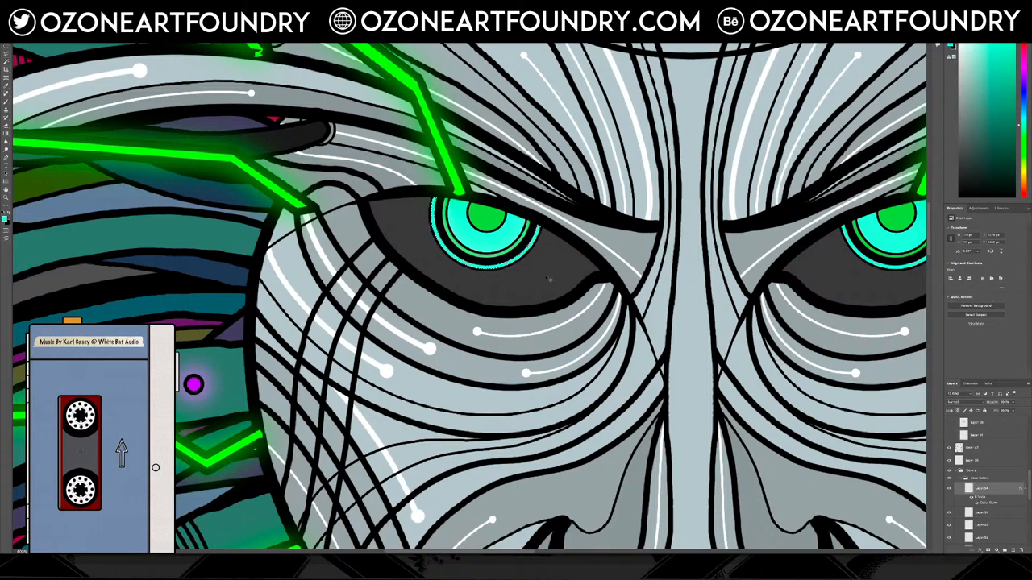
left_click(985, 460)
left_click(950, 461)
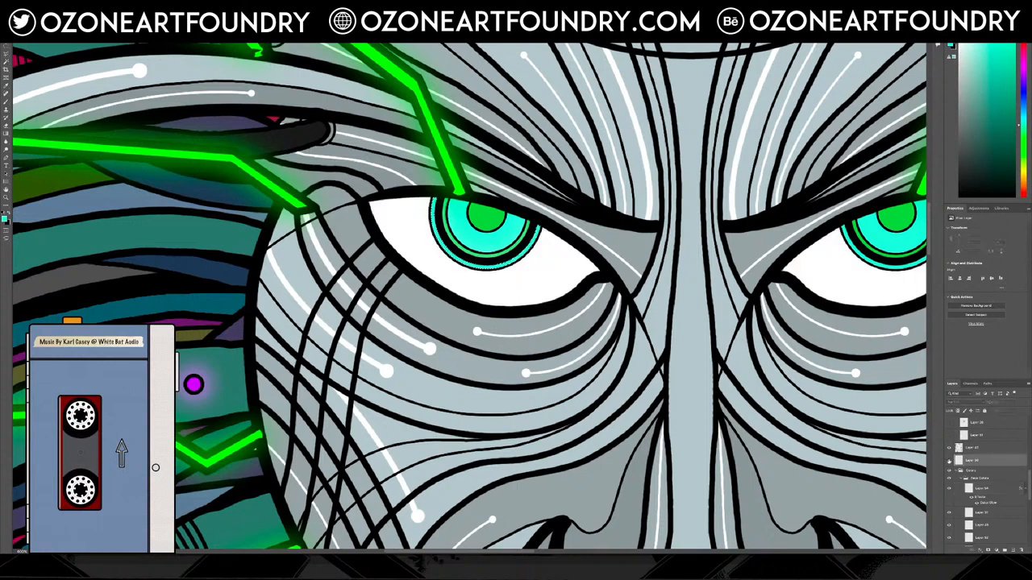
left_click(949, 461)
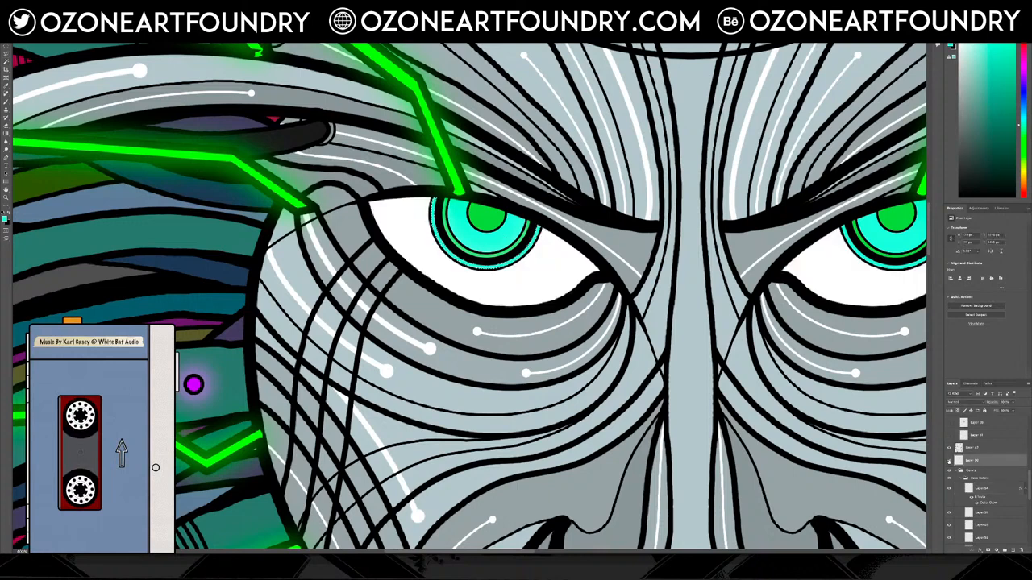
left_click(1003, 489)
left_click_drag(1001, 489, 1002, 463)
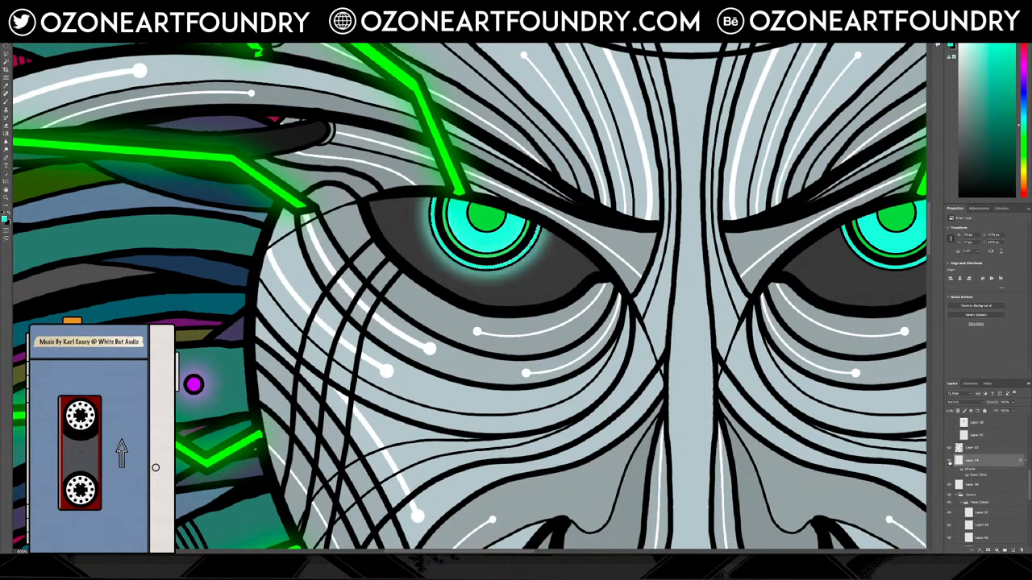
Try a larger Outer Glow size on the left-hand eye's cyan ring layer.
double_click(977, 477)
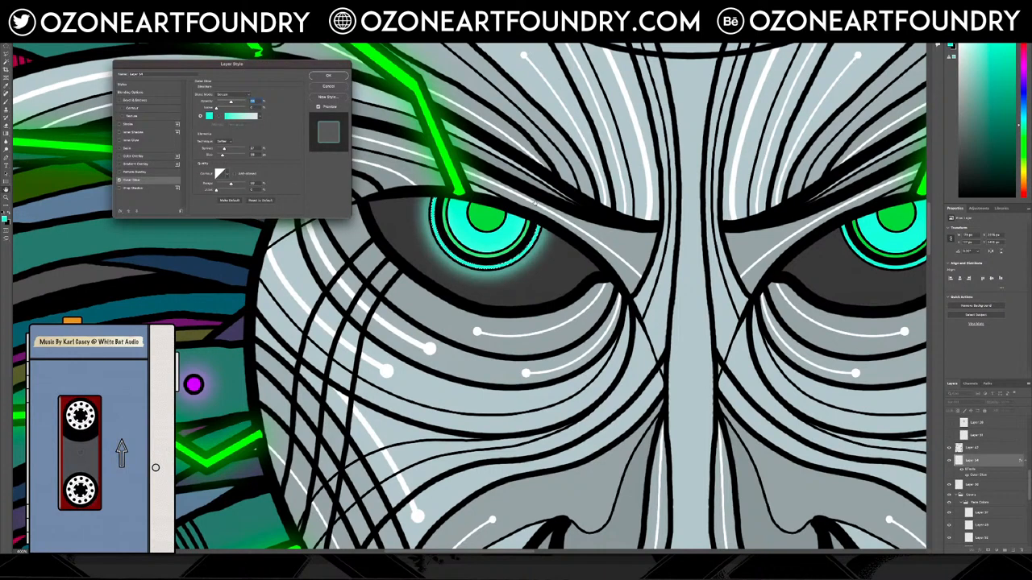
left_click_drag(227, 161, 227, 158)
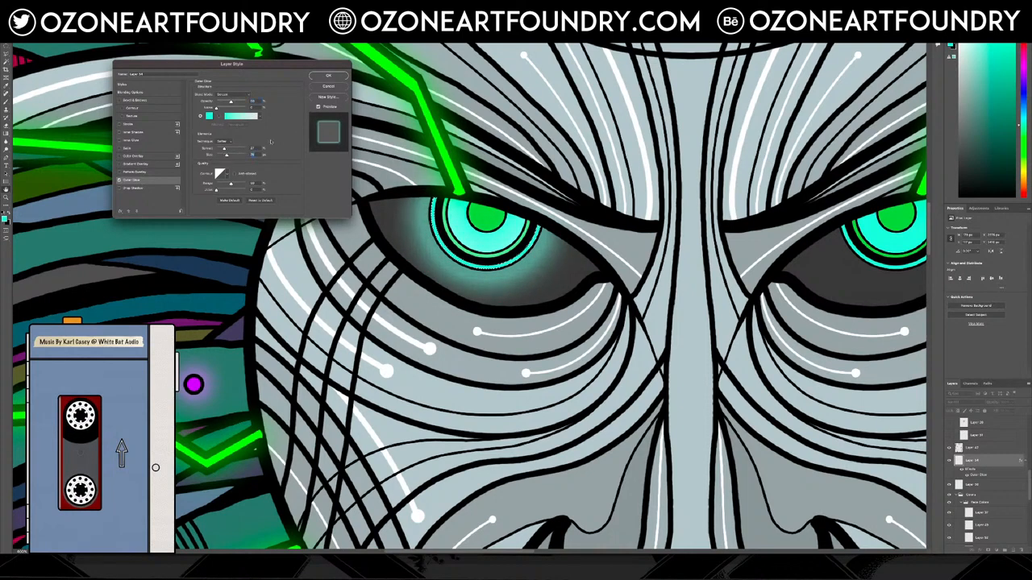
left_click(345, 77)
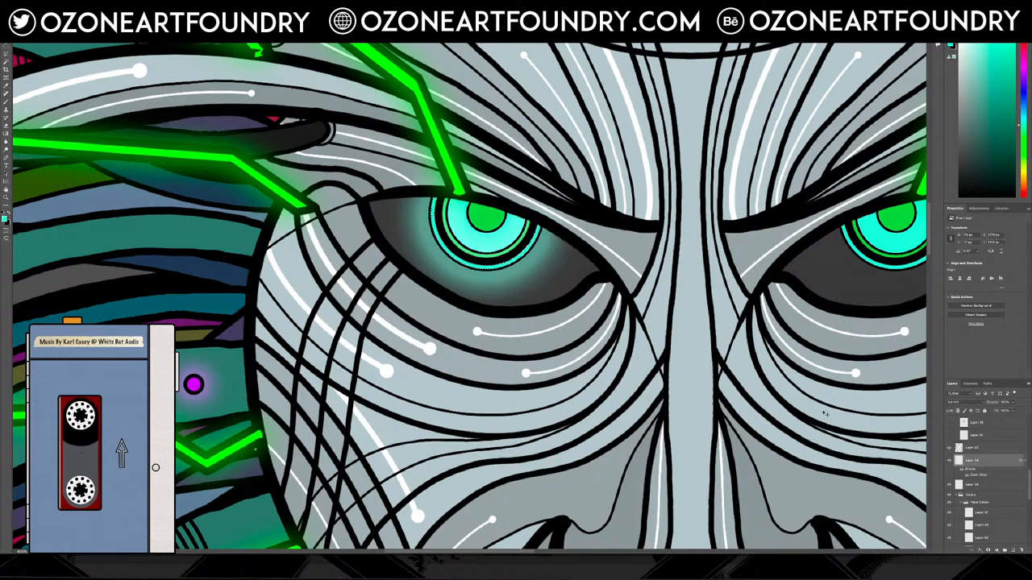
left_click_drag(826, 407, 827, 406)
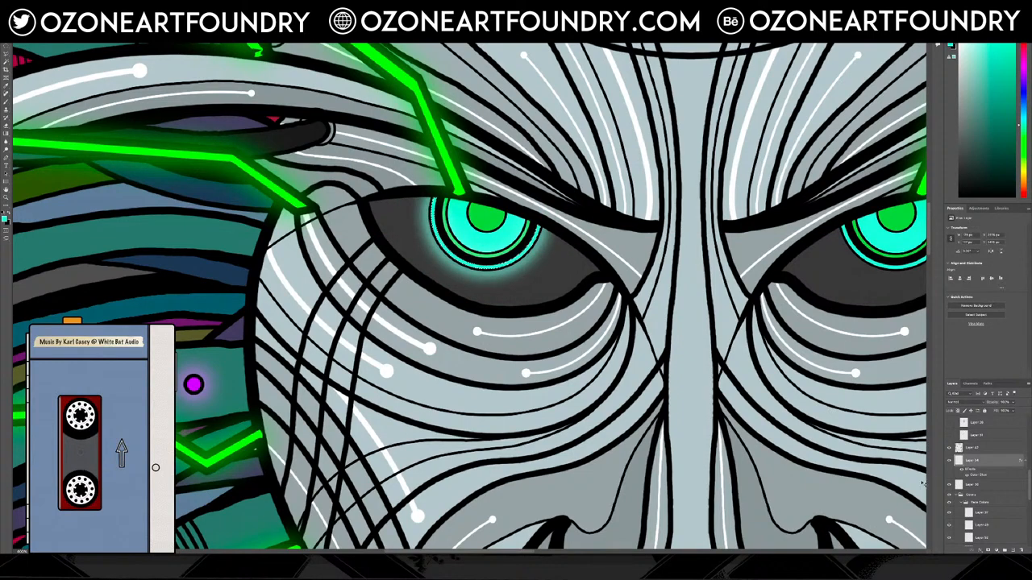
Toggle the visibility of the glowing green circuitry layer at the head of the layer stack.
scroll(952, 421, "up", 5)
left_click(949, 423)
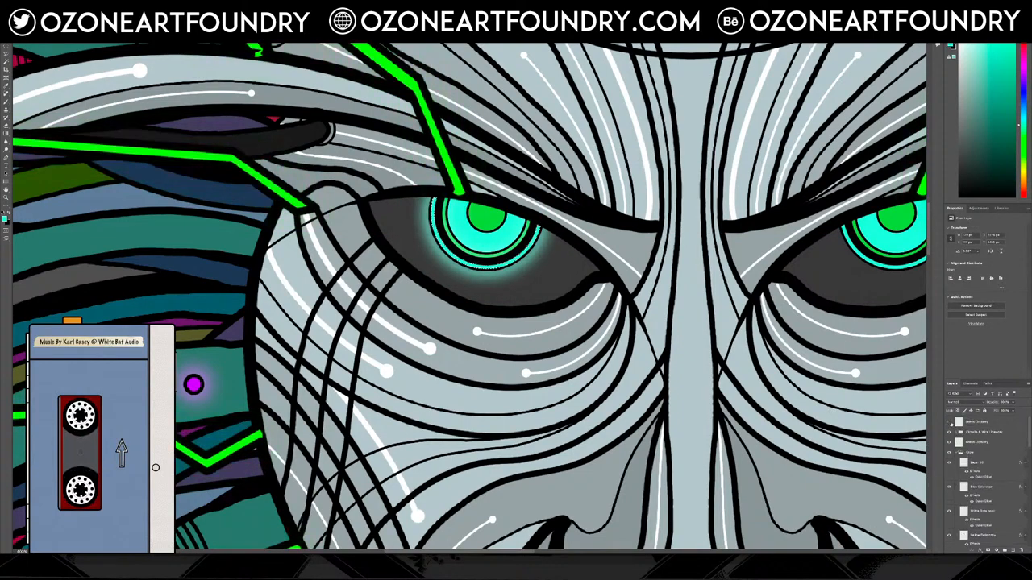
left_click(950, 423)
left_click(949, 423)
scroll(963, 475, "down", 5)
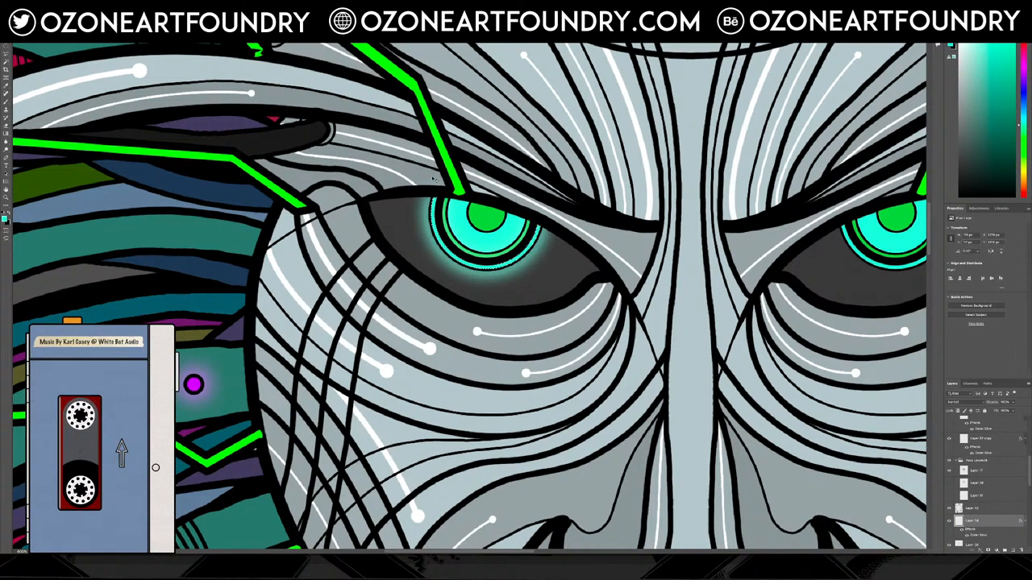
scroll(978, 476, "up", 10)
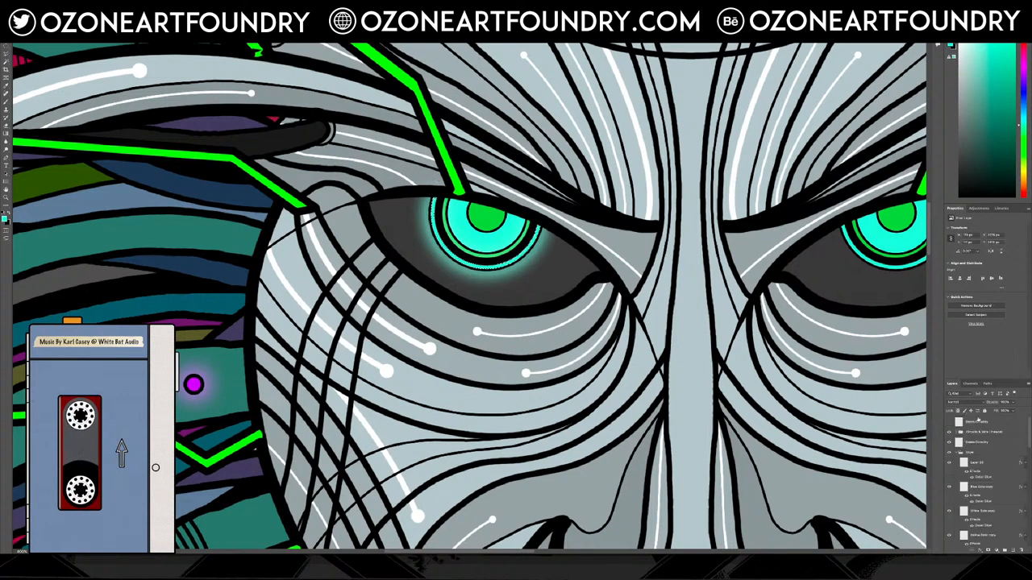
left_click(949, 422)
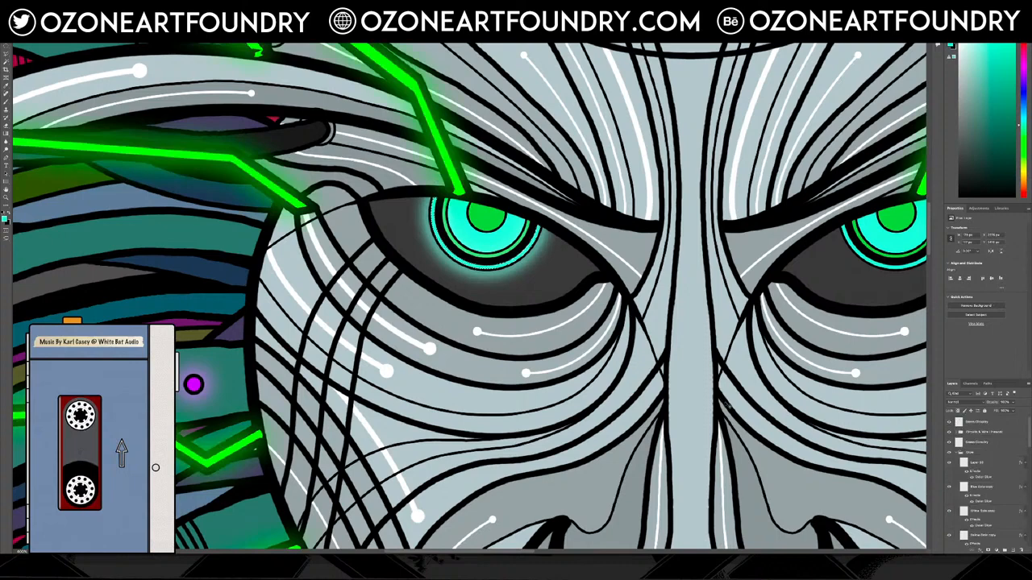
key("ctrl+z")
key("ctrl+shift+z")
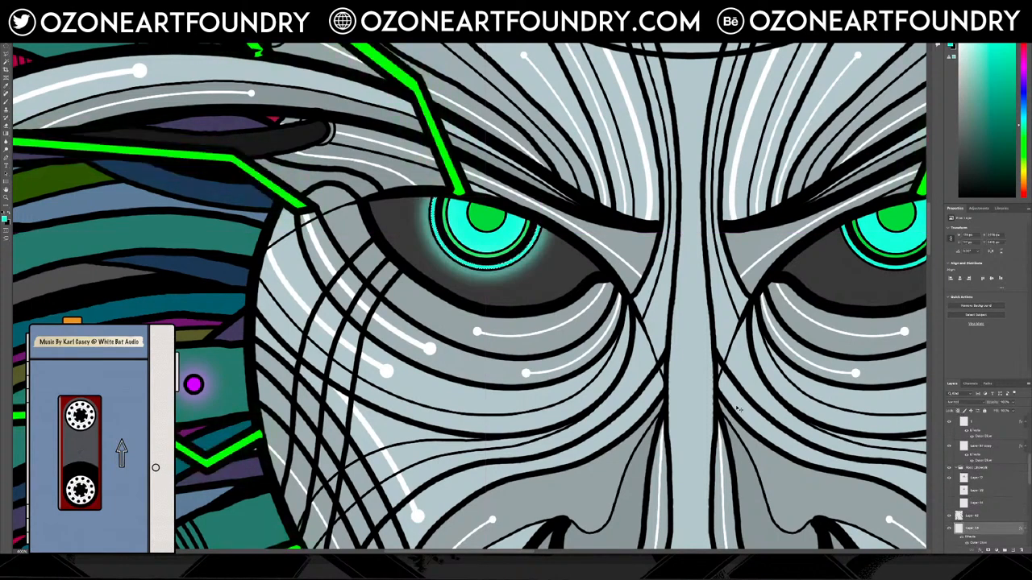
Undo back through the ring layer's move down the stack and its pasted glow style.
key("ctrl+[")
key("ctrl+[")
key("ctrl+[")
key("ctrl+z")
key("ctrl+z")
key("ctrl+z")
key("ctrl+z")
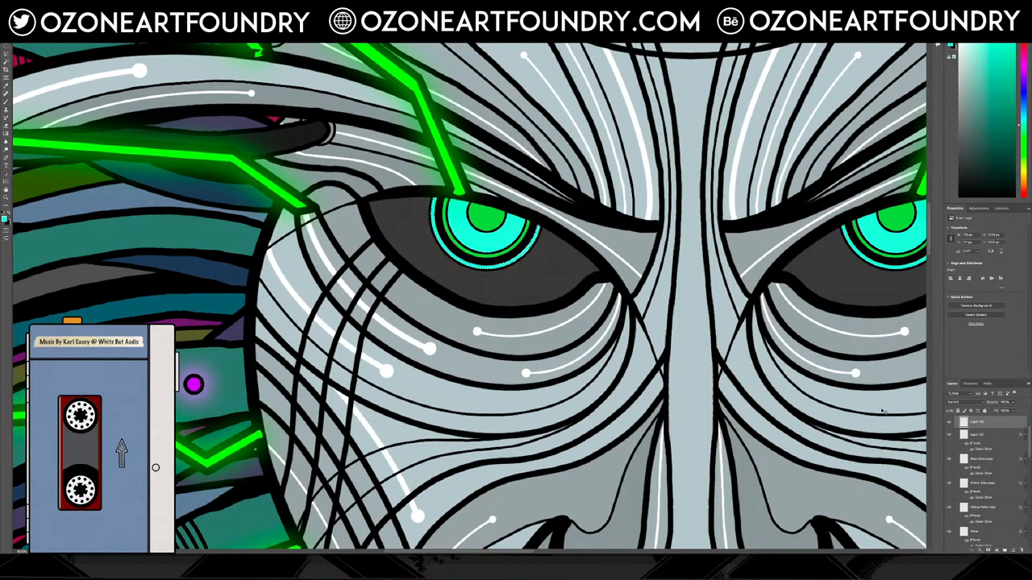
Select the outer cyan rings of both eyes and add a new layer above the dark eye shading layer, beneath the linework.
left_click(883, 411, "ctrl")
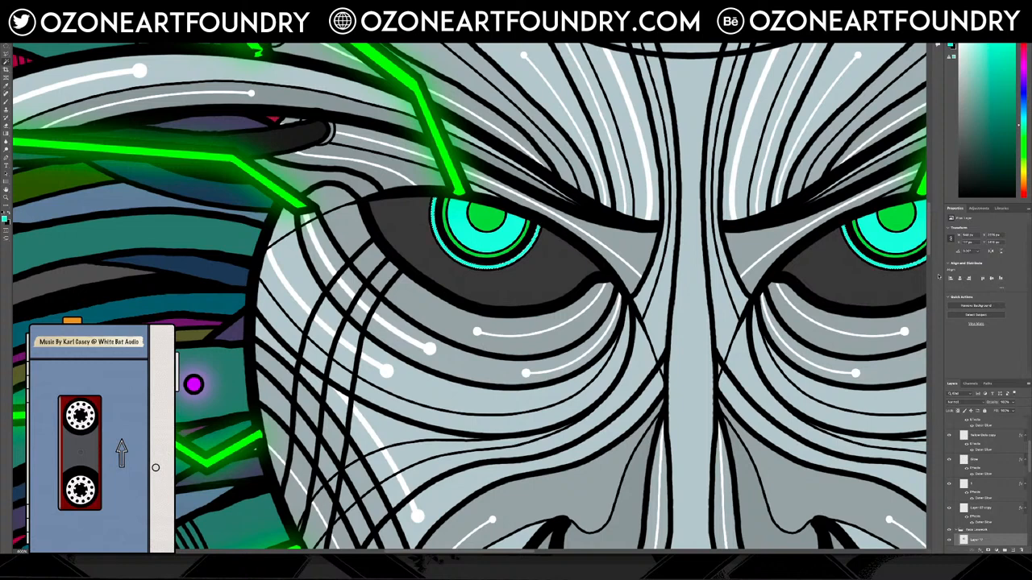
scroll(1007, 438, "down", 2)
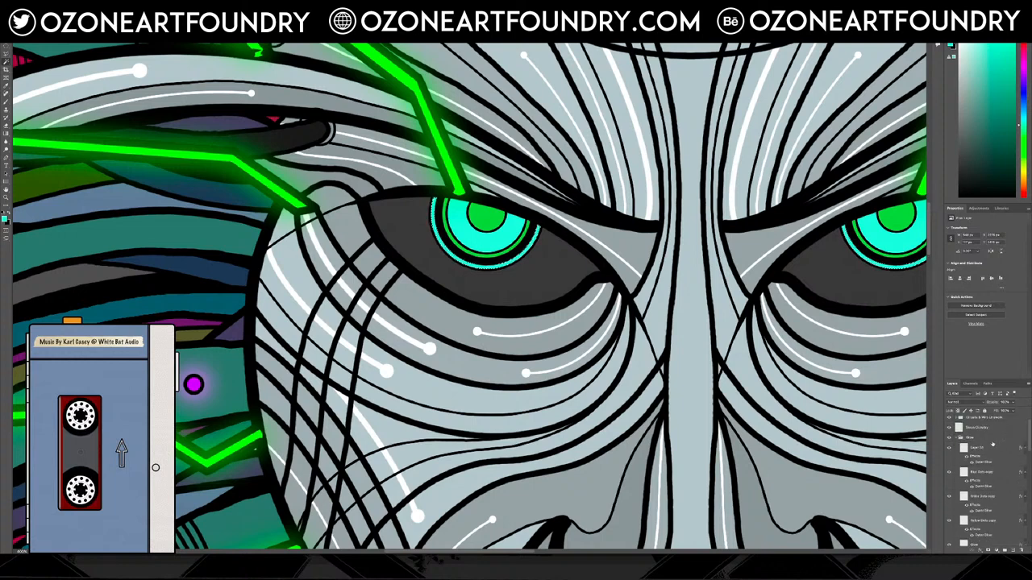
scroll(992, 444, "down", 3)
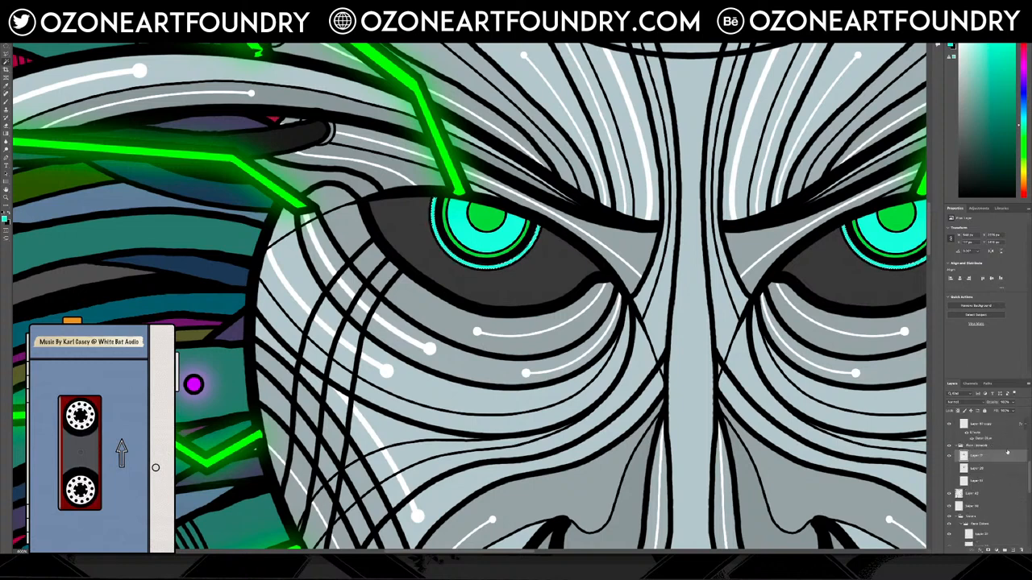
scroll(1007, 453, "down", 4)
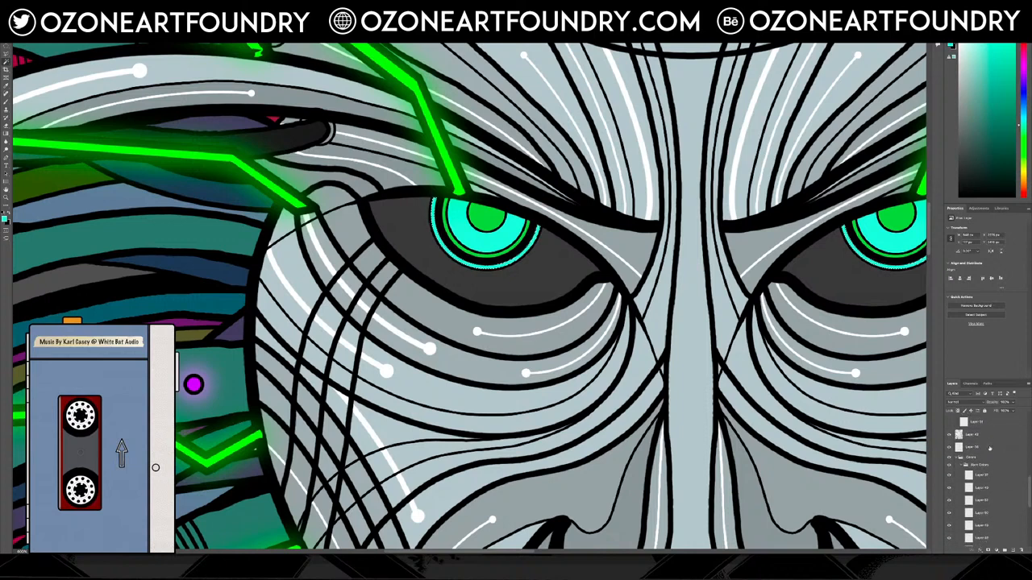
left_click(989, 447)
left_click(1013, 549)
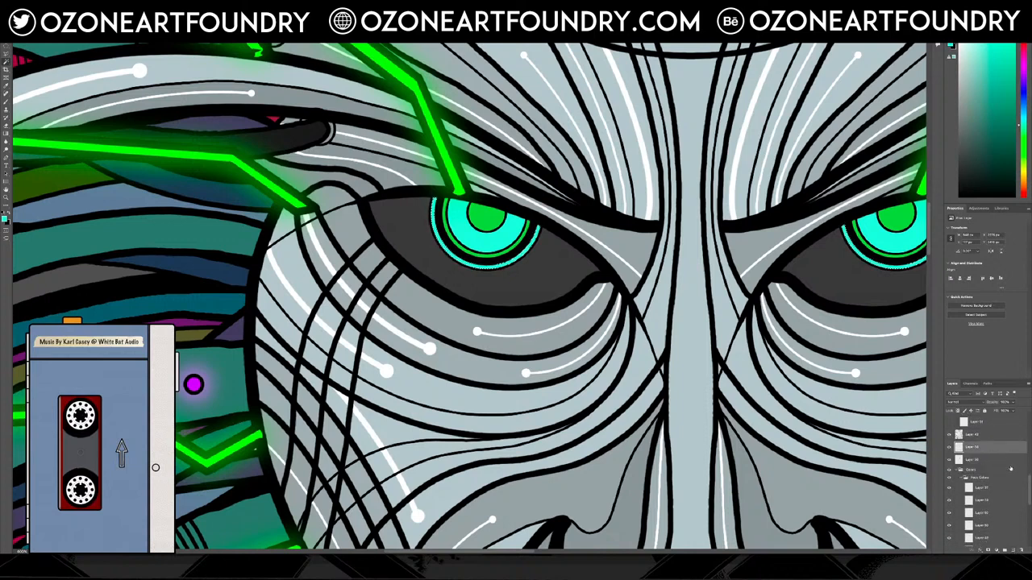
Fill the selected eye rings with the cyan foreground colour and paste the copied glow style onto the new layer.
left_click(74, 5)
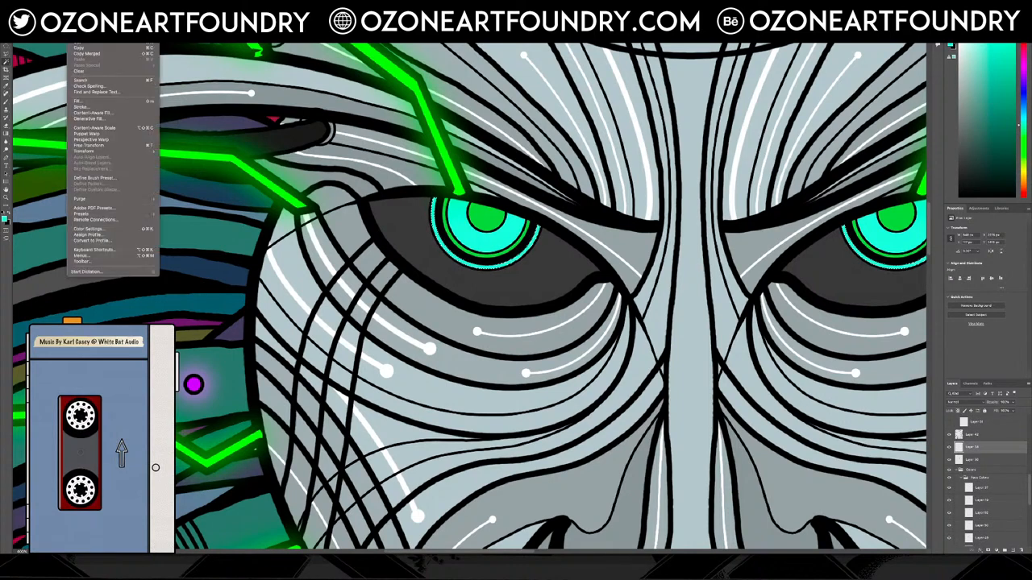
left_click(93, 101)
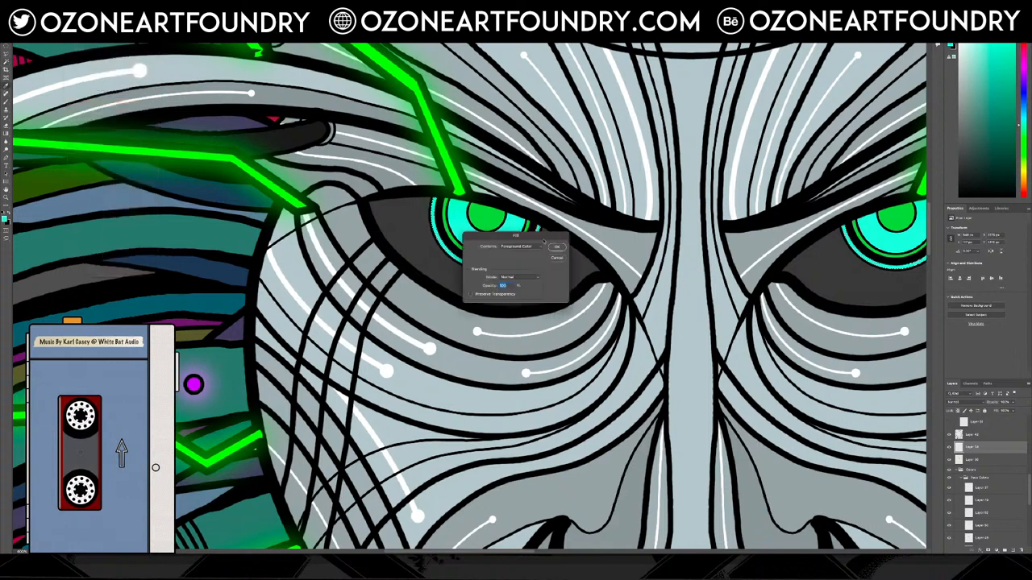
left_click(556, 247)
right_click(981, 454)
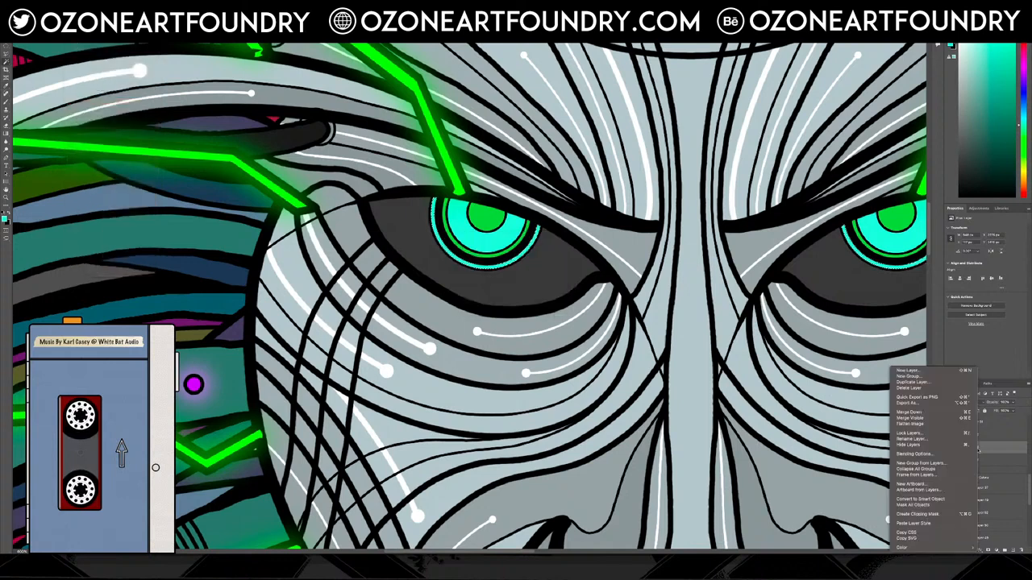
left_click(927, 525)
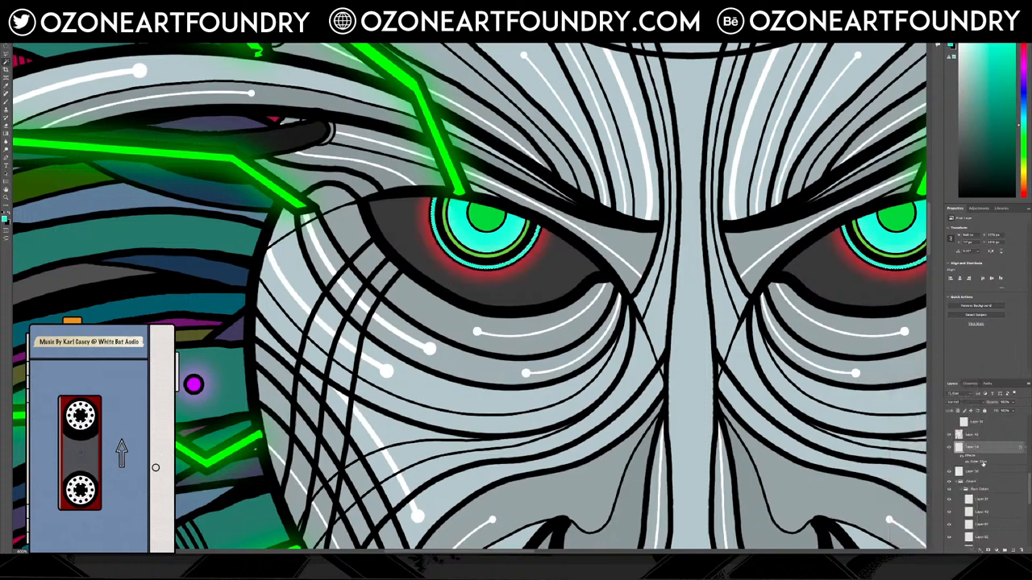
Set the eye ring layer's Outer Glow colour to the green sampled from the pupil.
double_click(983, 461)
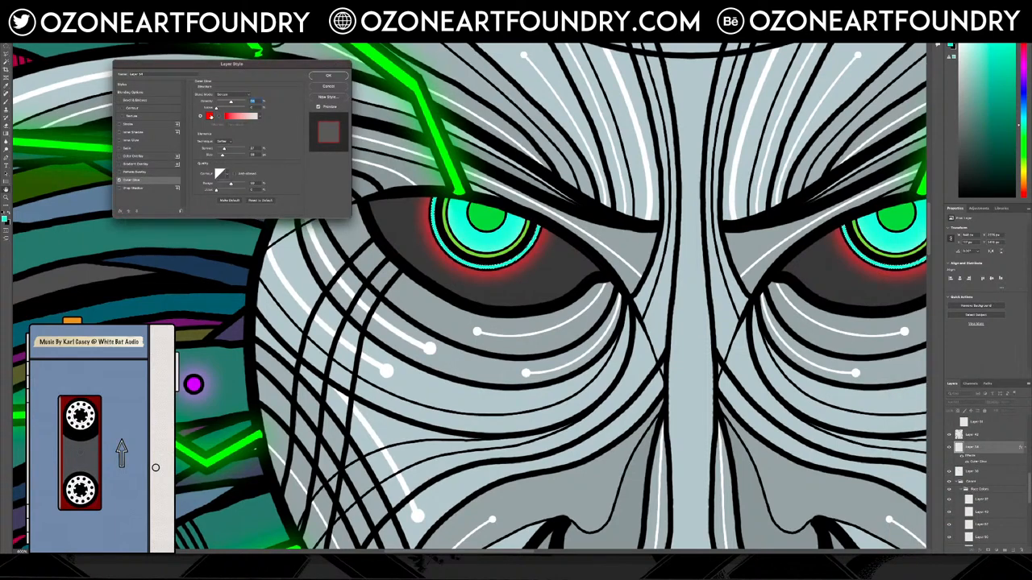
left_click(210, 117)
left_click(486, 214)
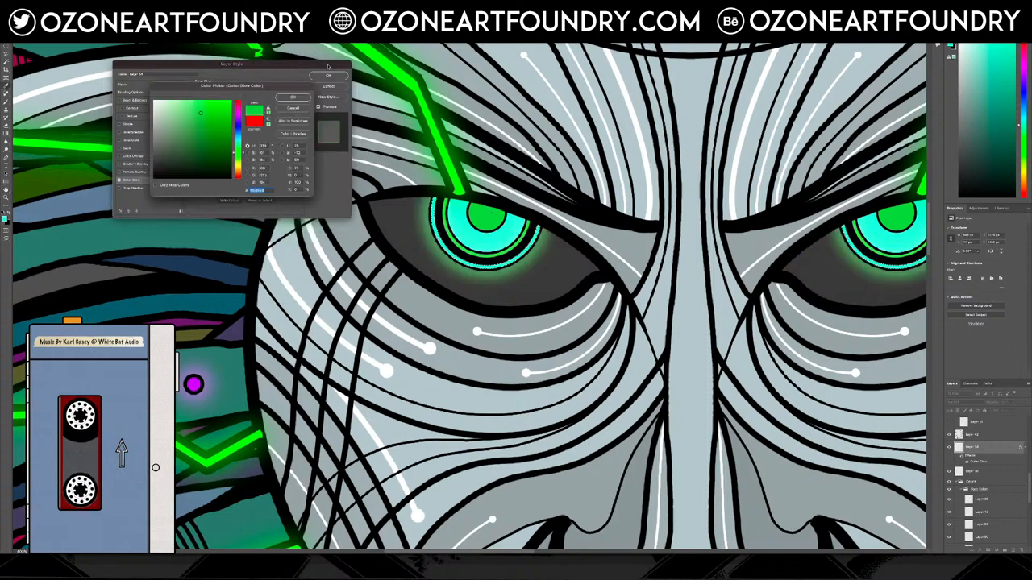
left_click(292, 97)
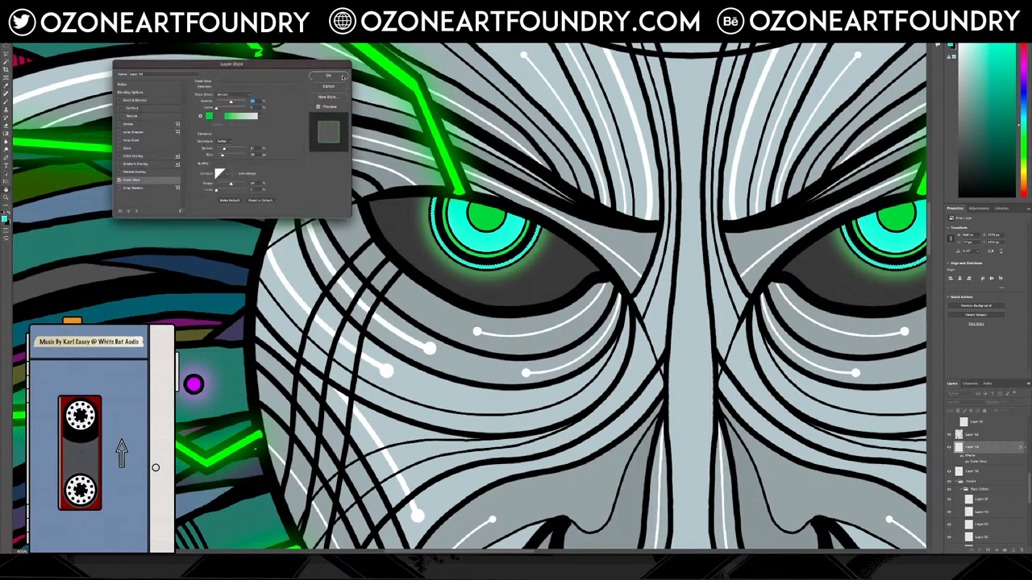
left_click(328, 75)
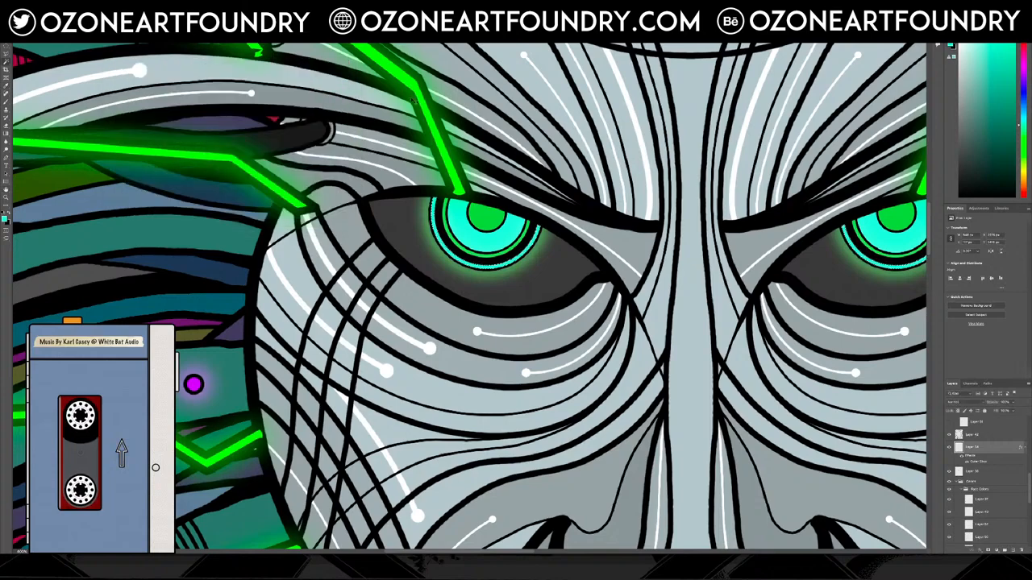
key("ctrl+minus")
key("ctrl+minus")
key("ctrl+minus")
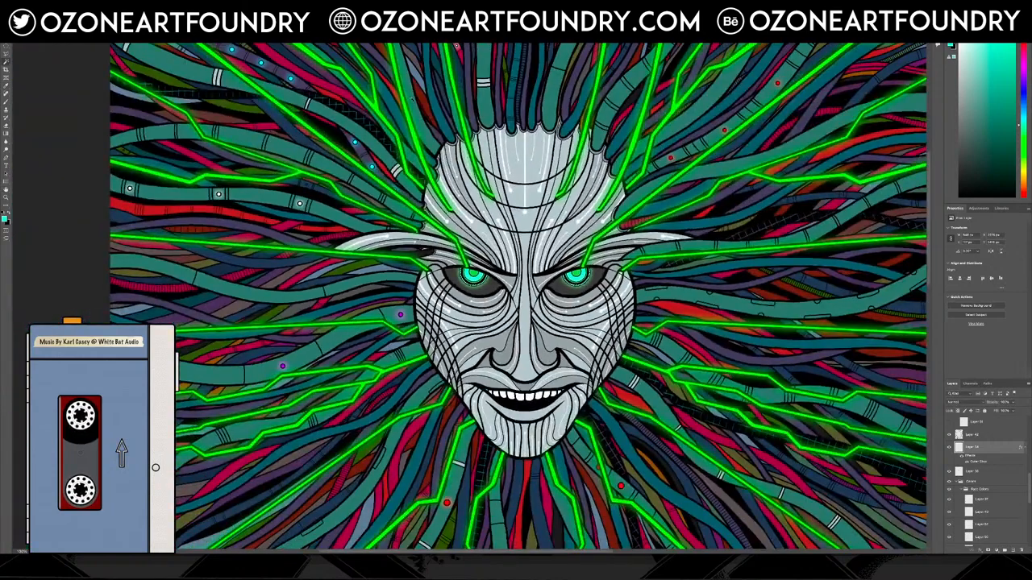
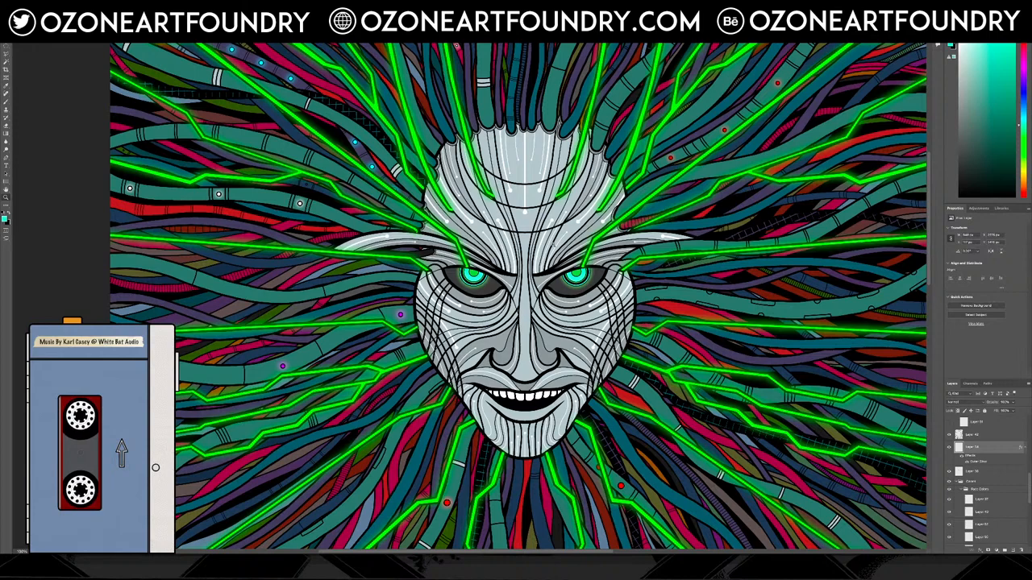
Select the layer with the white circuit lines on the face and paste the copied glow style onto it.
left_click(543, 218)
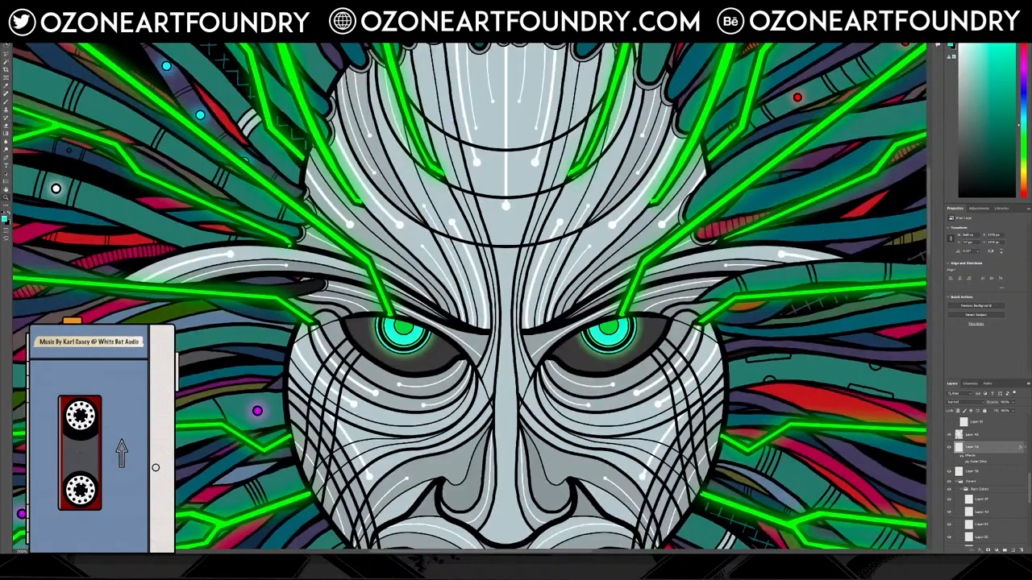
key("v")
left_click(509, 206, "ctrl")
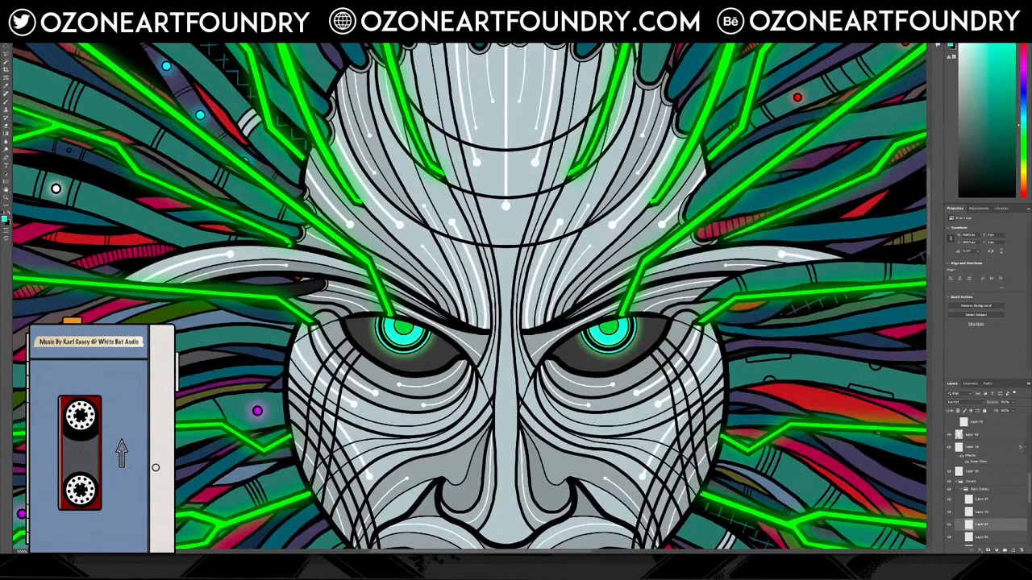
right_click(980, 524)
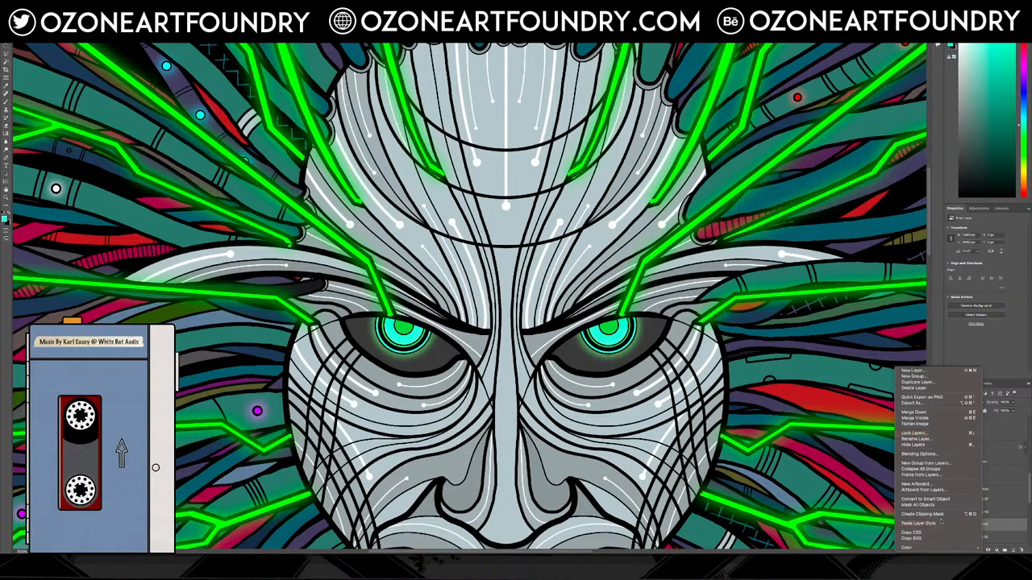
left_click(971, 523)
Set the white face lines' Outer Glow colour to the cyan sampled from the iris.
scroll(985, 483, "down", 5)
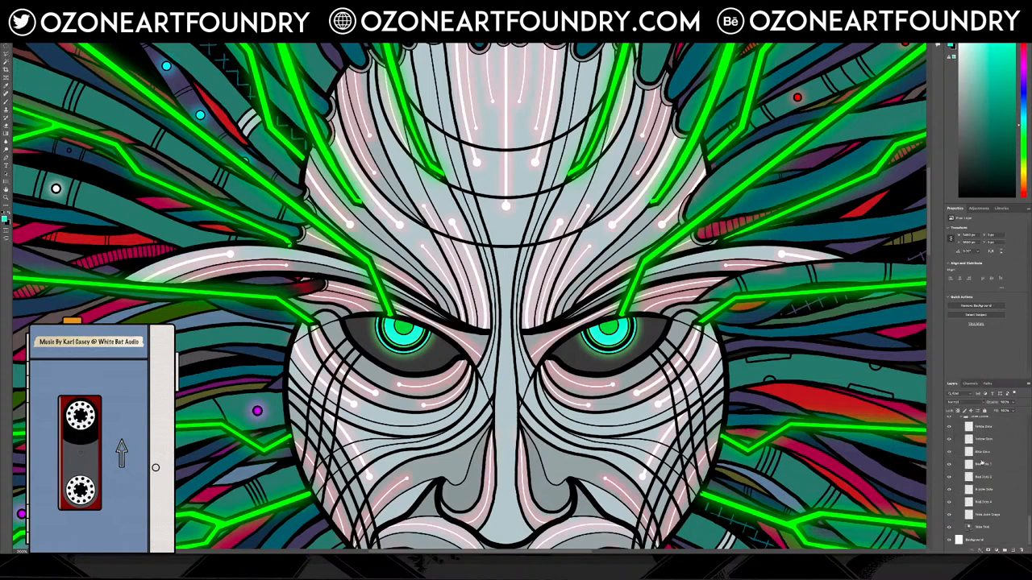
scroll(979, 475, "up", 3)
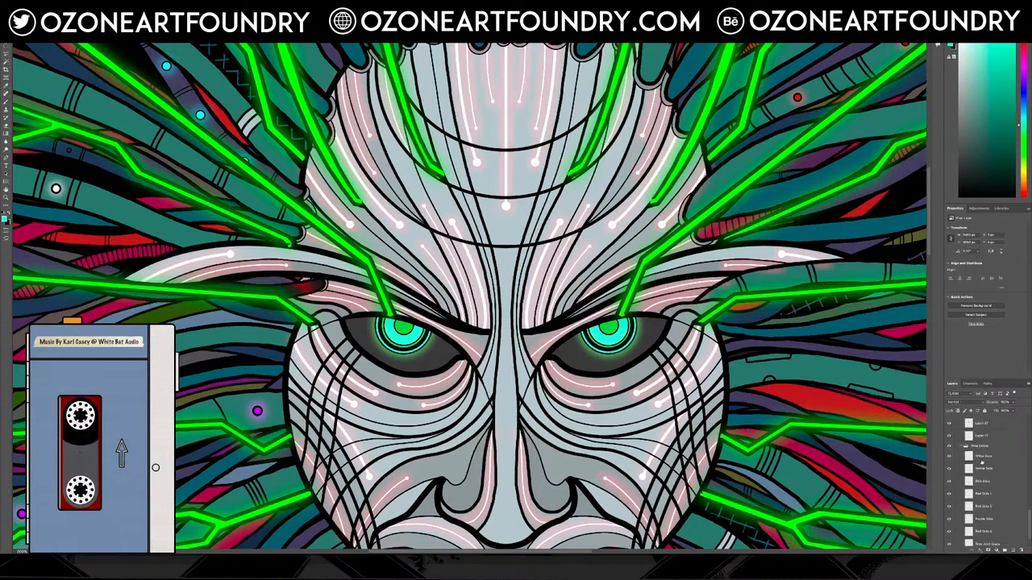
scroll(982, 462, "up", 4)
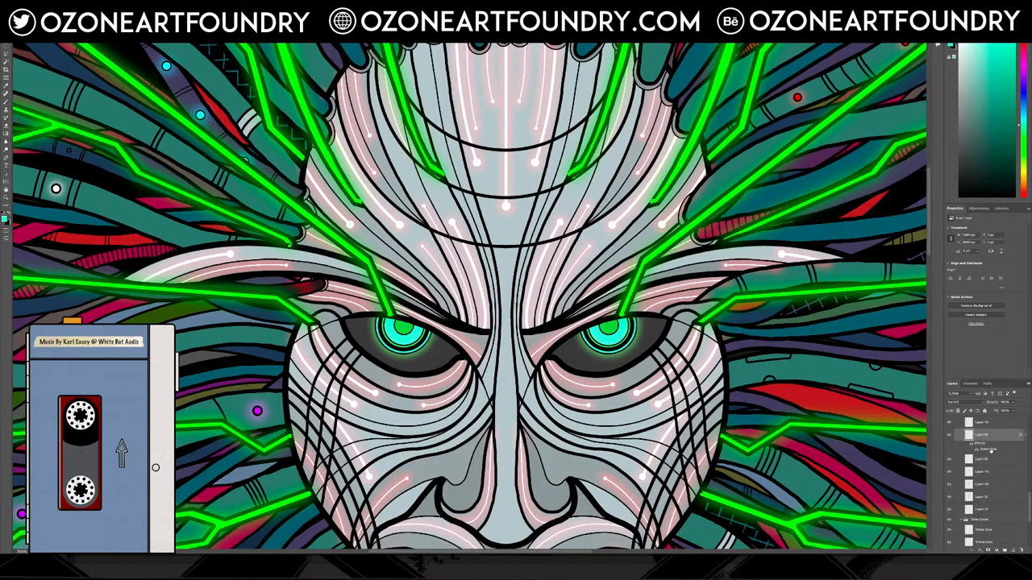
double_click(990, 448)
left_click(210, 116)
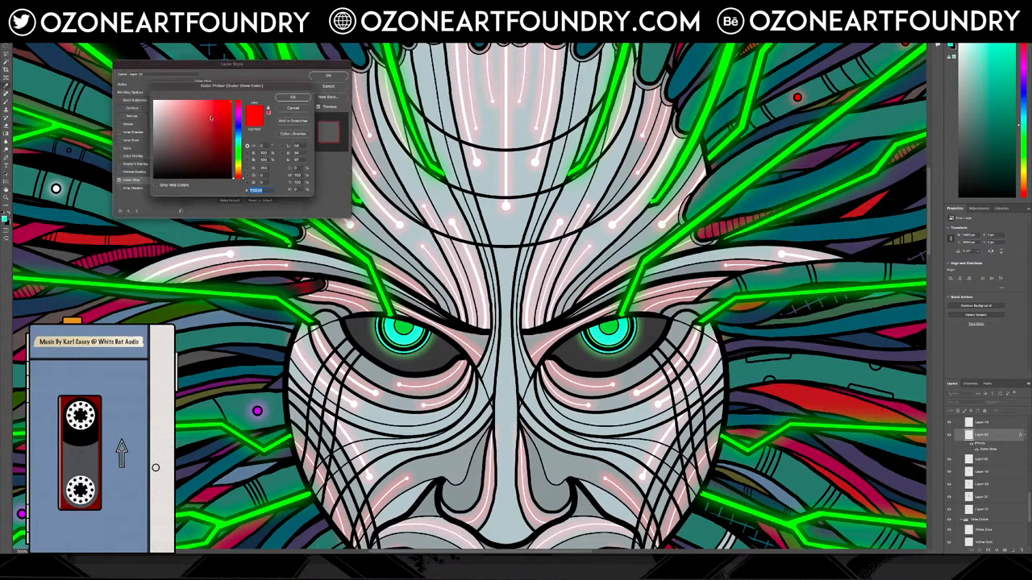
left_click(390, 331)
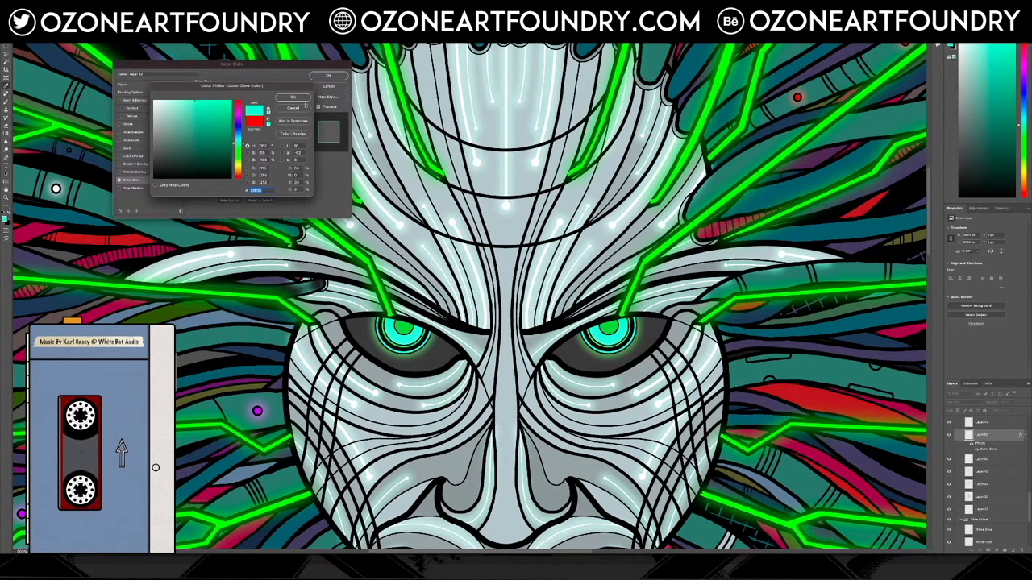
left_click(302, 100)
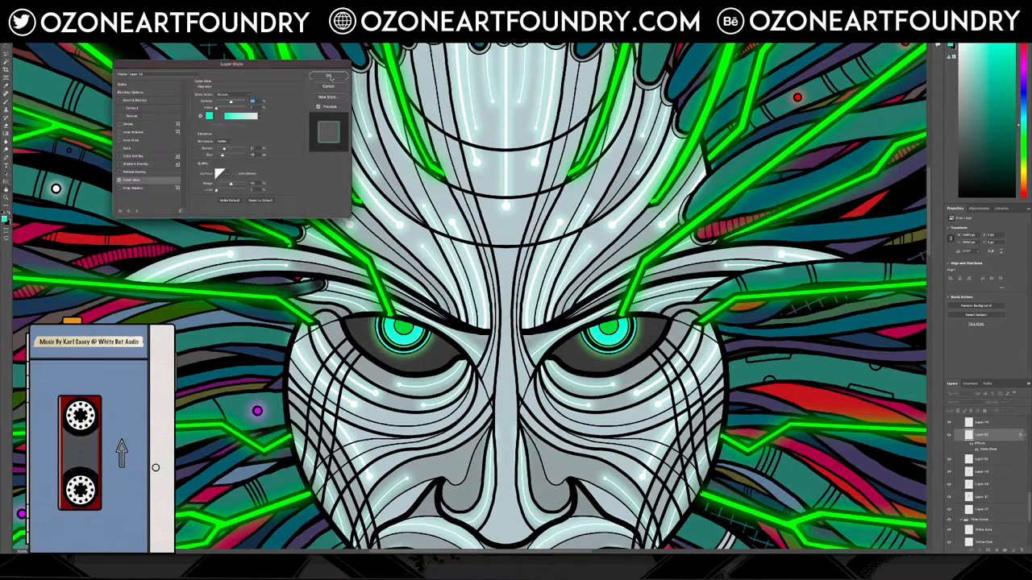
left_click(328, 75)
scroll(463, 248, "down", 5)
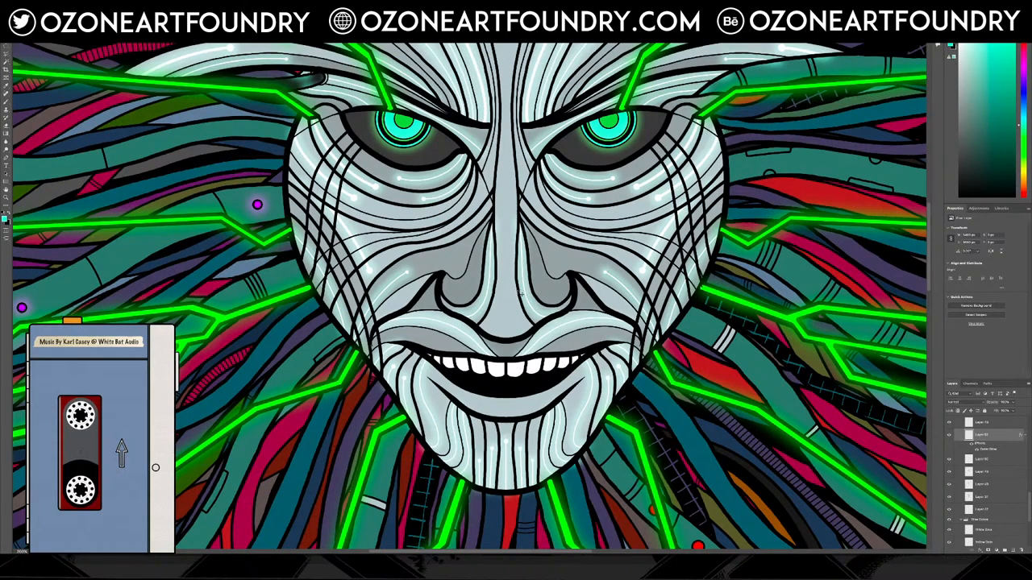
Inspect the glows around the face, eyes and wires, both across the whole artwork and close up at the cheek edge.
scroll(520, 293, "up", 8)
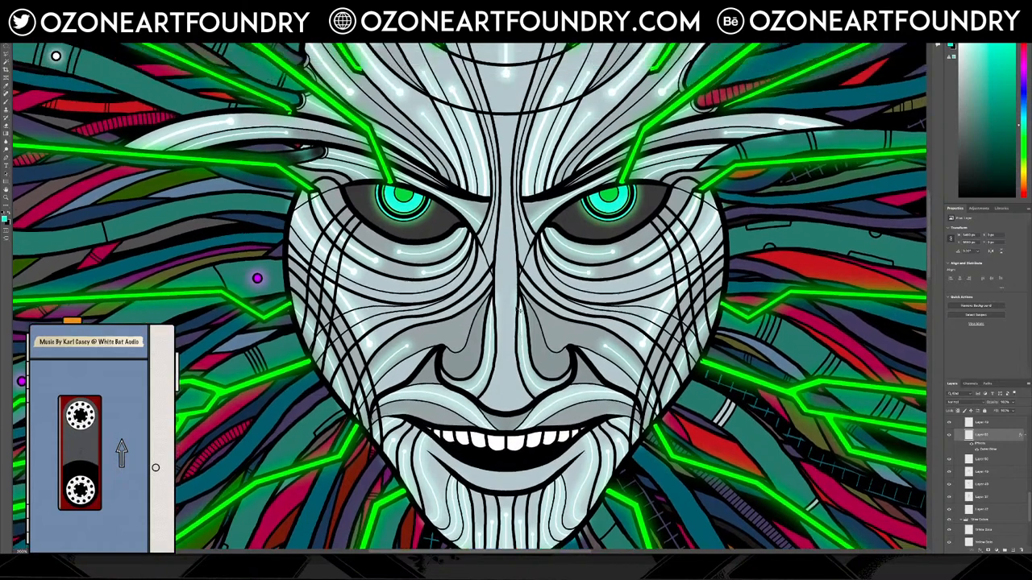
scroll(520, 293, "down", 3)
scroll(519, 308, "down", 4)
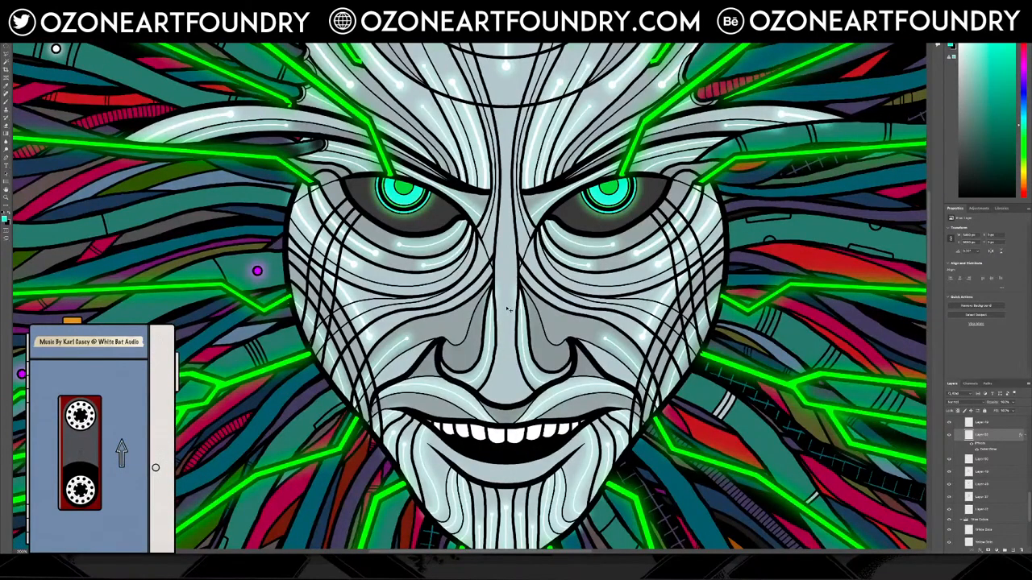
scroll(507, 308, "down", 5)
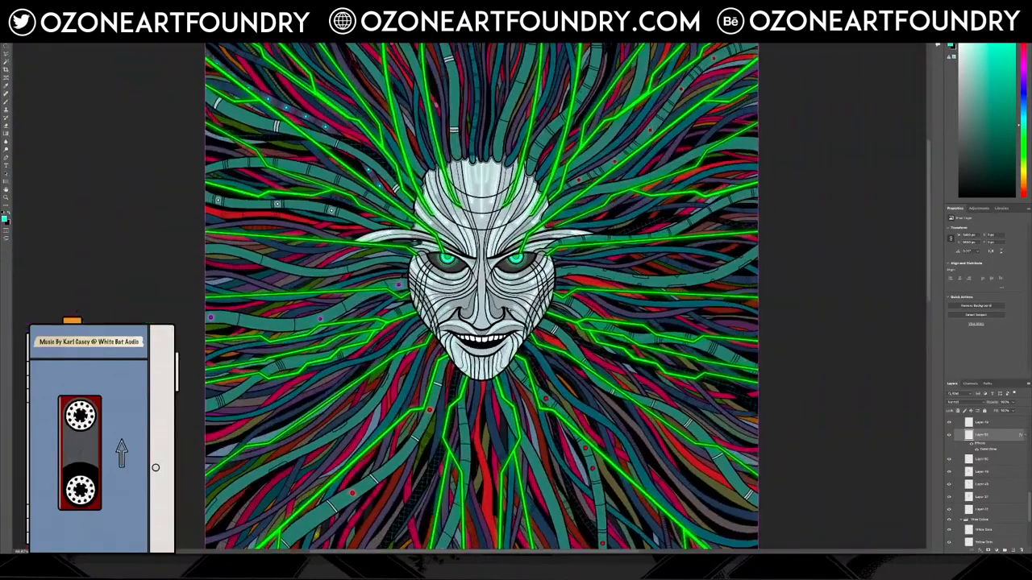
scroll(507, 309, "up", 2)
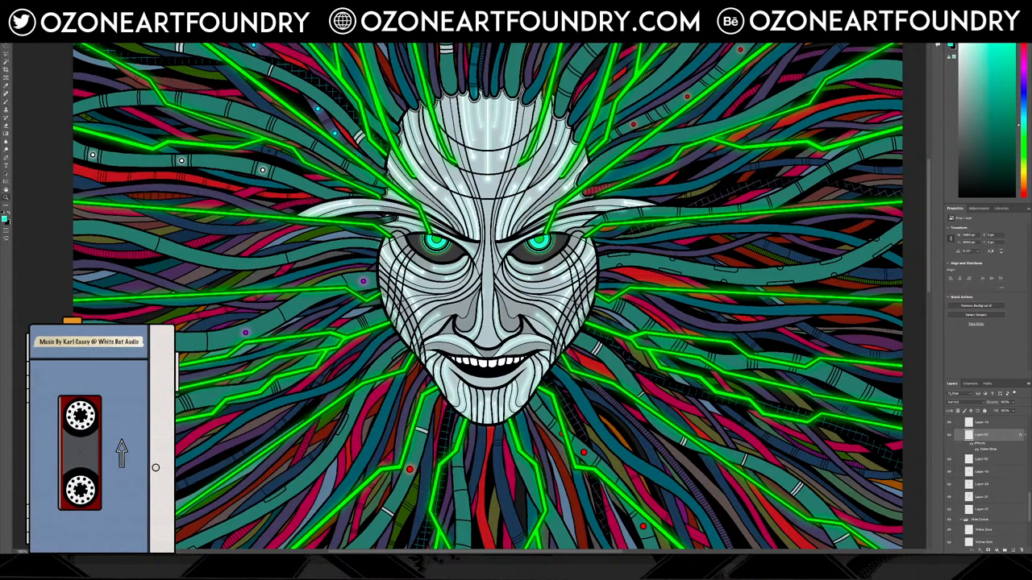
left_click(383, 296)
left_click(383, 295)
left_click(383, 296)
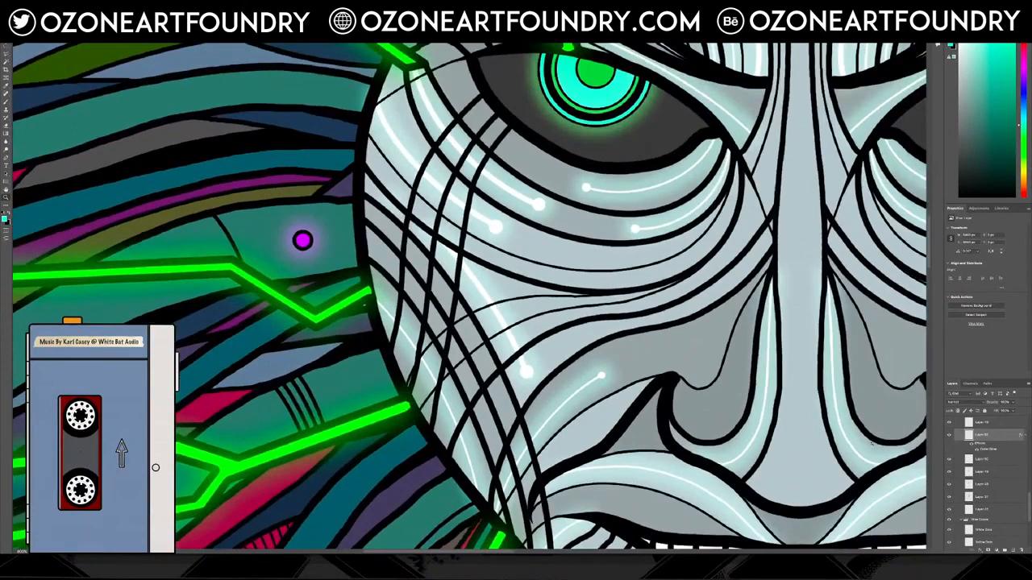
Identify the Green Circuitry layer above the Glow group and move it to the top of the Face Colors group.
scroll(1000, 465, "up", 10)
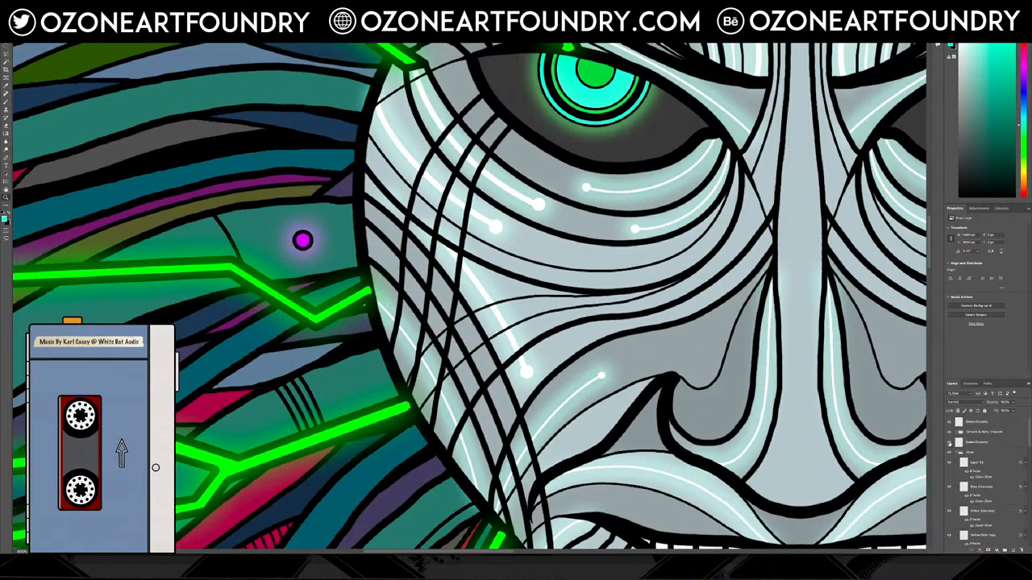
left_click(949, 442)
left_click(950, 443)
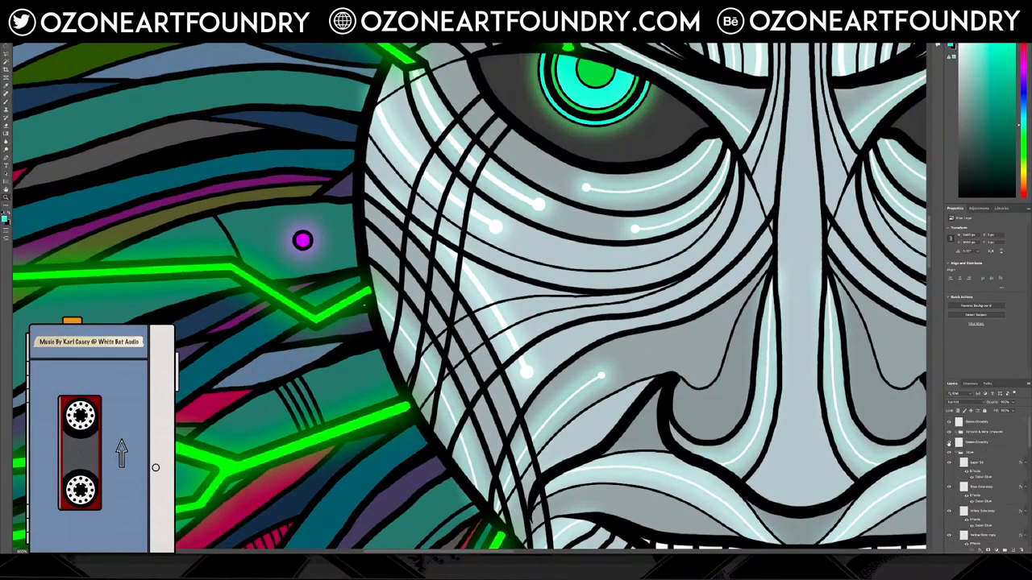
left_click(992, 446)
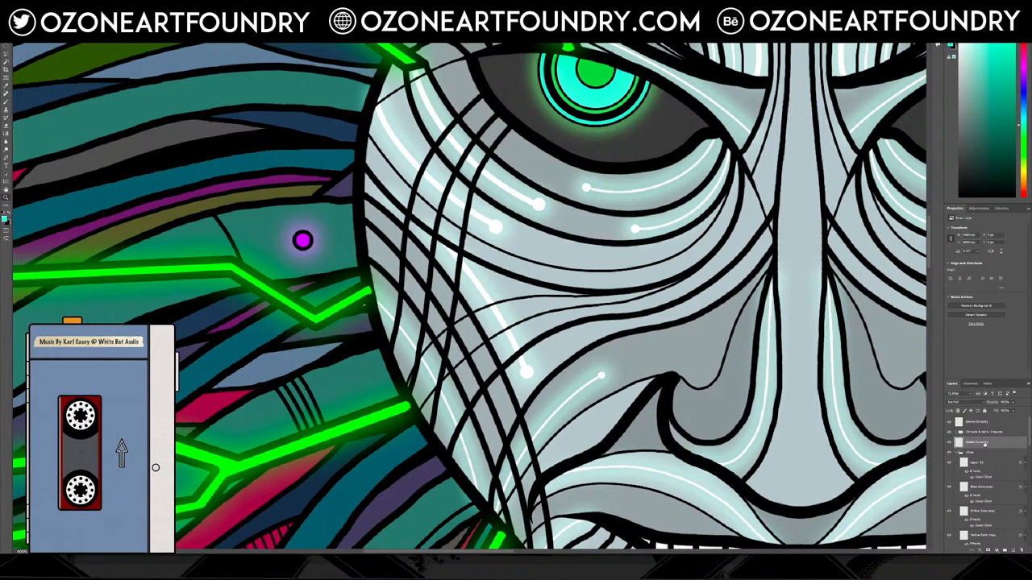
scroll(984, 445, "down", 1)
left_click_drag(984, 431, 988, 472)
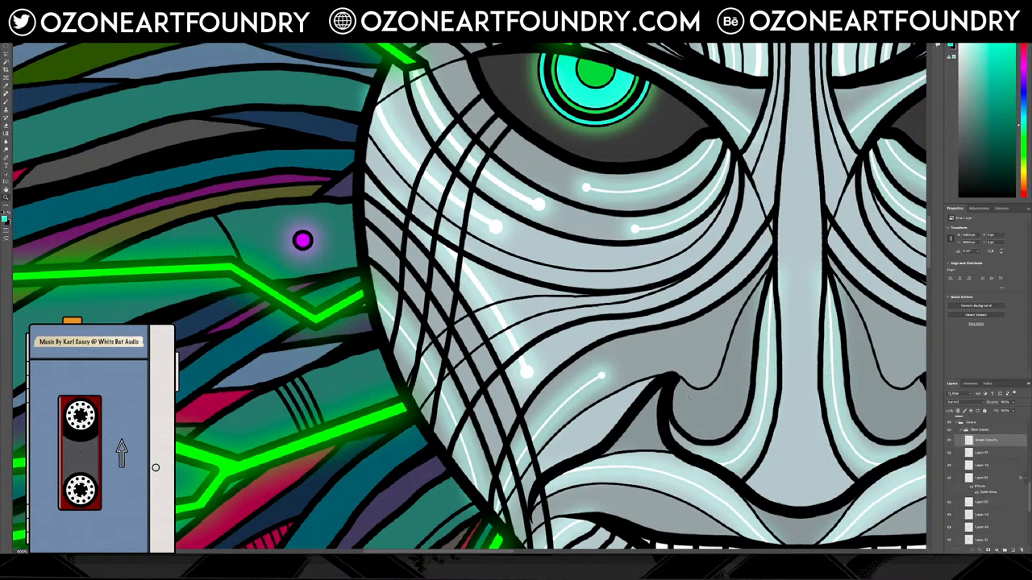
Check the glowing dots along the upper wires, toggling the Blue Dots copy layer to find where cyan spills onto the green line.
scroll(500, 320, "up", 10)
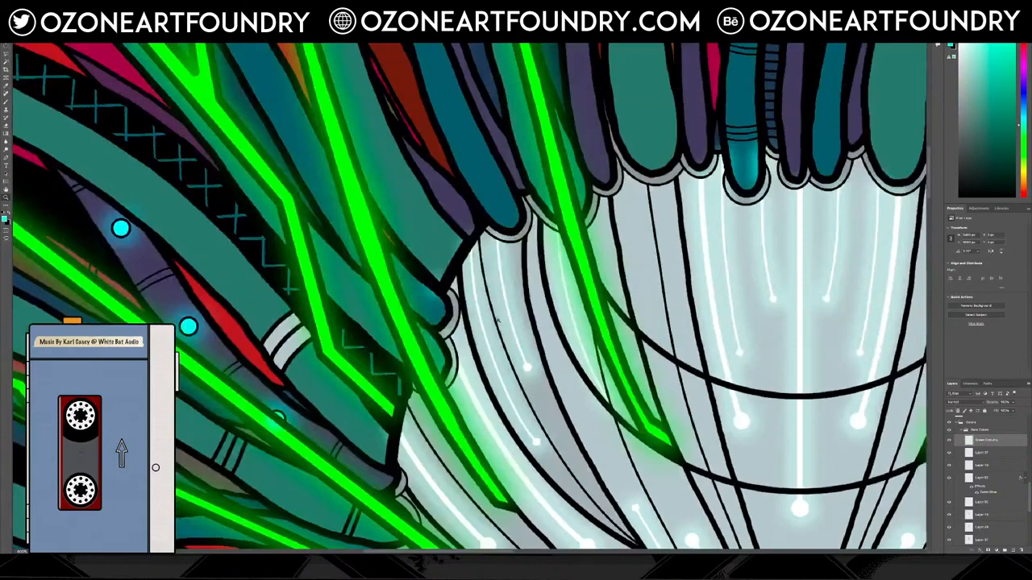
scroll(479, 453, "left", 10)
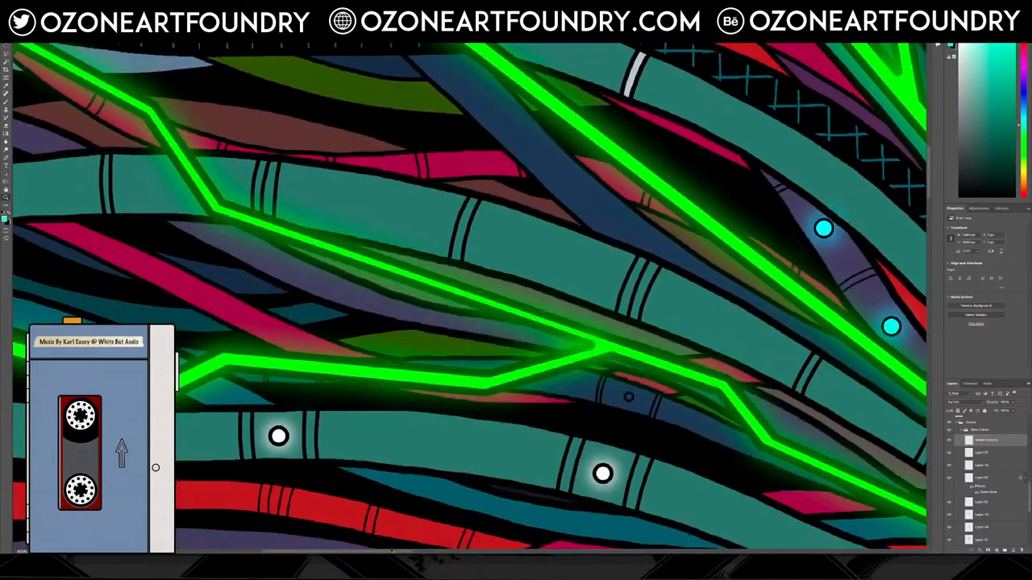
scroll(479, 454, "up", 10)
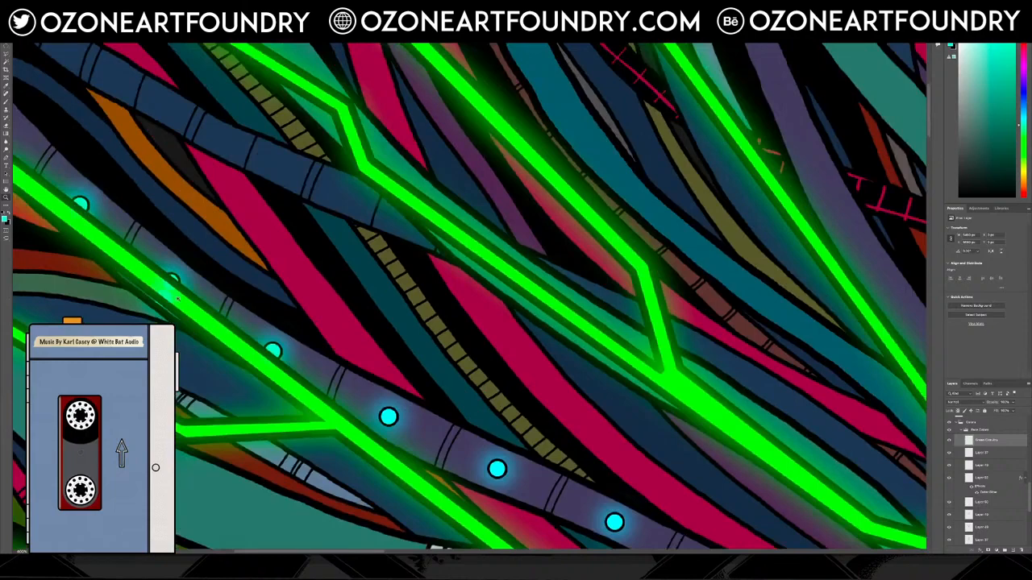
scroll(165, 295, "up", 3)
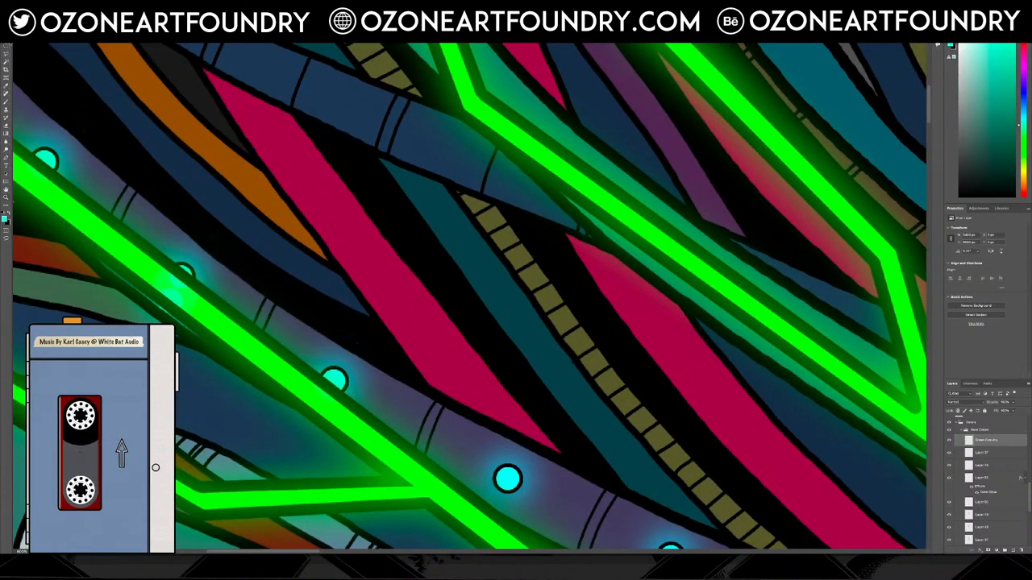
scroll(957, 428, "up", 10)
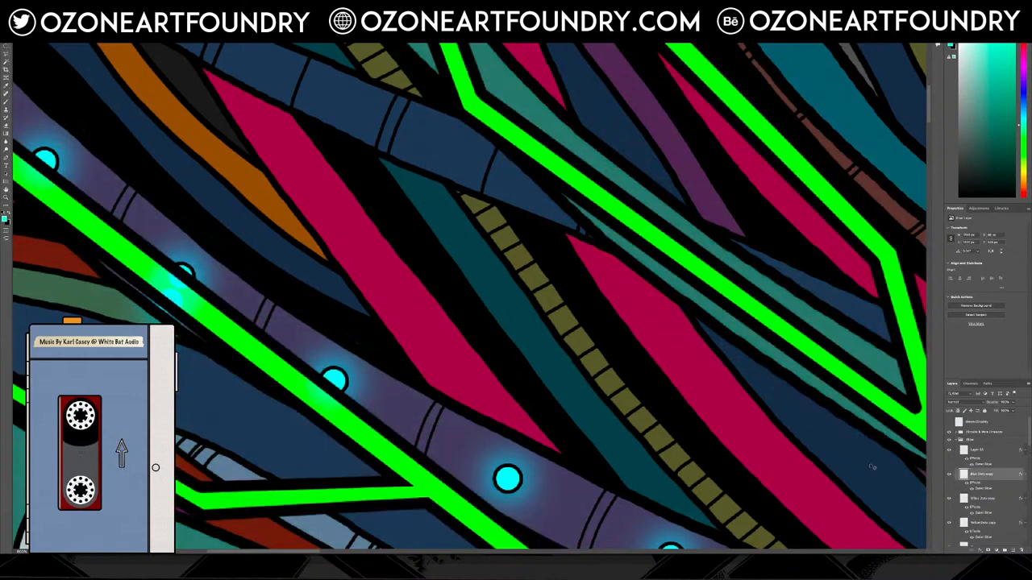
left_click(948, 474)
left_click(949, 474)
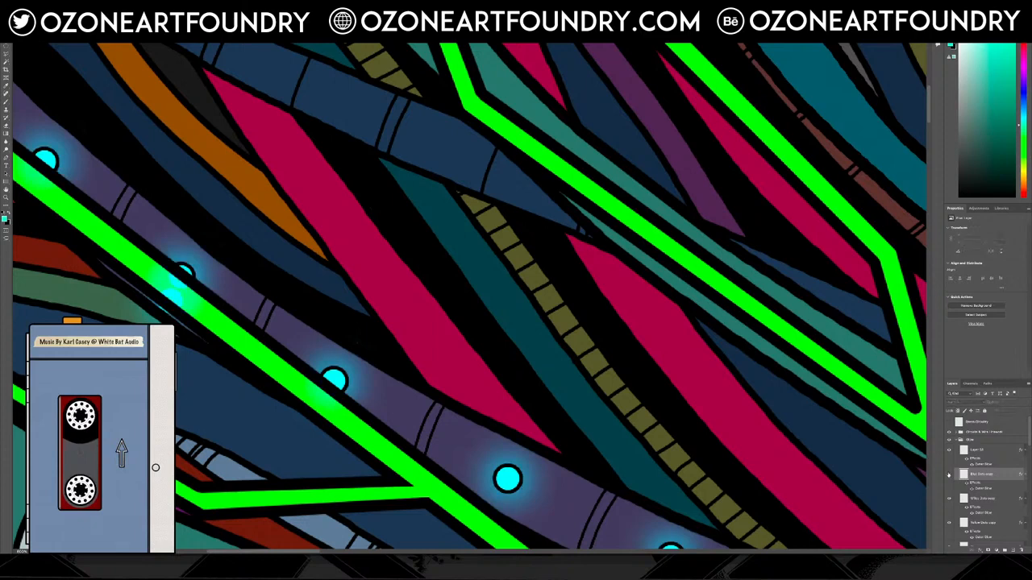
left_click(948, 475)
left_click(948, 474)
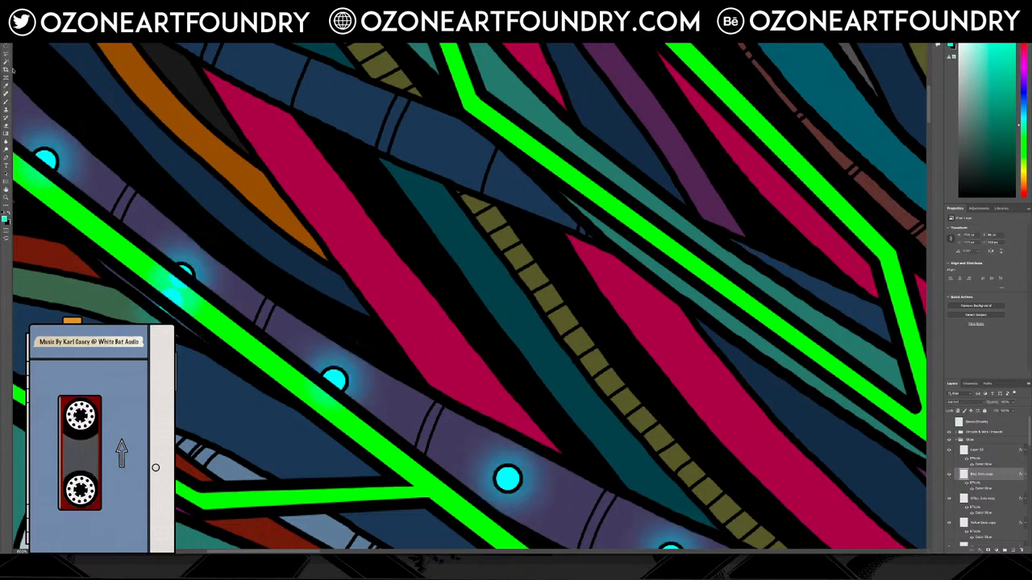
Outline the cyan spill on the green line beside the partly hidden dot and delete it from the Blue Dots copy layer.
mouse_move(166, 262)
left_mouse_down()
mouse_move(207, 297)
mouse_move(192, 365)
mouse_move(105, 316)
left_mouse_up()
double_click(104, 316)
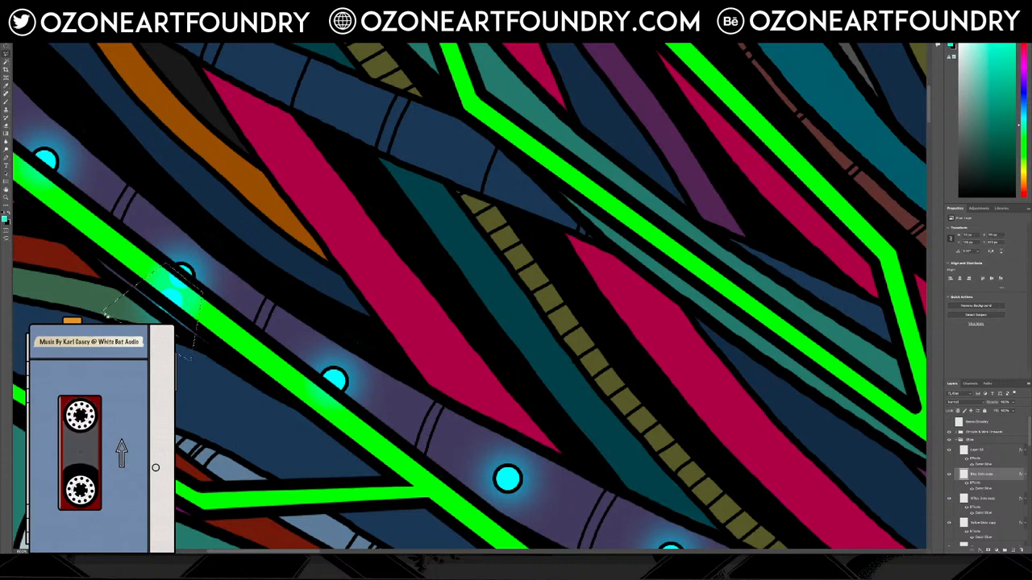
key("Delete")
key("ctrl+d")
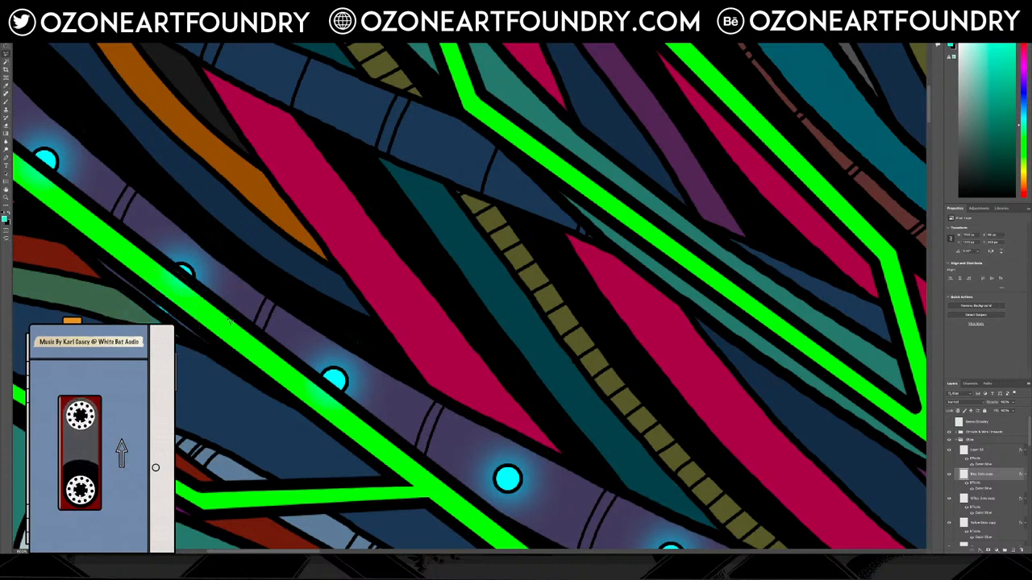
Lasso the green line area just below the next cyan dot down the purple wire and clear the Blue Dots copy layer there.
left_click_drag(305, 364, 358, 414)
left_click(360, 415)
left_click(325, 445)
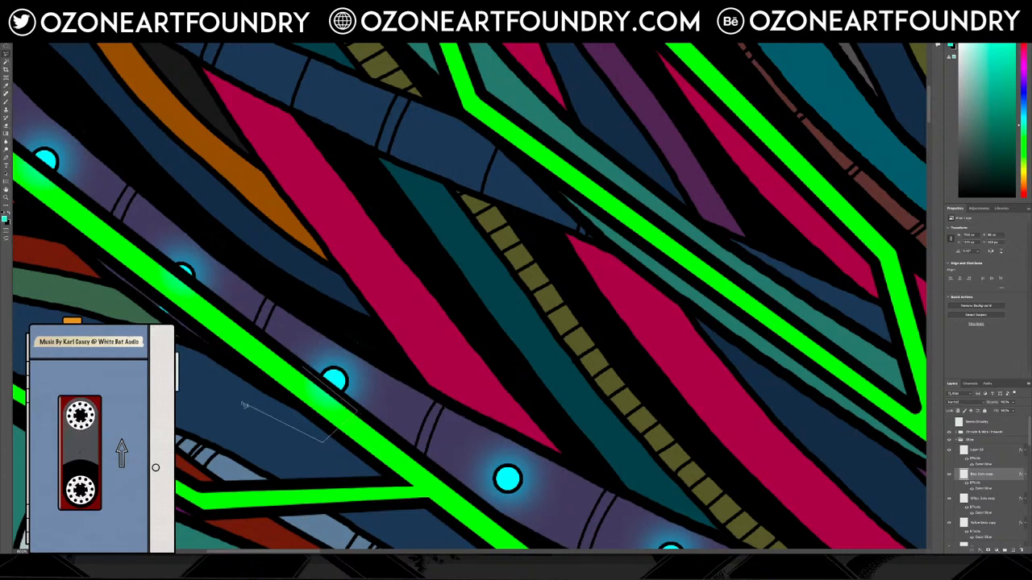
double_click(243, 403)
key("Delete")
key("ctrl+d")
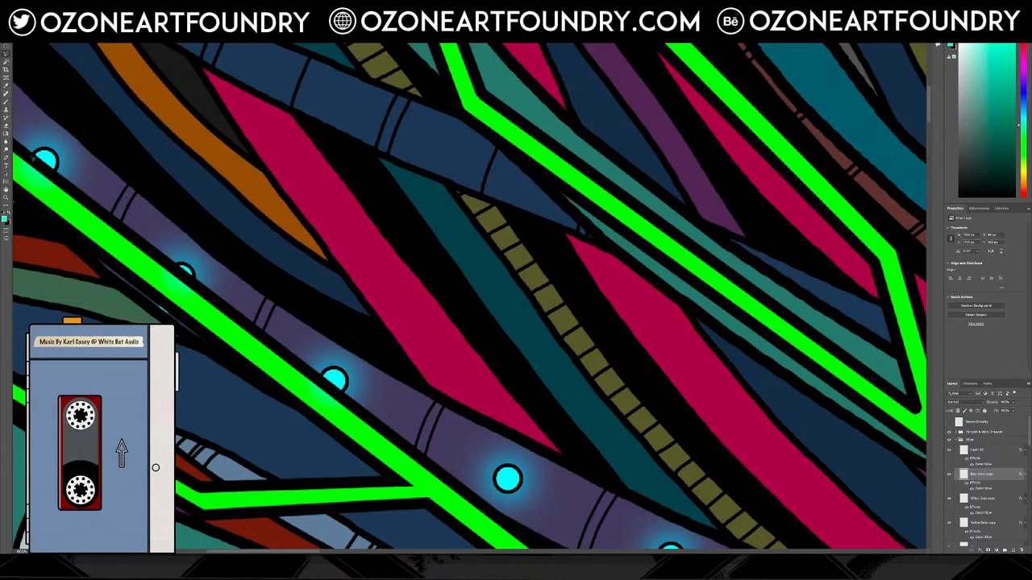
Lasso the green line area below the uppermost cyan dot on the purple wire and clear the Blue Dots copy layer there.
left_click(22, 151)
left_click(66, 189)
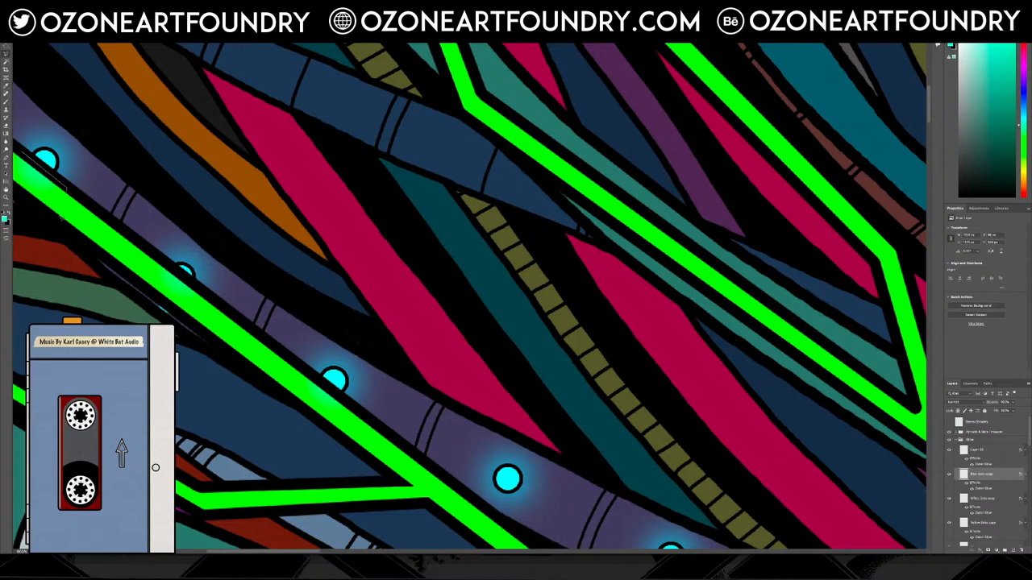
left_click(39, 231)
double_click(46, 173)
key("Delete")
key("ctrl+d")
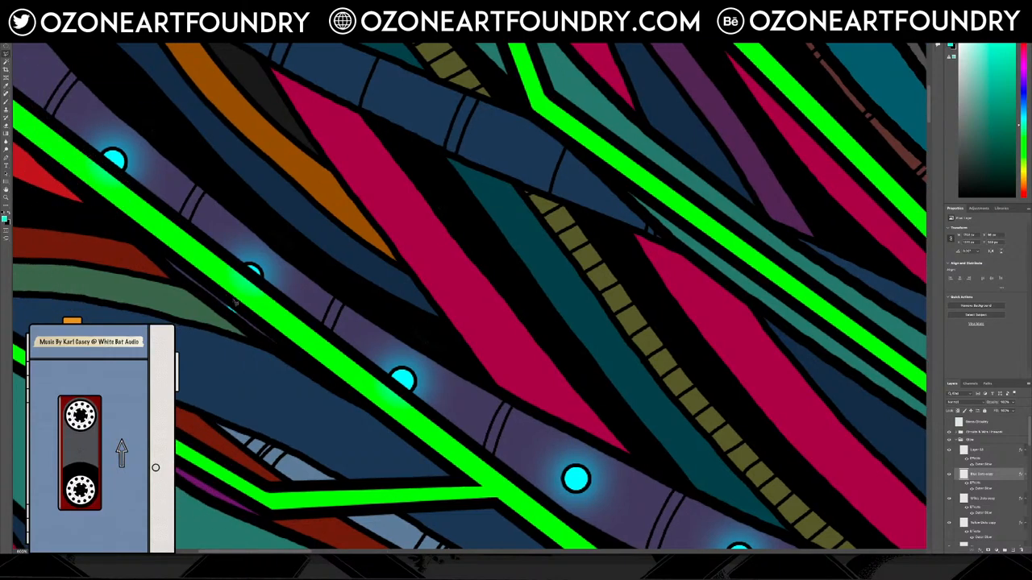
Try to clear the leftover cyan fleck under the green line by the middle dot from the Blue Dots copy layer.
left_click(217, 284)
left_click(234, 262)
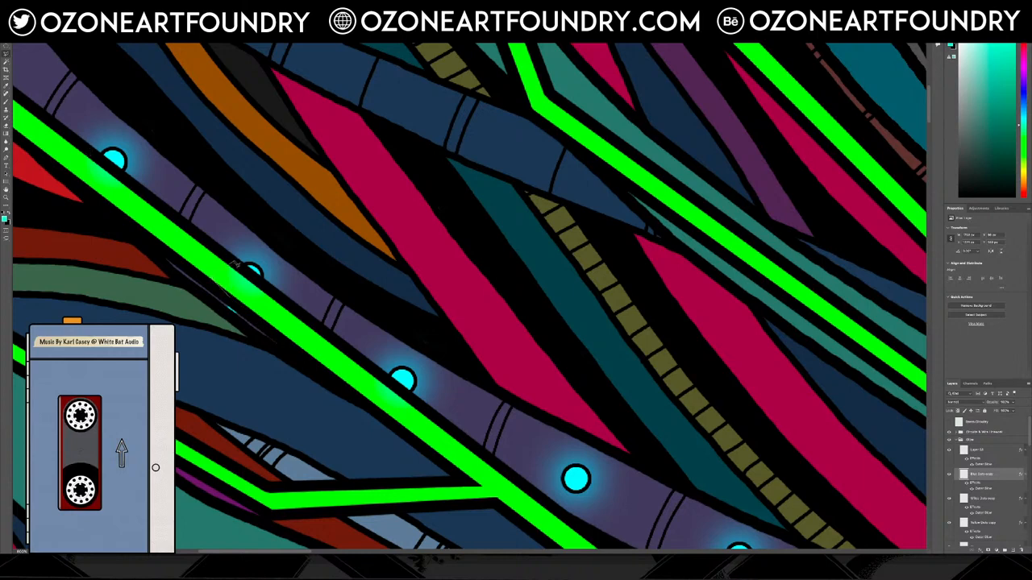
left_click(275, 295)
left_click(264, 366)
left_click(198, 327)
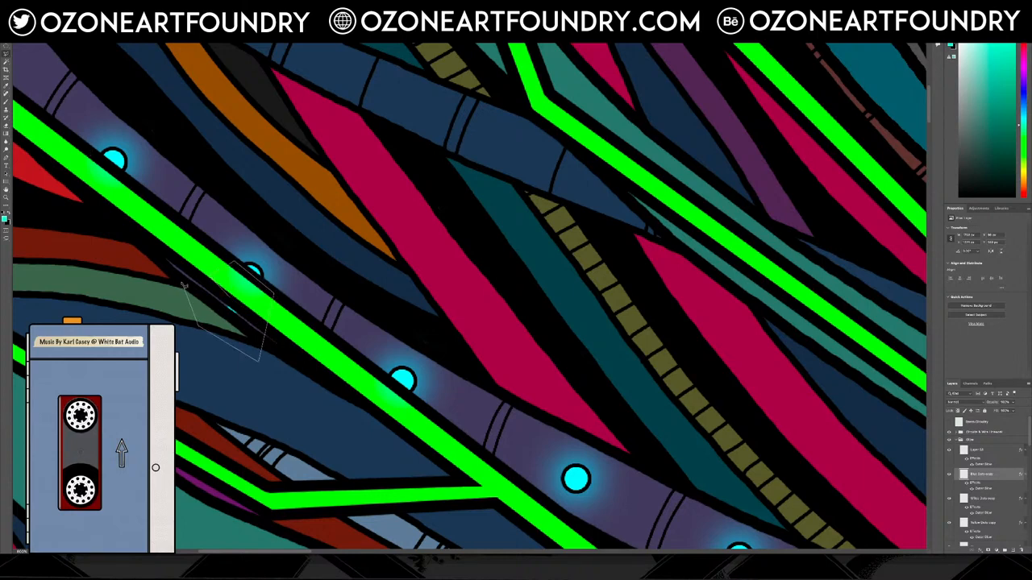
double_click(182, 285)
key("Delete")
key("ctrl+d")
Lasso the leftover cyan fleck under the green line again and target the Blue Dots layer in the Wire Colors group to clear it.
left_click(216, 251)
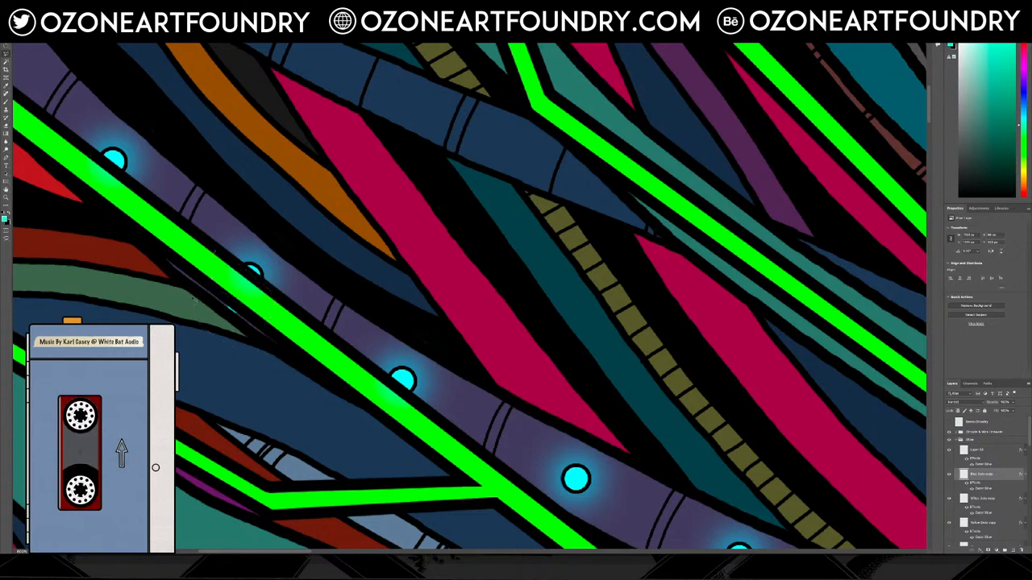
left_click(189, 313)
left_click(248, 364)
double_click(285, 301)
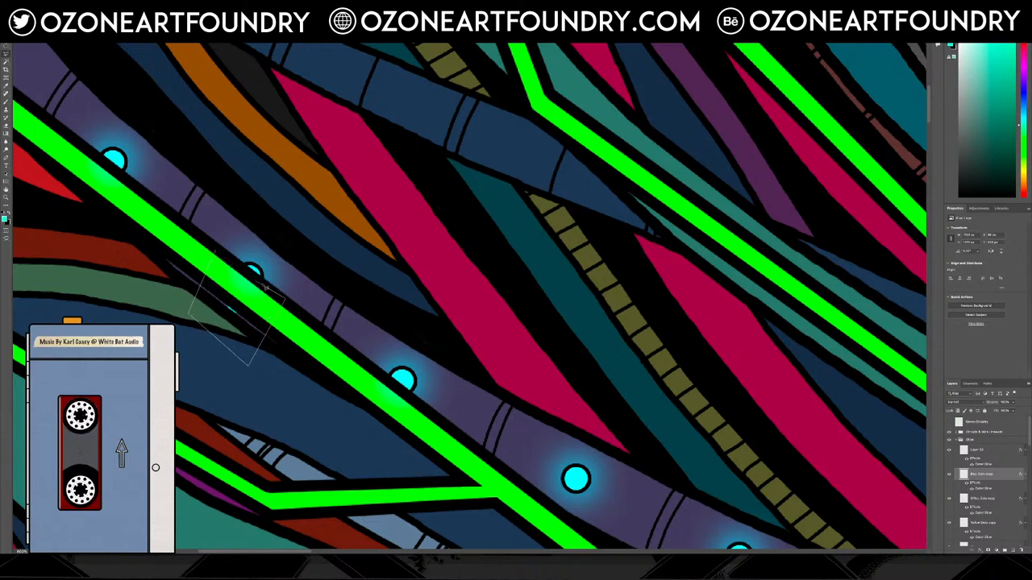
scroll(988, 508, "down", 5)
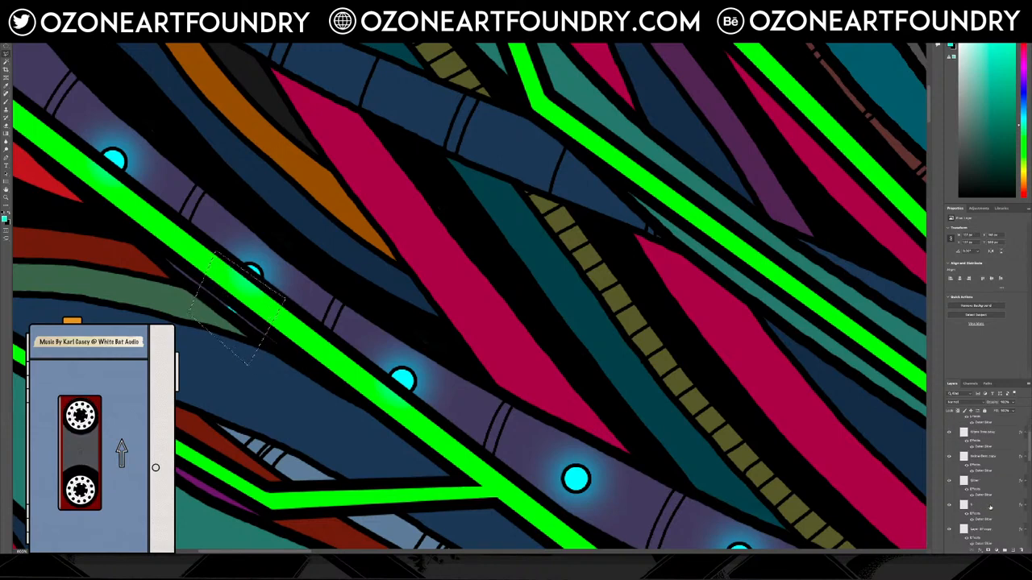
scroll(989, 509, "down", 5)
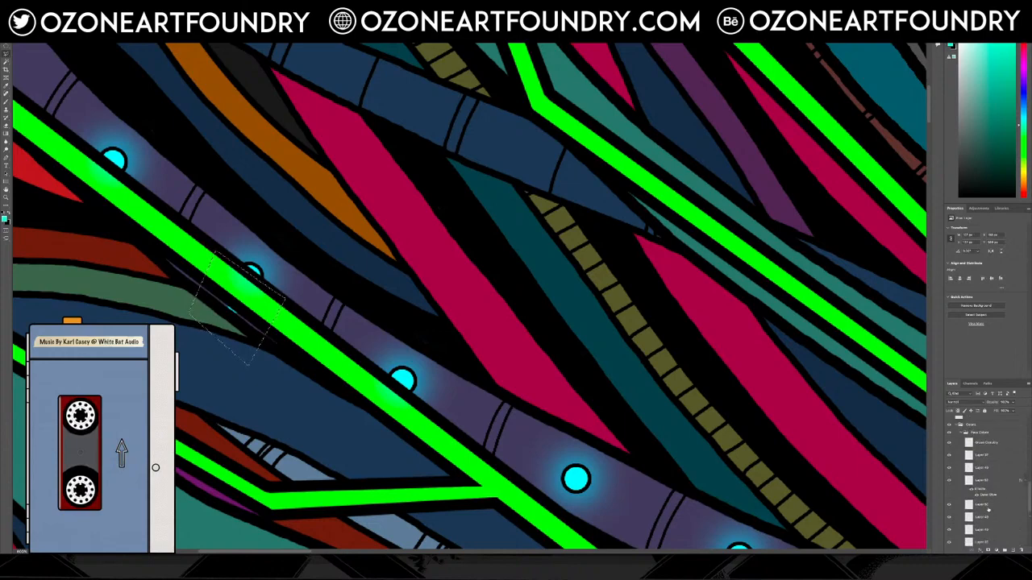
scroll(987, 509, "down", 1)
left_click(982, 490)
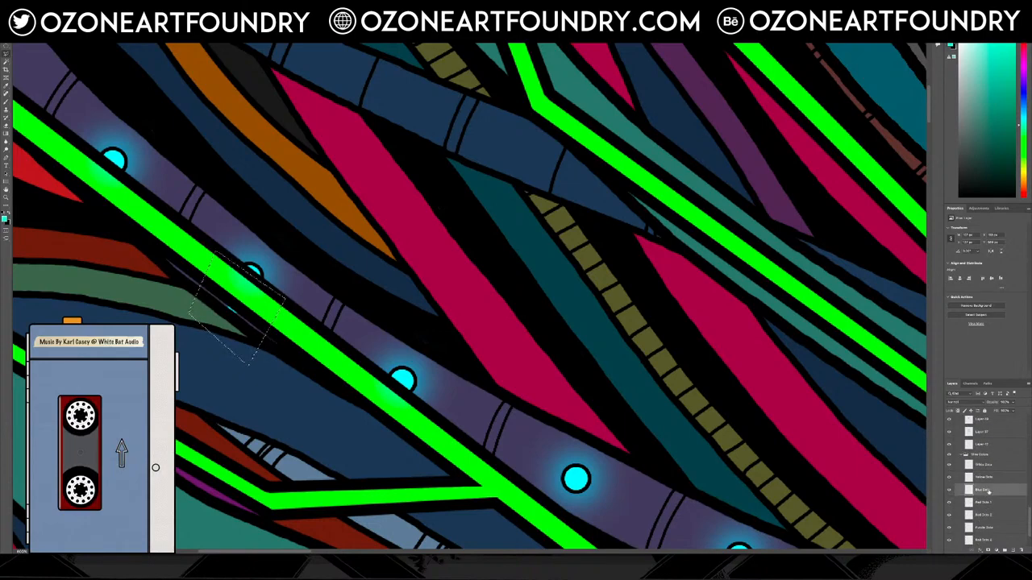
Examine the wire dots and their glows down the artwork for further colour spill, then review the whole image.
scroll(793, 399, "down", 10)
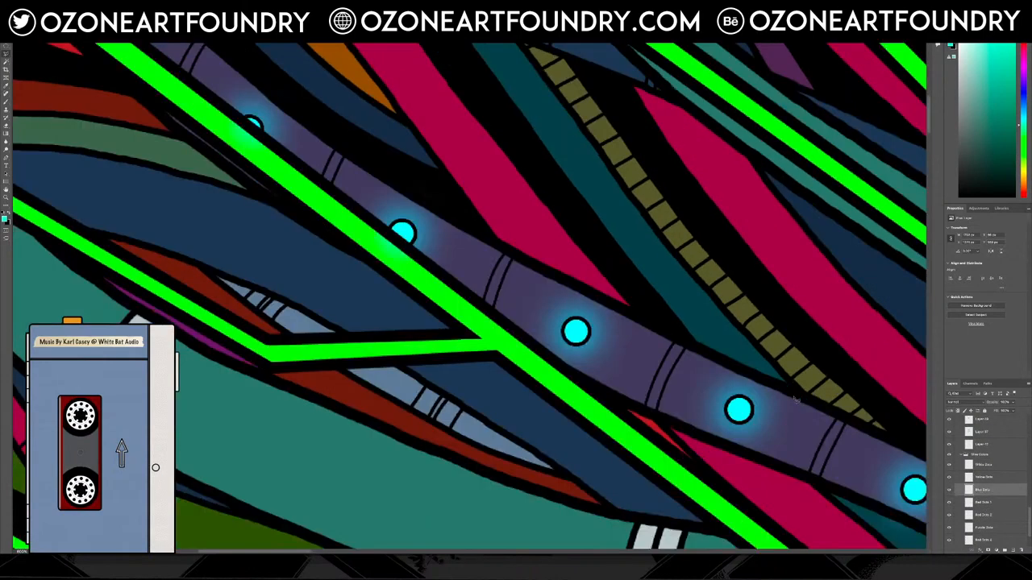
scroll(794, 397, "down", 10)
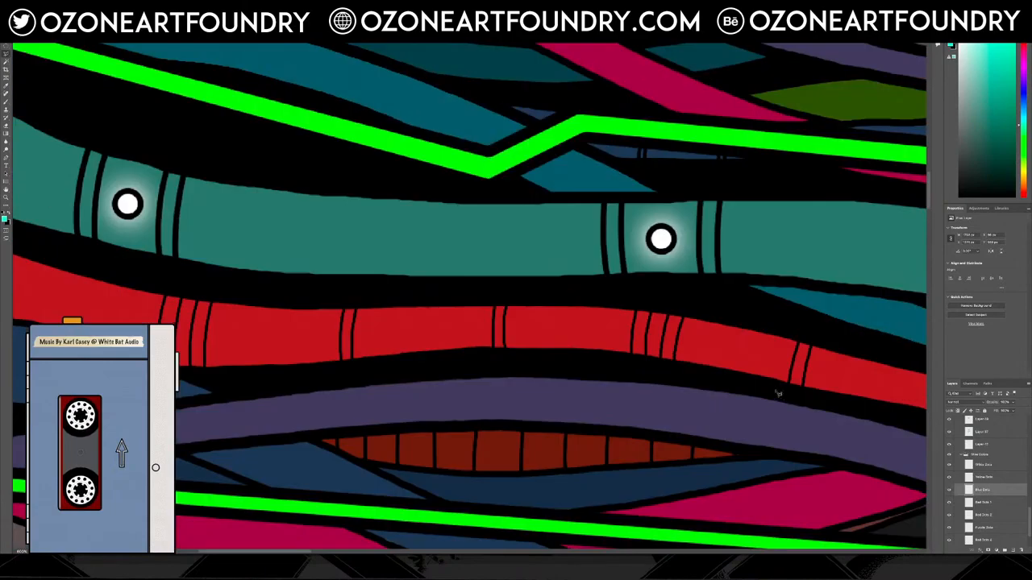
scroll(777, 393, "down", 5)
scroll(776, 393, "down", 12)
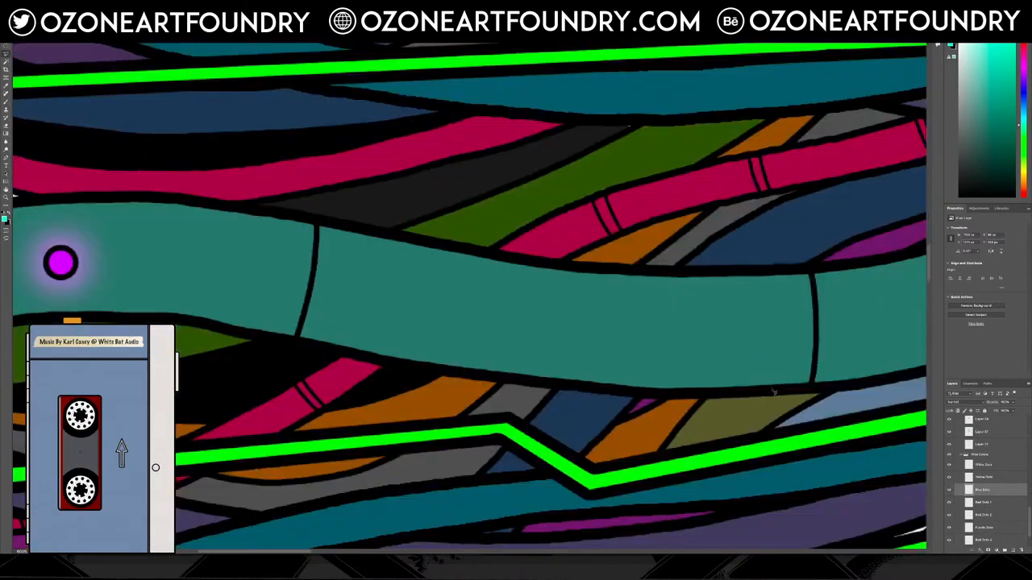
scroll(774, 392, "down", 20)
scroll(772, 391, "down", 20)
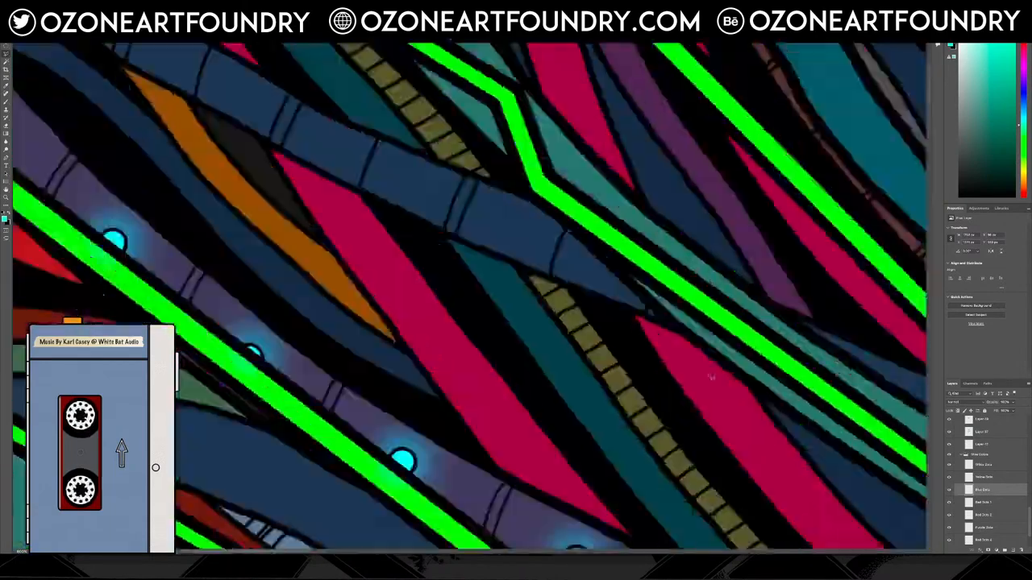
scroll(710, 377, "down", 15)
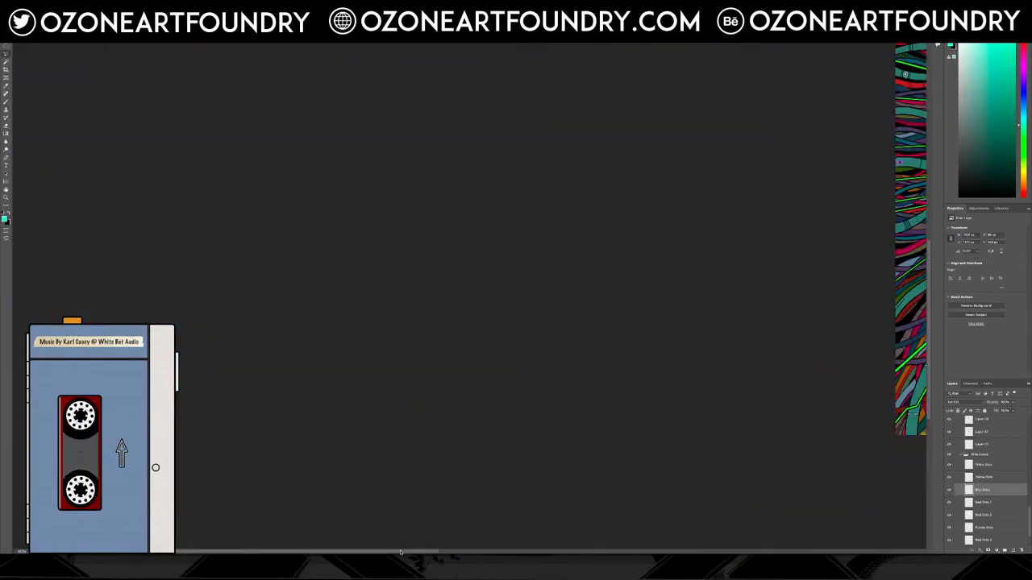
left_click_drag(401, 552, 327, 552)
scroll(615, 467, "up", 2)
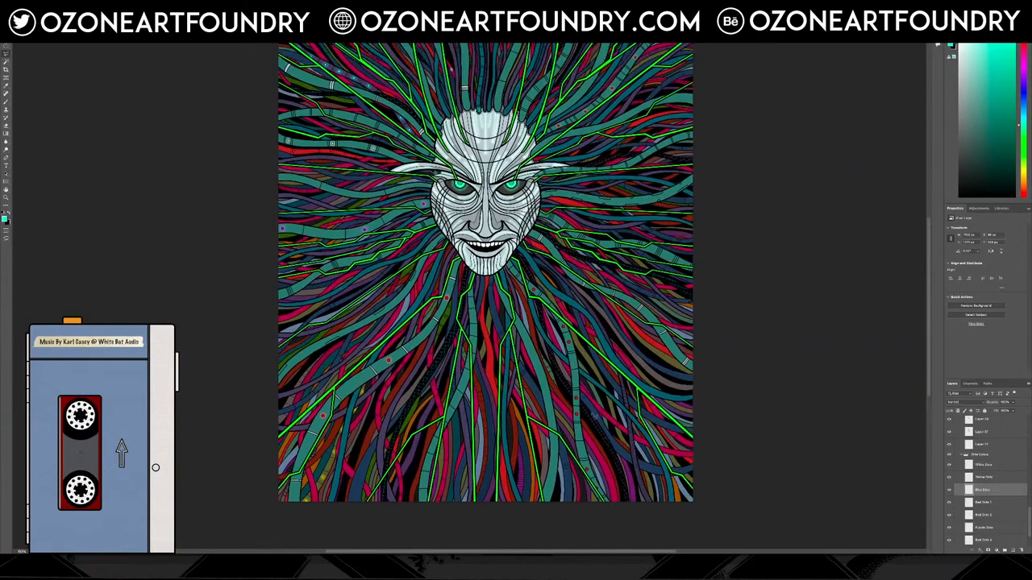
Duplicate the Red Dots 1 layer into the Glow group above the Blue Dots copy layer and give it a red outer glow.
key("ctrl+plus")
key("ctrl+plus")
key("ctrl+plus")
key("ctrl+plus")
key("ctrl+plus")
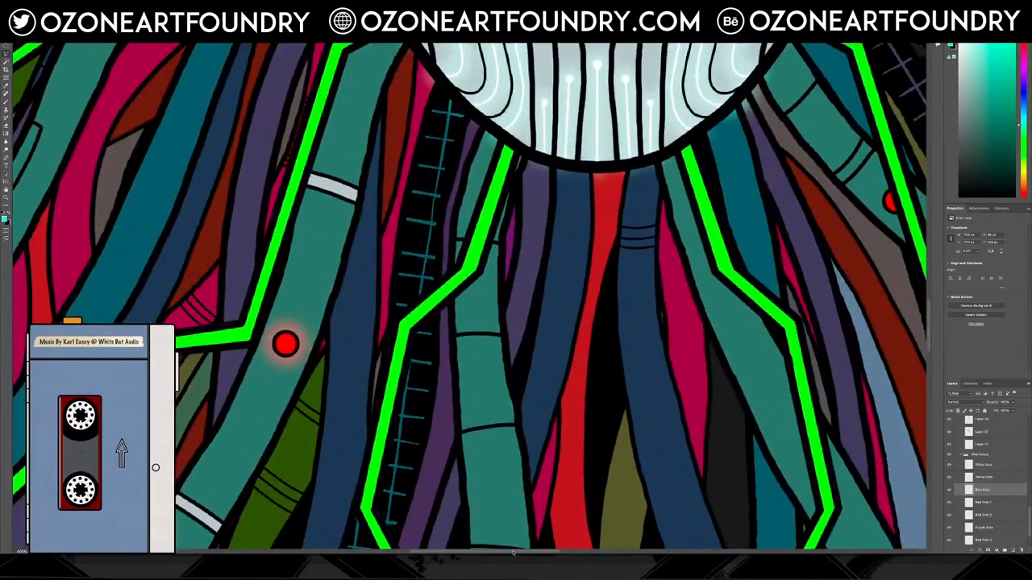
left_click_drag(514, 552, 635, 552)
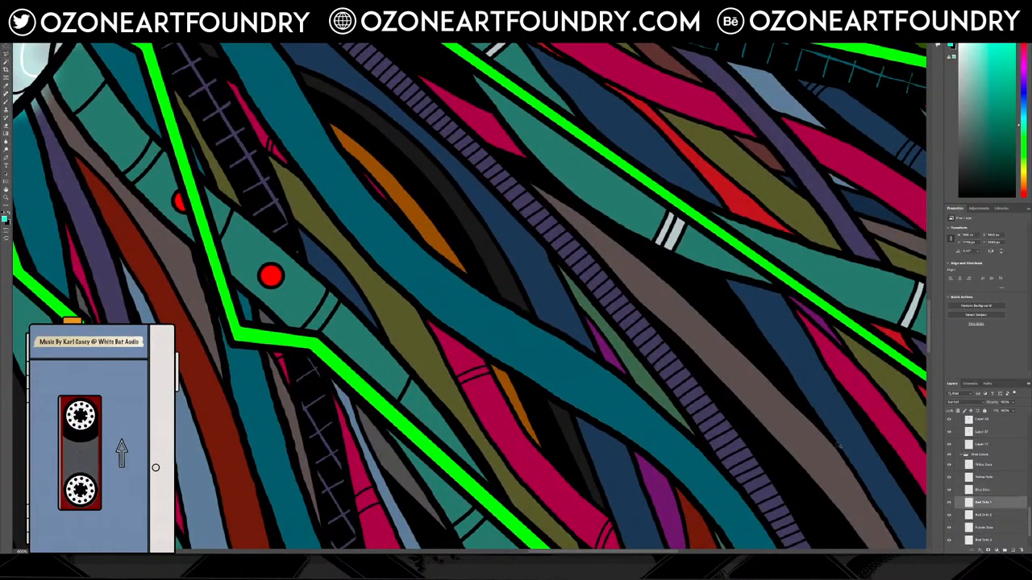
right_click(988, 502)
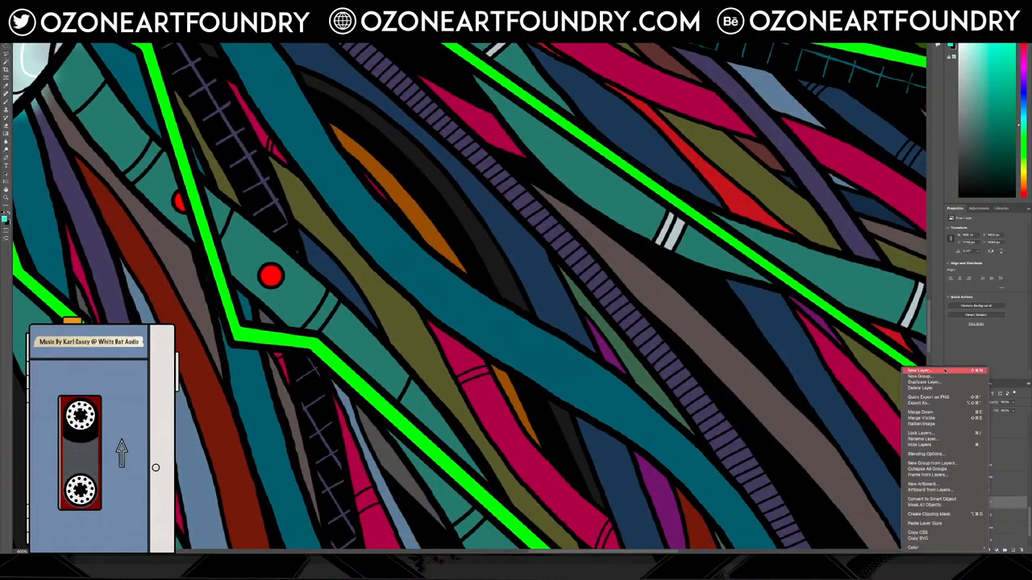
left_click(943, 382)
left_click(572, 261)
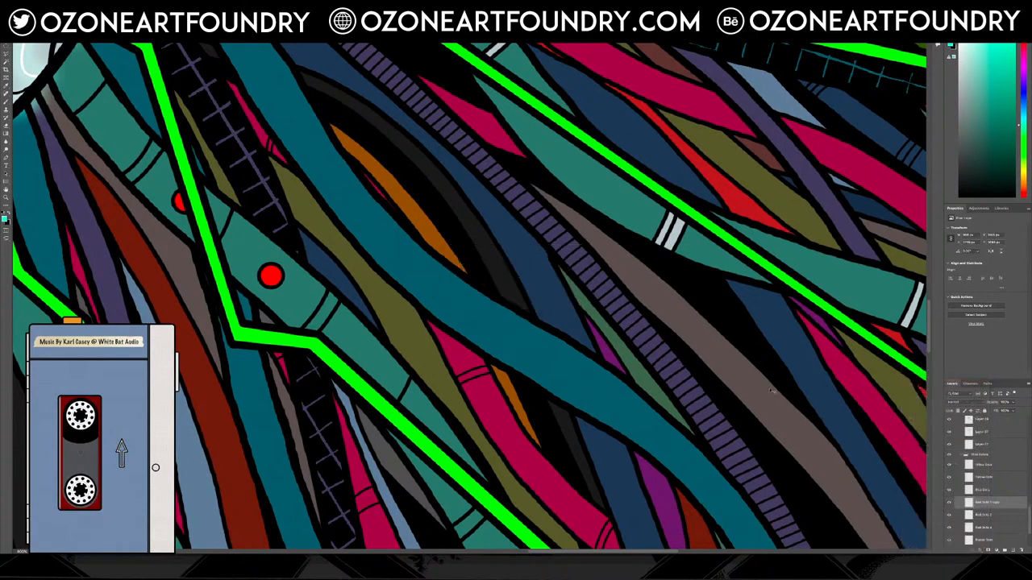
left_click_drag(989, 502, 1000, 473)
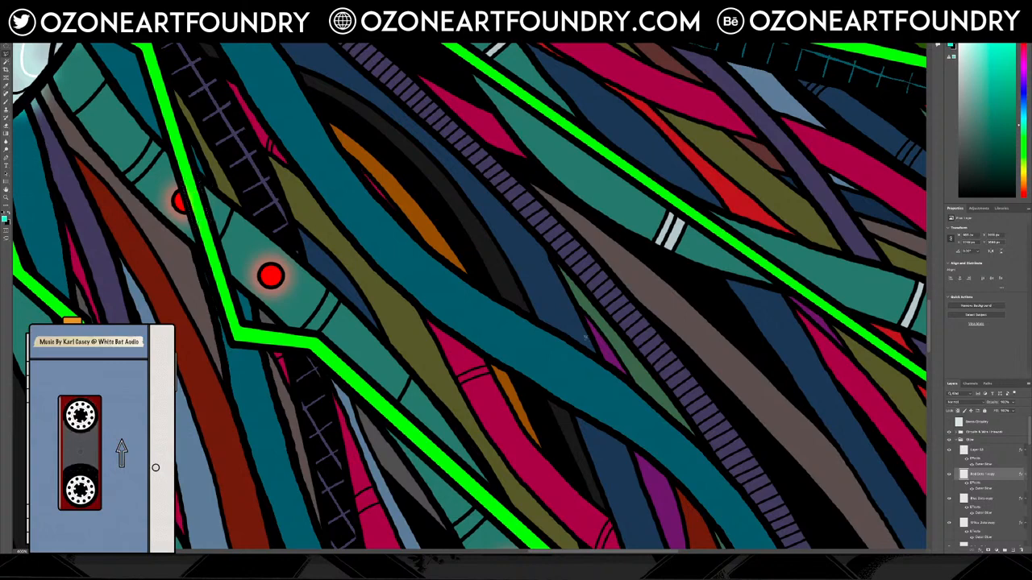
Lasso the lower-left side of the green line at the lowest red dot and clear the Red Dots 1 copy layer there.
scroll(588, 339, "down", 4)
scroll(653, 356, "down", 5)
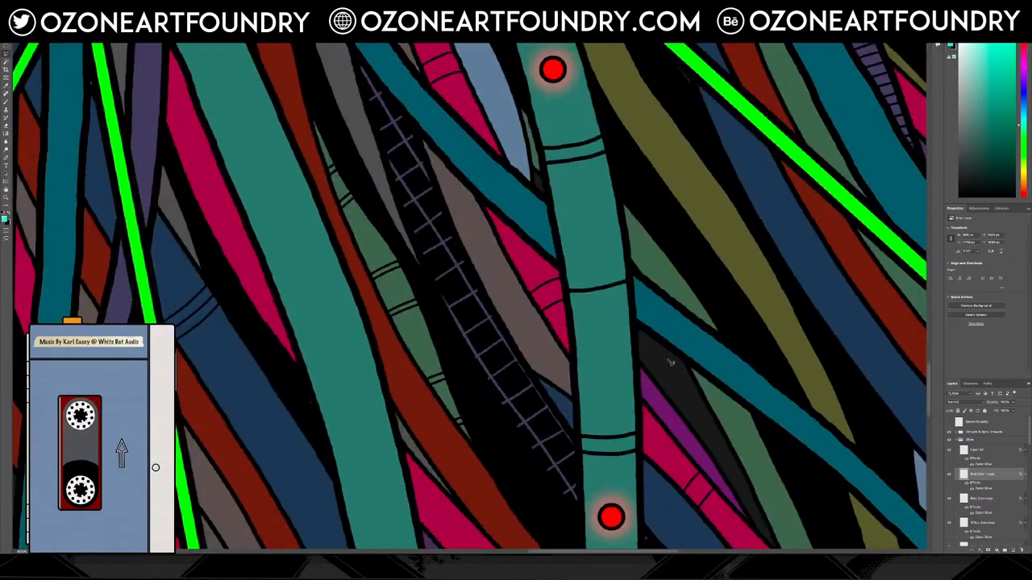
scroll(668, 363, "down", 10)
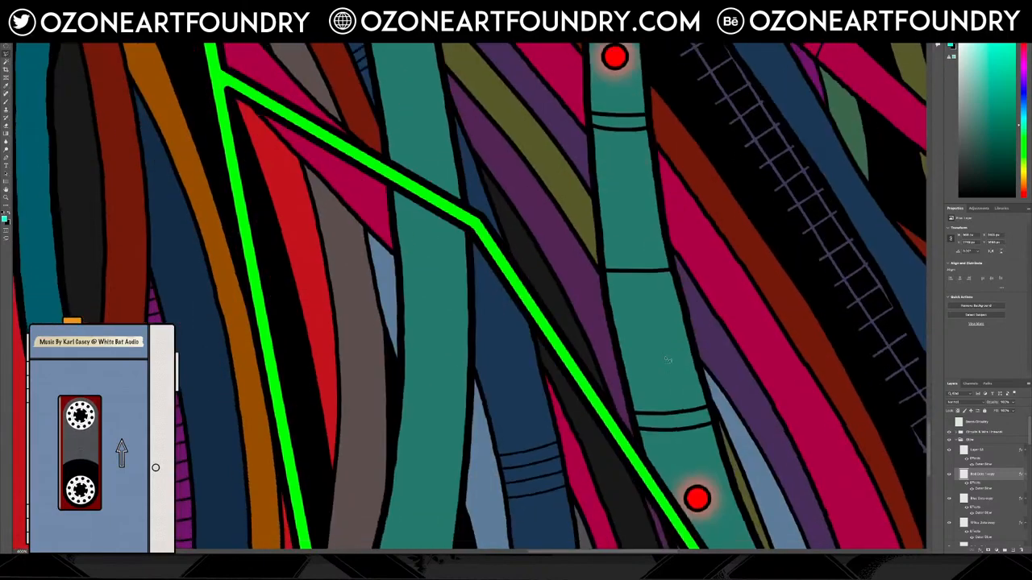
scroll(668, 360, "down", 8)
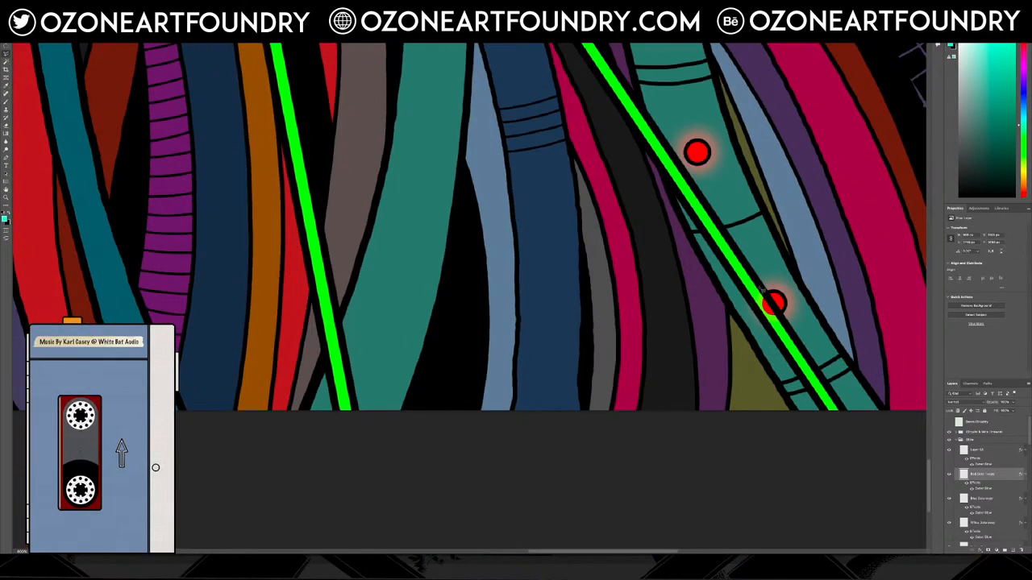
left_click(760, 287)
left_click(785, 325)
left_click(754, 351)
double_click(725, 288)
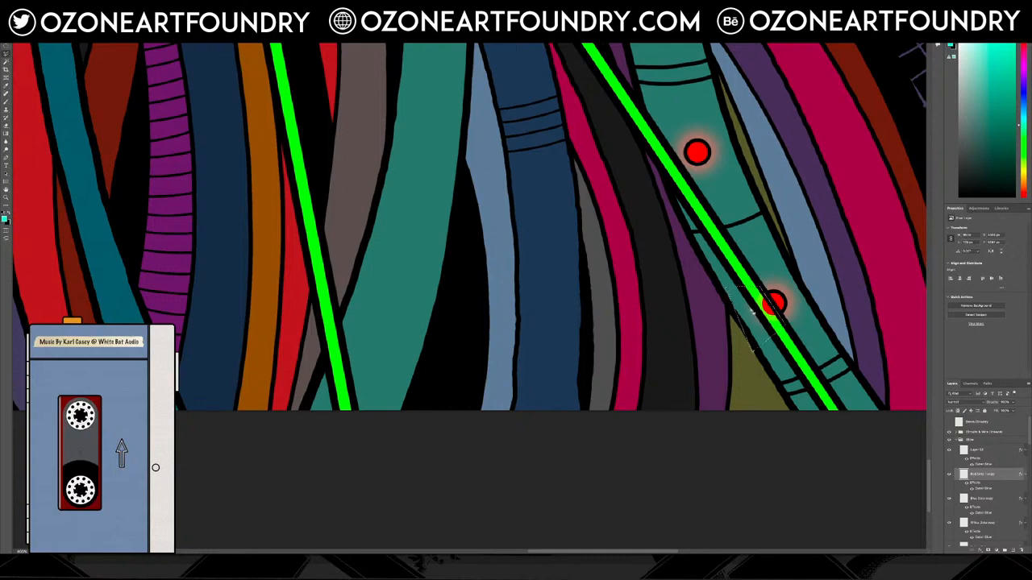
key("Delete")
key("ctrl+d")
Show the topmost layer with the glowing green circuit lines and review the red dots across the whole artwork.
left_click(949, 422)
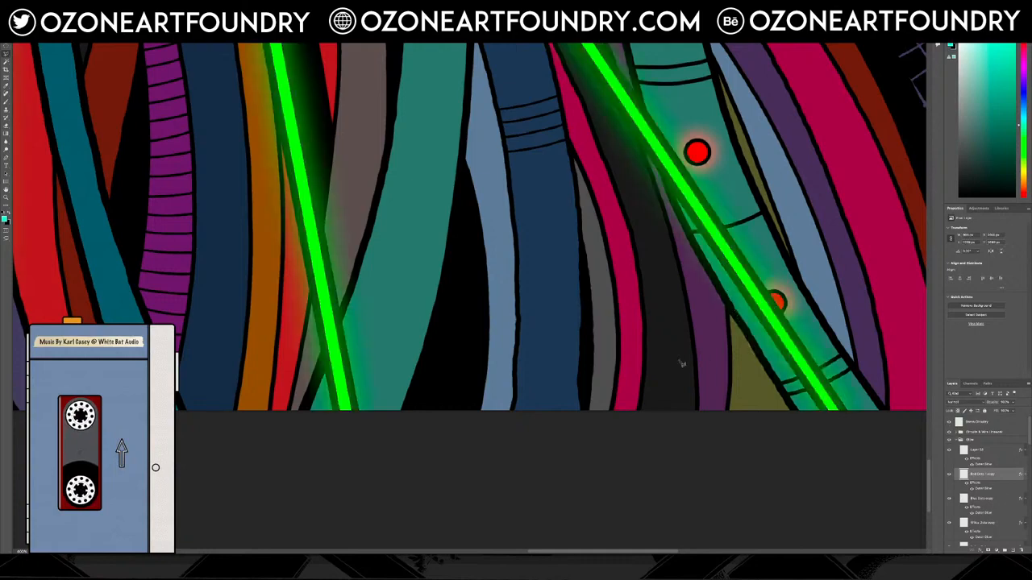
scroll(681, 363, "up", 3)
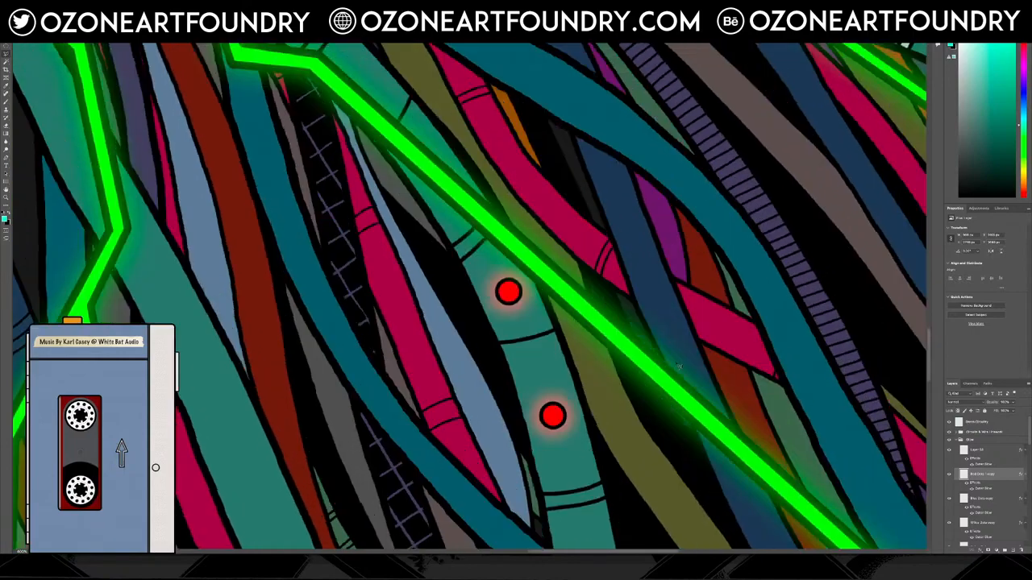
key("ctrl+minus")
key("ctrl+minus")
key("ctrl+minus")
key("ctrl+minus")
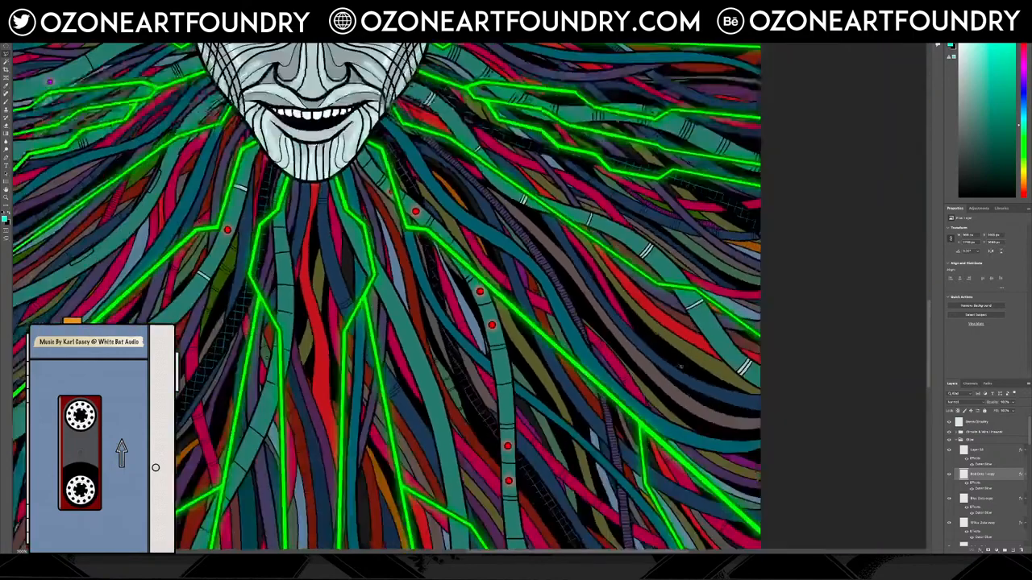
scroll(681, 372, "up", 2)
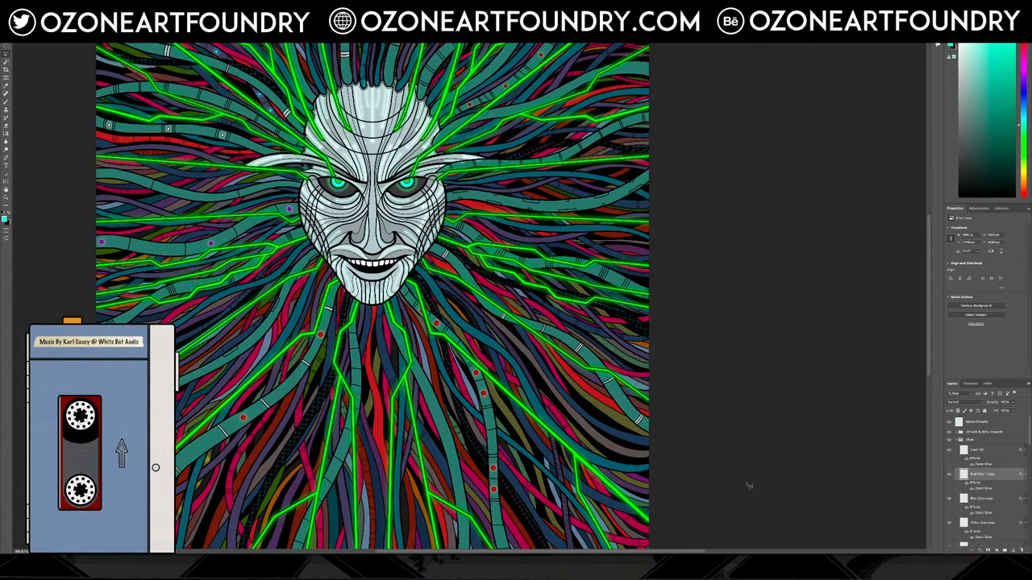
scroll(622, 318, "up", 3)
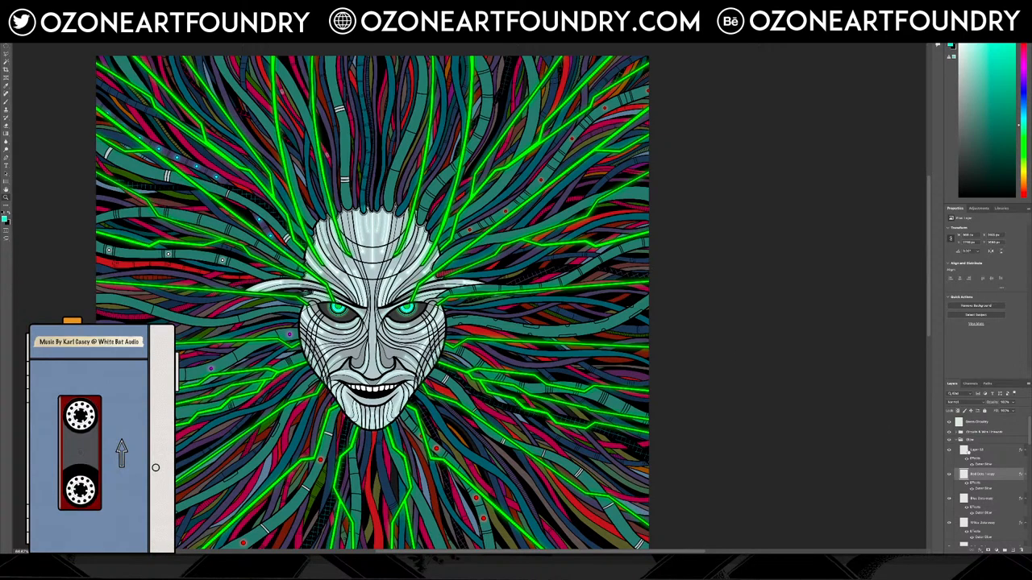
Try rasterizing the layer style of the Red Dots 1 copy layer and undo it.
right_click(986, 475)
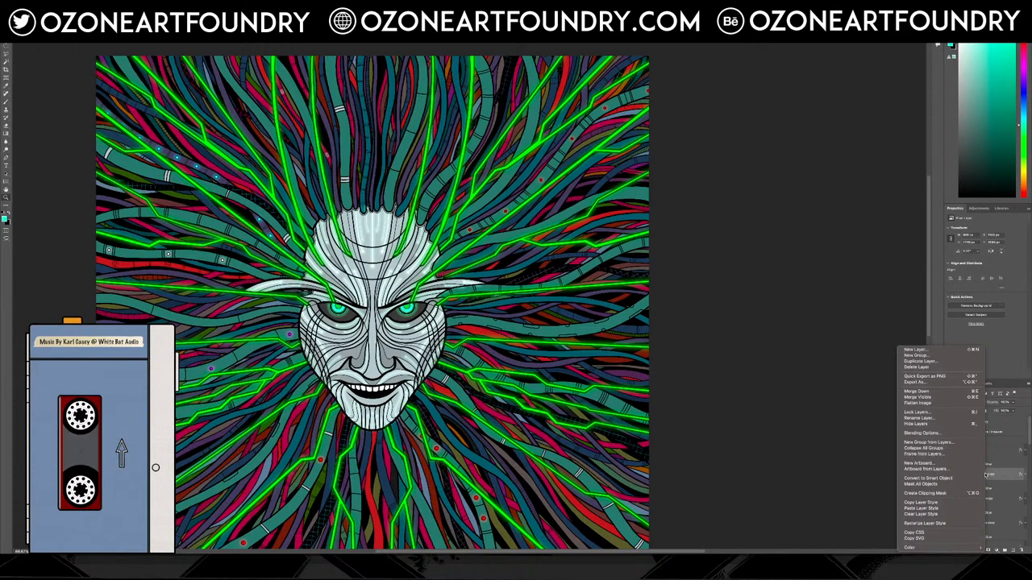
left_click(1004, 474)
right_click(992, 475)
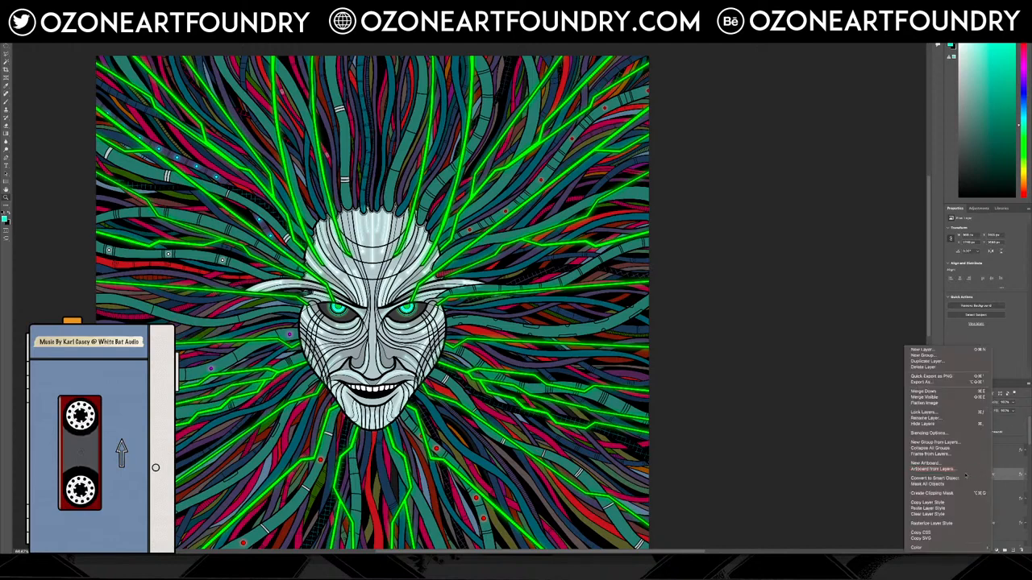
left_click(948, 524)
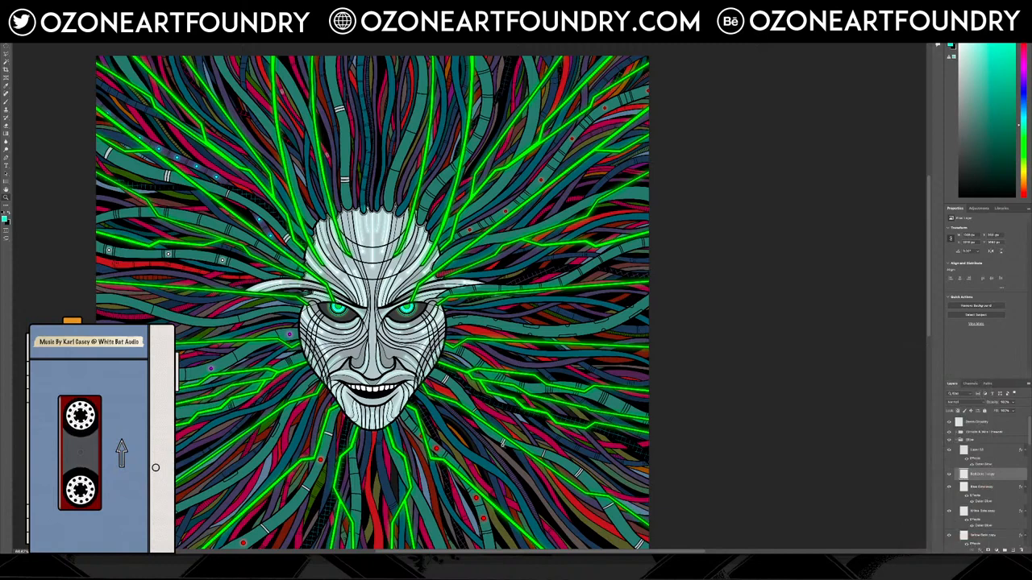
key("ctrl+z")
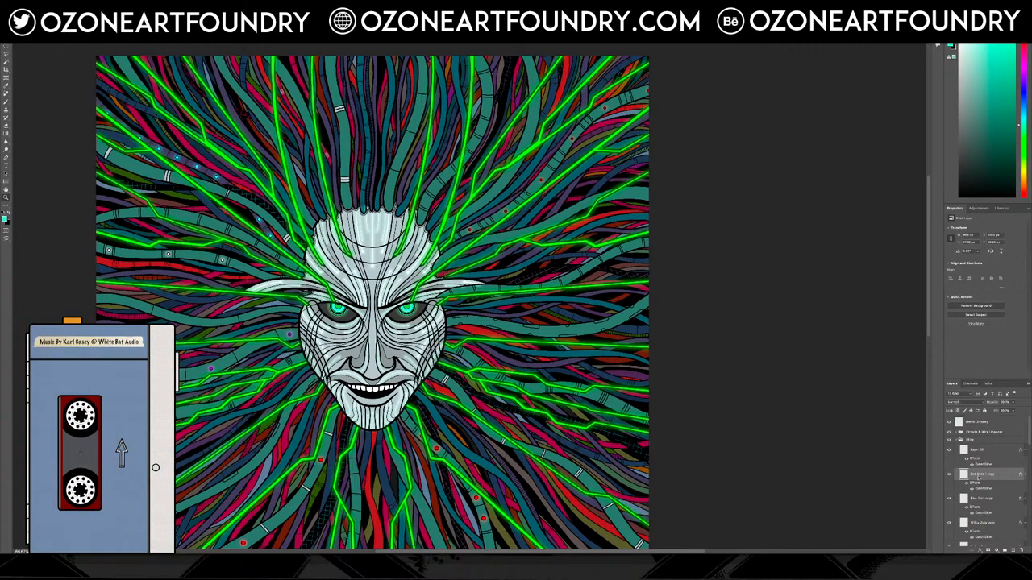
Try converting the Red Dots 1 copy layer to a smart object and undo the conversion.
right_click(979, 476)
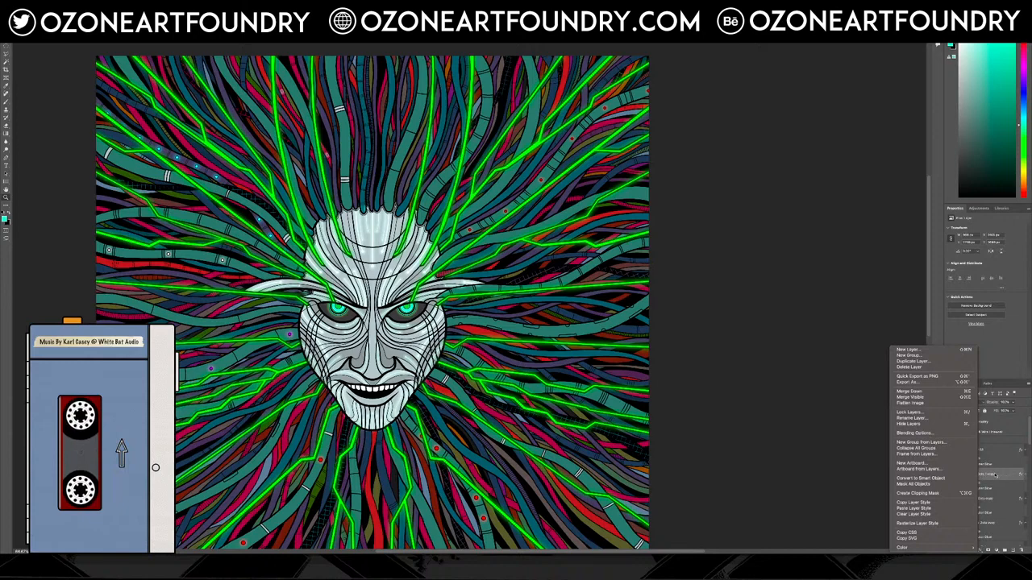
left_click(919, 477)
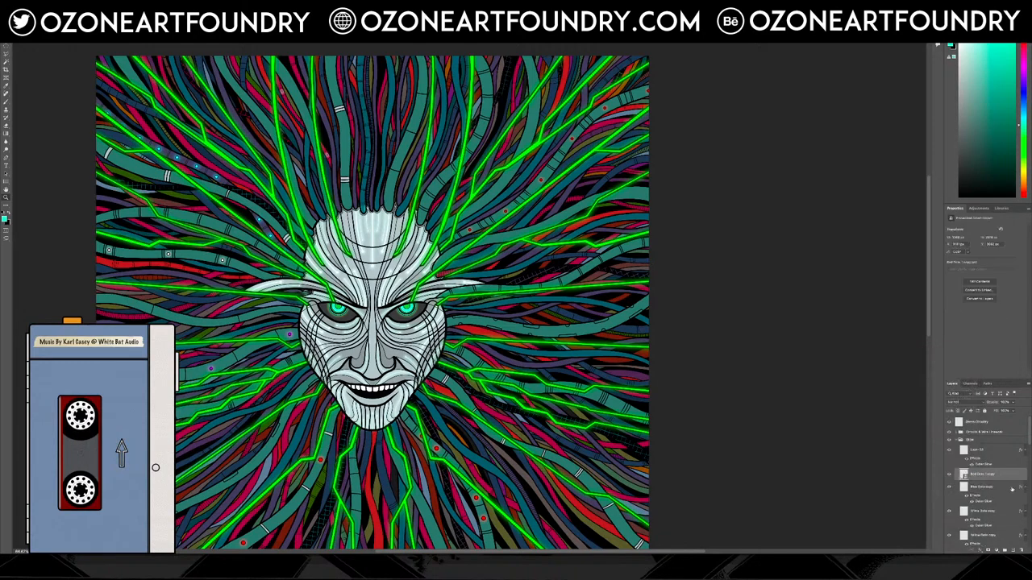
key("ctrl+z")
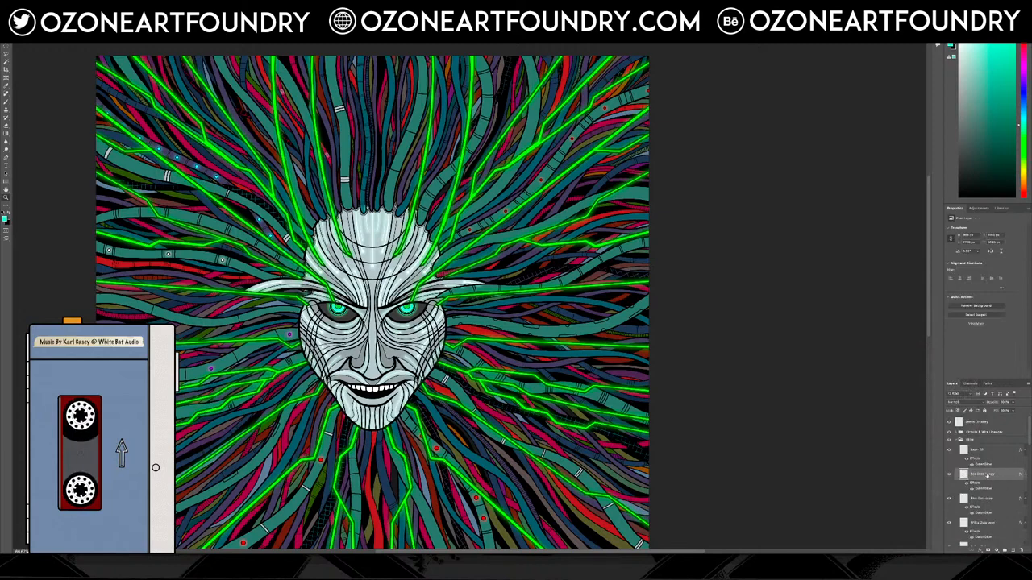
Try splitting the Red Dots 1 copy layer's outer glow into its own layer, hide that layer, and undo both changes.
right_click(984, 486)
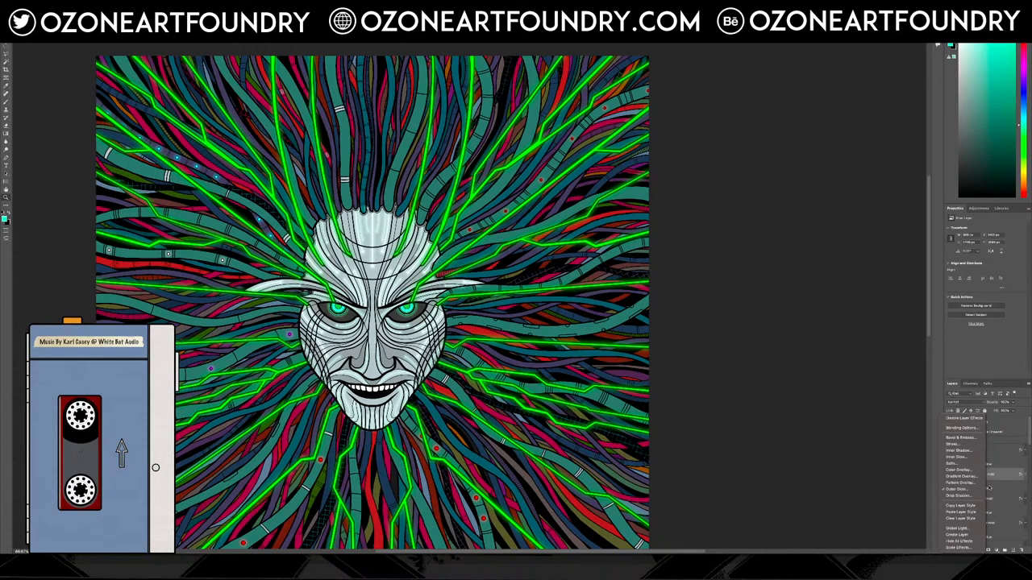
left_click(960, 535)
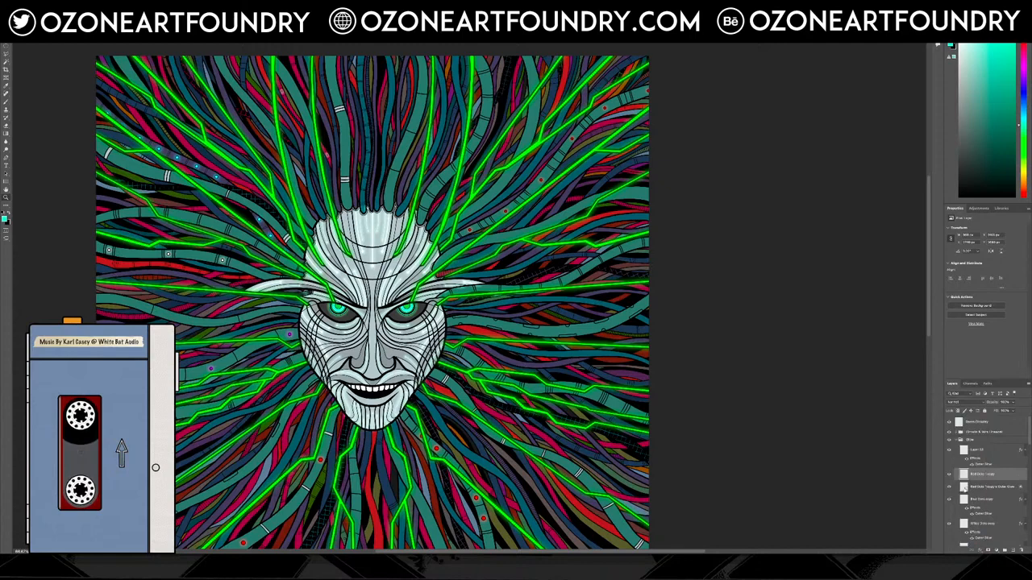
right_click(972, 488)
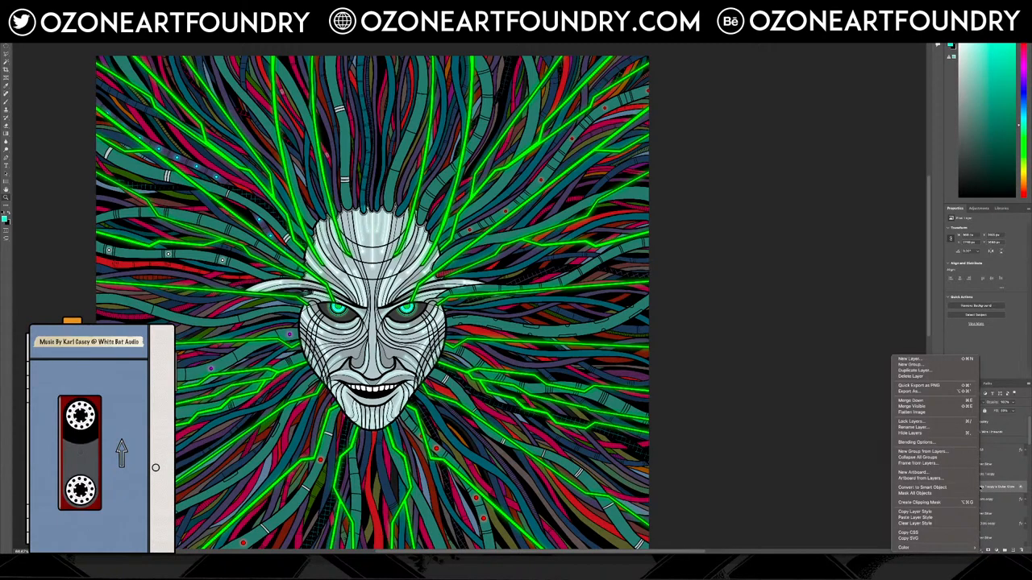
left_click(981, 488)
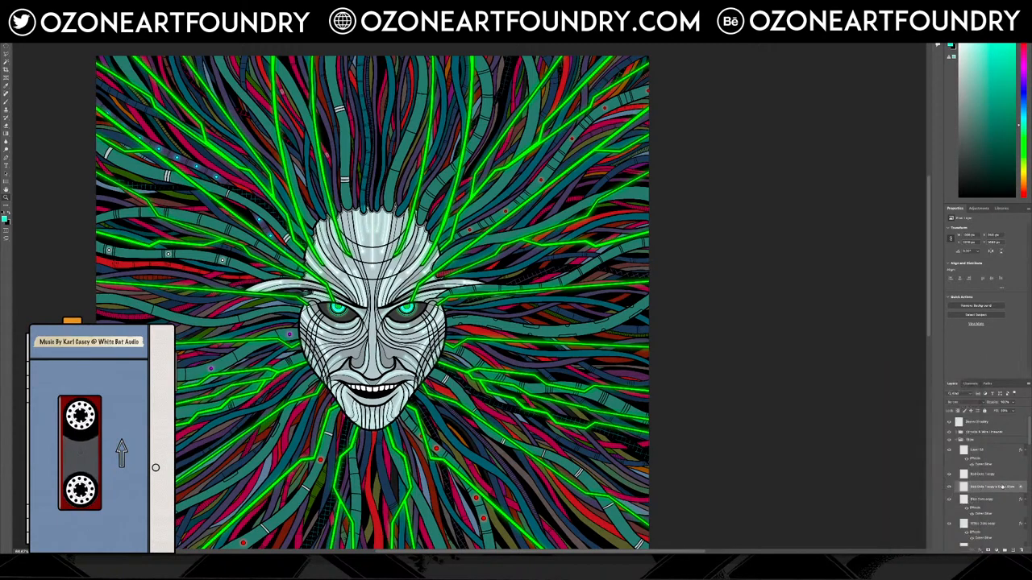
left_click(949, 486)
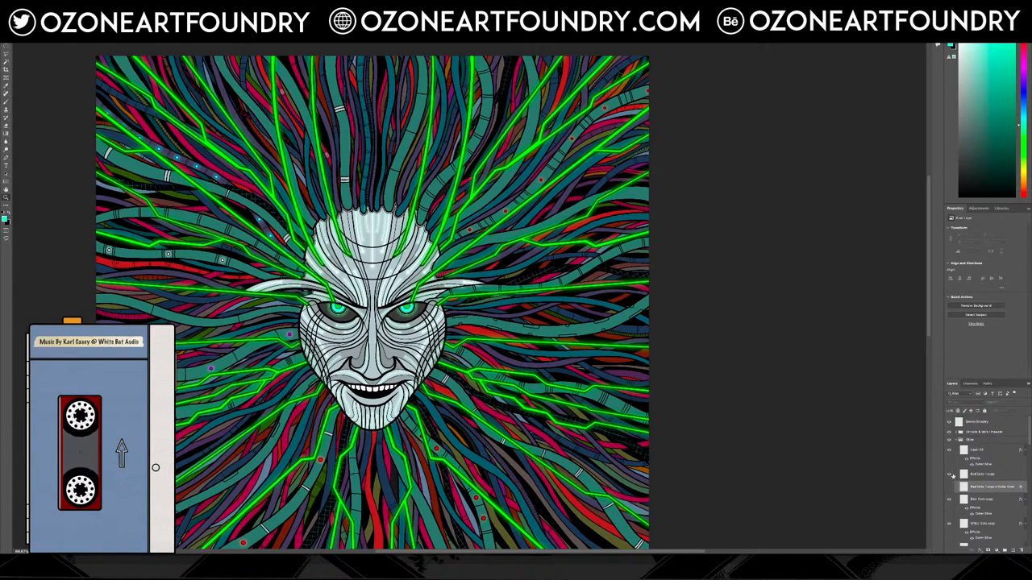
key("ctrl+z")
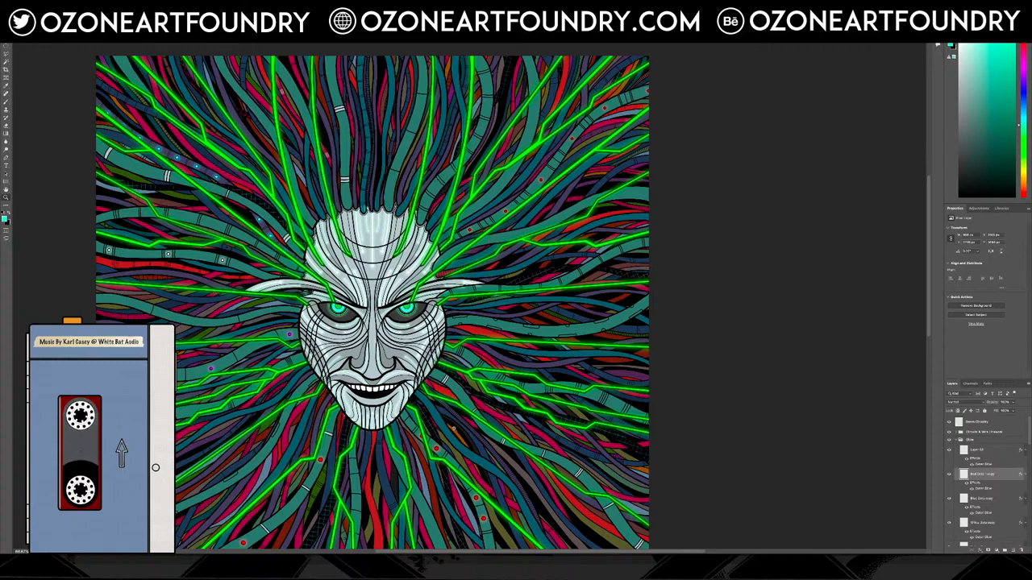
Create a separate layer from the Red Dots 1 copy layer's outer glow, working close up on the red dots below the chin.
left_click(434, 454)
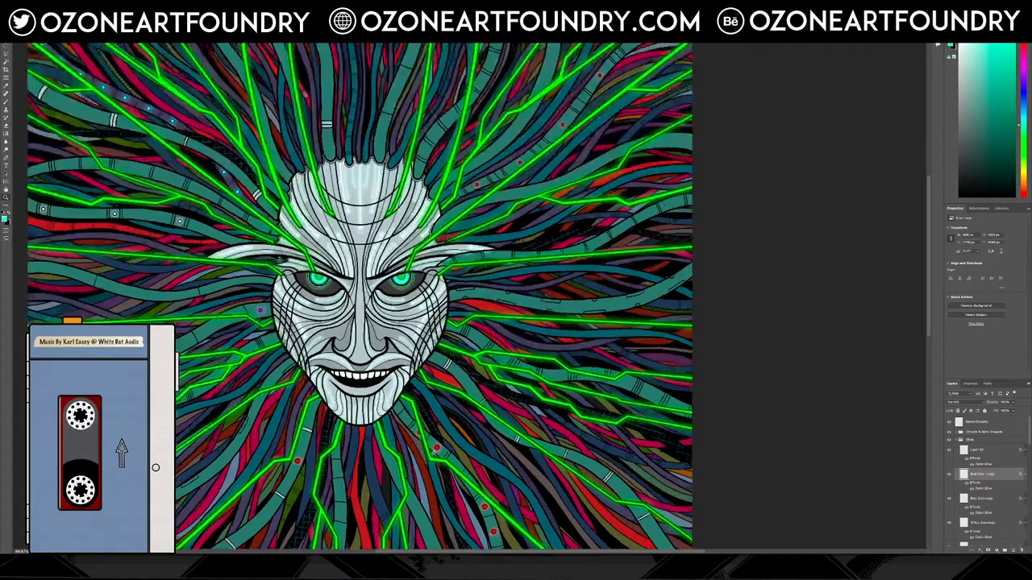
left_click(434, 454)
left_click(434, 454)
right_click(986, 488)
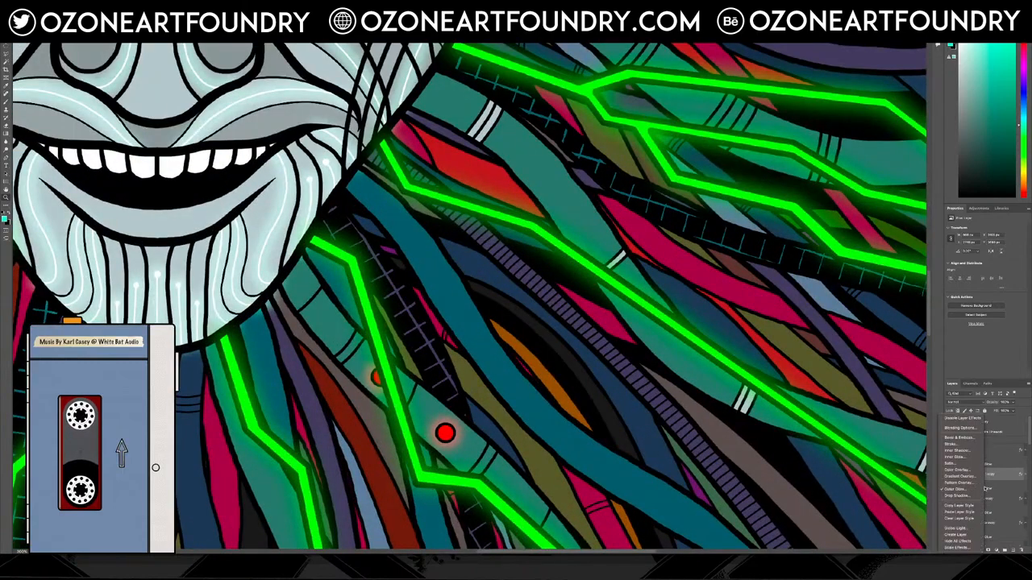
left_click(959, 534)
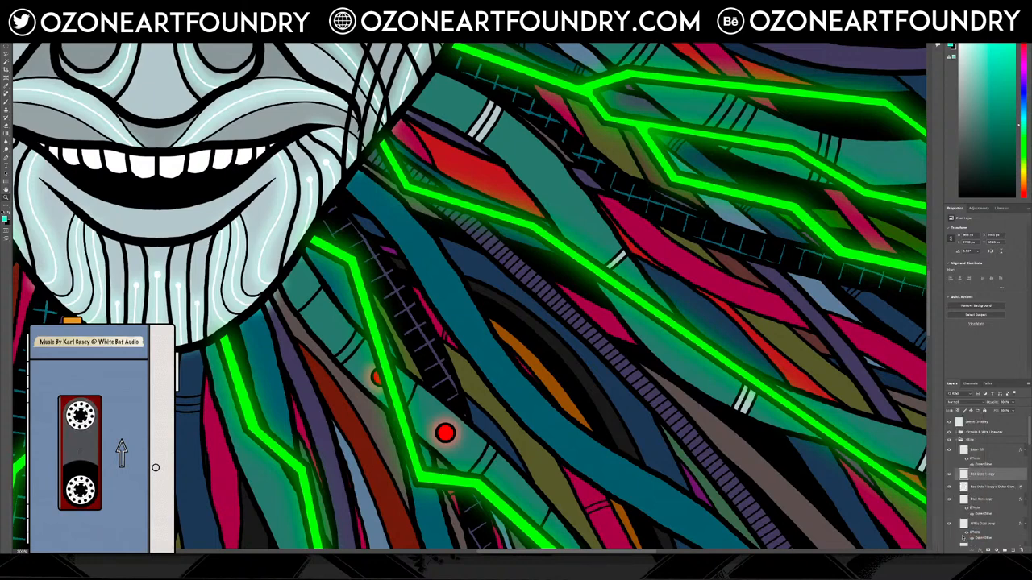
Try merging the Red Dots 1 copy layer with its separated outer glow layer and undo the merge.
right_click(979, 487)
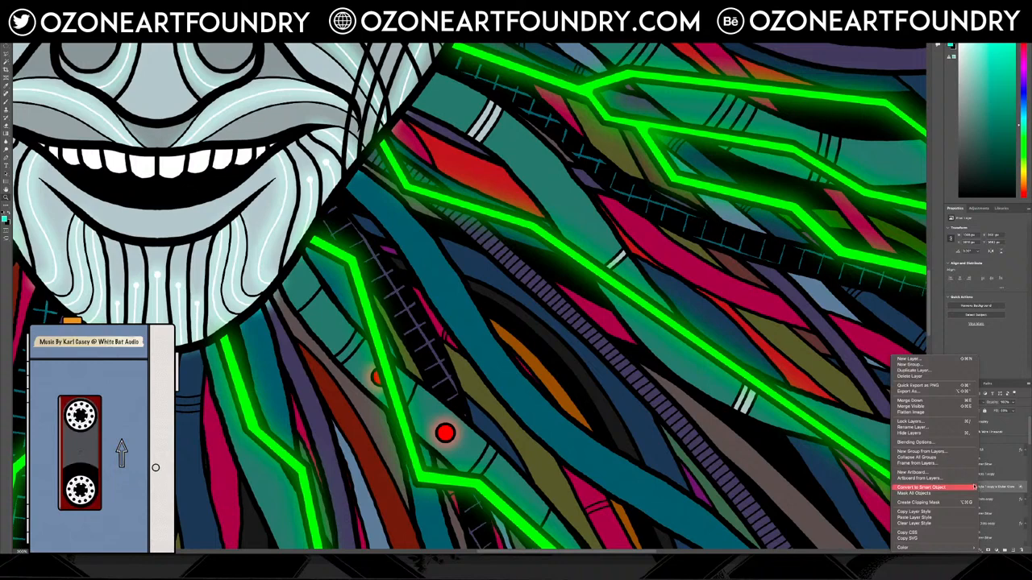
left_click(998, 486)
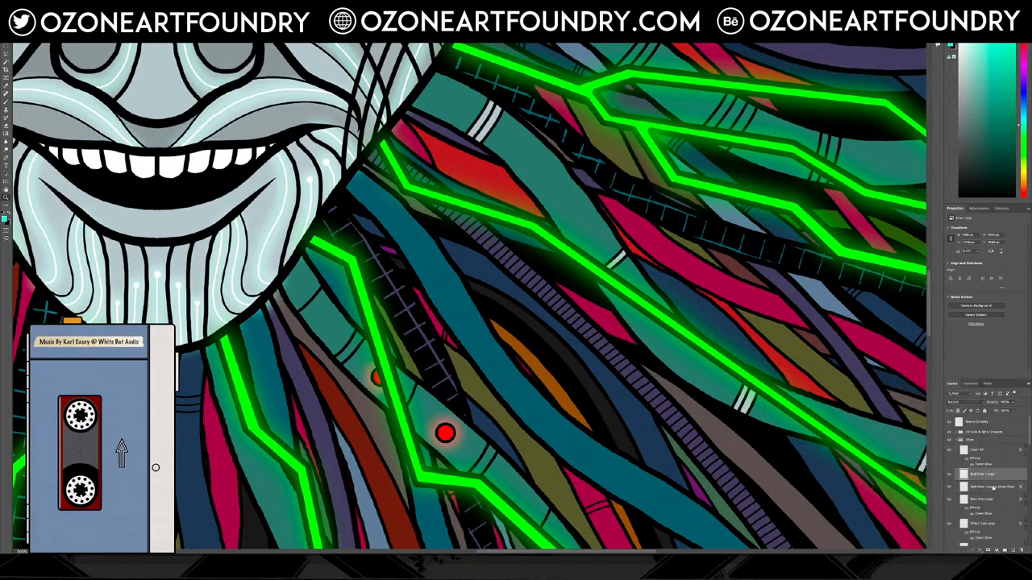
right_click(994, 479)
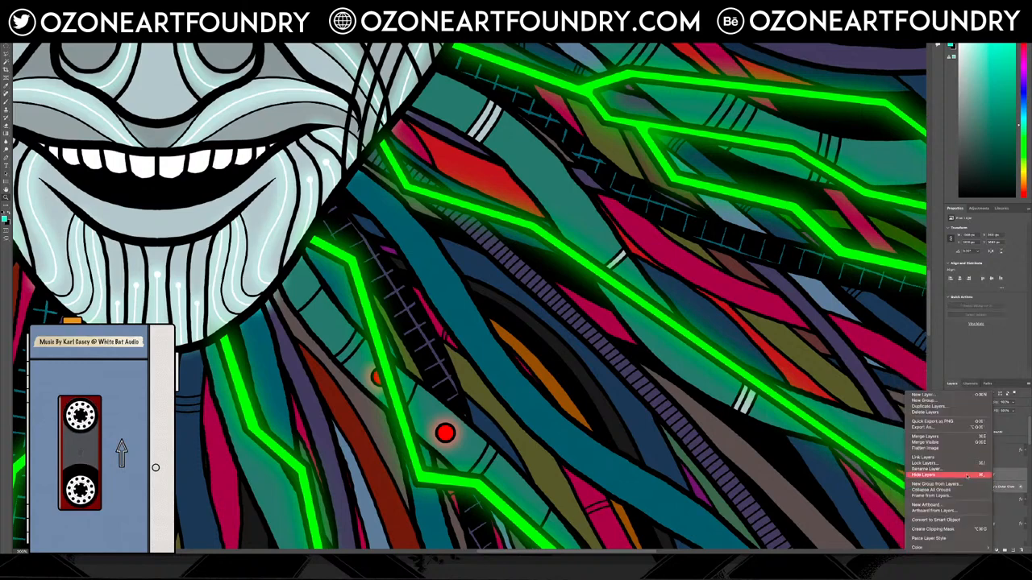
left_click(967, 437)
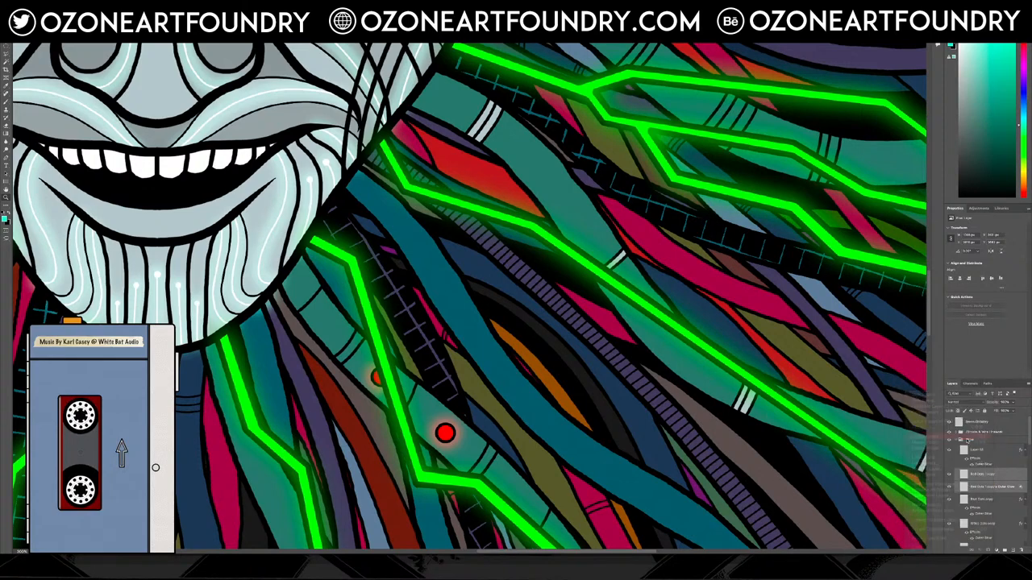
key("ctrl+z")
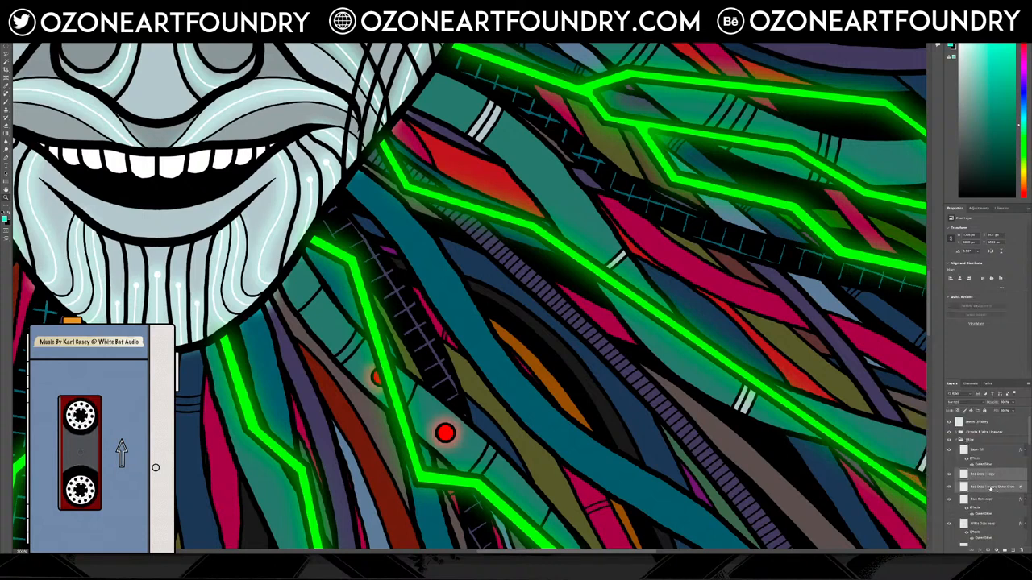
Undo the separation of the Red Dots 1 copy layer's outer glow into its own layer.
key("ctrl+z")
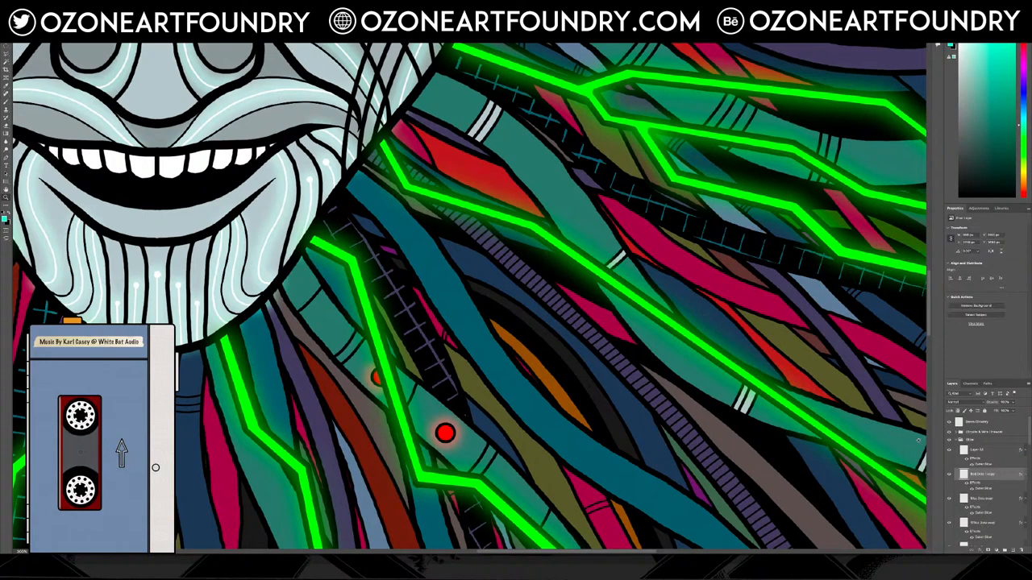
Add a new empty layer directly below the green circuitry layer in the base colors group.
scroll(846, 411, "up", 10)
scroll(850, 414, "down", 2)
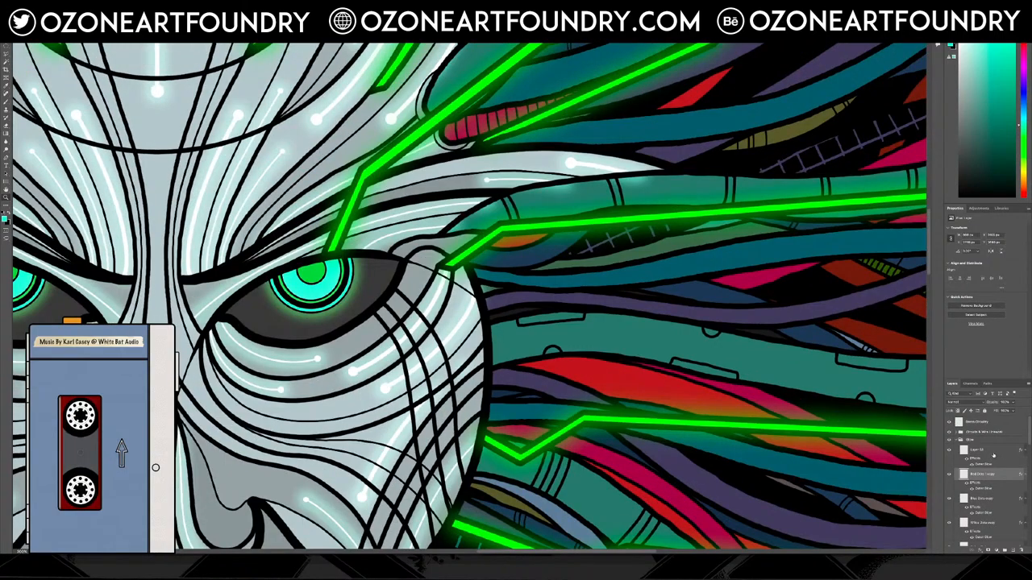
scroll(991, 456, "down", 5)
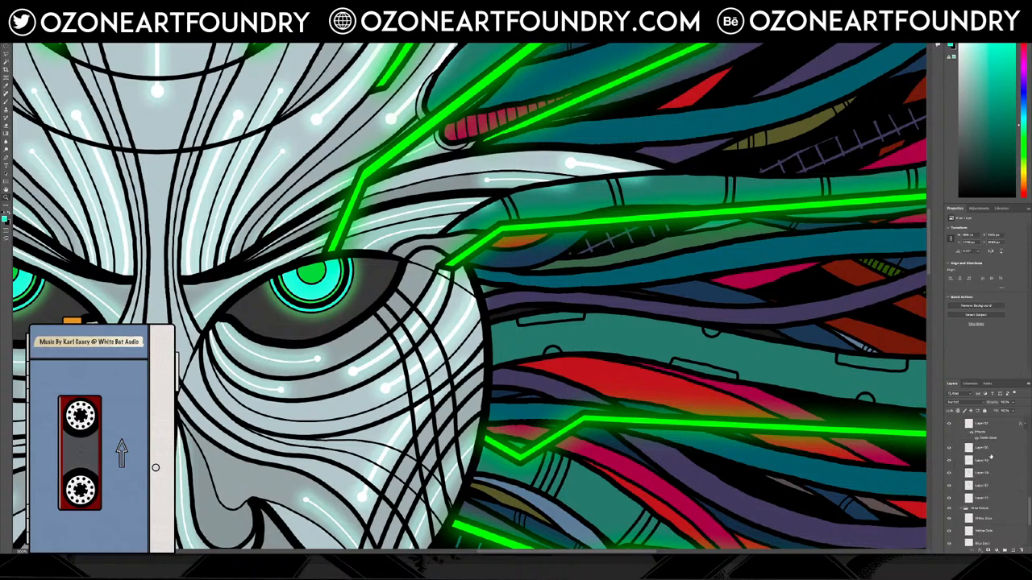
scroll(991, 457, "up", 4)
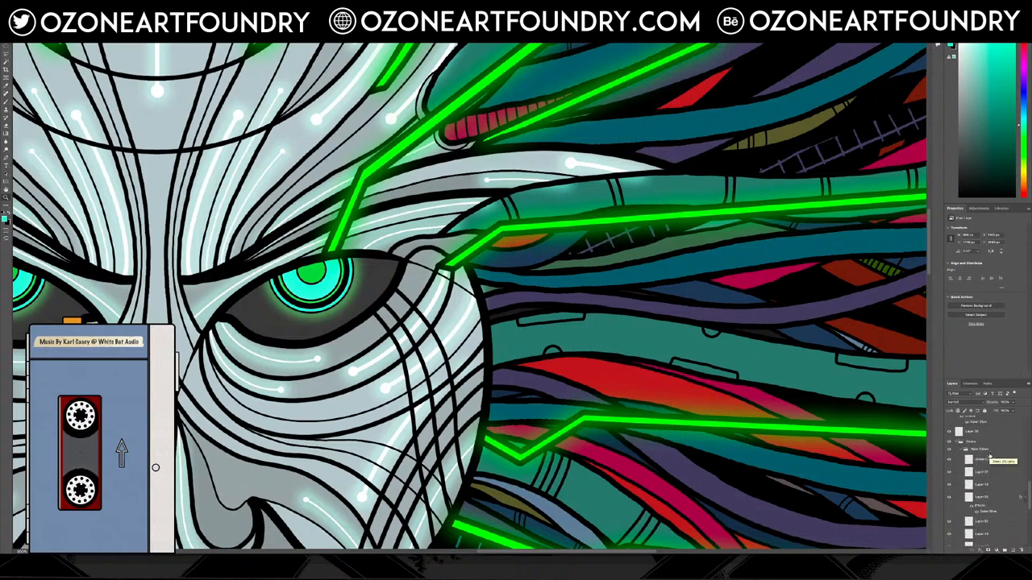
scroll(990, 457, "down", 3)
scroll(990, 456, "up", 1)
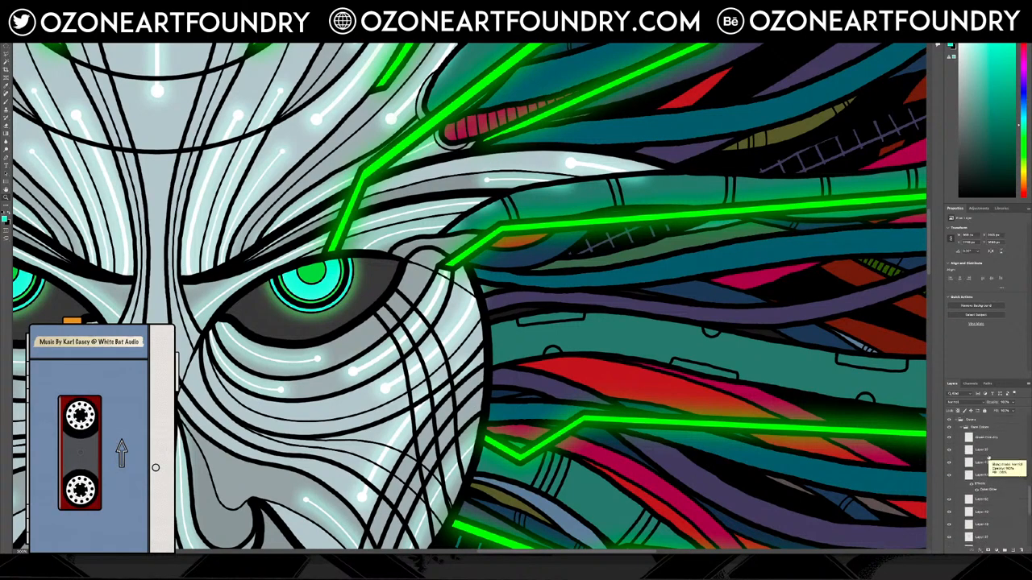
left_click_drag(500, 553, 535, 554)
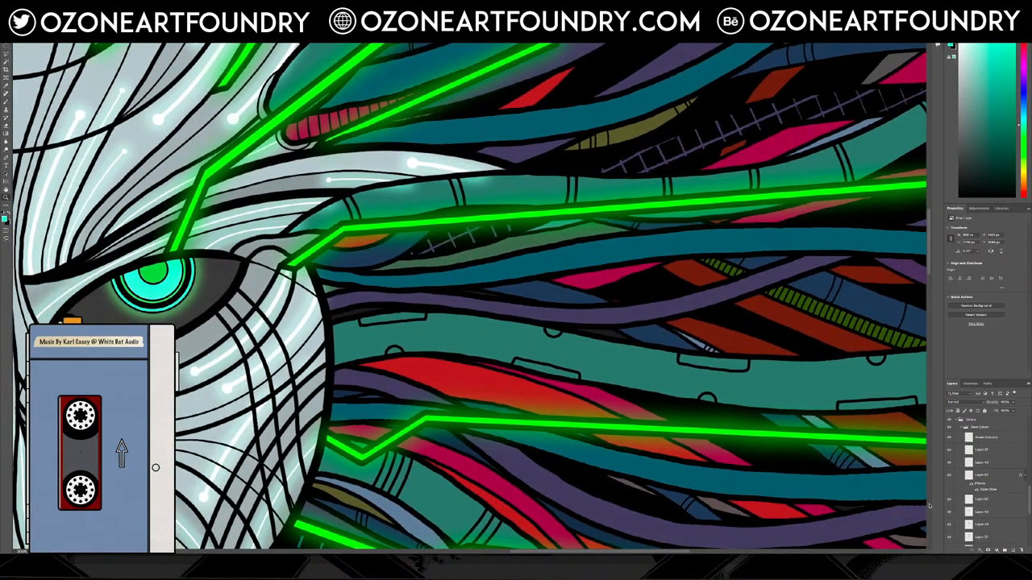
left_click(987, 453)
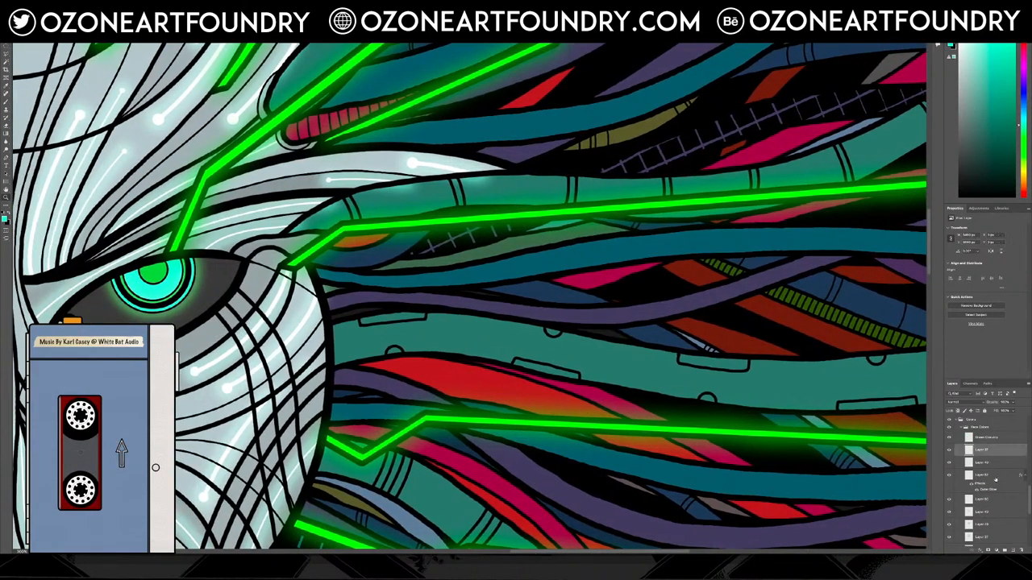
left_click(1013, 551)
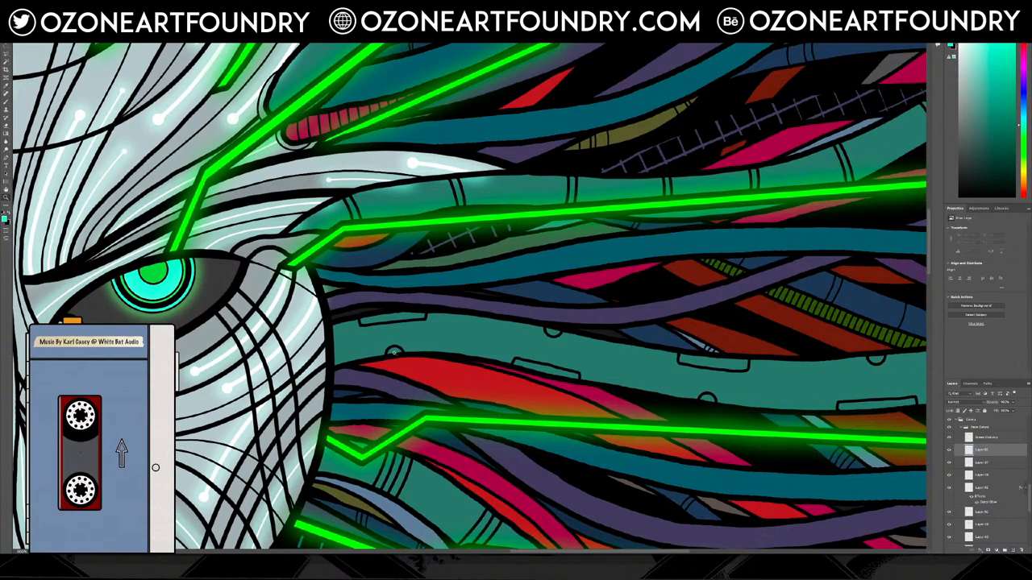
Make a circular selection over the small half-circle on the teal wire's lower edge beside the face, and open the foreground color for editing.
scroll(393, 352, "up", 4)
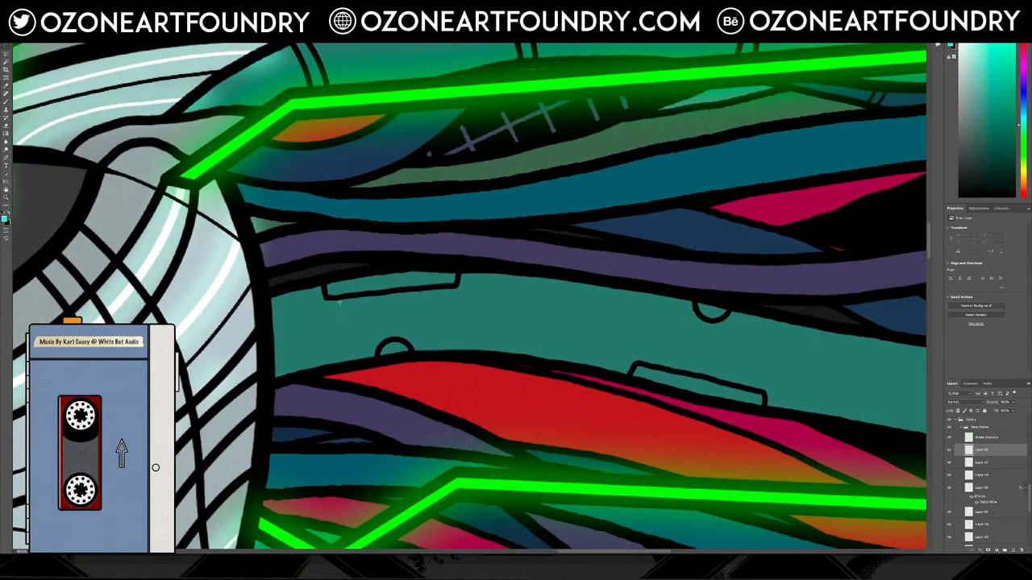
mouse_move(394, 350)
left_mouse_down()
mouse_move(424, 329)
mouse_move(393, 352)
mouse_move(418, 378)
mouse_move(392, 366)
left_mouse_up()
key("ctrl+d")
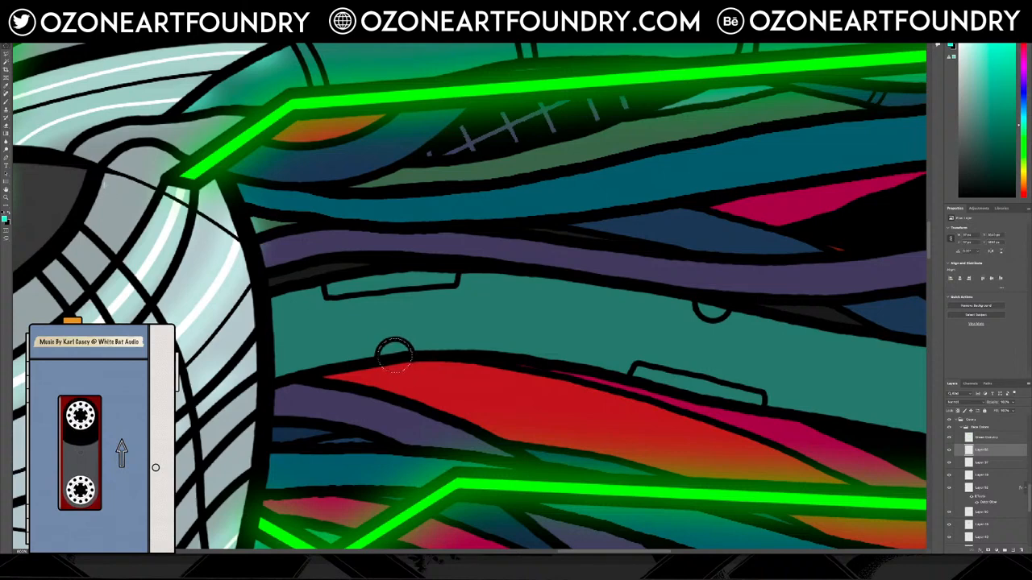
key("ctrl+d")
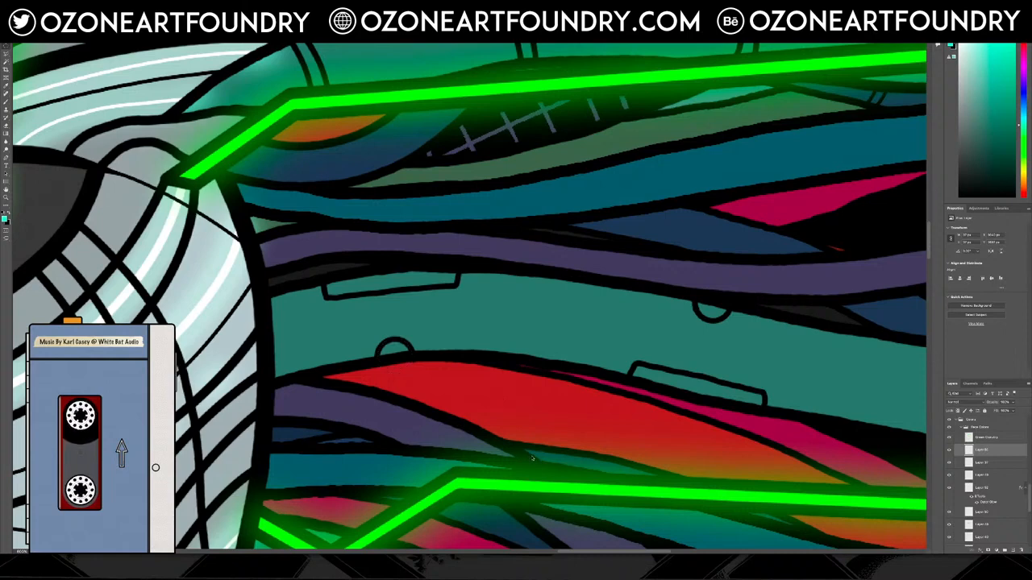
key("ctrl+z")
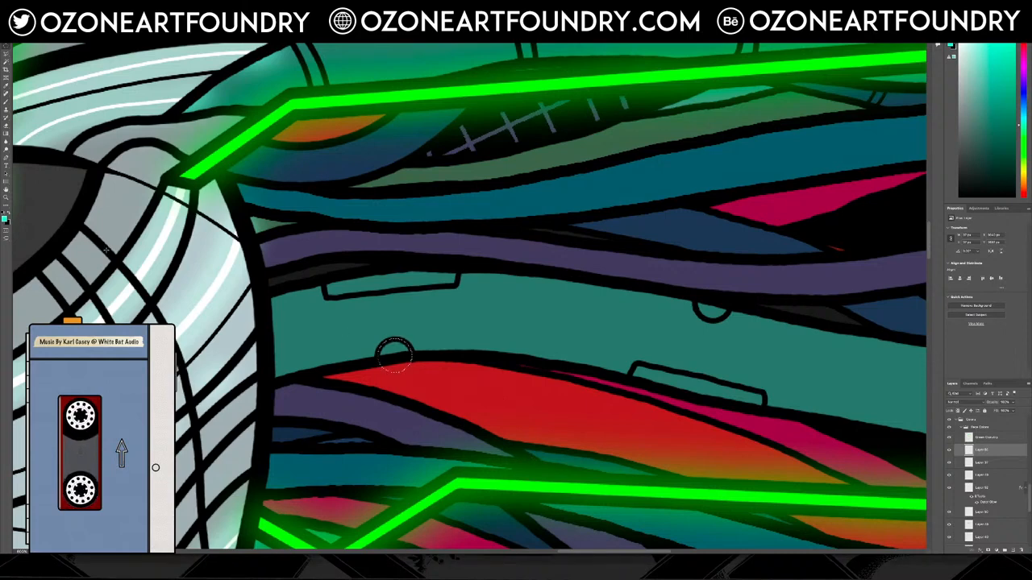
left_click(5, 218)
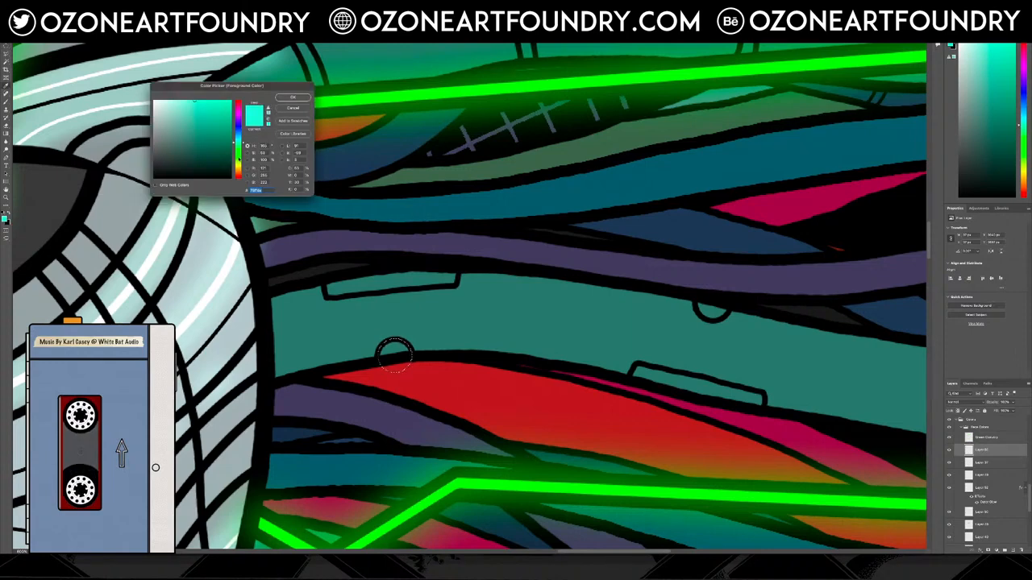
Fill the selected circle on the teal cable's lower edge with bright yellow, then clear the selection.
left_click_drag(239, 142, 241, 167)
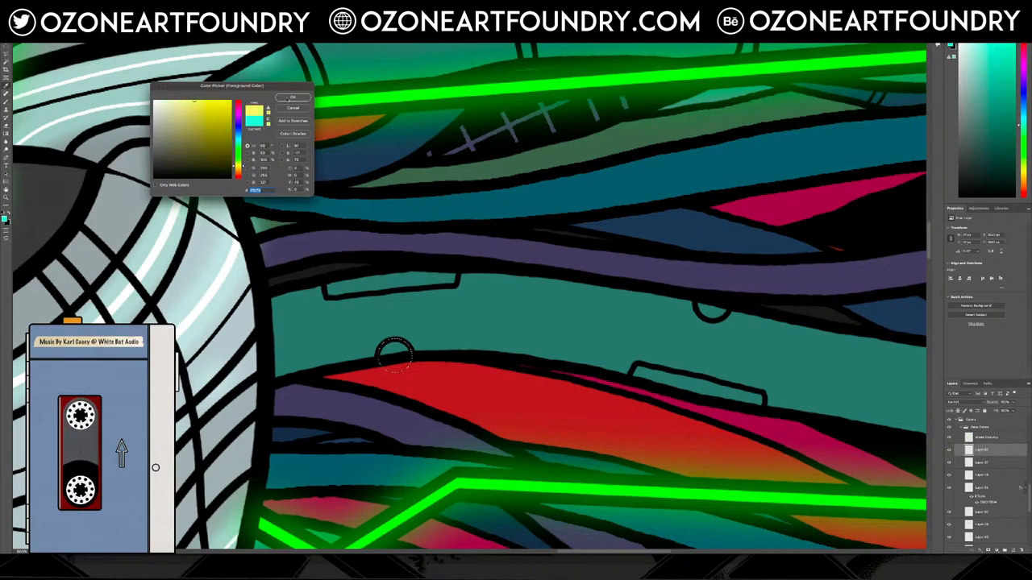
key("Return")
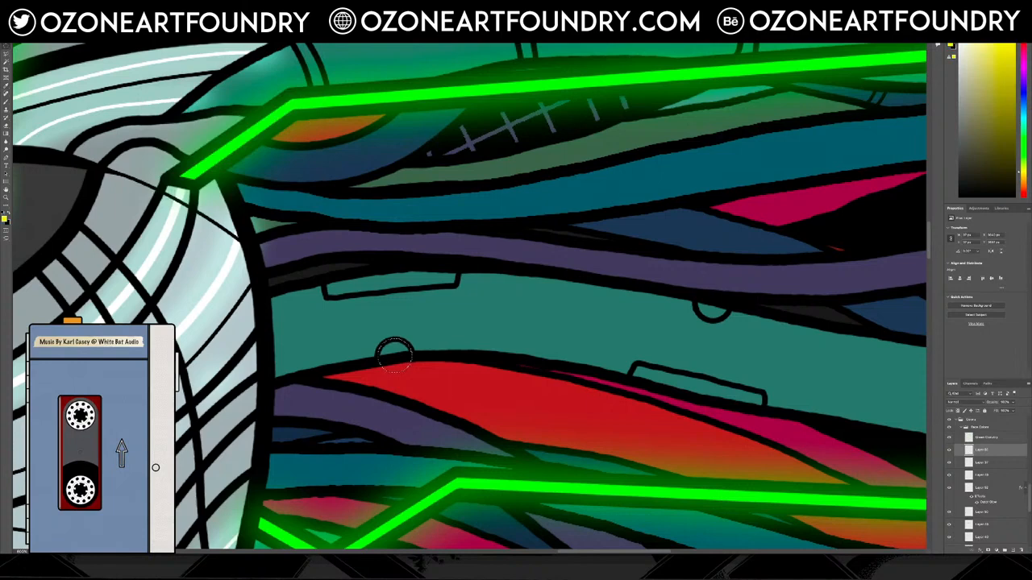
left_click(70, 16)
left_click(334, 111)
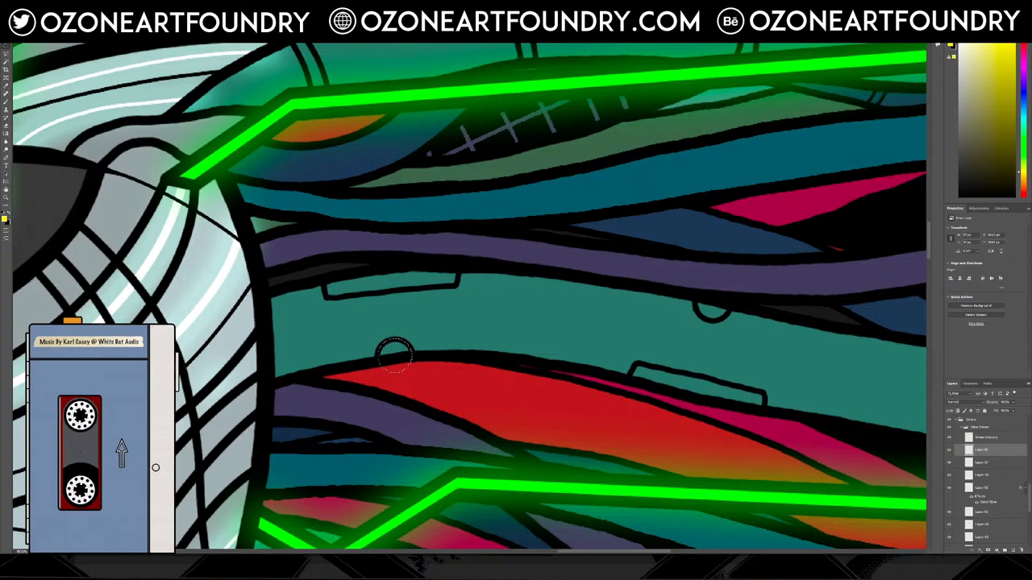
left_click(71, 14)
left_click(97, 102)
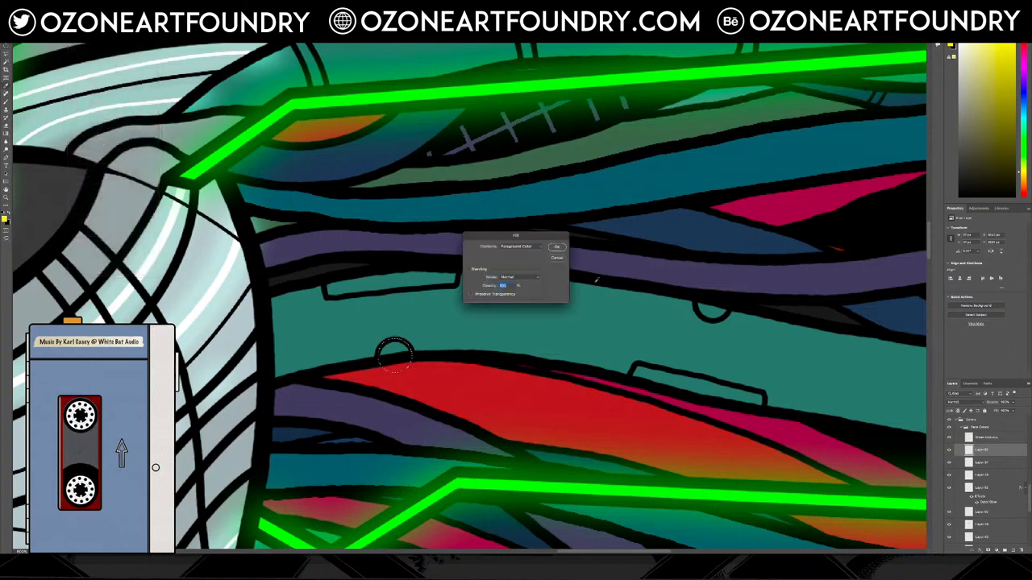
left_click(556, 247)
key("ctrl+d")
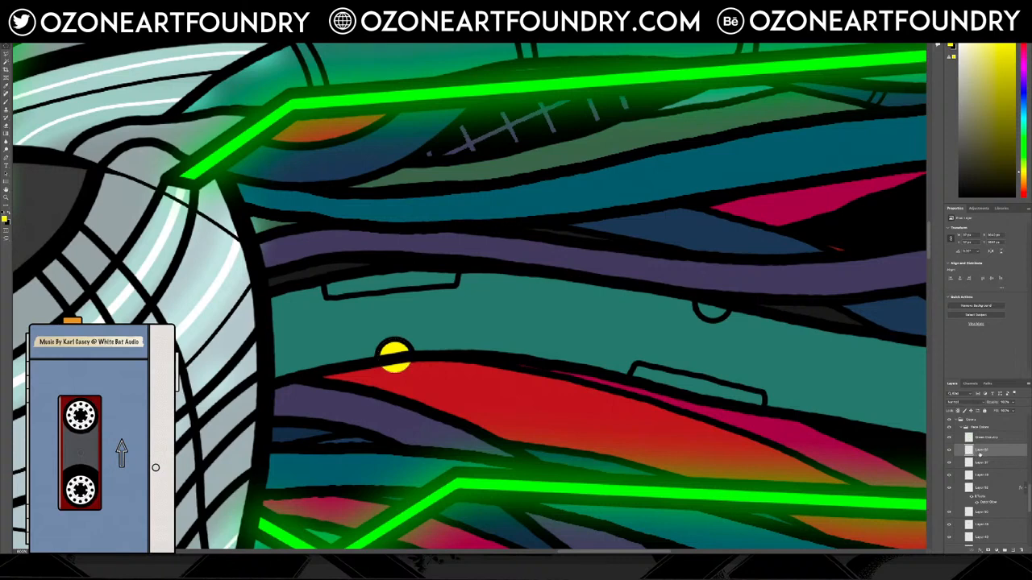
Paste three copies of the yellow circle and place them in the next three round outlines along the teal cable.
key("ctrl+v")
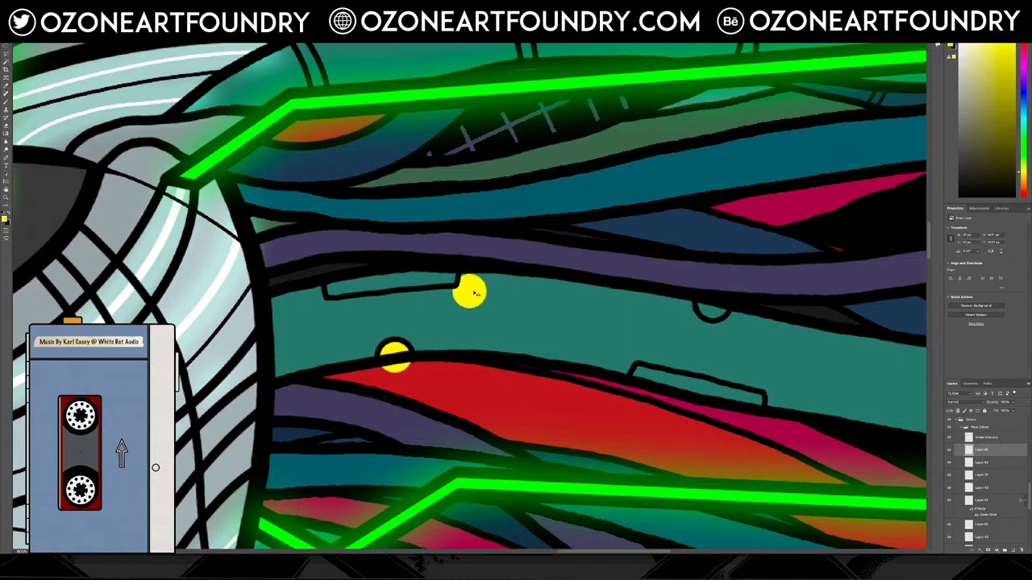
left_click_drag(475, 294, 710, 307)
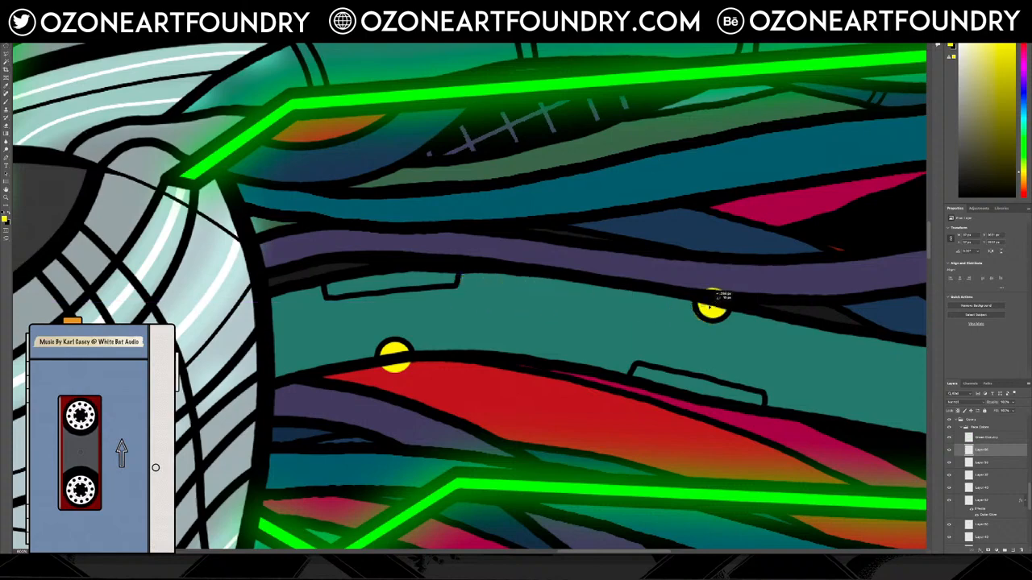
left_click_drag(583, 552, 665, 559)
key("ctrl+v")
left_click_drag(475, 300, 509, 448)
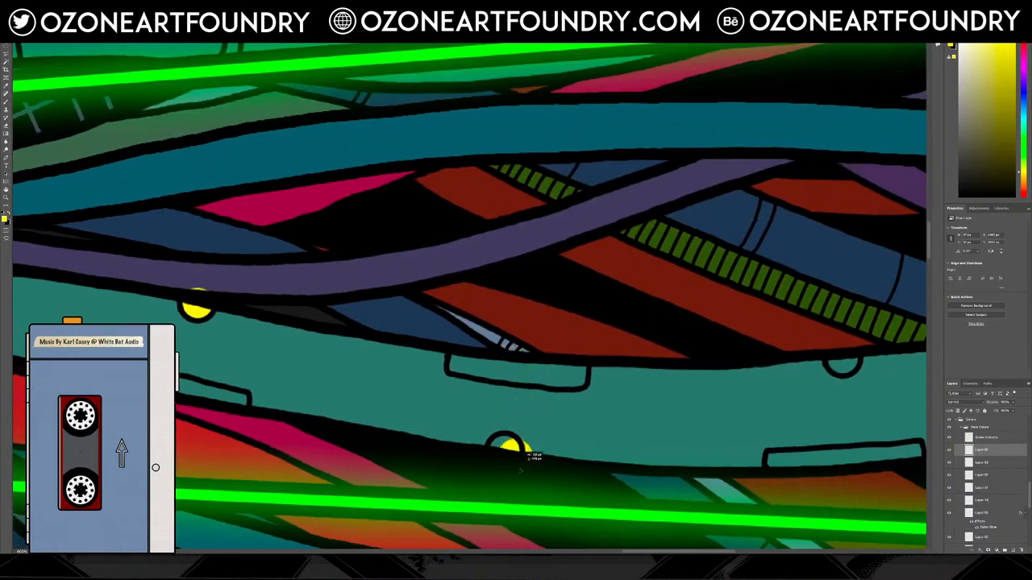
key("ctrl+v")
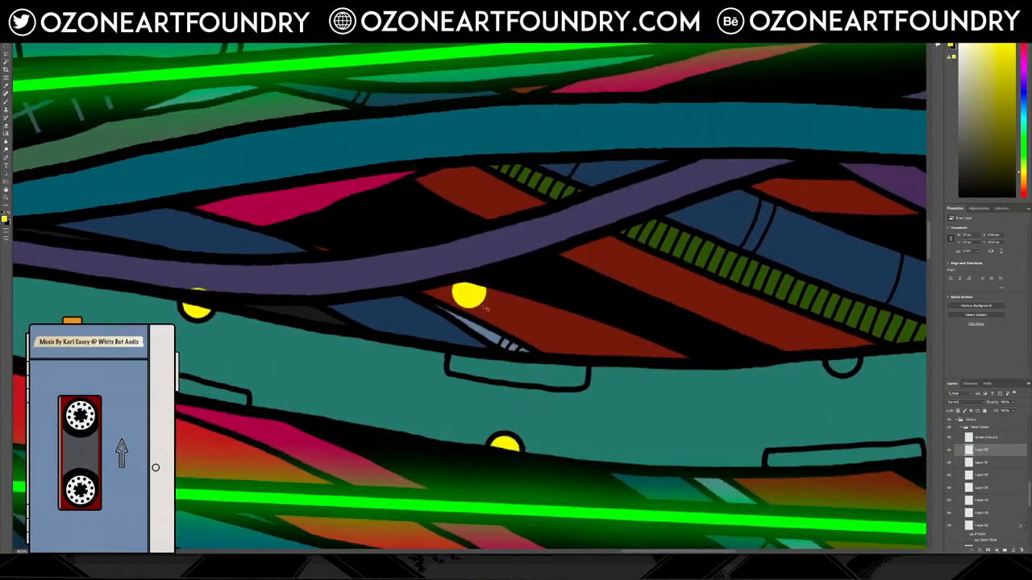
left_click_drag(475, 300, 844, 360)
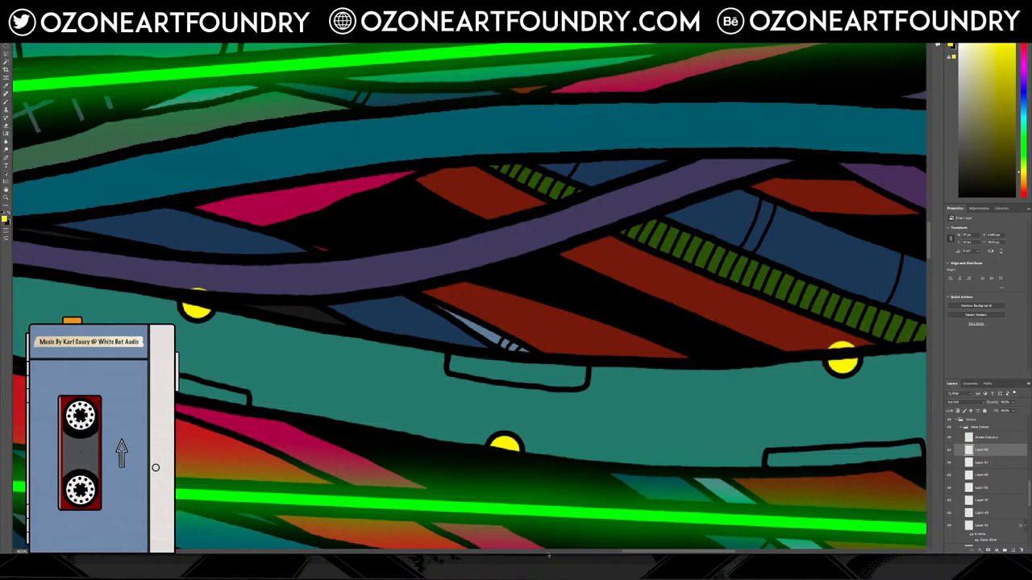
Paste two more yellow circles and fit them into the last two round outlines at the teal cable's far end.
left_click_drag(651, 553, 746, 553)
key("ctrl+v")
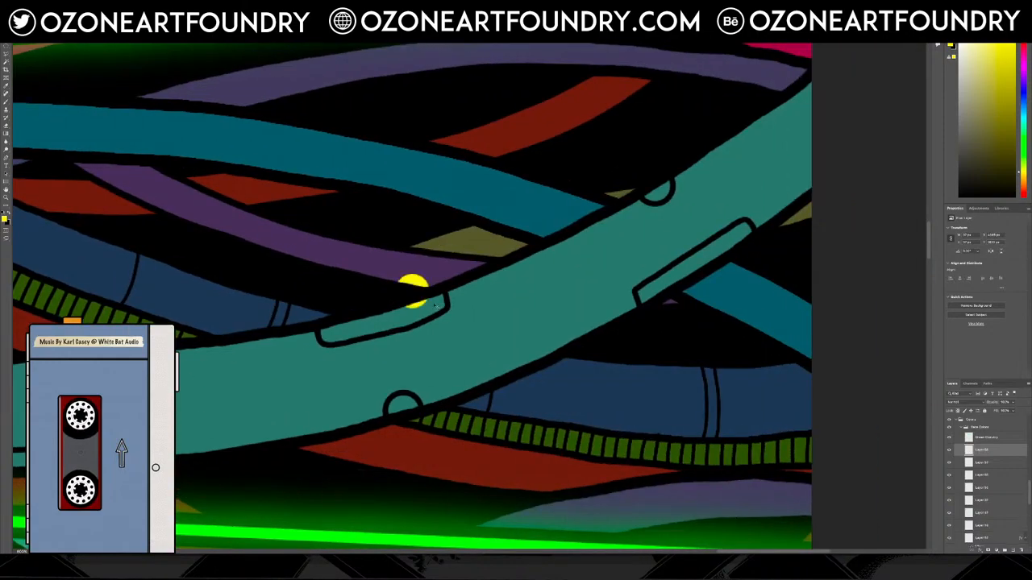
left_click_drag(417, 281, 407, 398)
key("ctrl+v")
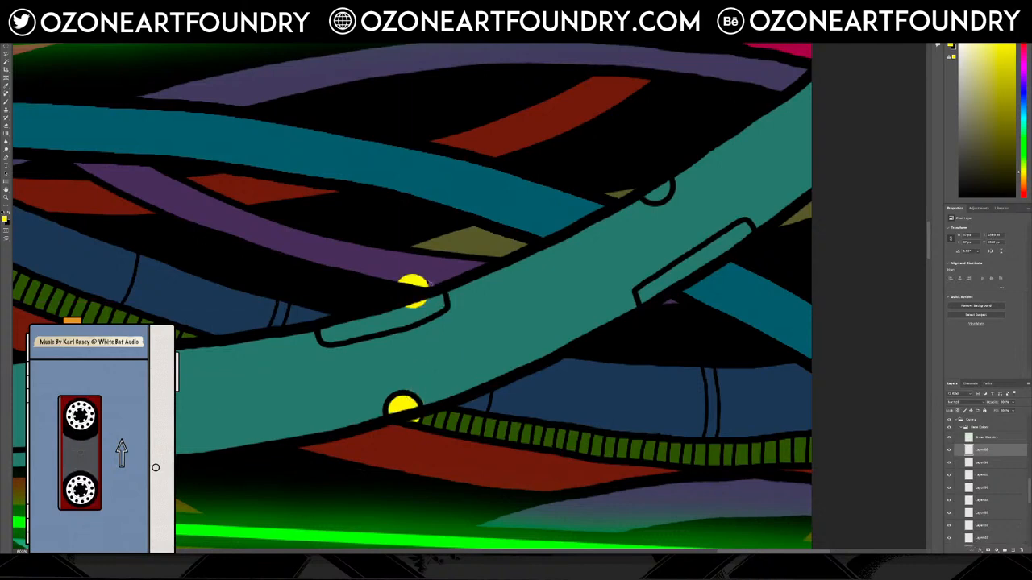
left_click_drag(419, 281, 661, 178)
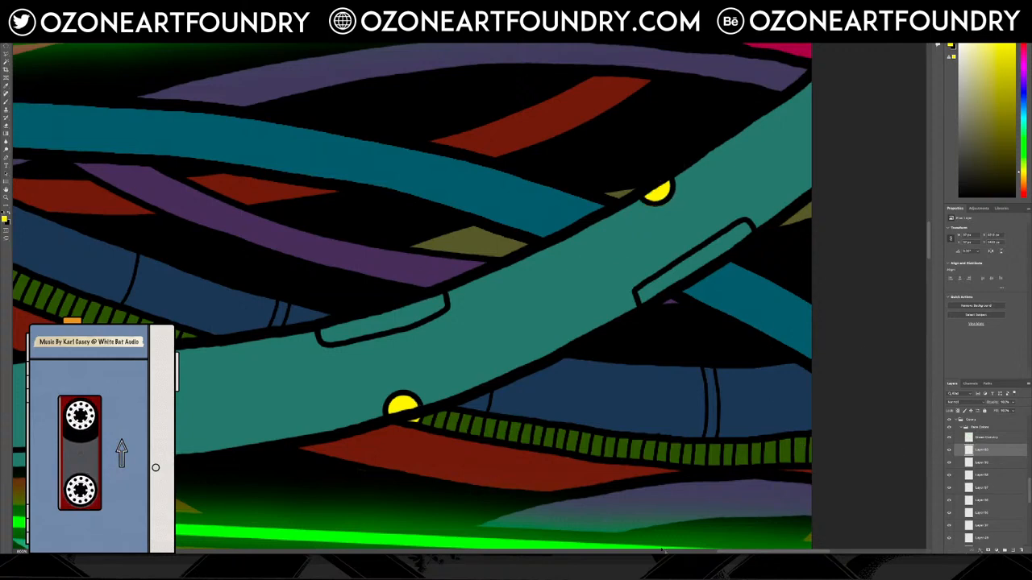
Identify the yellow circle layers by toggling their visibility, merge them into one layer, and check the merged result.
left_click_drag(726, 552, 586, 551)
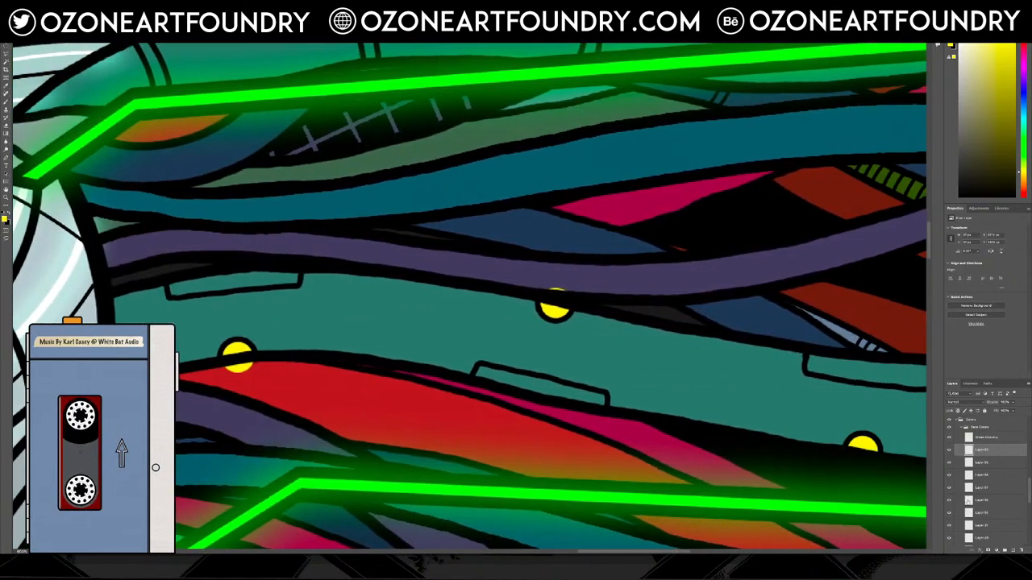
left_click(950, 500)
left_click(949, 501)
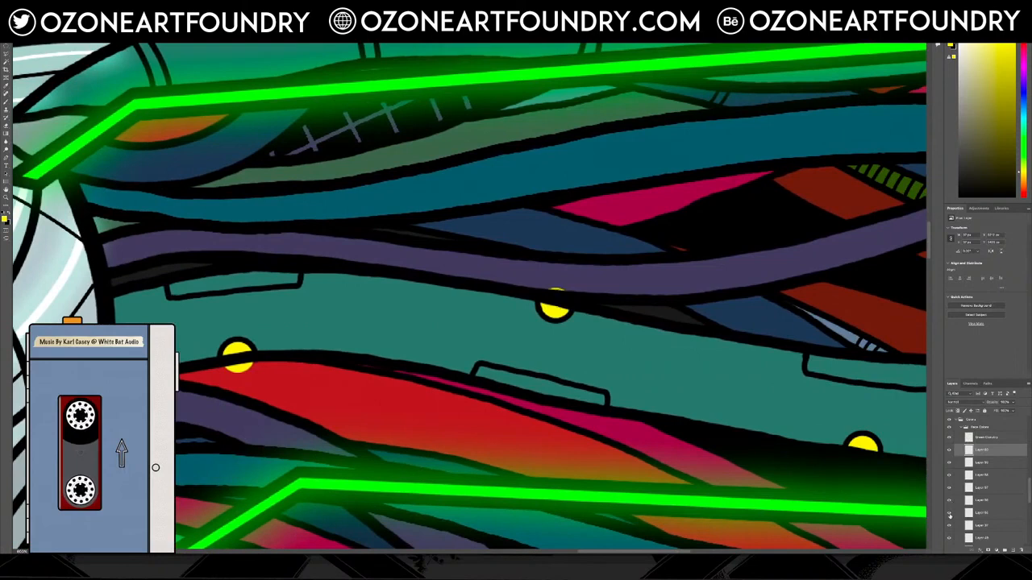
left_click(949, 513)
left_click(949, 513)
left_click(992, 513, "shift")
right_click(992, 513)
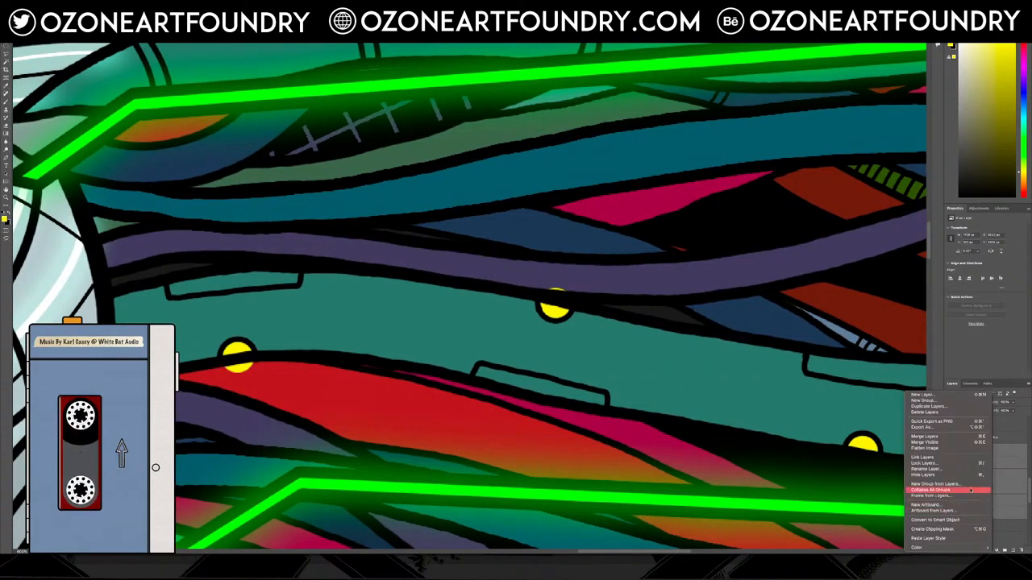
left_click(964, 436)
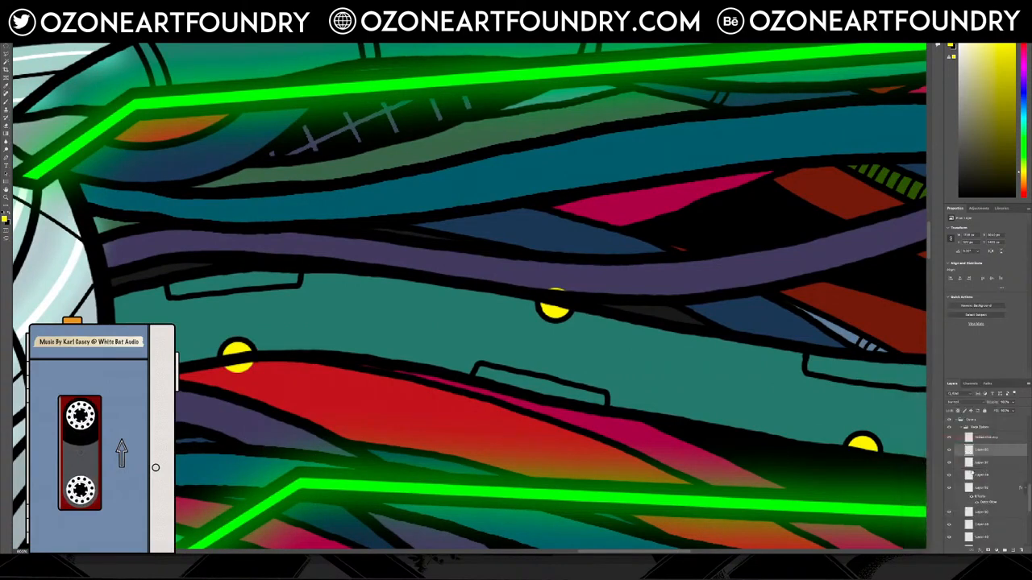
left_click(950, 449)
left_click(949, 449)
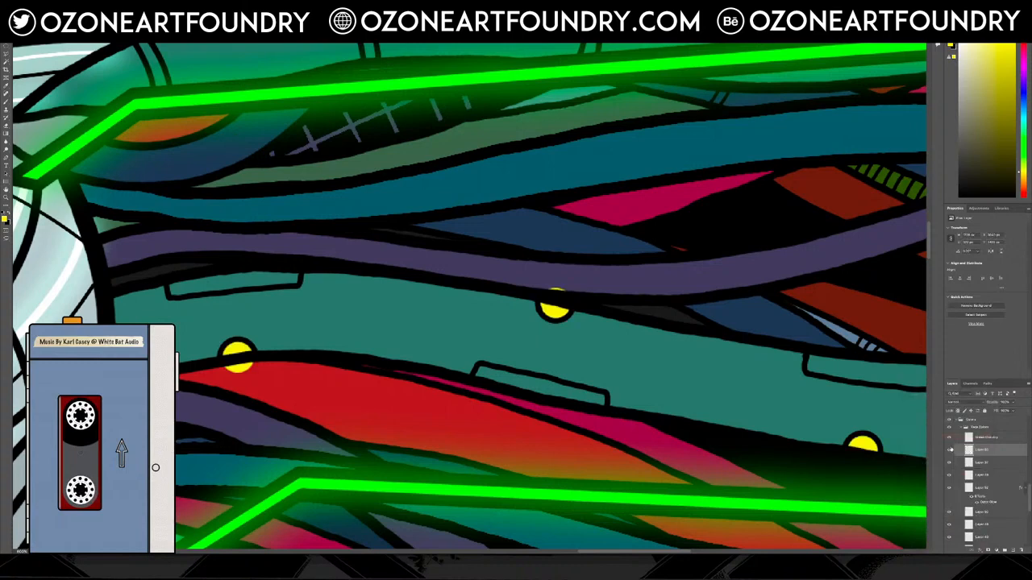
Paste the copied layer style onto the merged circles and recolour its outer glow with the circles' yellow.
right_click(987, 531)
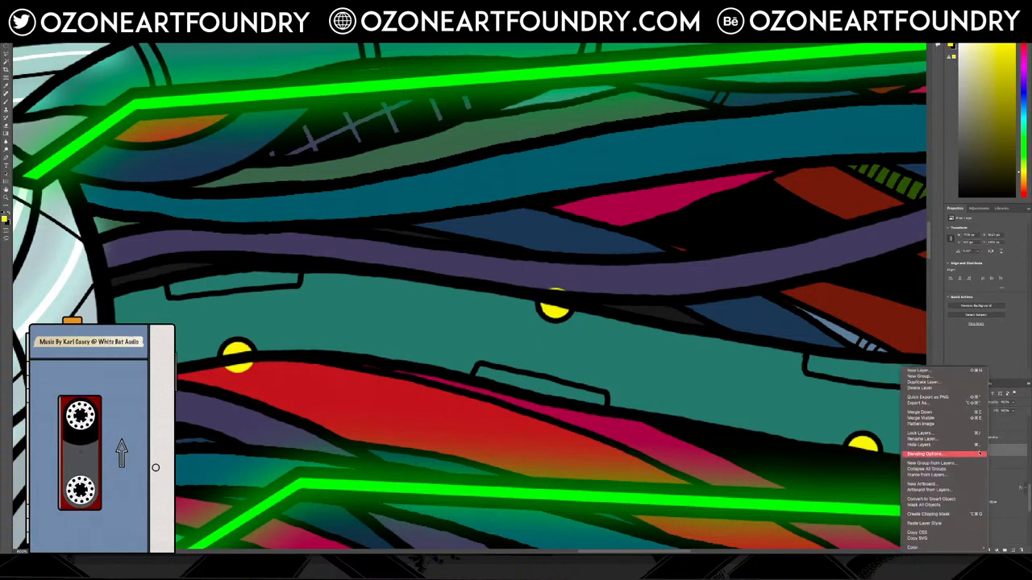
left_click(948, 522)
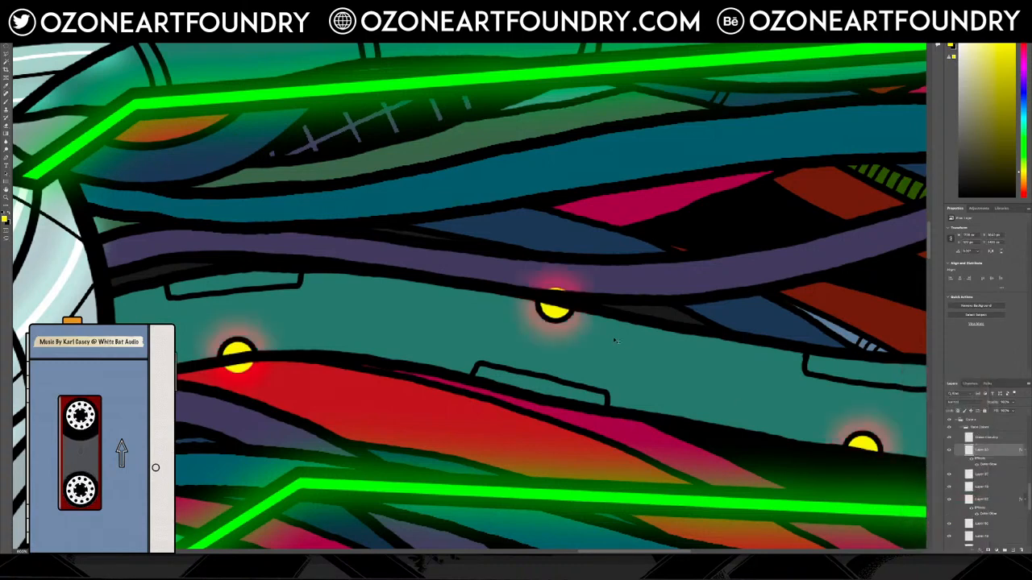
double_click(998, 466)
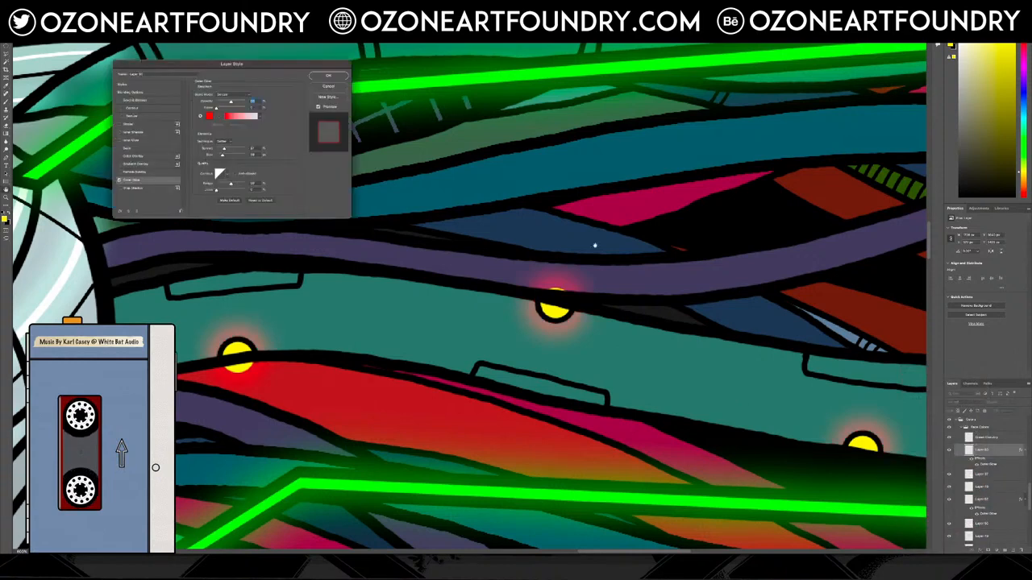
left_click(209, 116)
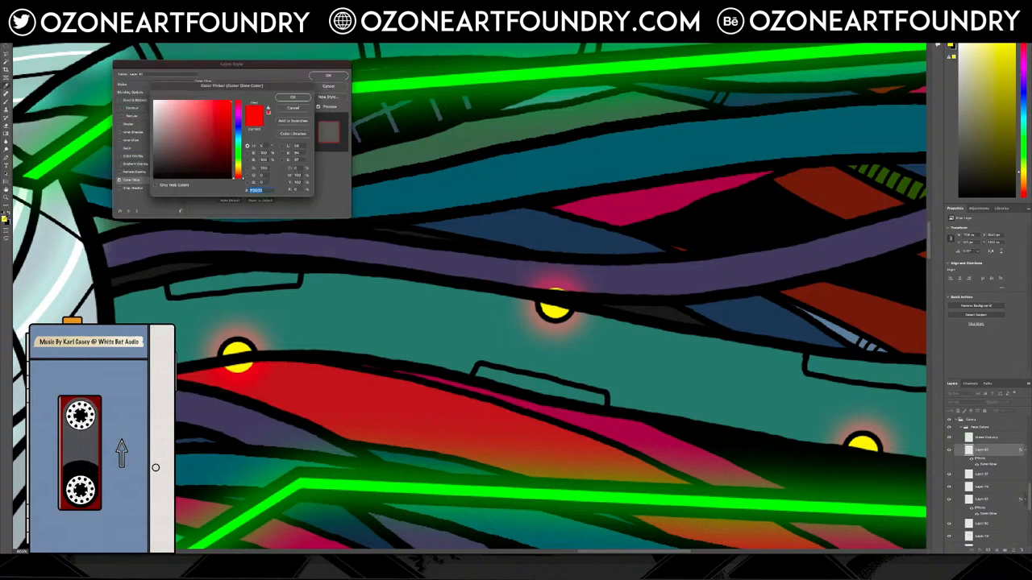
left_click(555, 308)
left_click(292, 98)
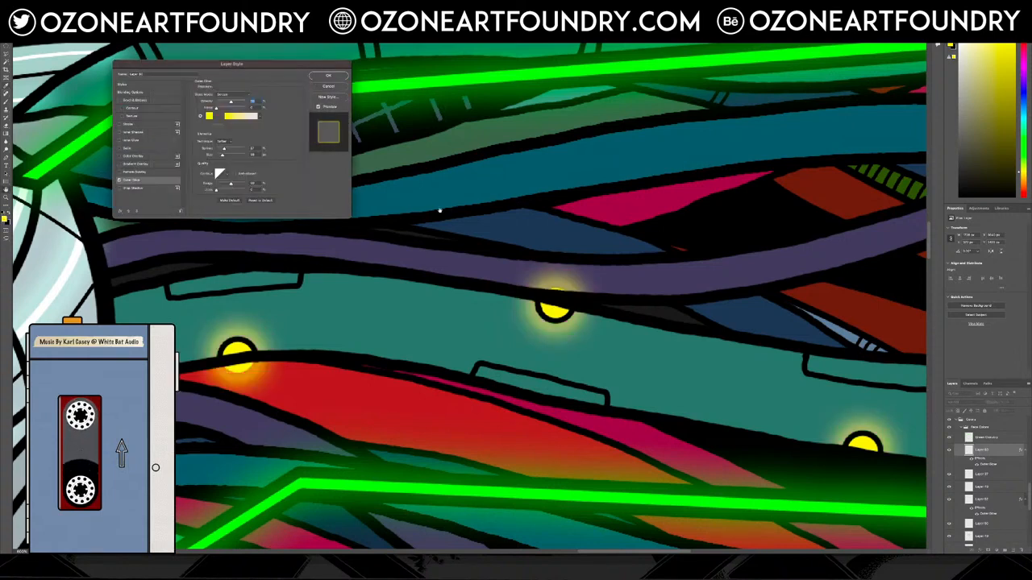
left_click(328, 77)
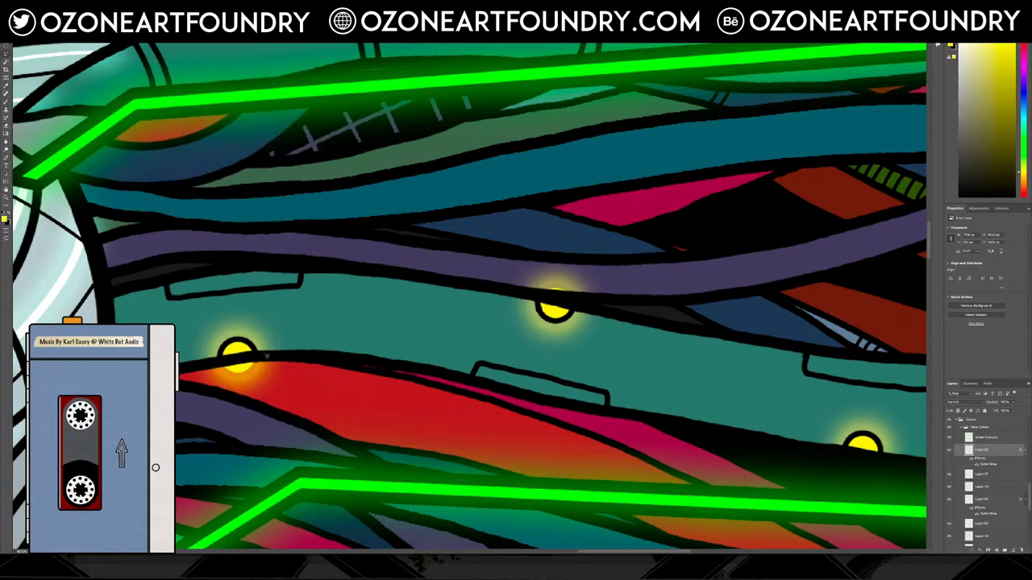
Cut away the part of the first yellow circle that spills below the teal cable onto the red cable.
left_click_drag(208, 366, 282, 356)
left_click(292, 390)
left_click(251, 414)
left_click(186, 403)
left_click(207, 366)
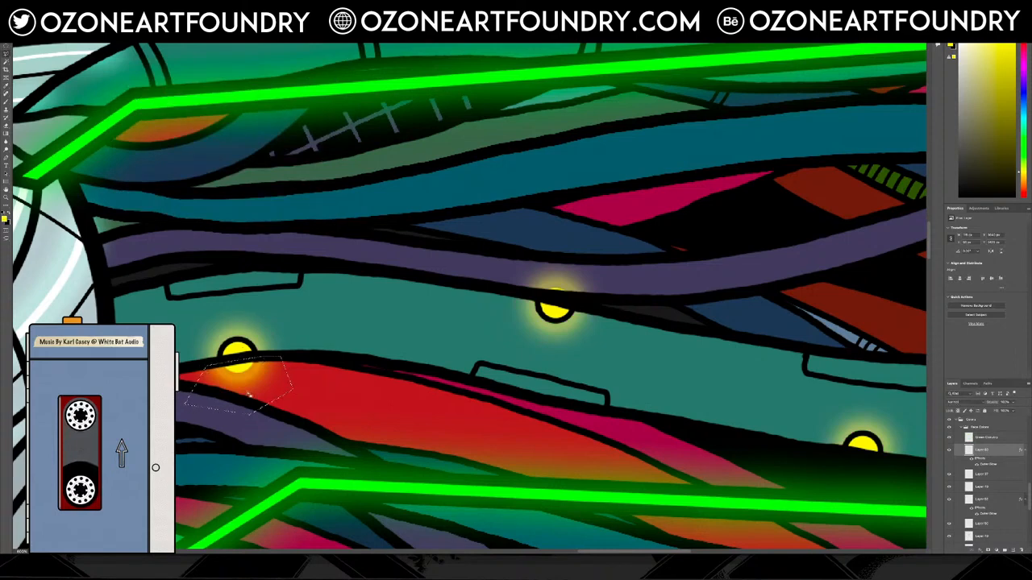
key("Delete")
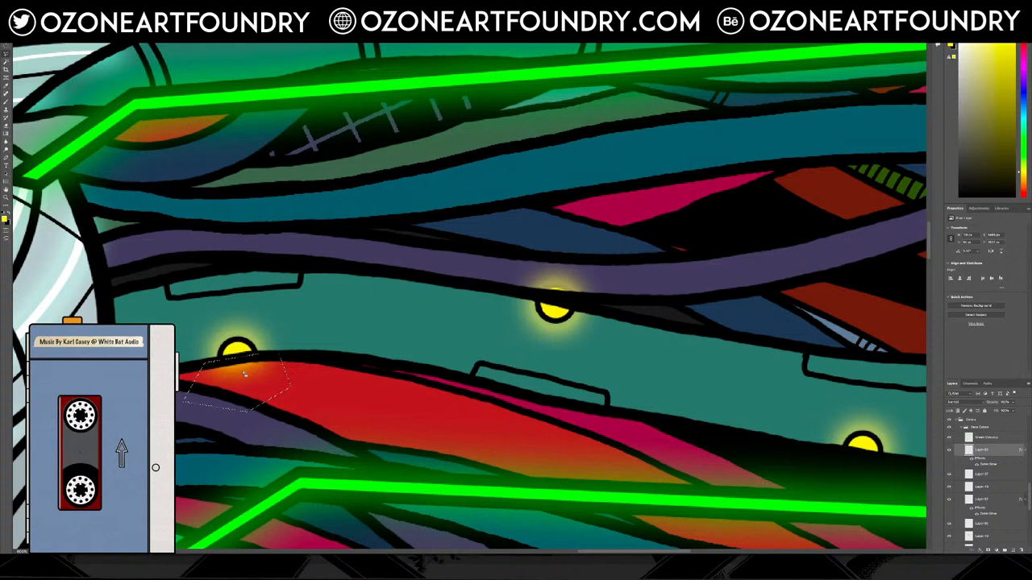
key("ctrl+d")
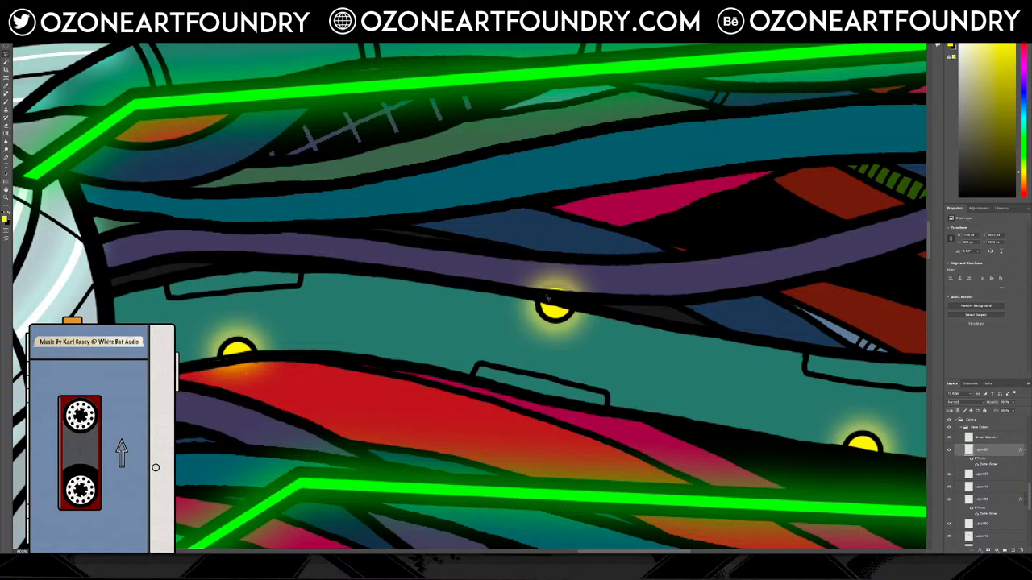
Cut away the part of the second yellow circle that extends above the teal cable over the purple cable.
left_click(510, 290)
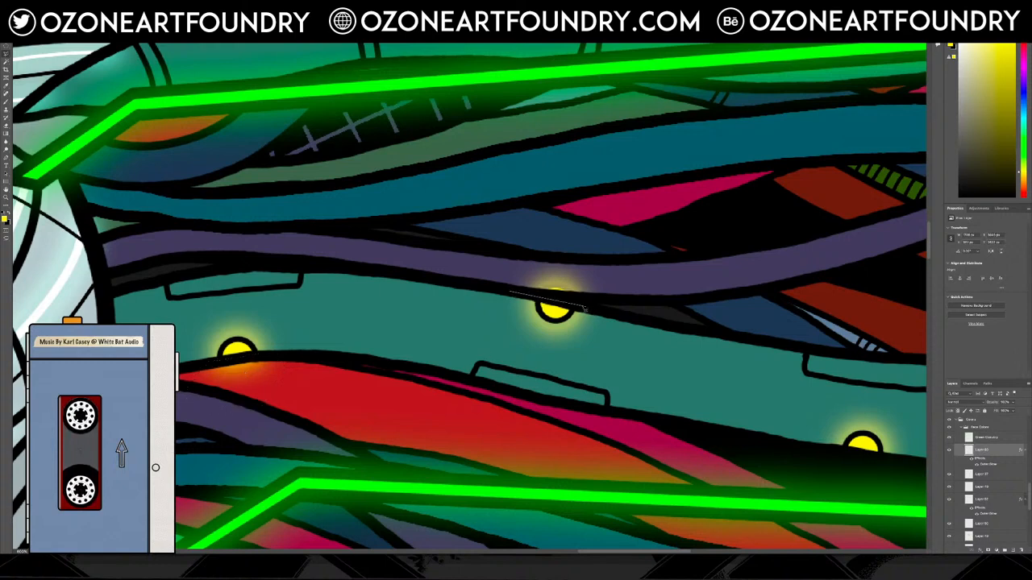
left_click(537, 295)
left_click(601, 311)
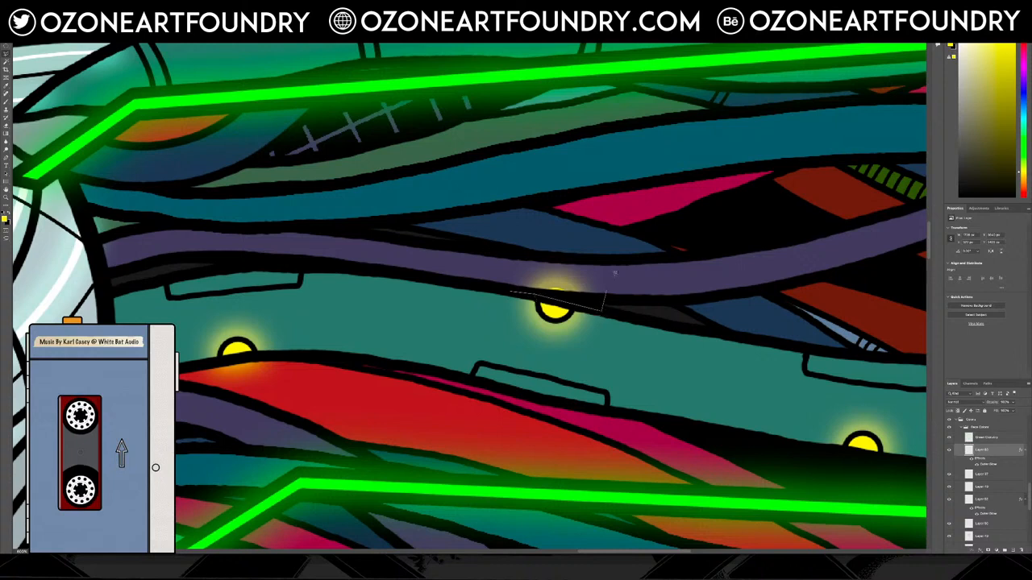
left_click(617, 249)
left_click(505, 230)
double_click(495, 266)
key("Delete")
key("ctrl+d")
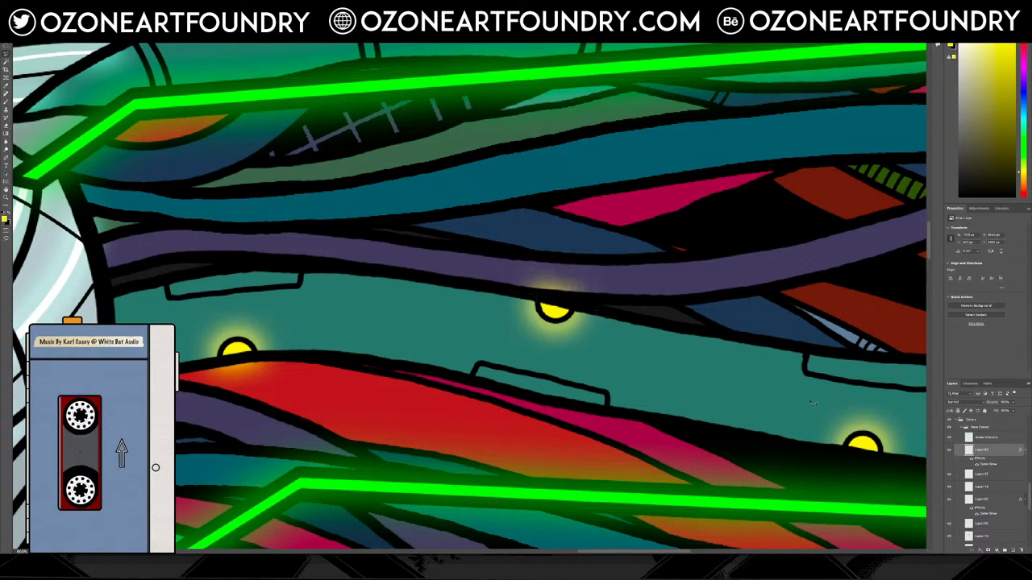
Trim the third yellow circle along the teal cable's lower outline, above the black area.
left_click(831, 452)
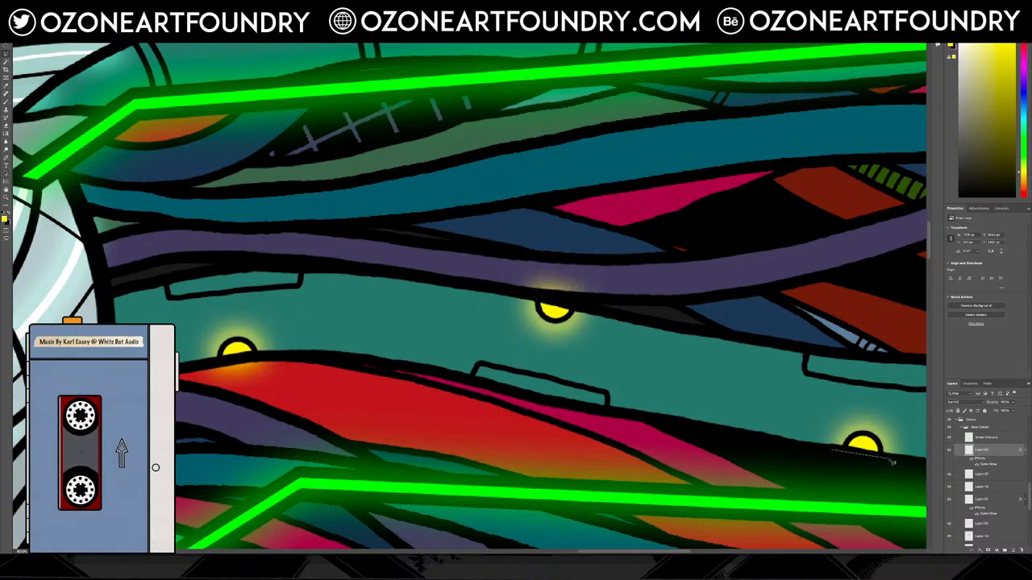
left_click(897, 463)
left_click(898, 491)
double_click(811, 483)
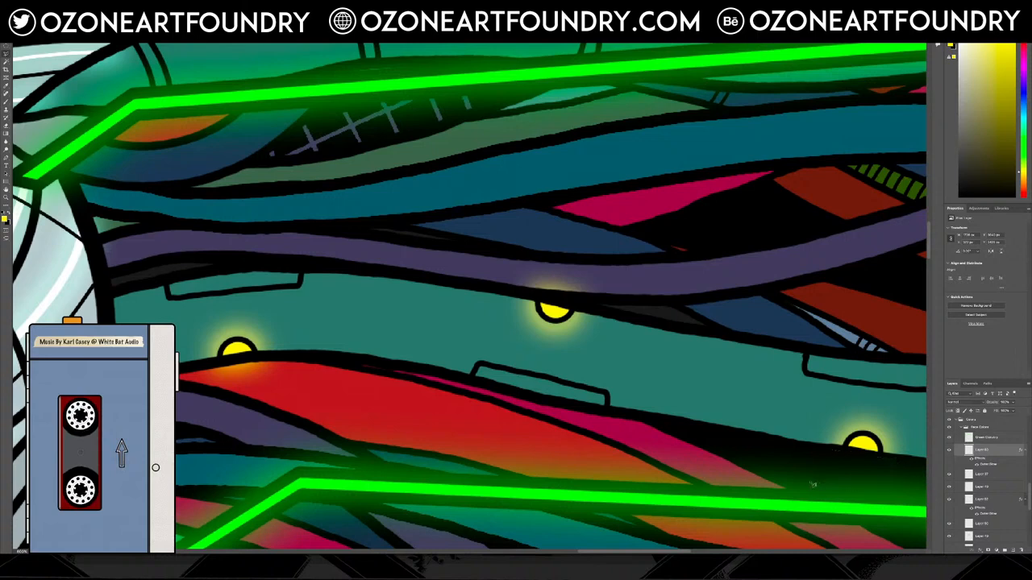
key("Delete")
key("ctrl+d")
Cut away the part of the fourth yellow circle above the teal cable, beside the green ribbed cable.
left_click_drag(622, 552, 703, 552)
left_click(521, 355)
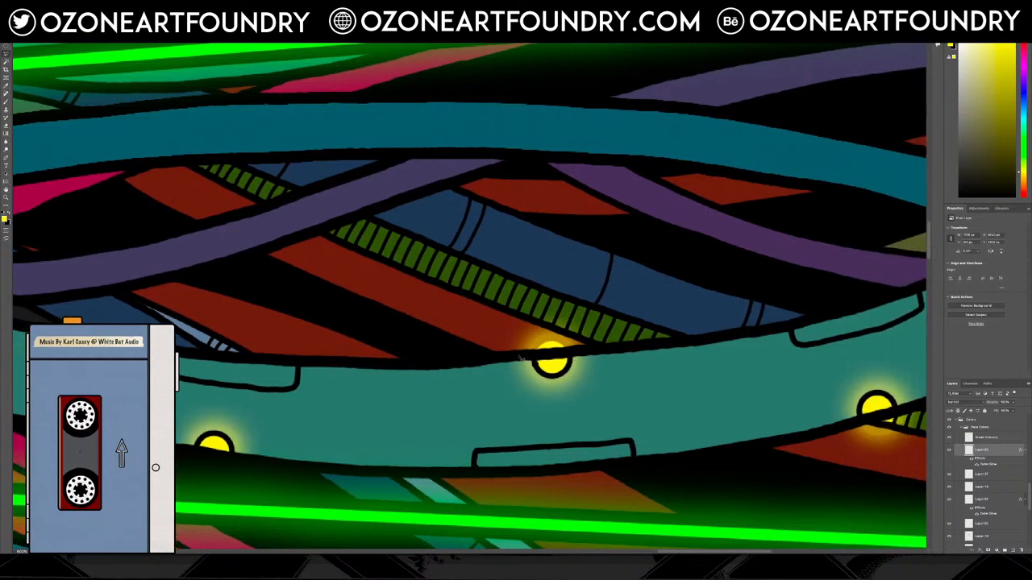
left_click(594, 351)
left_click(587, 286)
double_click(493, 304)
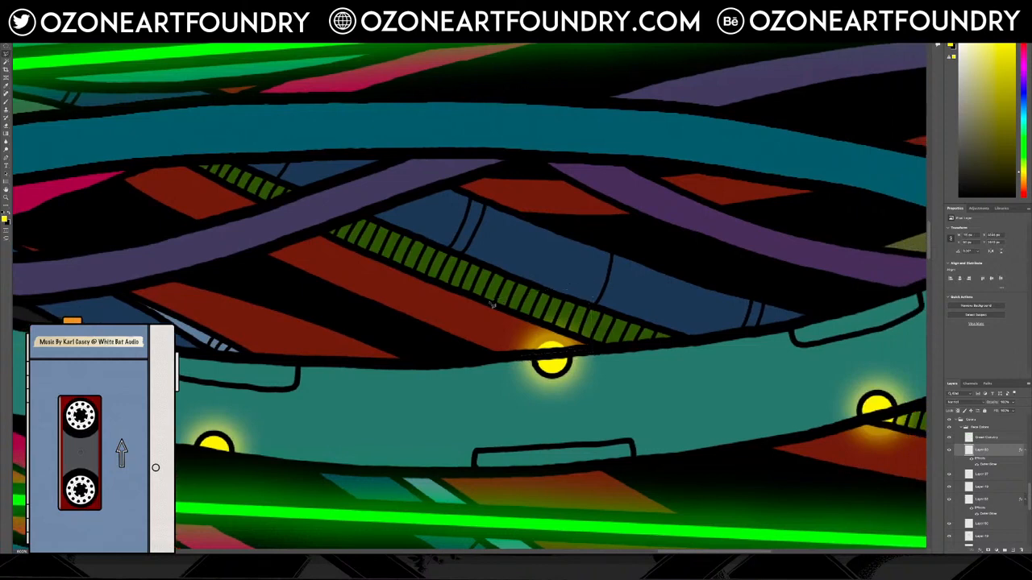
key("Delete")
key("ctrl+d")
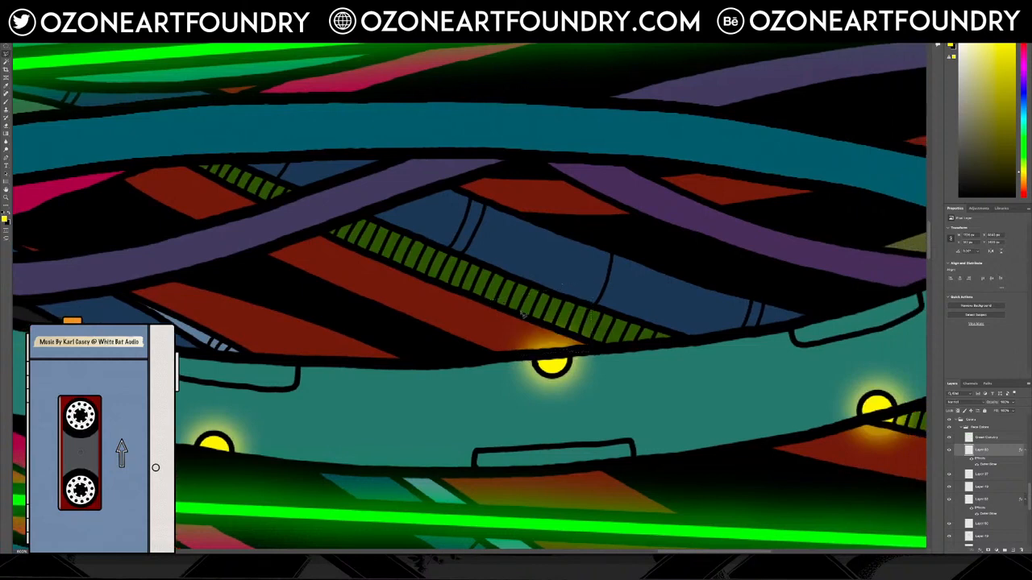
Cut away the part of the fifth yellow circle that spills below the teal cable over the red and green ribbed cables.
left_click(841, 428)
left_click(805, 404)
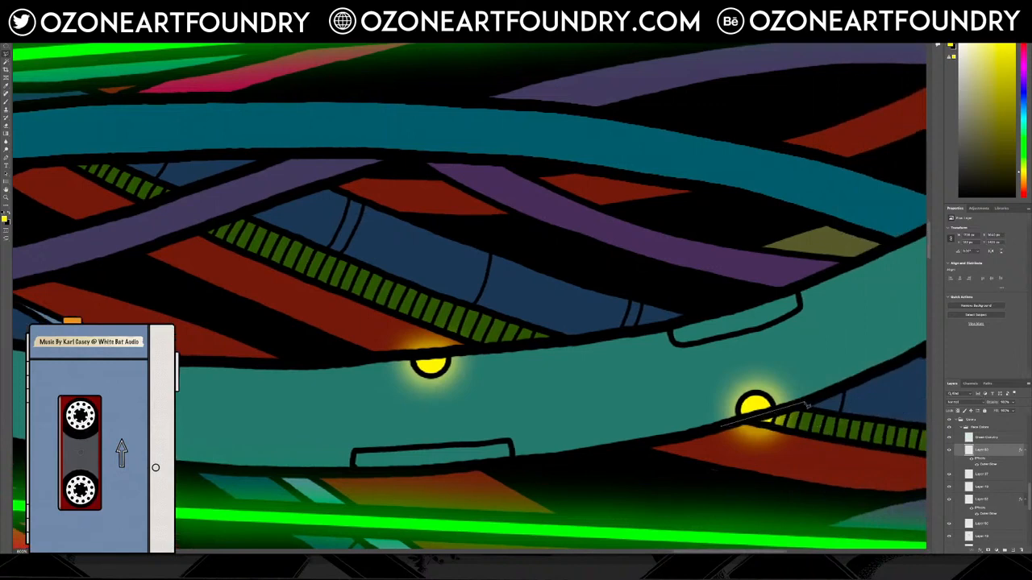
left_click(830, 462)
left_click(701, 476)
double_click(731, 456)
key("Delete")
key("ctrl+d")
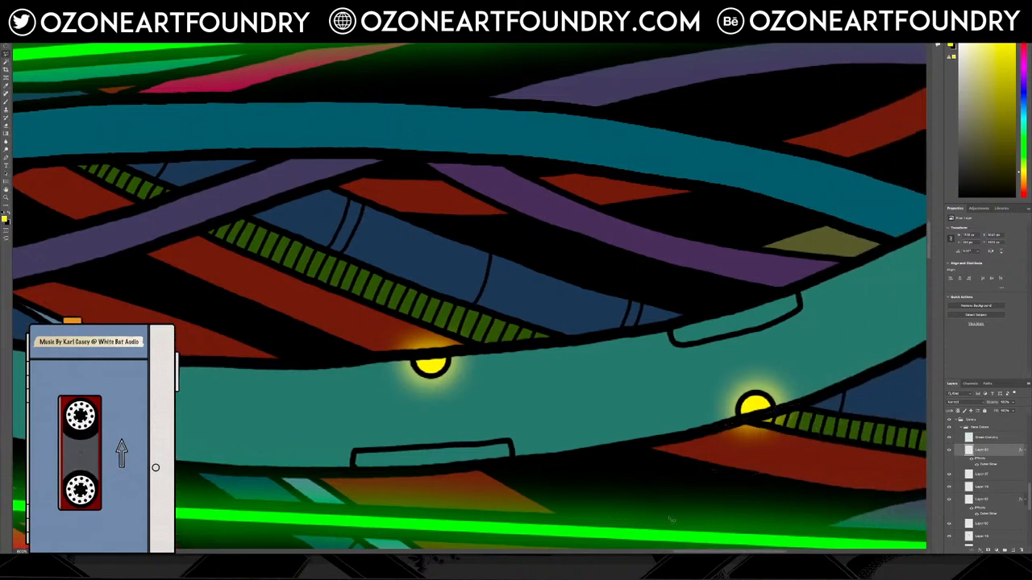
Cut away the part of the last yellow circle above the teal cable's upper edge, near the canvas's right border.
left_click_drag(695, 552, 742, 553)
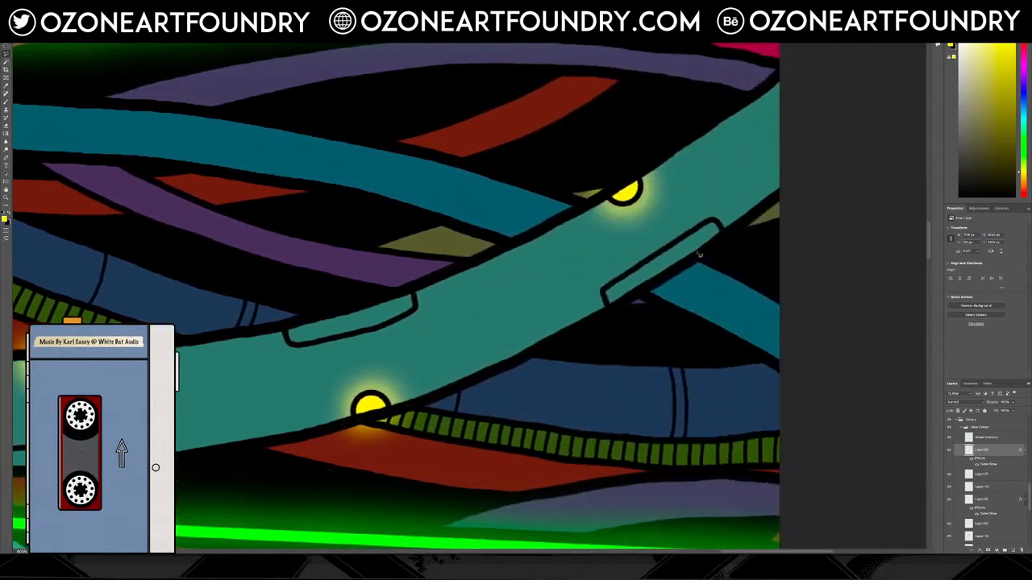
left_click(588, 207)
left_click(658, 161)
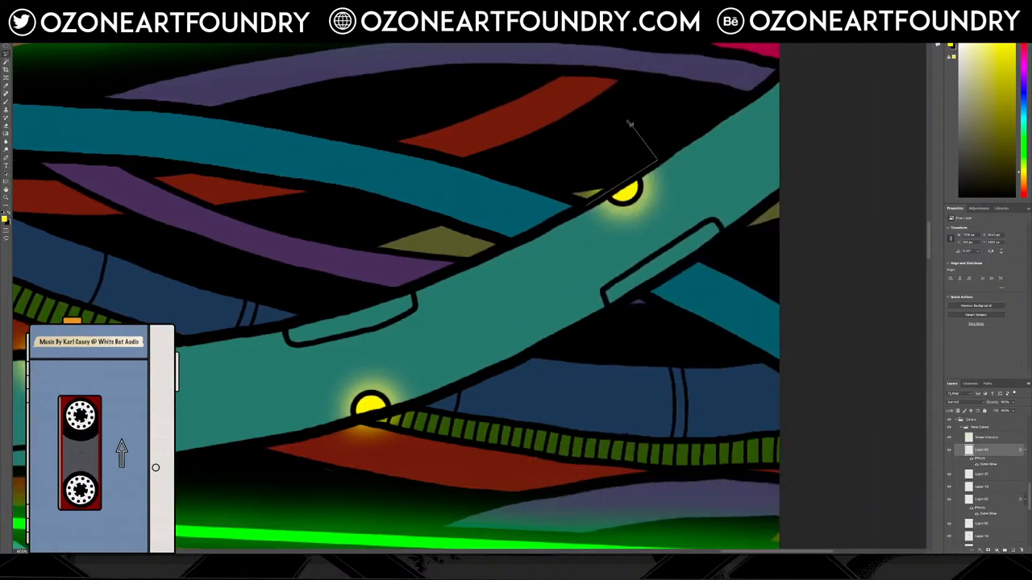
left_click(627, 121)
double_click(542, 172)
key("Delete")
key("ctrl+d")
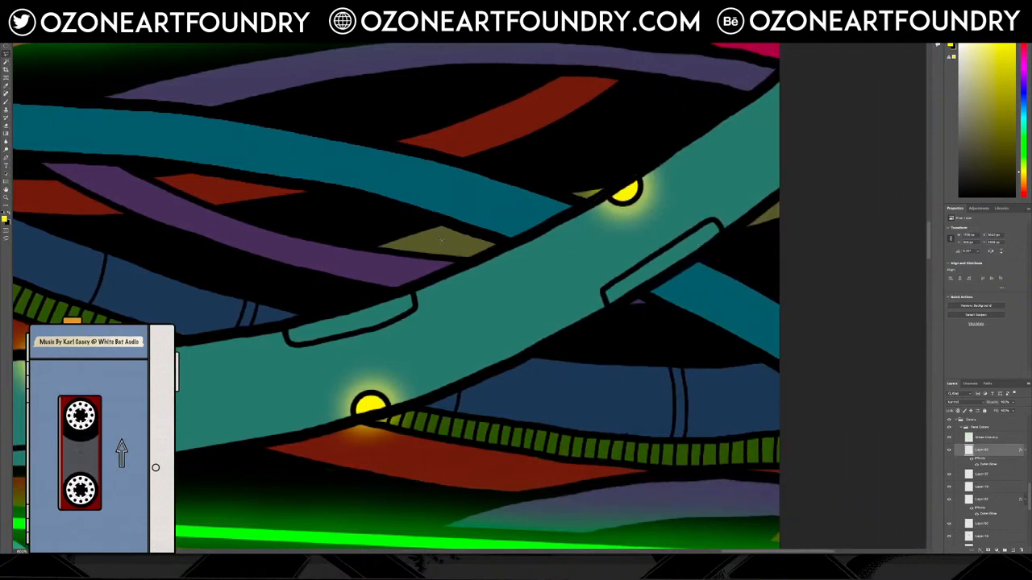
Reduce the Outer Glow on the yellow circles' layer so it surrounds the lights more tightly.
scroll(441, 239, "down", 10)
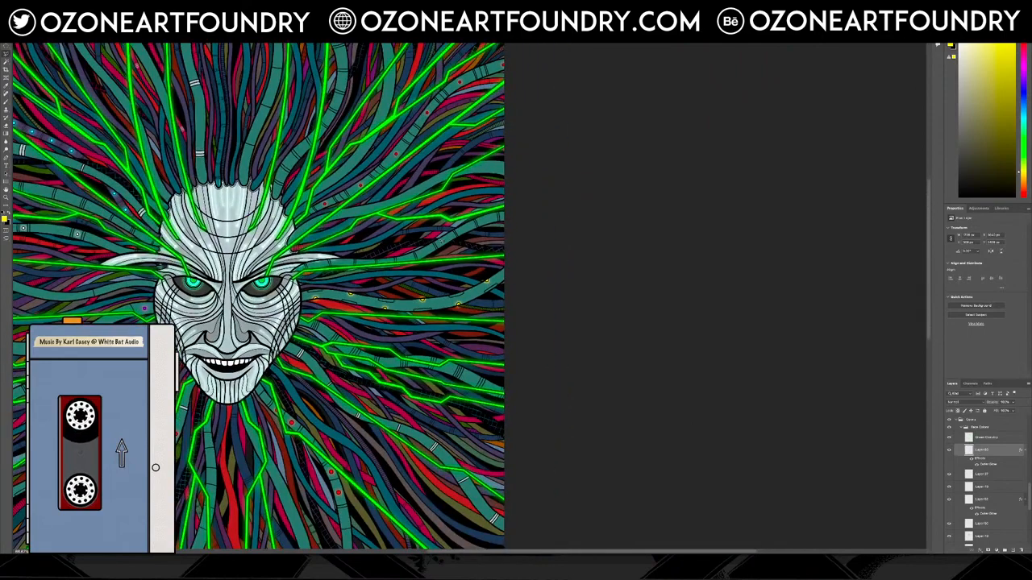
double_click(990, 466)
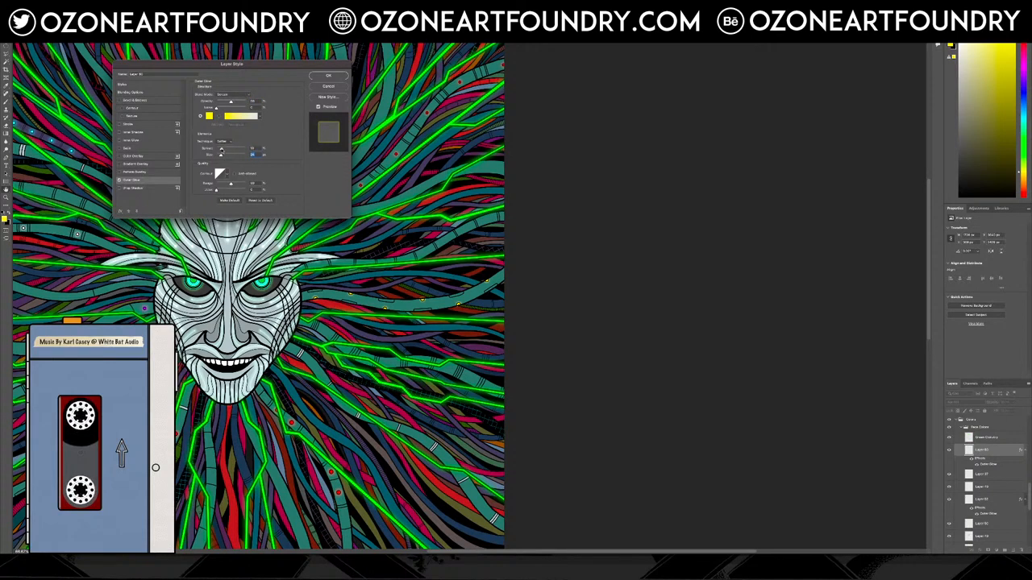
left_click(328, 76)
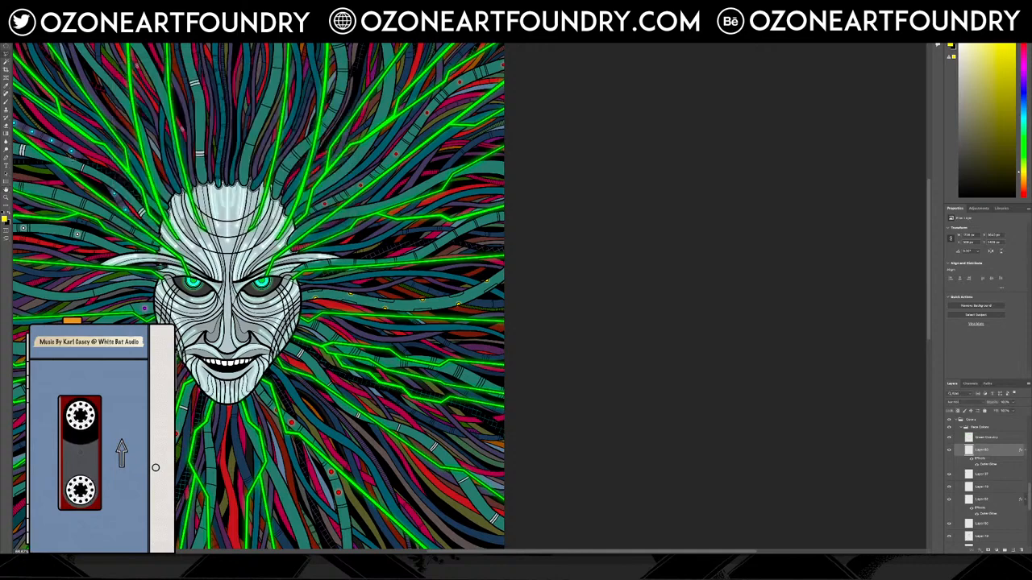
Examine the yellow lights up close, and compare them with the red lights and the rest of the artwork.
key("z")
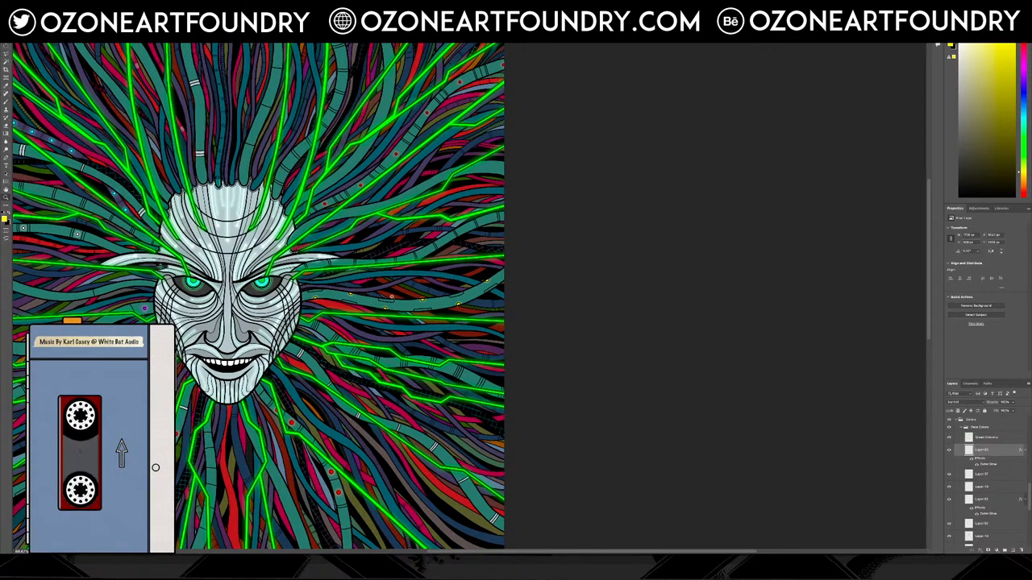
left_click(391, 297)
left_click(391, 296)
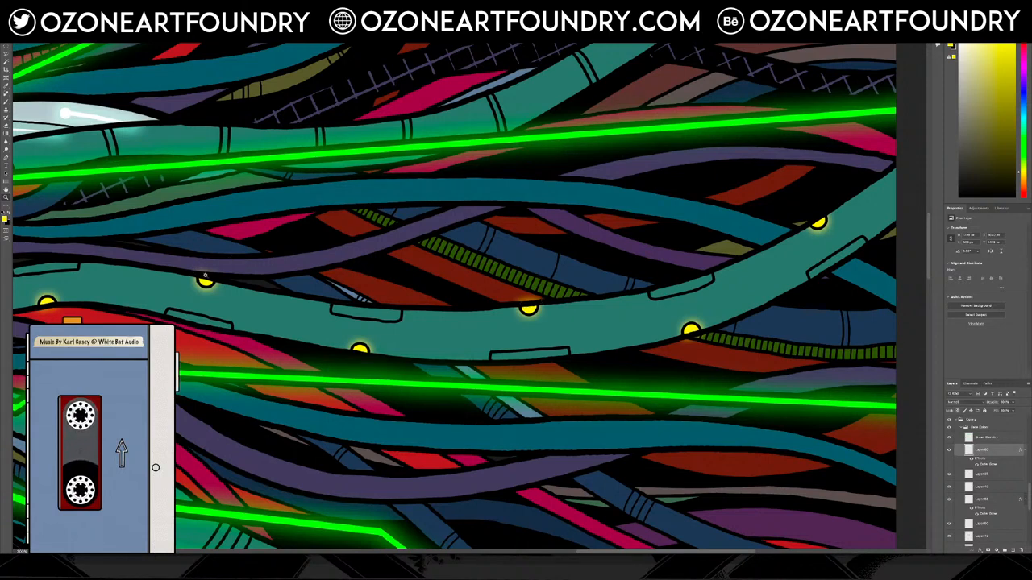
scroll(414, 271, "up", 5)
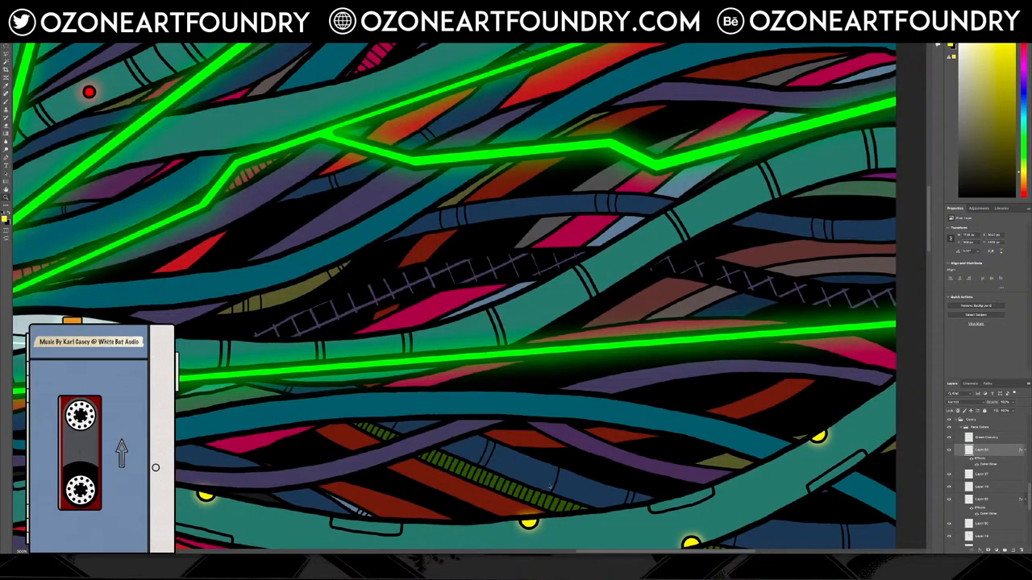
scroll(571, 473, "up", 12)
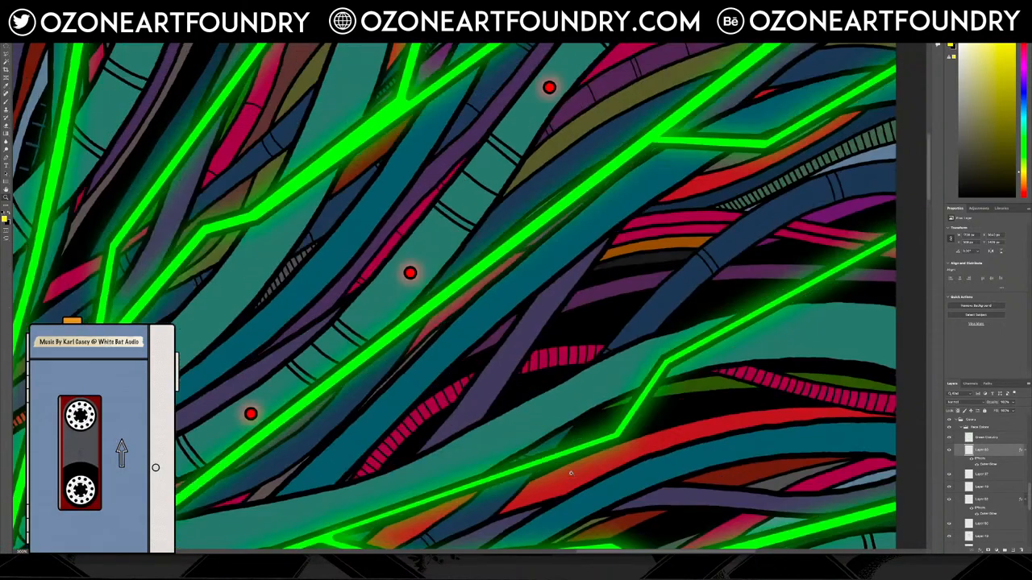
scroll(571, 473, "up", 4)
scroll(570, 473, "down", 1)
key("ctrl+minus")
key("ctrl+minus")
key("ctrl+minus")
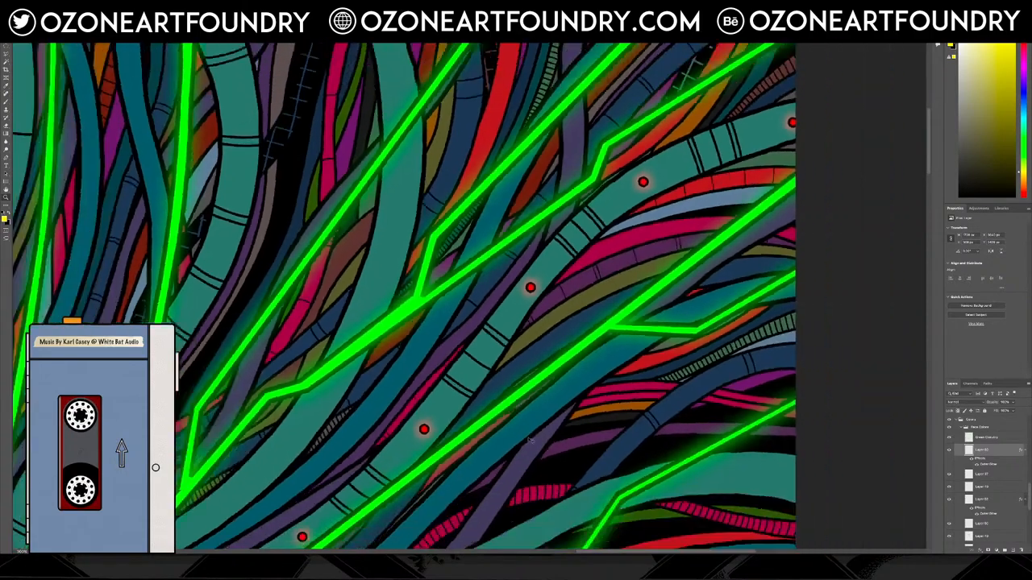
key("ctrl+minus")
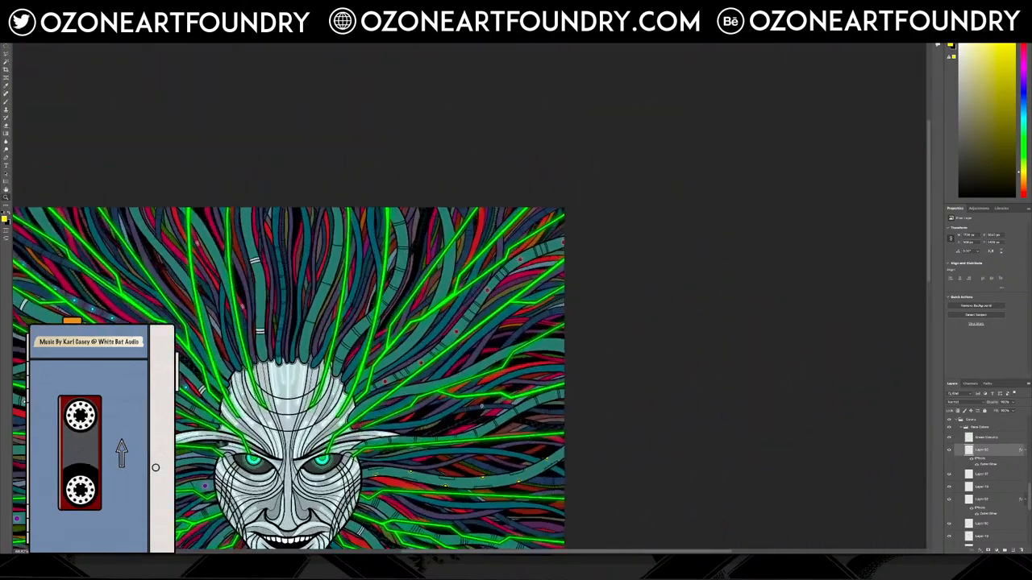
scroll(290, 298, "down", 10)
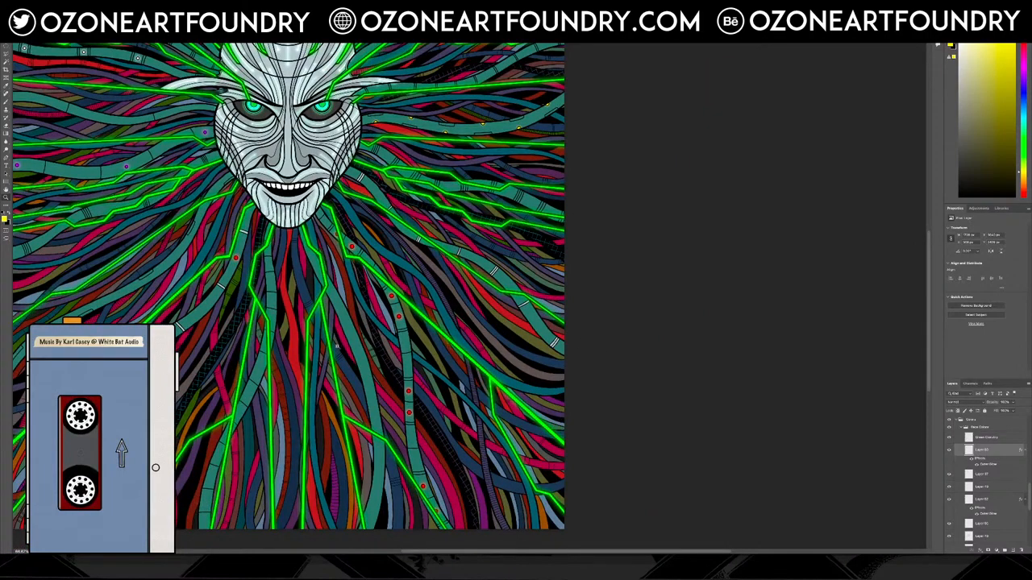
Sample the dark red of the cable with small circles below the face, and briefly hide the base colour layer to identify it.
scroll(271, 348, "up", 5)
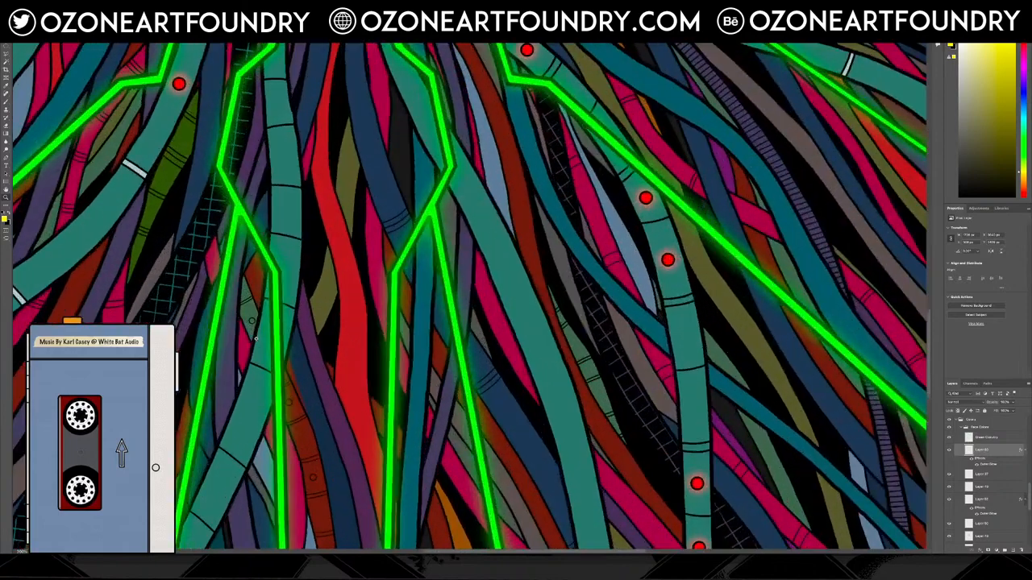
scroll(257, 339, "up", 3)
scroll(257, 339, "up", 2)
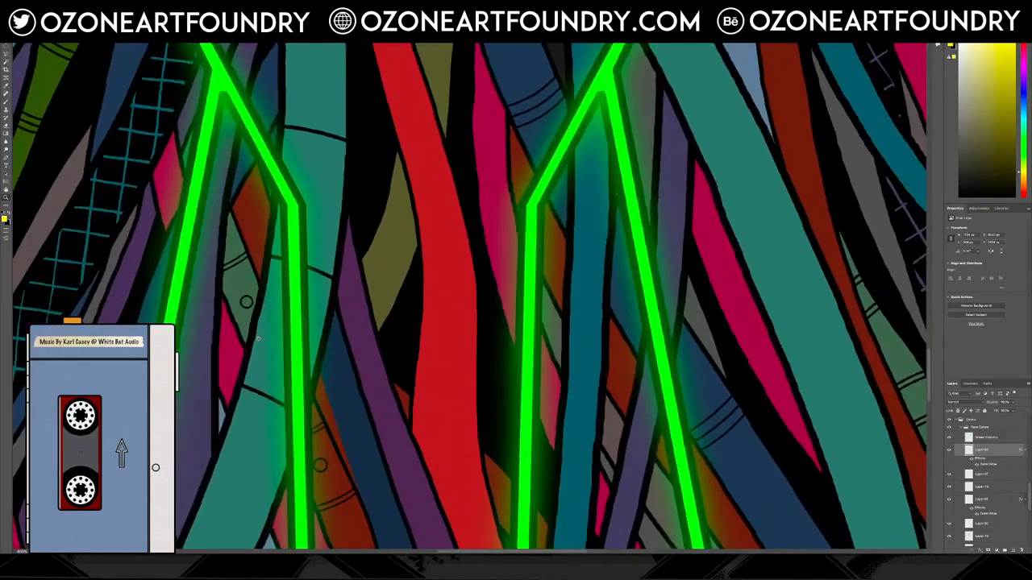
scroll(311, 442, "down", 5)
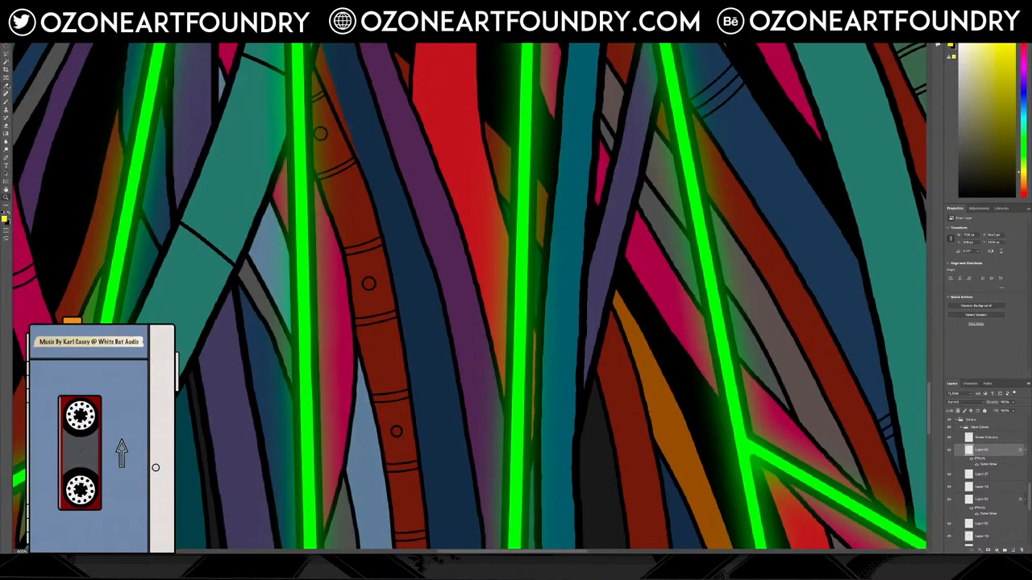
left_click(393, 354, "alt")
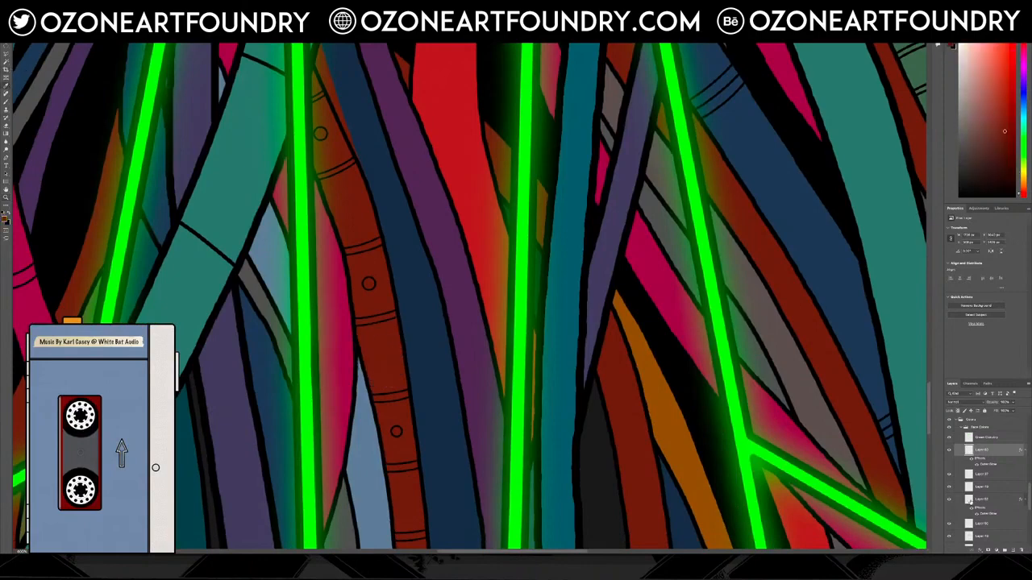
scroll(973, 501, "down", 5)
left_click(948, 528)
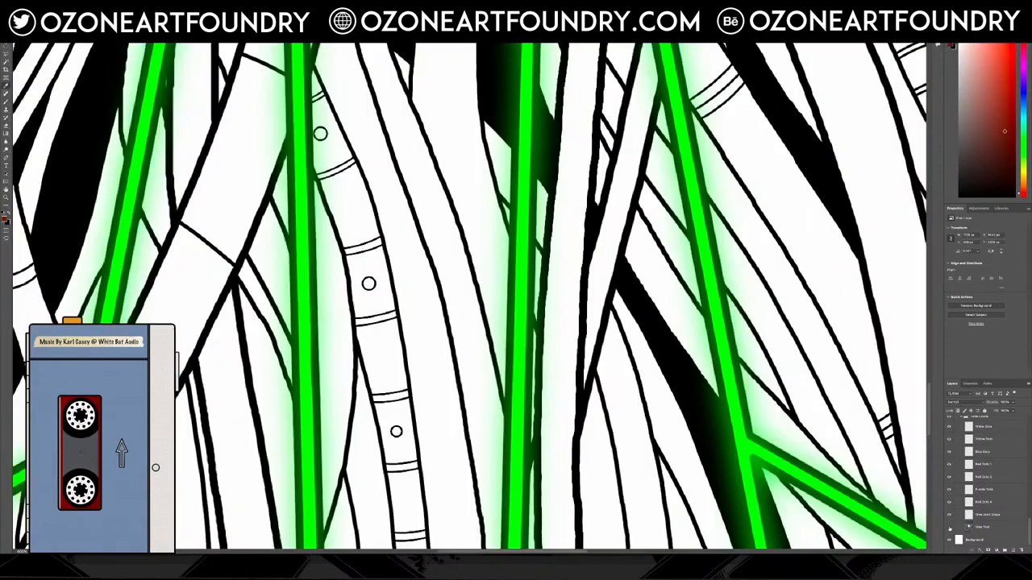
left_click(949, 527)
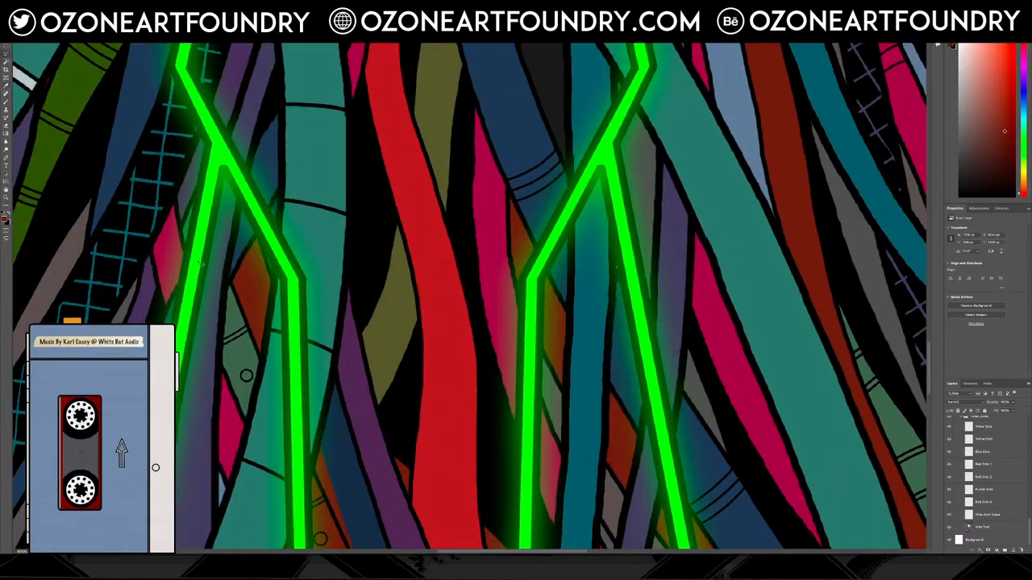
Select the grey-green cable segment with the small circle, between the purple cable and the teal cable, along its outline.
mouse_move(223, 367)
left_mouse_down()
mouse_move(230, 284)
mouse_move(268, 371)
mouse_move(251, 426)
mouse_move(225, 370)
left_mouse_up()
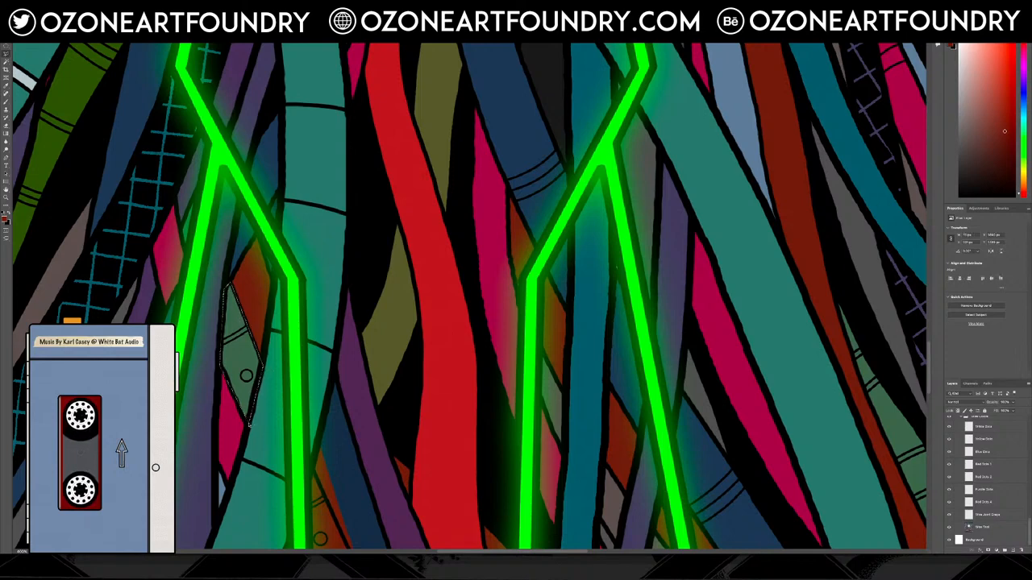
left_click(7, 62)
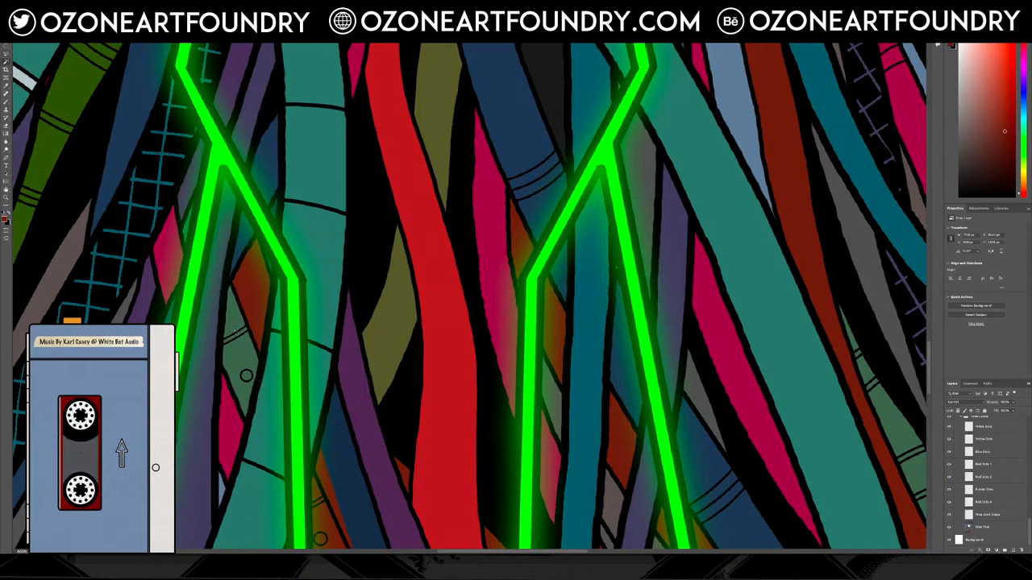
left_click(234, 330)
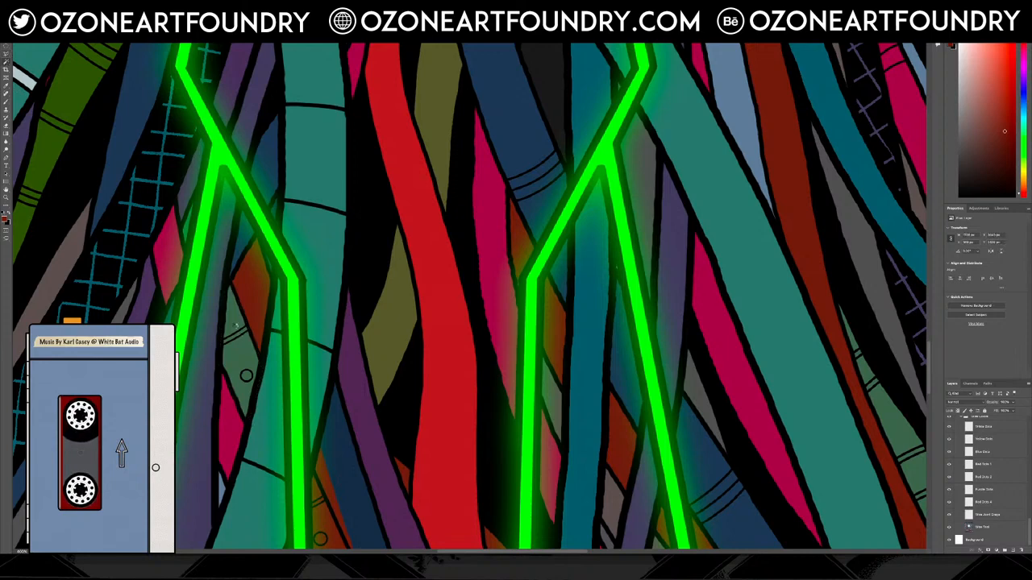
left_click(236, 327)
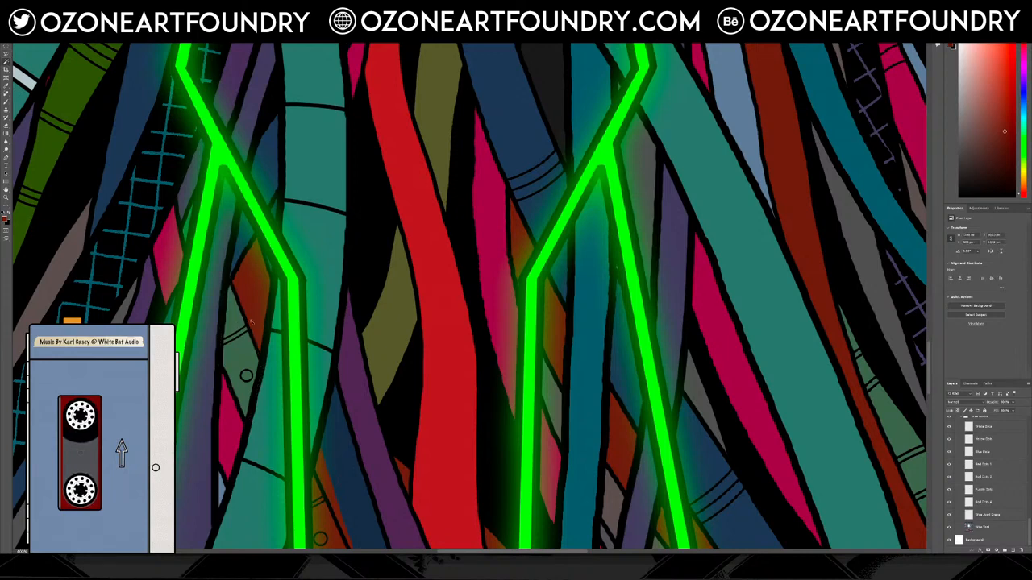
left_click(6, 54)
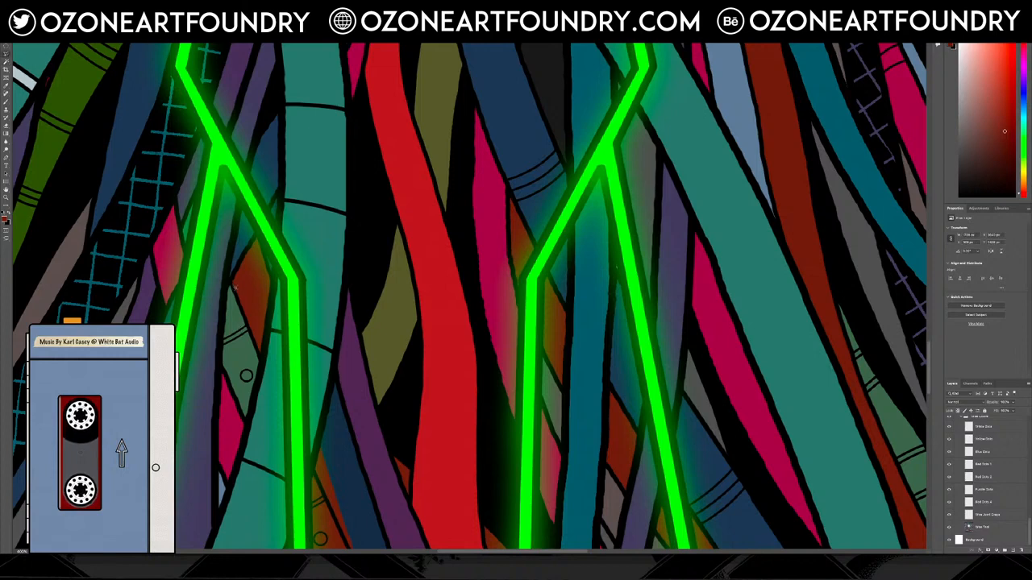
mouse_move(234, 283)
left_mouse_down()
mouse_move(270, 364)
mouse_move(249, 425)
mouse_move(222, 369)
mouse_move(228, 286)
left_mouse_up()
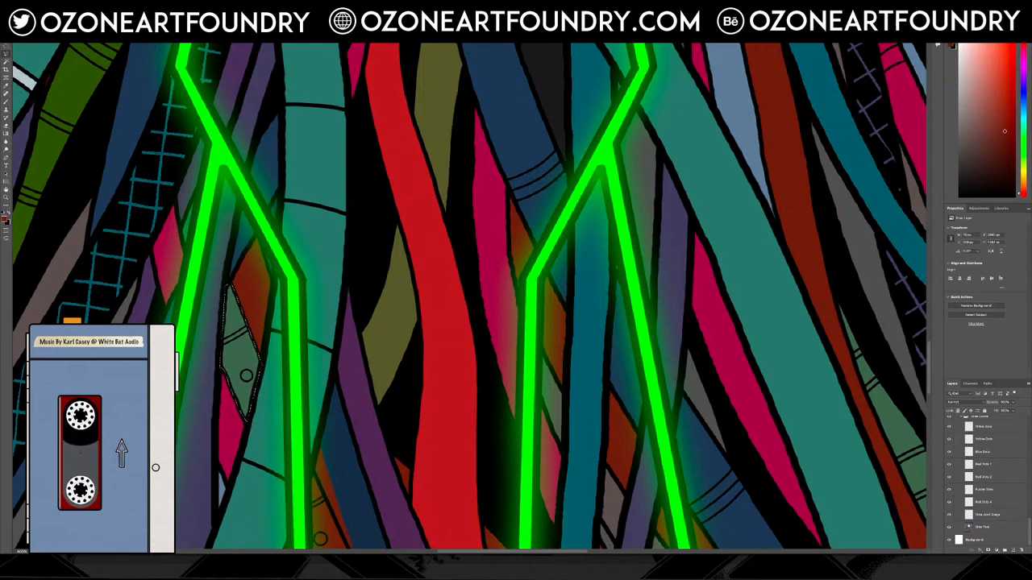
Try to fill the selected grey-green segment with the dark red foreground colour and deselect it.
left_click(74, 6)
left_click(90, 103)
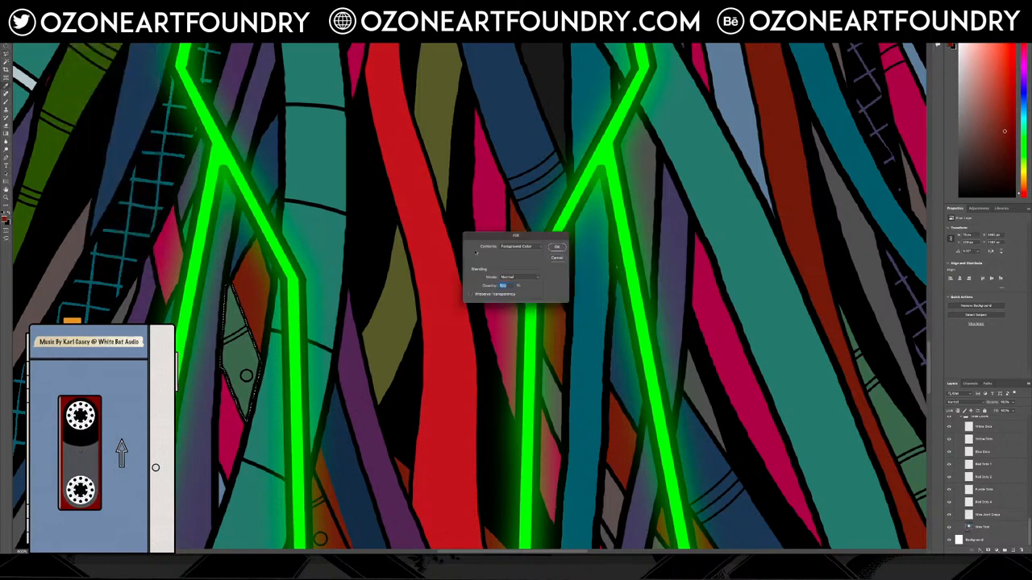
left_click(556, 248)
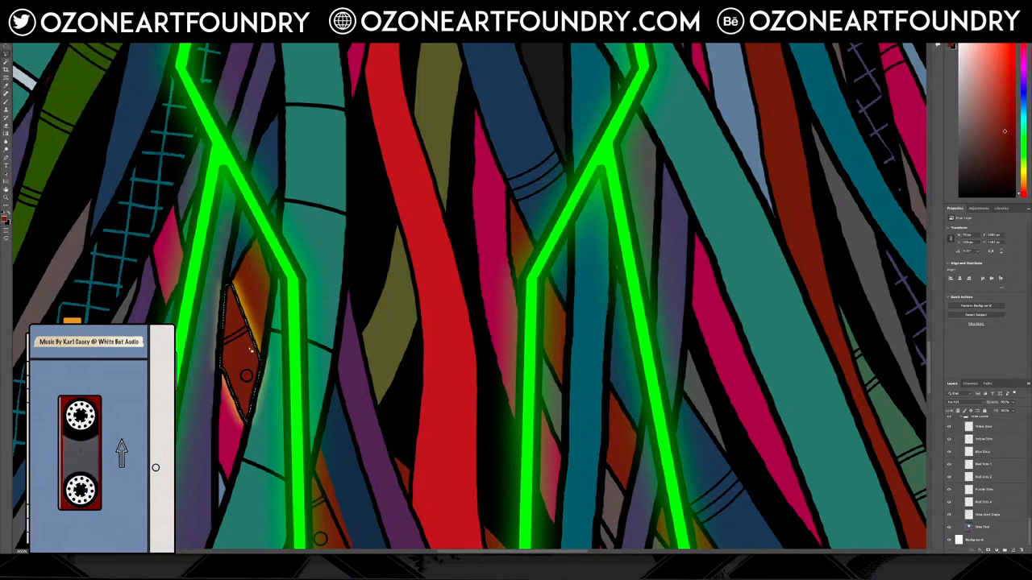
key("ctrl+d")
Undo the dark red fill and bring back the selection around the grey-green segment.
scroll(621, 387, "down", 1)
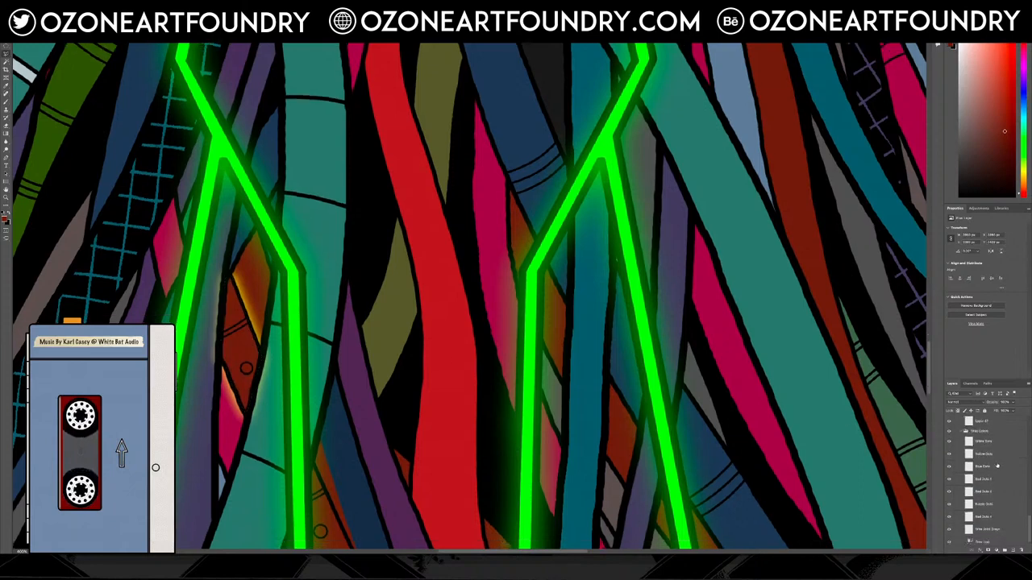
scroll(996, 465, "up", 3)
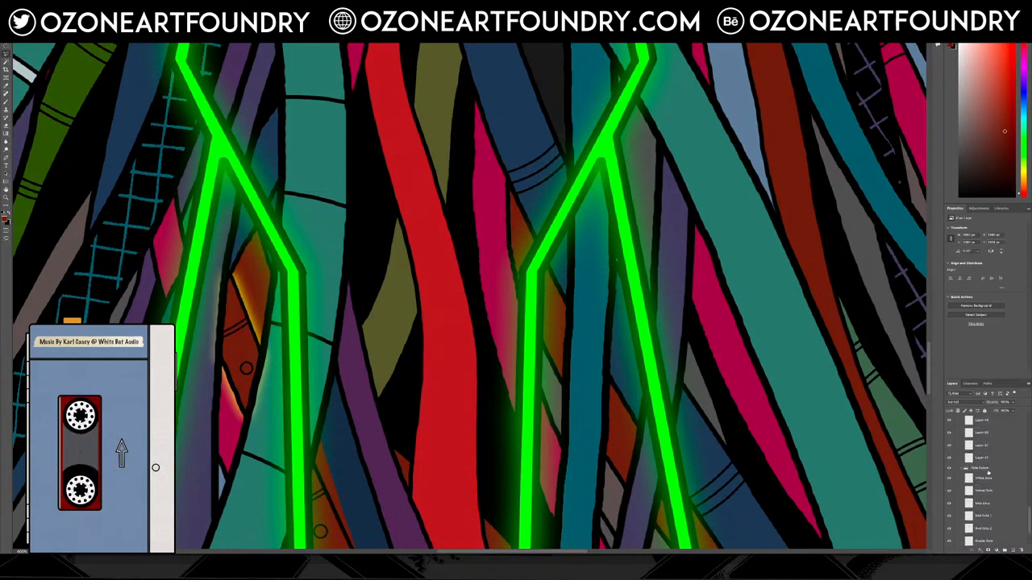
scroll(999, 472, "down", 3)
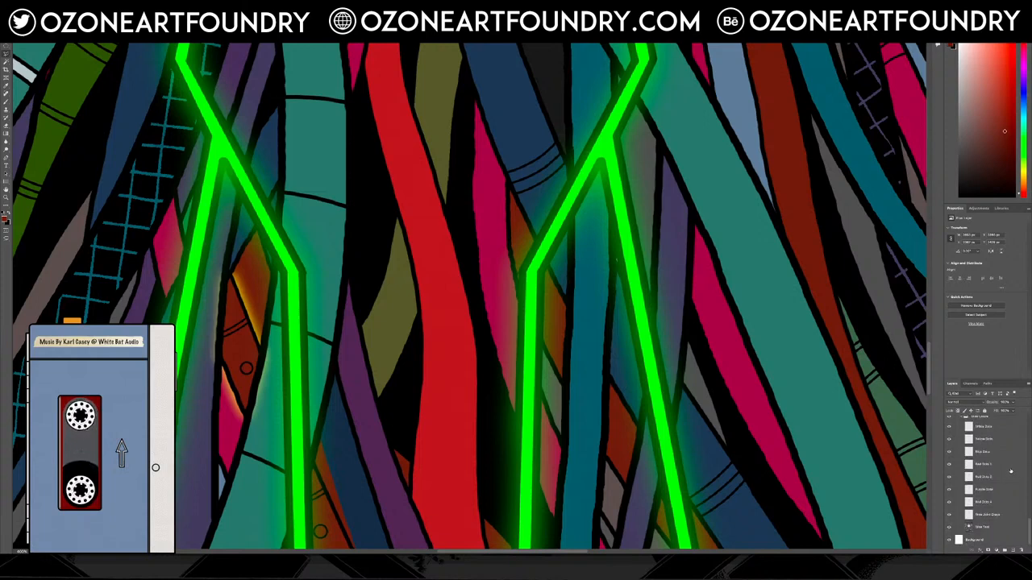
left_click(997, 514, "ctrl")
key("ctrl+z")
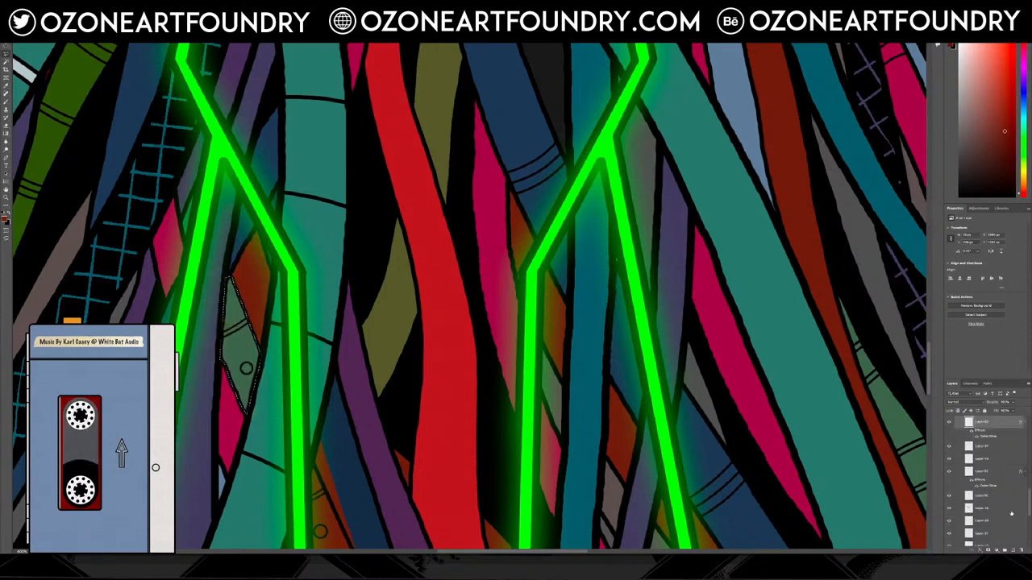
Fill the selected grey-green cable segment with the dark red foreground colour on the base colour layer and clear the selection.
scroll(997, 486, "down", 5)
left_click(996, 528)
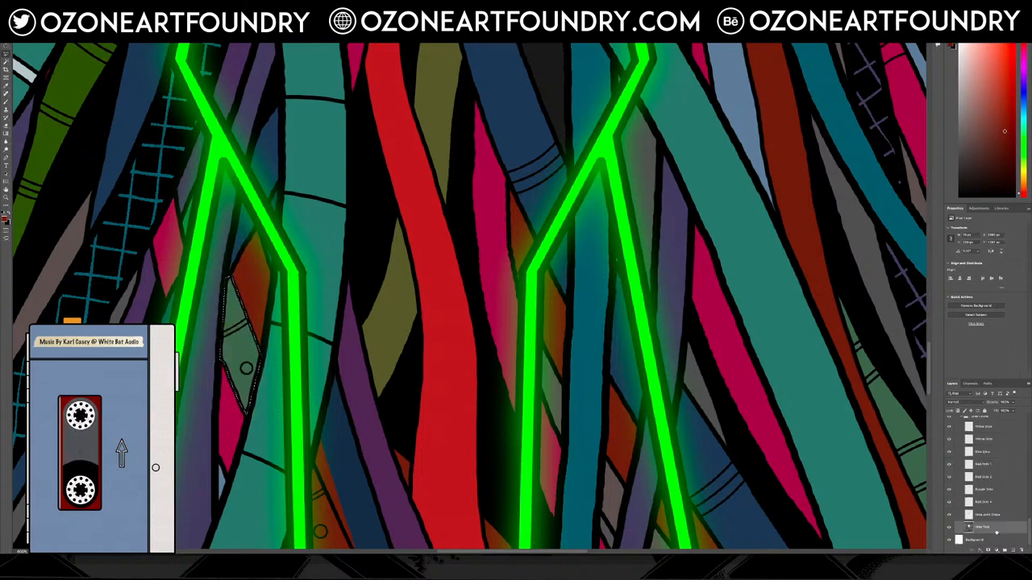
left_click(72, 5)
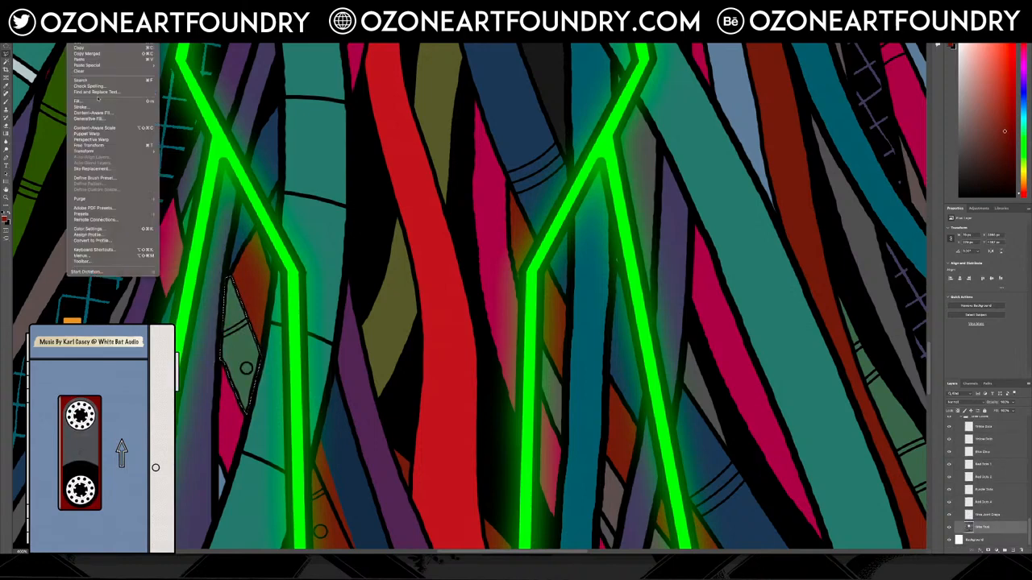
left_click(97, 101)
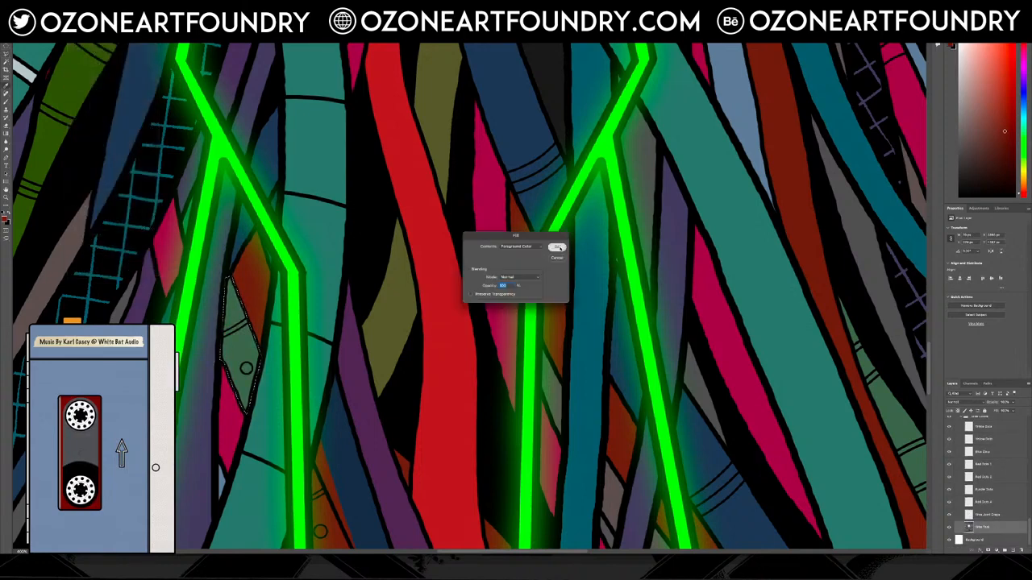
left_click(556, 246)
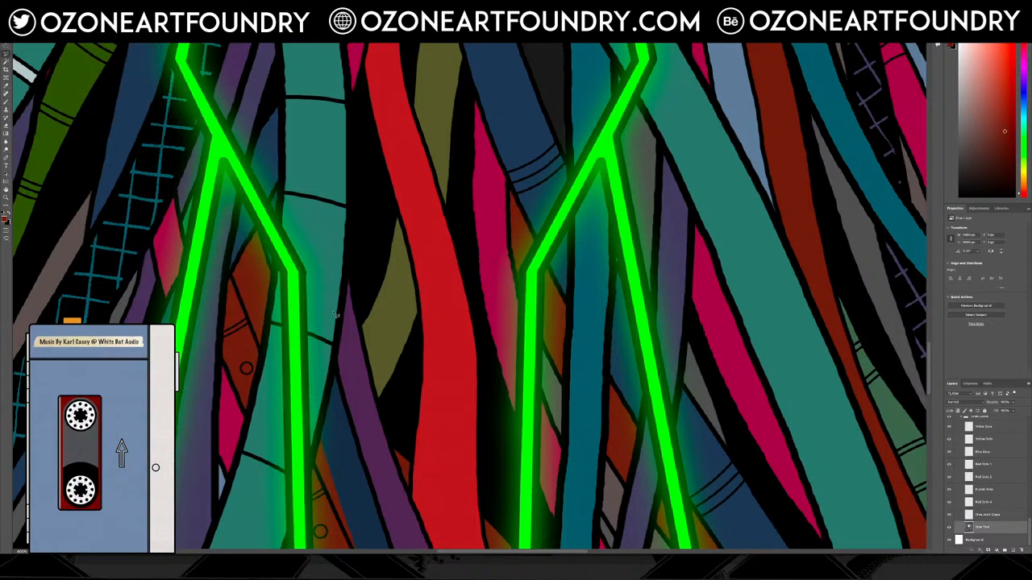
Examine the dark red cable with small circles around the recoloured segment and look through the layer list.
scroll(340, 314, "down", 5)
scroll(325, 302, "up", 1)
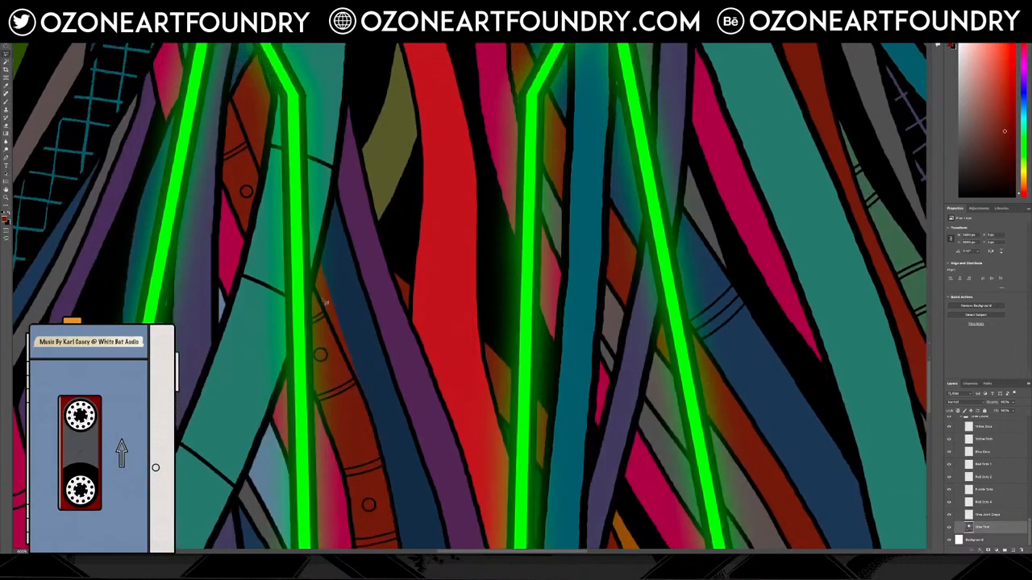
scroll(325, 303, "up", 3)
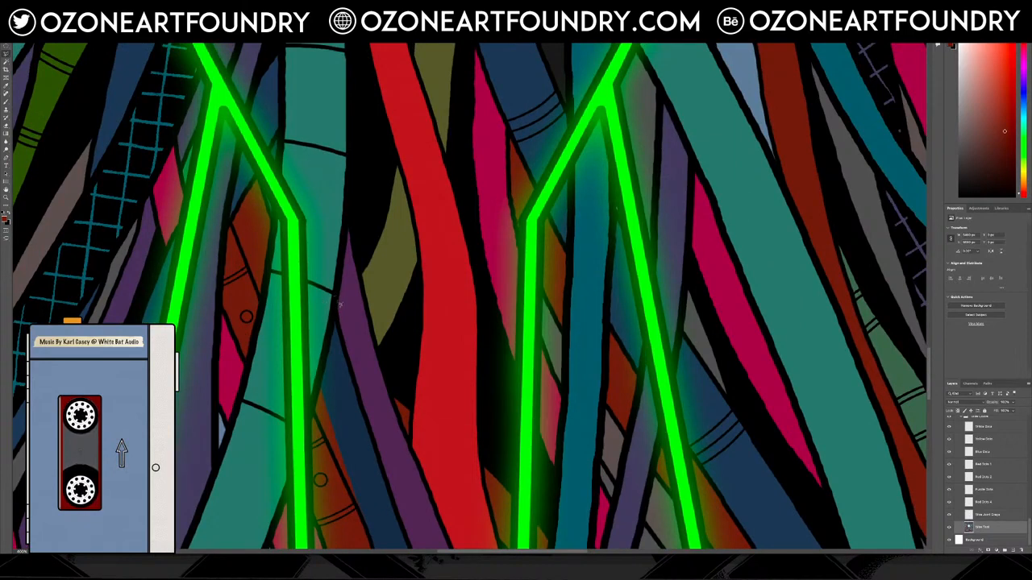
scroll(989, 472, "up", 5)
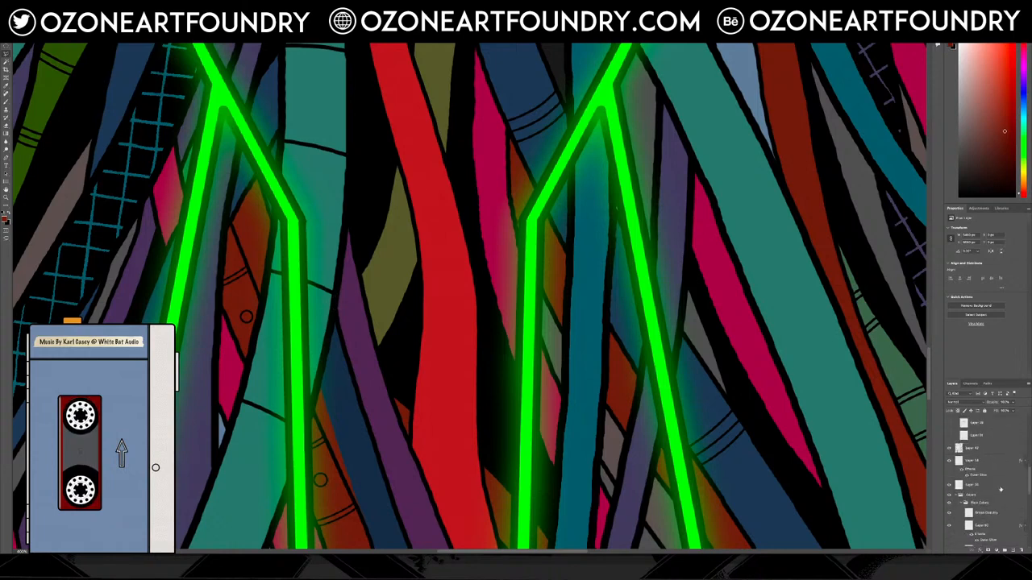
scroll(987, 475, "up", 6)
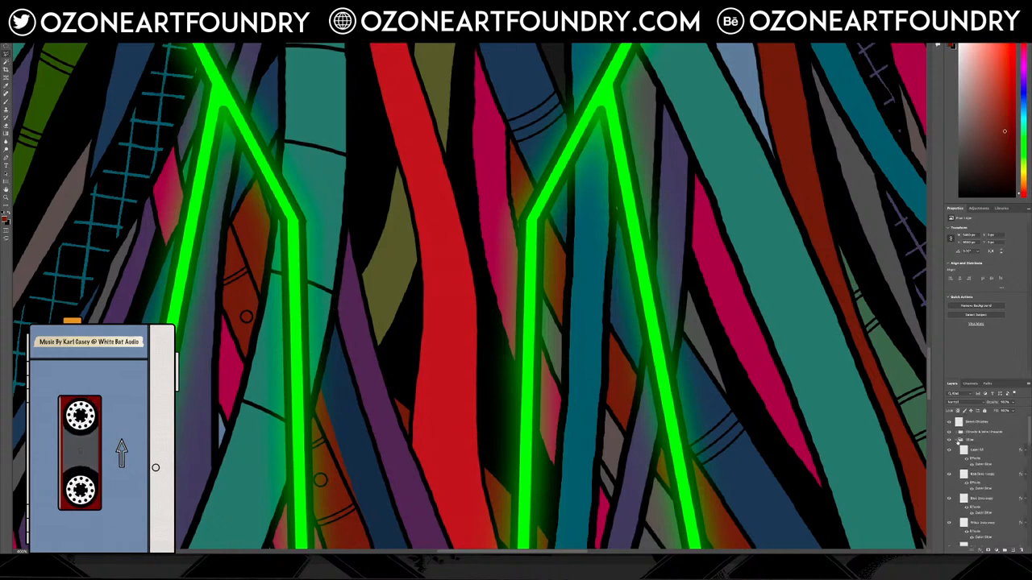
scroll(989, 469, "up", 4)
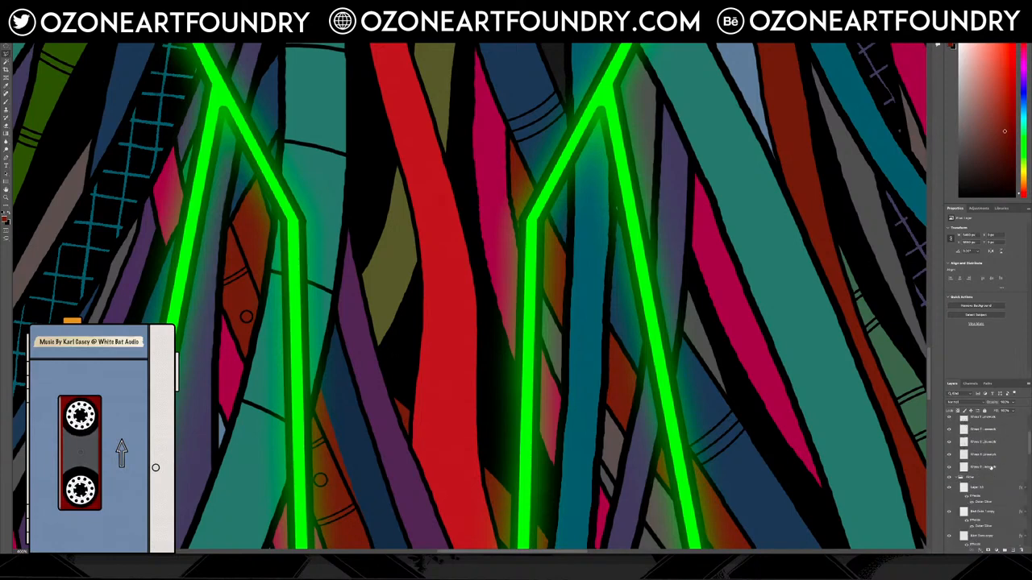
scroll(991, 467, "up", 3)
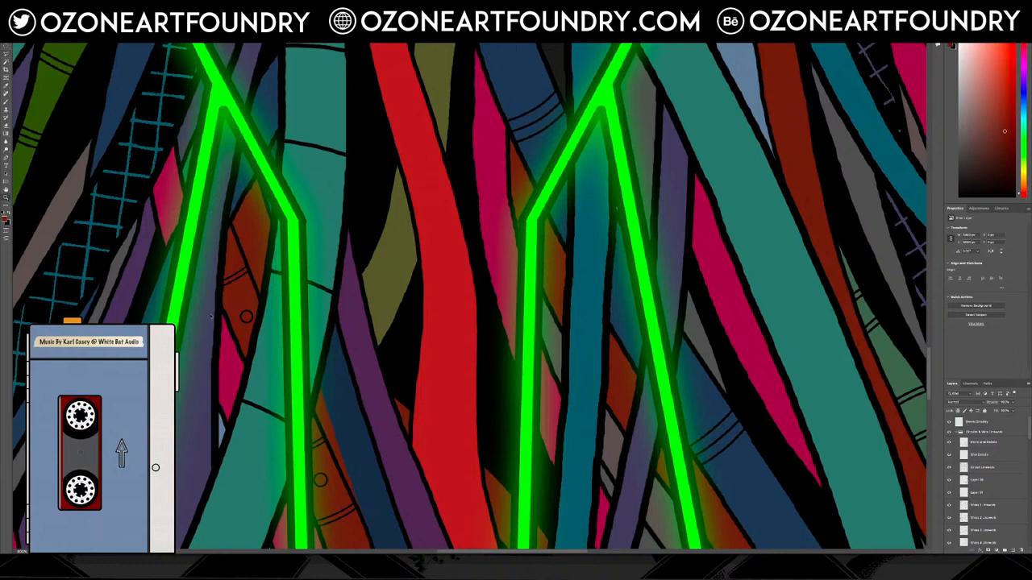
scroll(377, 460, "up", 5)
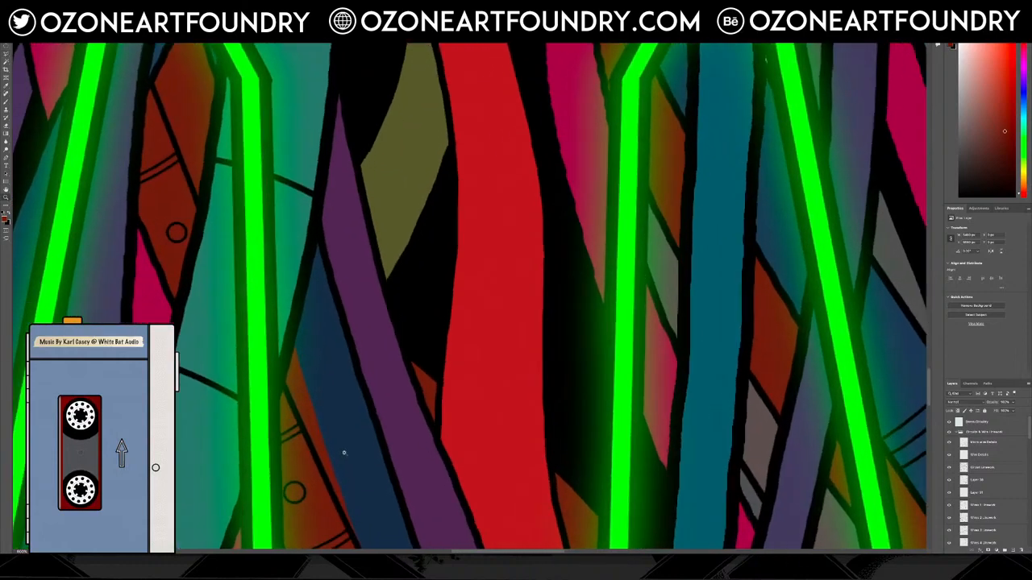
scroll(371, 457, "down", 1)
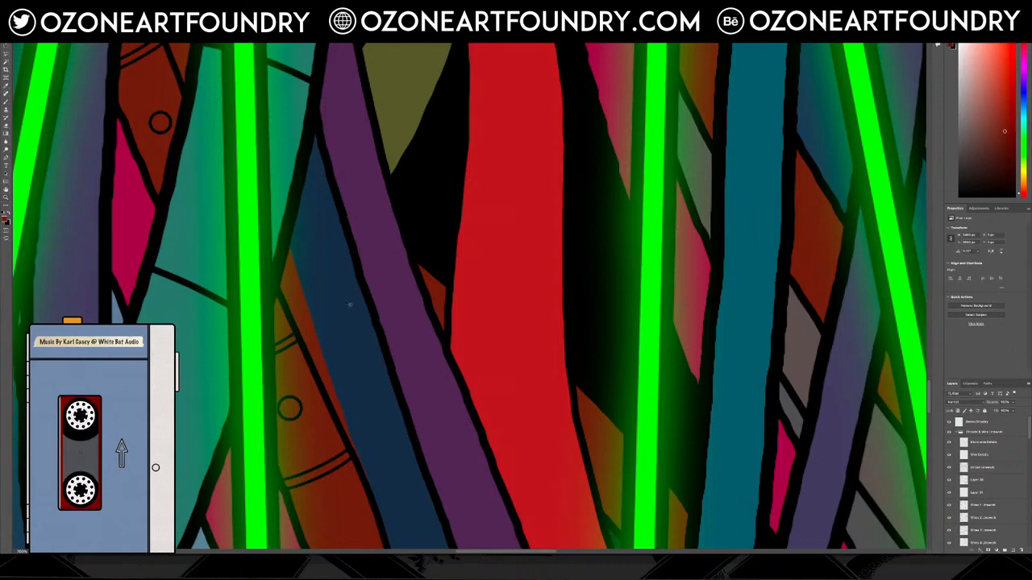
scroll(218, 187, "up", 10)
Hide the topmost layer and the green glow over the cables, and make the layer with the black cable outlines active.
left_click(204, 196, "ctrl")
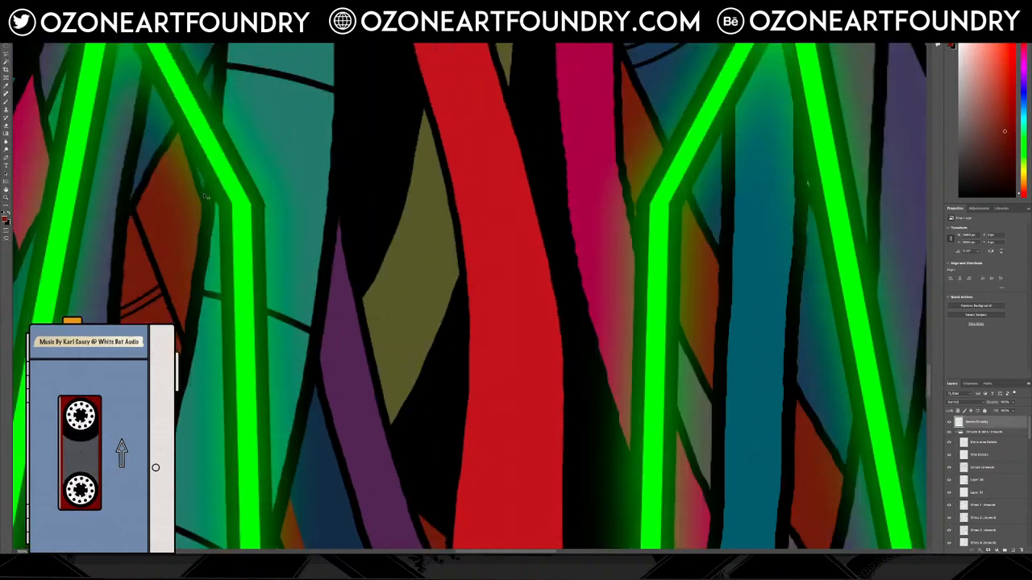
left_click(948, 421)
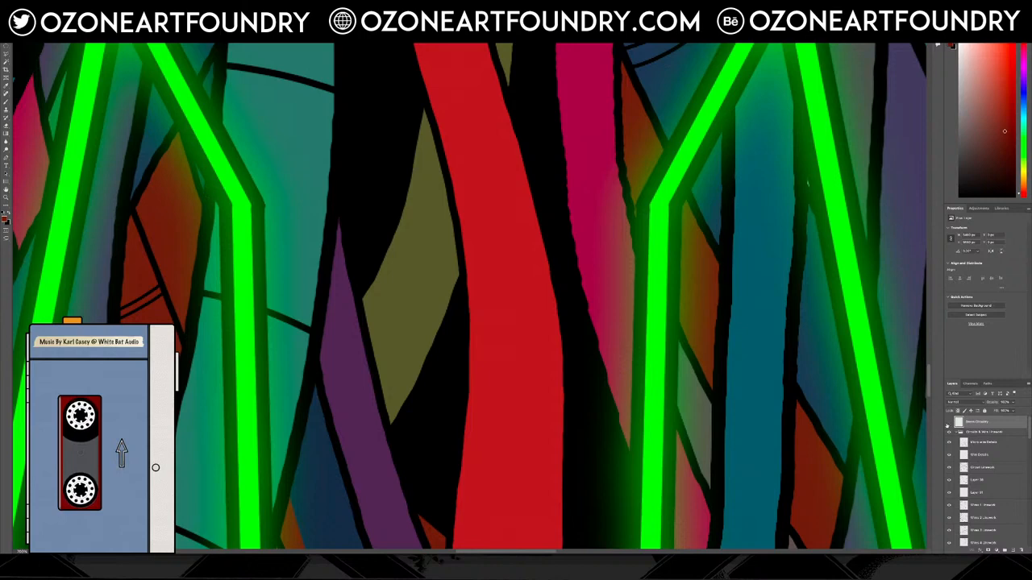
left_click(205, 196, "ctrl")
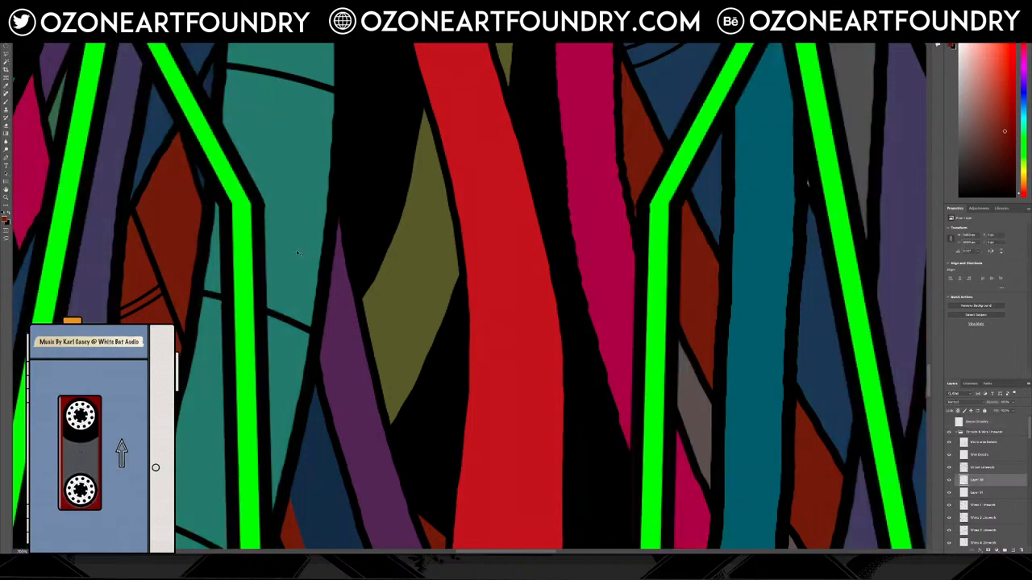
Examine the black outlines along the dark red cable, switching the outline layer's visibility off and on to identify its lines.
scroll(502, 301, "down", 5)
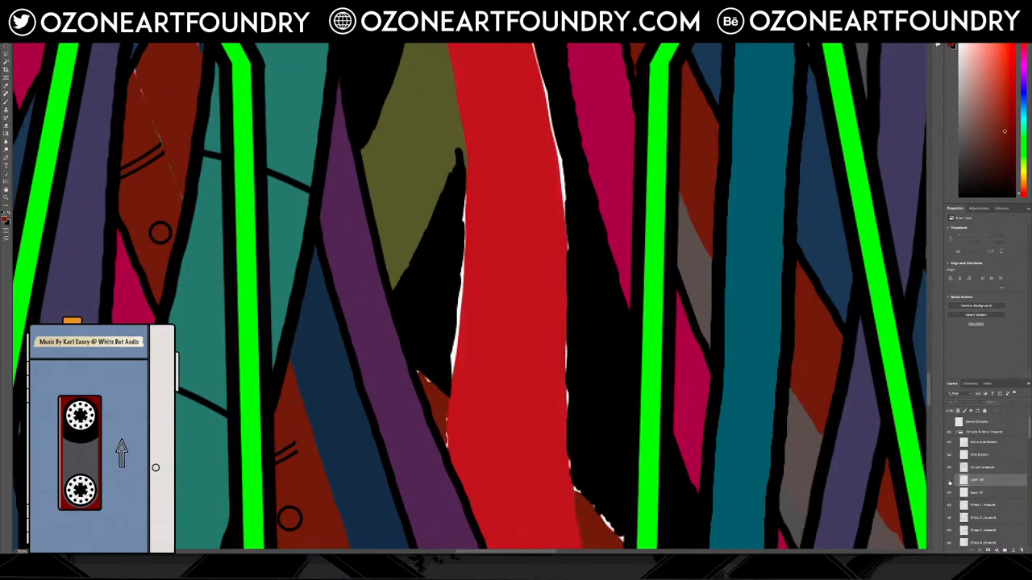
scroll(334, 300, "down", 7)
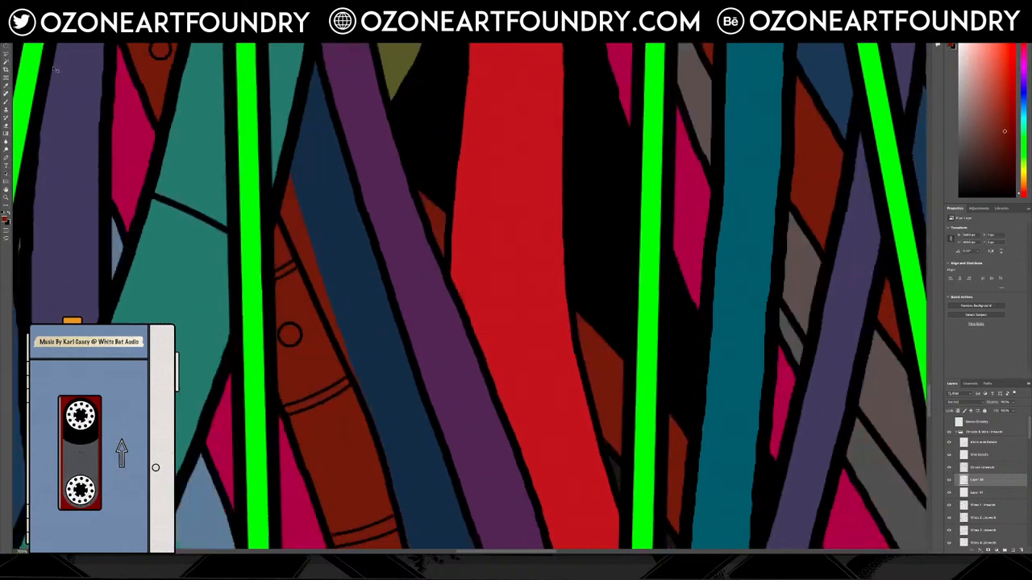
scroll(256, 160, "up", 10)
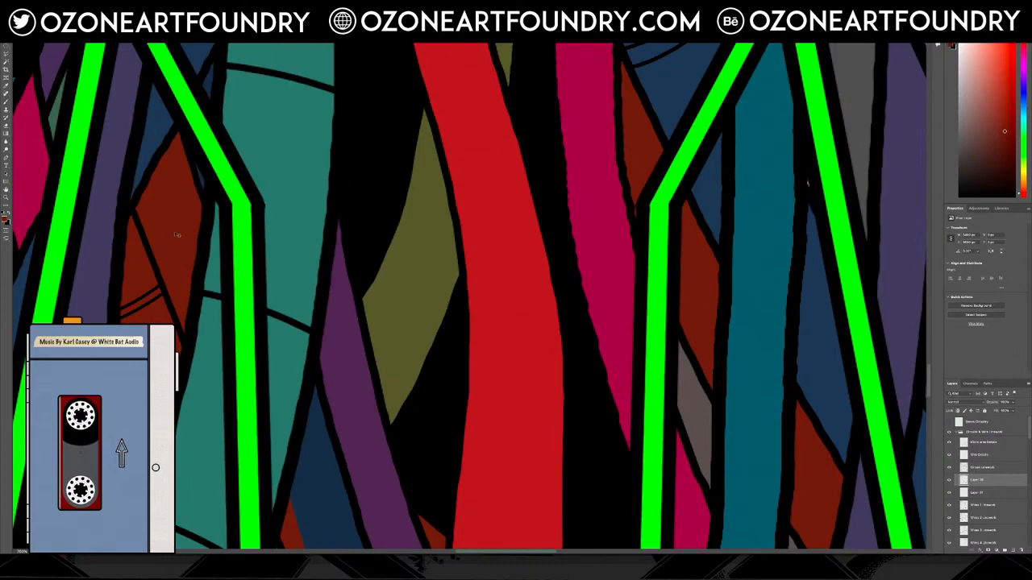
scroll(175, 233, "down", 3)
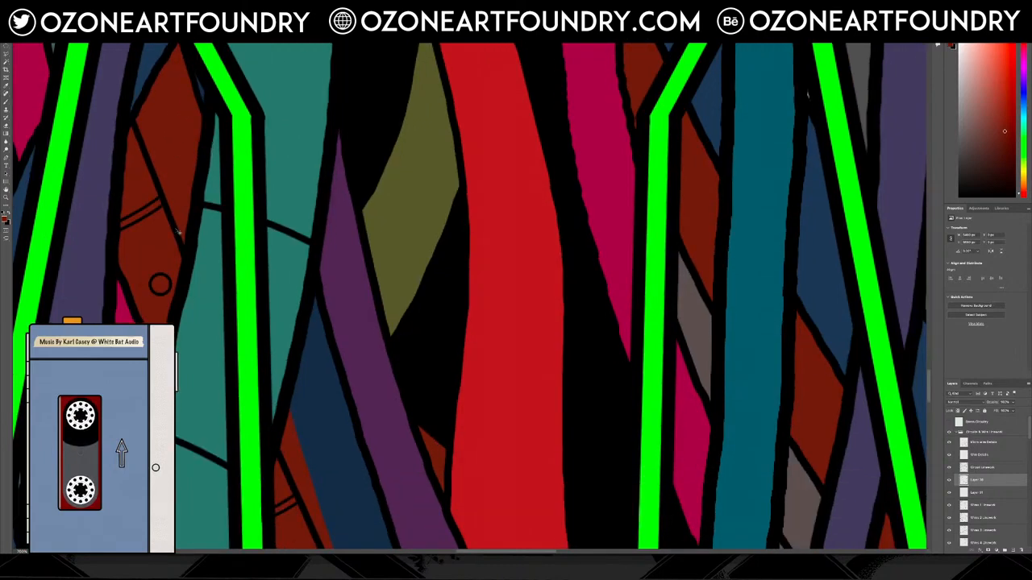
scroll(179, 230, "down", 5)
scroll(305, 253, "down", 5)
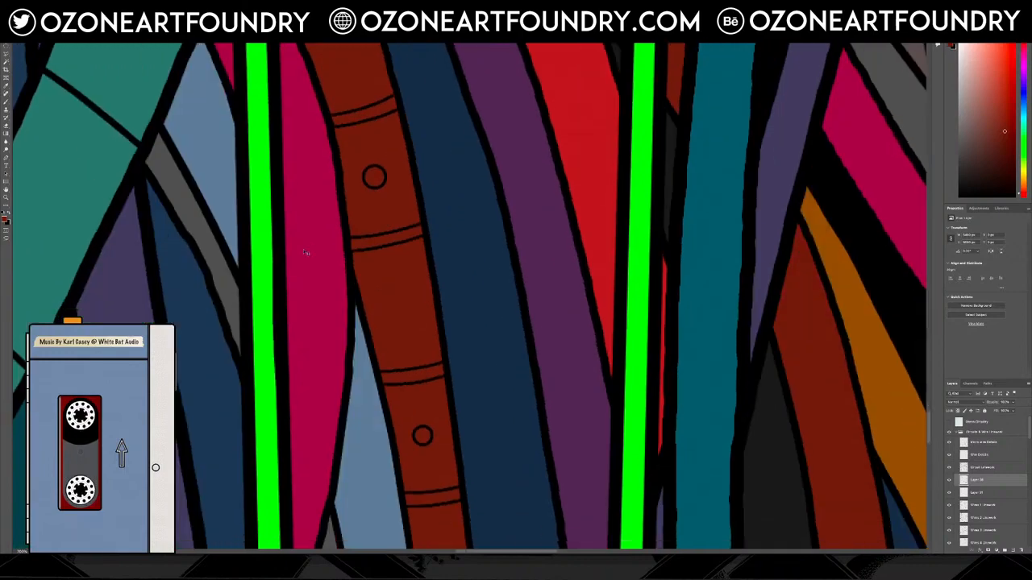
scroll(305, 253, "down", 10)
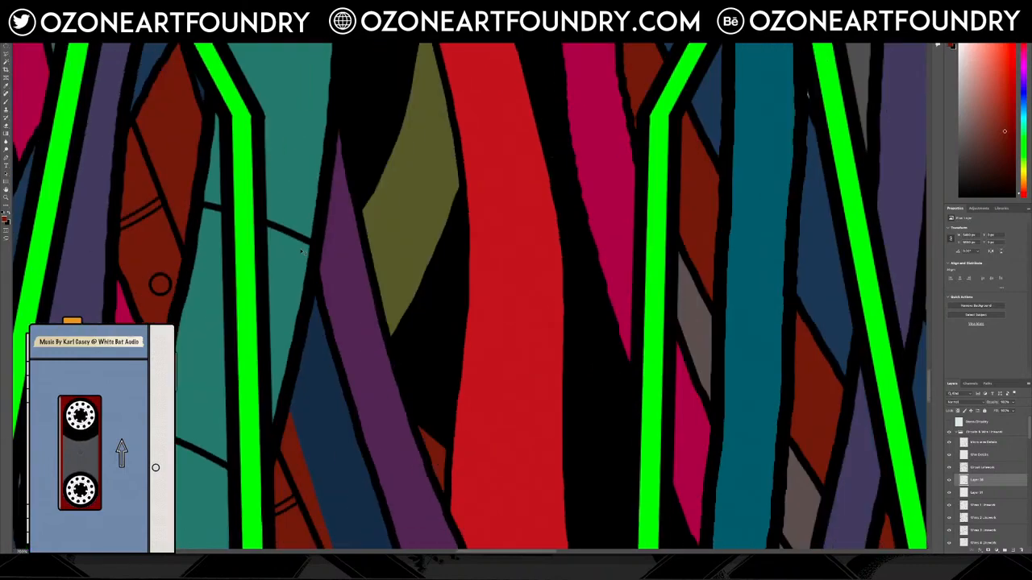
scroll(303, 253, "down", 3)
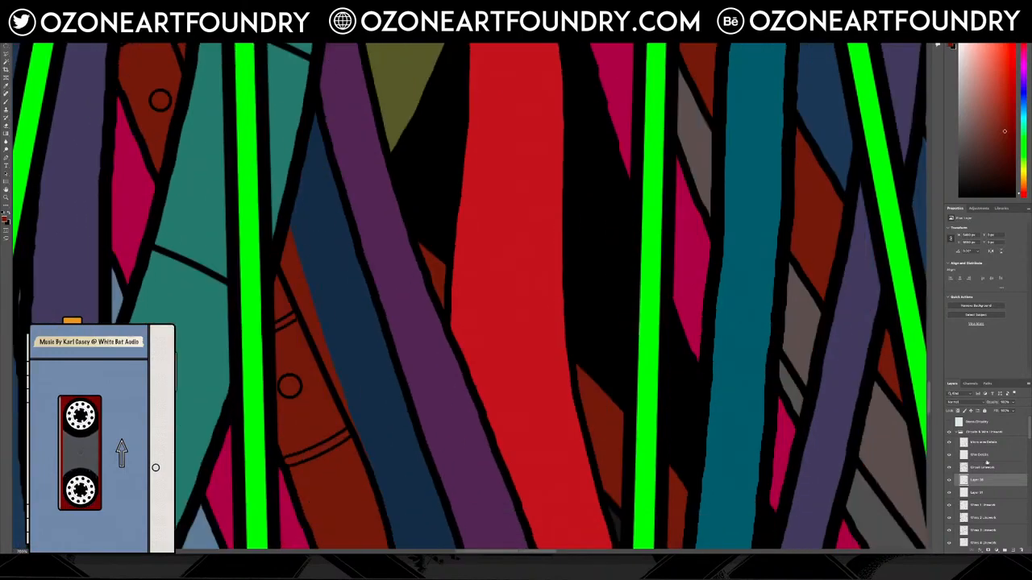
left_click(950, 480)
left_click(950, 480)
left_click(950, 481)
left_click(950, 480)
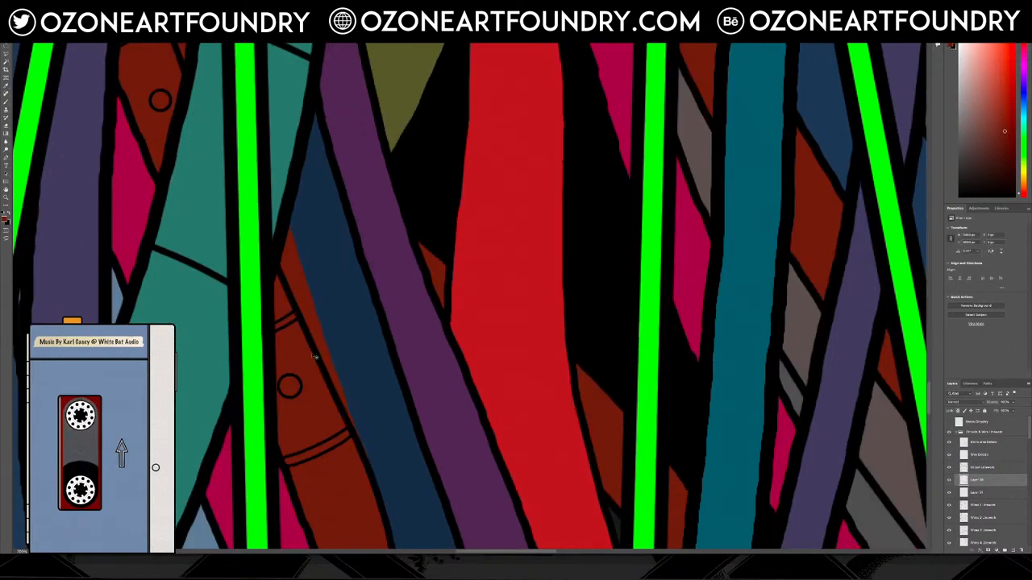
On the base colour layer, make a polygonal selection around the edge between the dark red and dark blue cables.
left_click(294, 329, "ctrl")
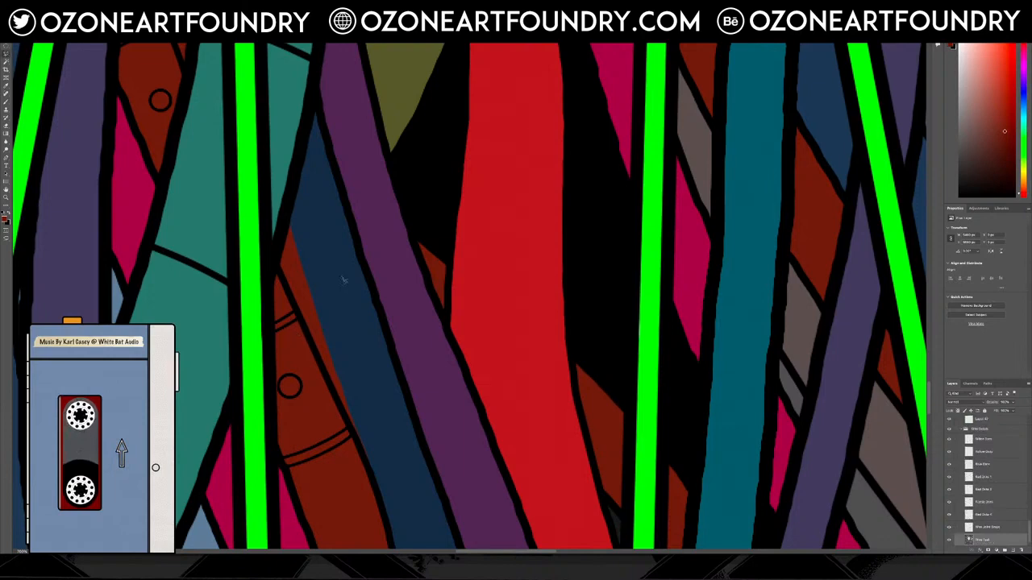
left_click(277, 301)
left_click(310, 287)
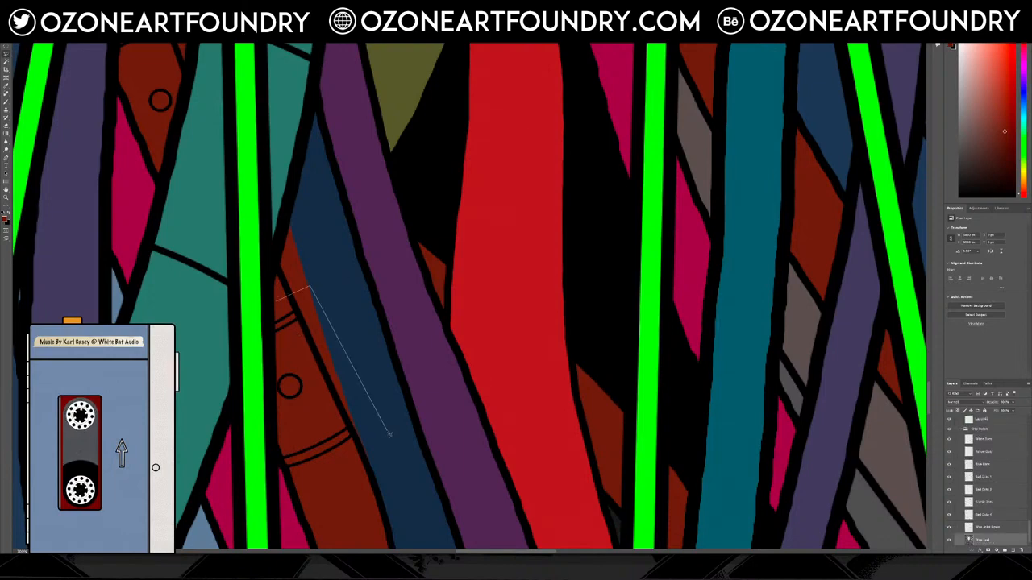
left_click(400, 465)
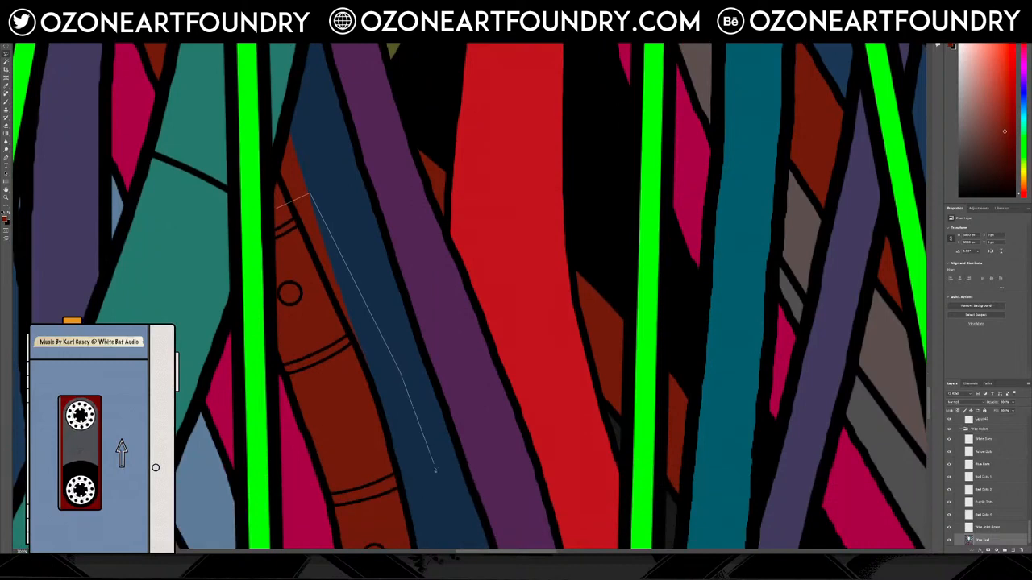
left_click(436, 473)
left_click(382, 486)
double_click(308, 303)
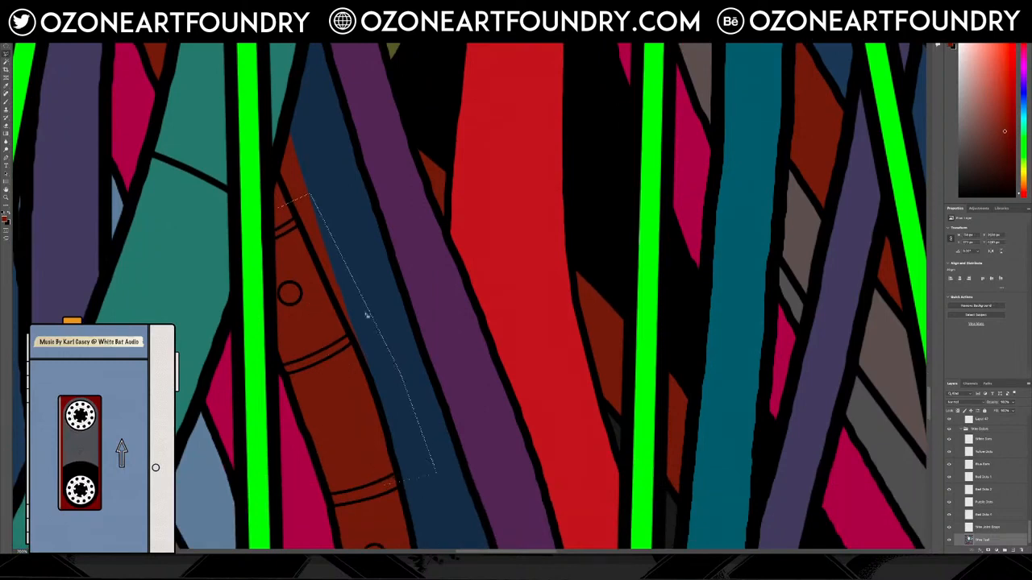
Copy the selected edge area to a new layer, try to move it up with Free Transform, and cancel the transform.
key("ctrl+j")
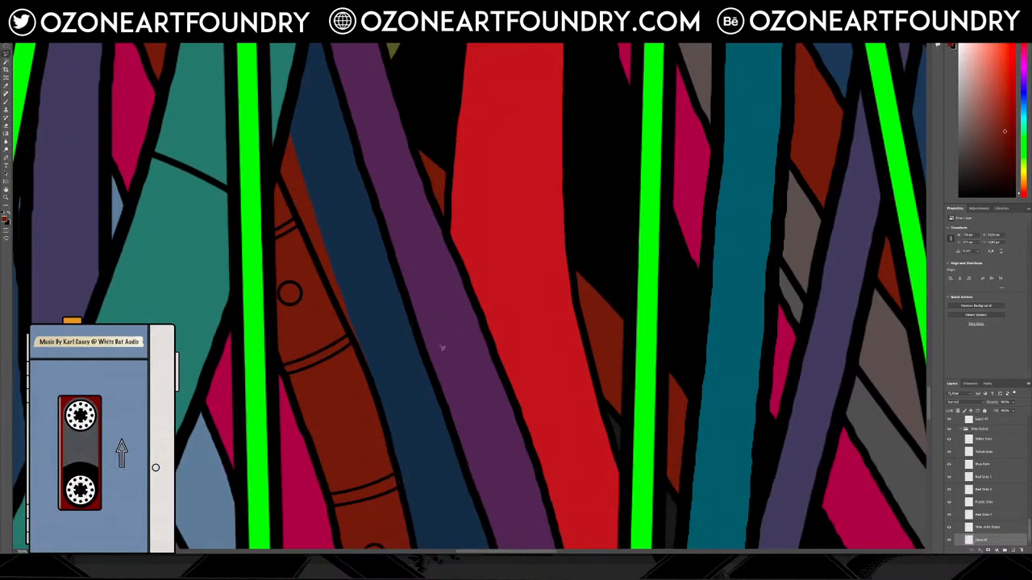
key("ctrl+t")
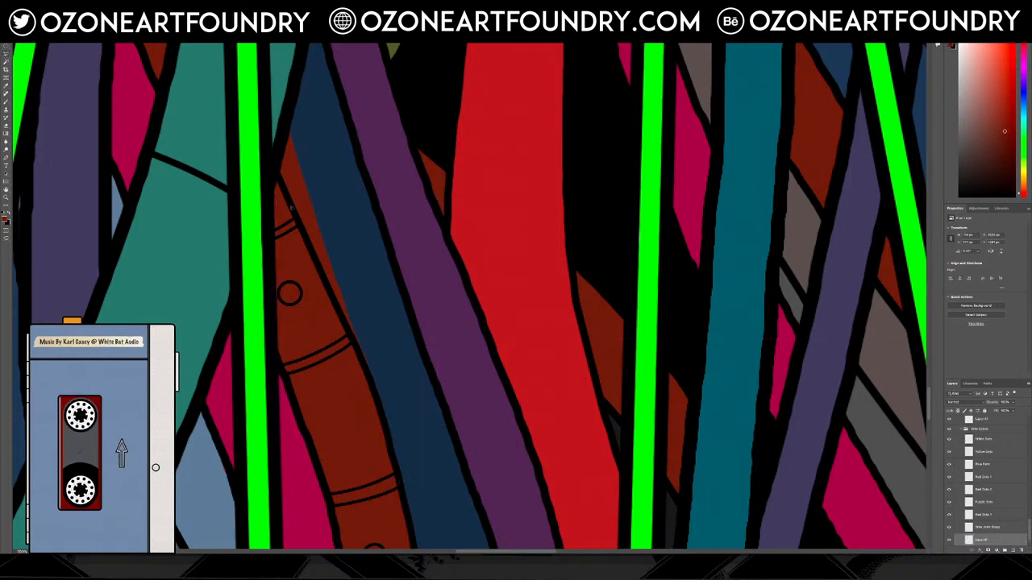
left_click_drag(311, 263, 329, 219)
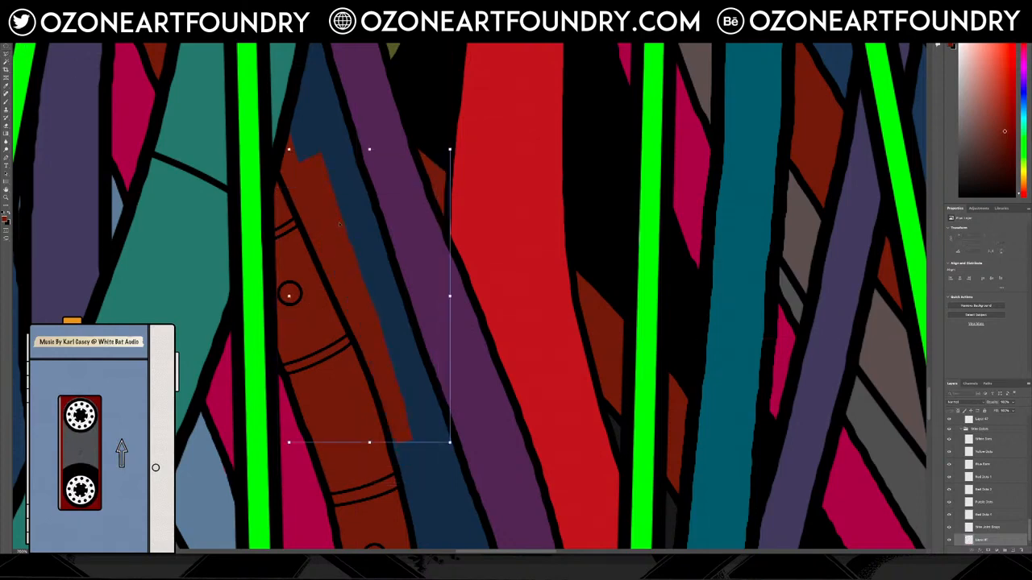
key("ctrl+z")
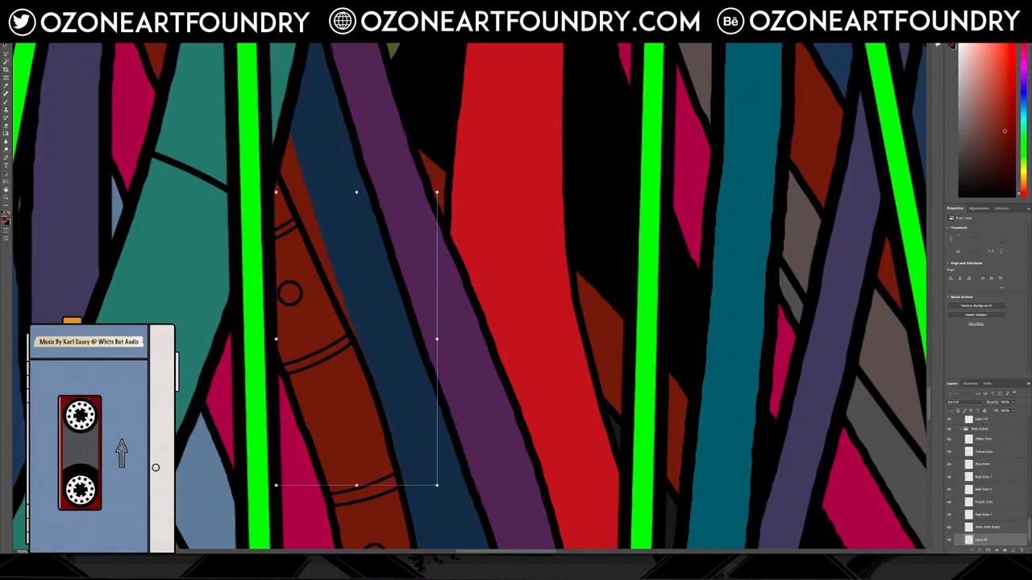
key("Escape")
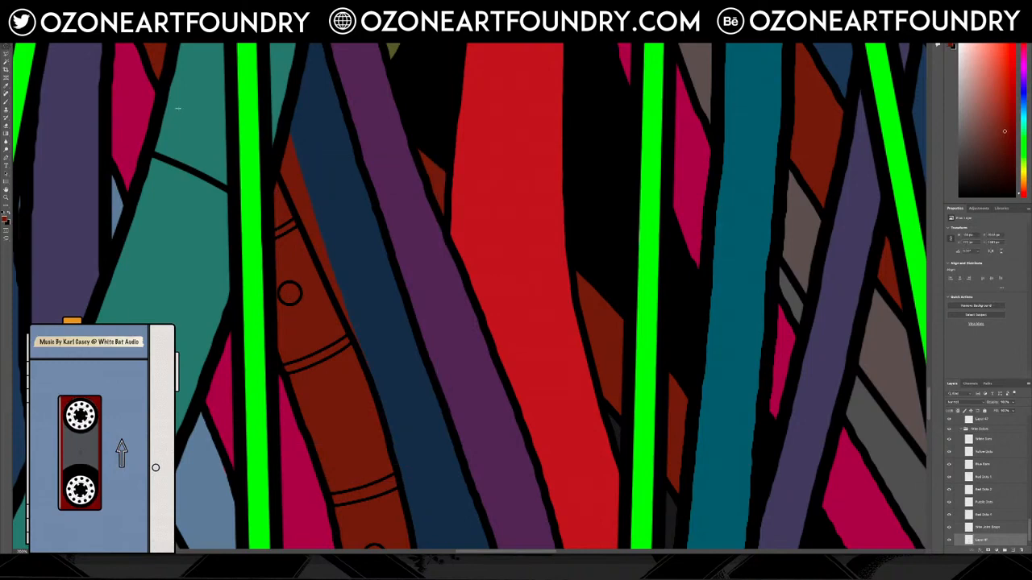
Make the layer with the black cable outlines active, checking it by switching its visibility off and on.
left_click(312, 251, "ctrl")
left_click(950, 422)
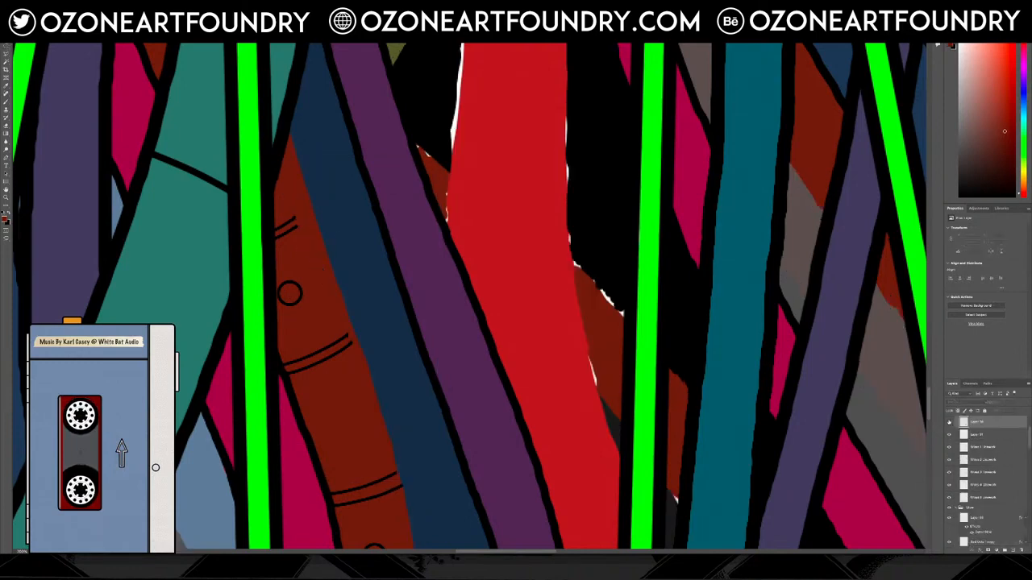
left_click(950, 423)
Make a polygonal selection around the black outline running along the edge between the dark red and dark blue cables.
left_click(6, 54)
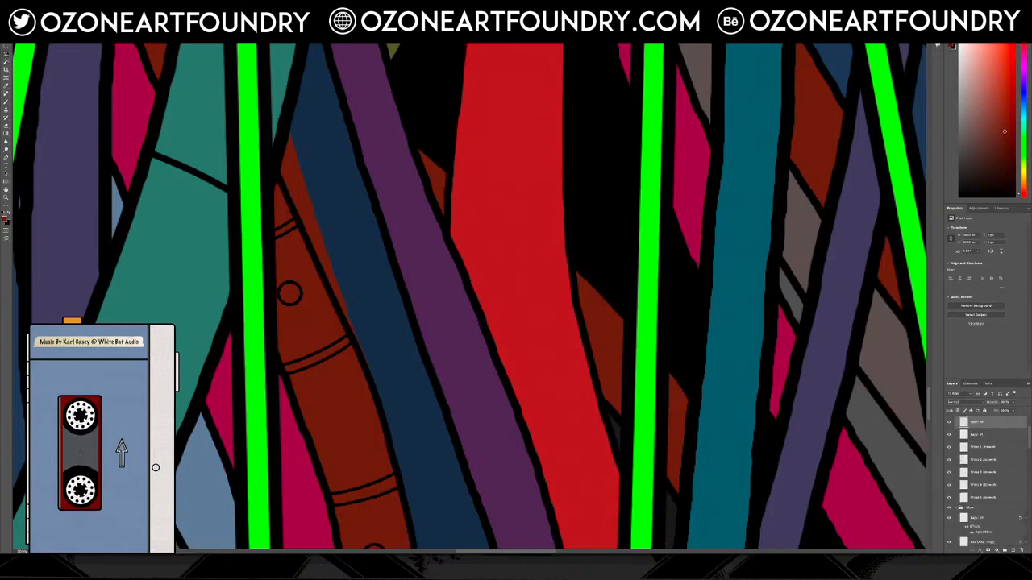
left_click(280, 207)
left_click(309, 198)
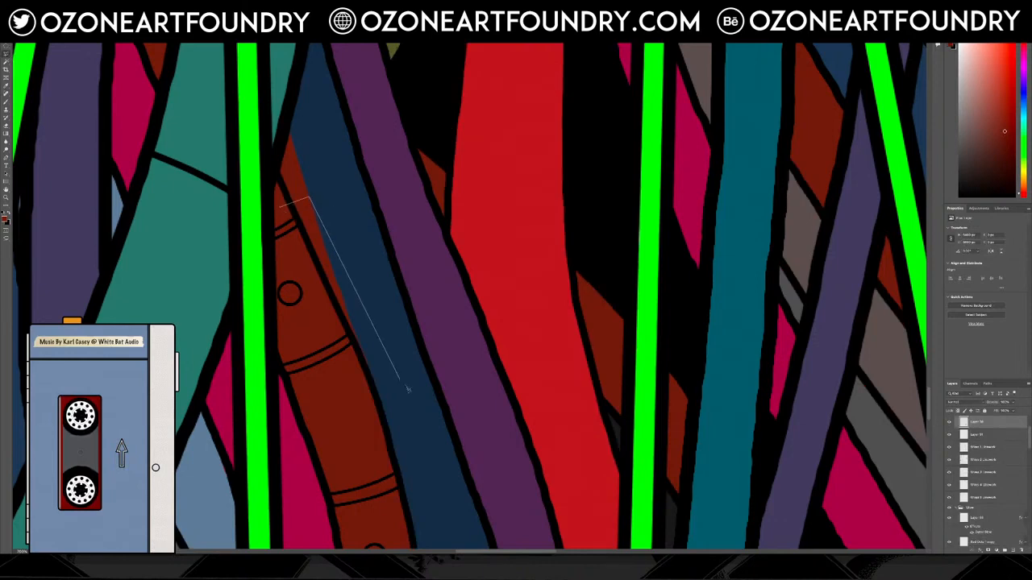
left_click(399, 387)
left_click(423, 476)
left_click(373, 497)
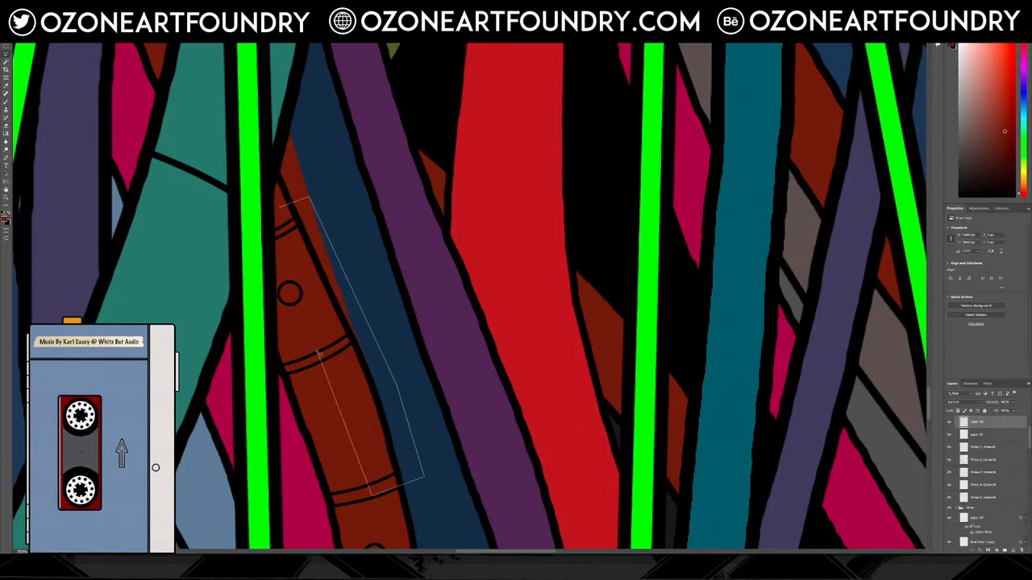
double_click(317, 350)
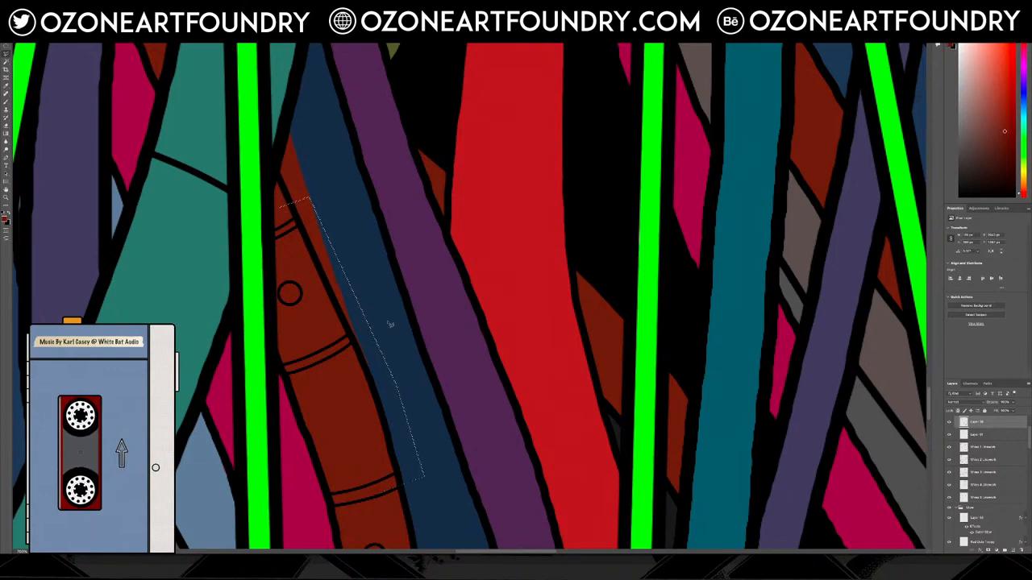
Copy the selected outline to a new layer, then move it up and rotate it along the dark blue cable's edge with Free Transform.
key("ctrl+j")
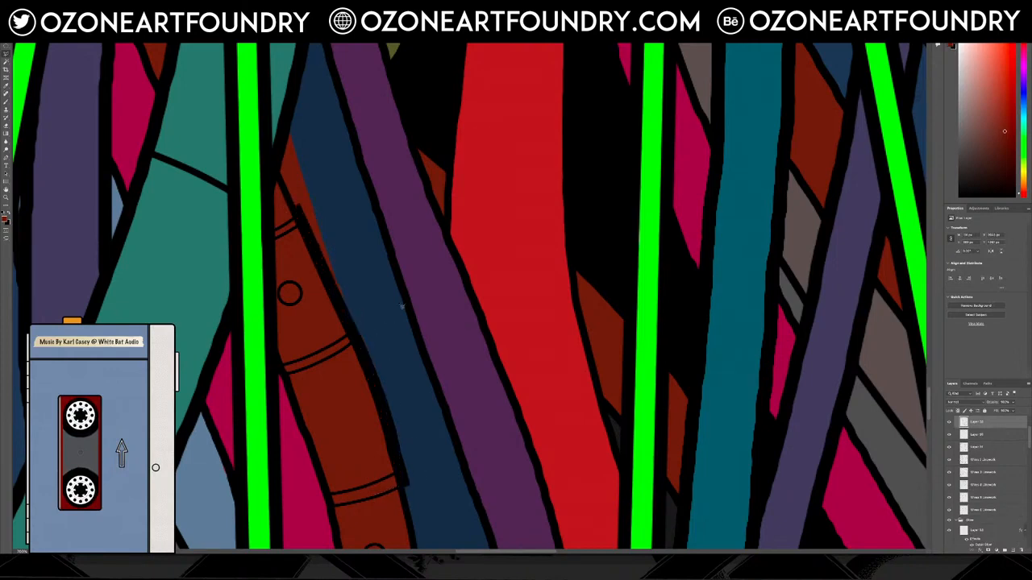
key("ctrl+t")
left_click_drag(353, 260, 340, 136)
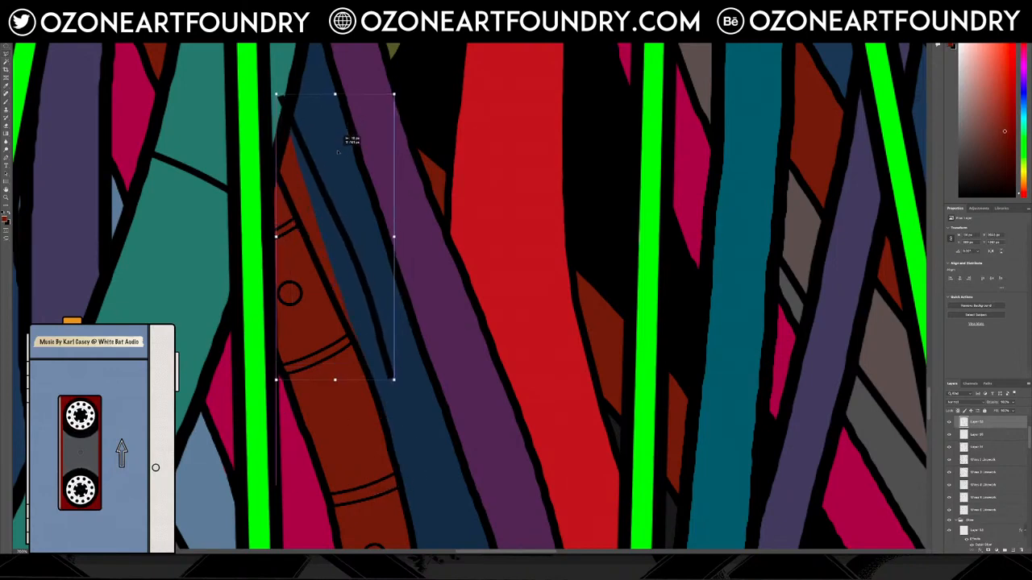
left_click_drag(422, 136, 355, 183)
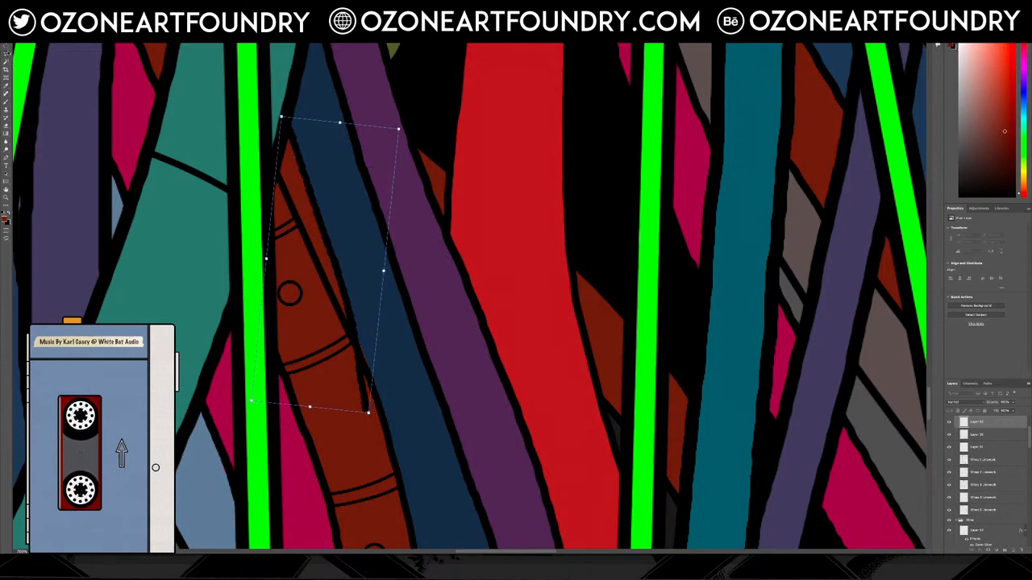
key("Return")
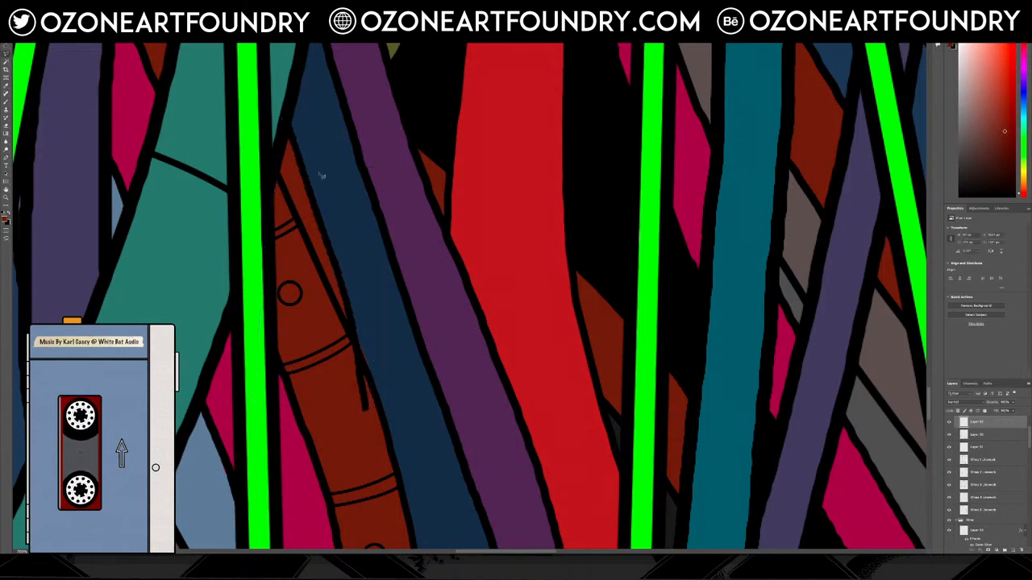
Select the copied outline's excess lower end overlapping the dark red cable, delete it, and deselect.
left_click(346, 325)
left_click(384, 409)
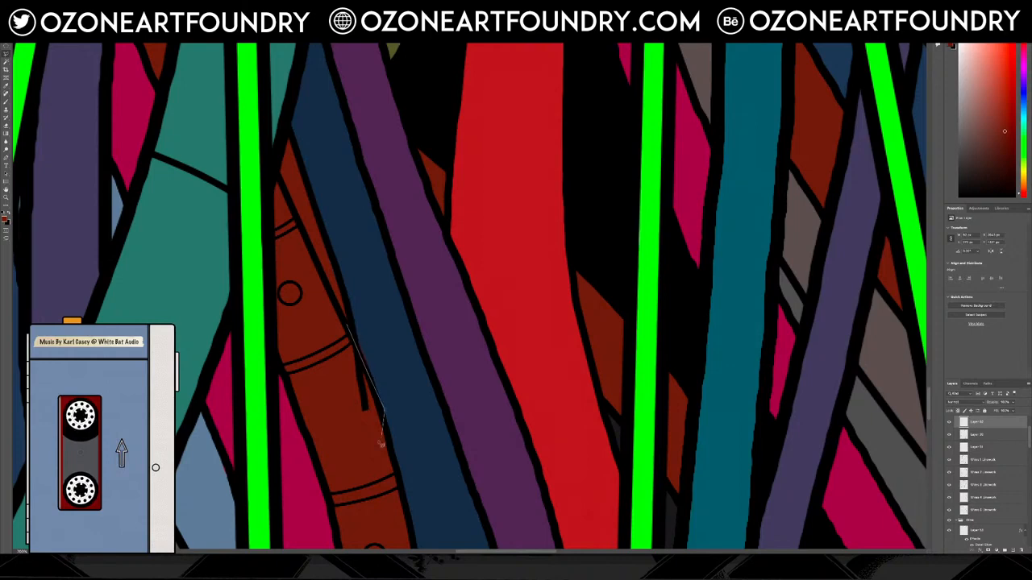
left_click(323, 403)
left_click(315, 343)
left_click(347, 326)
key("Delete")
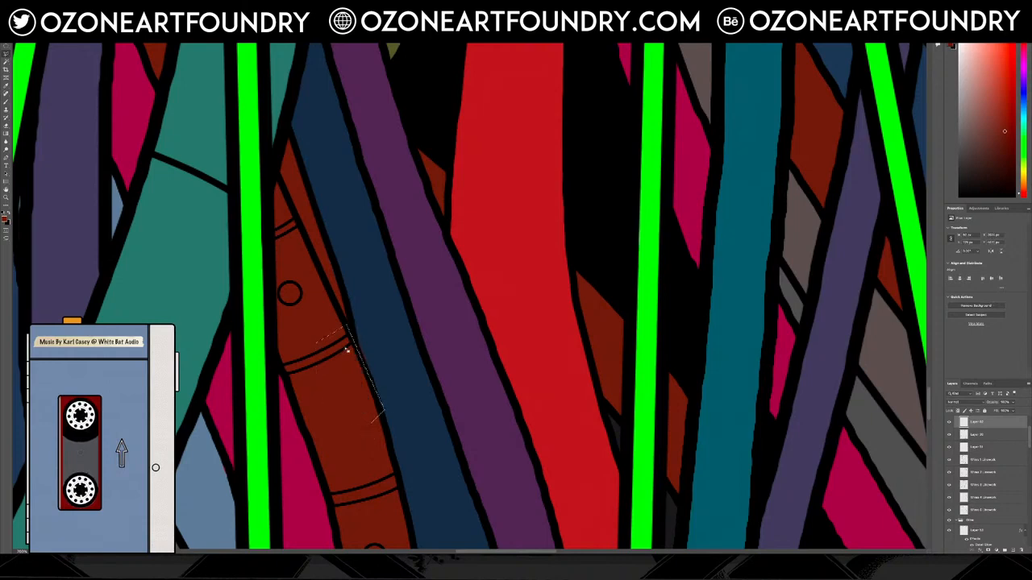
key("ctrl+d")
Check the new outline along the cable and merge its layer down into the outline layer below.
scroll(375, 319, "up", 5)
scroll(375, 318, "down", 3)
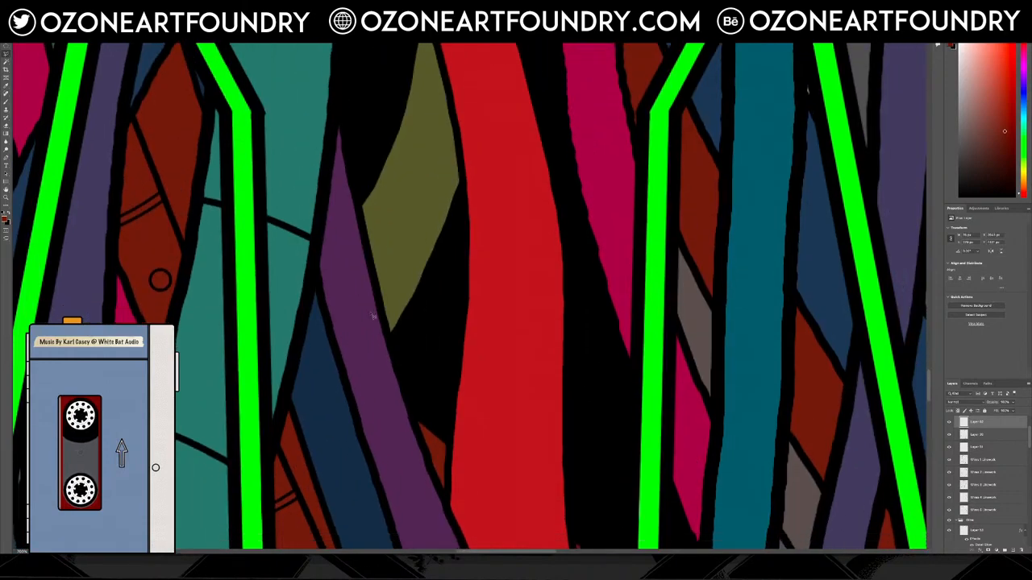
scroll(375, 317, "up", 3)
scroll(276, 452, "down", 6)
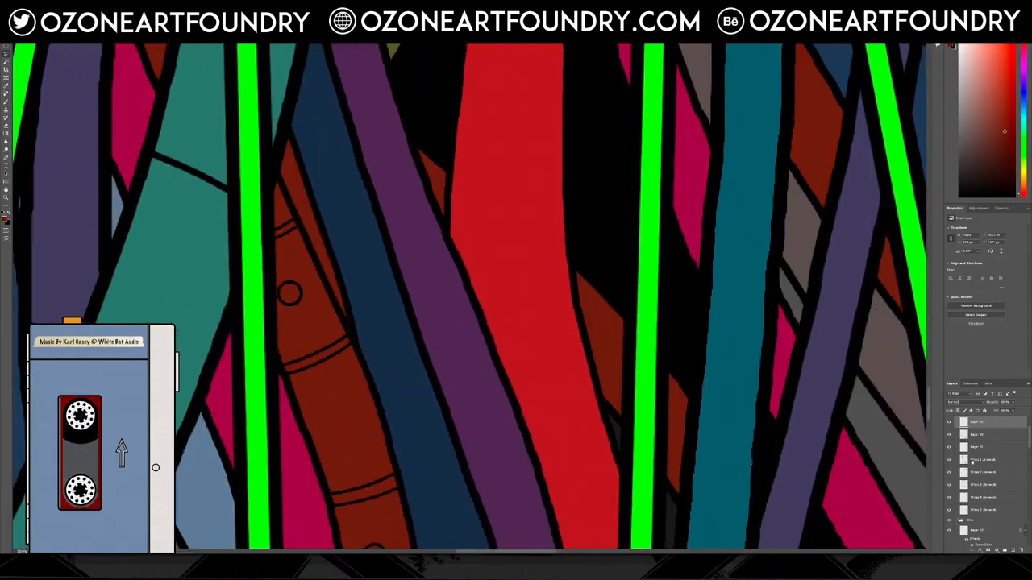
right_click(992, 422)
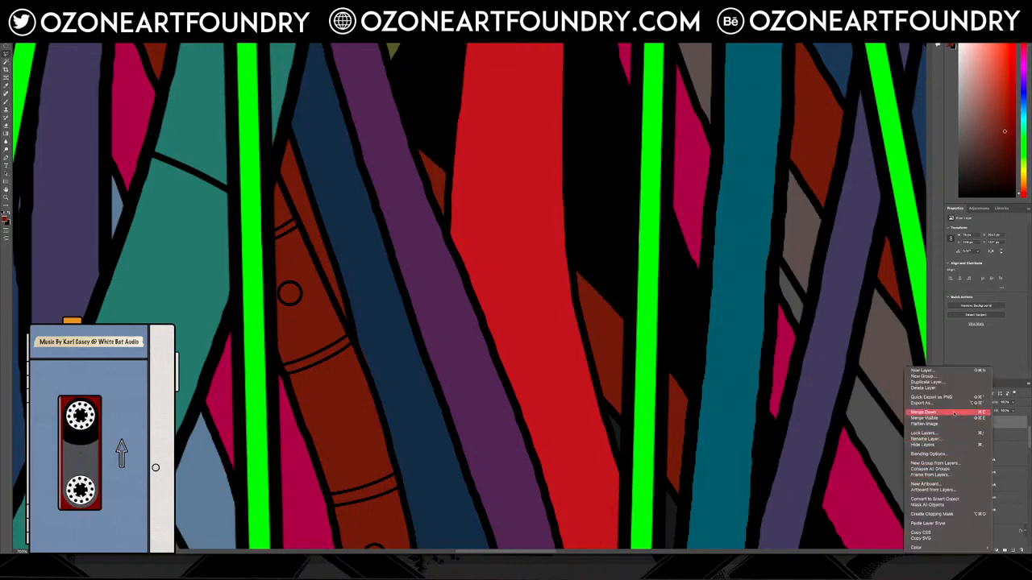
left_click(954, 414)
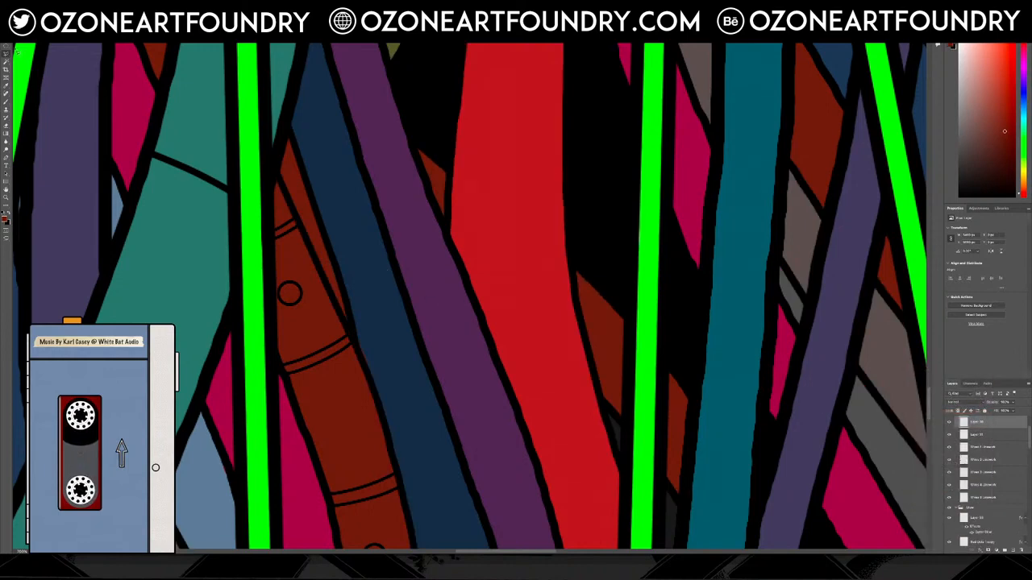
Make the base colour layer active and sample the dark blue of the cable as the foreground colour.
left_click(340, 294, "ctrl")
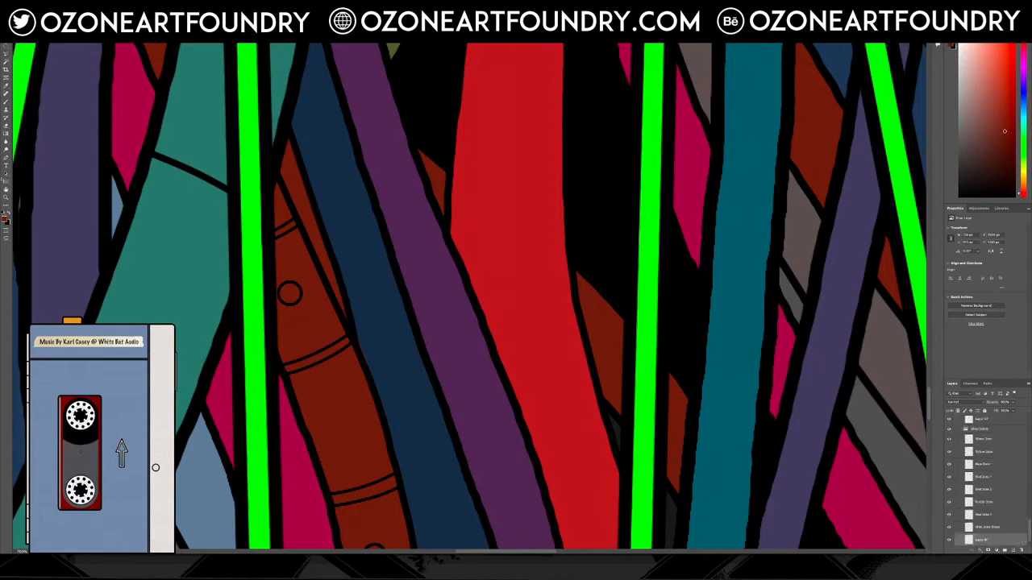
scroll(380, 341, "up", 2)
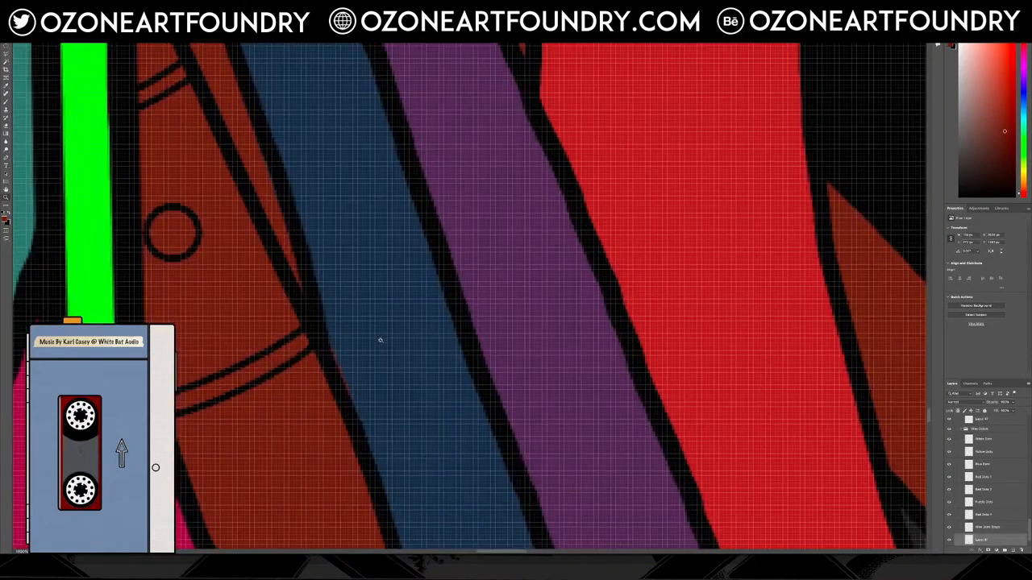
left_click(7, 87)
left_click(343, 246)
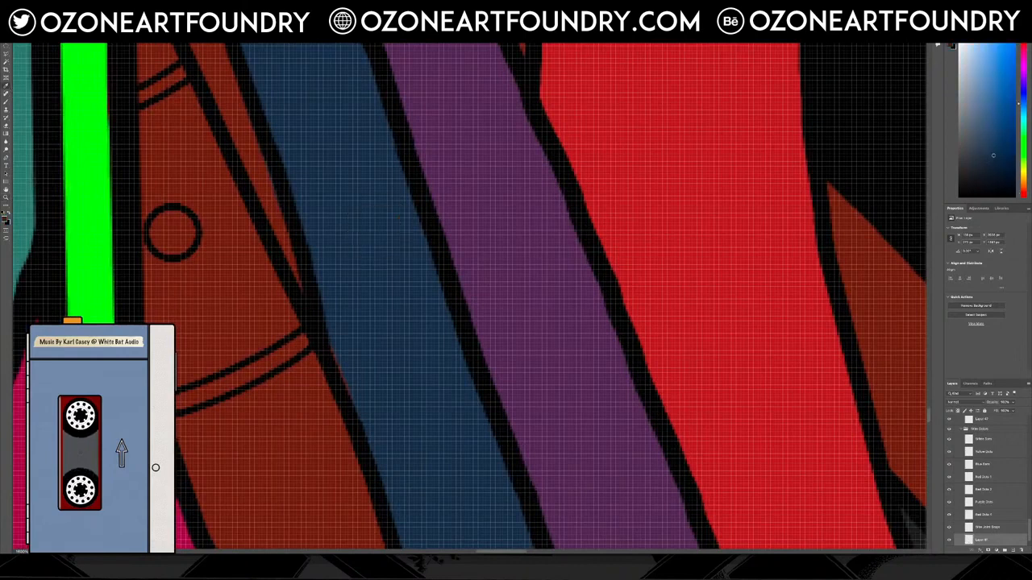
Make a polygonal selection around the dark red sliver spilling past the outline onto the dark blue cable.
left_click(6, 54)
left_click(323, 333)
left_click(325, 352)
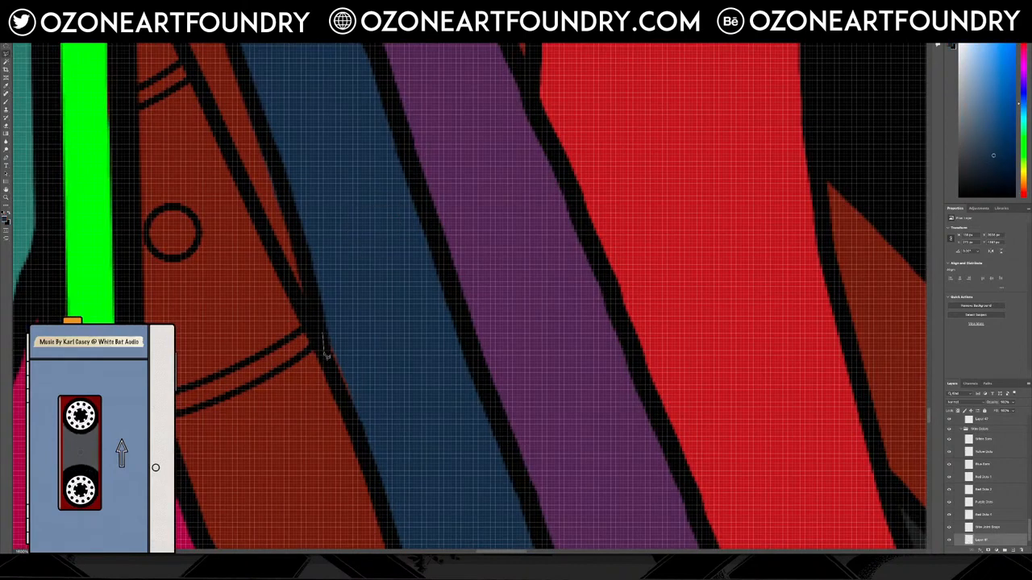
left_click(354, 415)
left_click(406, 468)
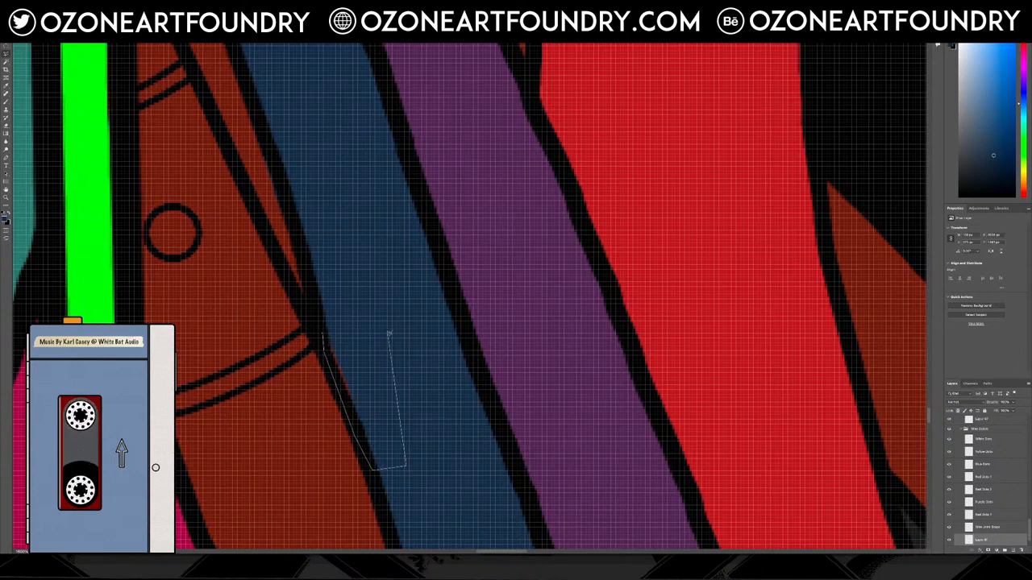
double_click(388, 329)
Fill the selected sliver with the dark blue foreground colour in Normal mode, and deselect.
left_click(71, 4)
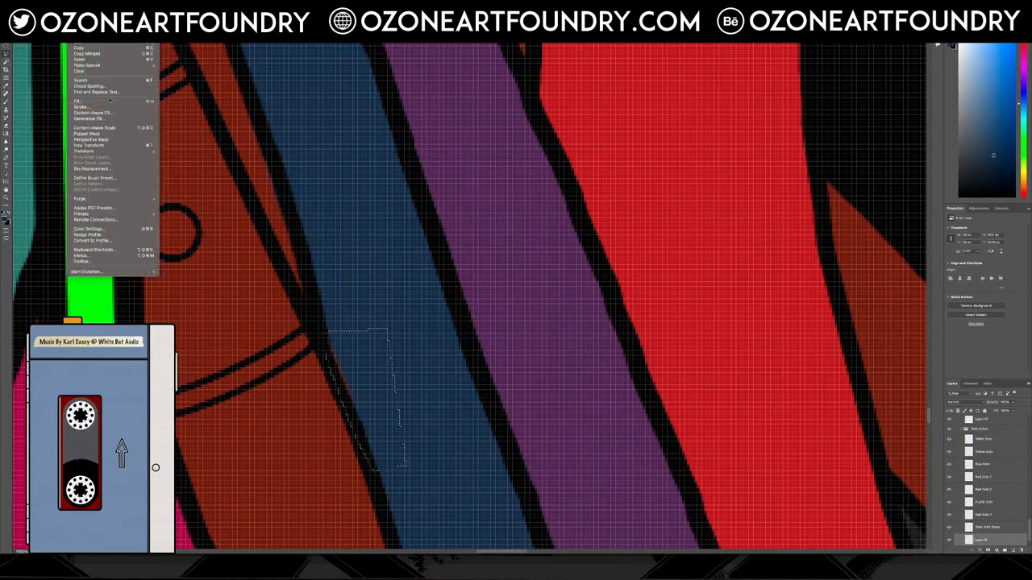
left_click(83, 107)
left_click(559, 255)
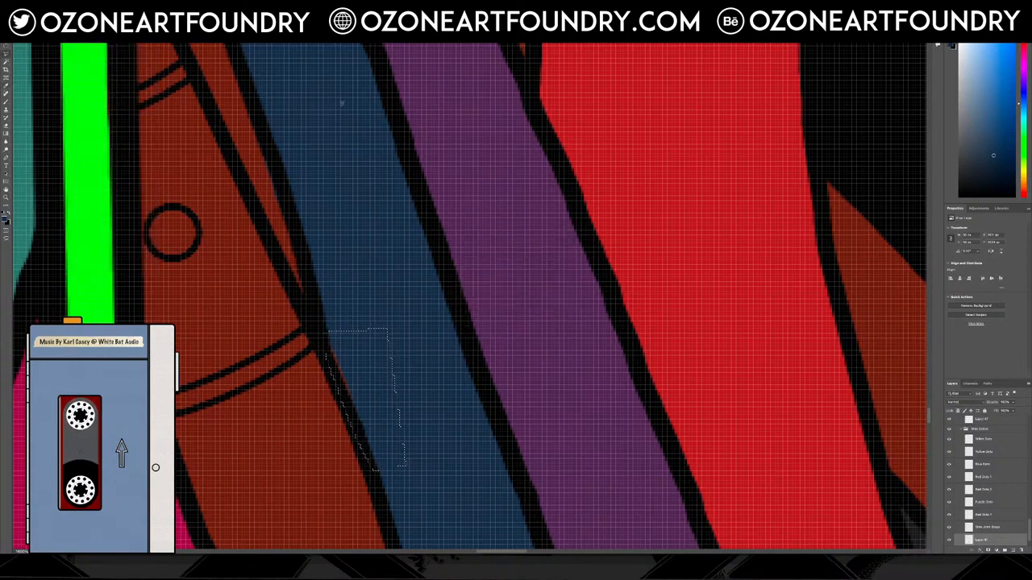
left_click(71, 5)
left_click(82, 103)
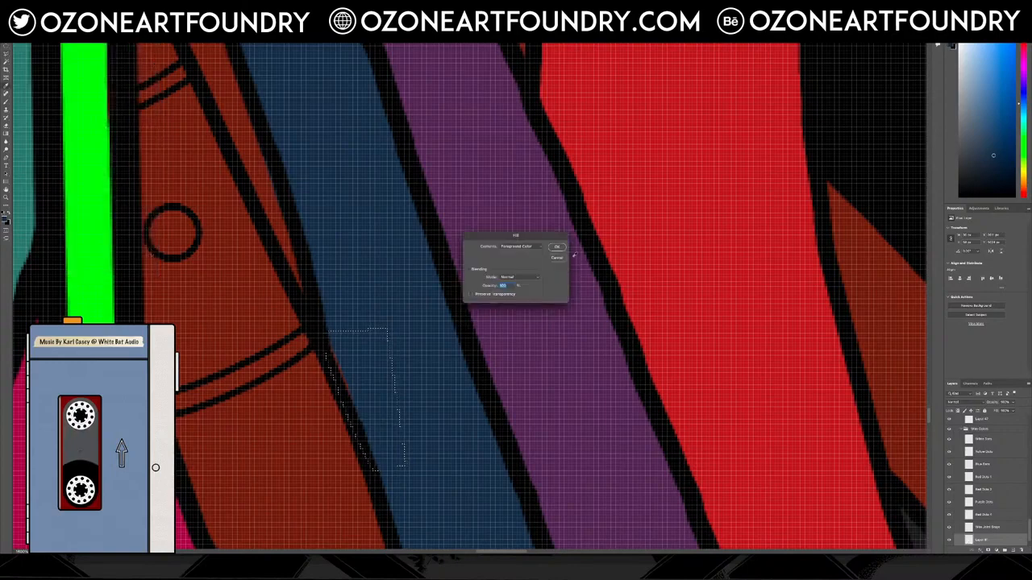
key("Return")
key("super+d")
Sample the greyish brown of a cable on the left side of the artwork as the foreground colour.
scroll(285, 280, "up", 4)
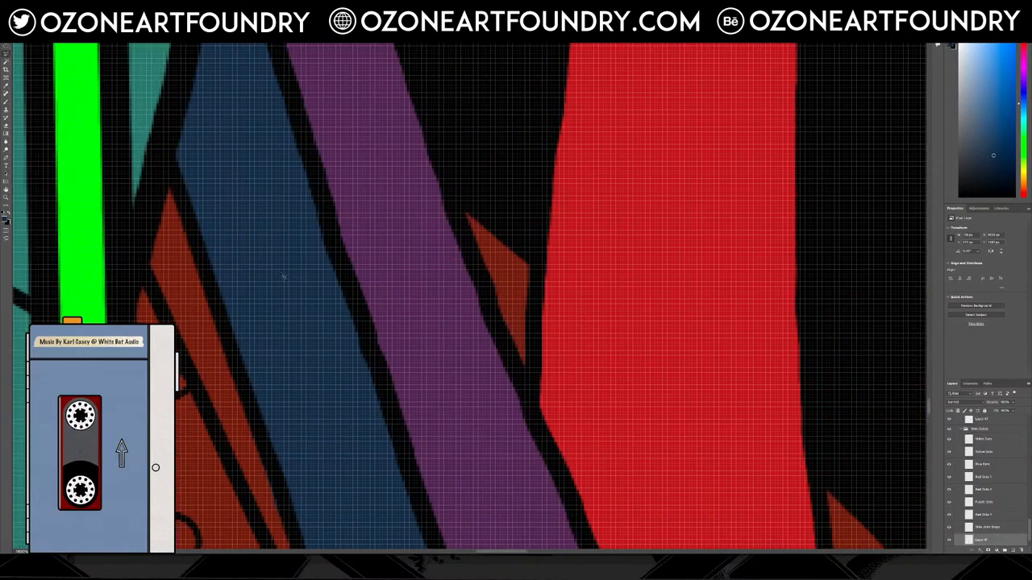
scroll(306, 259, "down", 10)
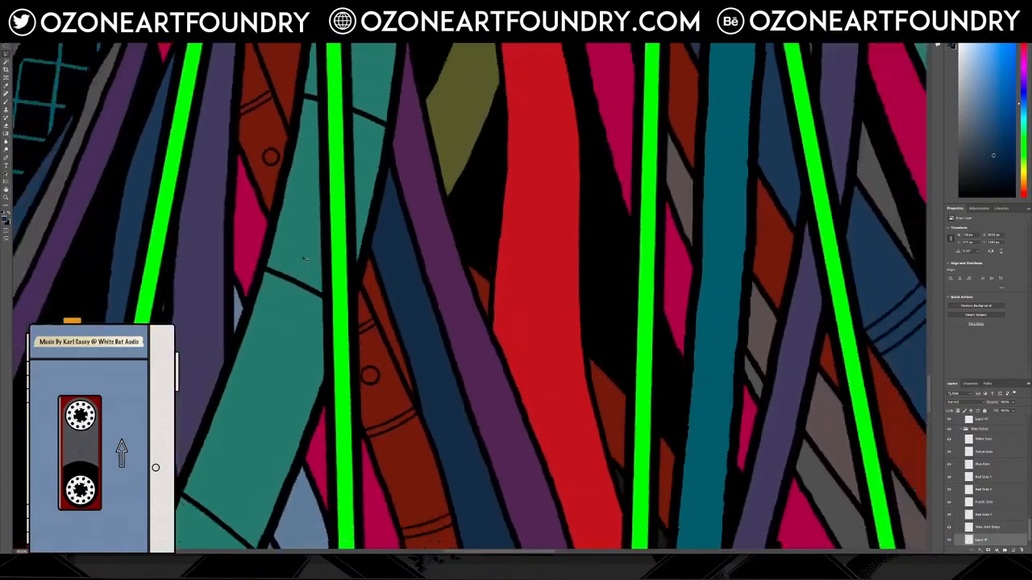
scroll(307, 259, "down", 8)
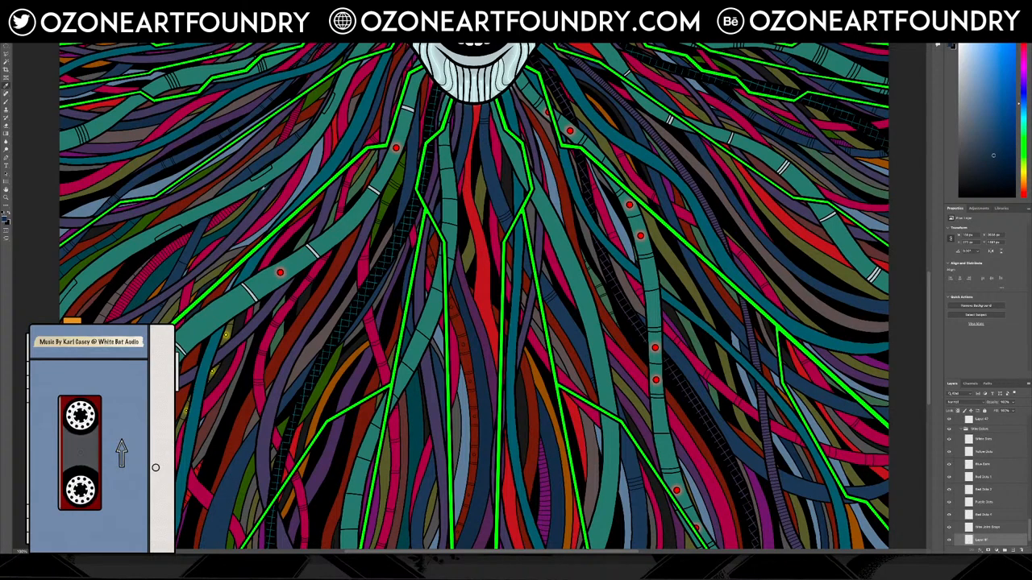
left_click(210, 193)
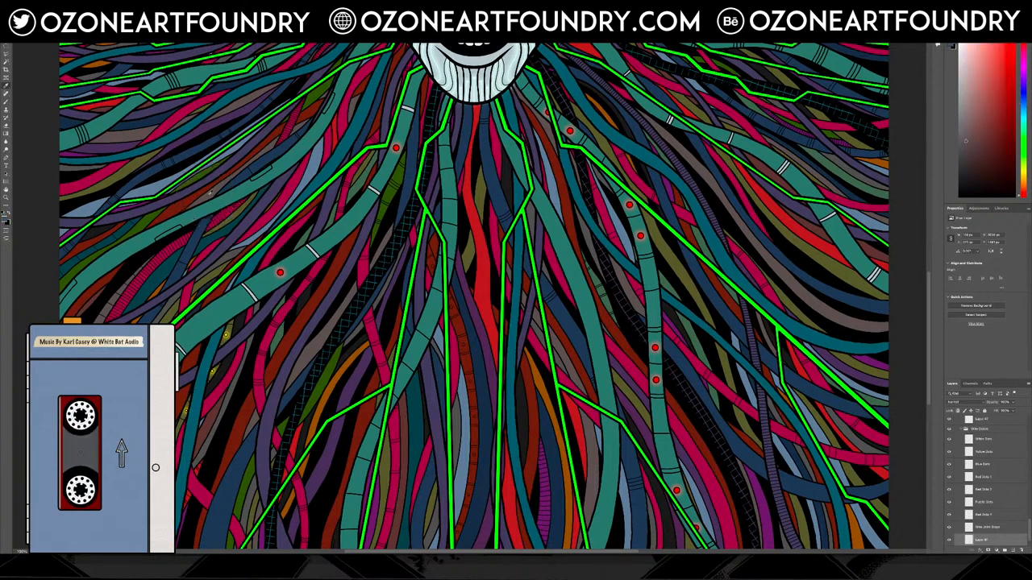
Select the dark red area above the diagonal outline on the upper banded cable segment, beside the green line.
left_click(6, 198)
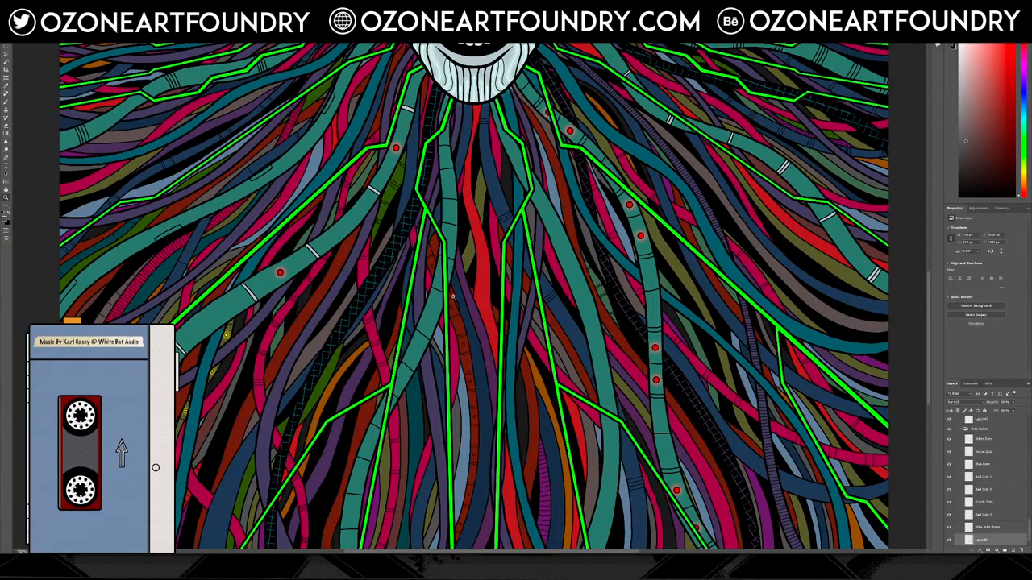
left_click(451, 279)
left_click(451, 279)
left_click(451, 278)
left_click(449, 278)
left_click(442, 273)
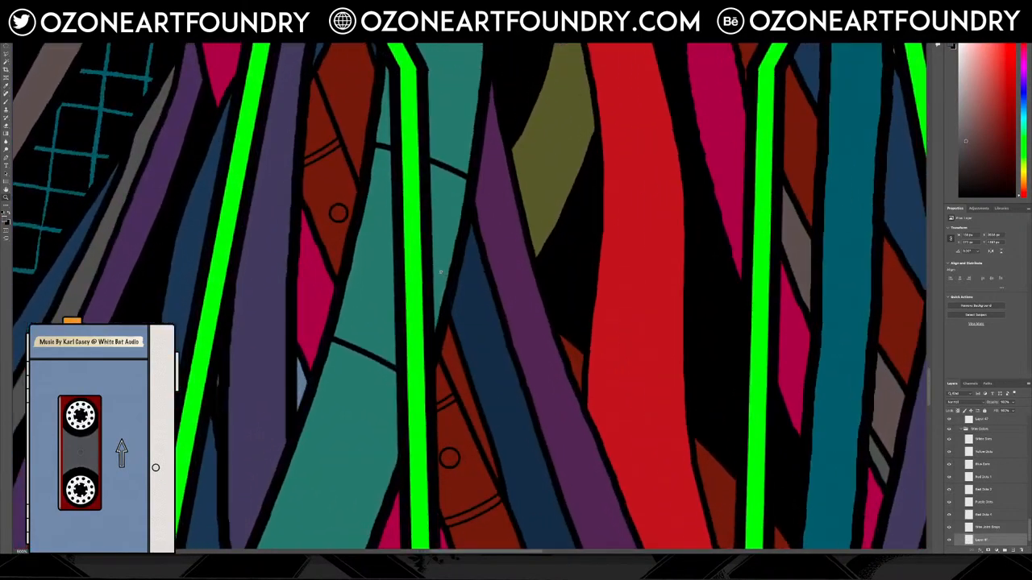
scroll(351, 252, "up", 5)
left_click(5, 55)
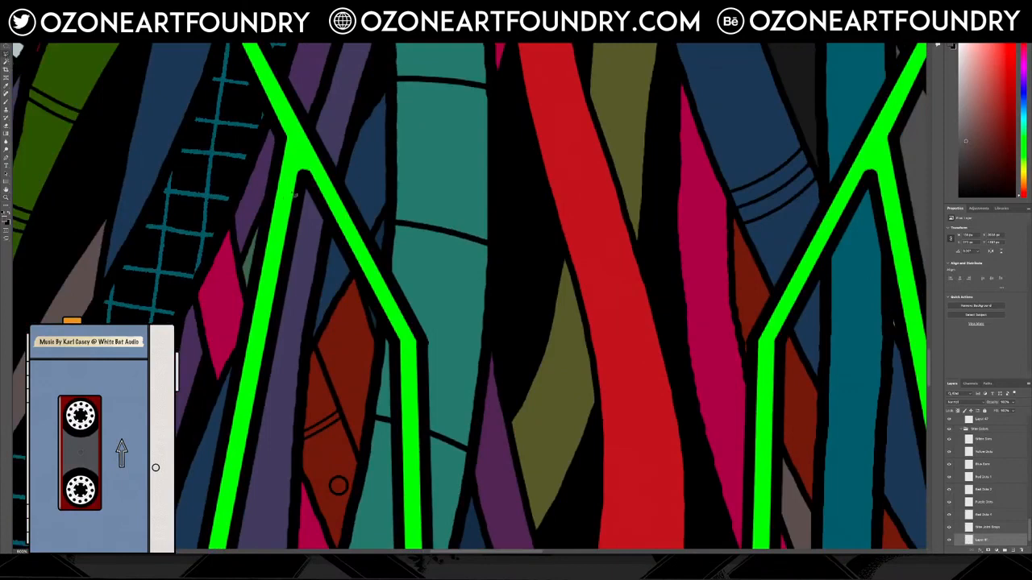
mouse_move(320, 345)
left_mouse_down()
mouse_move(357, 280)
mouse_move(382, 345)
mouse_move(364, 461)
mouse_move(315, 345)
left_mouse_up()
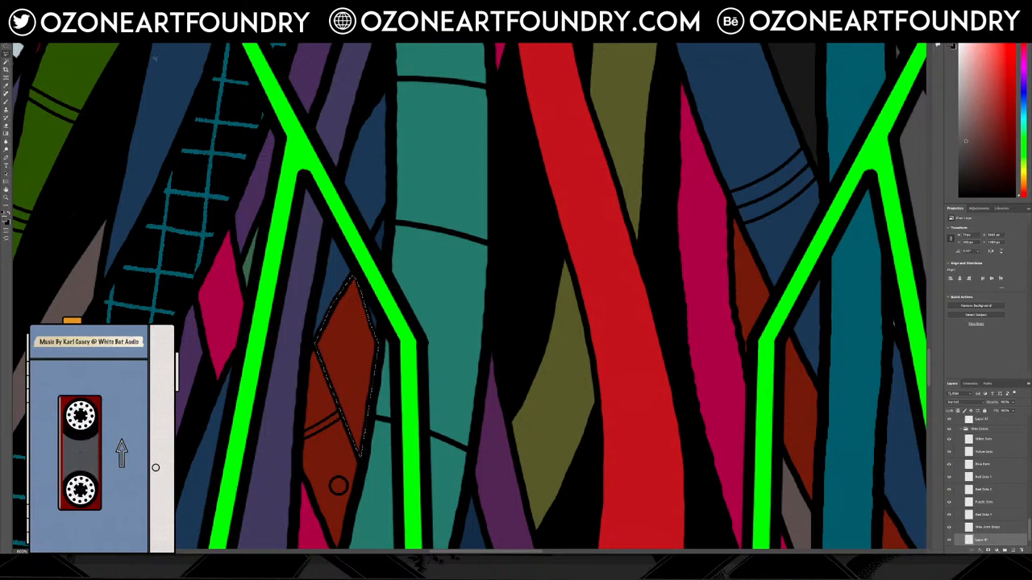
Fill the selected upper area with the greyish brown foreground colour in Normal mode, and deselect.
left_click(72, 6)
left_click(88, 102)
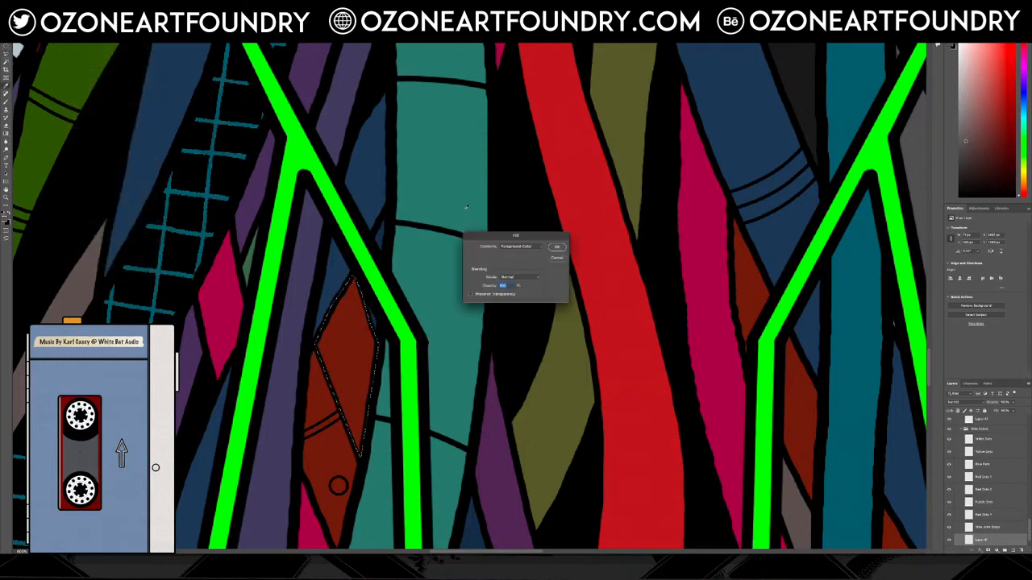
left_click(556, 247)
key("ctrl+d")
Select the dark red sliver between the lower banded cable segment and the dark blue cable.
scroll(497, 334, "down", 8)
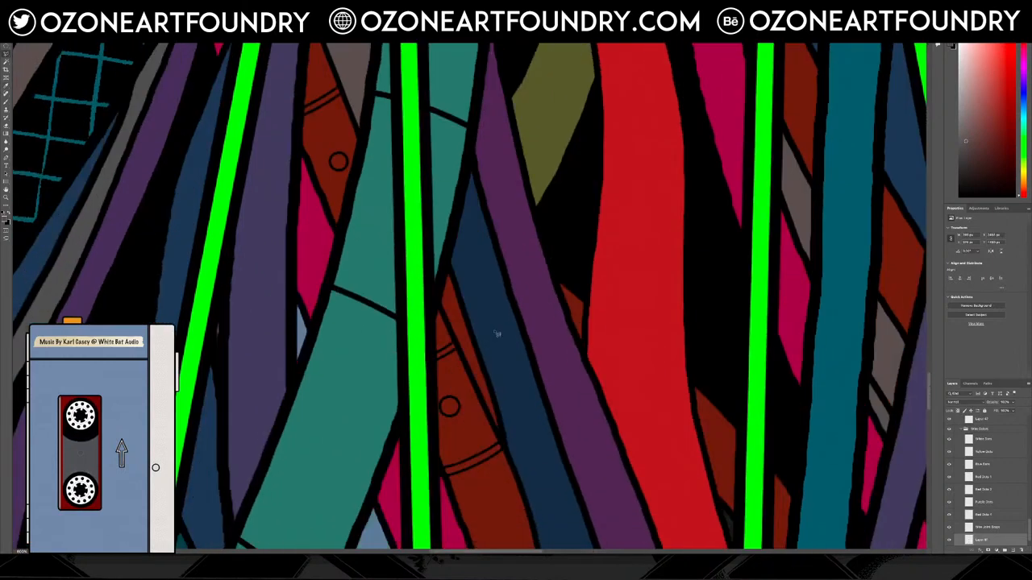
left_click(449, 264)
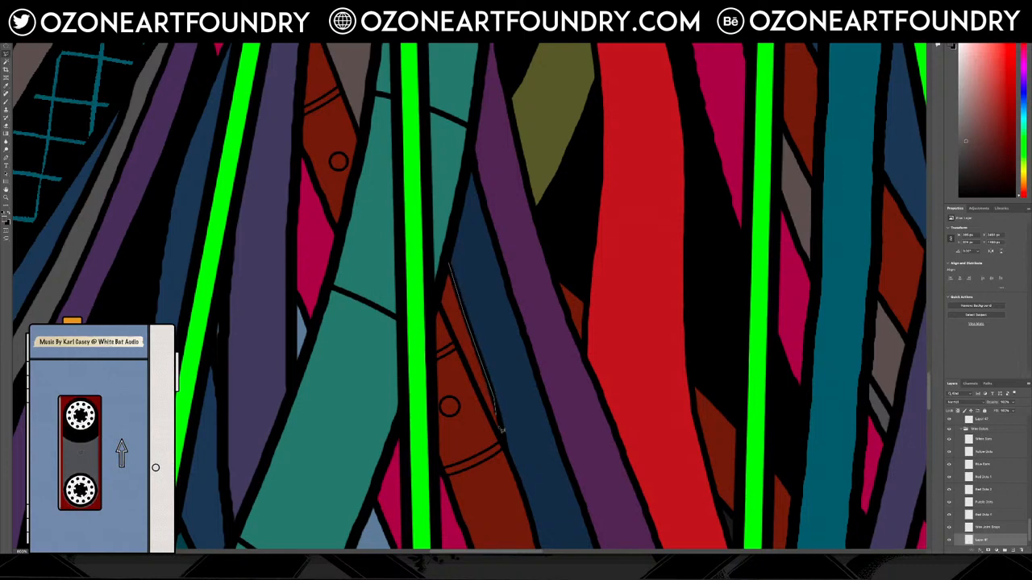
left_click(505, 442)
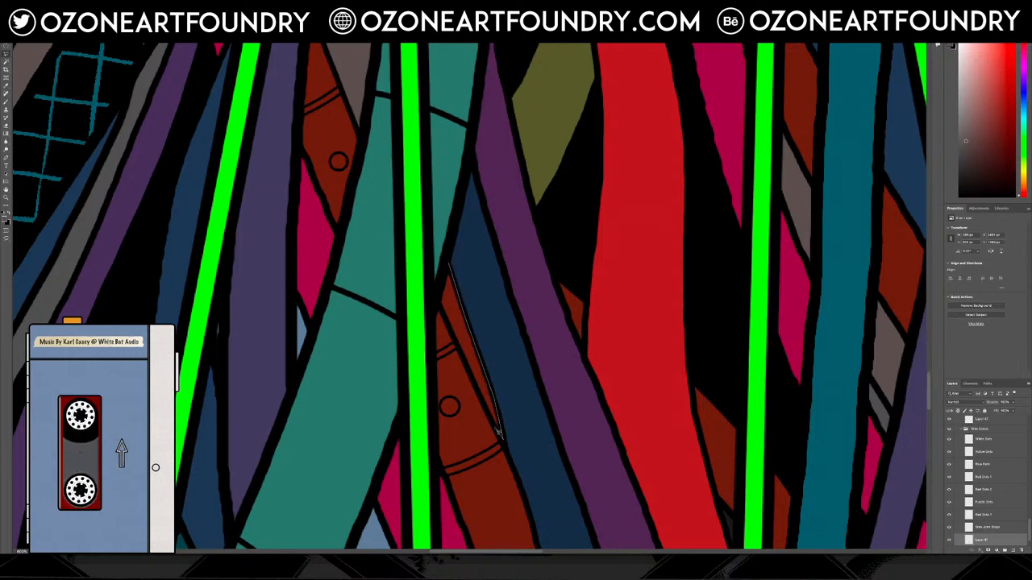
double_click(438, 303)
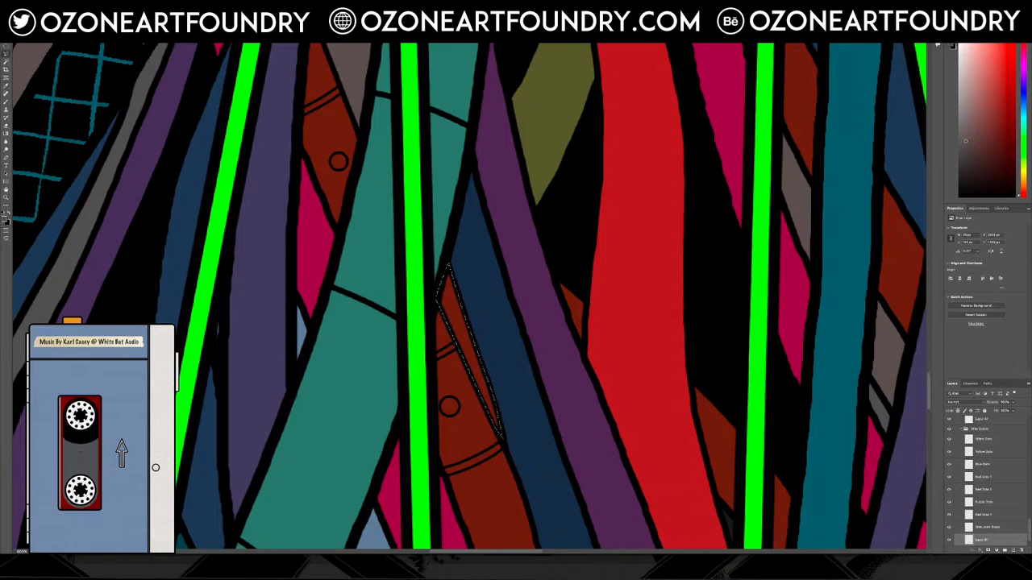
Fill the selected sliver with the greyish brown foreground colour in Normal mode, and deselect.
left_click(73, 6)
left_click(113, 102)
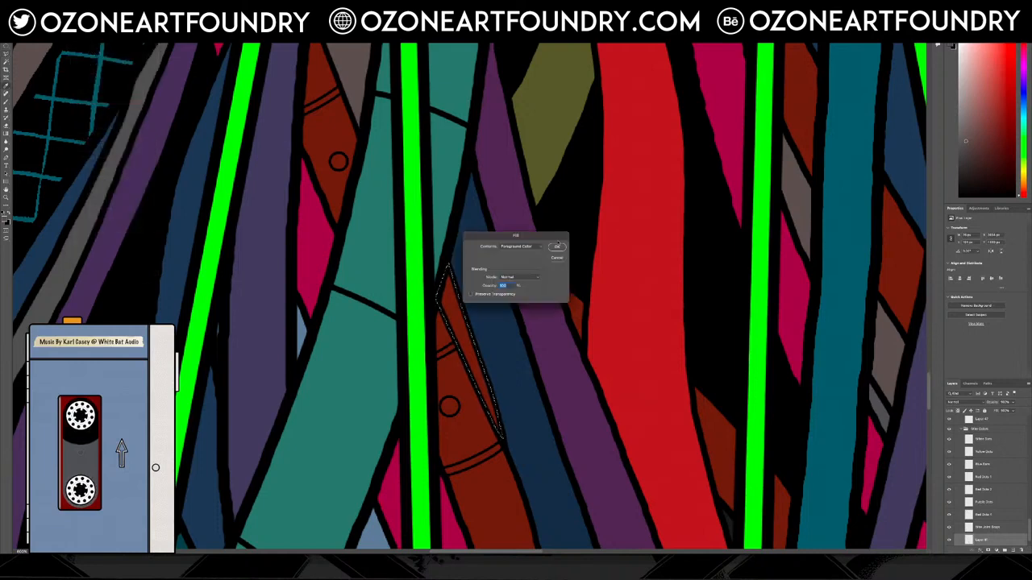
left_click(555, 247)
key("ctrl+d")
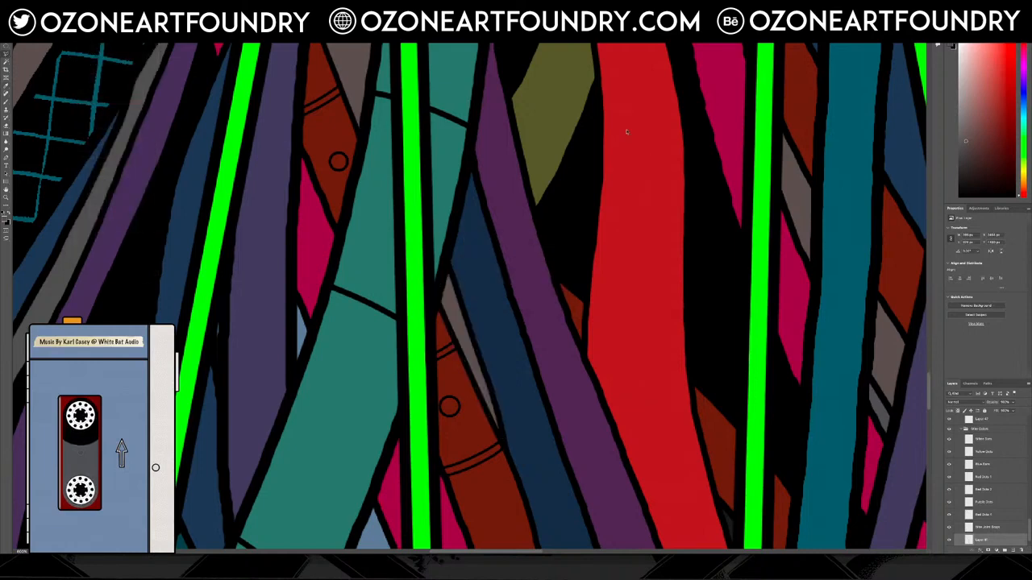
Add a new empty layer above the top layer in the group of outer glow layers.
scroll(627, 131, "down", 10)
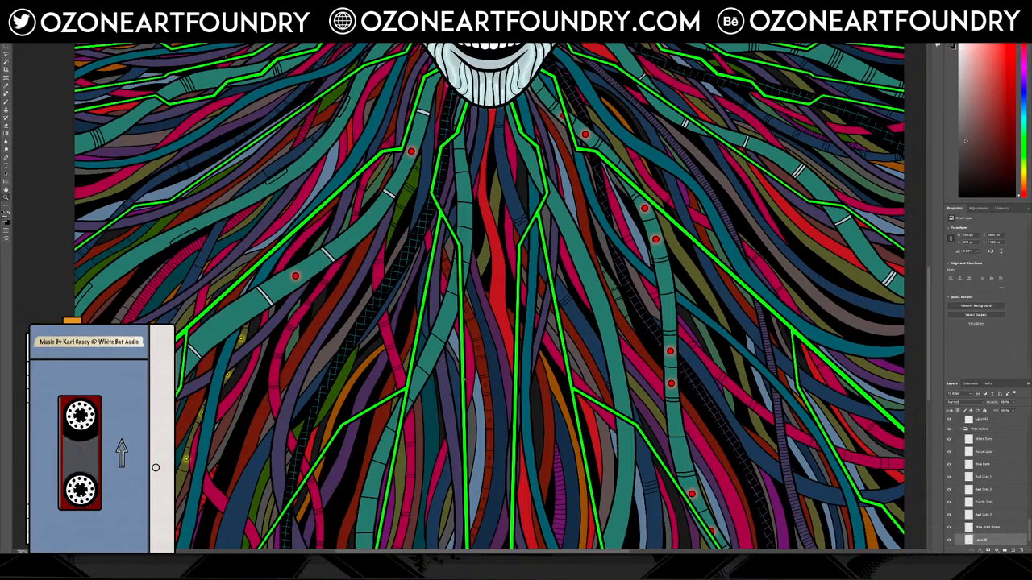
scroll(534, 332, "up", 5)
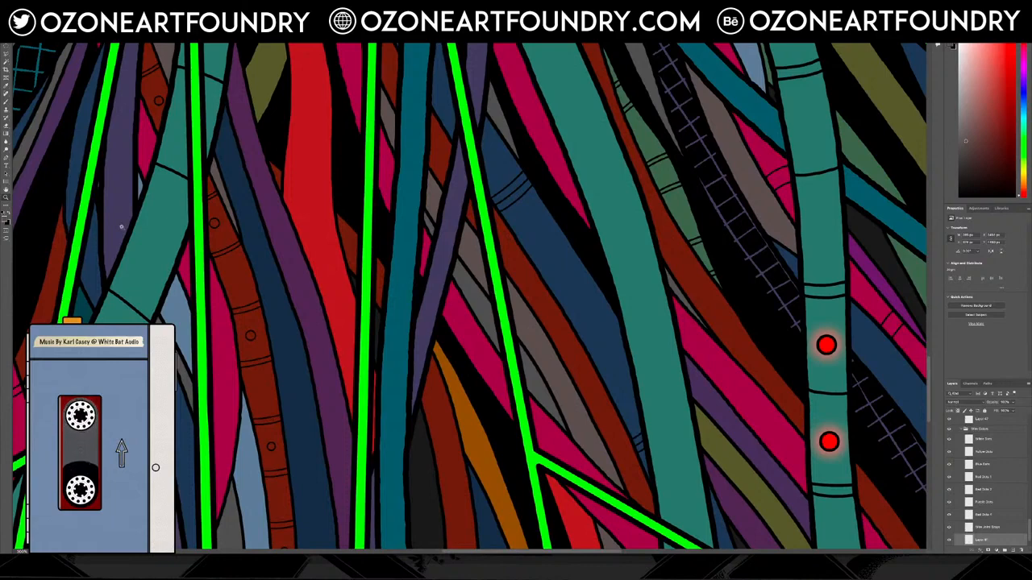
scroll(117, 201, "up", 3)
scroll(97, 200, "up", 4)
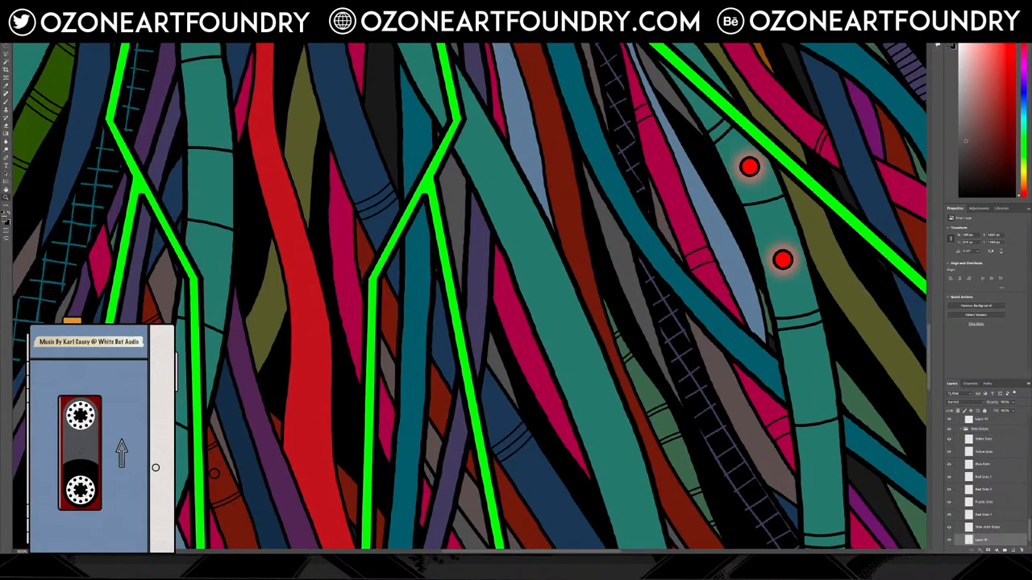
left_click_drag(133, 383, 165, 384)
scroll(992, 477, "up", 1)
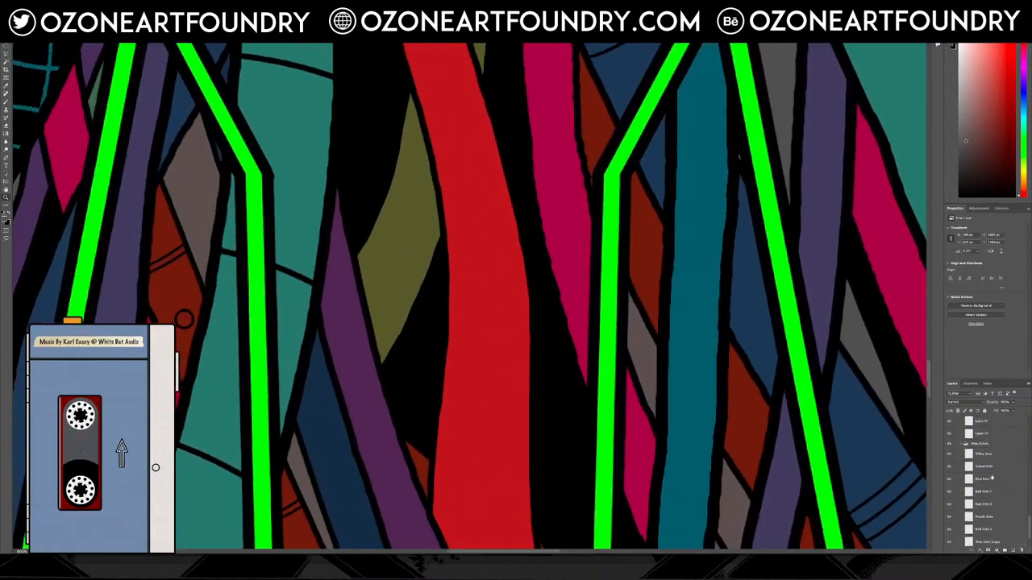
scroll(988, 460, "up", 3)
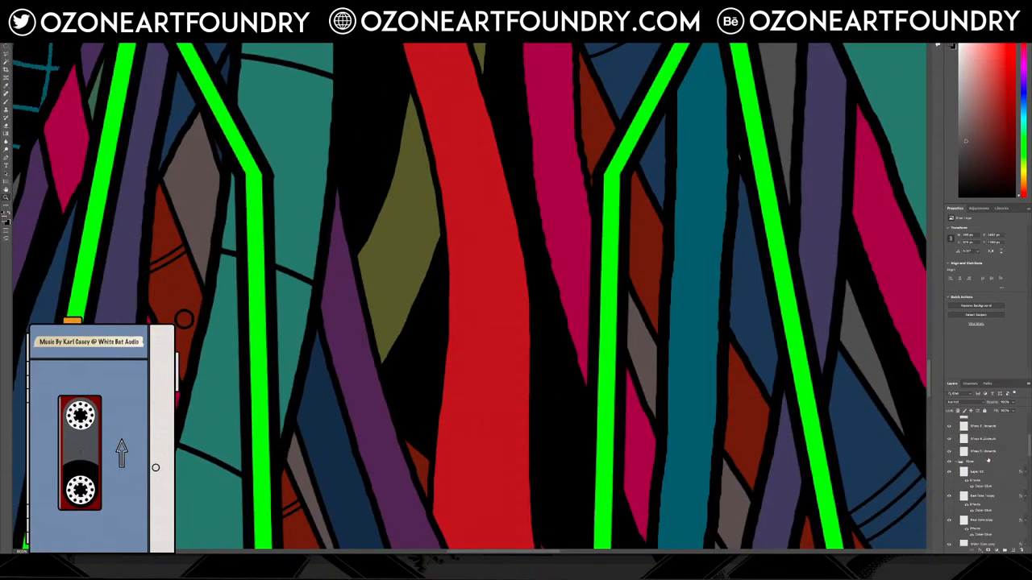
left_click(991, 474)
left_click(951, 473)
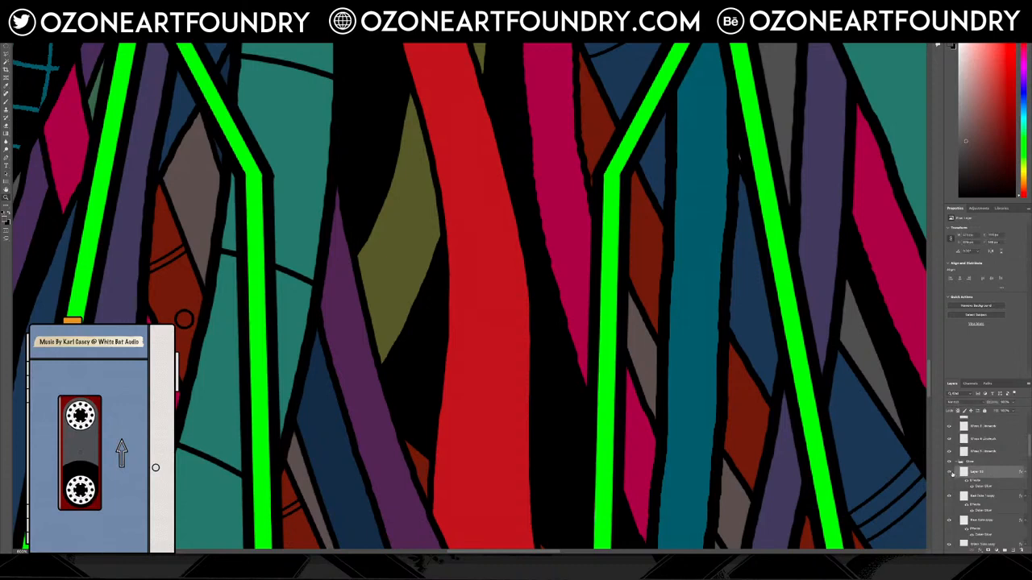
left_click(1004, 551)
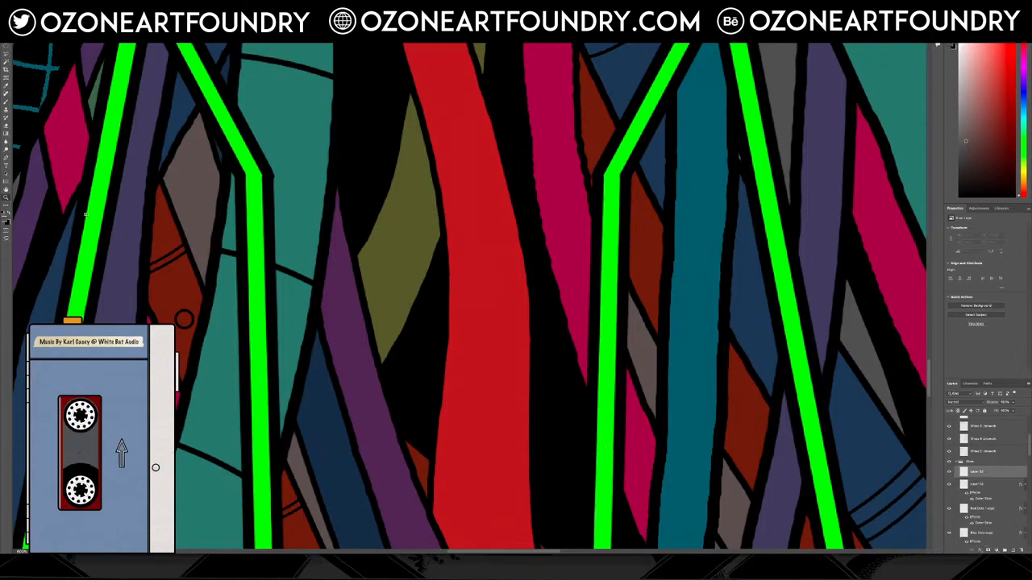
scroll(183, 317, "up", 6)
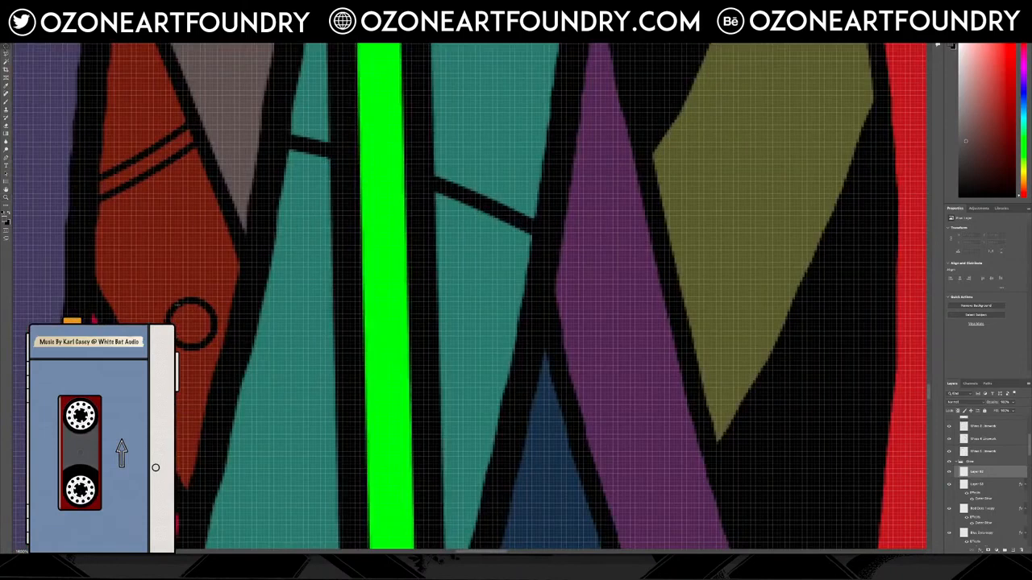
left_click_drag(171, 302, 217, 348)
key("ctrl+d")
Activate the line detail layer that holds the small circle outlines on the dark red banded cable.
key("v")
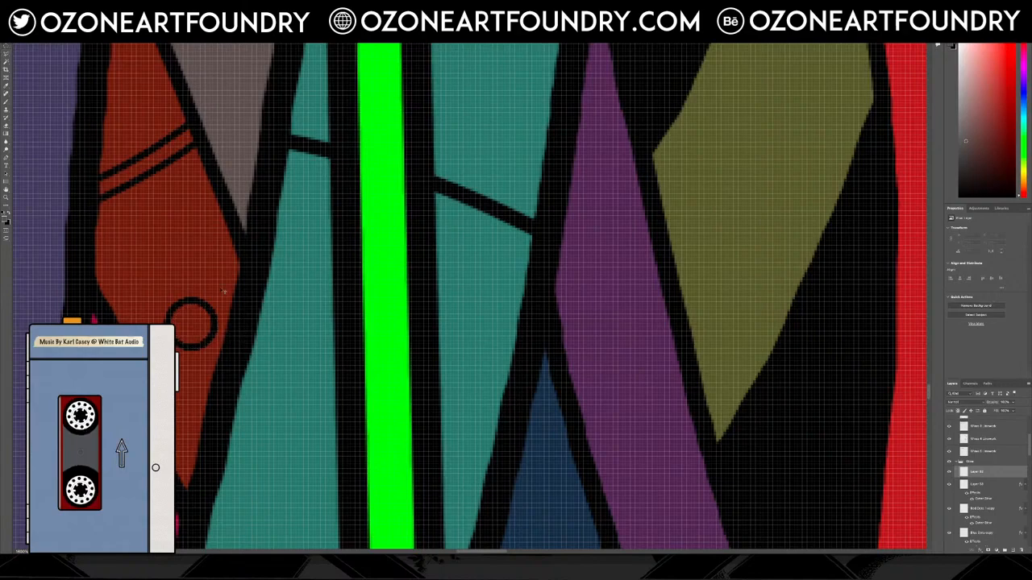
left_click(200, 302)
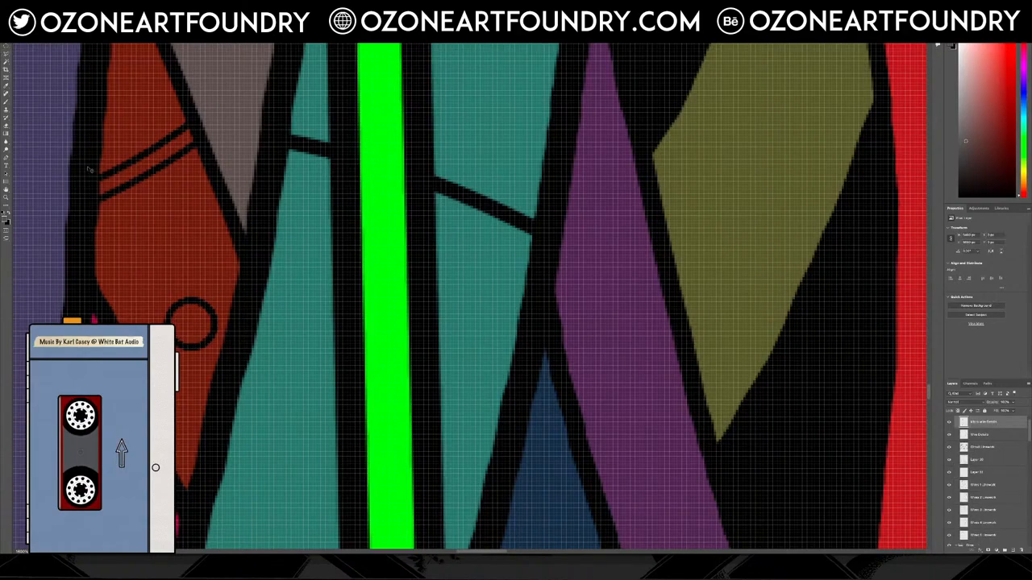
key("ctrl+minus")
key("ctrl+minus")
key("ctrl+minus")
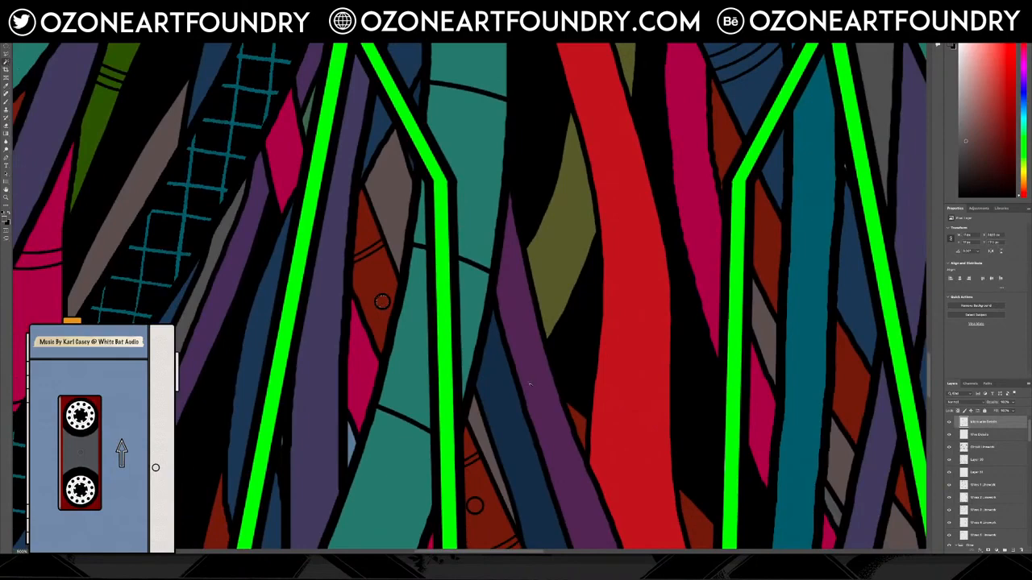
Select the insides of all the small circles along the dark red banded cable as one combined selection.
scroll(467, 299, "down", 2)
scroll(467, 298, "down", 8)
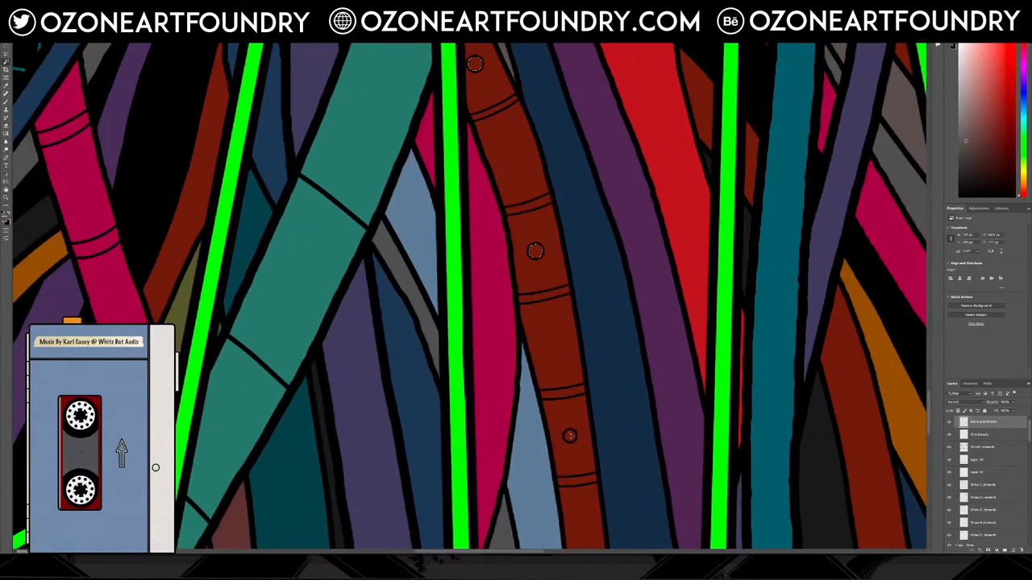
scroll(571, 436, "down", 7)
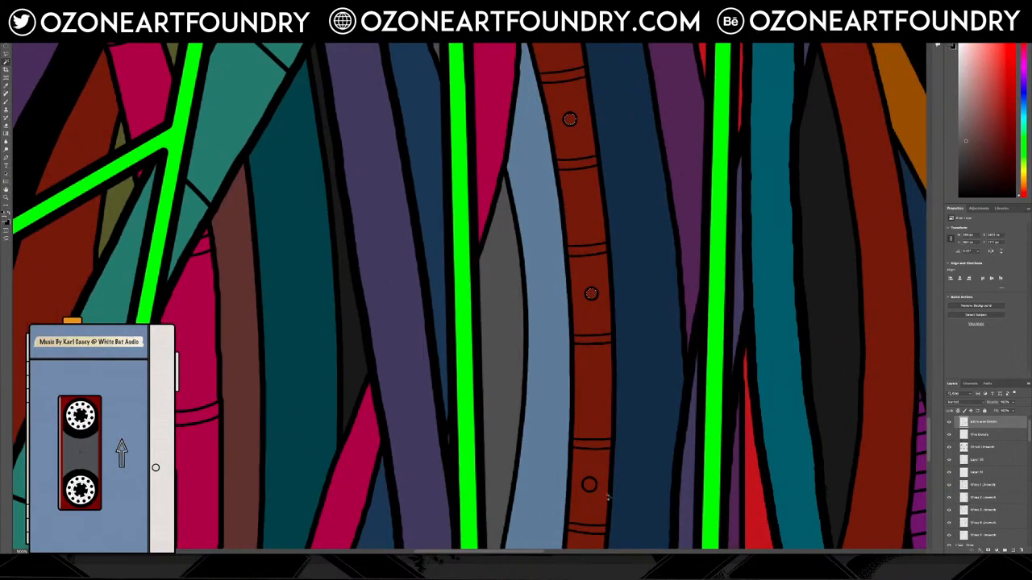
scroll(617, 448, "down", 7)
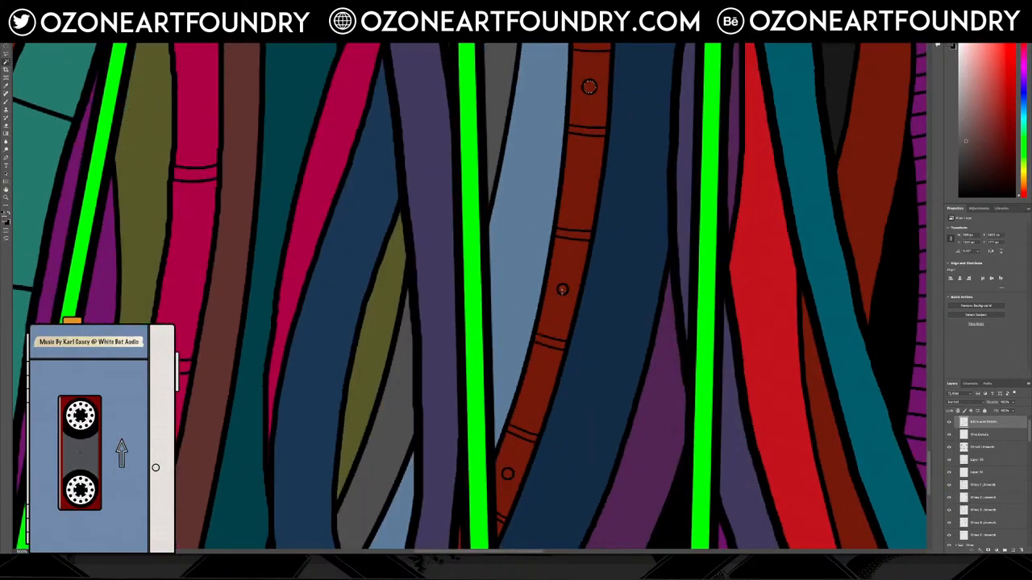
left_click(508, 476, "shift")
scroll(544, 411, "down", 10)
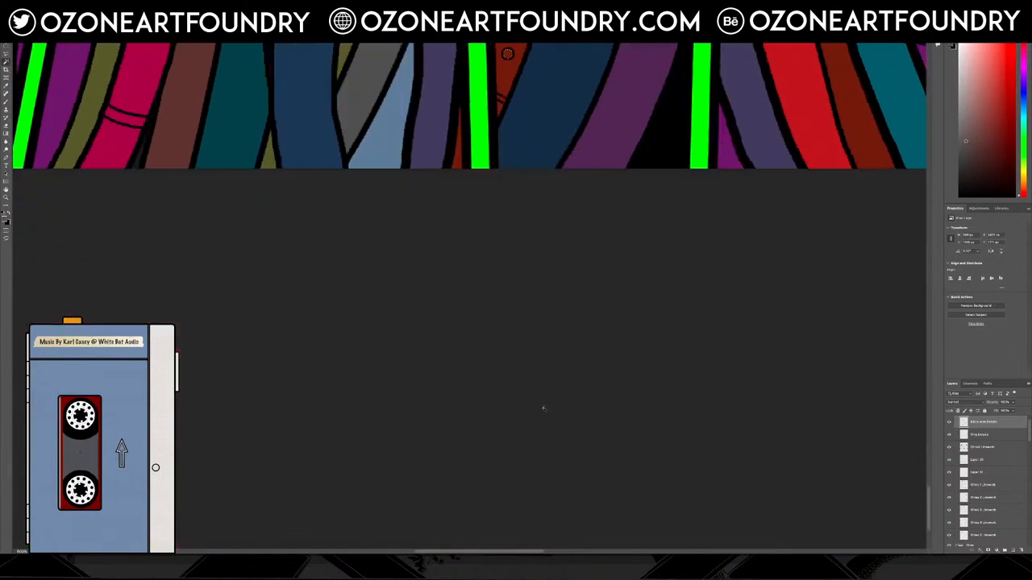
Collapse the line artwork layer group and activate the new empty layer in the glow group.
scroll(544, 409, "up", 15)
scroll(552, 397, "up", 3)
scroll(978, 457, "up", 1)
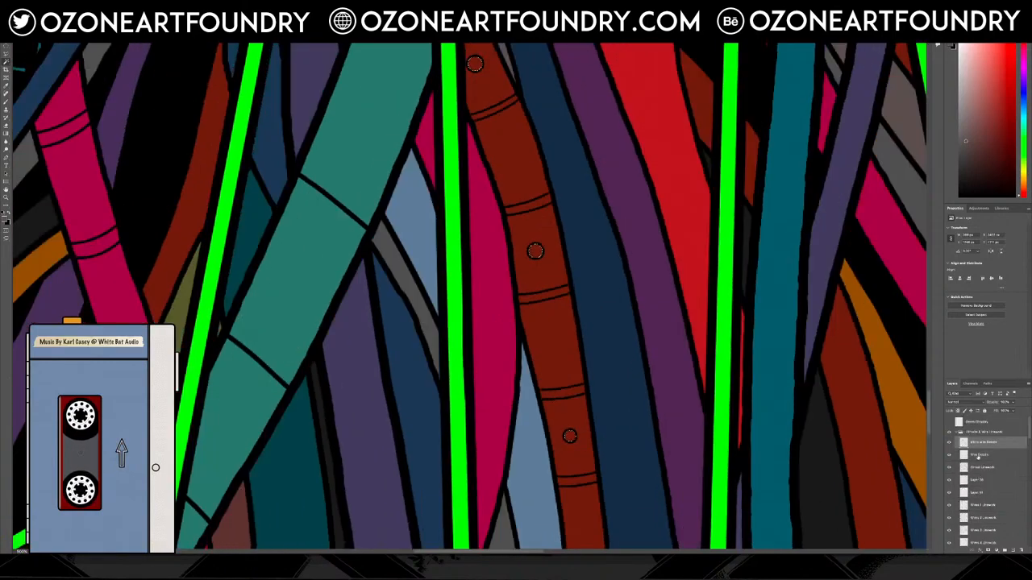
left_click(956, 433)
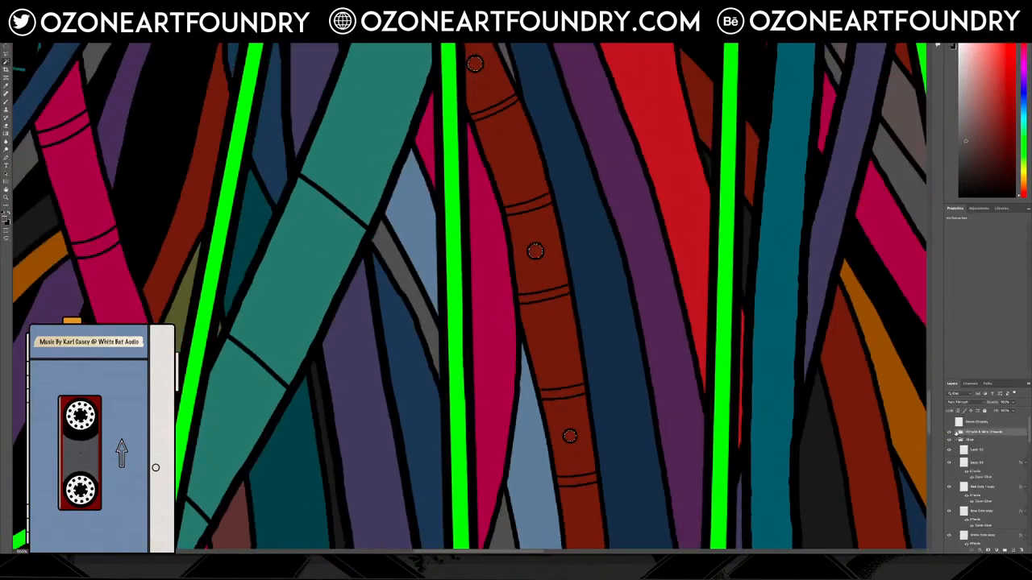
left_click(987, 451)
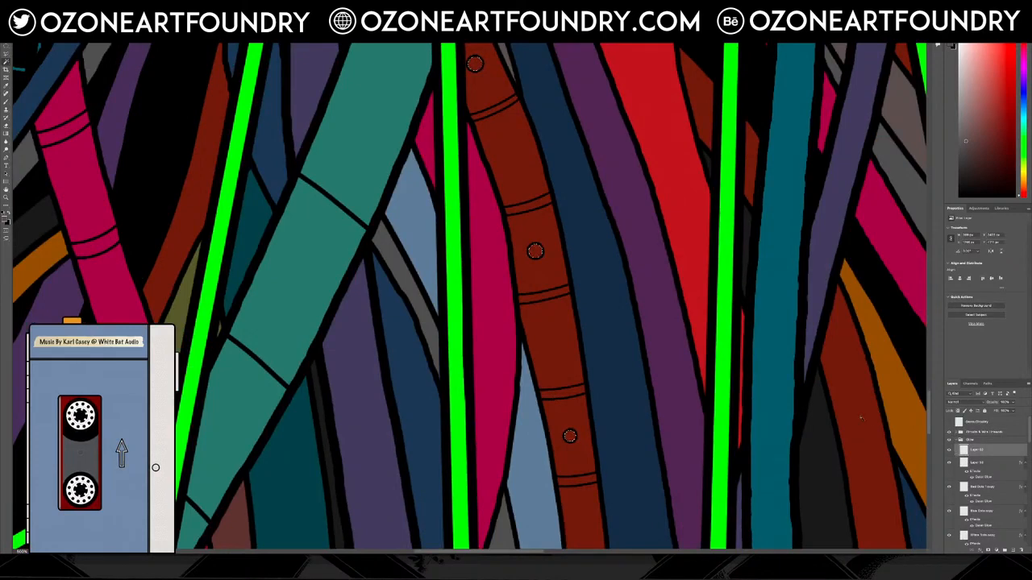
Try to transform the selected circle areas on the new empty layer.
key("ctrl+t")
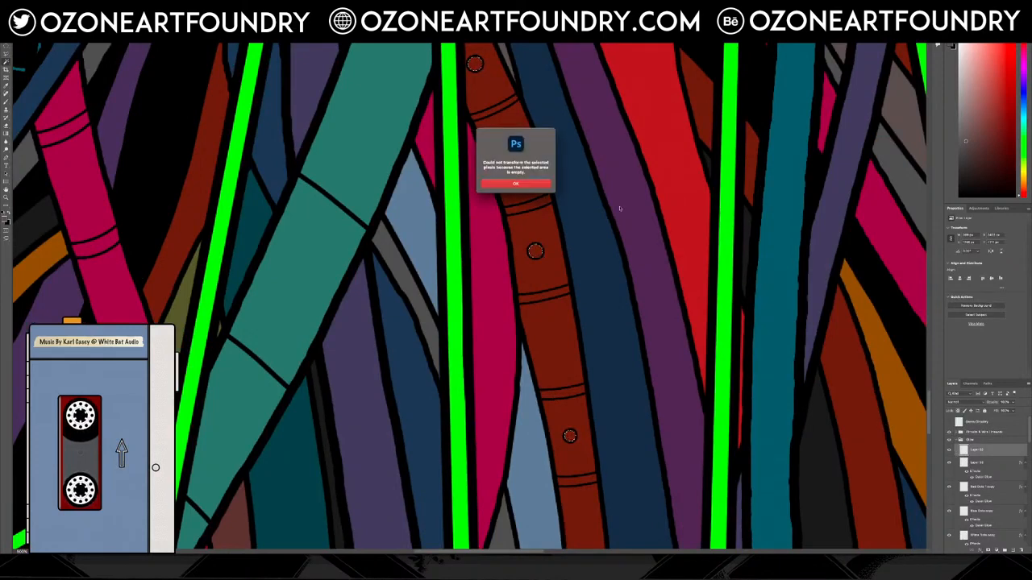
key("Return")
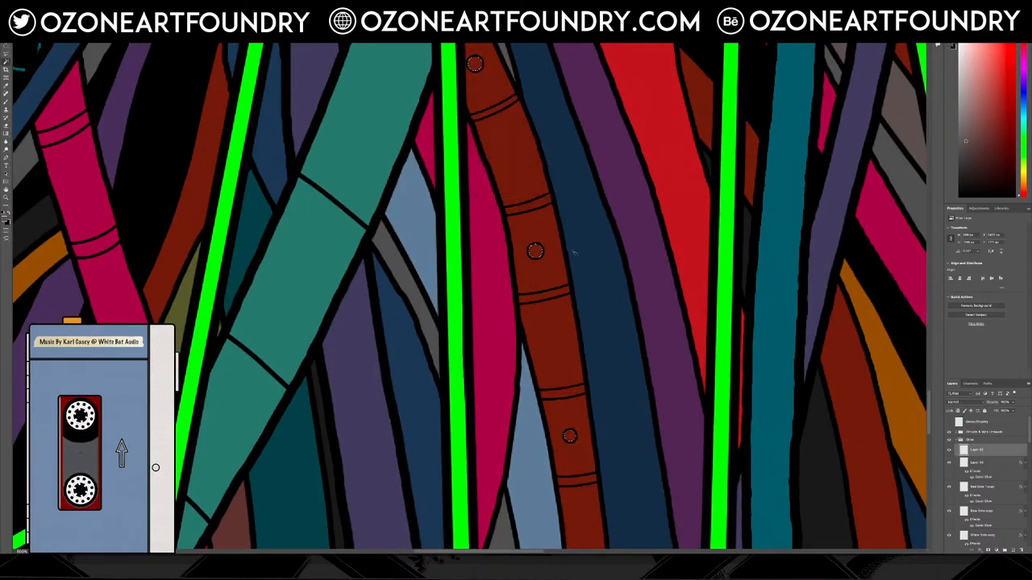
scroll(574, 253, "up", 3)
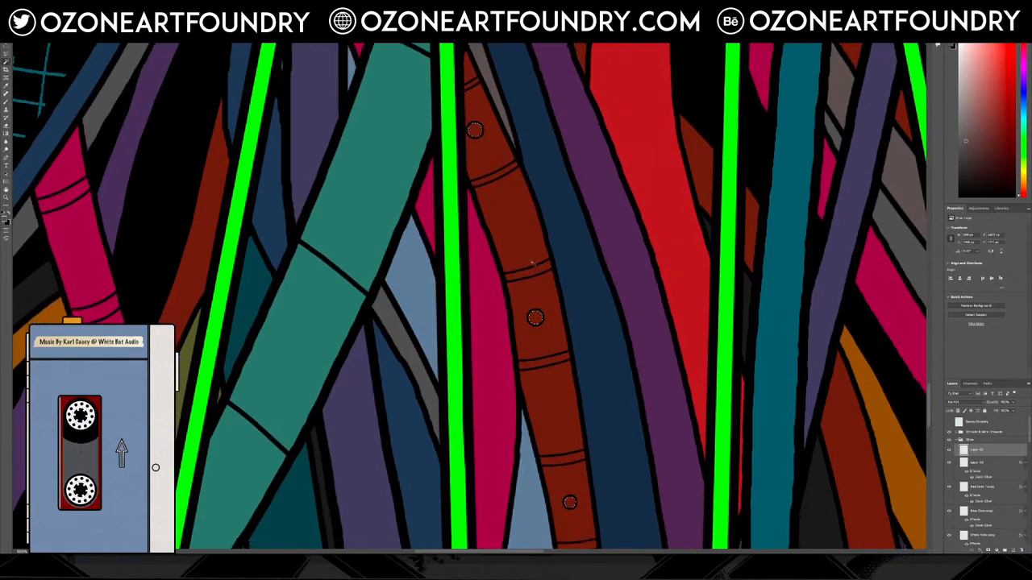
scroll(532, 263, "up", 10)
scroll(531, 264, "down", 10)
scroll(491, 253, "up", 6)
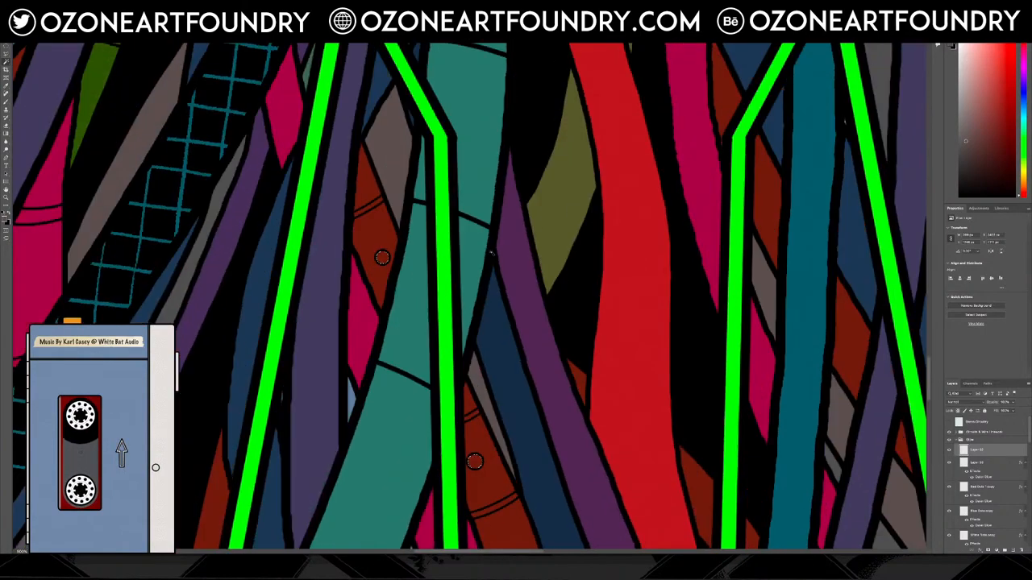
Try the copied layer style with a white outer glow on the new layer, and remove the style again.
right_click(984, 468)
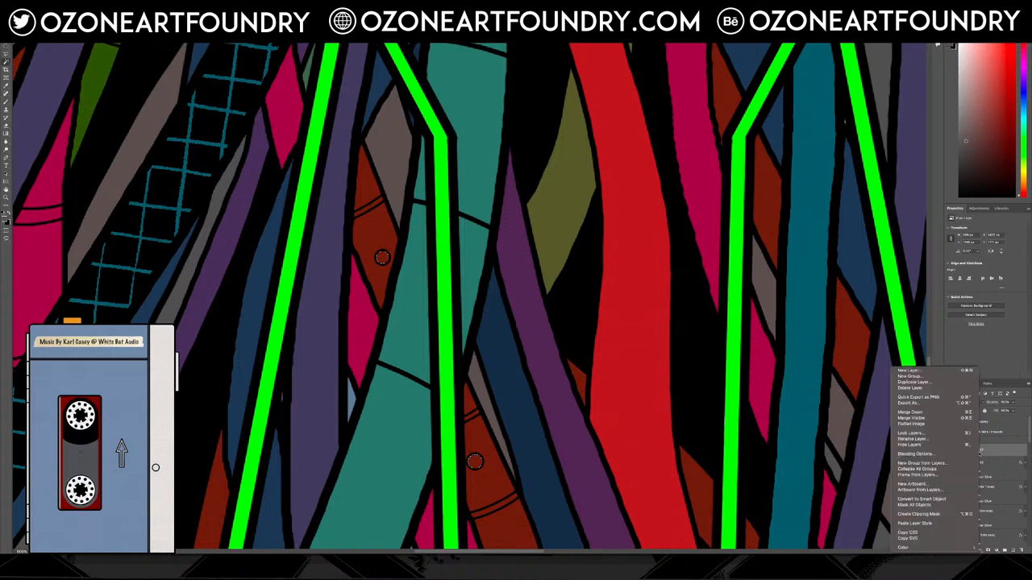
left_click(949, 524)
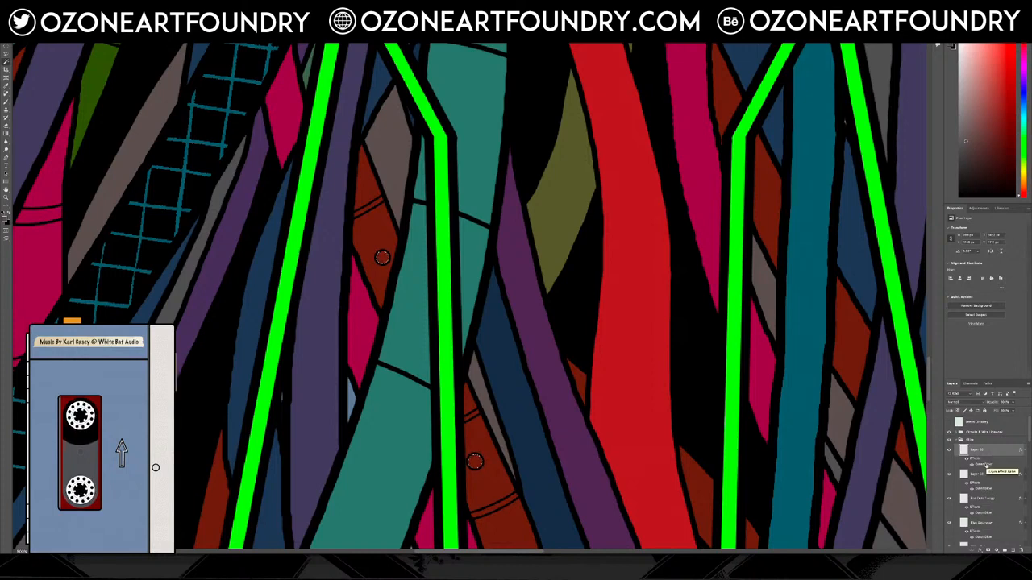
double_click(983, 465)
left_click(208, 116)
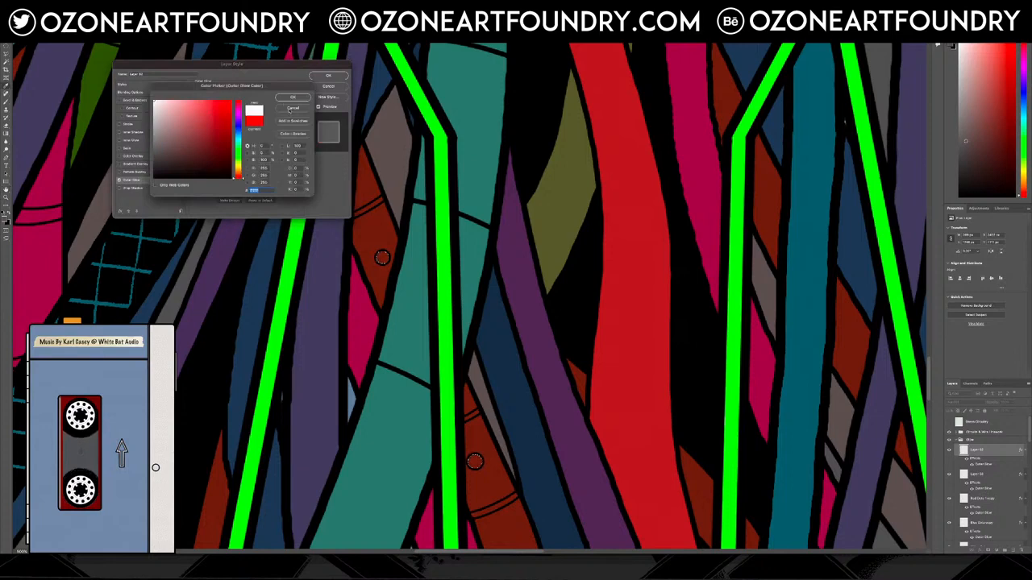
left_click(291, 98)
left_click(328, 85)
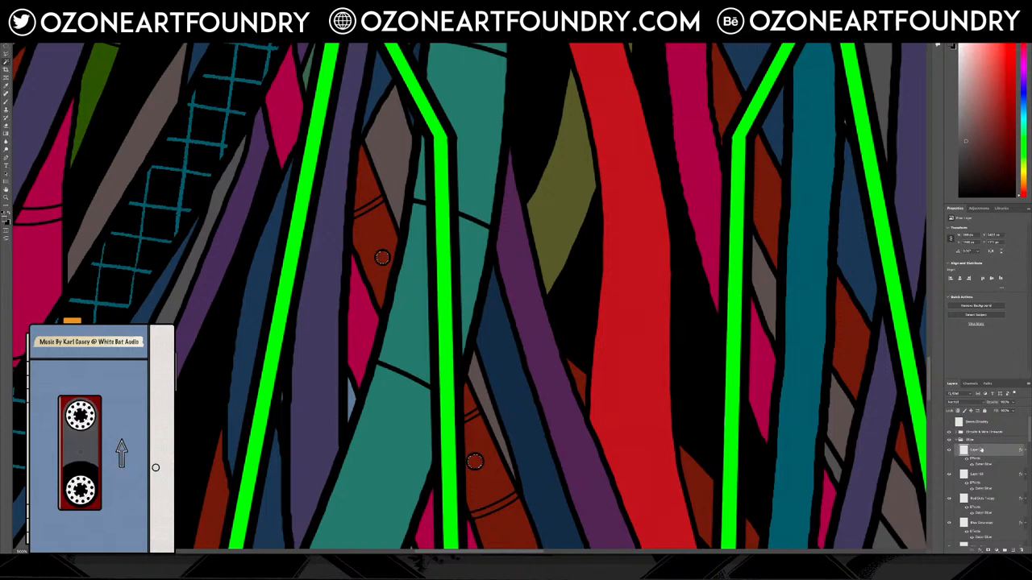
left_click_drag(1019, 450, 1015, 465)
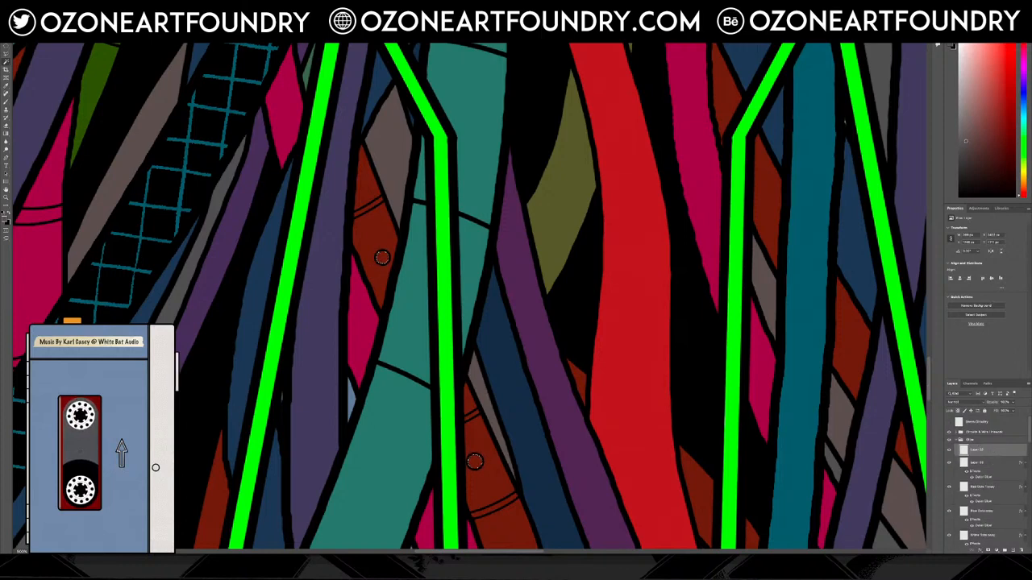
Fill the selected small circles on the new layer with white and apply the copied red outer glow style to that layer.
left_click(72, 5)
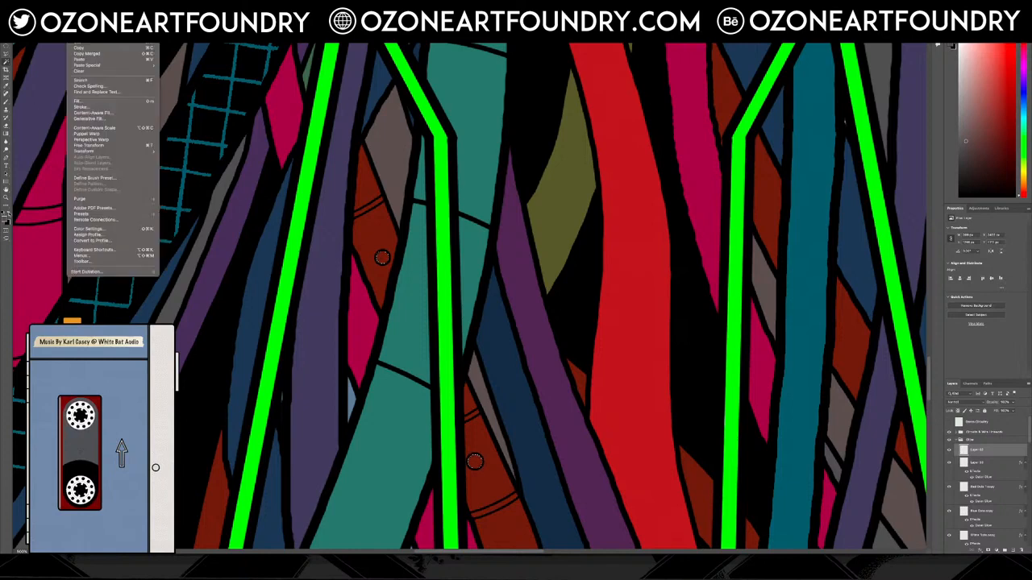
key("Escape")
key("x")
left_click(73, 5)
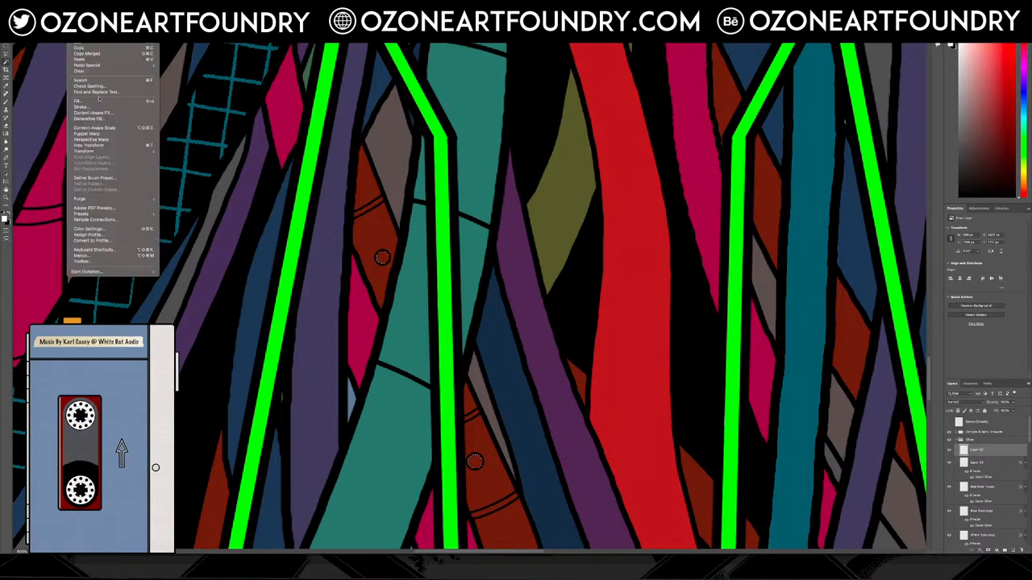
left_click(89, 101)
left_click(564, 247)
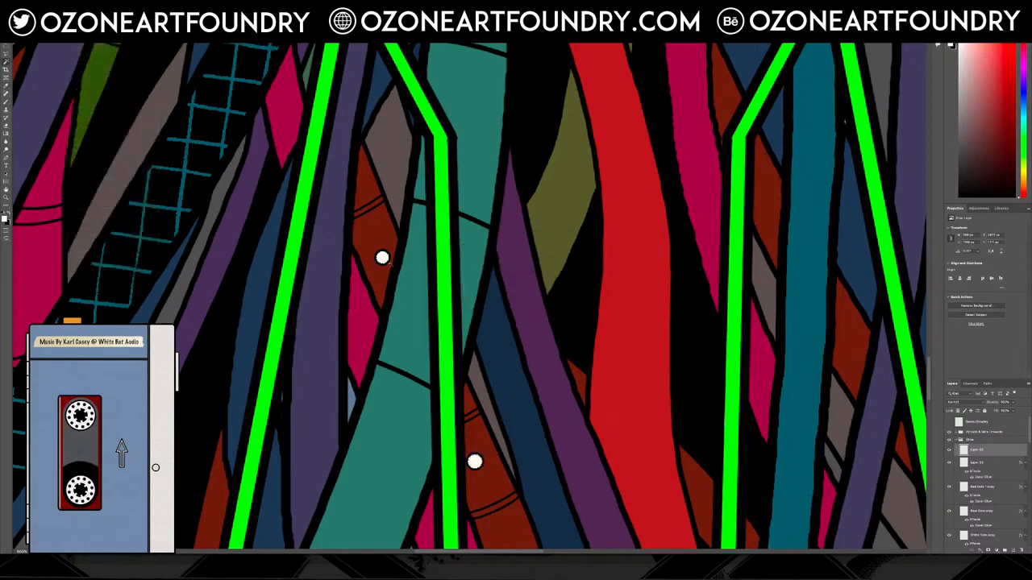
right_click(985, 450)
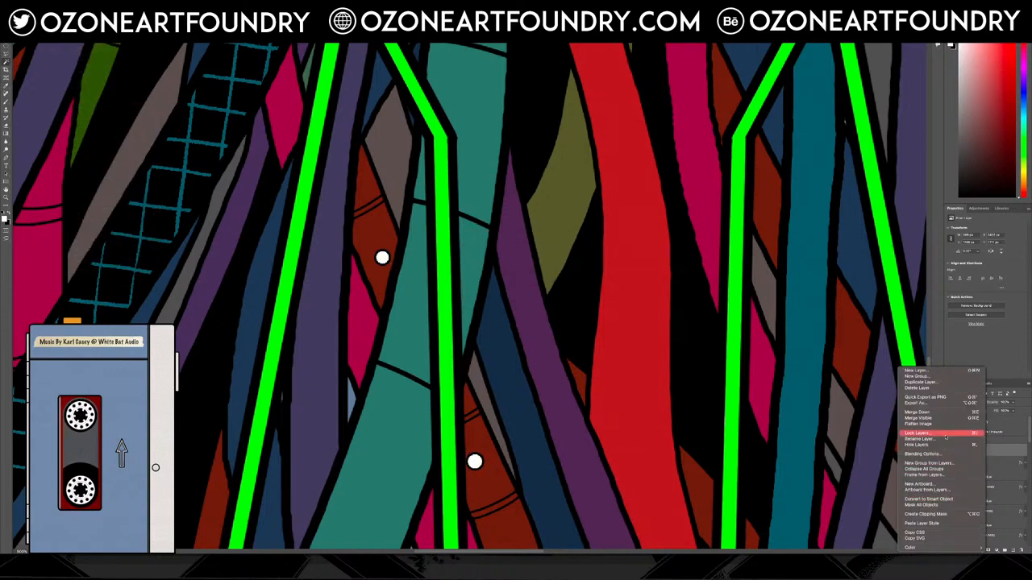
left_click(943, 524)
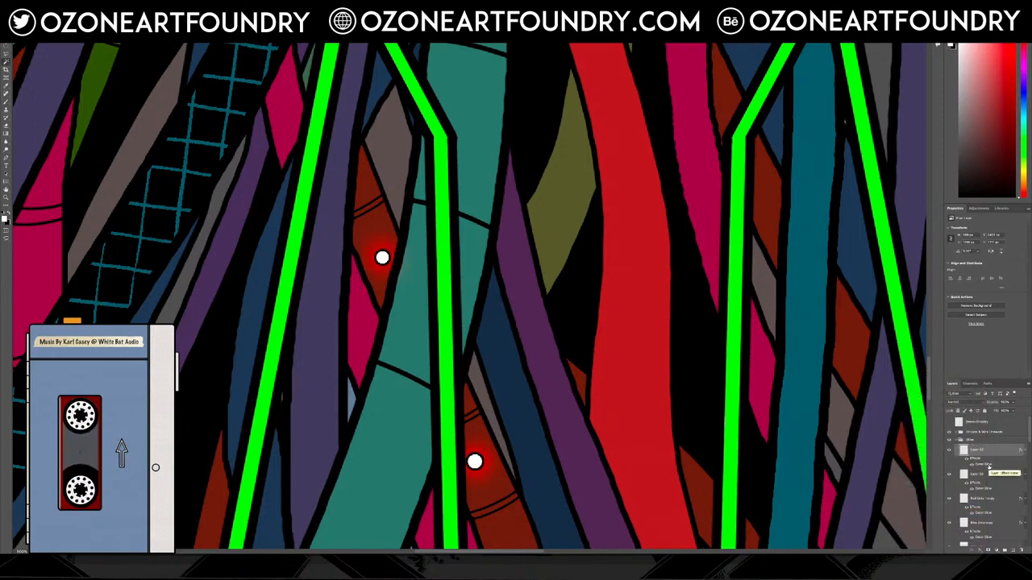
Try white as the outer glow colour for the small white circles.
double_click(985, 466)
left_click(209, 117)
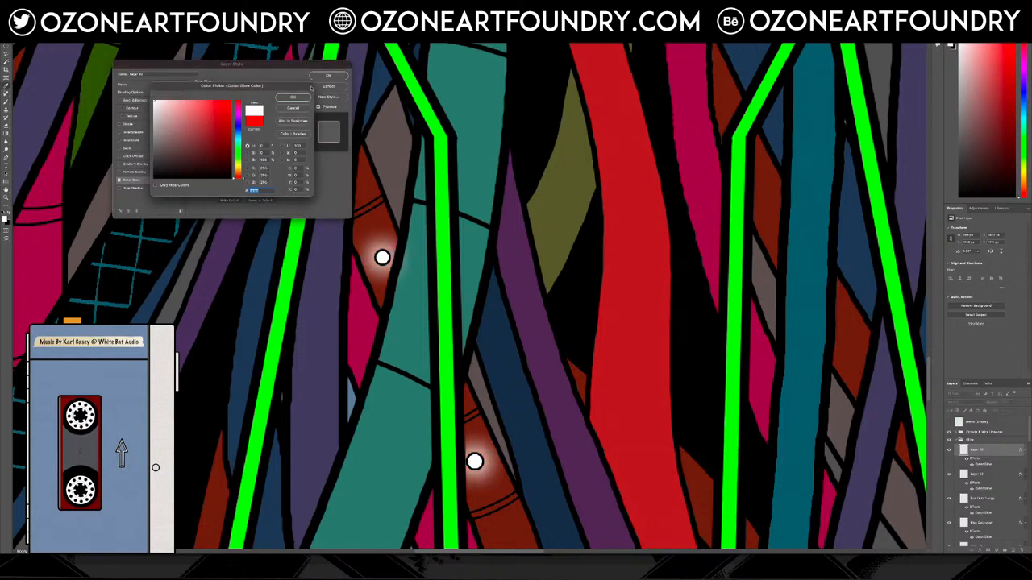
left_click(286, 97)
left_click(328, 86)
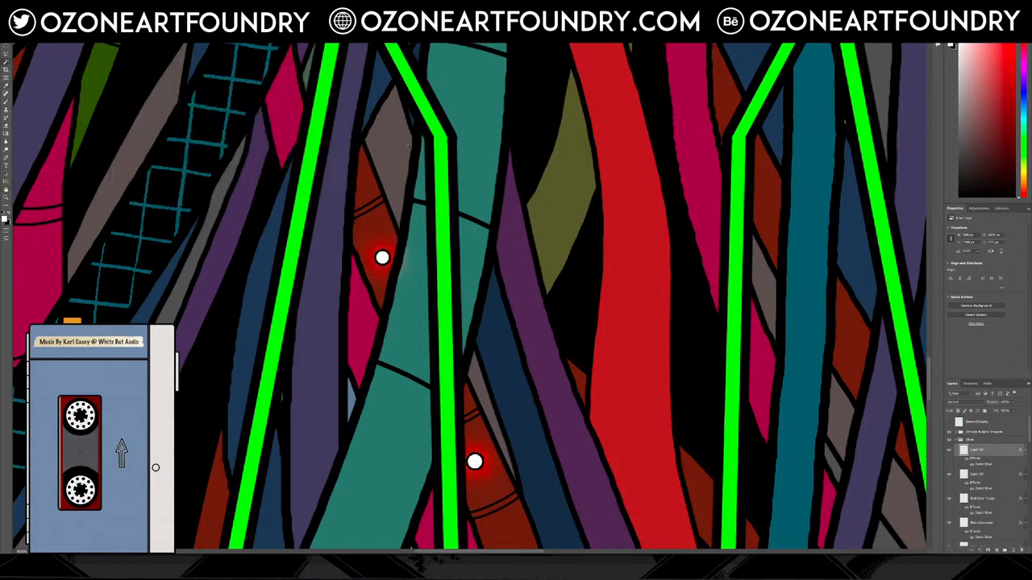
Activate the glow layer of the red circle on the wide teal cable.
scroll(470, 295, "down", 3)
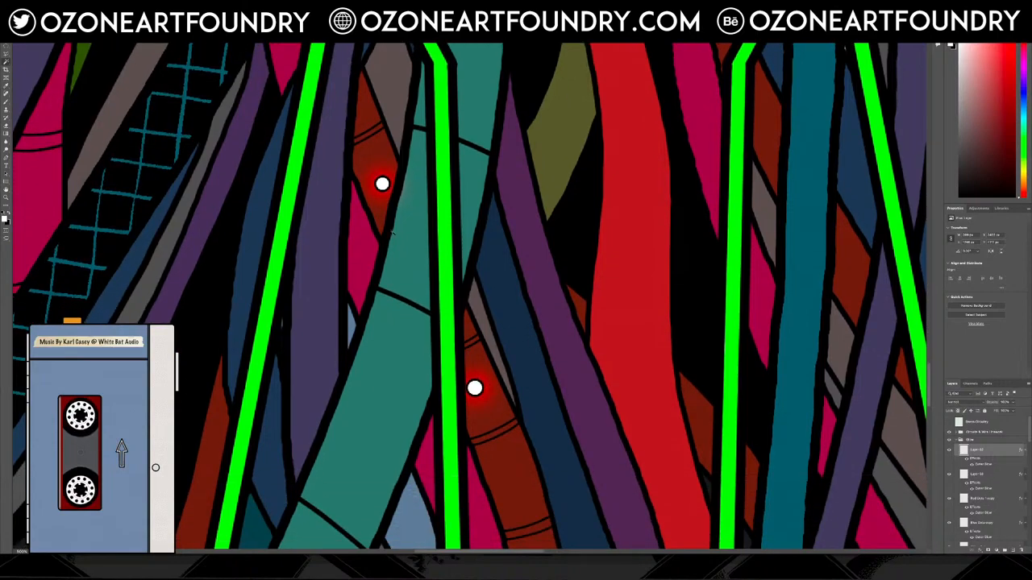
scroll(393, 234, "down", 4)
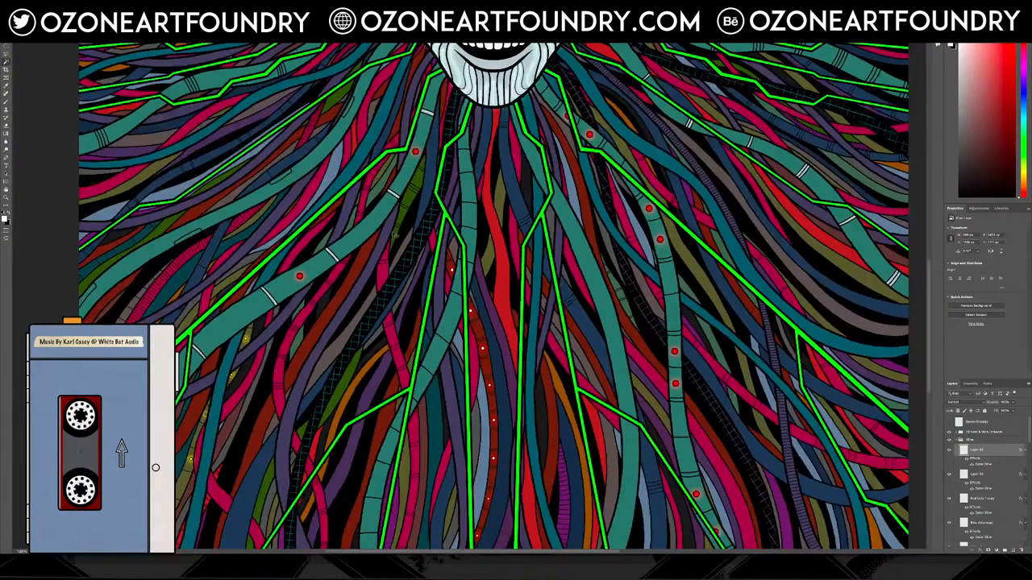
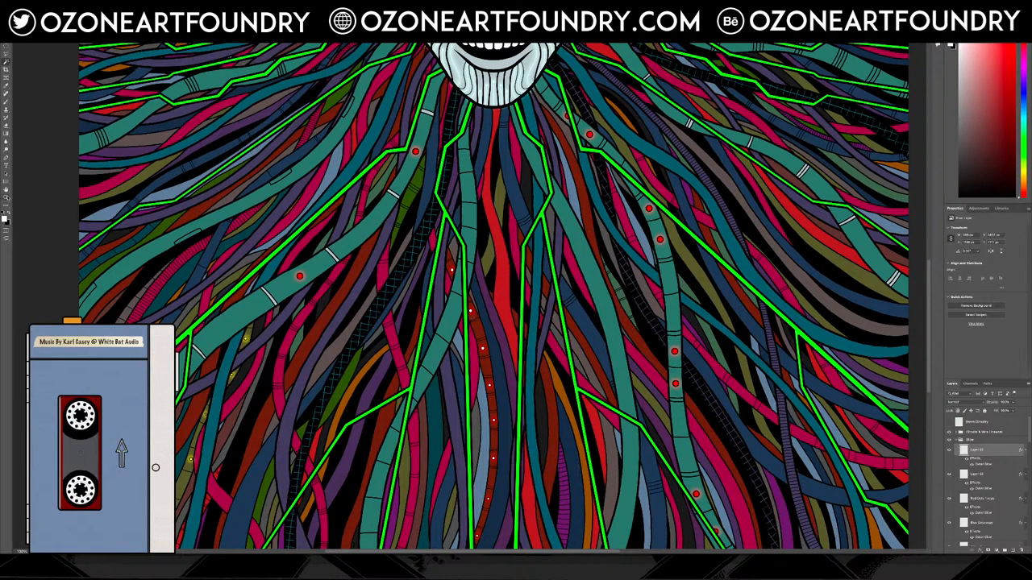
left_click(6, 197)
left_click(262, 271)
left_click(262, 271)
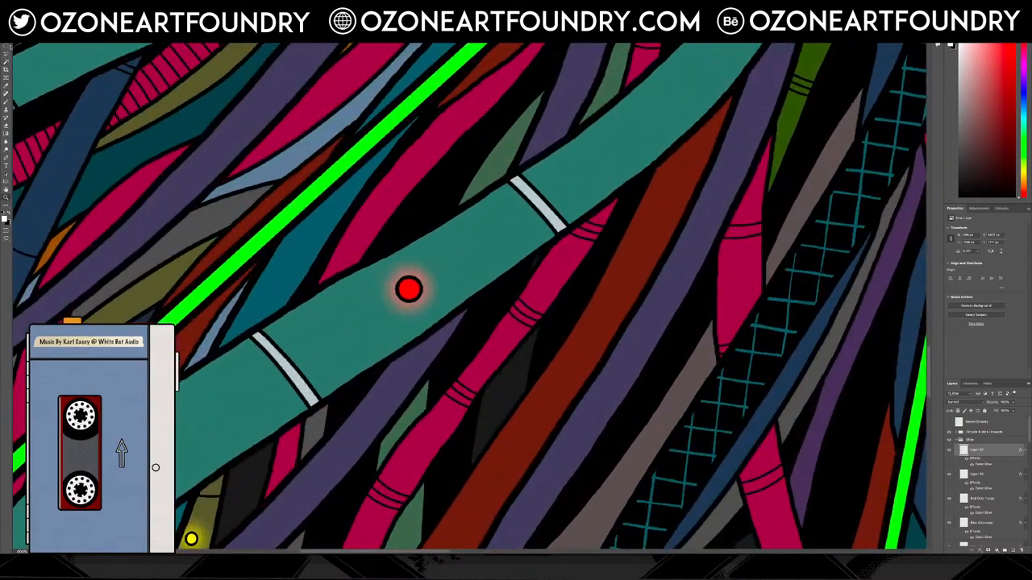
left_click(7, 38)
left_click(414, 294)
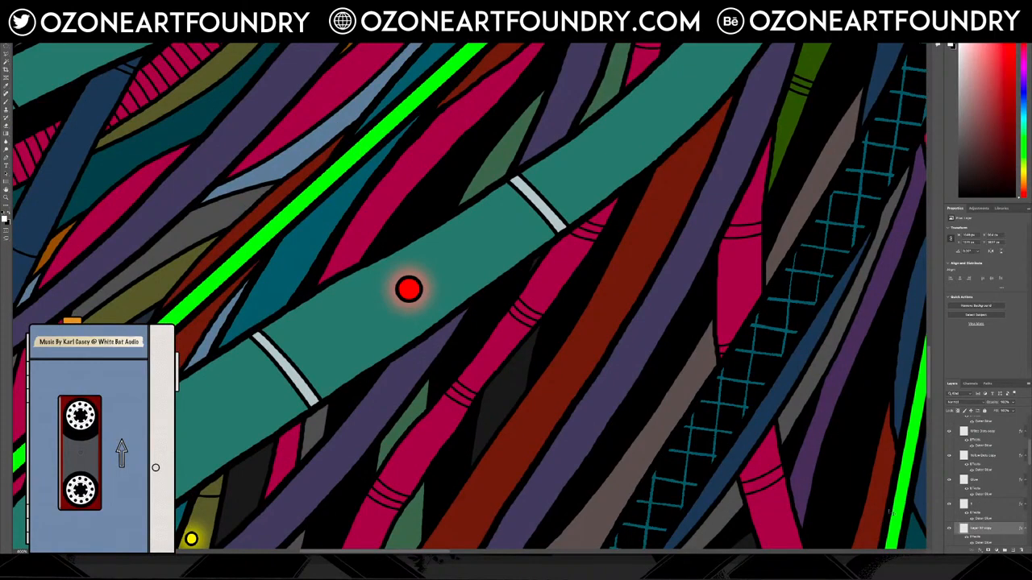
Change the outer glow of the red circles' layer to a lighter teal based on the cable's colour and increase the glow size.
scroll(1003, 531, "down", 1)
double_click(991, 535)
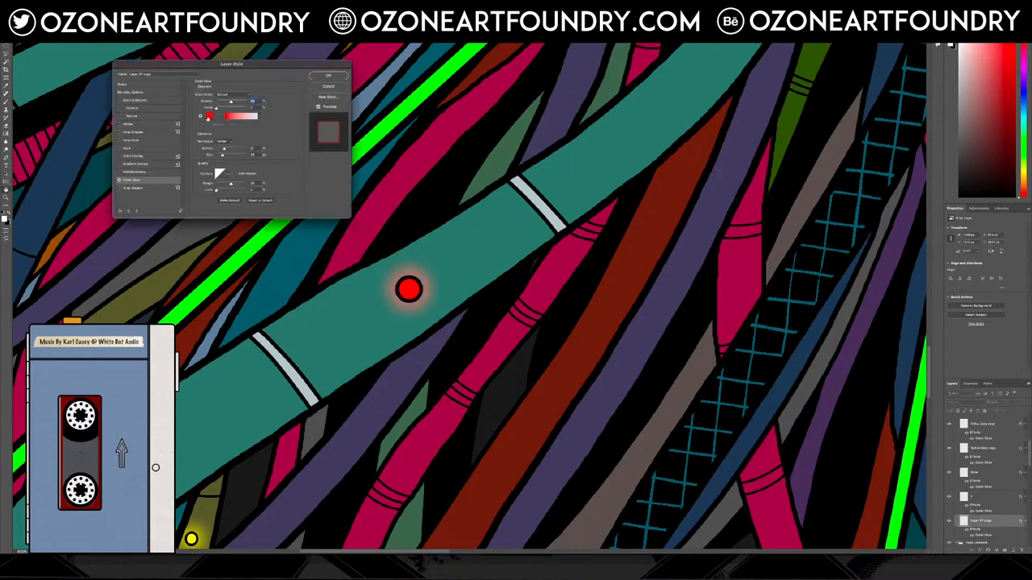
left_click(208, 117)
left_click(498, 239)
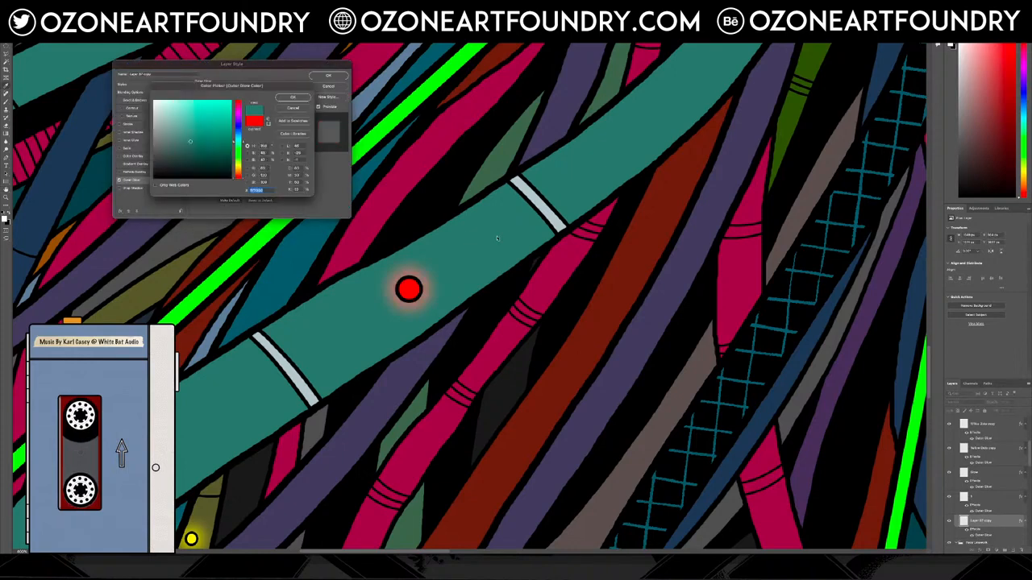
left_click(408, 288)
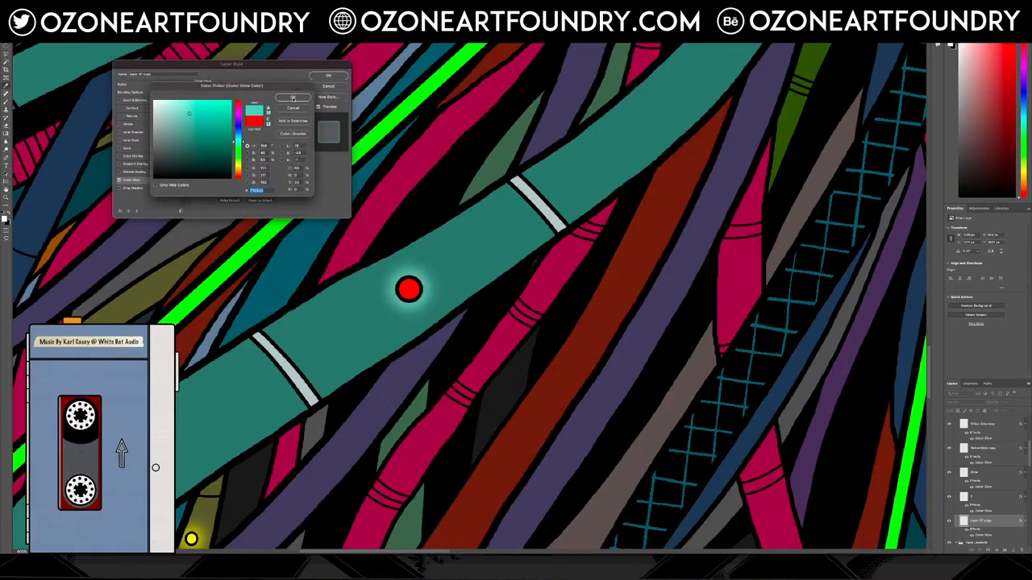
left_click(293, 97)
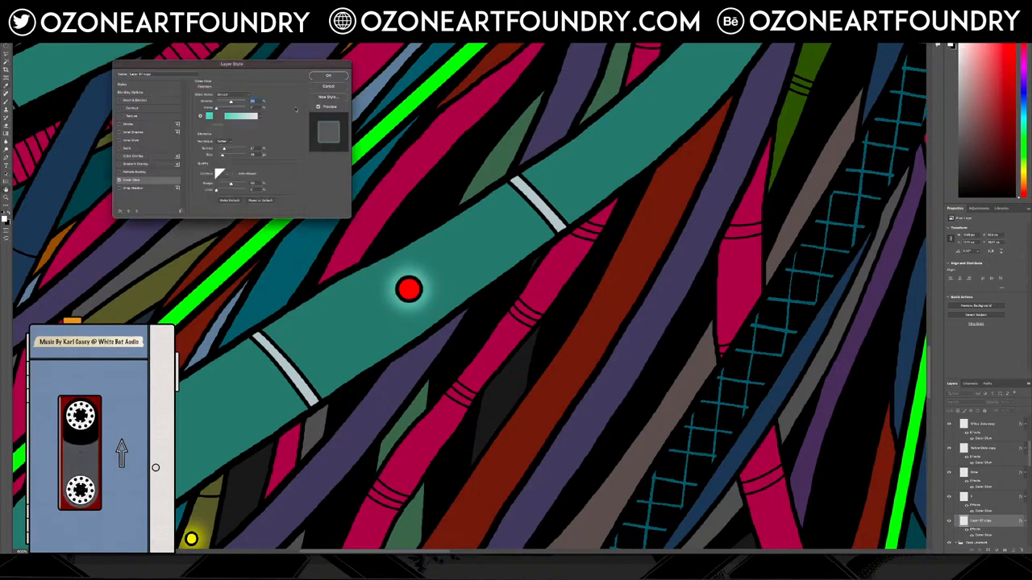
left_click_drag(224, 156, 225, 157)
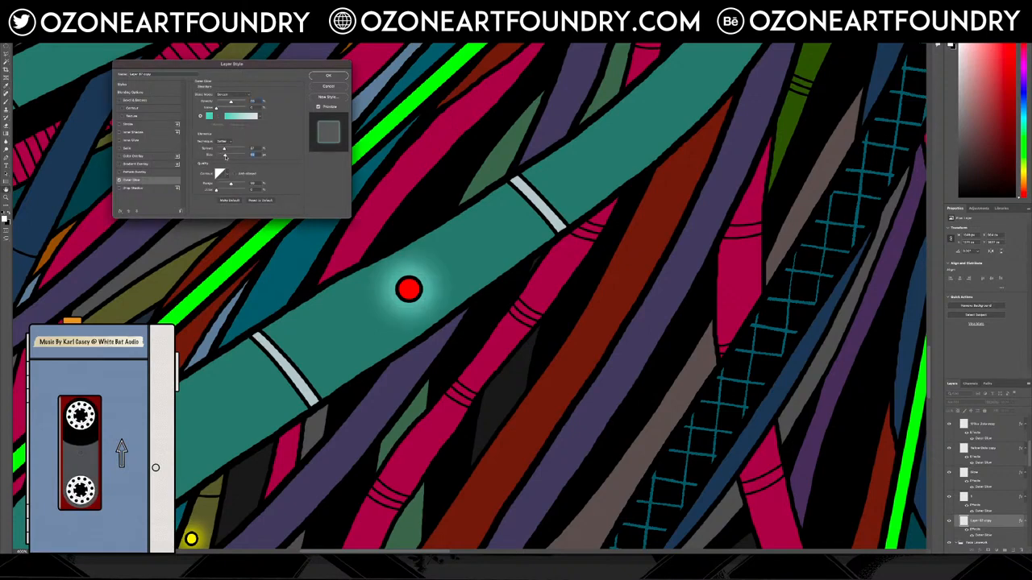
left_click(328, 75)
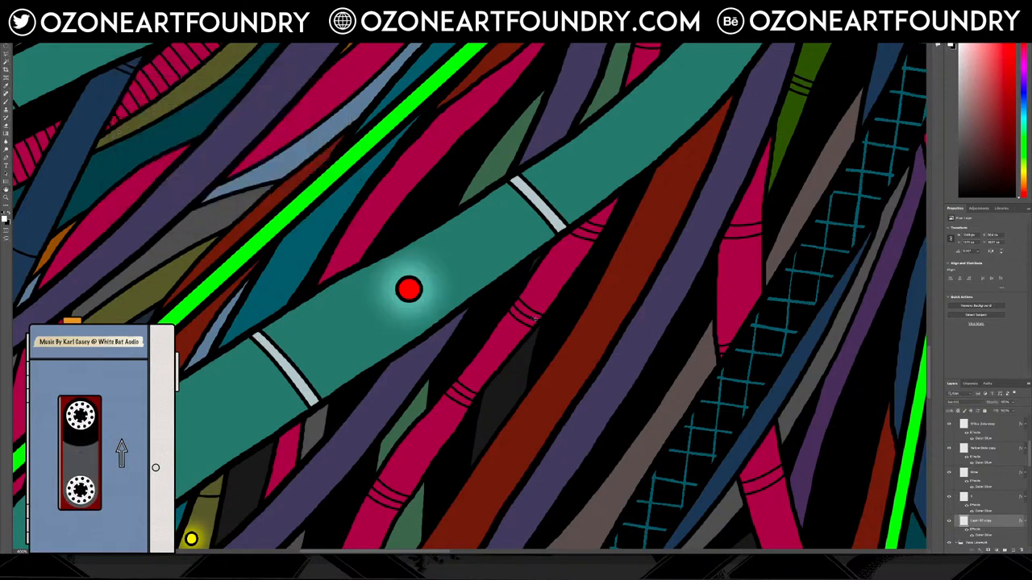
Compare the artwork with and without the teal glow layer, and hide it together with the original red circle layer beneath it.
left_click(948, 522)
left_click(948, 522)
left_click(947, 522)
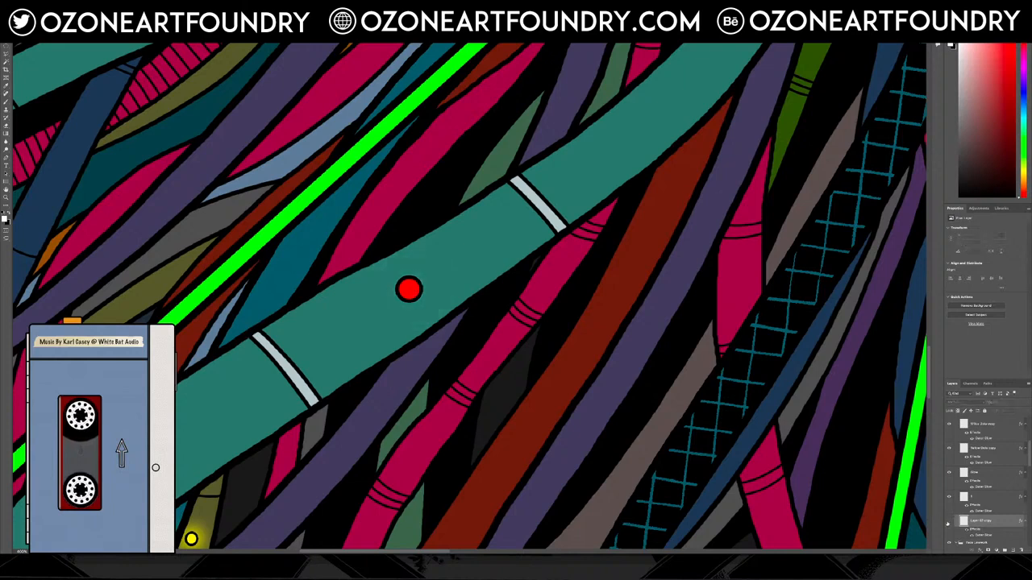
left_click(947, 522)
left_click(948, 522)
left_click(415, 291)
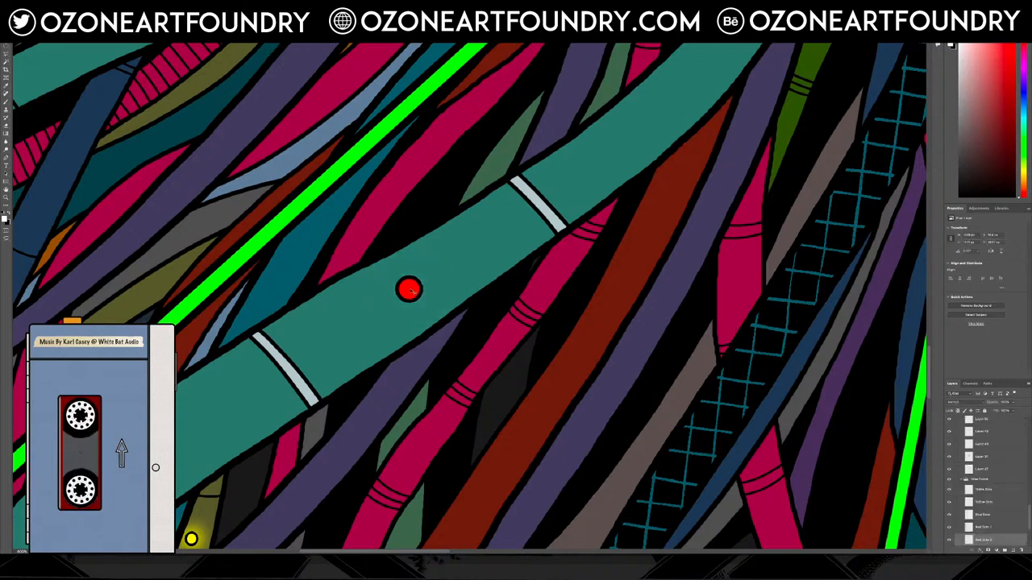
left_click(949, 541)
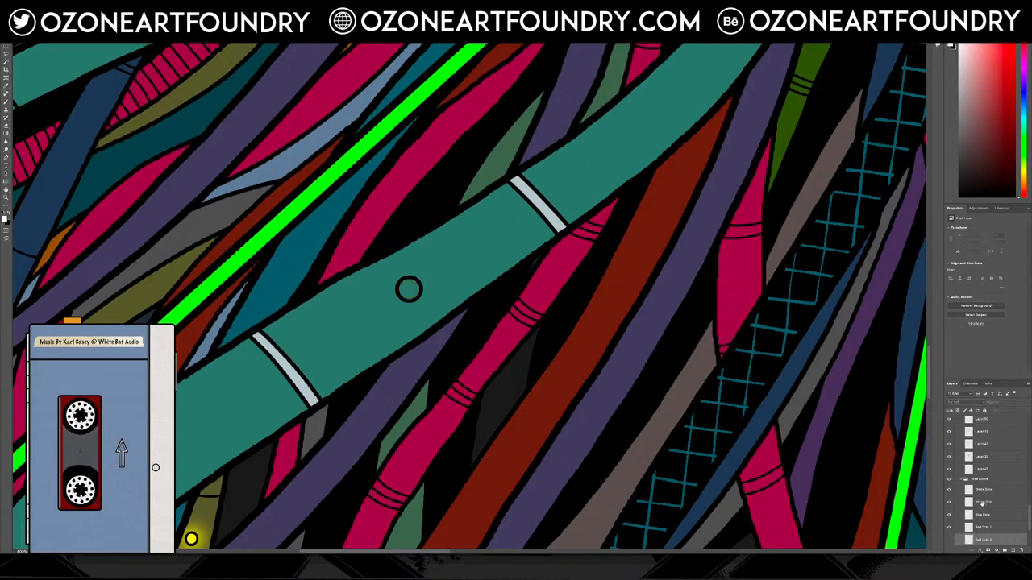
Show the teal glow layer again and select the red circle on the wide teal cable.
scroll(985, 501, "up", 5)
scroll(989, 482, "up", 10)
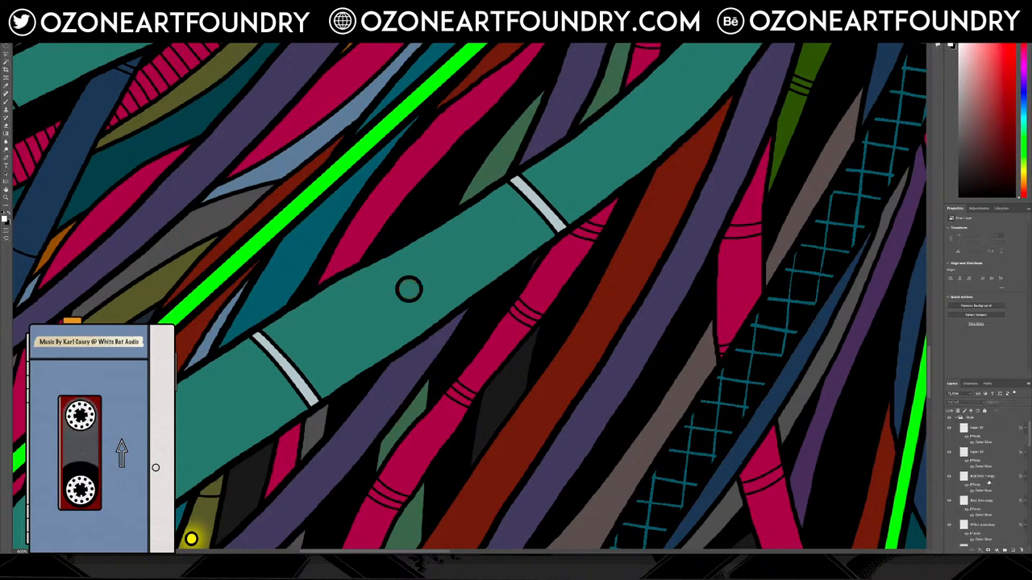
scroll(988, 482, "up", 8)
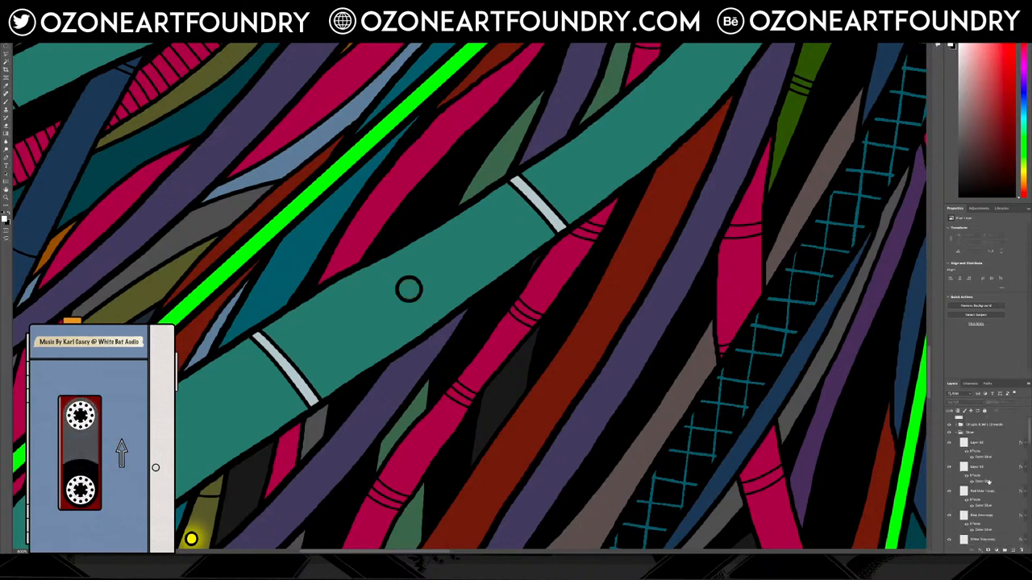
scroll(966, 519, "down", 1)
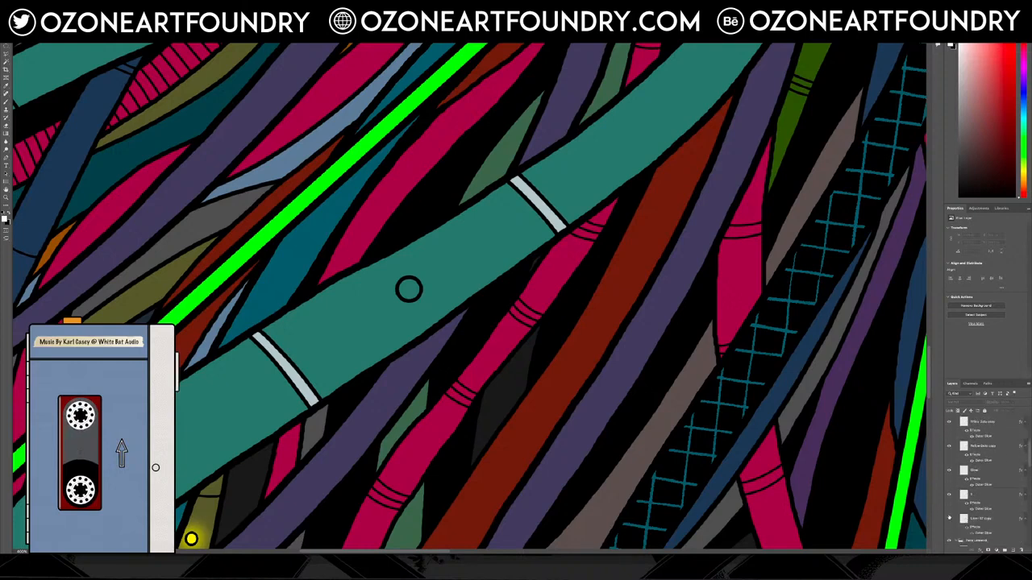
left_click(948, 519)
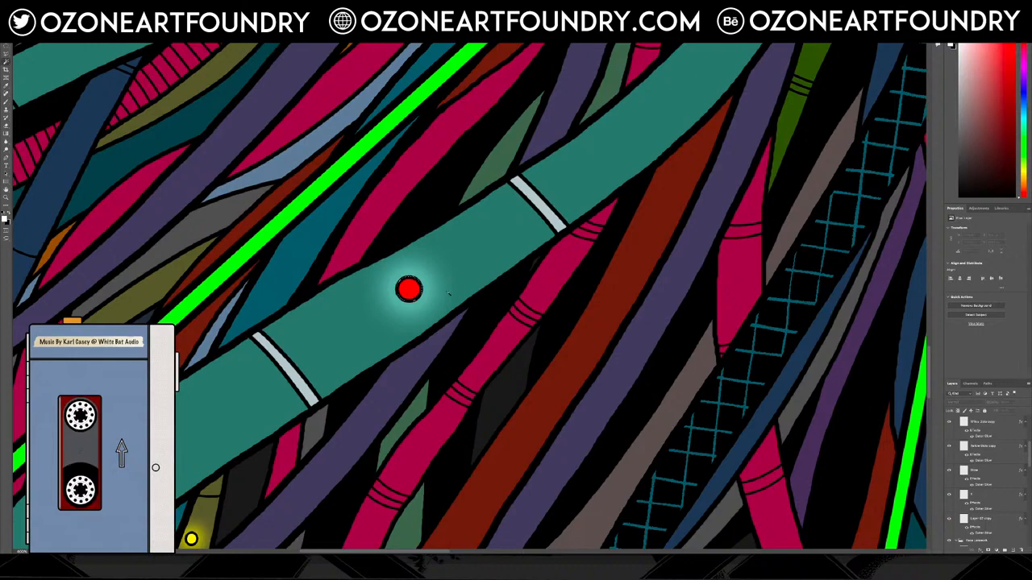
Add the other red circles along the teal cables to the selection.
scroll(726, 258, "up", 7)
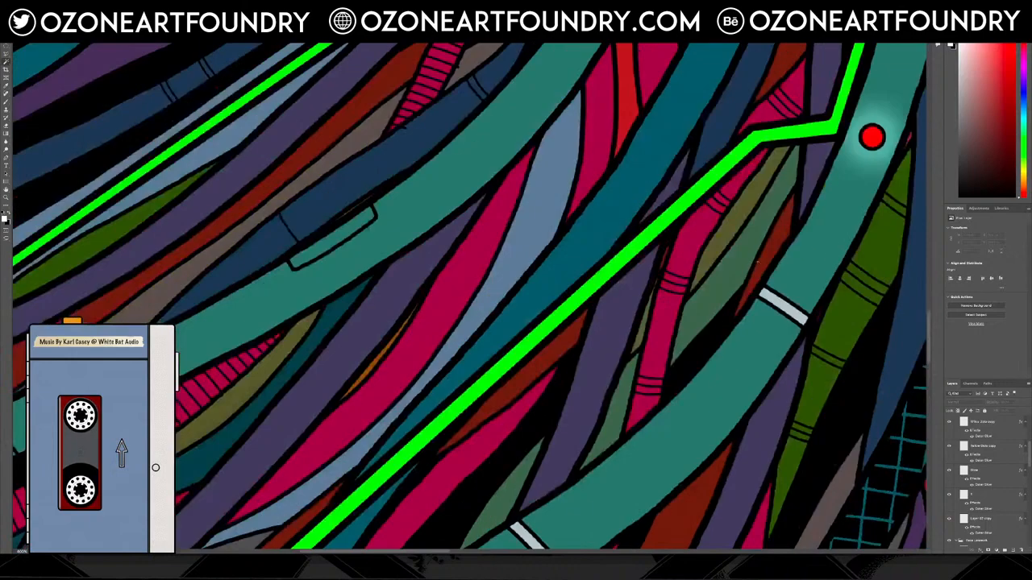
left_click_drag(871, 137, 382, 46)
left_click_drag(528, 449, 208, 77)
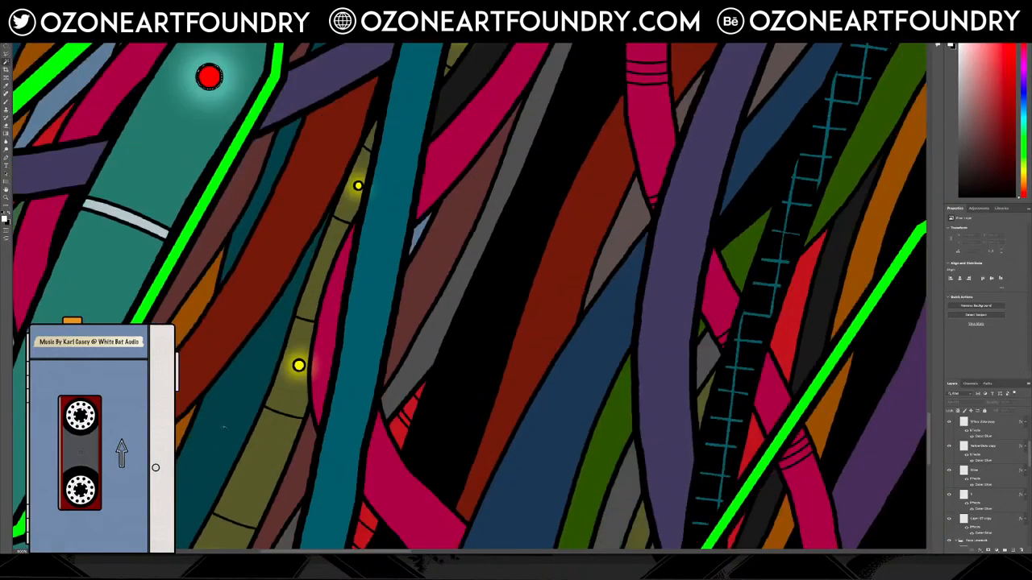
scroll(422, 452, "left", 5)
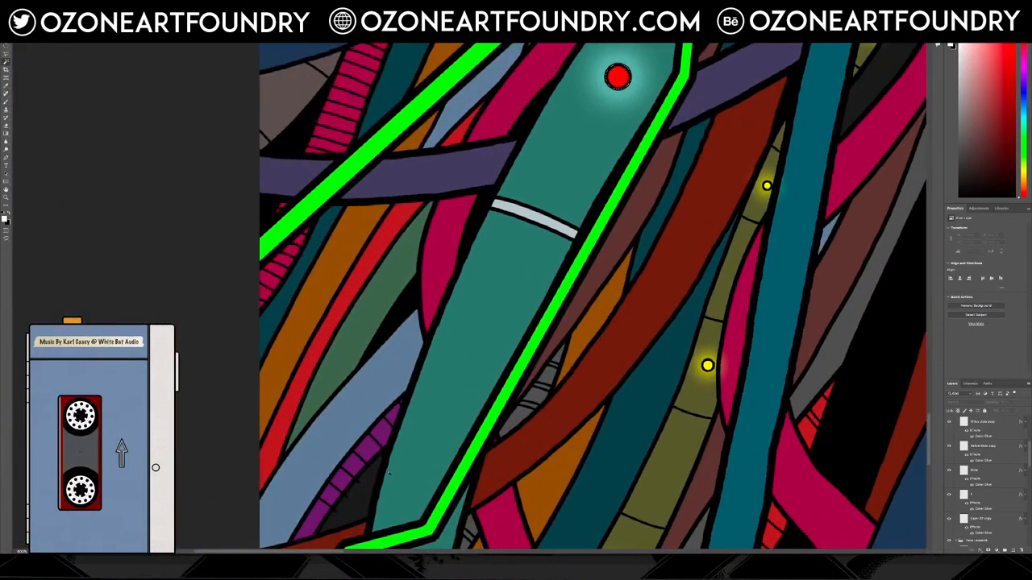
scroll(426, 435, "down", 4)
scroll(425, 436, "up", 5)
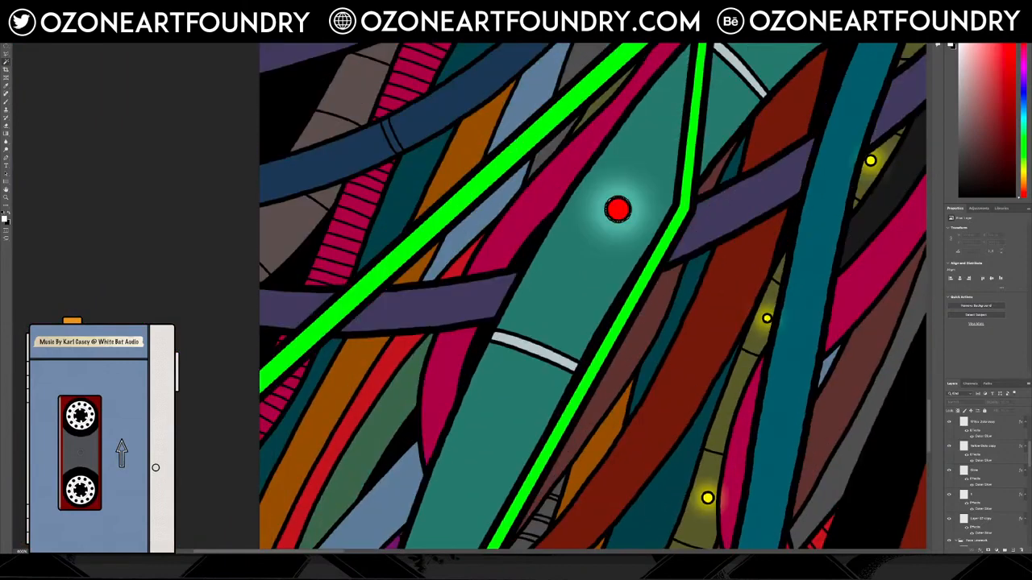
Try to fill the selected red circles with the white foreground colour.
left_click(73, 4)
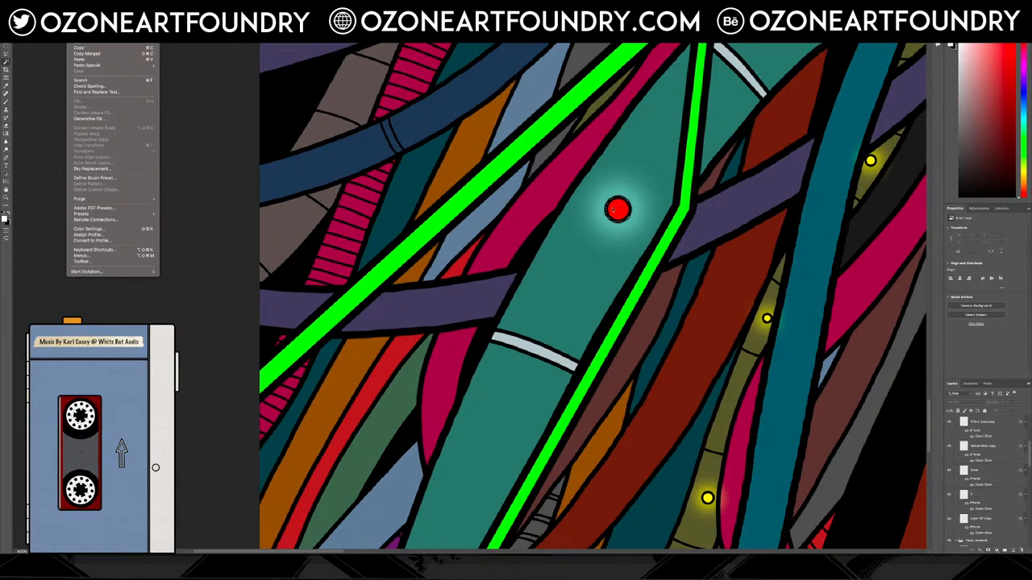
left_click(617, 209)
left_click(72, 4)
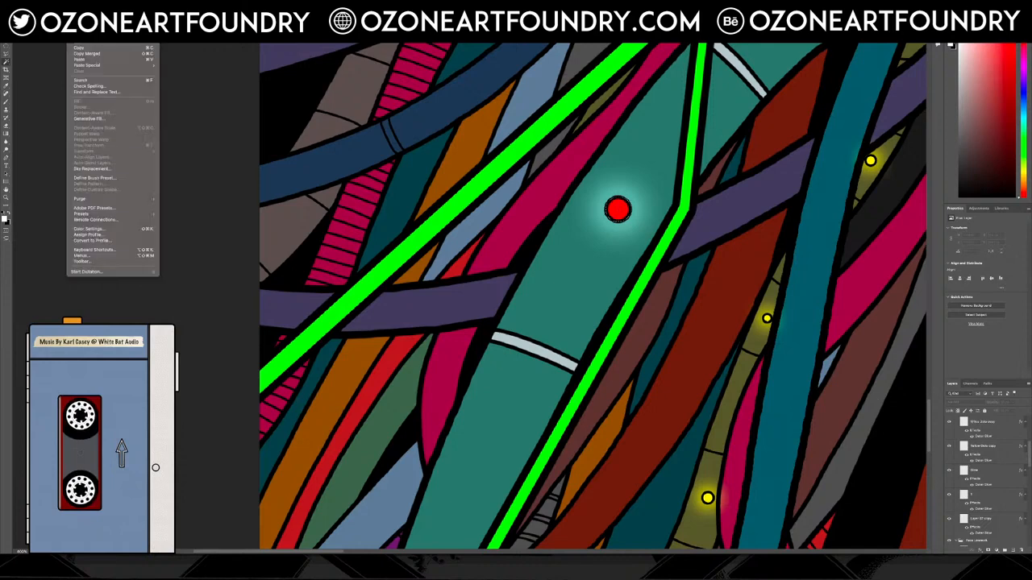
left_click(45, 67)
Show the Red Dots 2 layer and try to fill its selected circles with the white foreground colour.
left_click(6, 39)
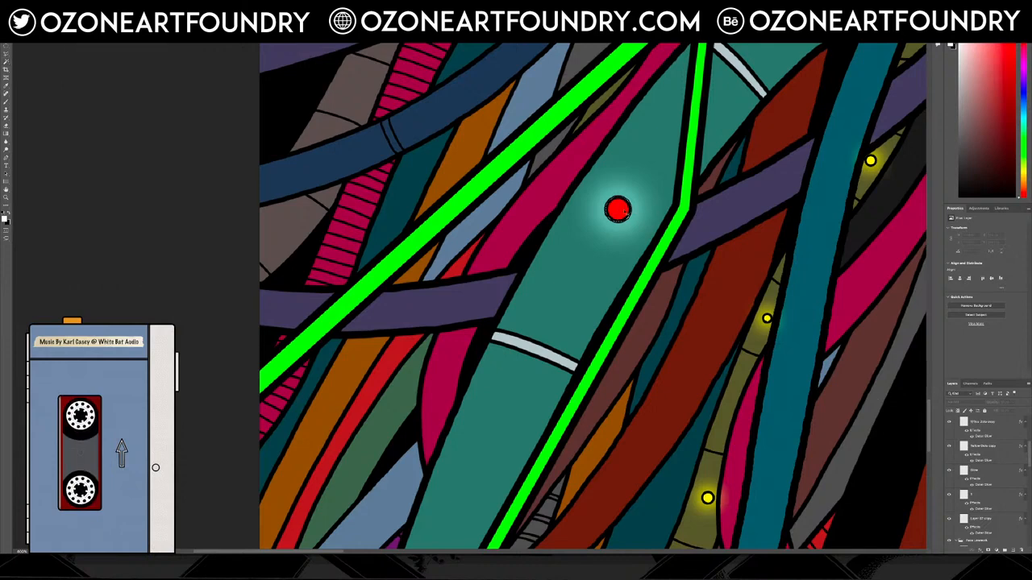
left_click(620, 211)
left_click(523, 186)
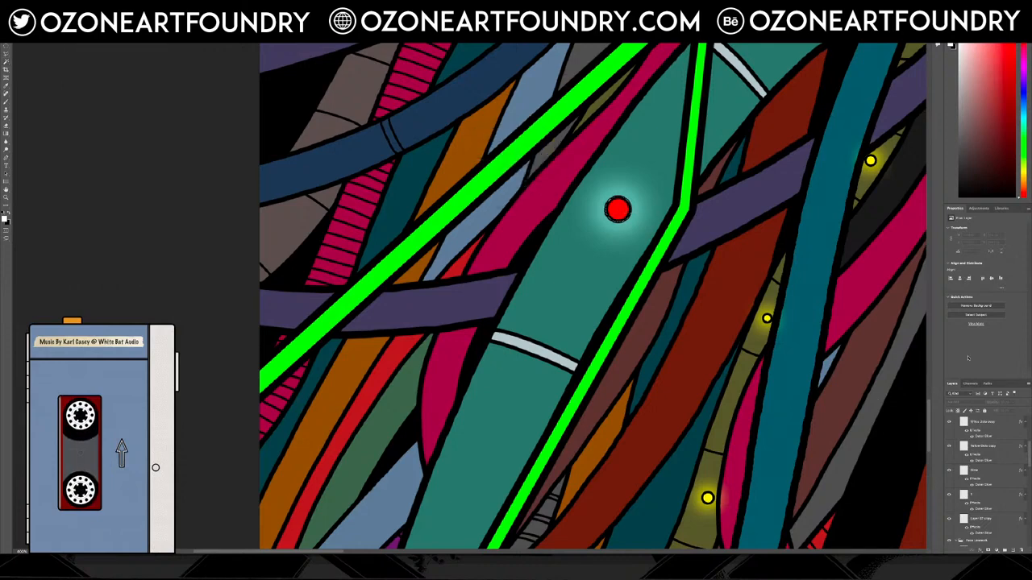
scroll(984, 461, "down", 10)
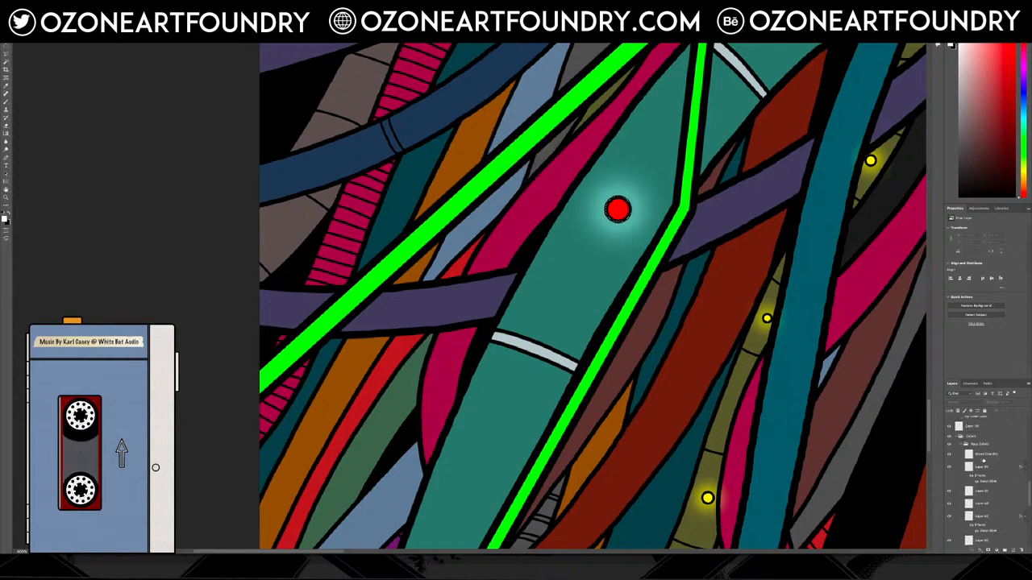
scroll(984, 461, "down", 3)
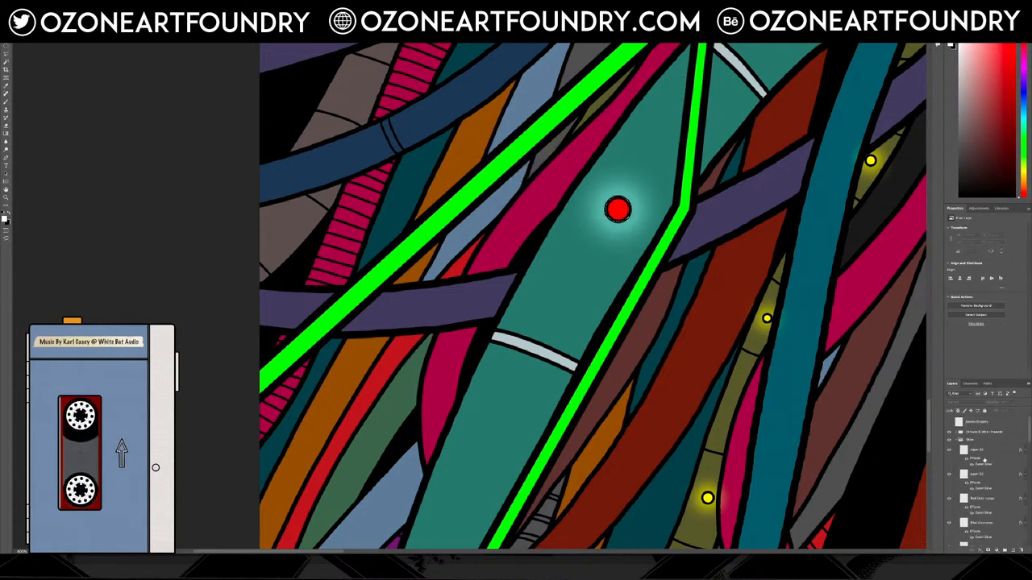
scroll(984, 460, "down", 10)
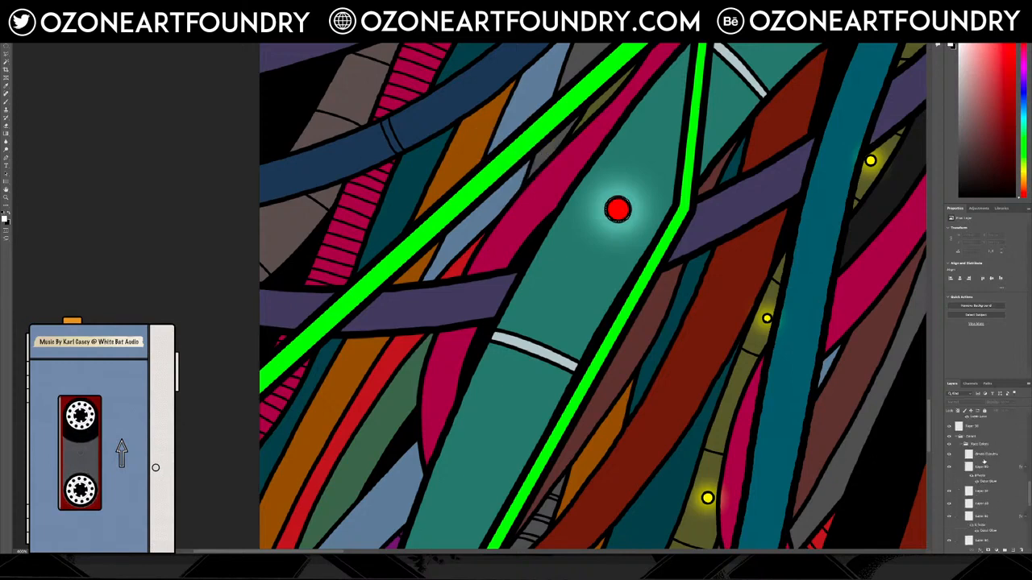
scroll(984, 463, "down", 10)
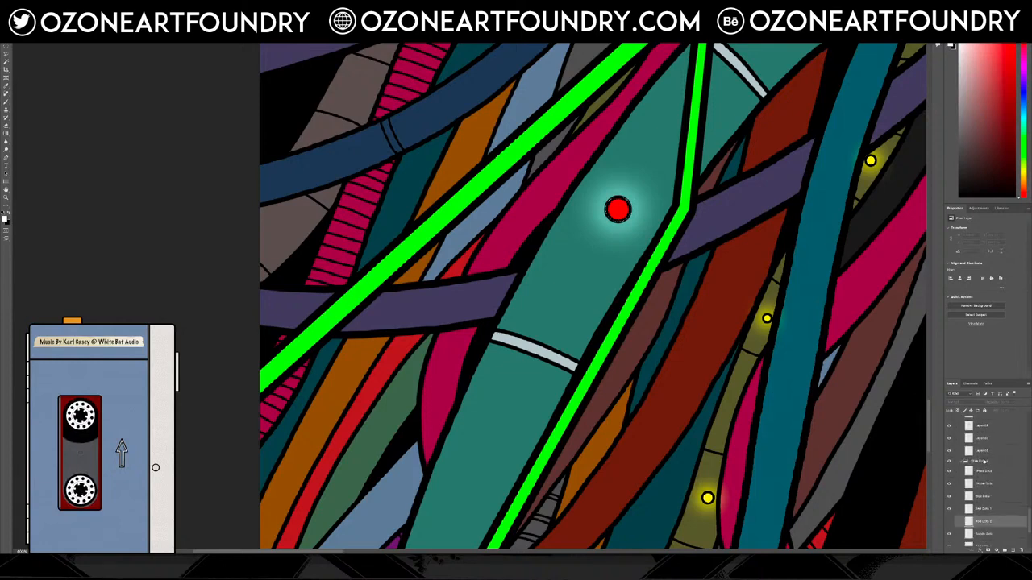
scroll(984, 462, "down", 1)
left_click(949, 515)
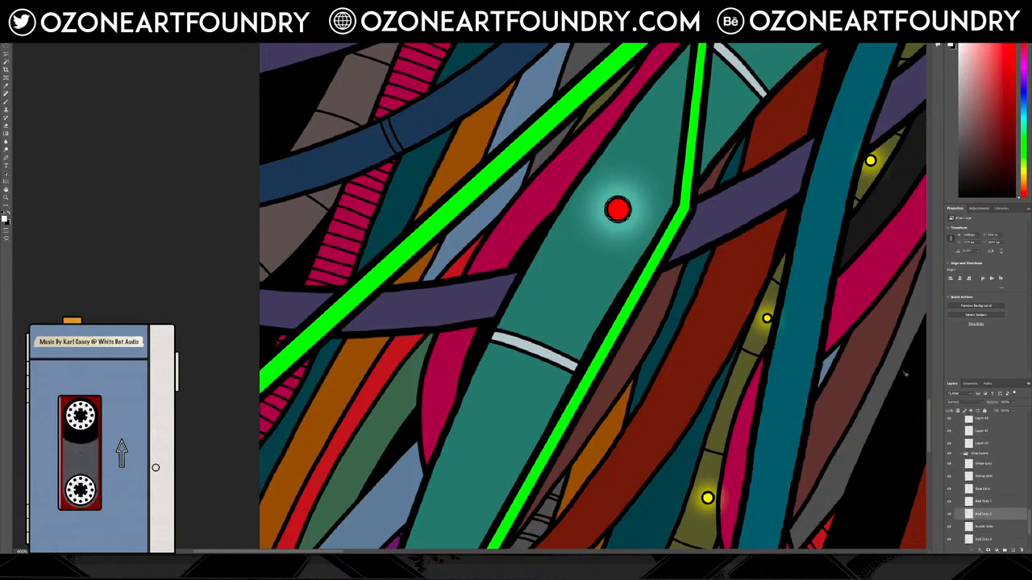
left_click(74, 4)
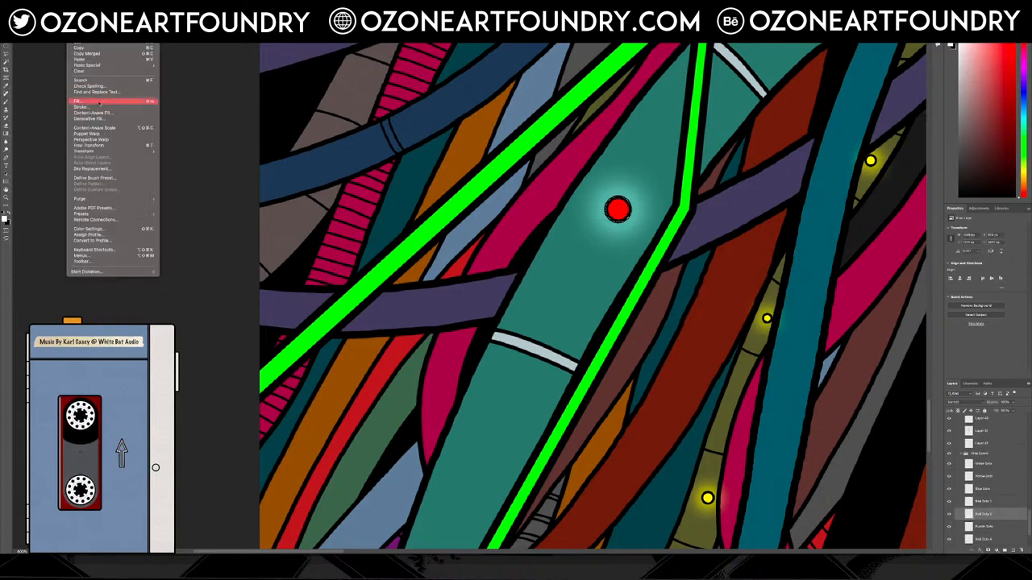
left_click(101, 104)
key("Return")
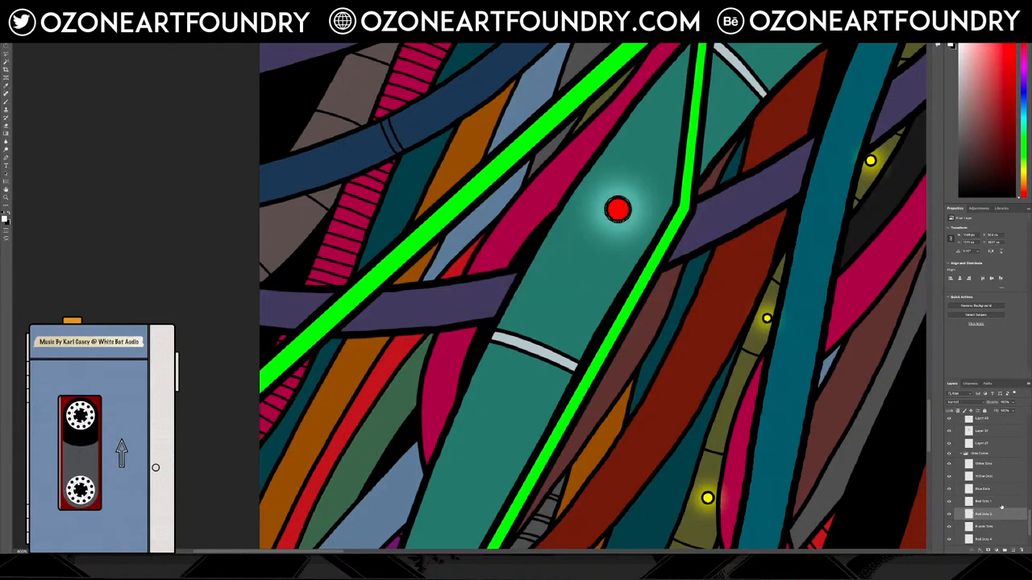
Delete the Red Dots 1 and Red Dots 2 layers from the dots group.
left_click(984, 503)
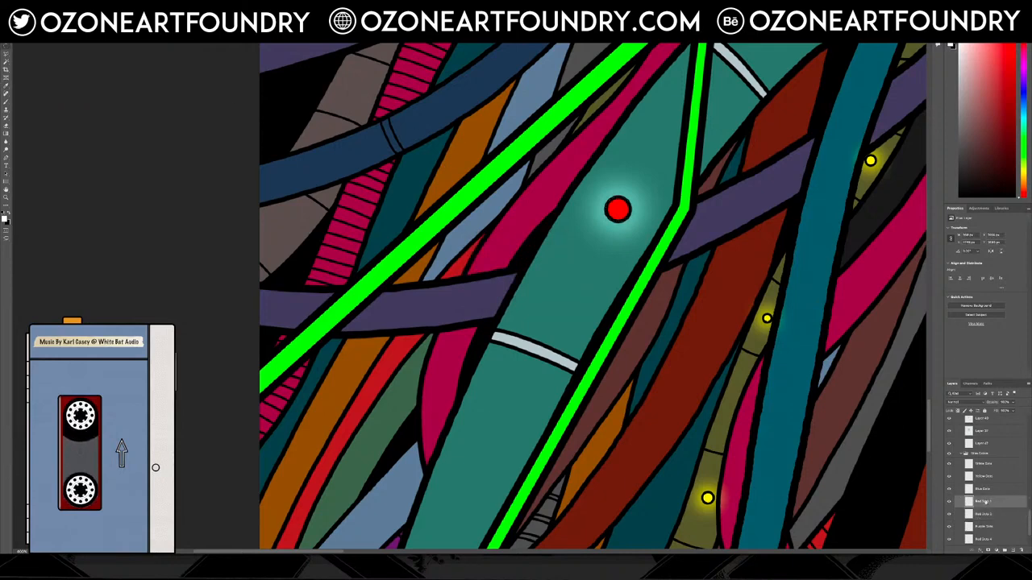
key("ctrl+e")
key("ctrl+e")
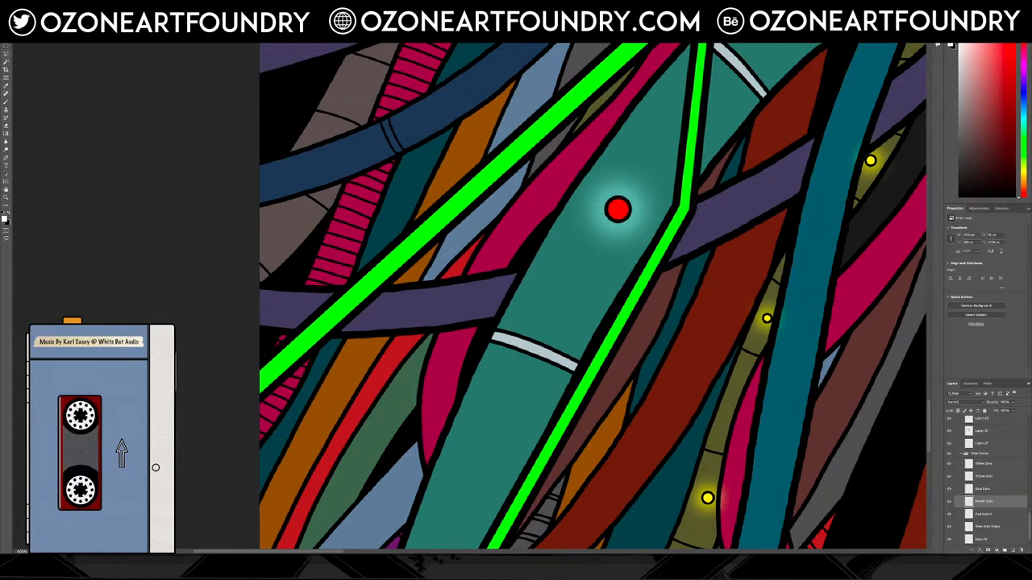
Try to fill the teal glow layer with the white foreground colour.
left_click_drag(623, 209, 665, 229)
key("ctrl+z")
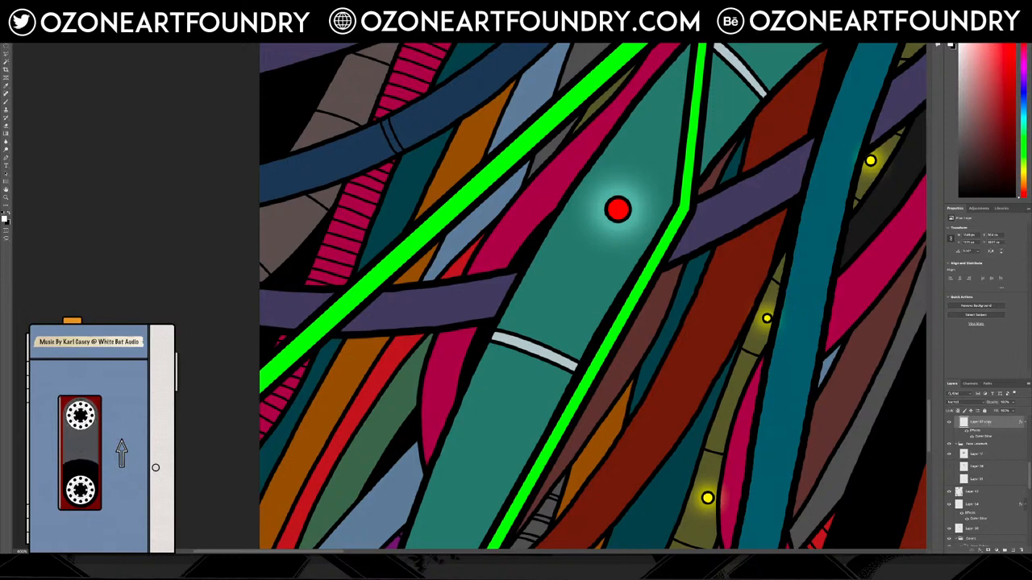
left_click(72, 7)
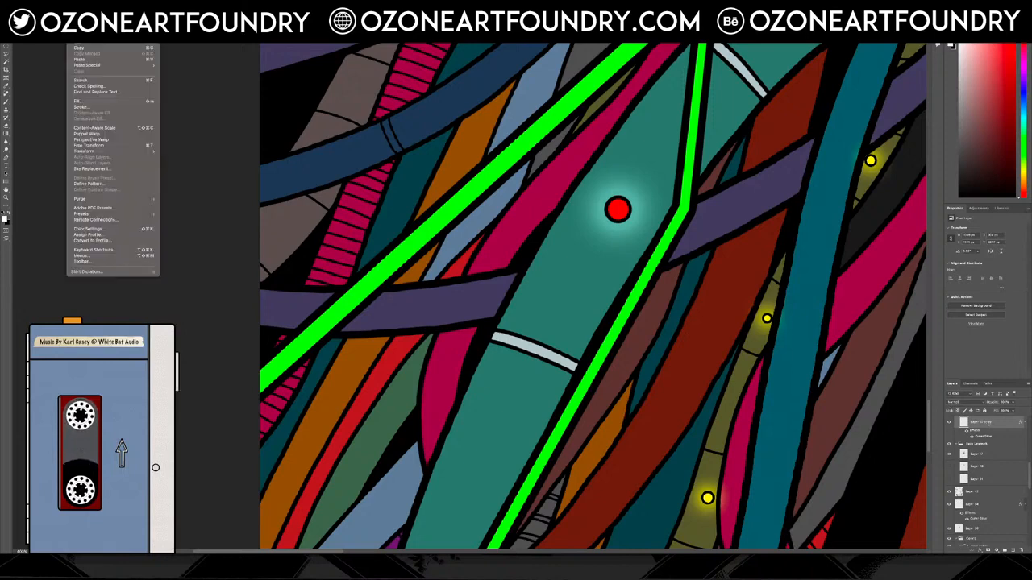
left_click(98, 101)
left_click(558, 246)
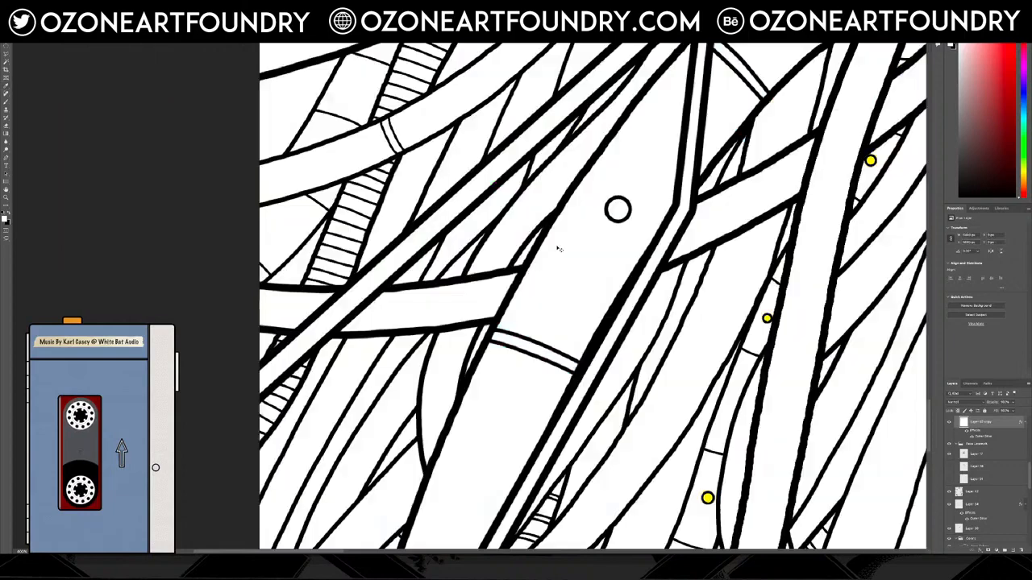
key("ctrl+z")
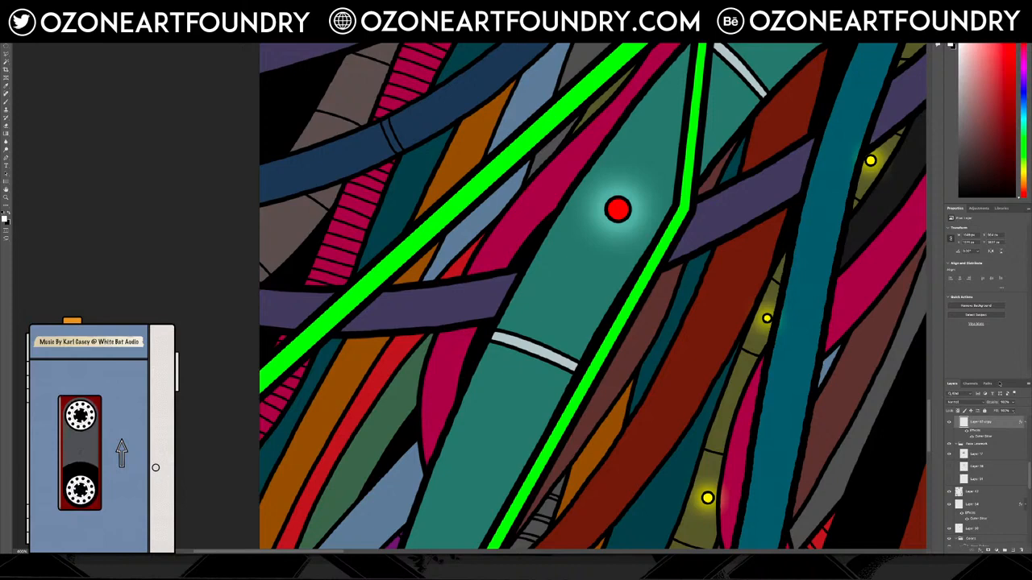
Delete the teal glow layer and select the inside of the outlined circle on the wide teal cable.
key("Delete")
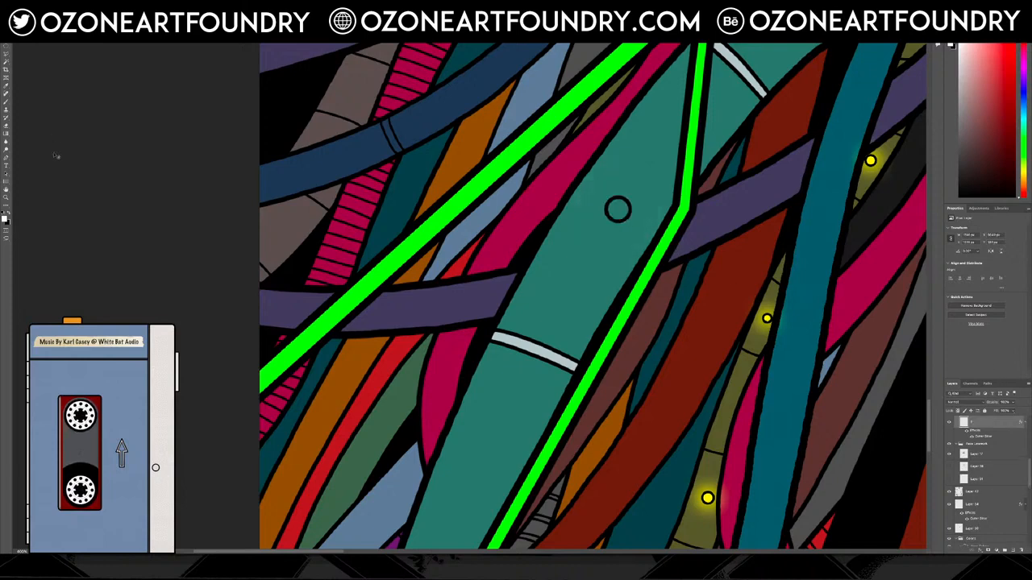
left_click(630, 209)
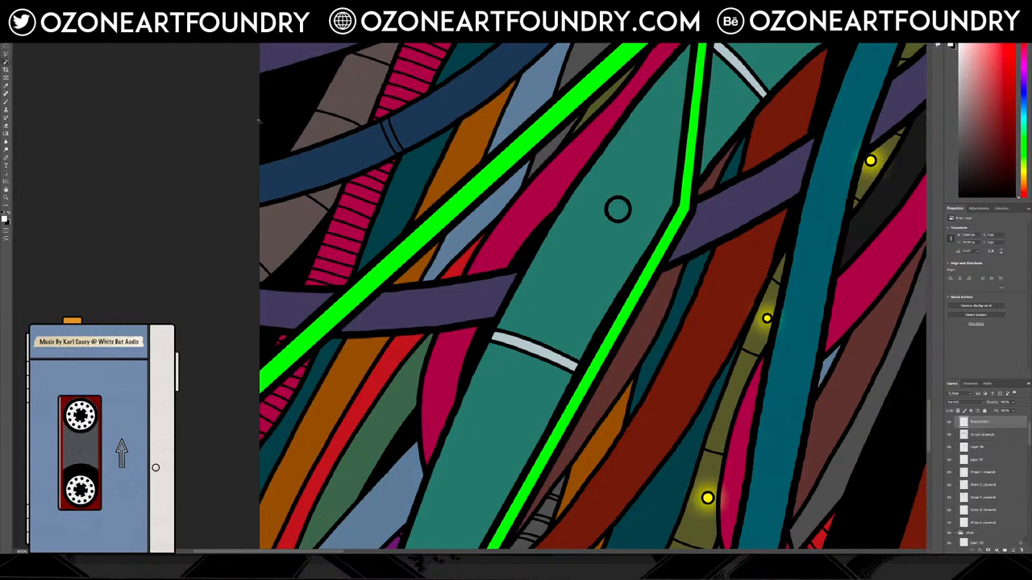
left_click(620, 214)
Add the insides of the other outlined circles further up the wide teal cable to the selection.
scroll(682, 237, "down", 3)
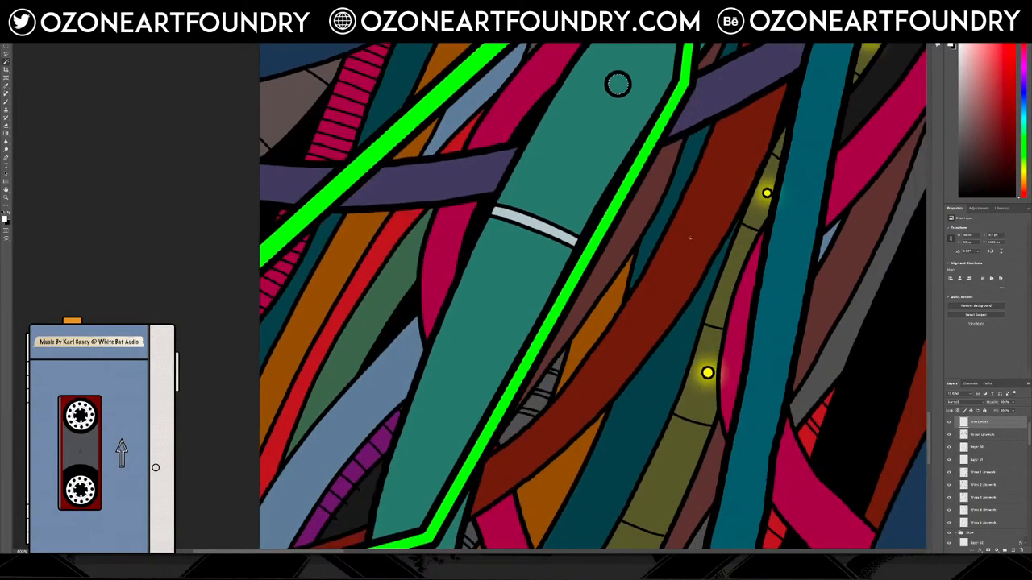
scroll(709, 234, "down", 10)
scroll(725, 236, "up", 15)
scroll(726, 235, "up", 1)
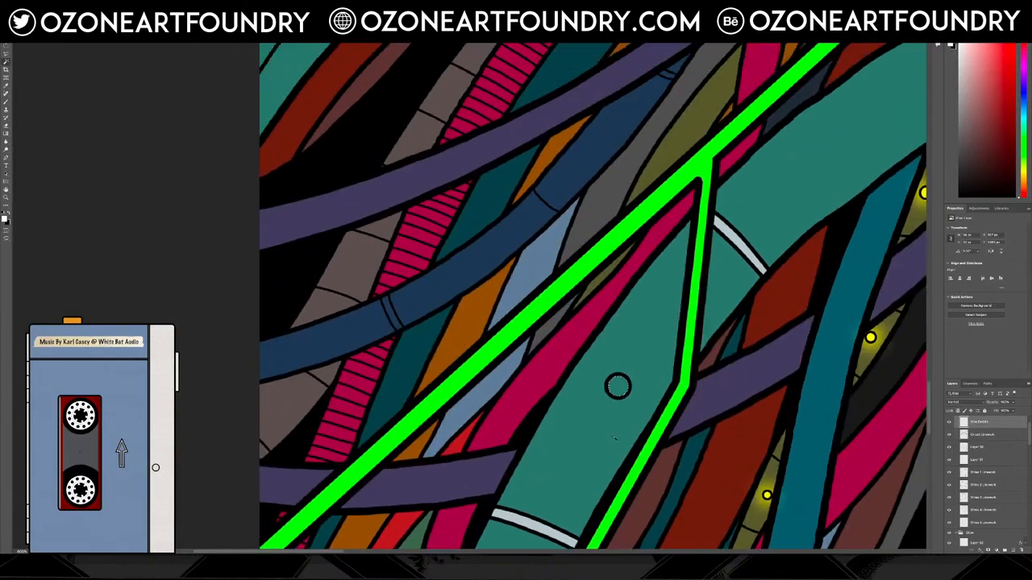
left_click_drag(332, 551, 444, 552)
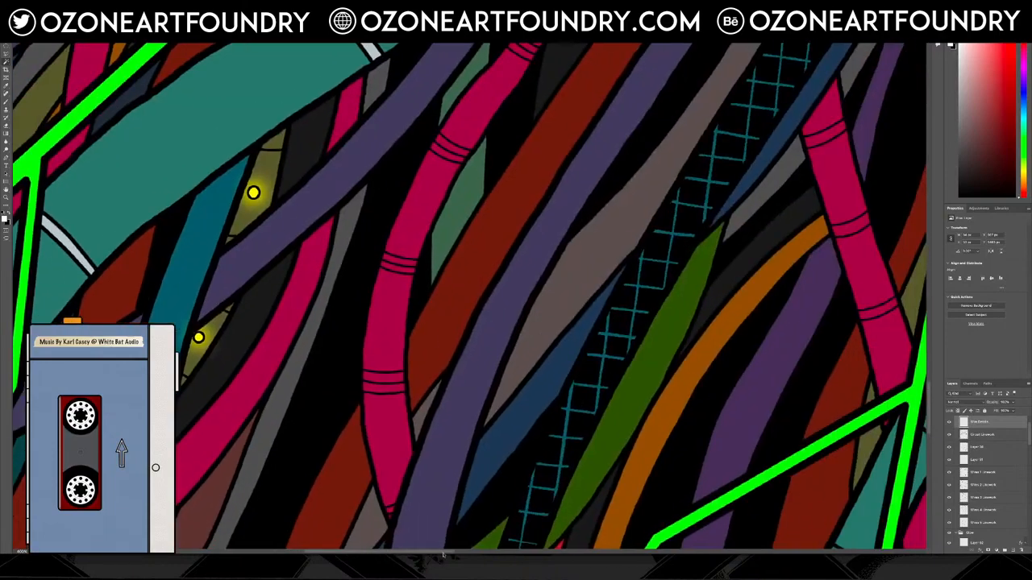
scroll(354, 320, "up", 5)
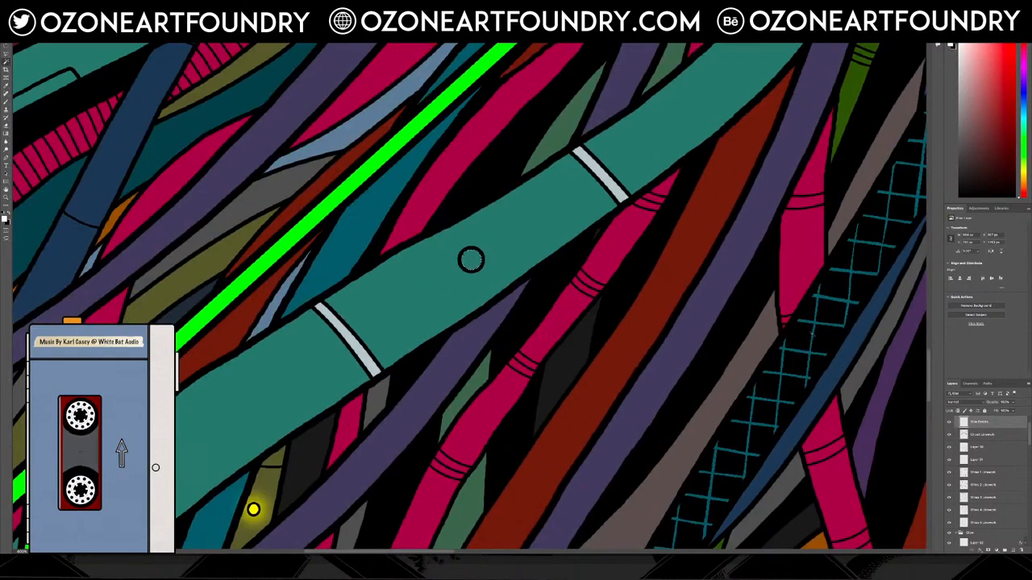
scroll(471, 259, "up", 5)
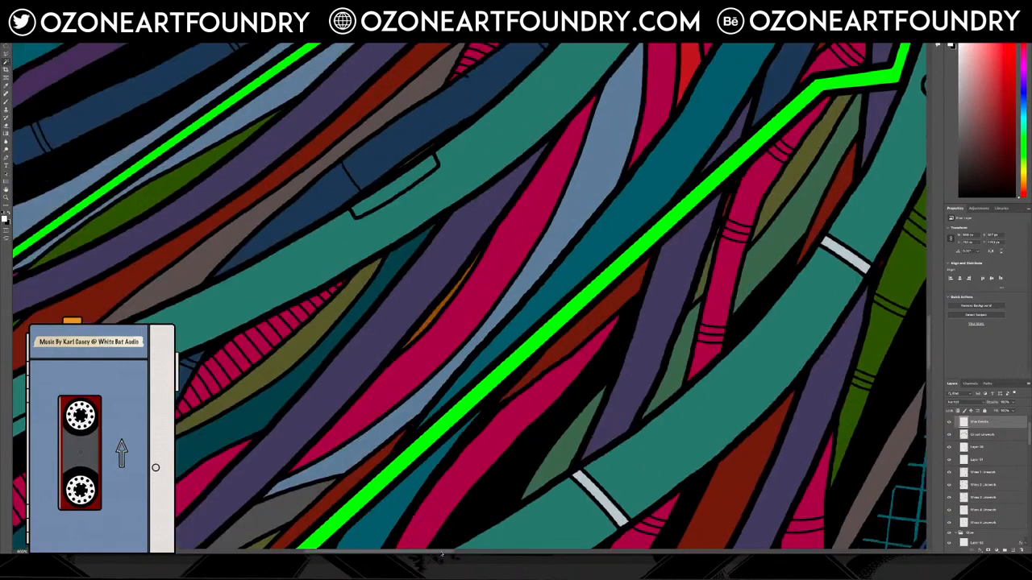
left_click_drag(442, 553, 517, 553)
scroll(520, 246, "up", 3)
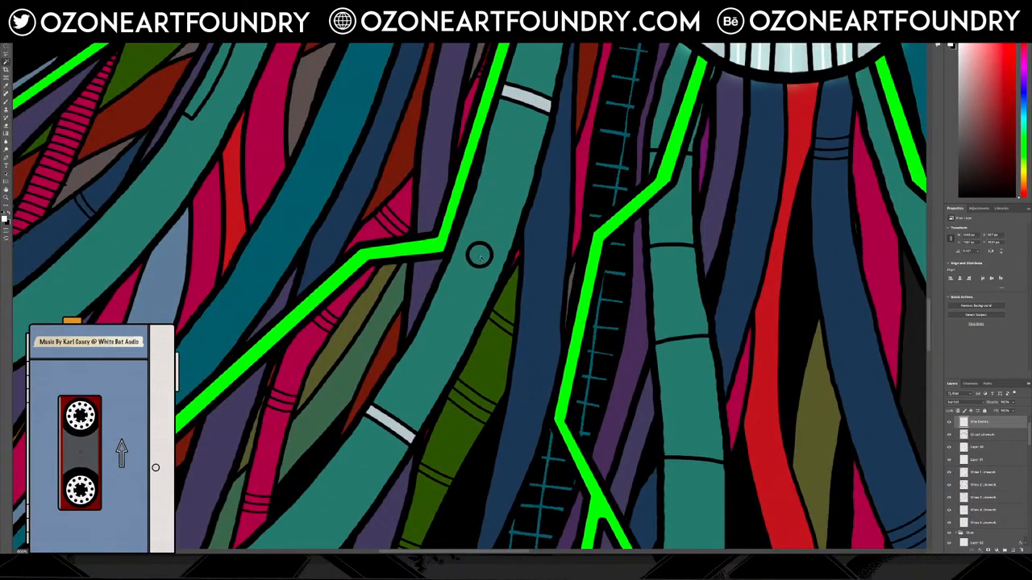
left_click(480, 258)
scroll(481, 258, "up", 5)
scroll(629, 313, "down", 5)
Create a new layer inside the glow group, just below its topmost glow layer.
key("ctrl+minus")
key("ctrl+minus")
key("ctrl+minus")
key("ctrl+minus")
key("ctrl+minus")
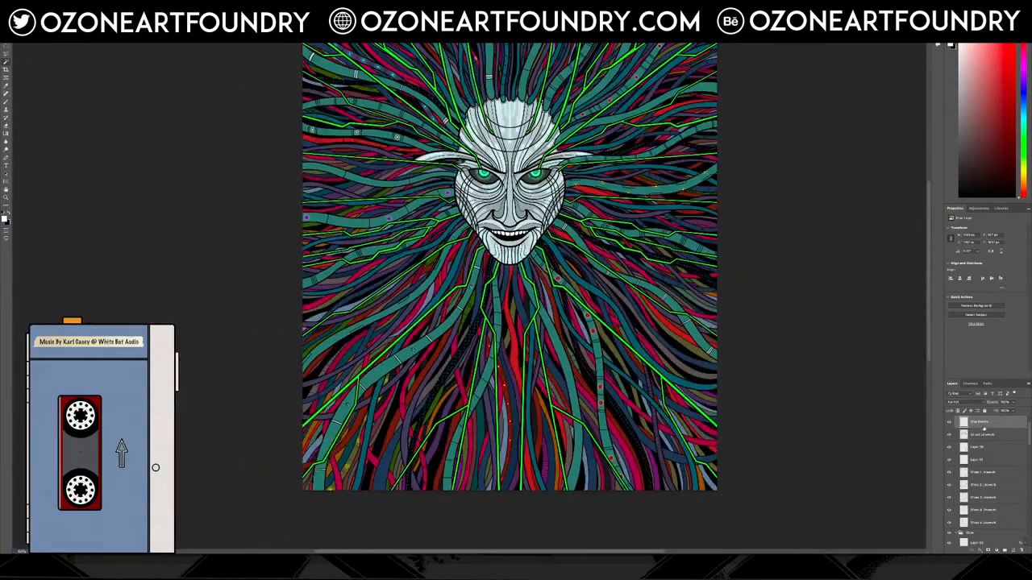
scroll(981, 438, "down", 3)
scroll(985, 440, "down", 3)
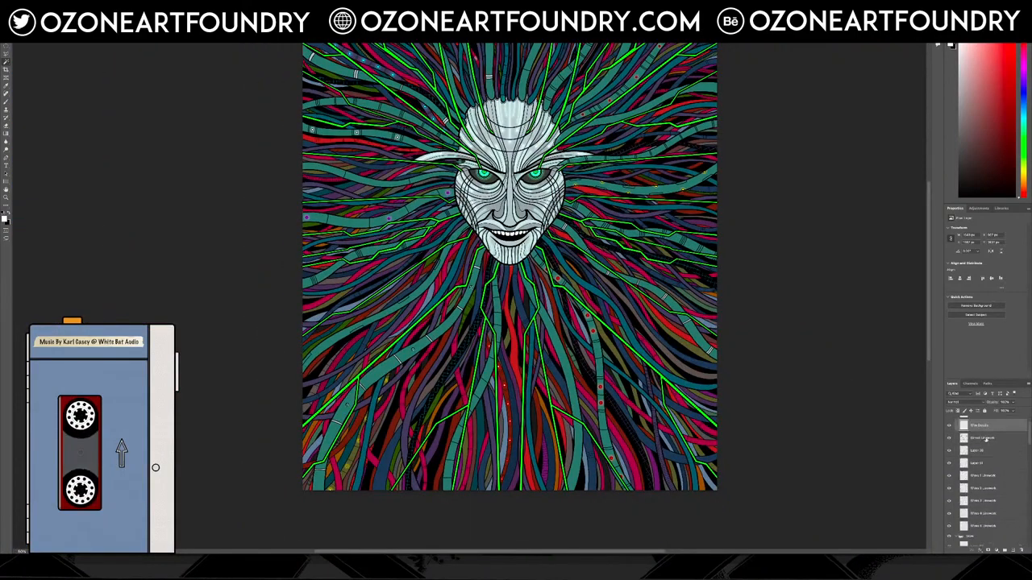
scroll(984, 442, "up", 2)
left_click(988, 445)
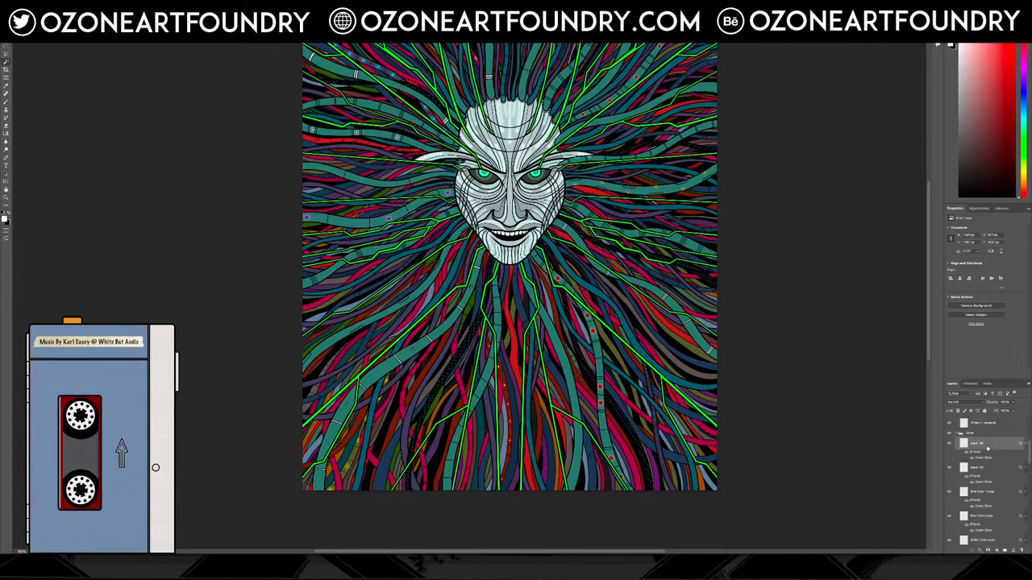
left_click(986, 468)
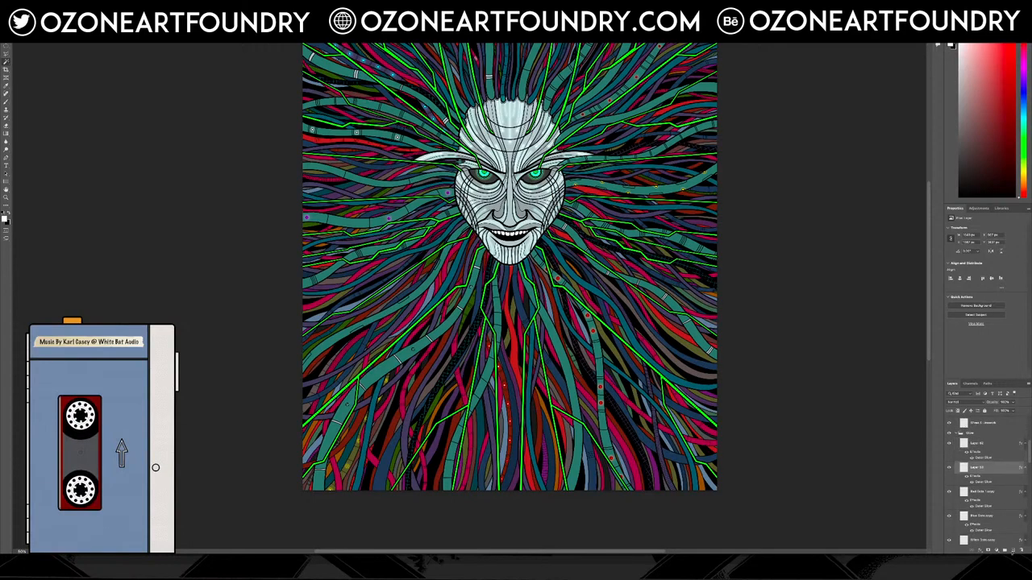
left_click(1012, 552)
Fill the selected circles on the new layer with the white foreground colour.
left_click(59, 4)
mouse_move(72, 5)
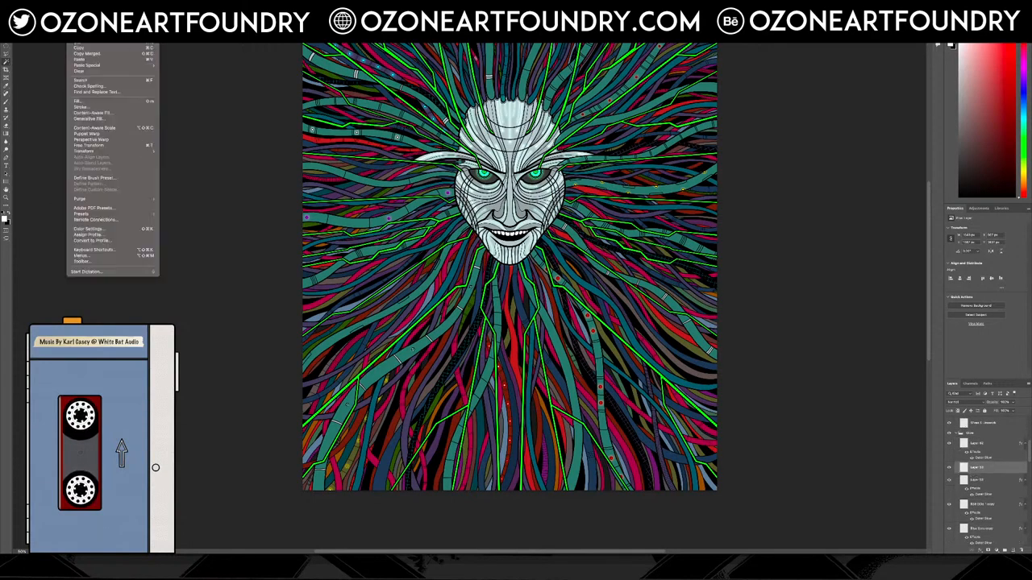
left_click(105, 101)
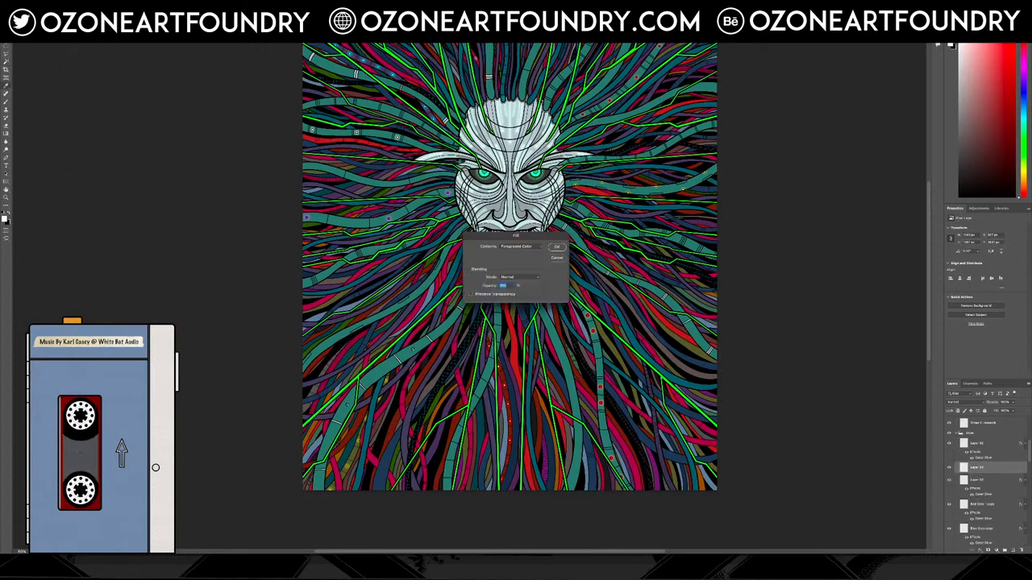
left_click(560, 248)
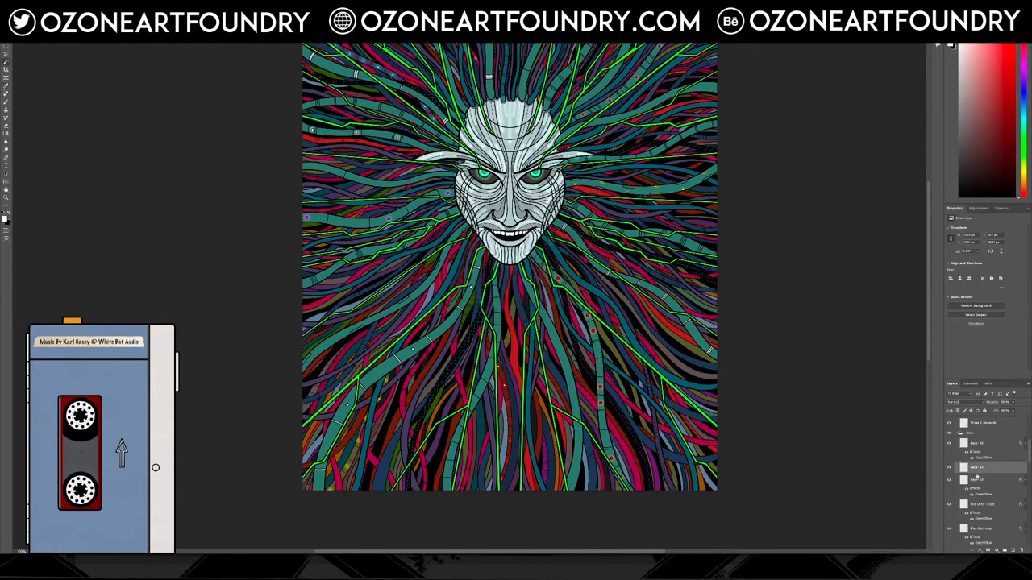
Paste the copied outer glow style onto the white circle layer and change its glow colour to a muted red.
right_click(976, 476)
left_click(927, 524)
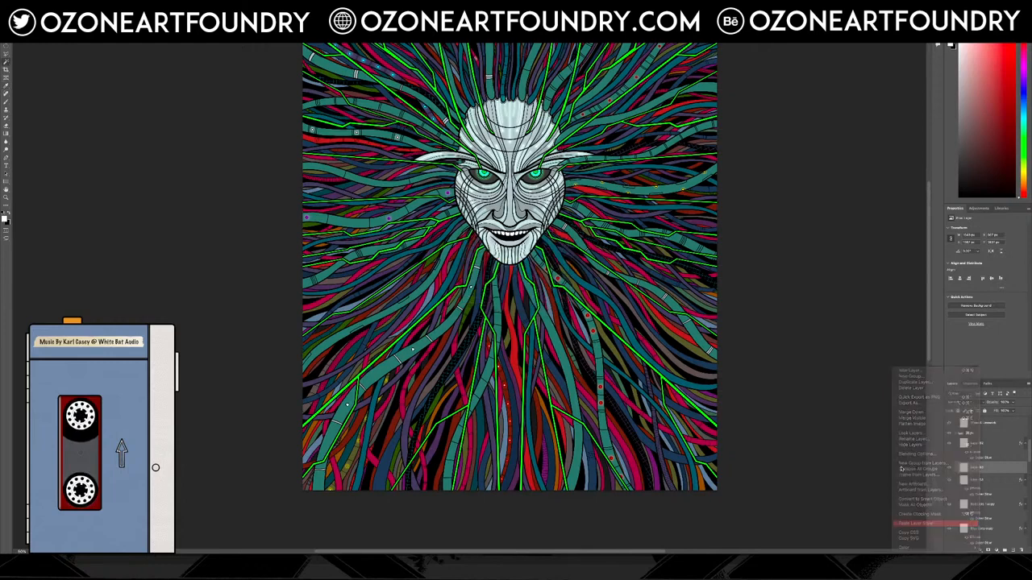
double_click(991, 484)
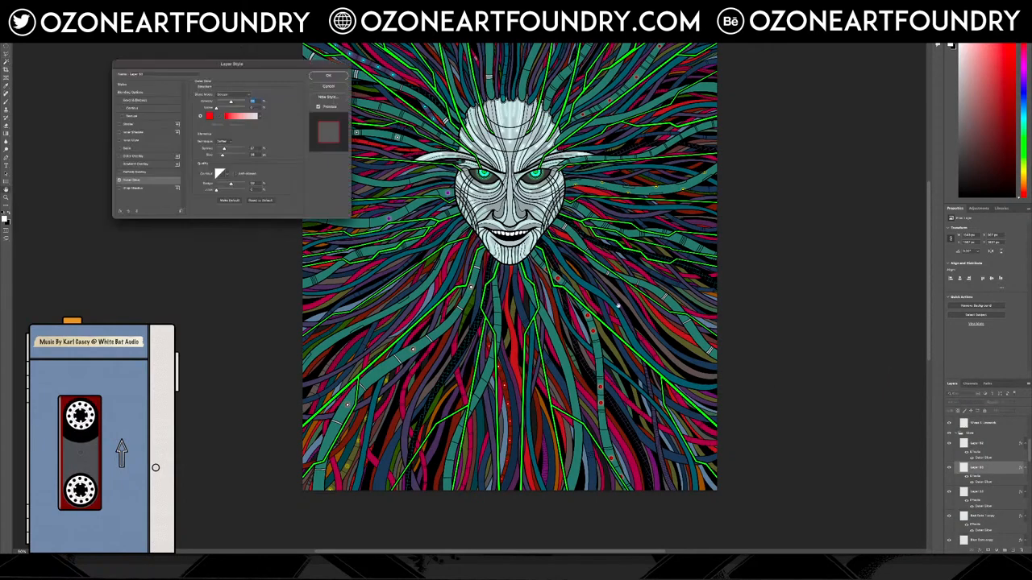
left_click(208, 116)
left_click(185, 134)
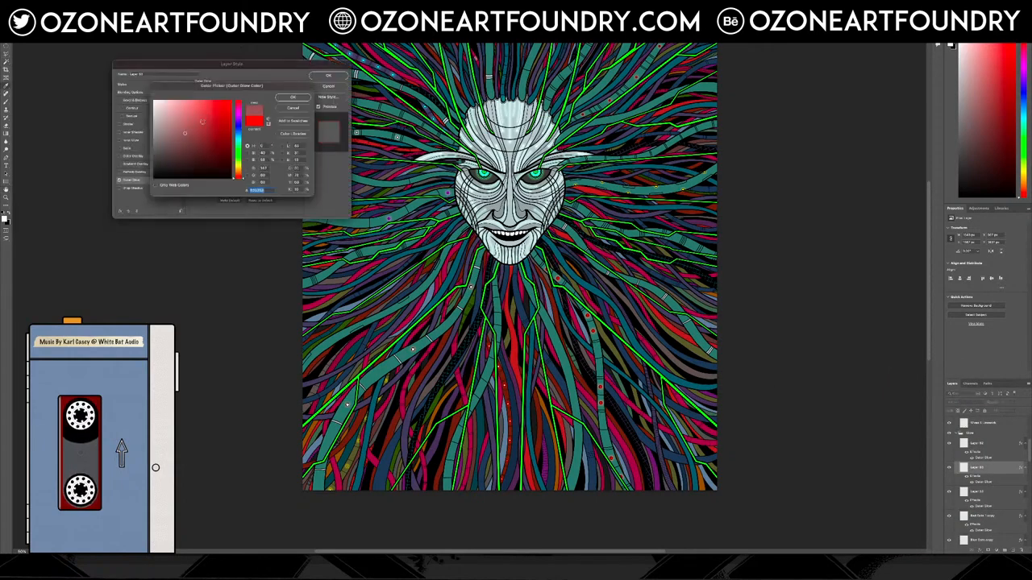
left_click(294, 97)
key("Return")
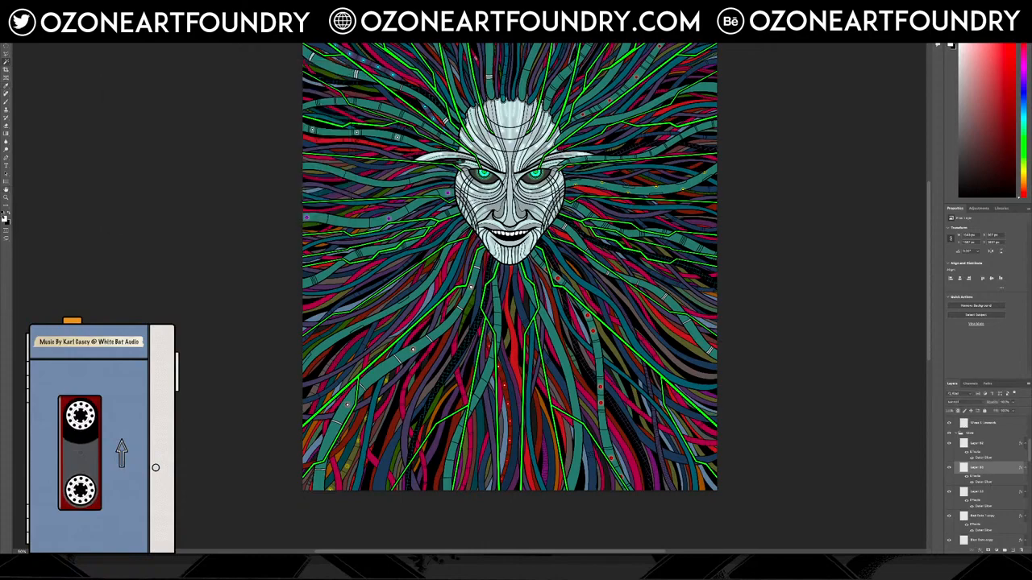
left_click(6, 197)
left_click(459, 315)
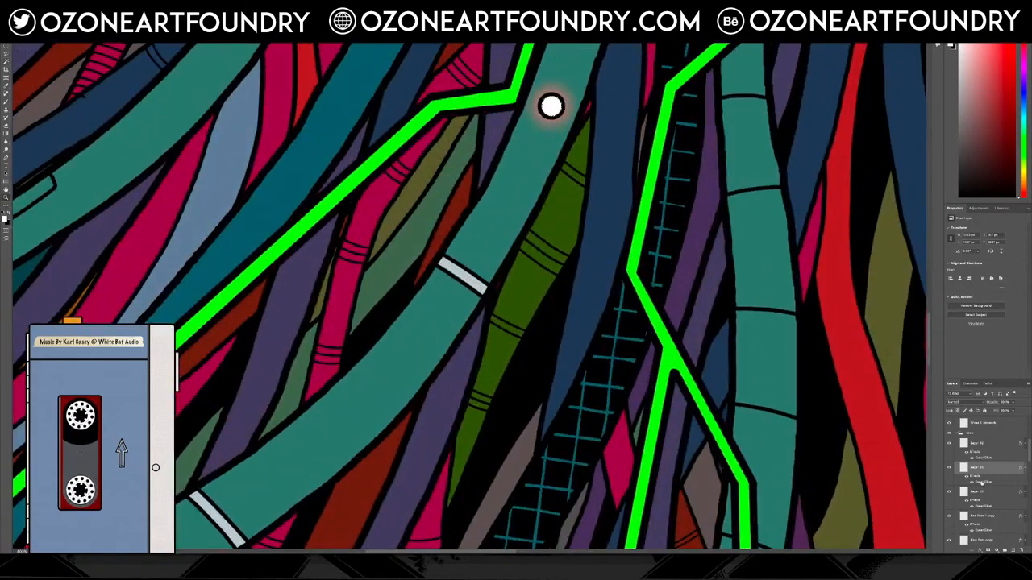
Recolour the white circle layer's outer glow to a lighter tint of the teal cable's colour and enlarge the glow.
double_click(982, 483)
left_click(209, 116)
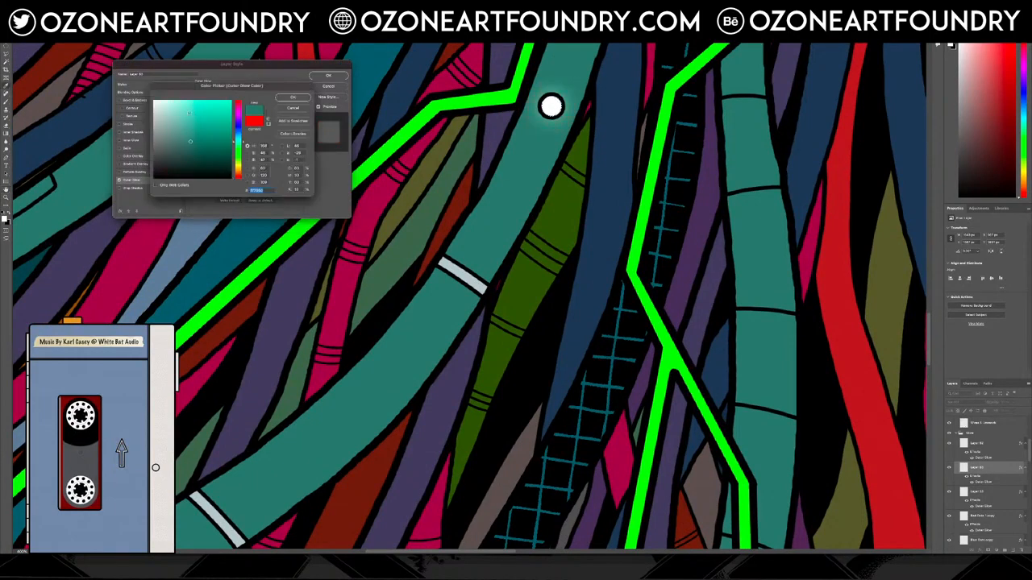
left_click(188, 111)
left_click(293, 97)
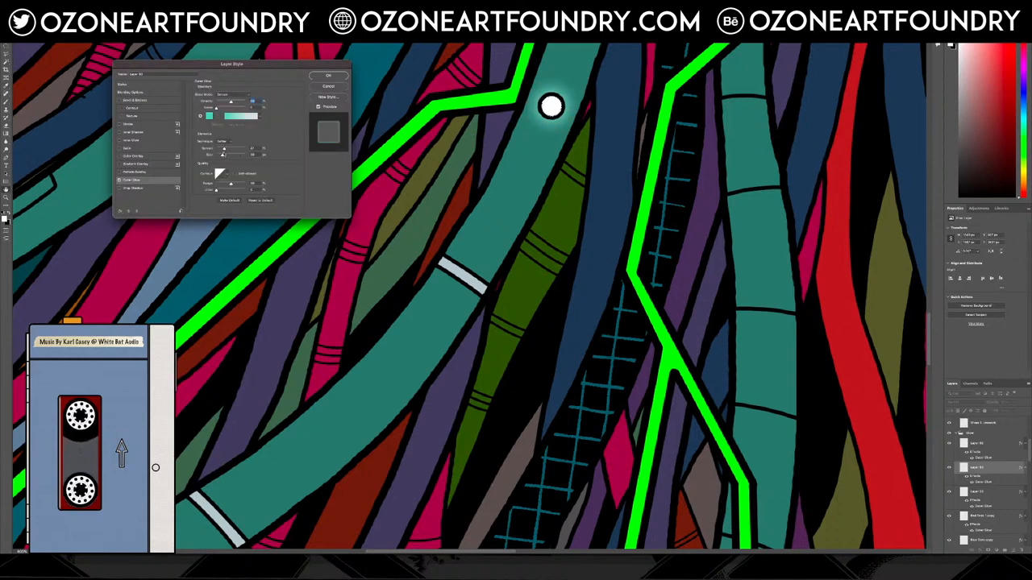
left_click_drag(222, 157, 225, 151)
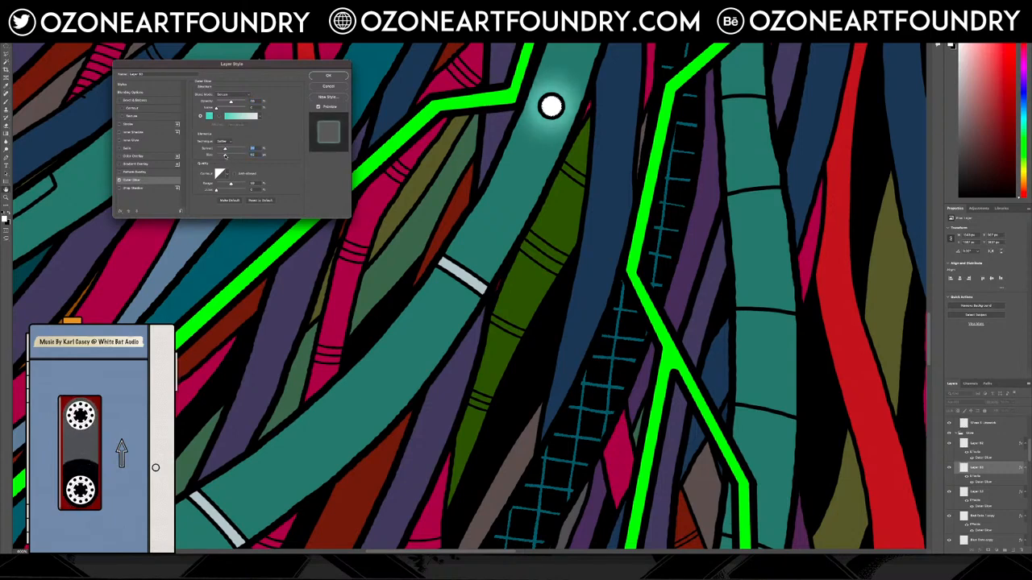
left_click(328, 76)
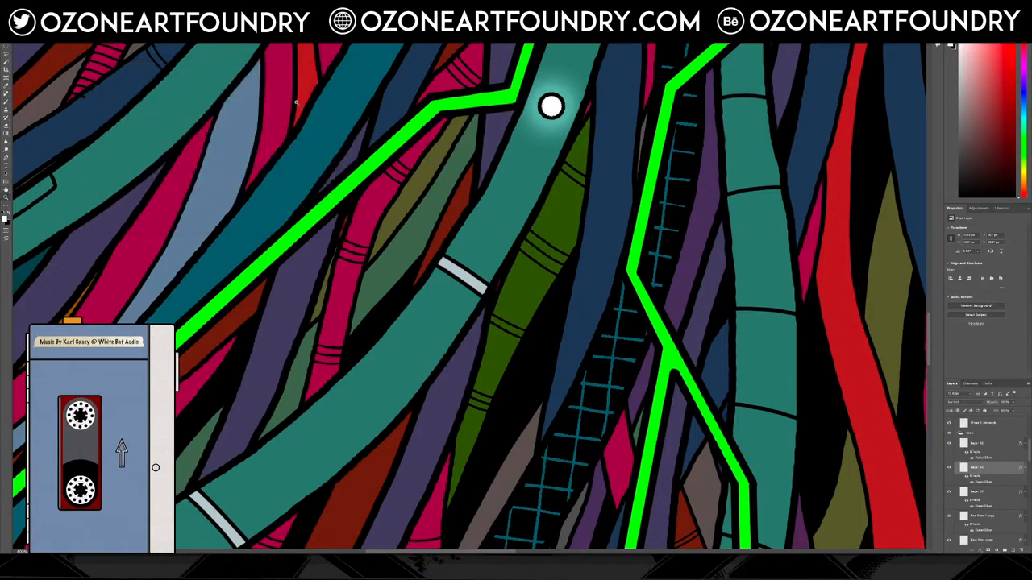
Add a white colour overlay to the layer of red circles on the teal cable below the chin.
key("ctrl+minus")
key("ctrl+minus")
key("ctrl+minus")
key("ctrl+minus")
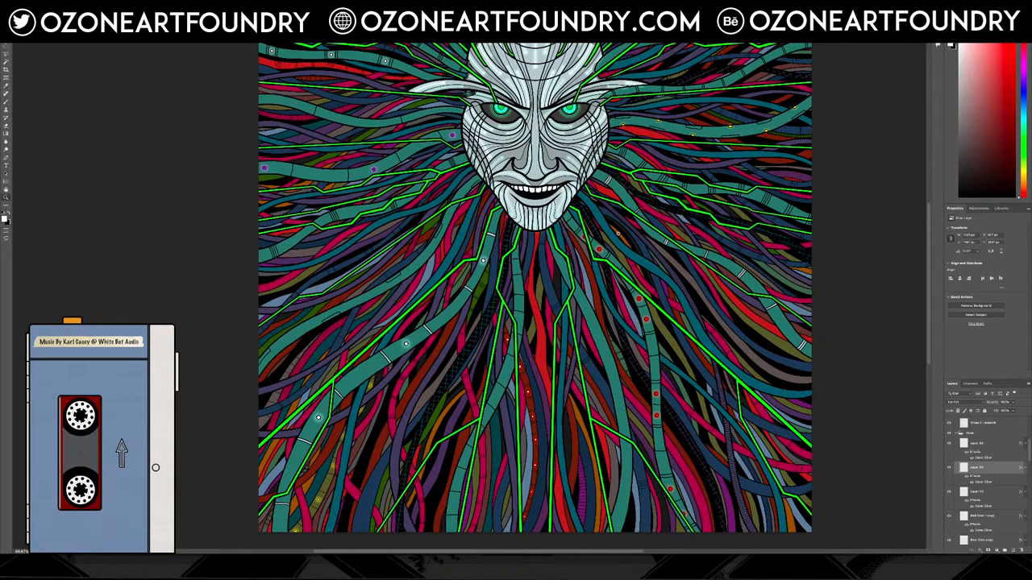
left_click(618, 234)
left_click(618, 233)
left_click(617, 234)
left_click(618, 234)
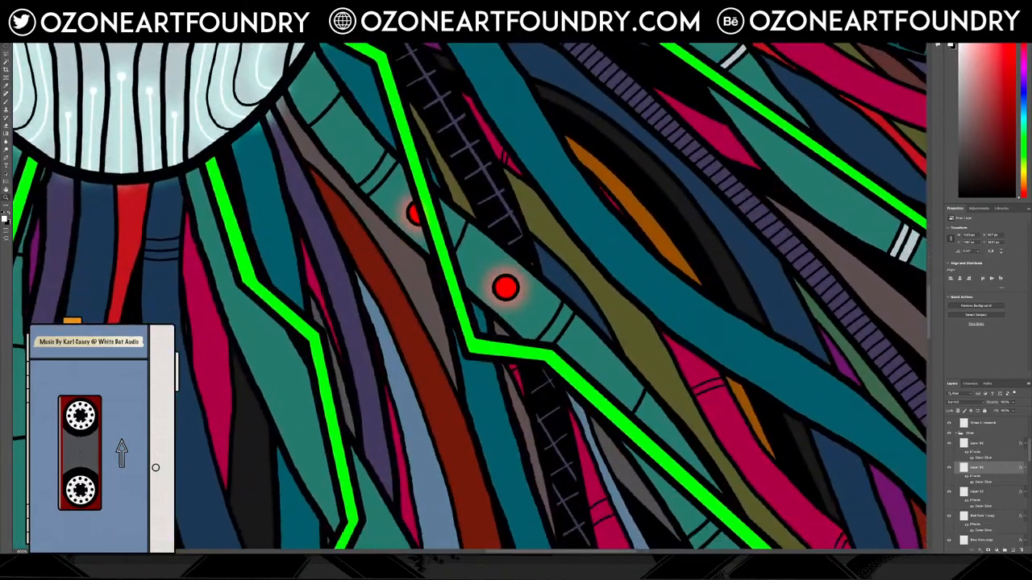
left_click(415, 213, "ctrl")
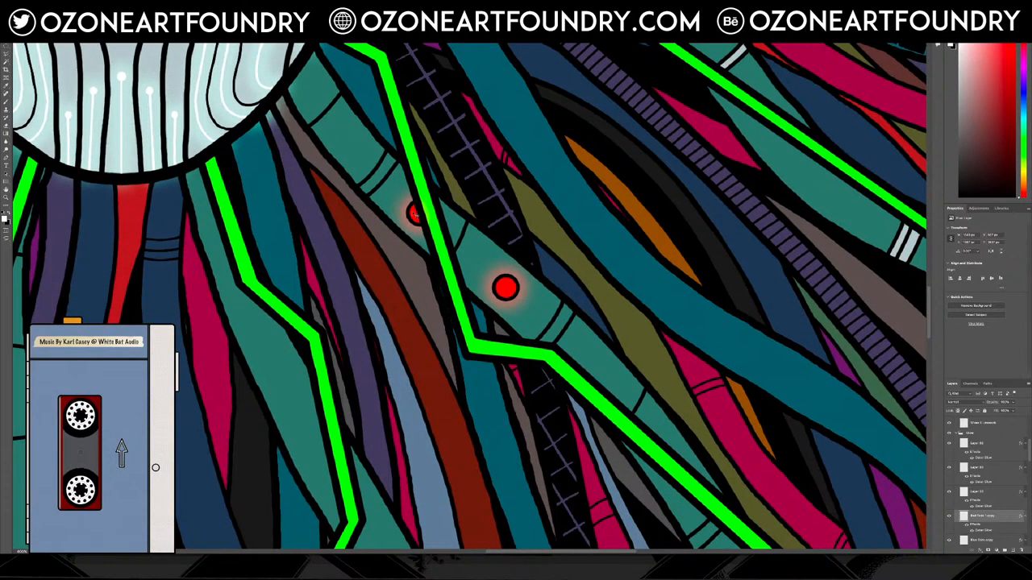
right_click(984, 519)
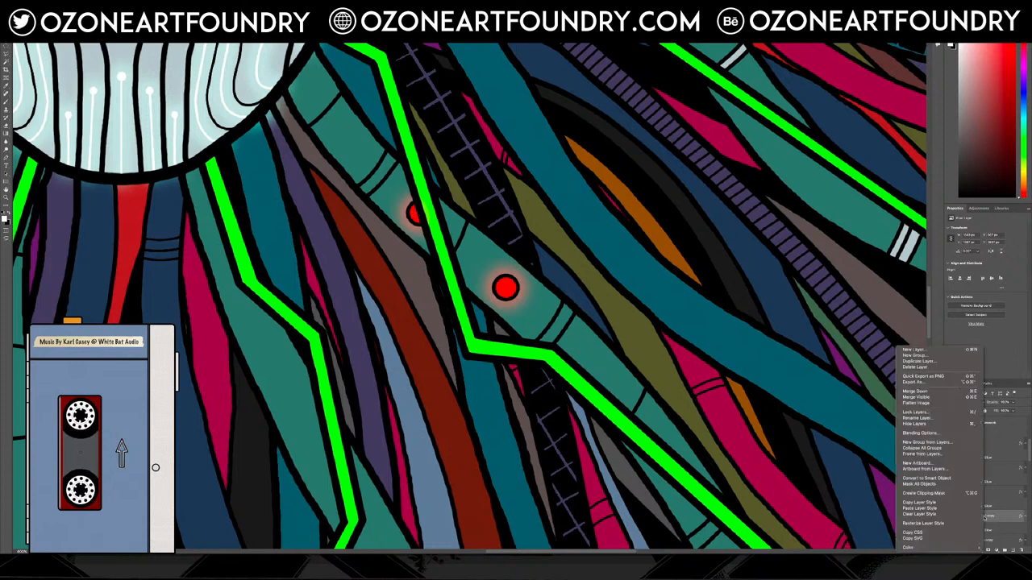
left_click(939, 368)
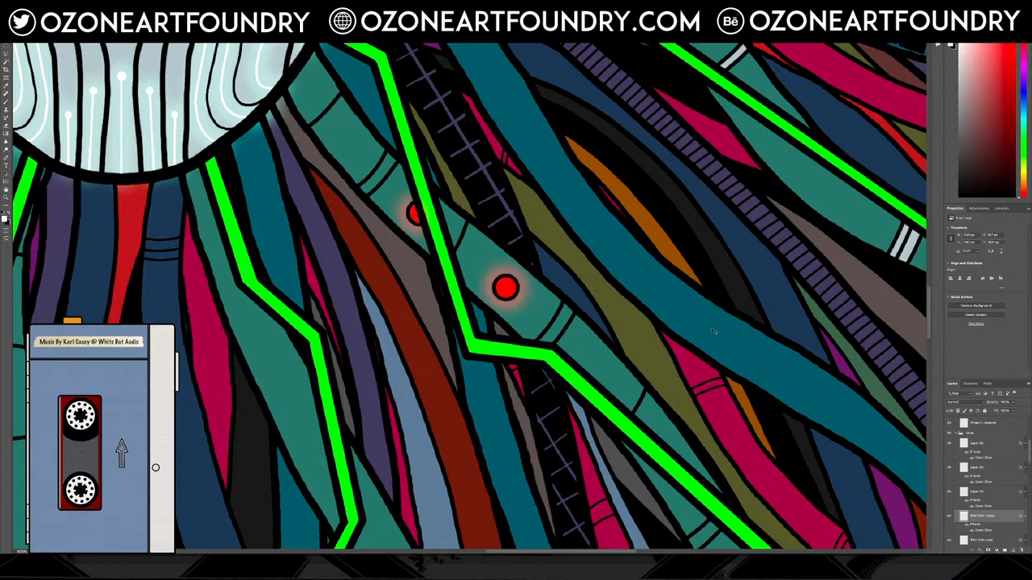
left_click(984, 551)
left_click(994, 541)
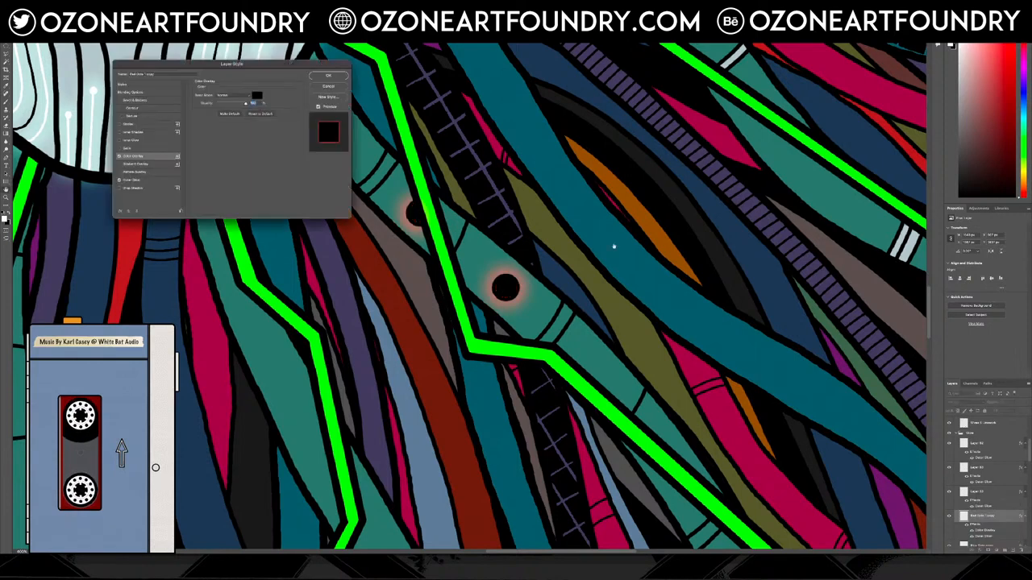
left_click(257, 95)
left_click(153, 99)
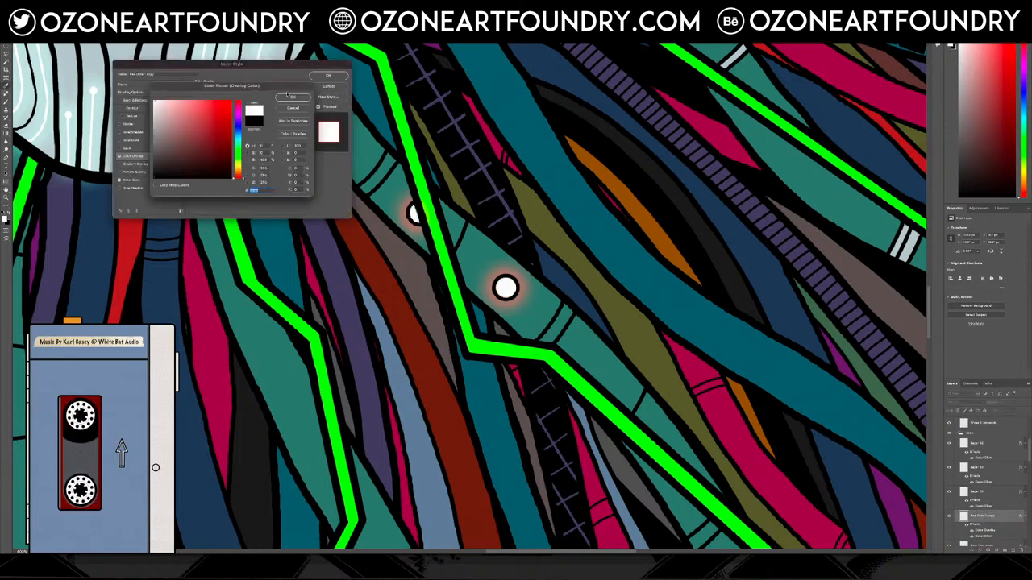
left_click(294, 98)
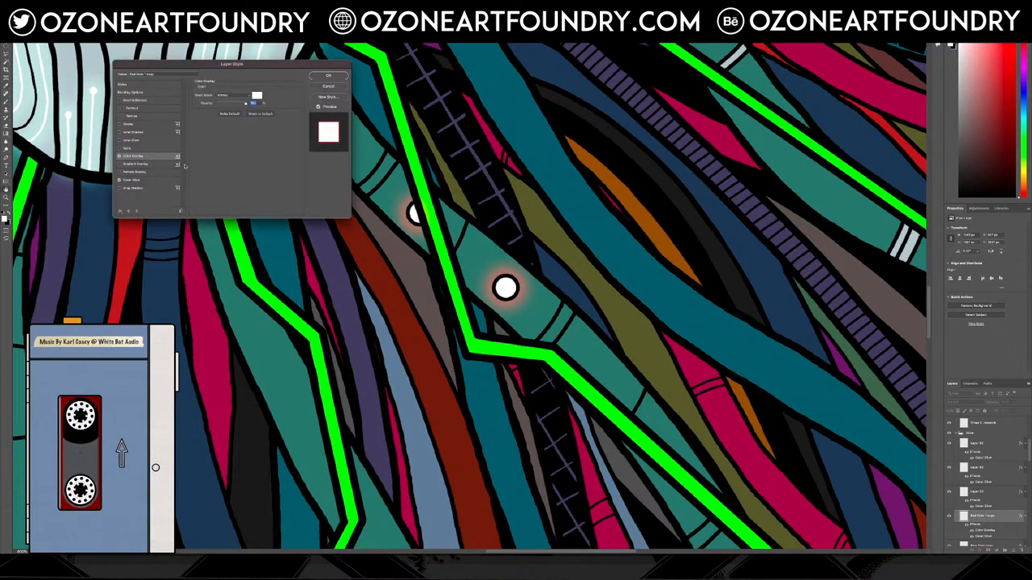
Change the red circle layer's outer glow to a lighter tint of the teal sampled from the cable and apply the style.
left_click(144, 180)
left_click(210, 117)
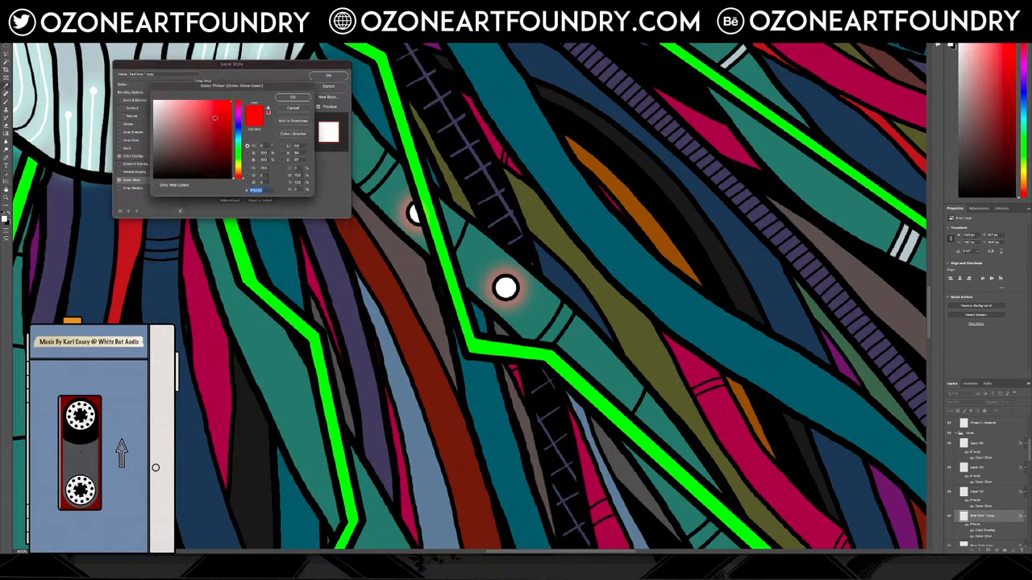
left_click(154, 100)
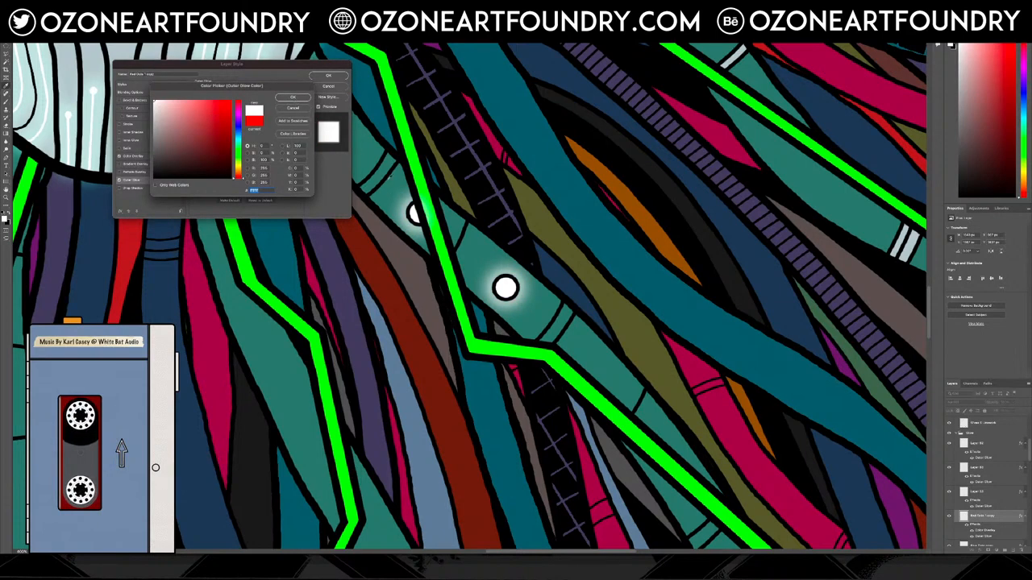
left_click(392, 188)
left_click(190, 112)
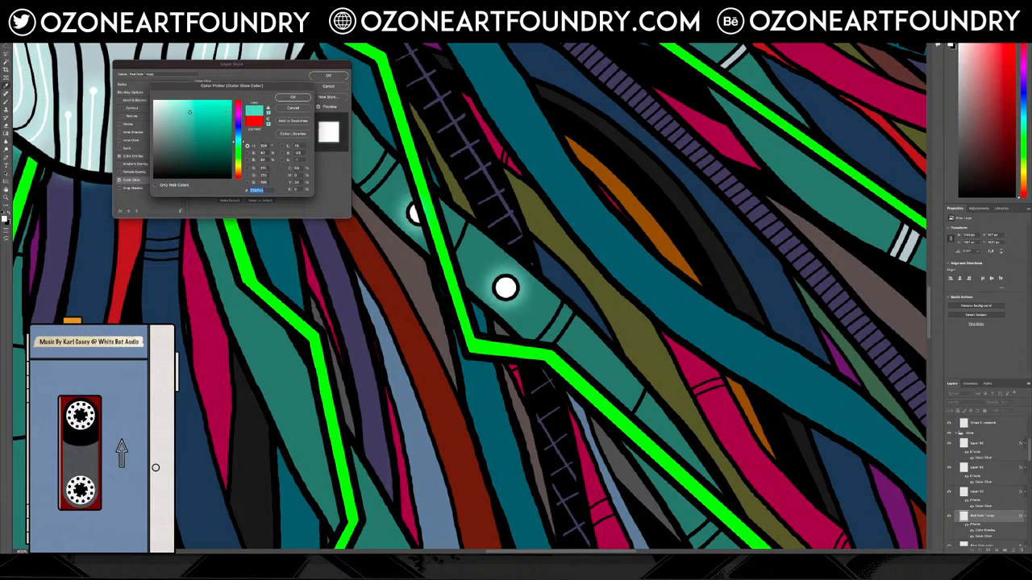
left_click(286, 98)
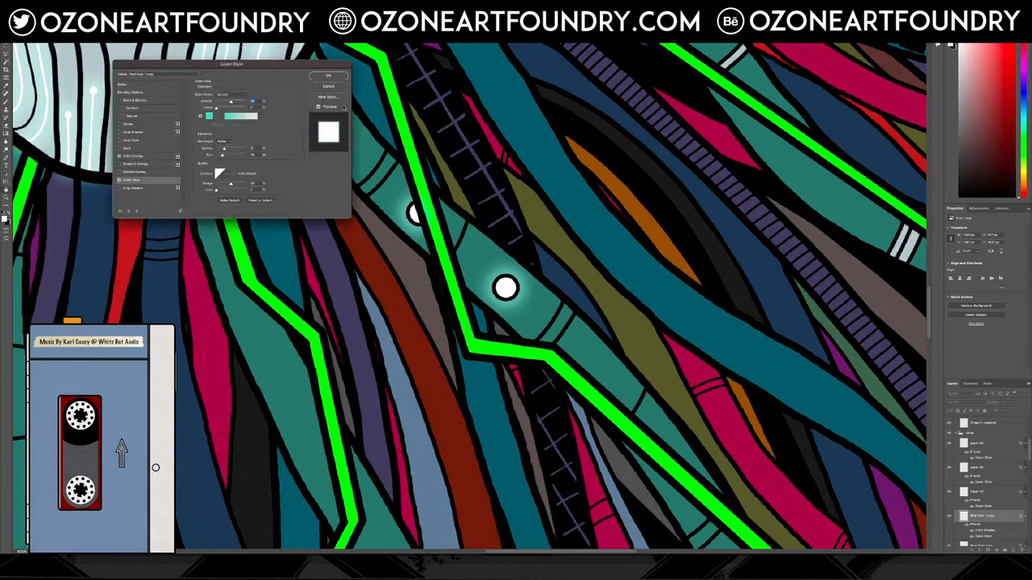
left_click(325, 76)
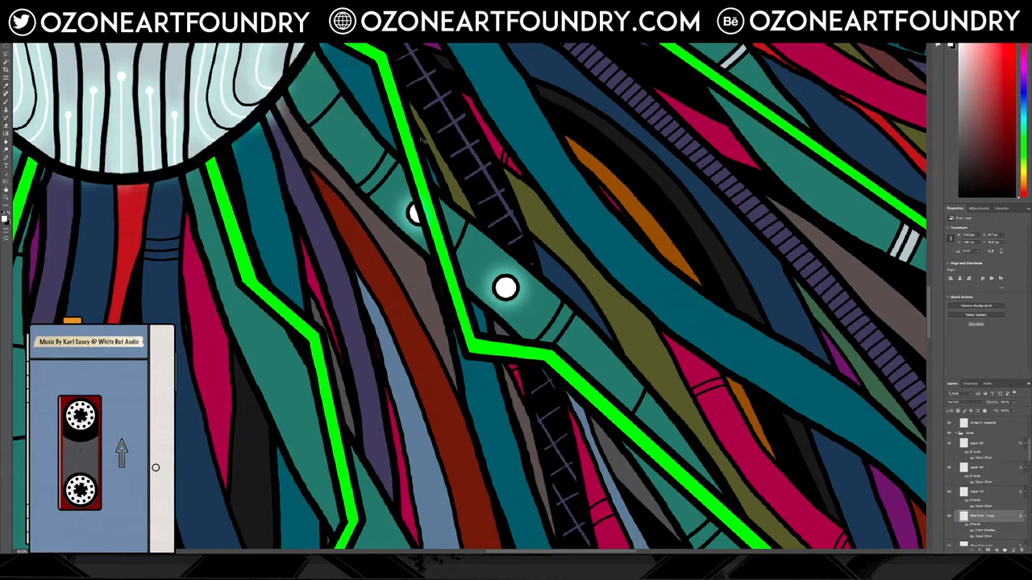
Add a white colour overlay to the layer of magenta circles on the teal cable beside the face.
key("ctrl+minus")
key("ctrl+minus")
key("ctrl+minus")
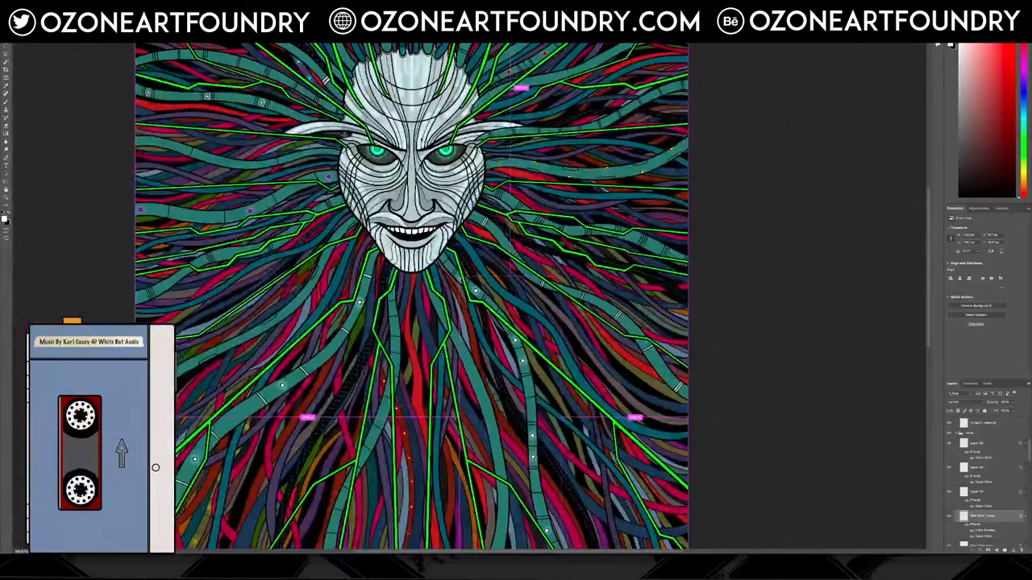
scroll(345, 148, "down", 5)
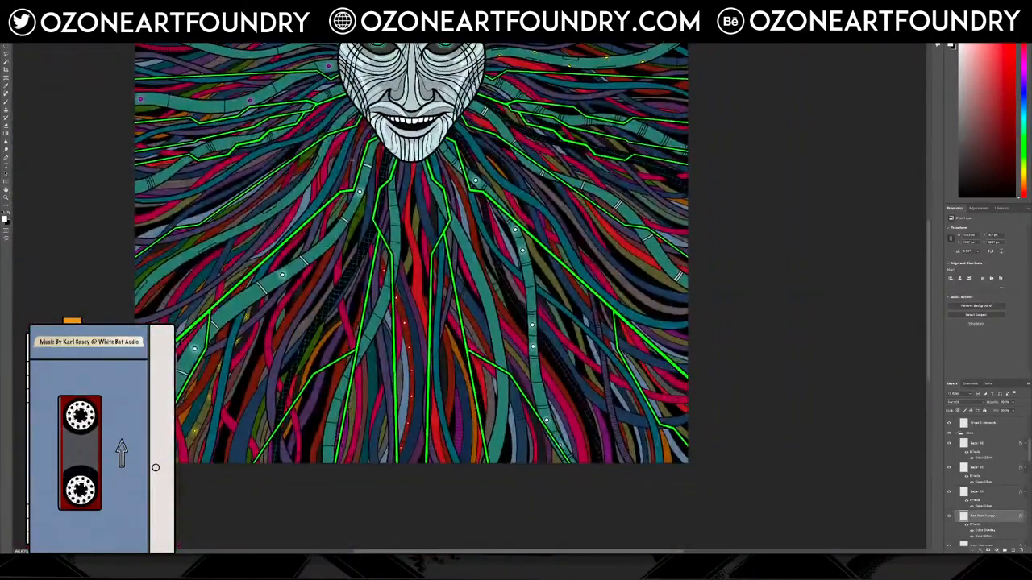
scroll(411, 297, "up", 3)
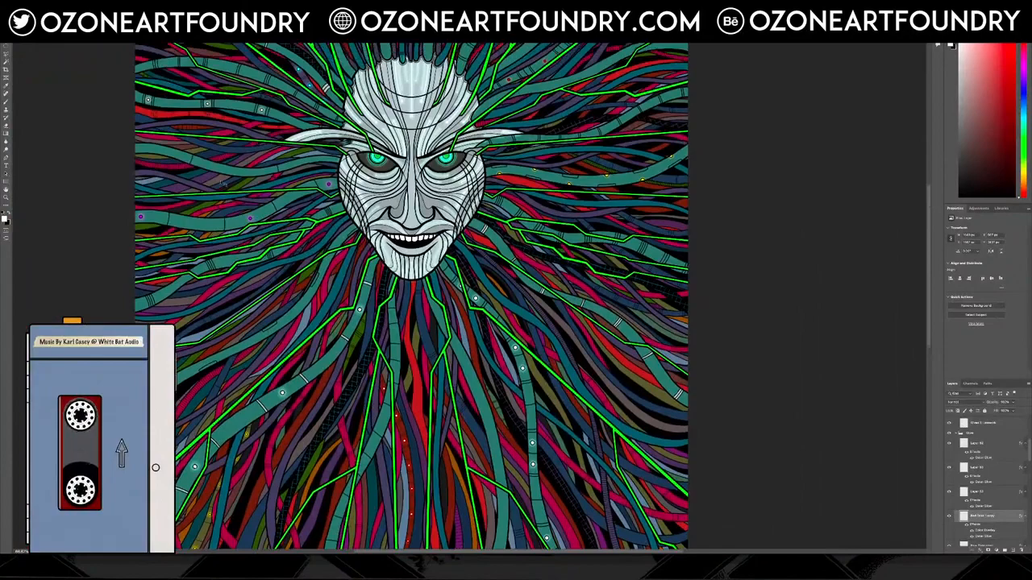
scroll(215, 210, "up", 5)
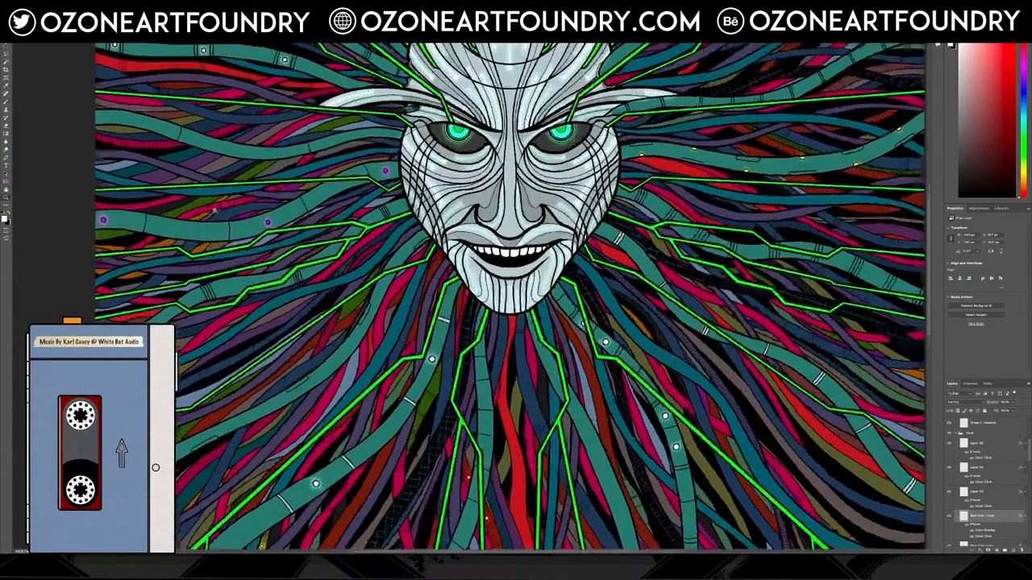
scroll(214, 211, "up", 2)
left_click(6, 39)
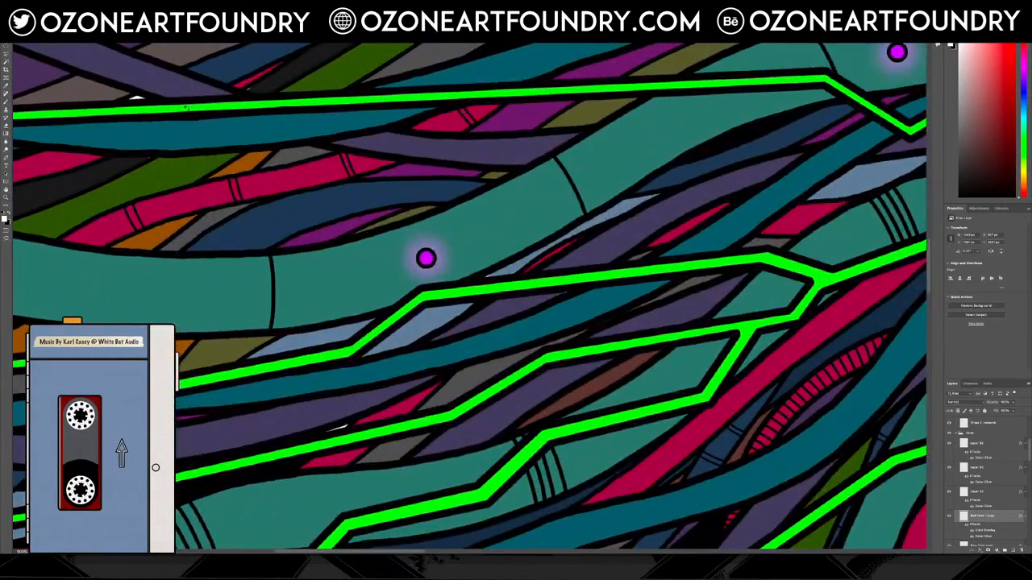
left_click(421, 261)
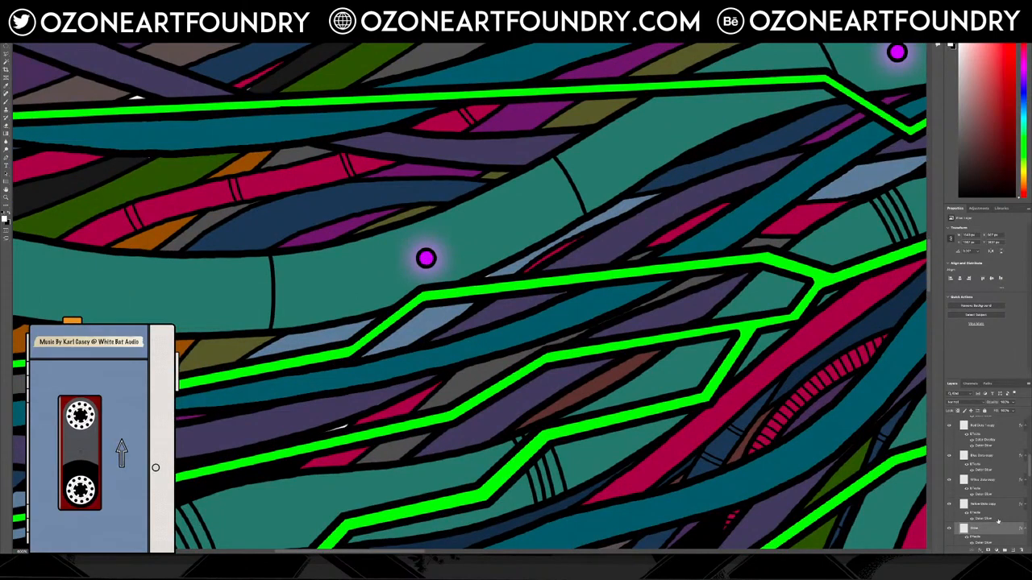
left_click(981, 552)
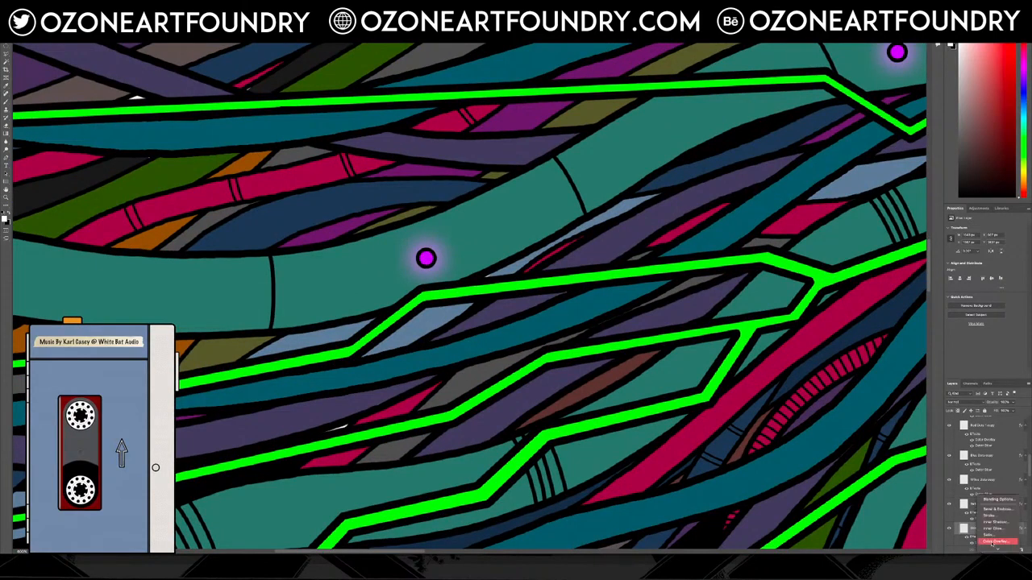
left_click(996, 540)
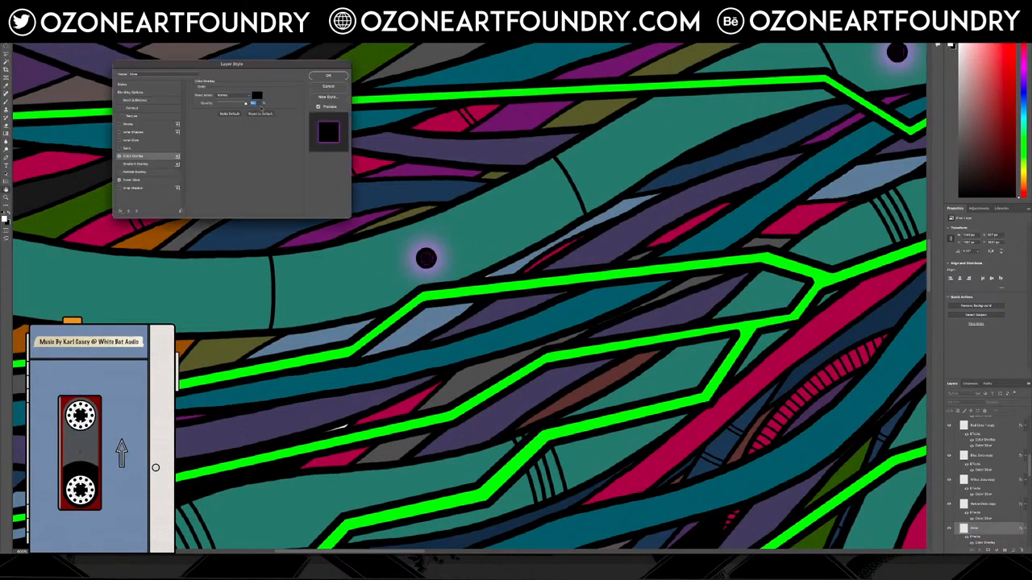
left_click(257, 95)
left_click(152, 100)
left_click(293, 97)
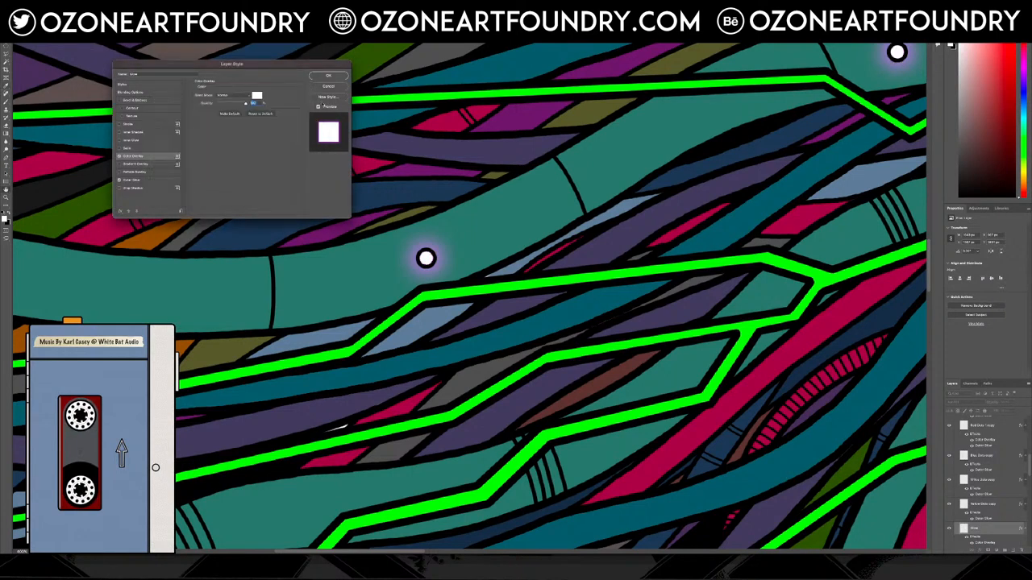
Change the magenta circle layer's outer glow to a lighter tint of the cable's teal, enlarge it and apply the style.
left_click(142, 180)
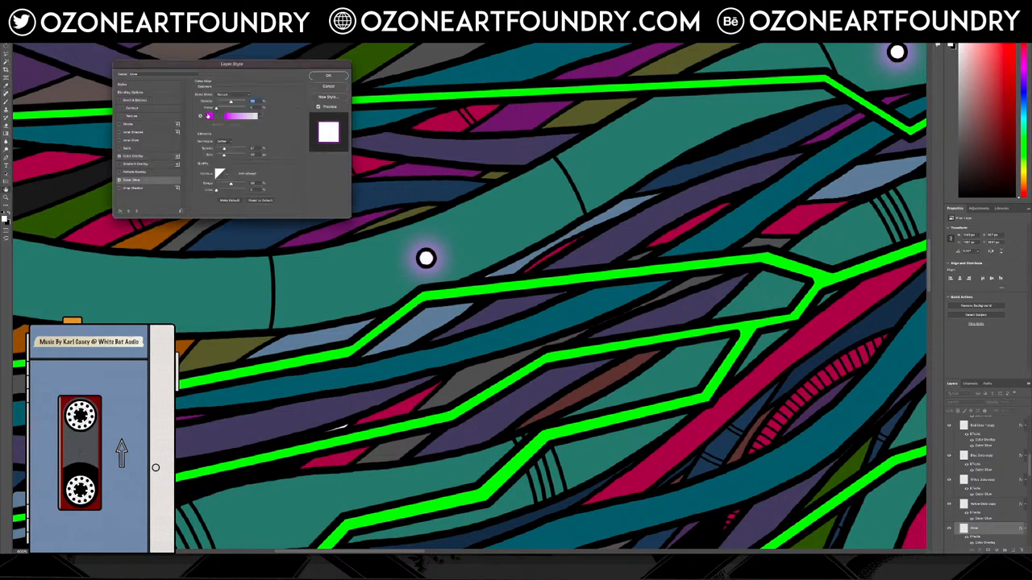
left_click(208, 116)
left_click(514, 213)
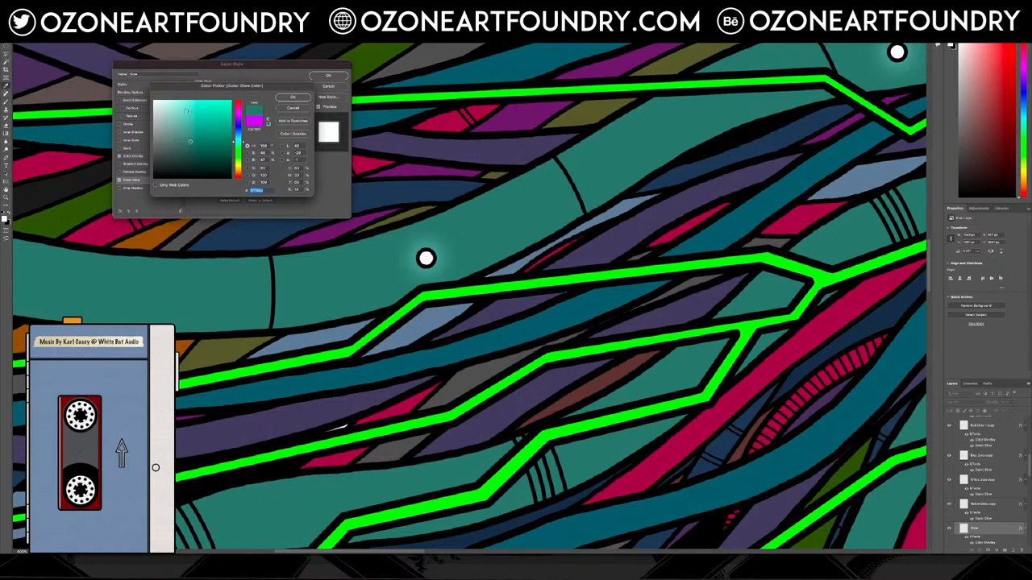
left_click(425, 258)
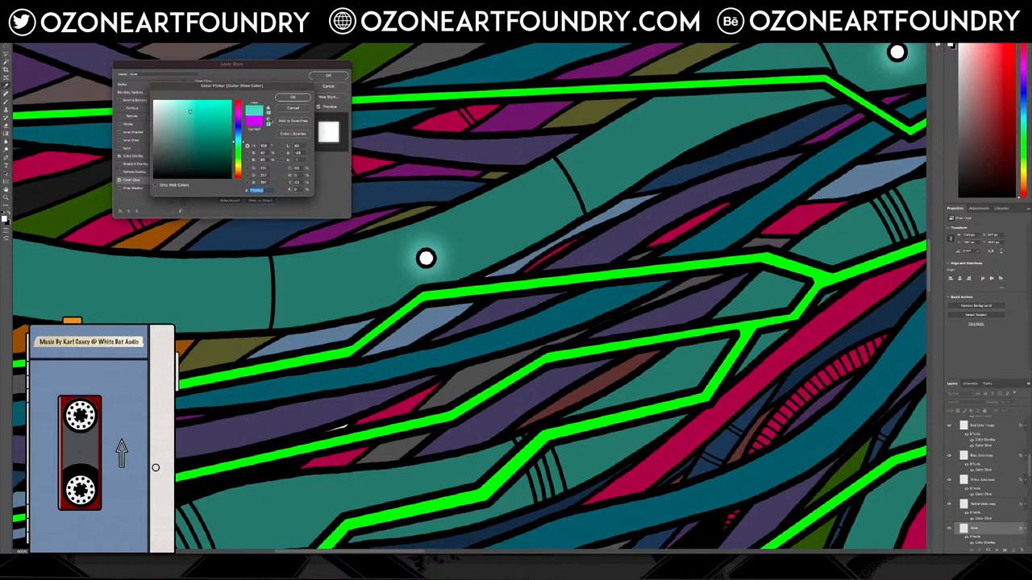
left_click(291, 98)
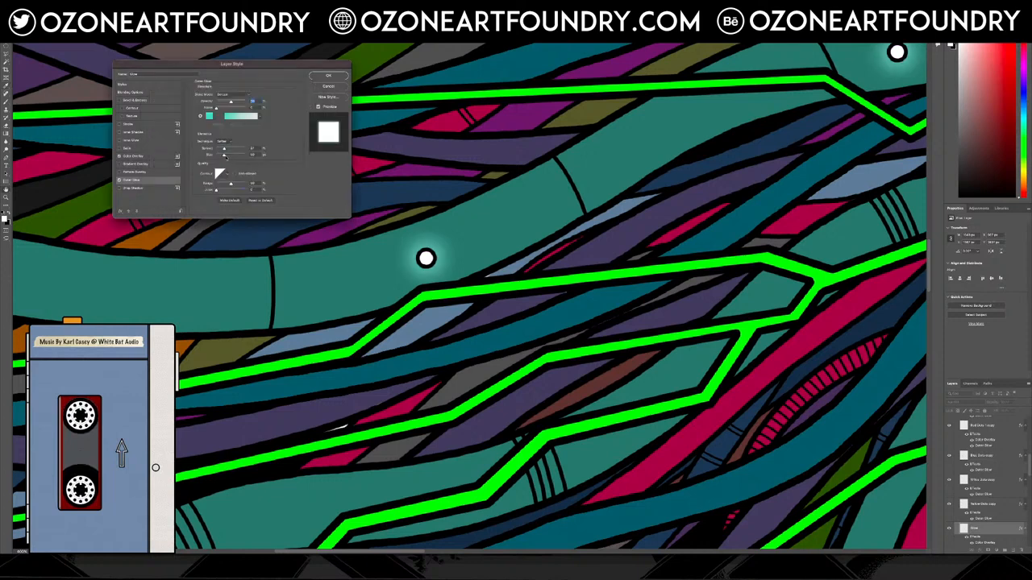
left_click_drag(225, 157, 228, 155)
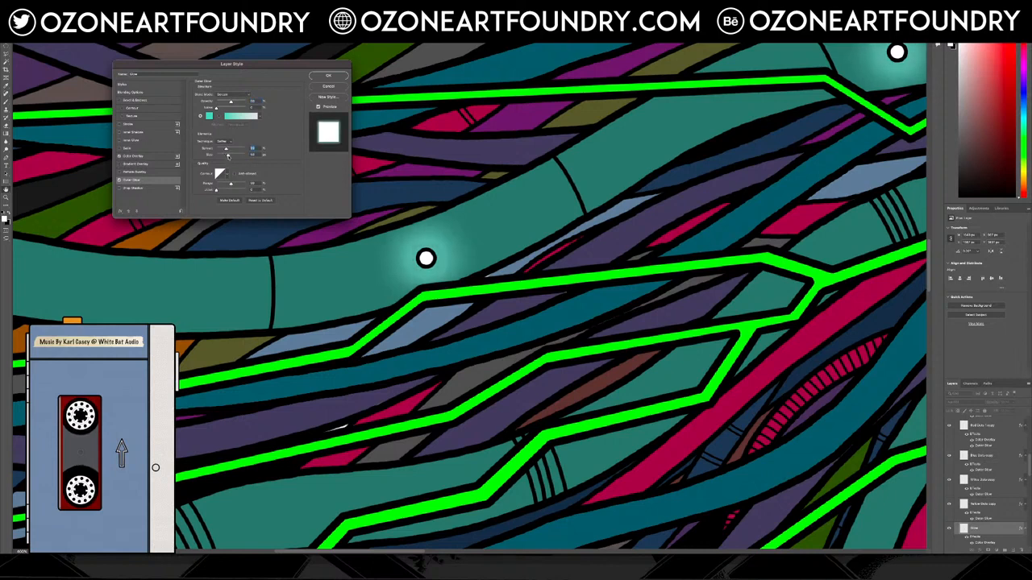
left_click(328, 76)
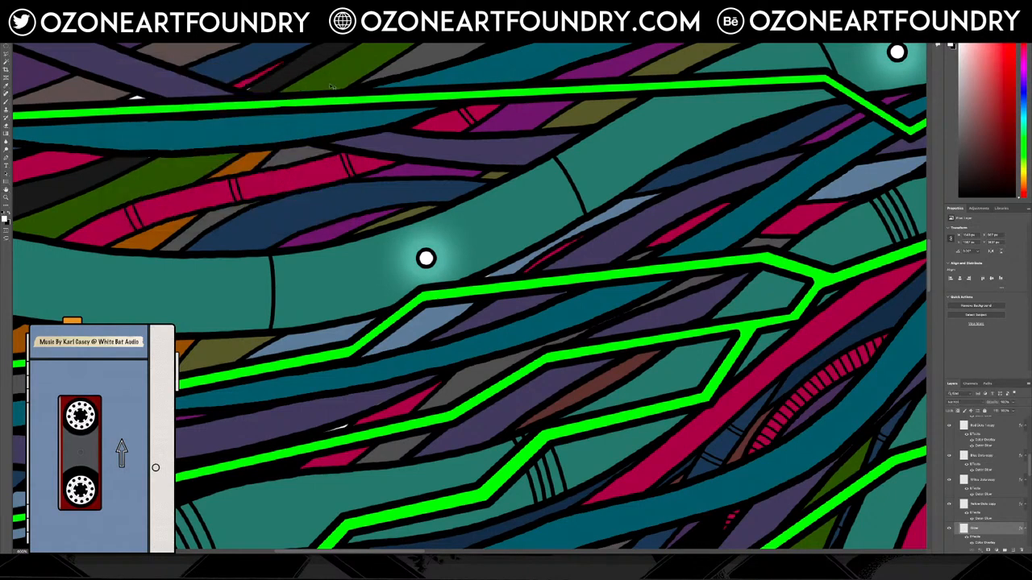
Add a white colour overlay to the layer of cyan circles on the purple cable in the artwork's upper-left area.
scroll(330, 87, "down", 10)
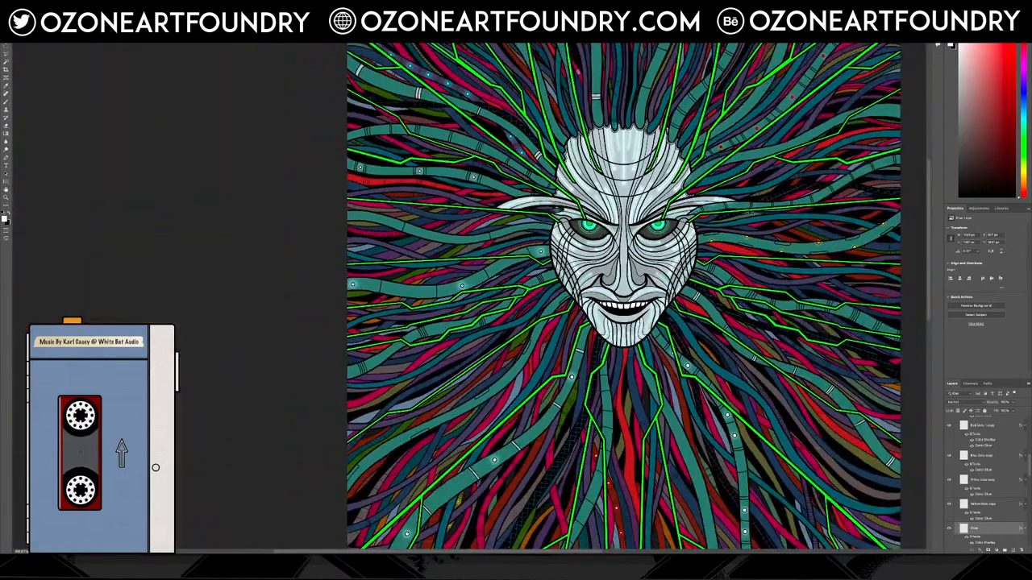
scroll(735, 232, "up", 5)
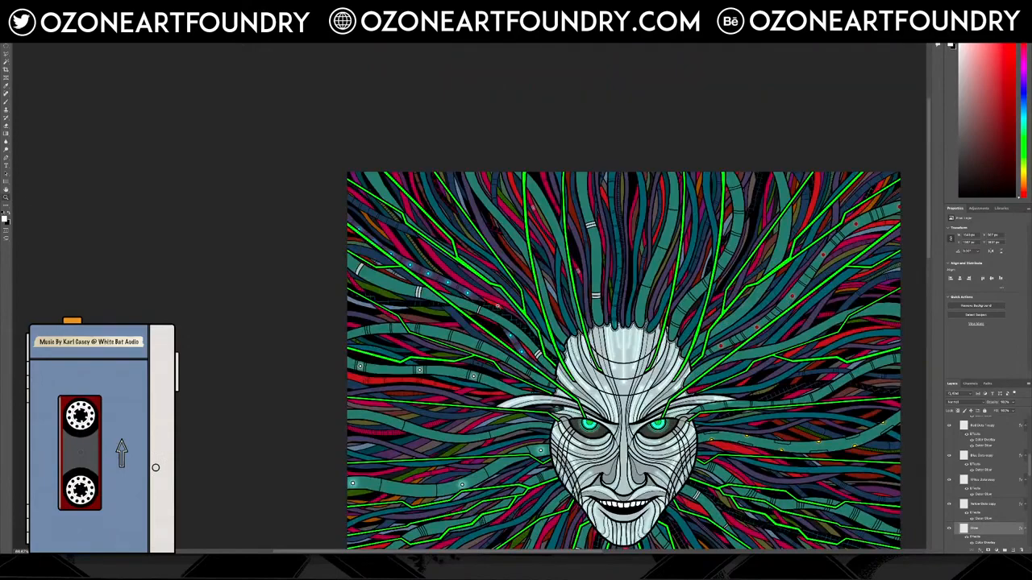
scroll(423, 280, "up", 5)
scroll(423, 279, "up", 2)
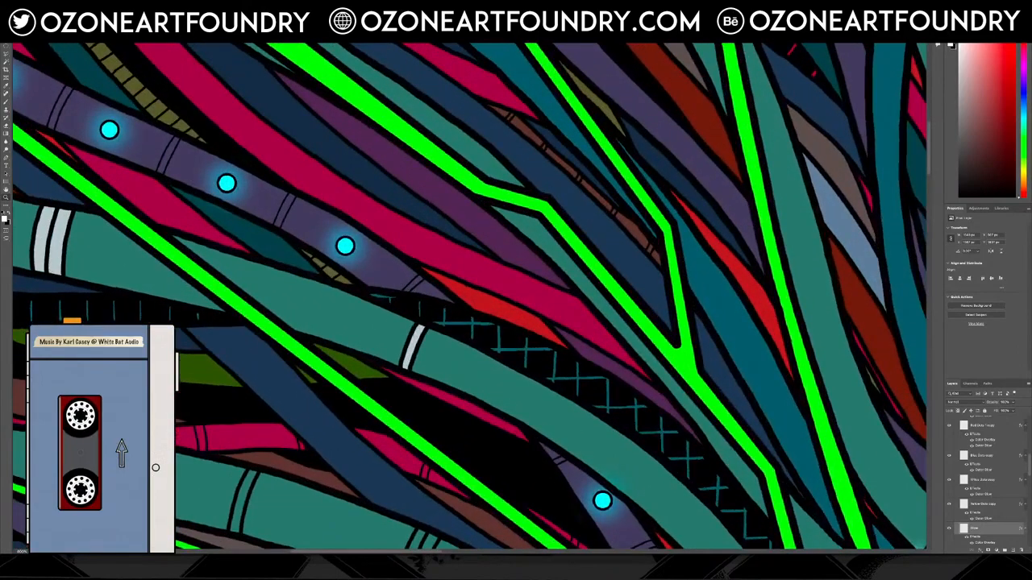
left_click(345, 246)
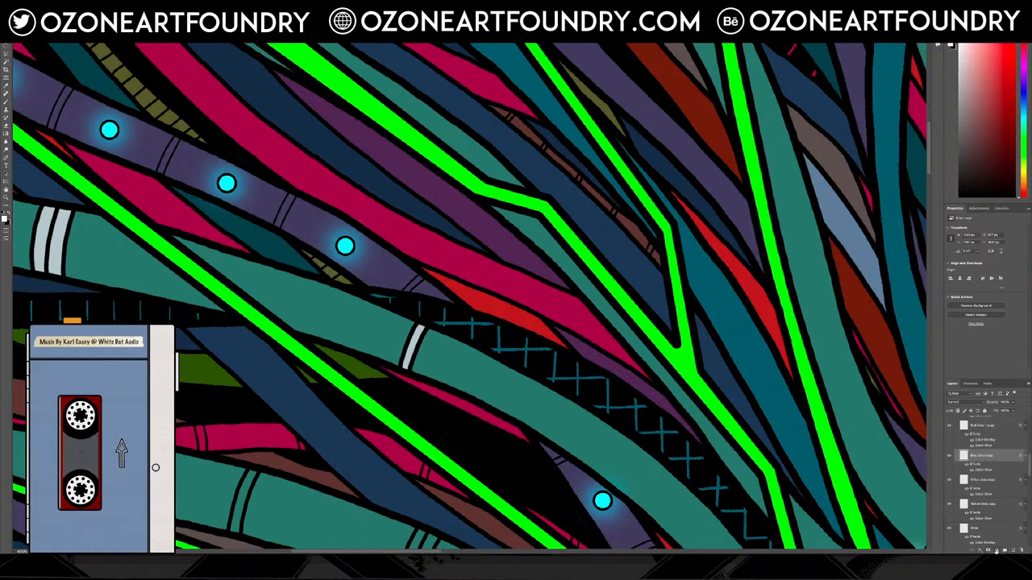
left_click(979, 551)
left_click(992, 543)
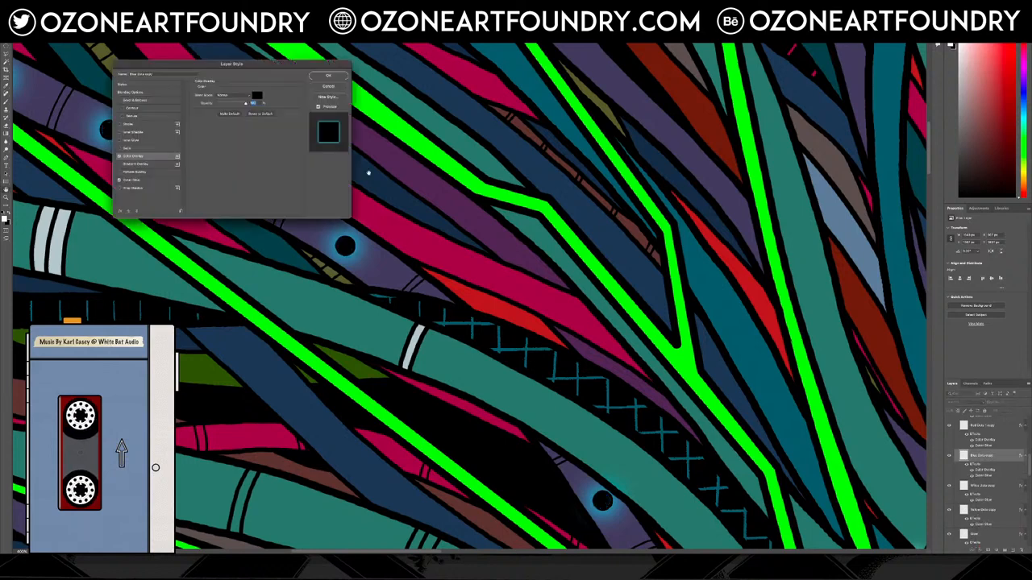
left_click(256, 95)
left_click(155, 103)
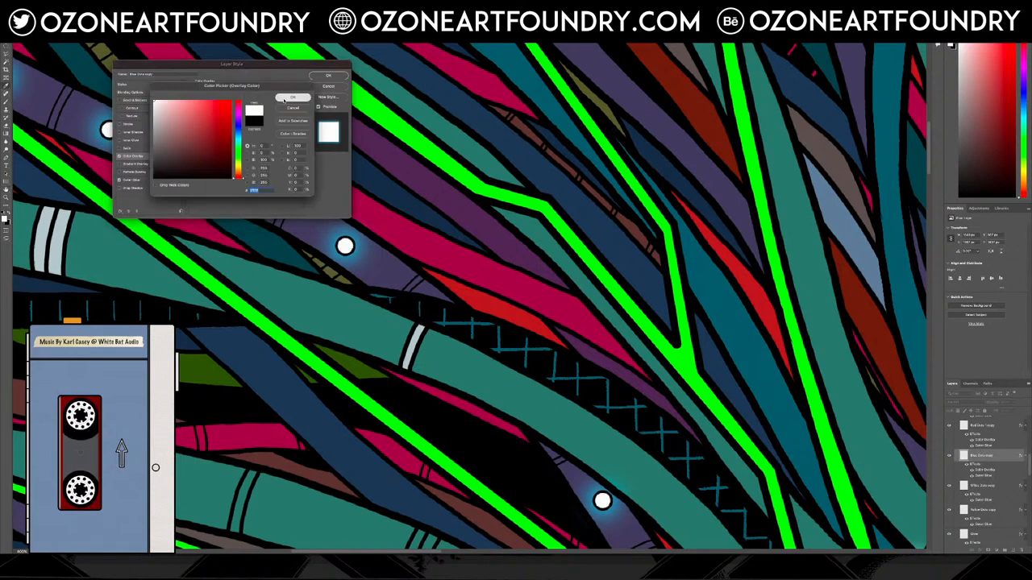
left_click(292, 98)
Change the cyan circle layer's outer glow to a lighter tint of the purple sampled from the cable and apply the style.
left_click(133, 179)
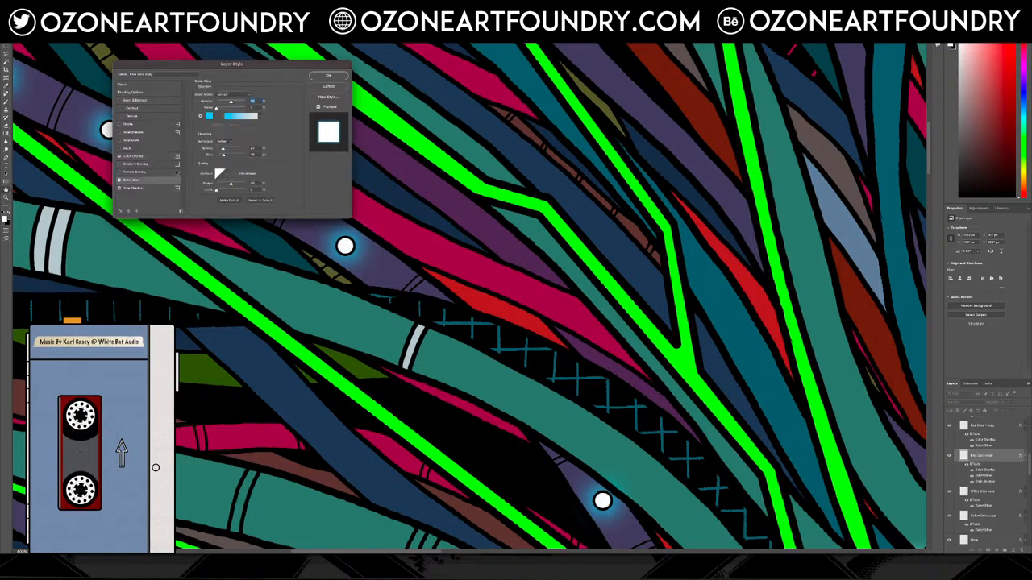
left_click(211, 117)
left_click(74, 108)
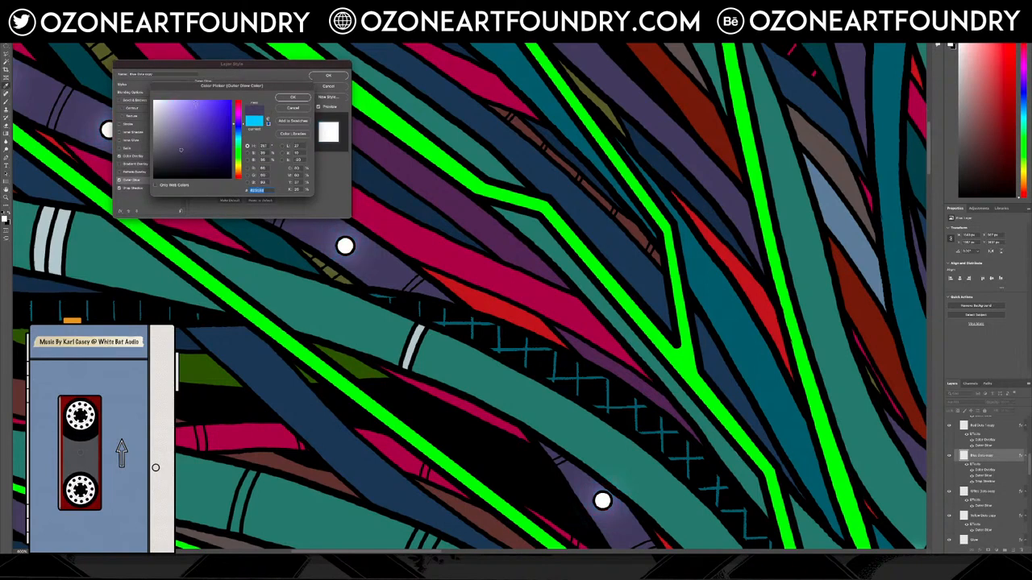
left_click(179, 118)
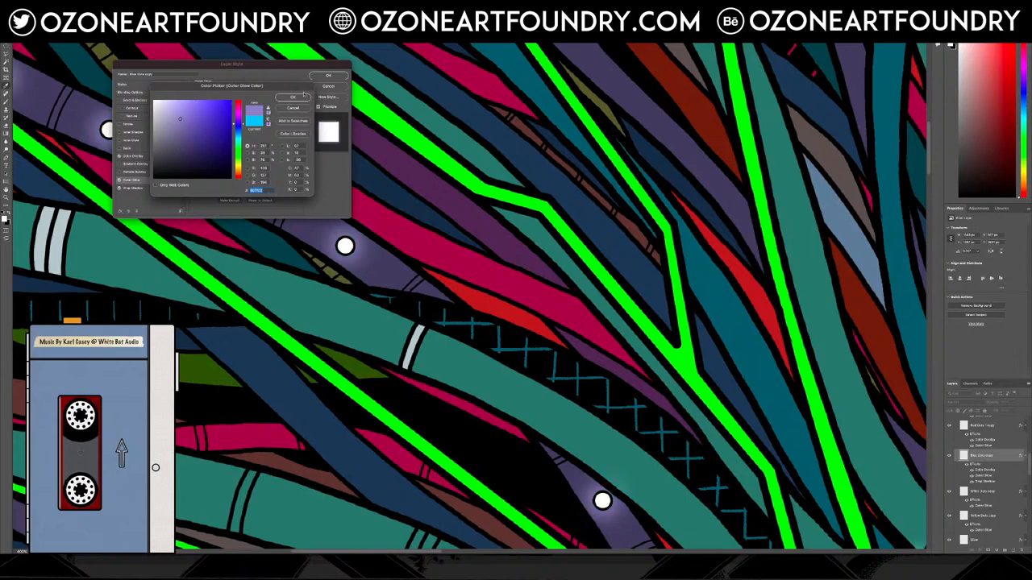
left_click(303, 96)
left_click(328, 75)
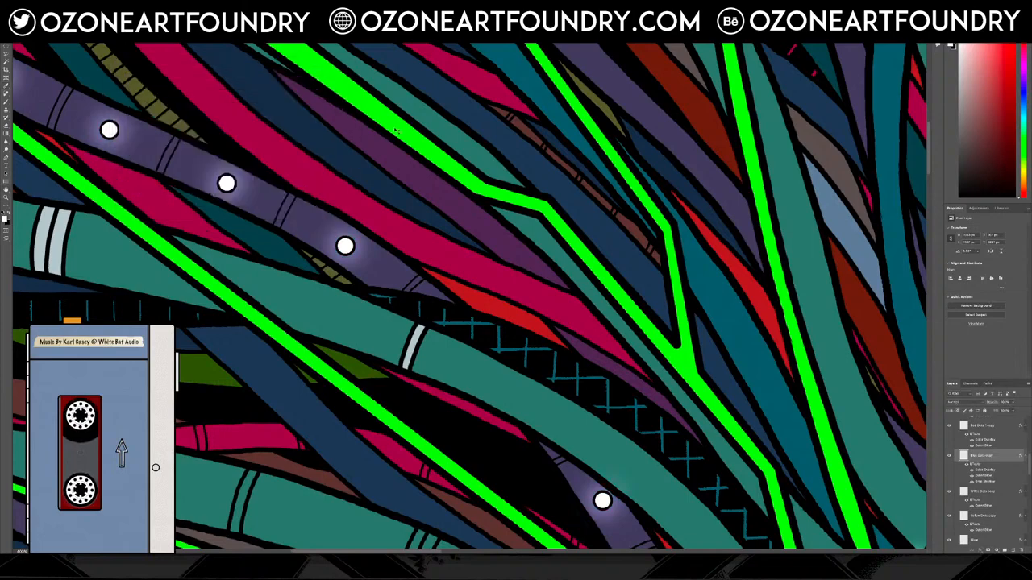
Add a white colour overlay to the layer of red circles on the teal cable in the artwork's upper-right area.
key("ctrl+minus")
key("ctrl+minus")
key("ctrl+minus")
key("ctrl+minus")
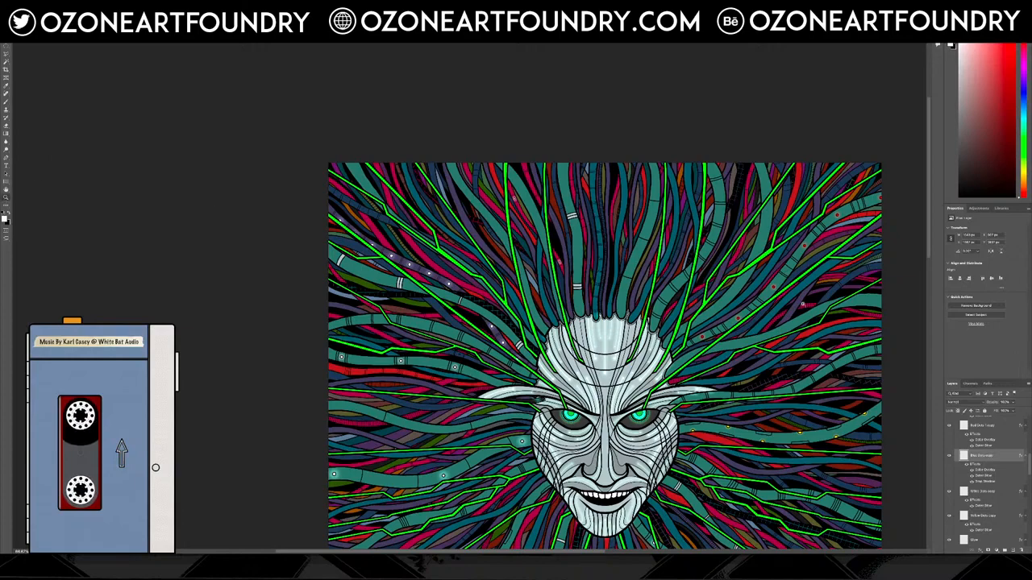
left_click(802, 304)
left_click(802, 304)
left_click(802, 304)
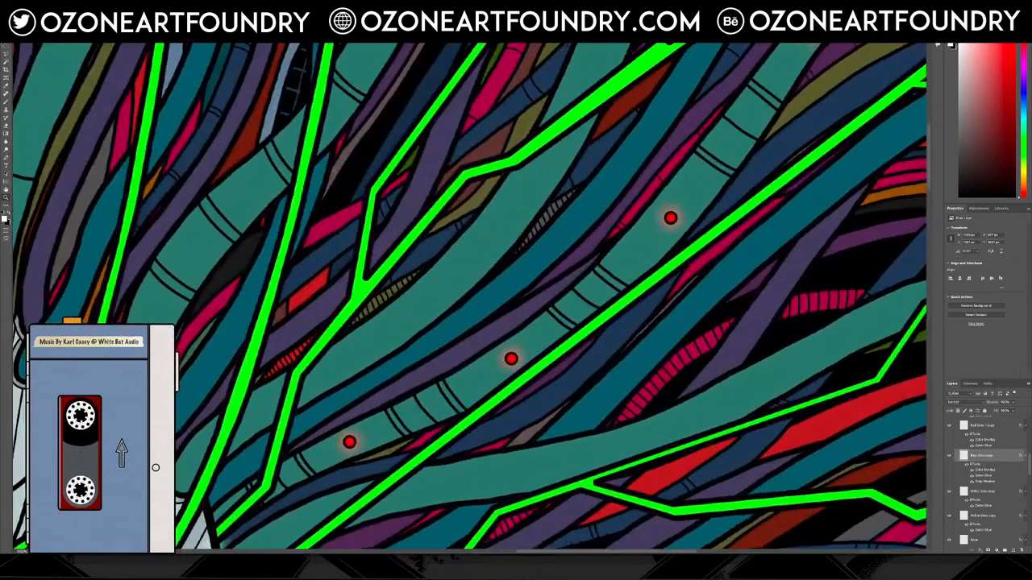
scroll(991, 511, "down", 2)
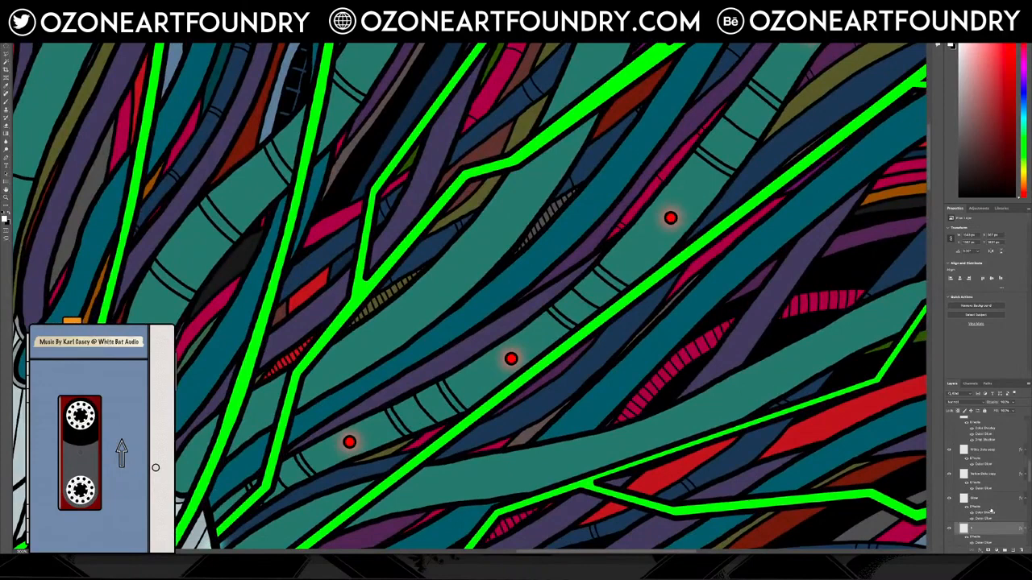
left_click(980, 551)
left_click(996, 542)
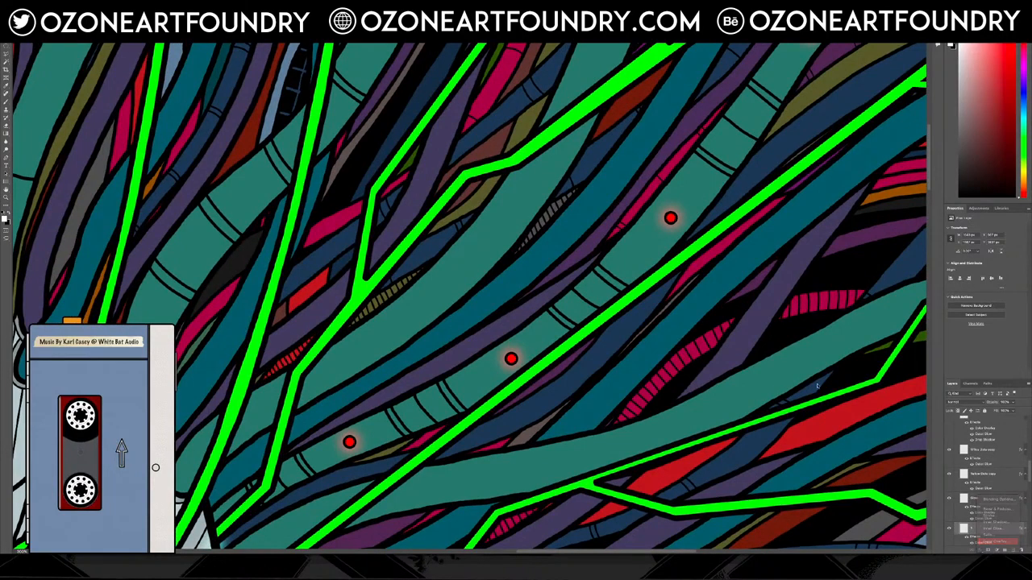
left_click(253, 96)
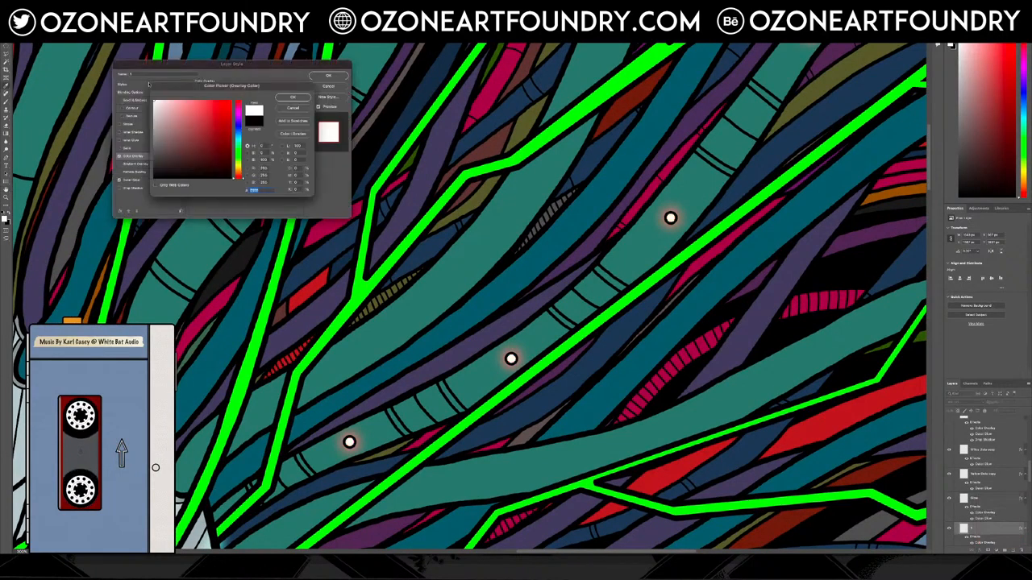
left_click(291, 99)
Change the red circle layer's outer glow to a lighter tint of the teal sampled from its cable, enlarge it and apply the style.
left_click(161, 180)
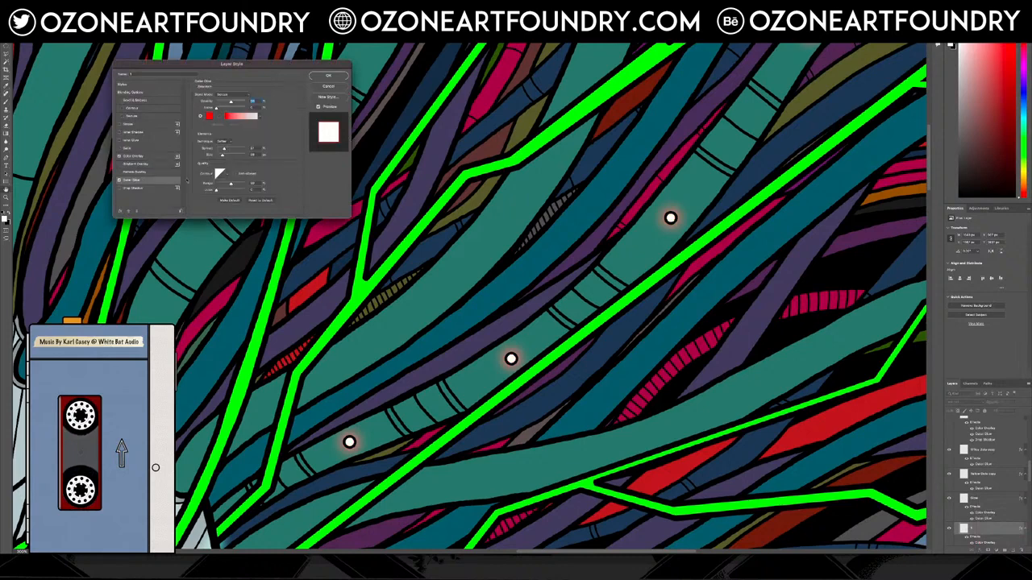
left_click(210, 116)
left_click(636, 256)
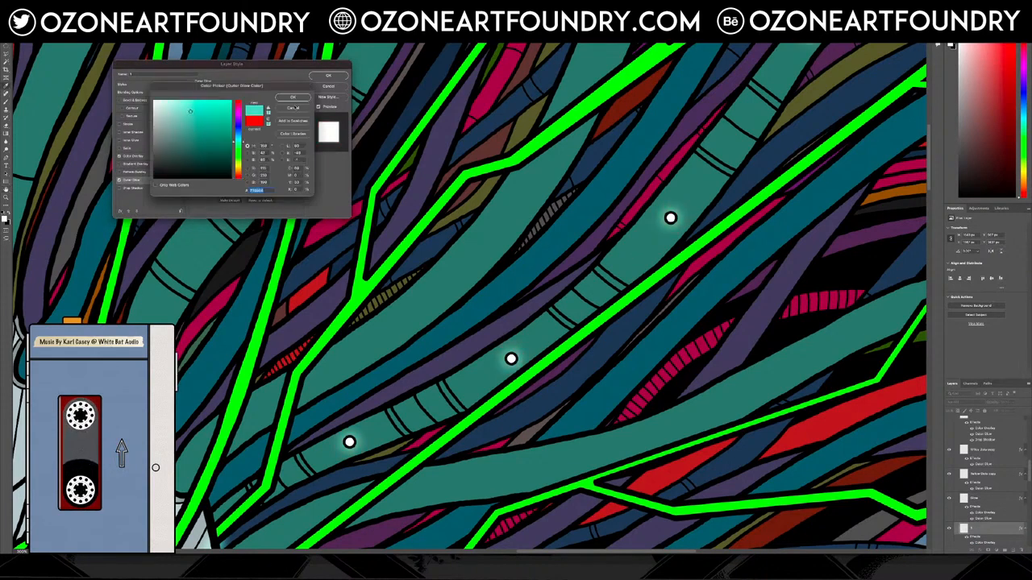
left_click(292, 98)
left_click_drag(223, 155, 226, 156)
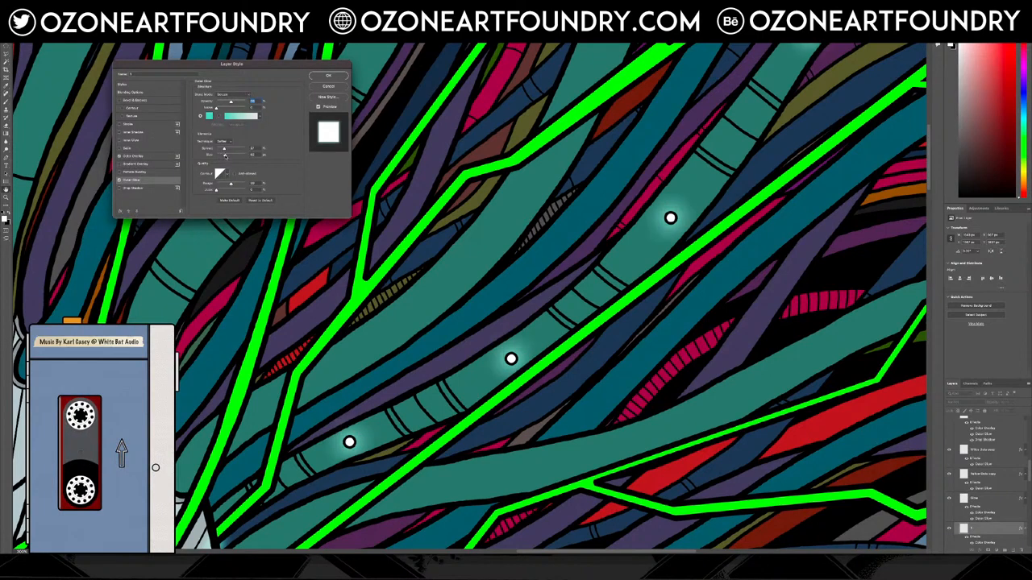
left_click(328, 76)
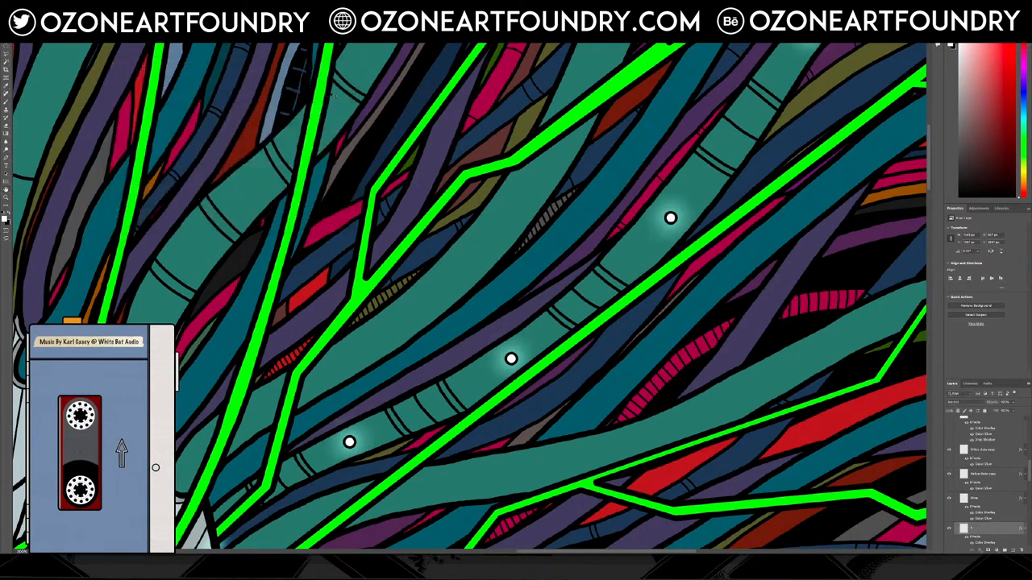
Add a white colour overlay to the layer of yellow half-circles along the edges of the teal cable beside the eye.
key("ctrl+minus")
key("ctrl+minus")
key("ctrl+minus")
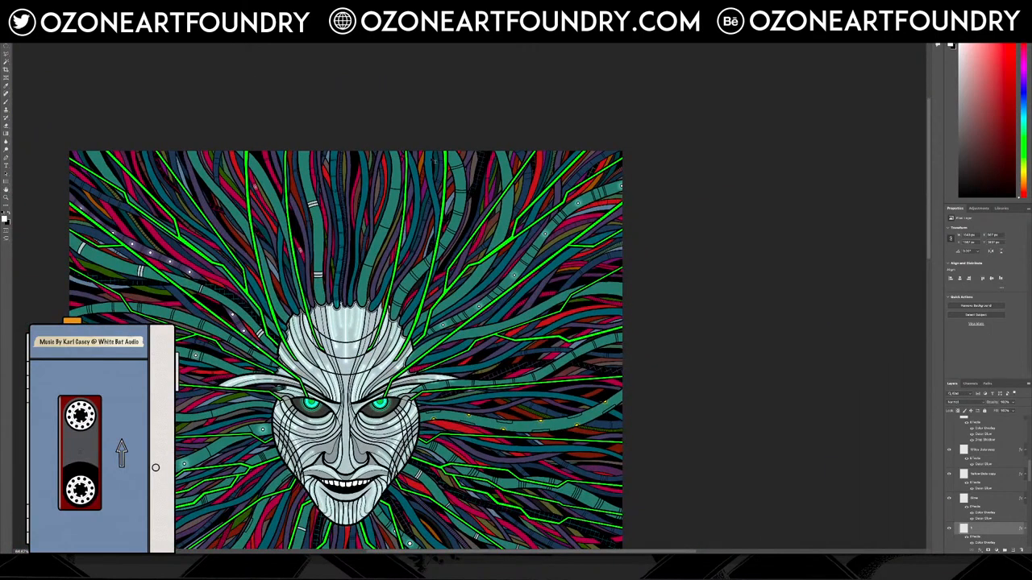
scroll(333, 96, "down", 5)
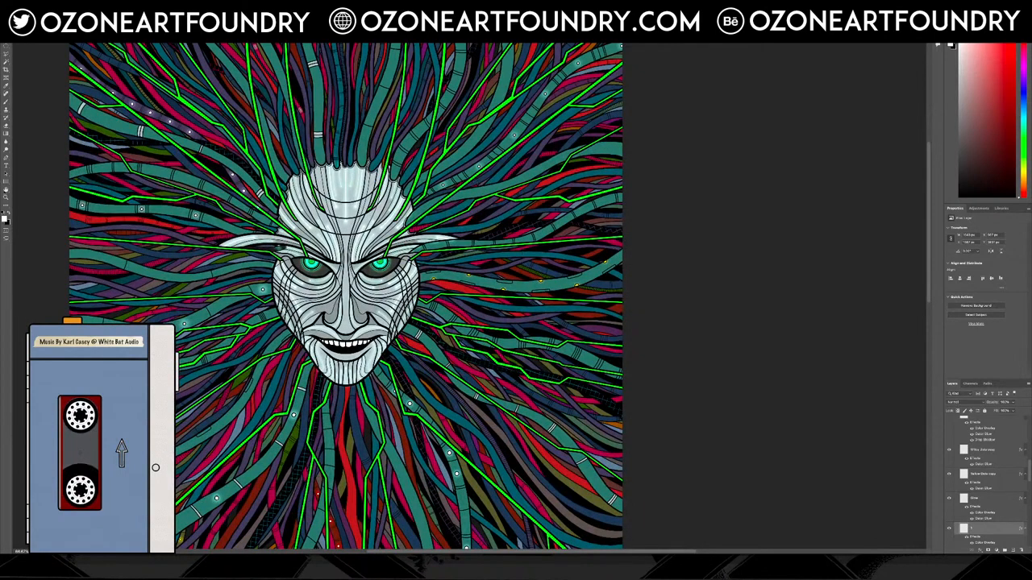
left_click(473, 282)
left_click(473, 282)
left_click(473, 282)
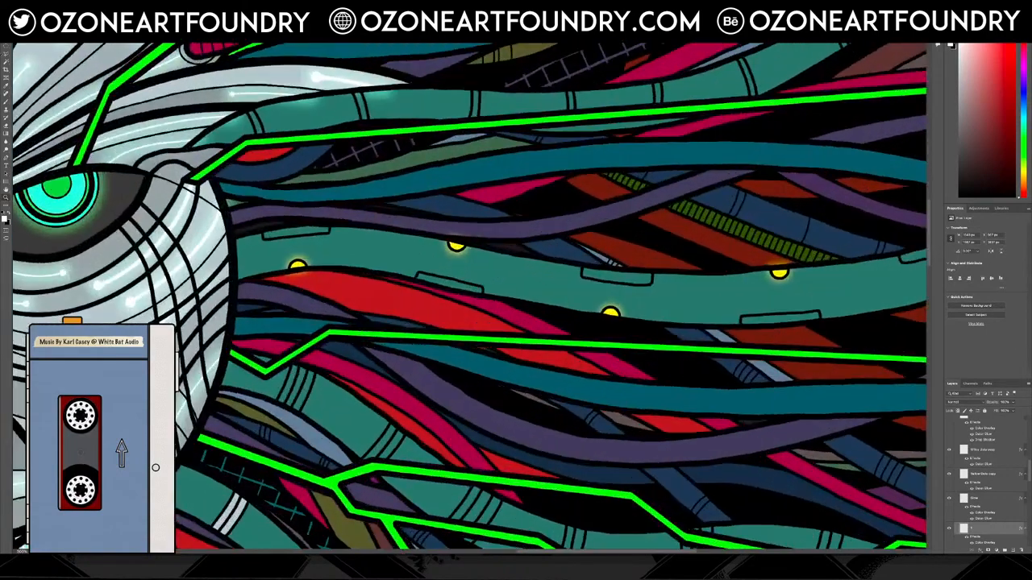
left_click(6, 46)
left_click(302, 267)
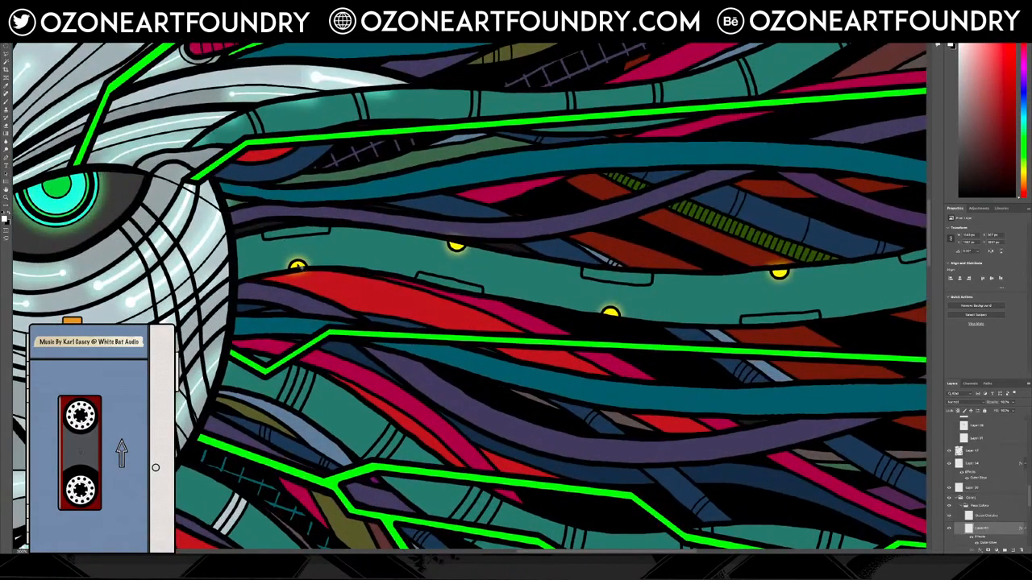
left_click(981, 550)
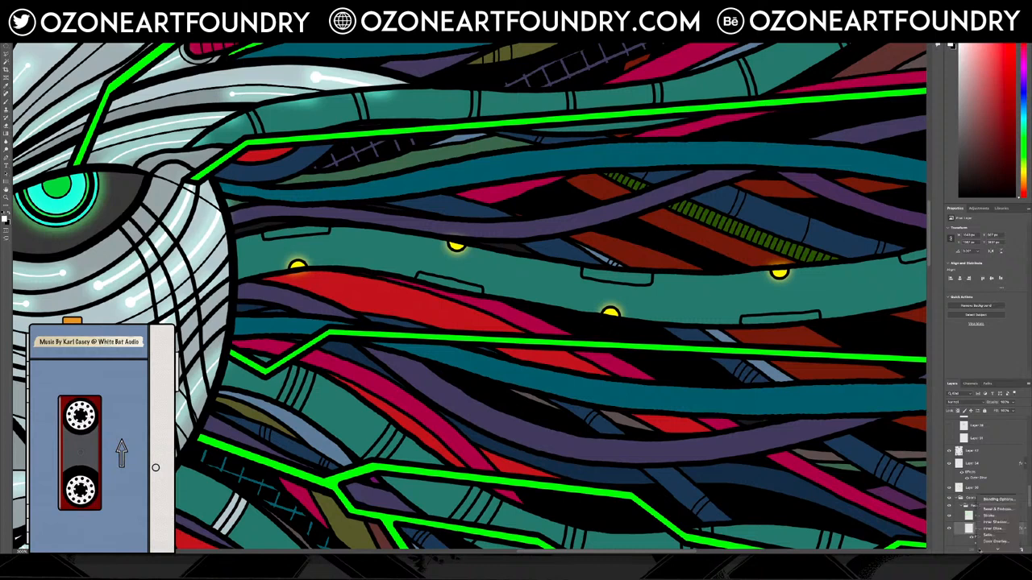
left_click(994, 525)
left_click(257, 95)
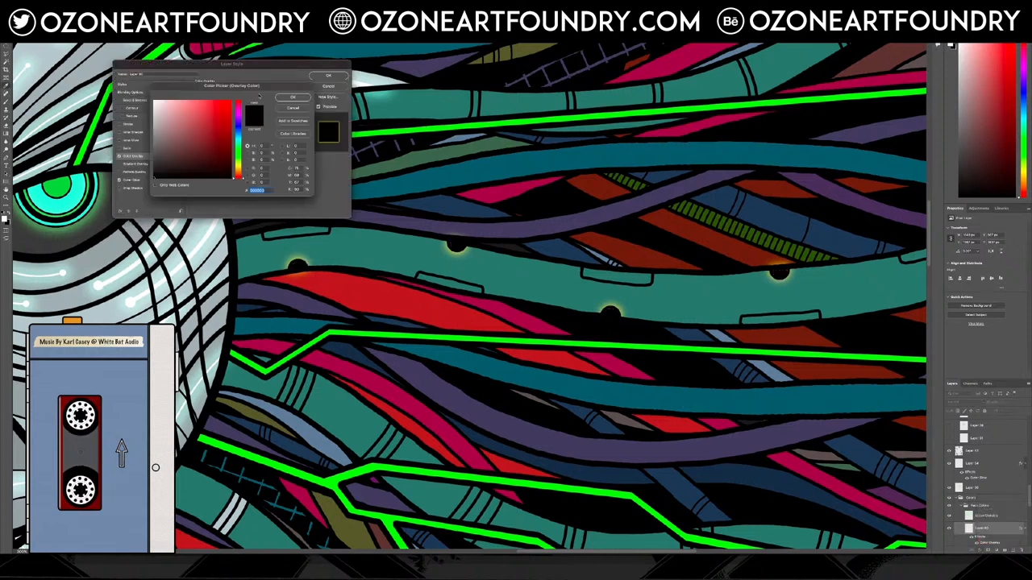
left_click_drag(170, 108, 152, 100)
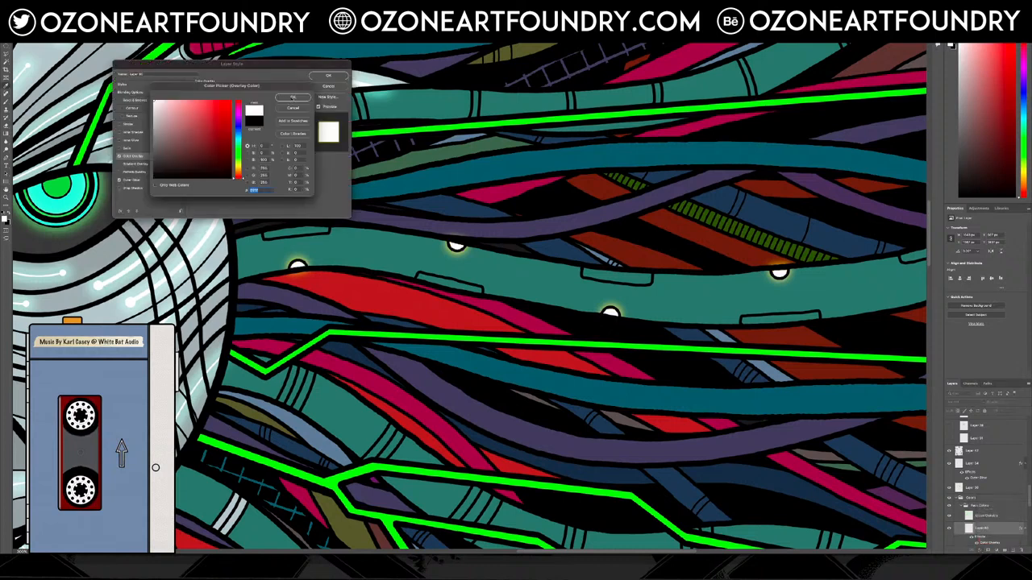
left_click(292, 96)
Change the yellow half-circle layer's outer glow to a lighter tint of the cable's sampled teal, increase its size and apply the style.
left_click(157, 182)
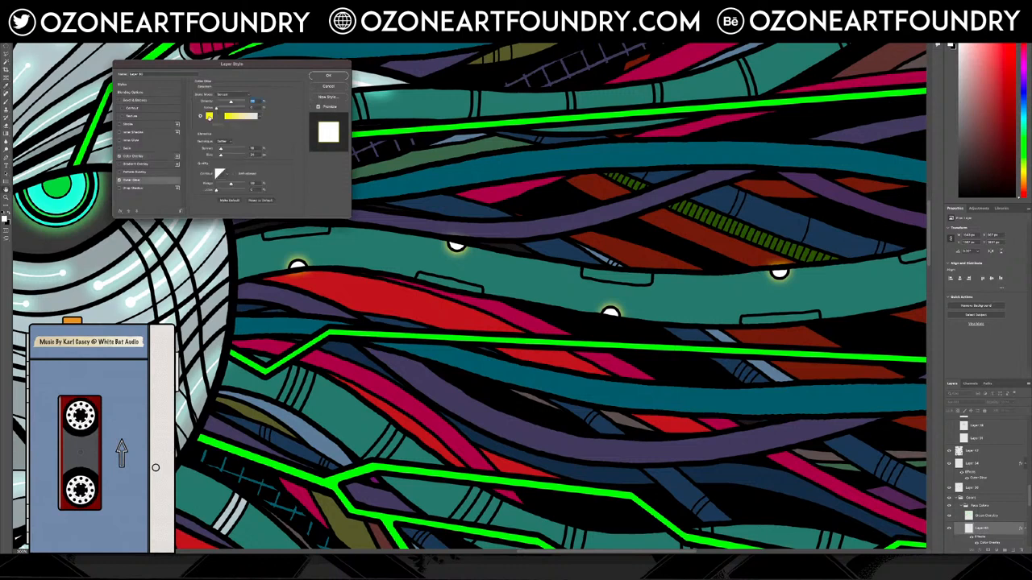
left_click(209, 116)
left_click(362, 240)
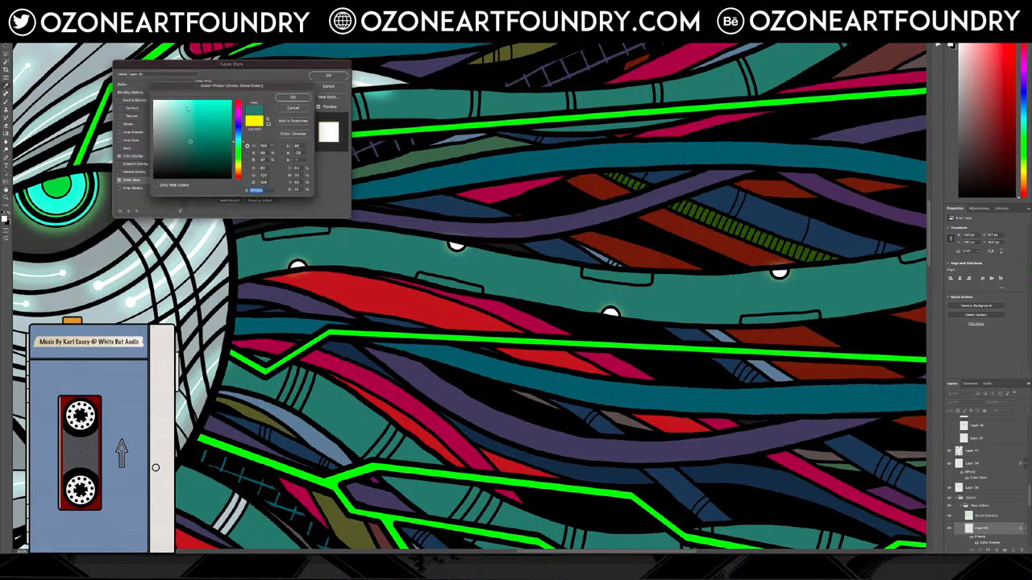
left_click(191, 111)
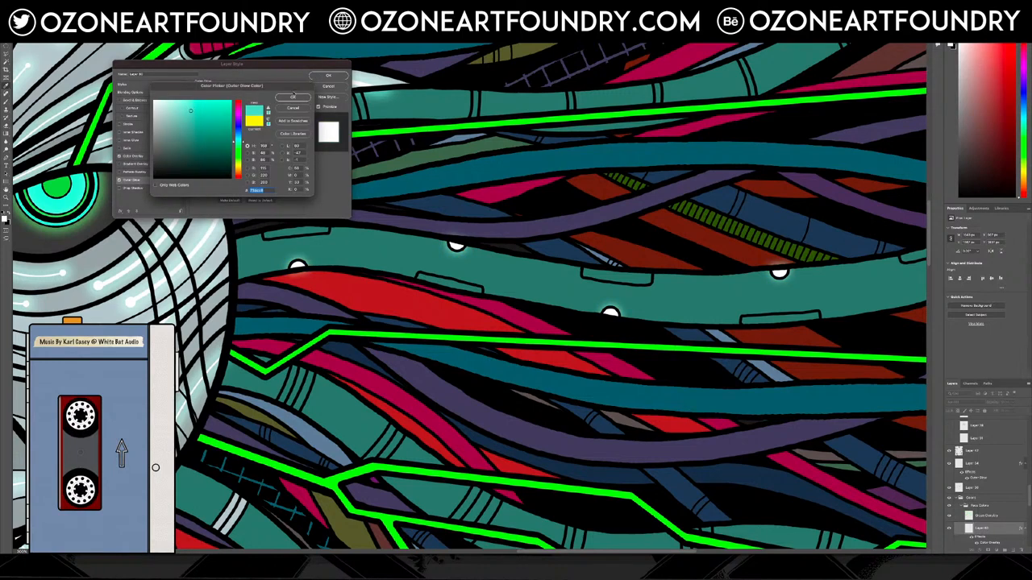
left_click(293, 97)
left_click_drag(221, 155, 225, 156)
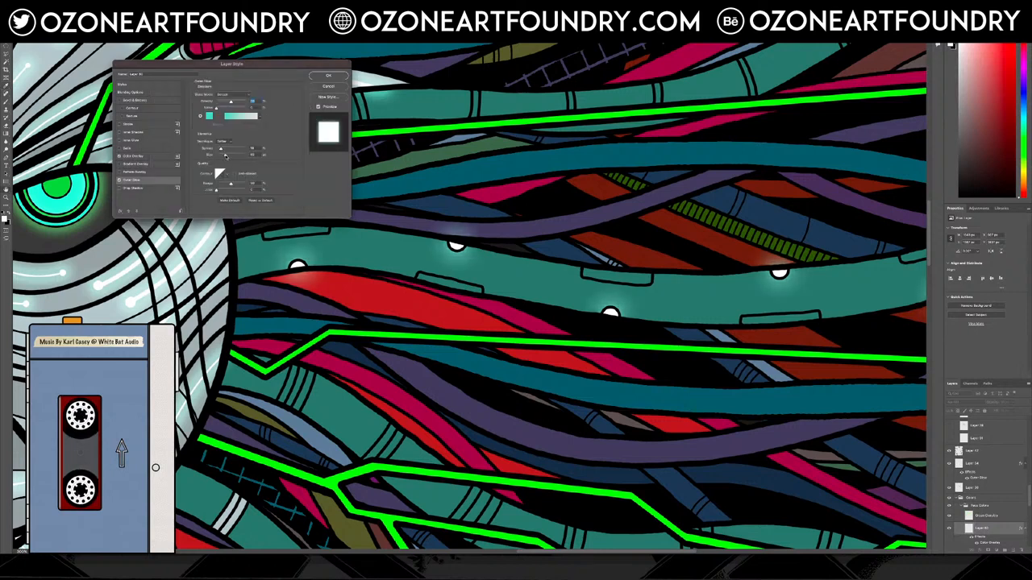
left_click(328, 75)
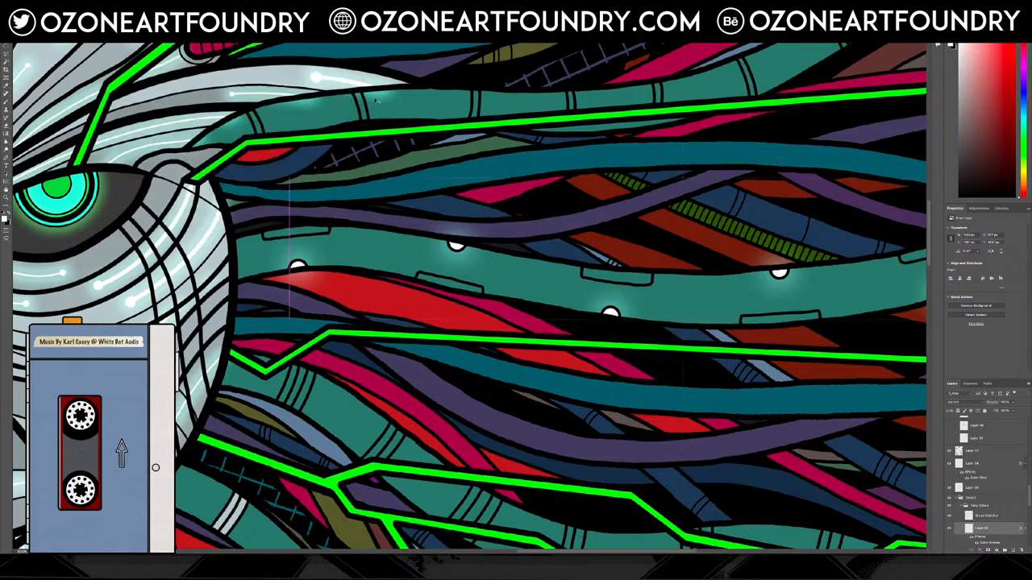
Add a white colour overlay to the layer of small yellow circles on the olive cable in the artwork's lower-left area.
key("ctrl+minus")
key("ctrl+minus")
key("ctrl+minus")
key("ctrl+minus")
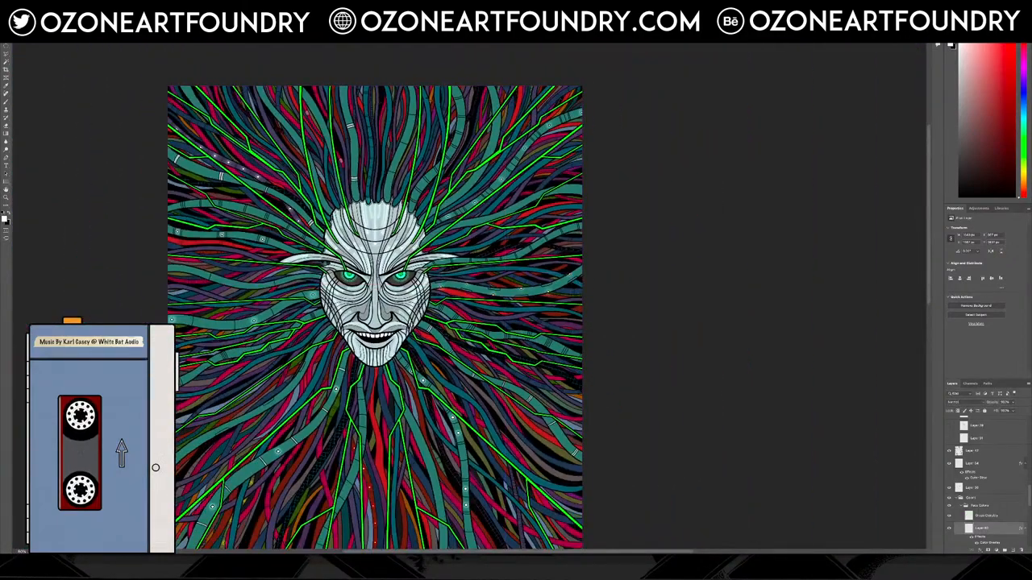
scroll(375, 306, "down", 5)
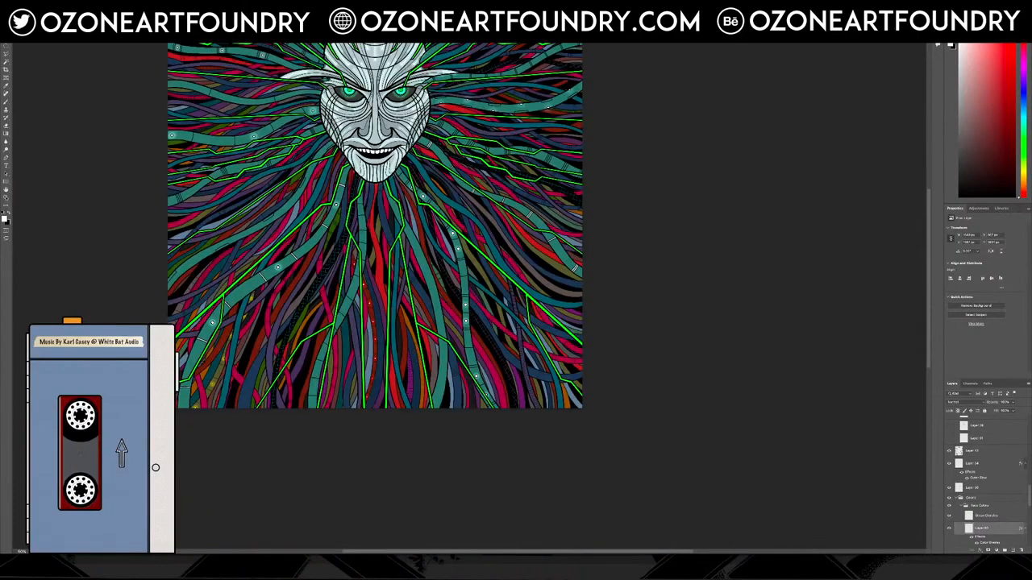
left_click(6, 197)
left_click(225, 364)
left_click(225, 364)
left_click(225, 364)
left_click(225, 364)
left_click(225, 364)
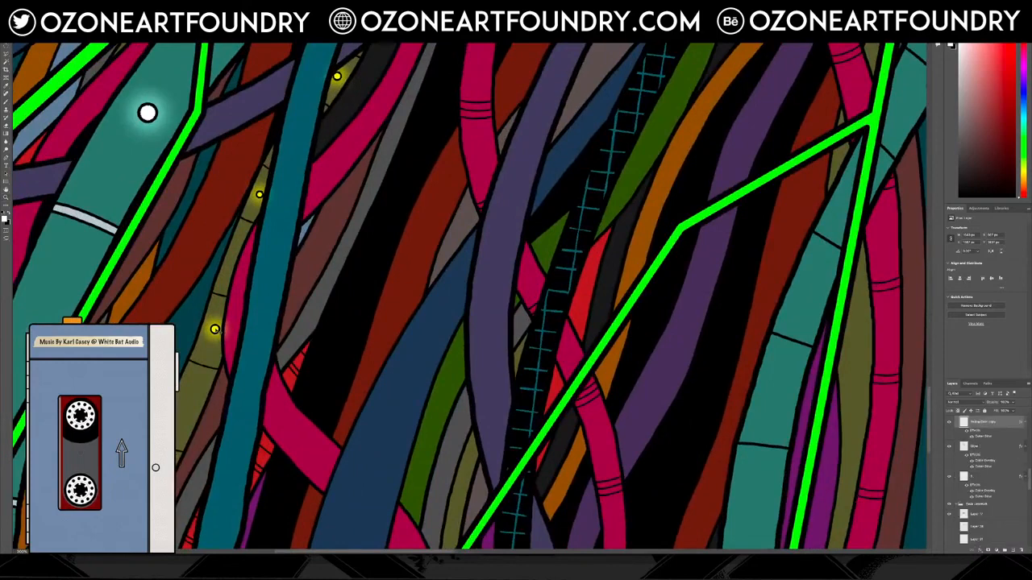
left_click(216, 330)
left_click(979, 552)
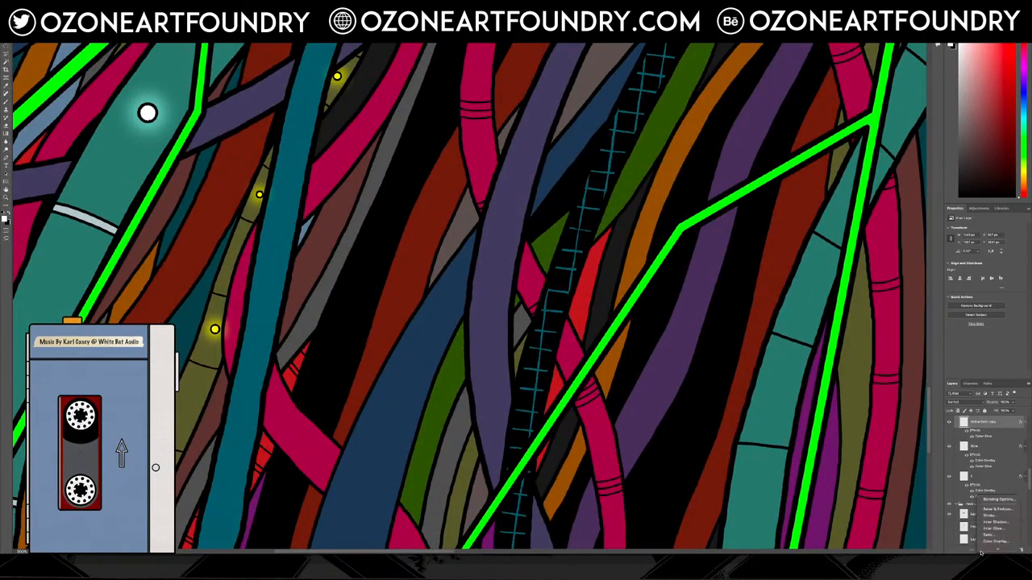
left_click(990, 544)
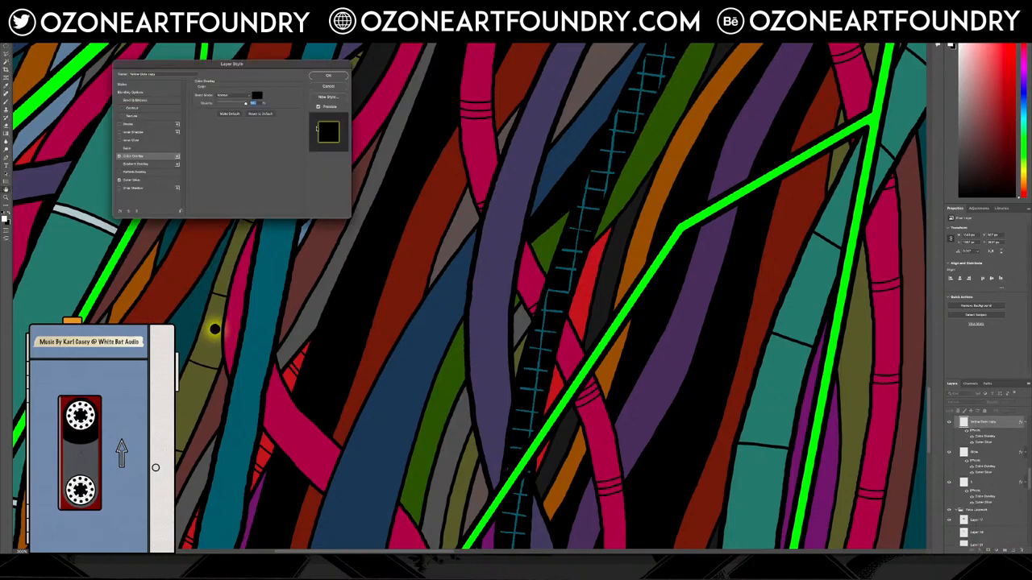
left_click(258, 96)
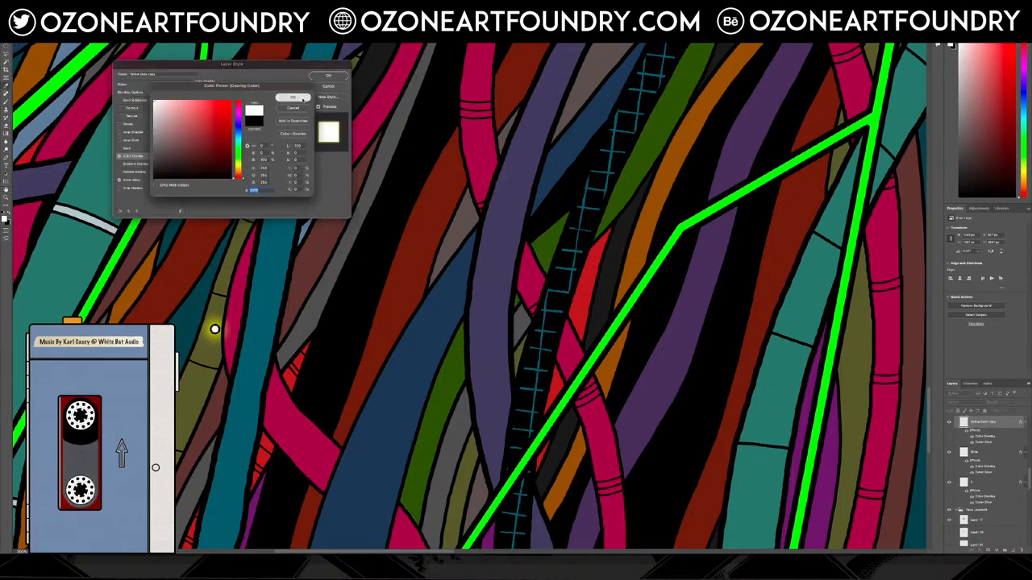
left_click(292, 97)
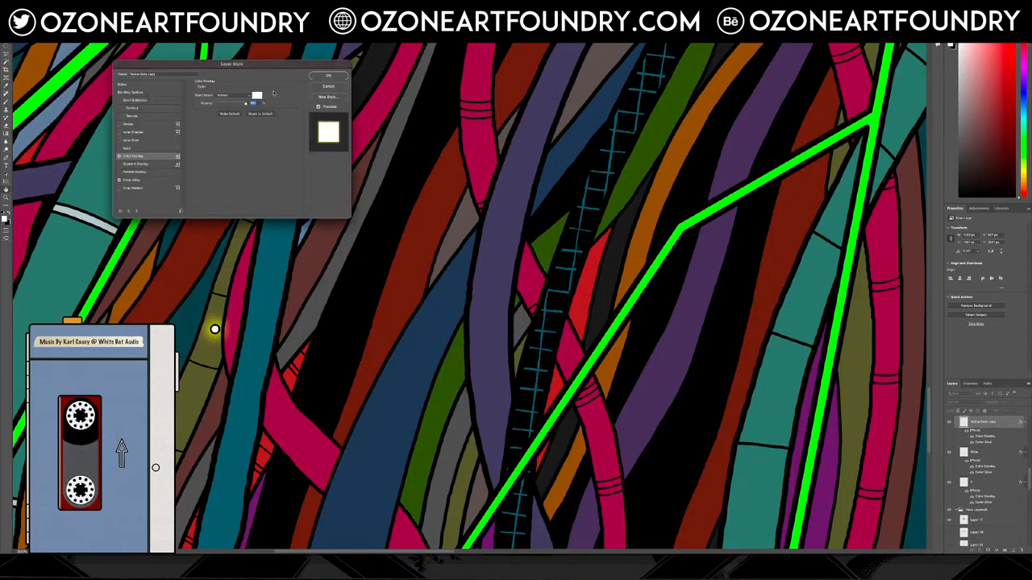
Change that circle layer's outer glow to a lighter tint of the olive sampled from its cable and apply the style.
left_click(158, 181)
left_click(208, 116)
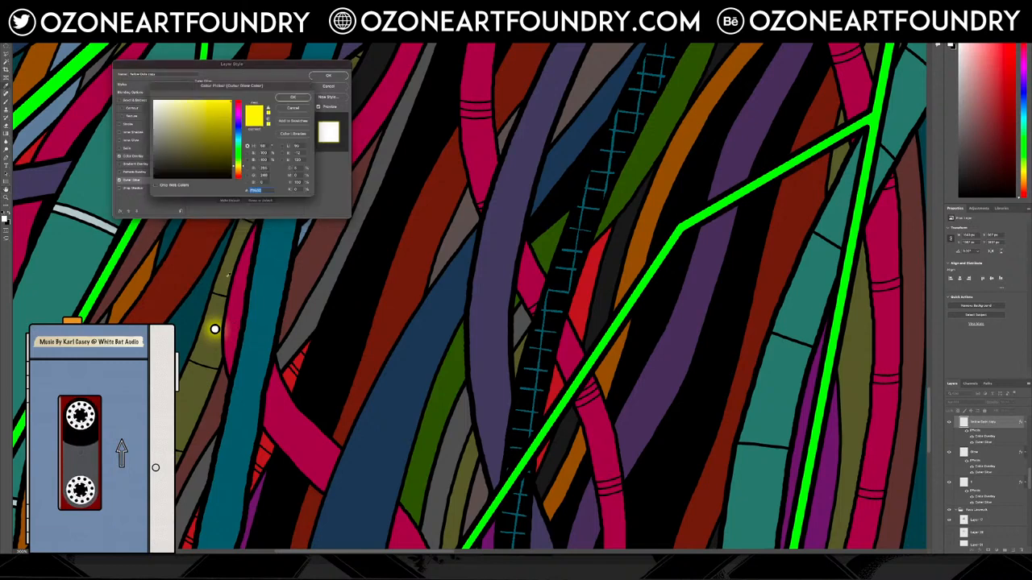
left_click(214, 329)
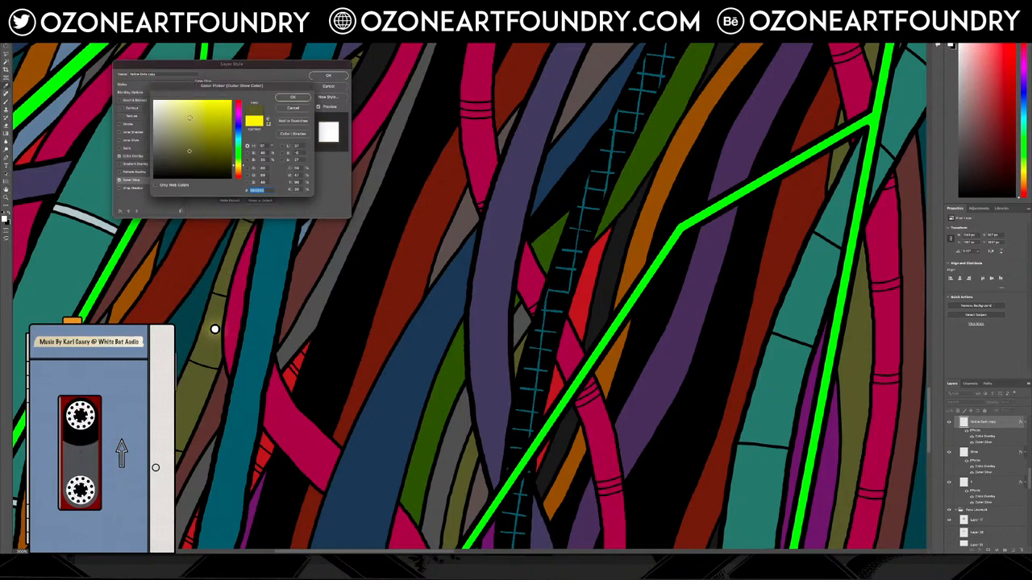
left_click(189, 119)
left_click(291, 96)
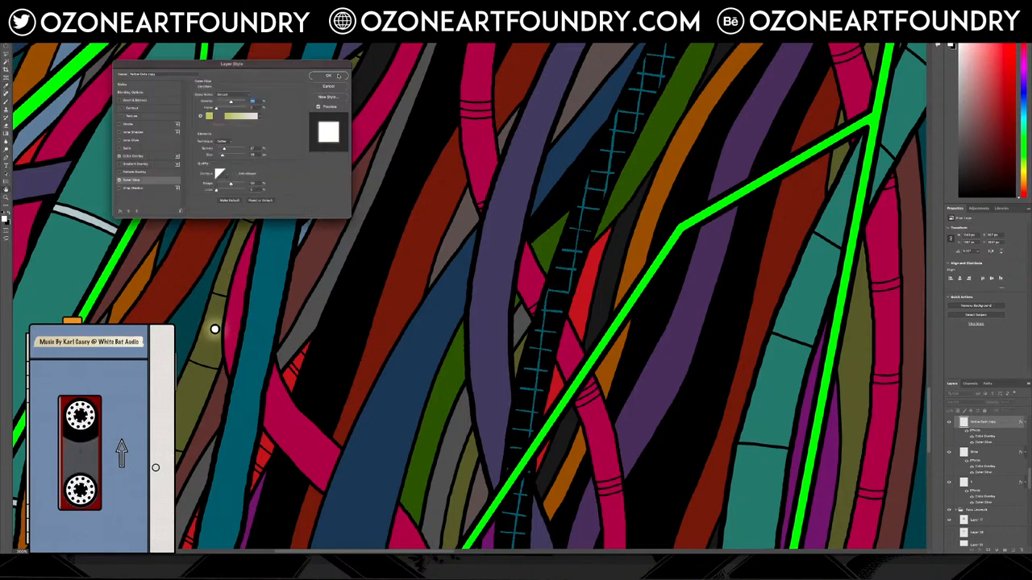
left_click(340, 75)
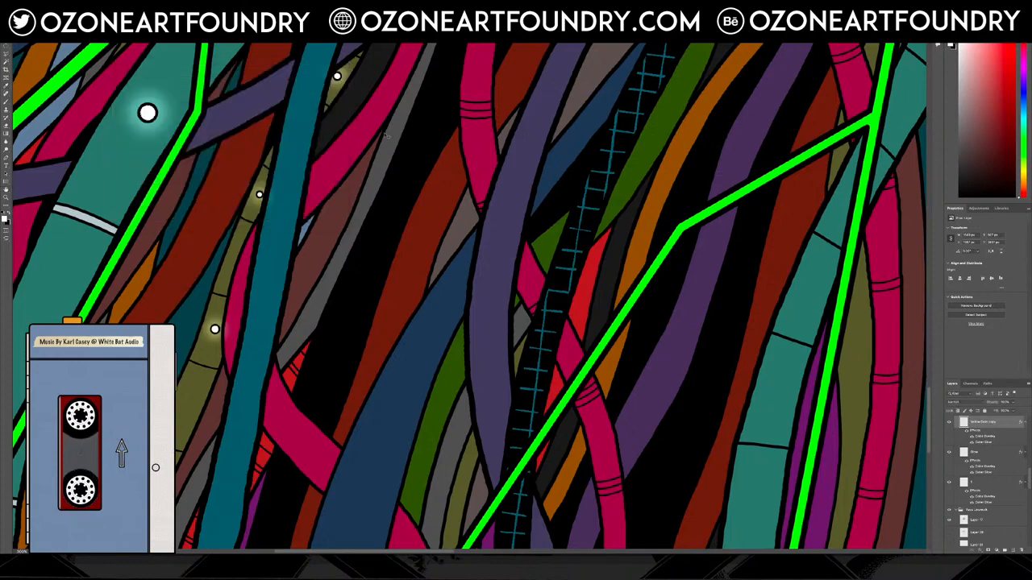
Show the hidden topmost layer containing the neon glow of the green circuit lines.
scroll(384, 135, "down", 5)
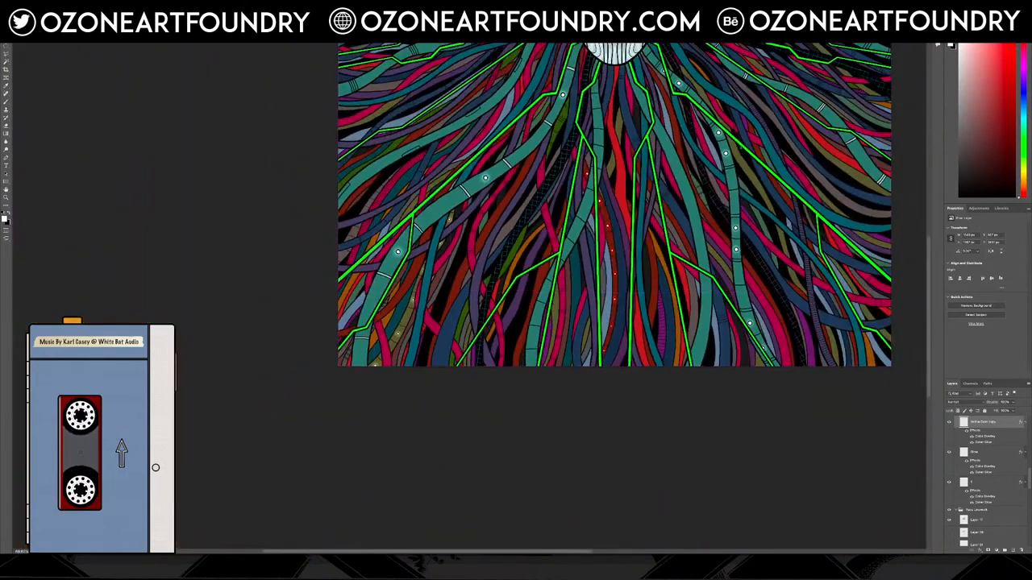
scroll(614, 297, "up", 5)
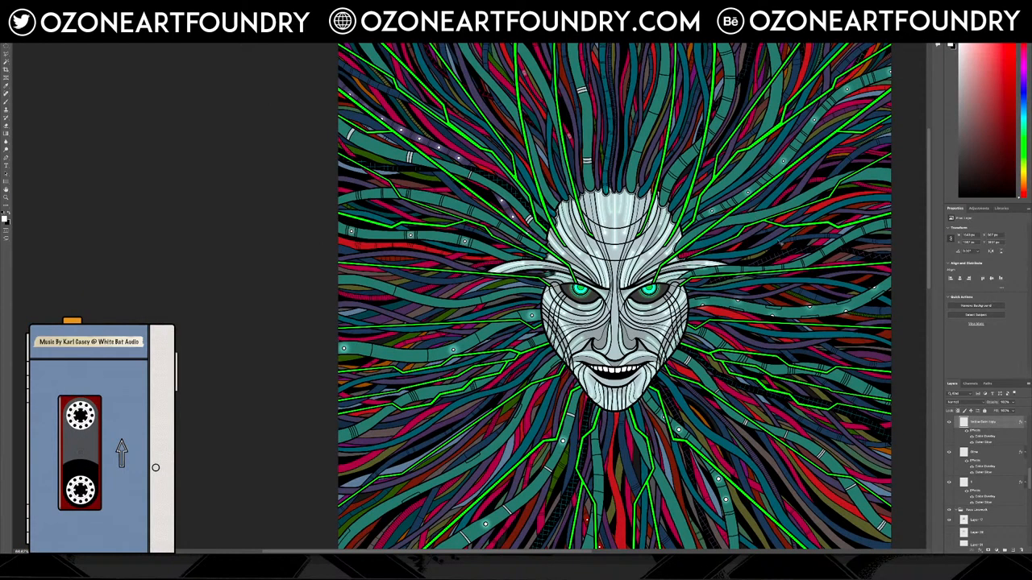
scroll(974, 425, "up", 10)
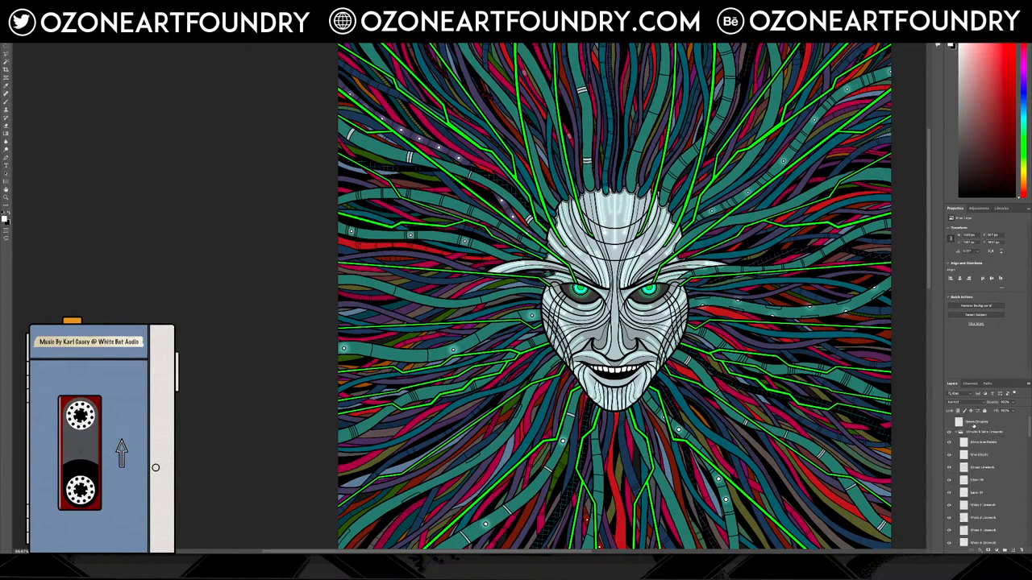
left_click(949, 423)
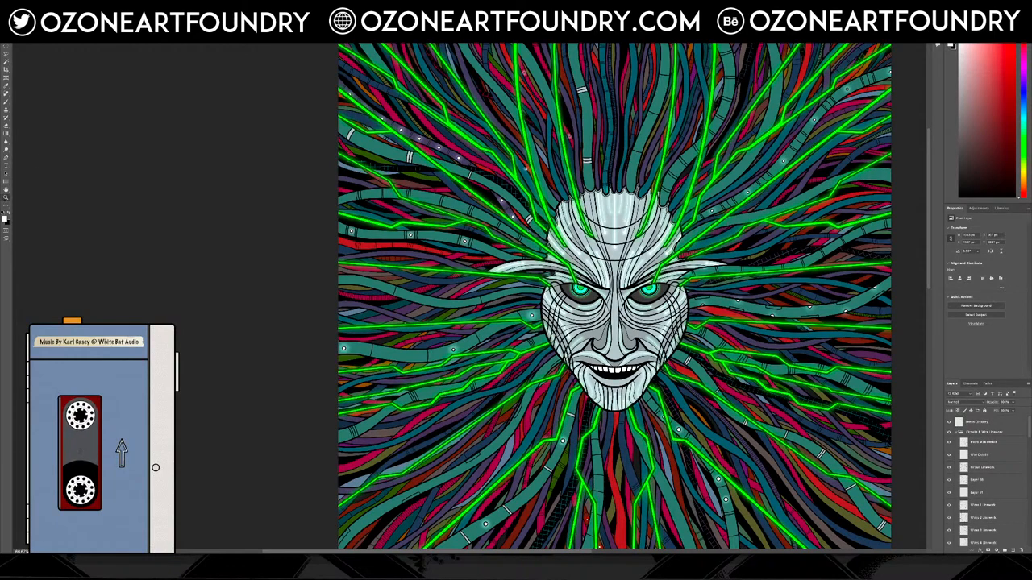
Examine the glowing circuit lines and cable circles around the face, both close up and across the whole artwork.
left_click(619, 160)
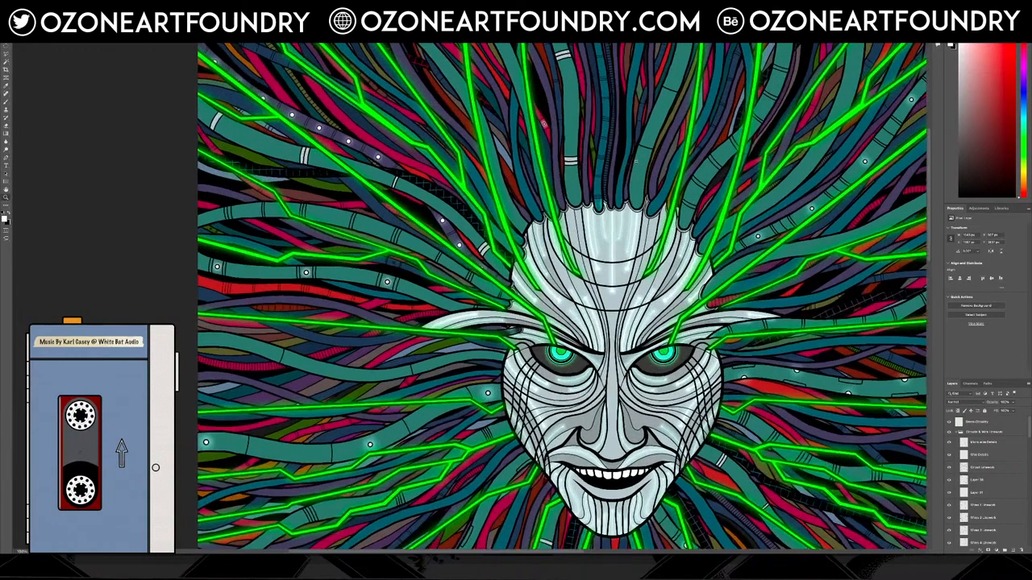
left_click(634, 157)
scroll(637, 169, "up", 5)
scroll(636, 169, "down", 5)
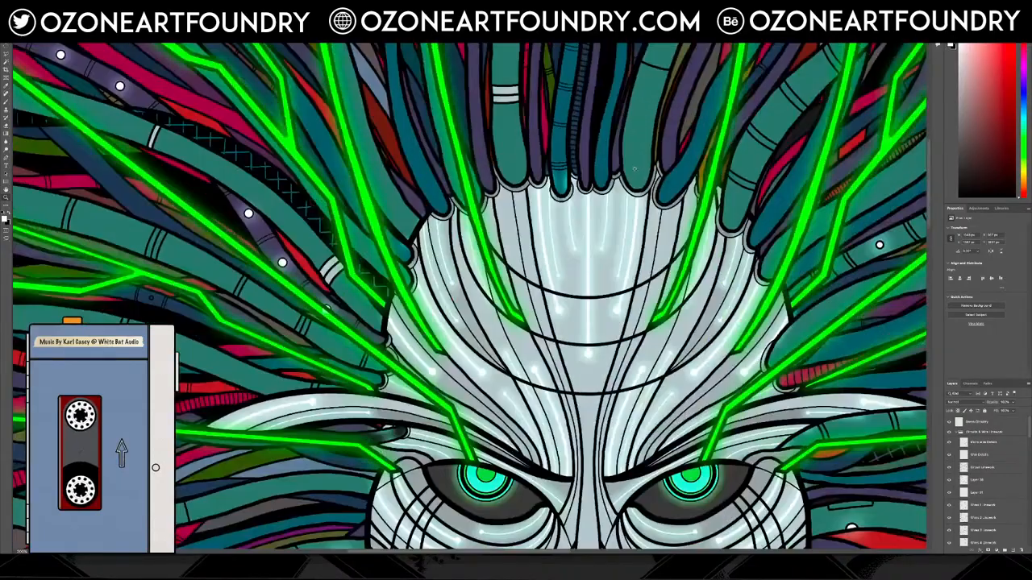
key("ctrl+minus")
key("ctrl+minus")
key("ctrl+minus")
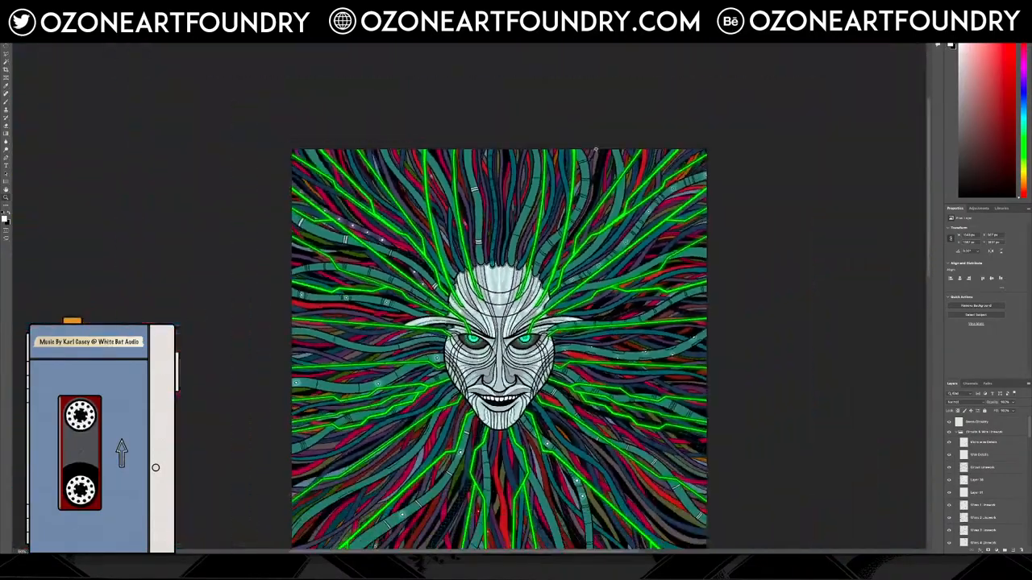
key("ctrl+plus")
key("ctrl+plus")
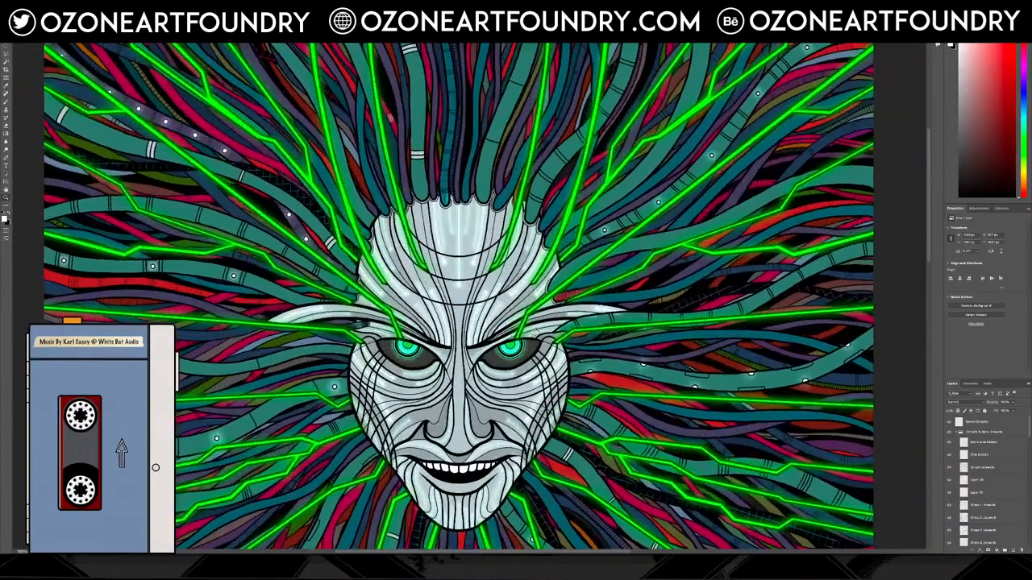